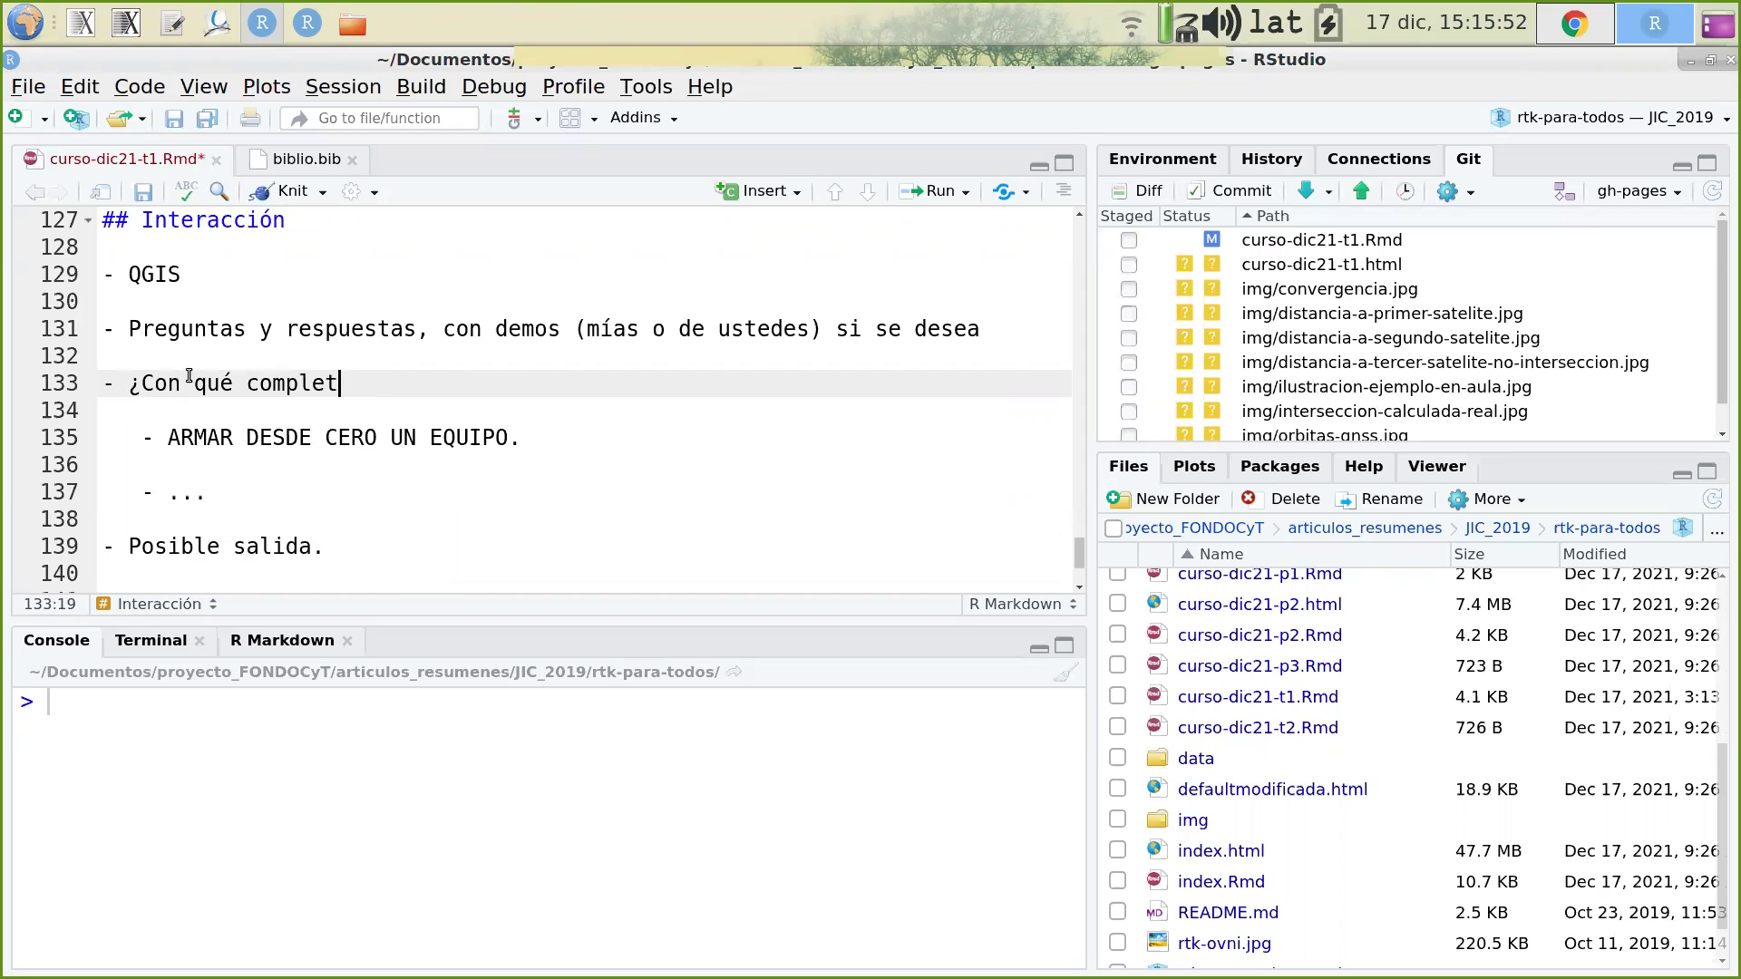
Finish the Interacción bullet reading '¿Con qué completamos este curso?'.
type("urso?")
Save curso-dic21-t1.Rmd, preview the rendered slides, and switch to the remote file manager.
key("ctrl+s")
key("Down")
key("Down")
key("Down")
key("Down")
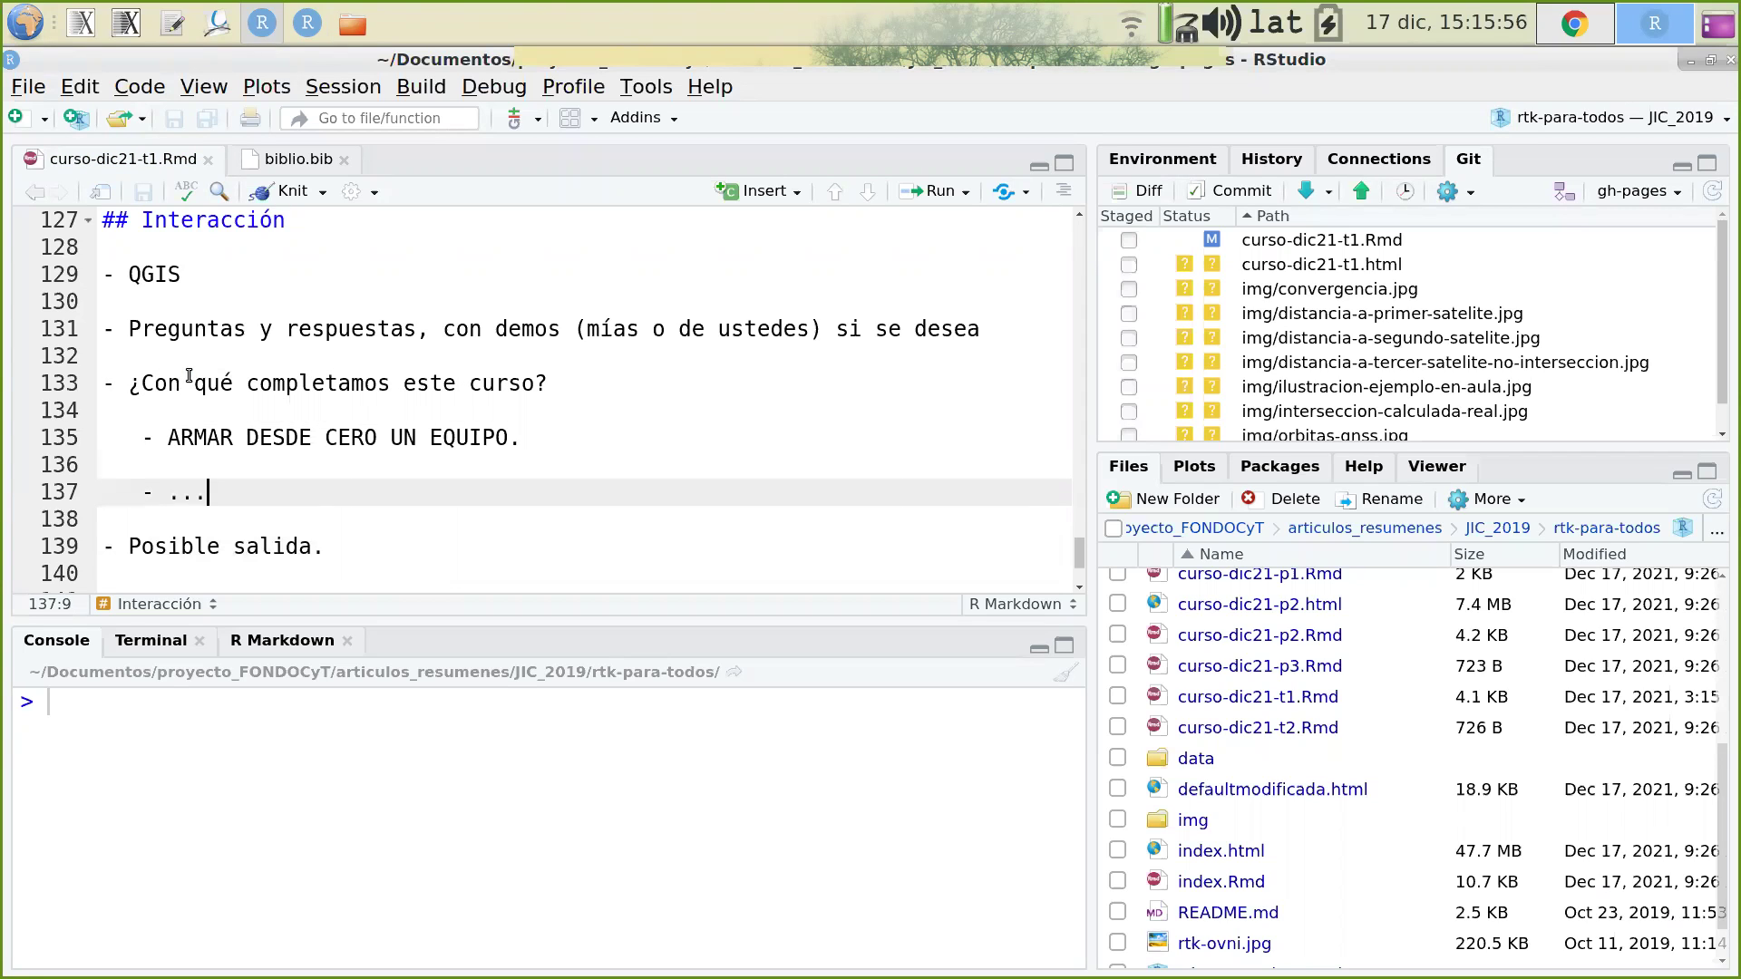
key("Down")
key("Down")
key("Home")
key("shift+End")
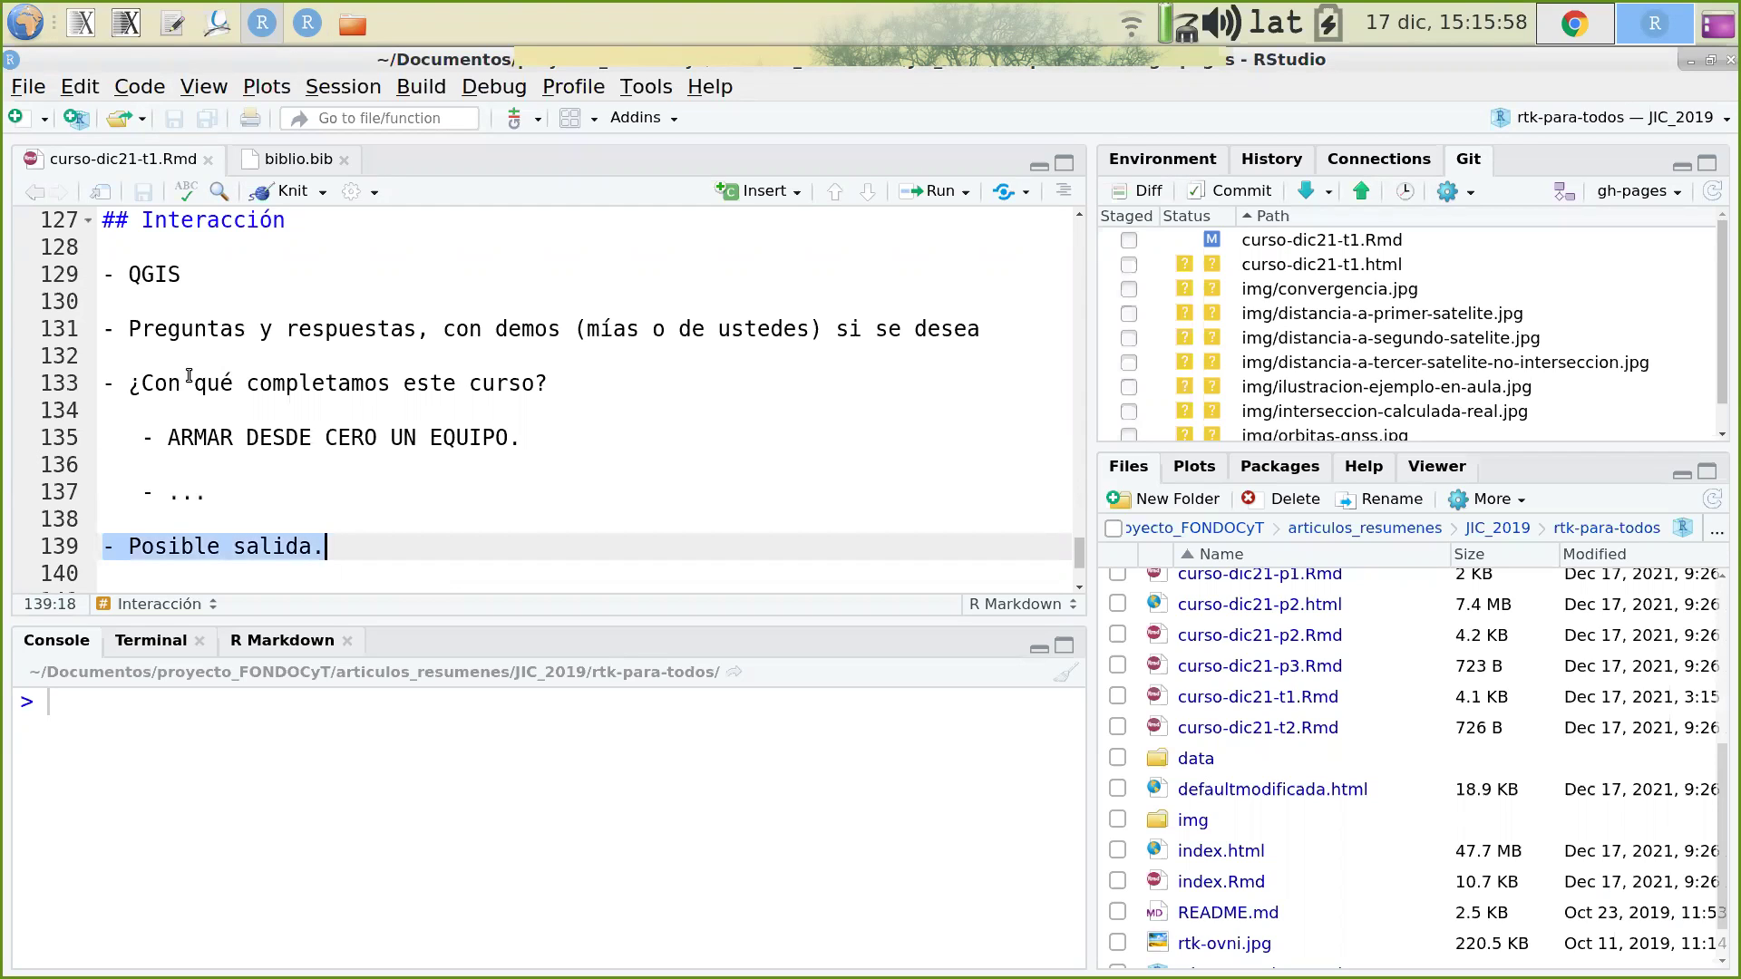
left_click(168, 492)
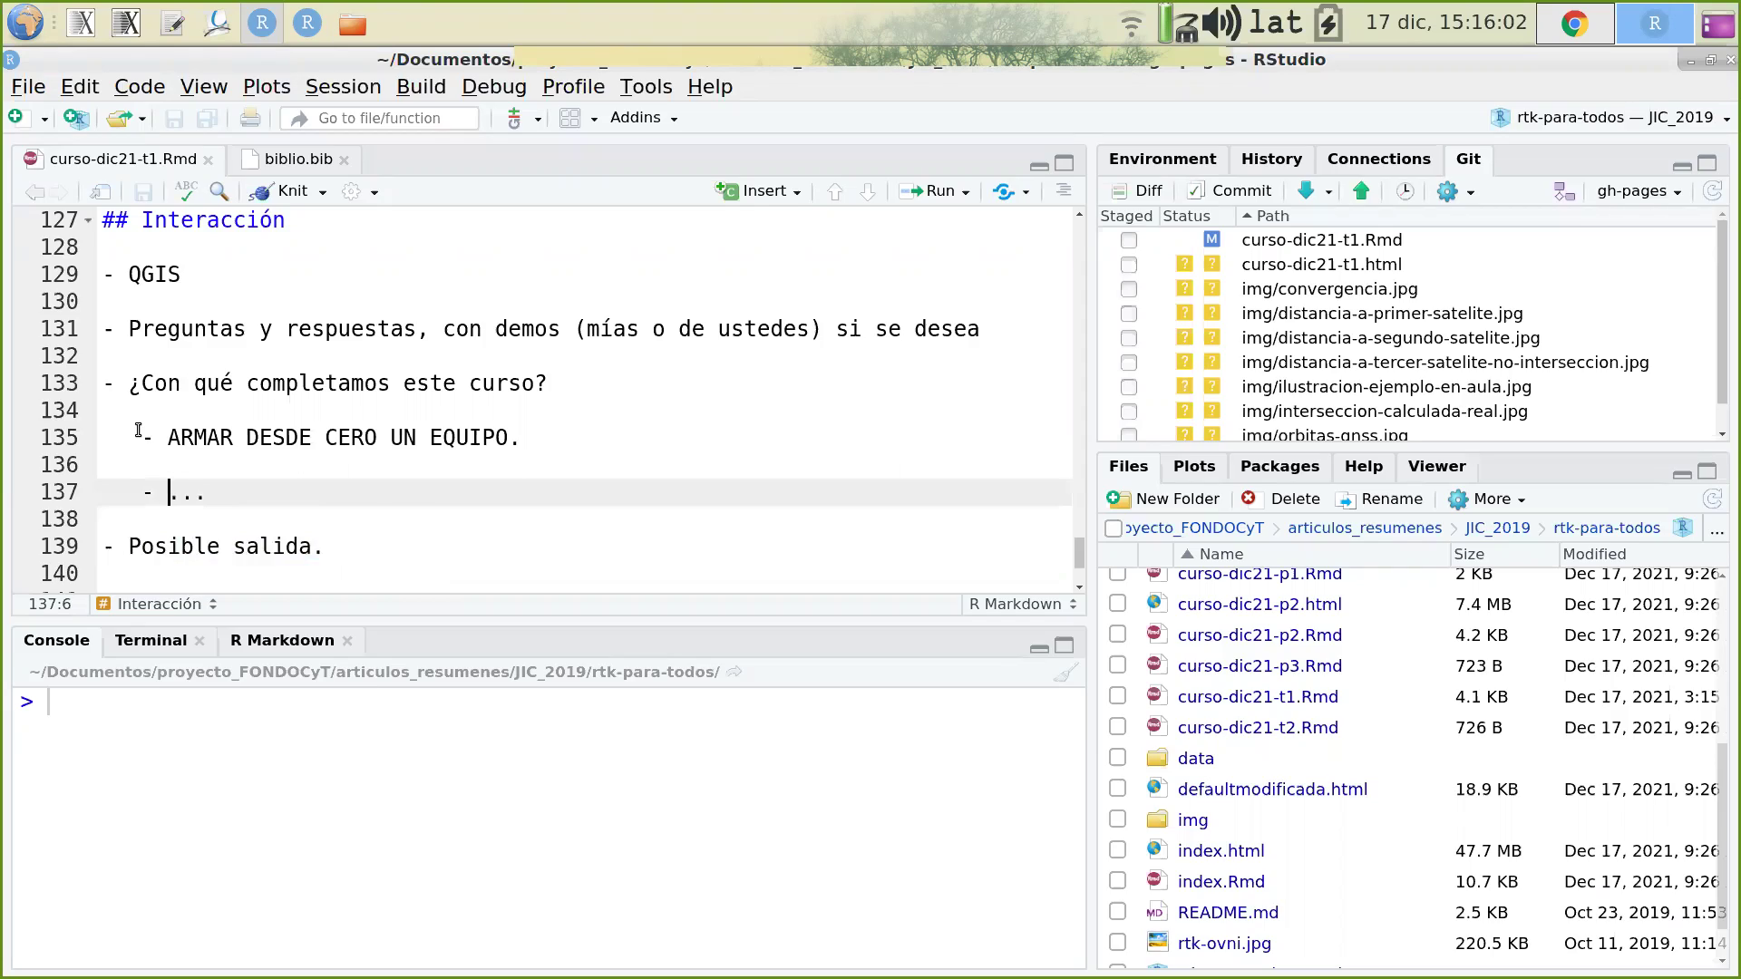
key("alt+Tab")
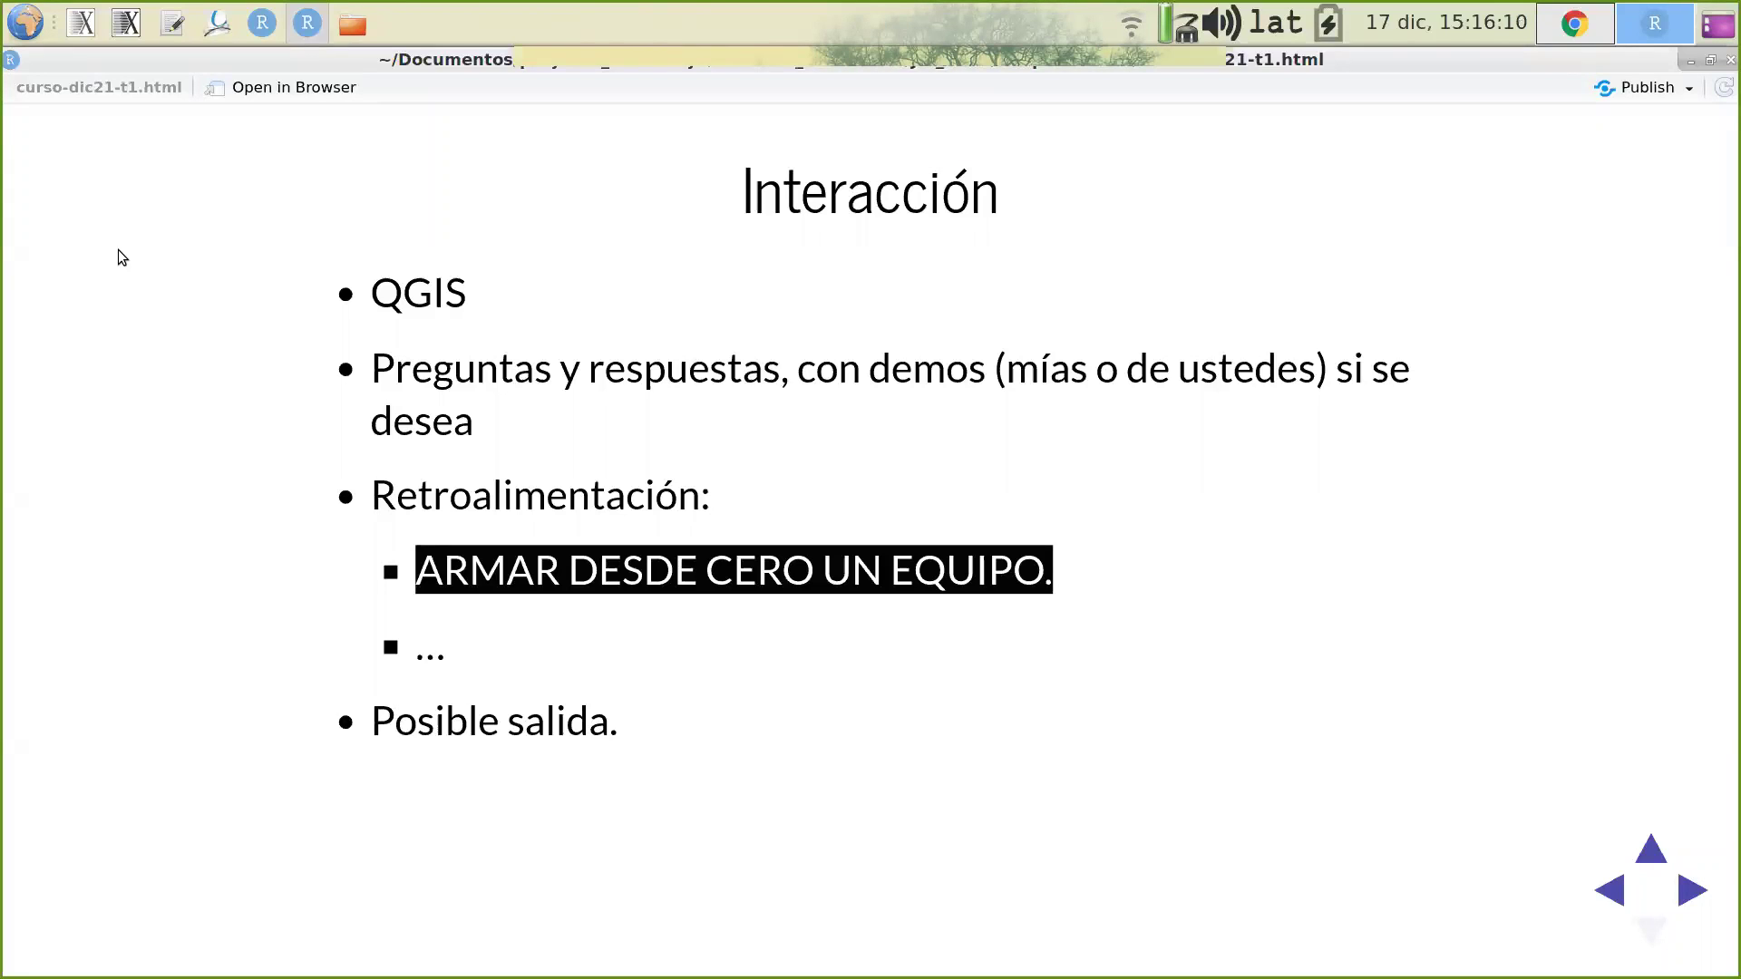
left_click(126, 22)
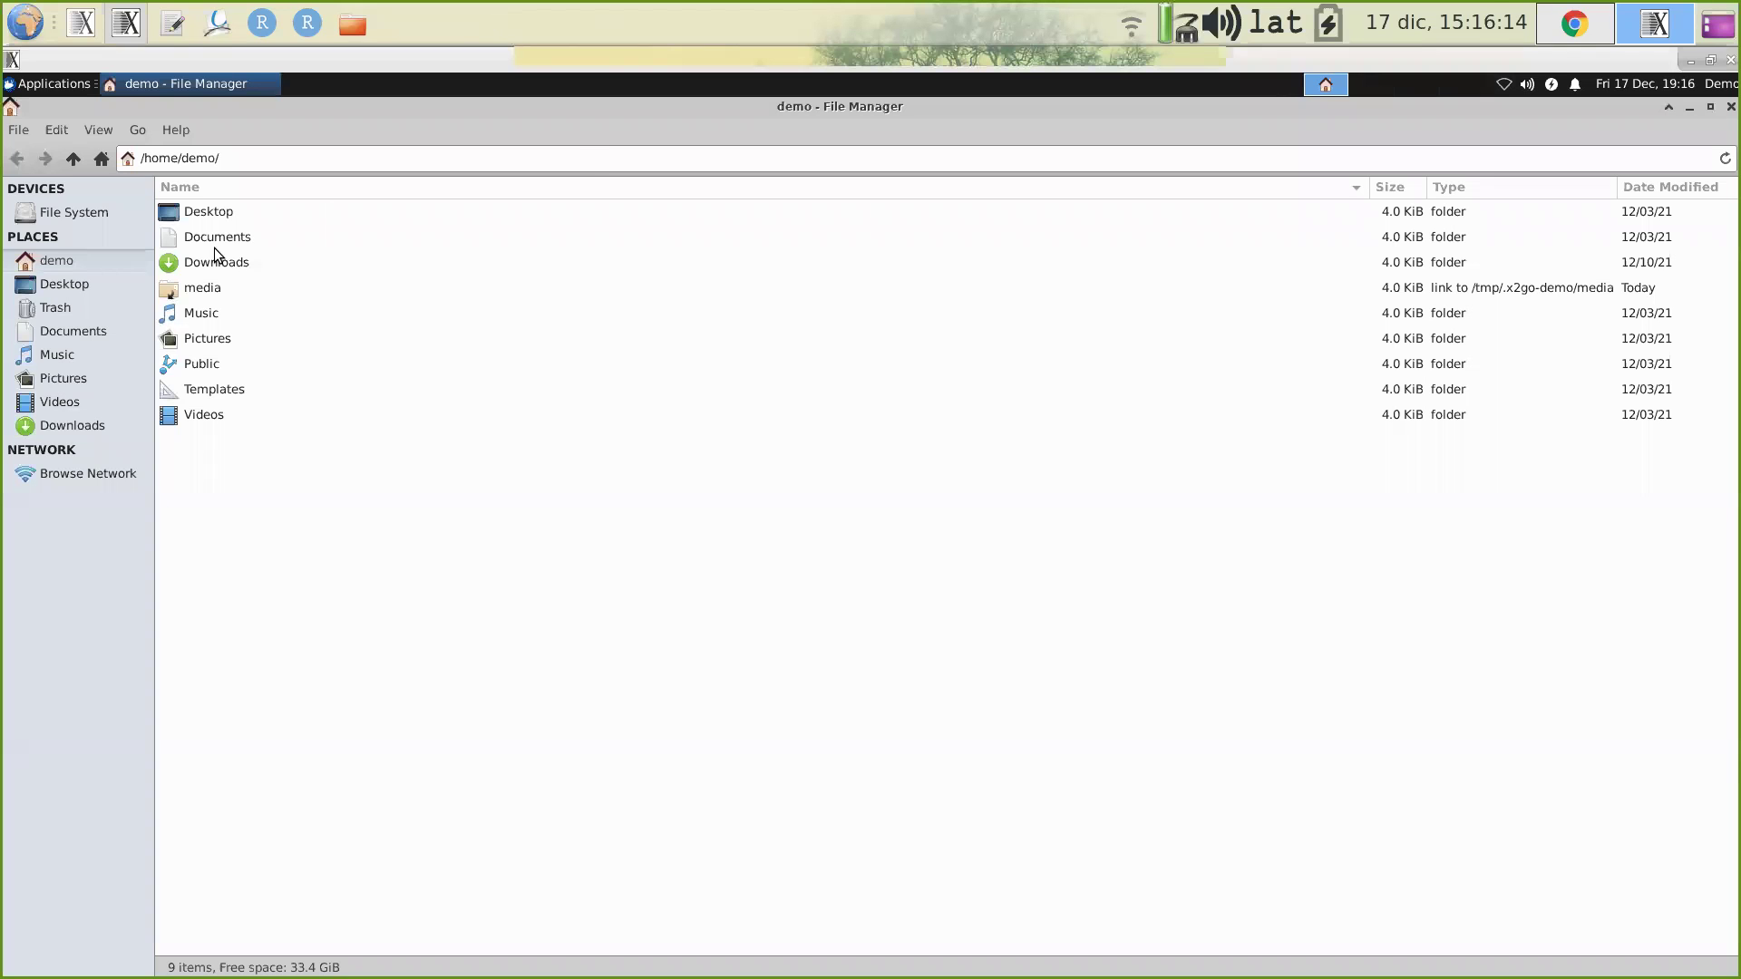
Open test.pos from the Downloads folder in the spreadsheet text importer.
double_click(234, 271)
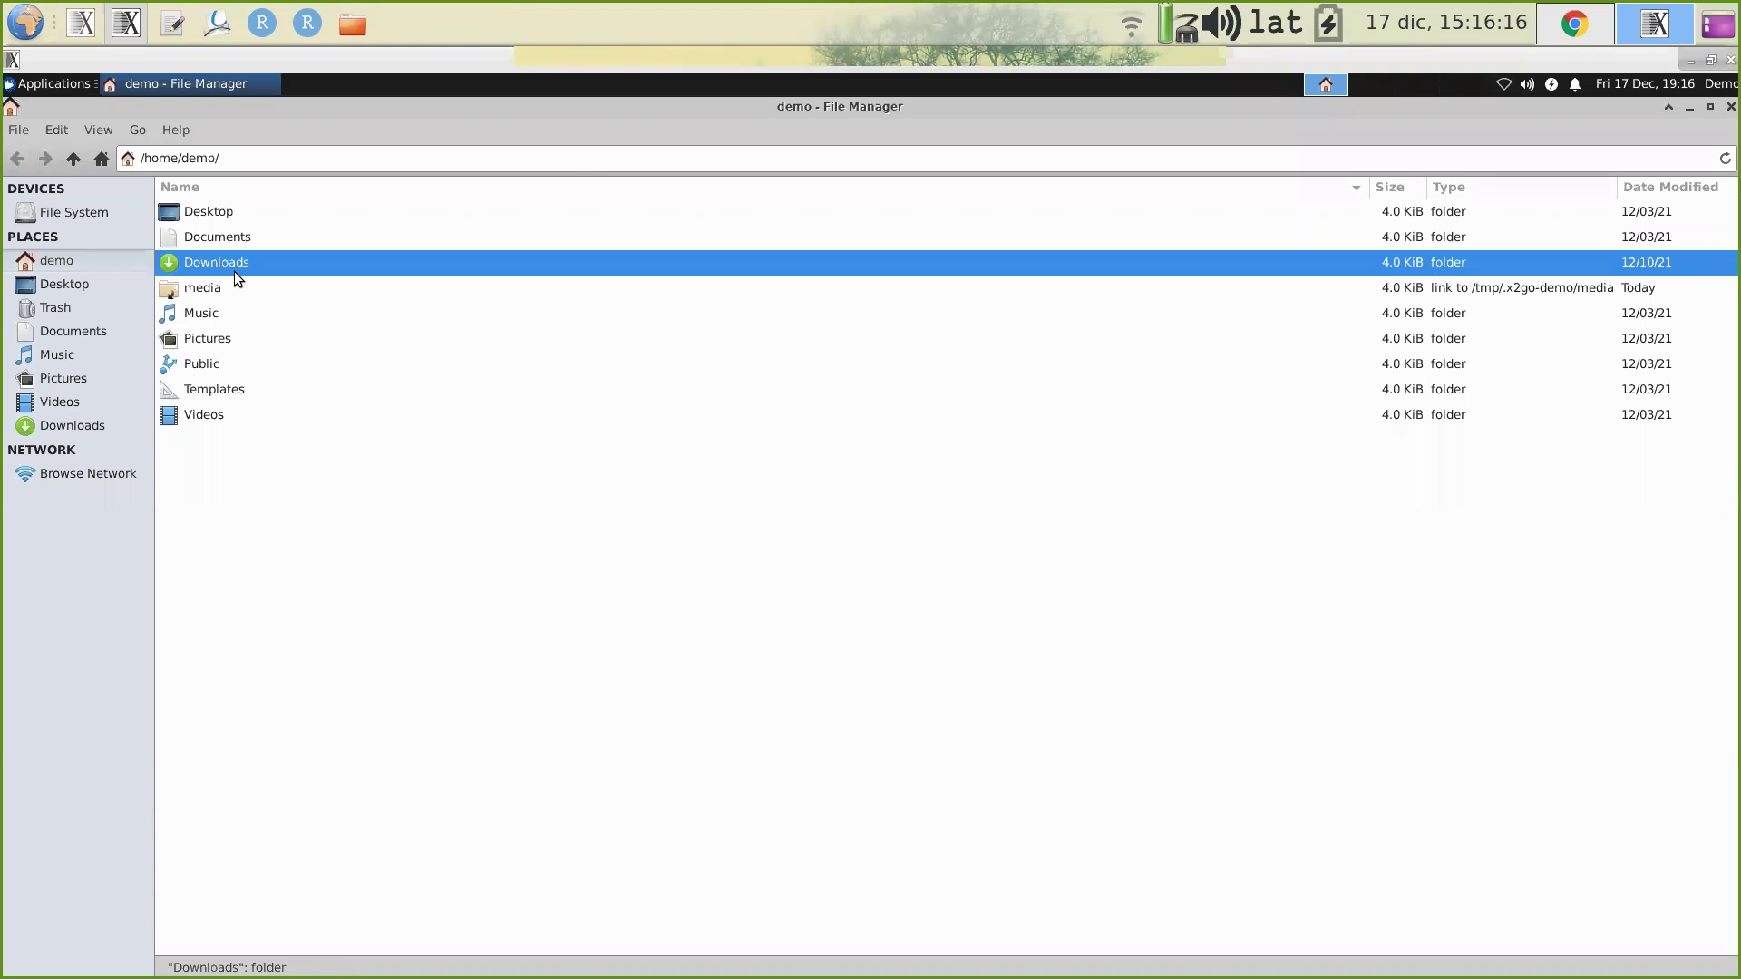
key("Down")
key("Down")
key("Down")
key("Down")
key("Down")
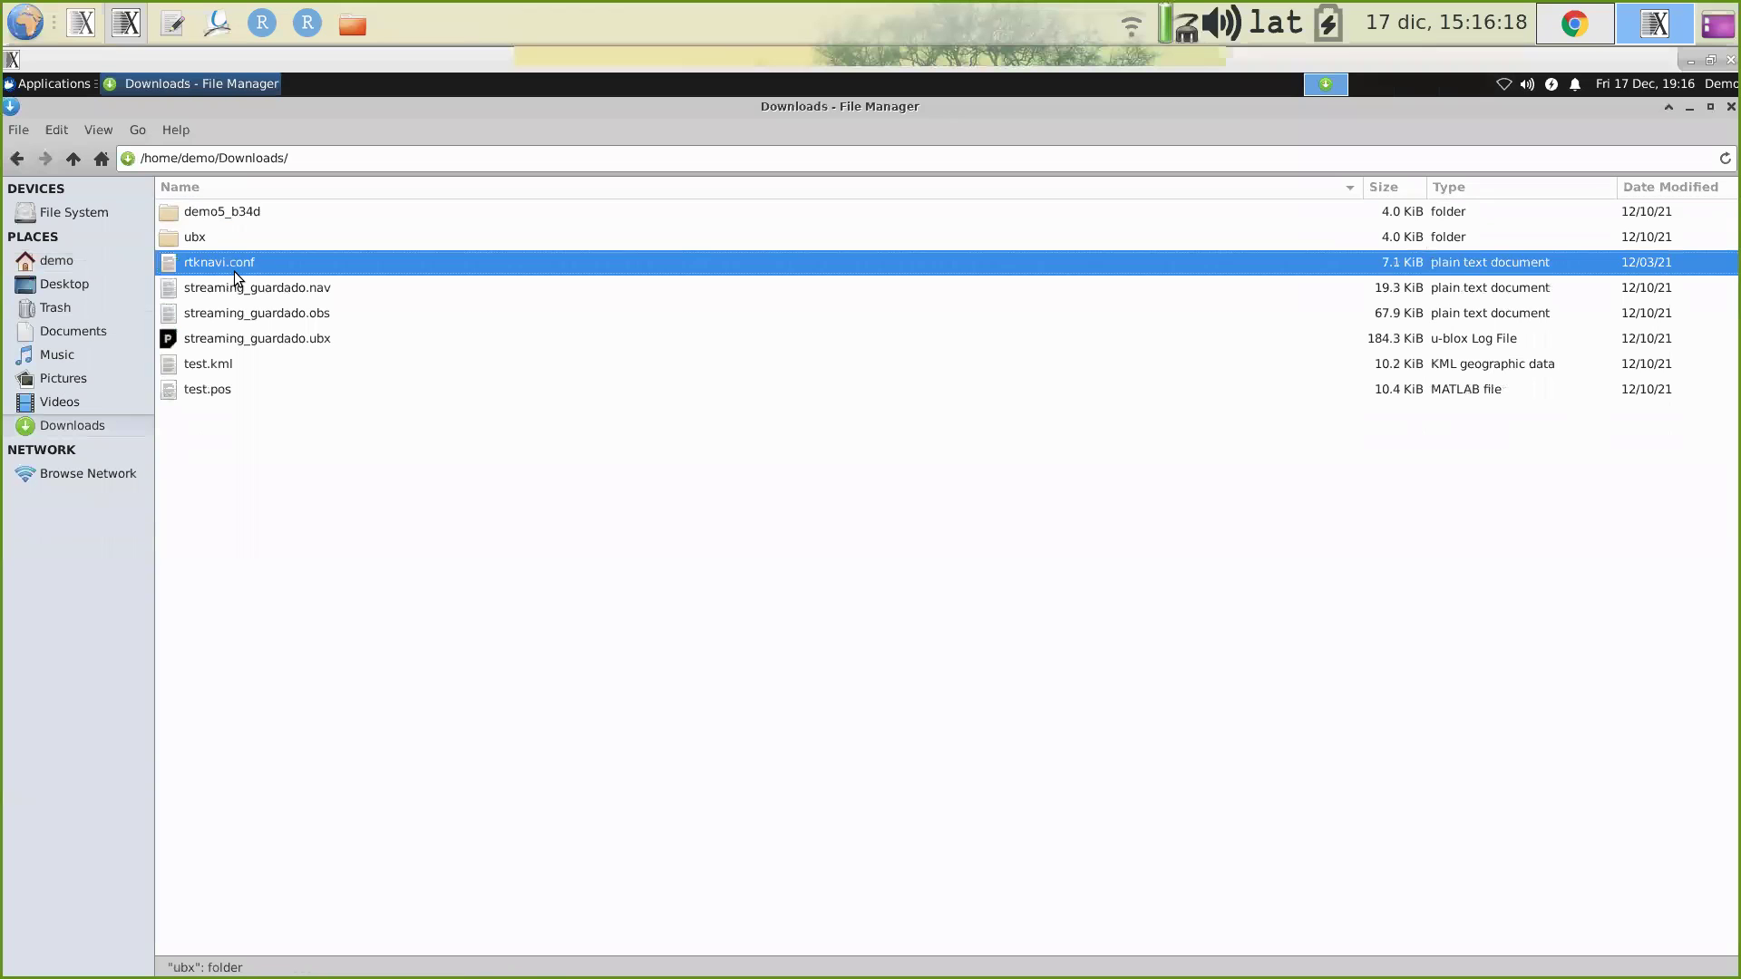
key("Down")
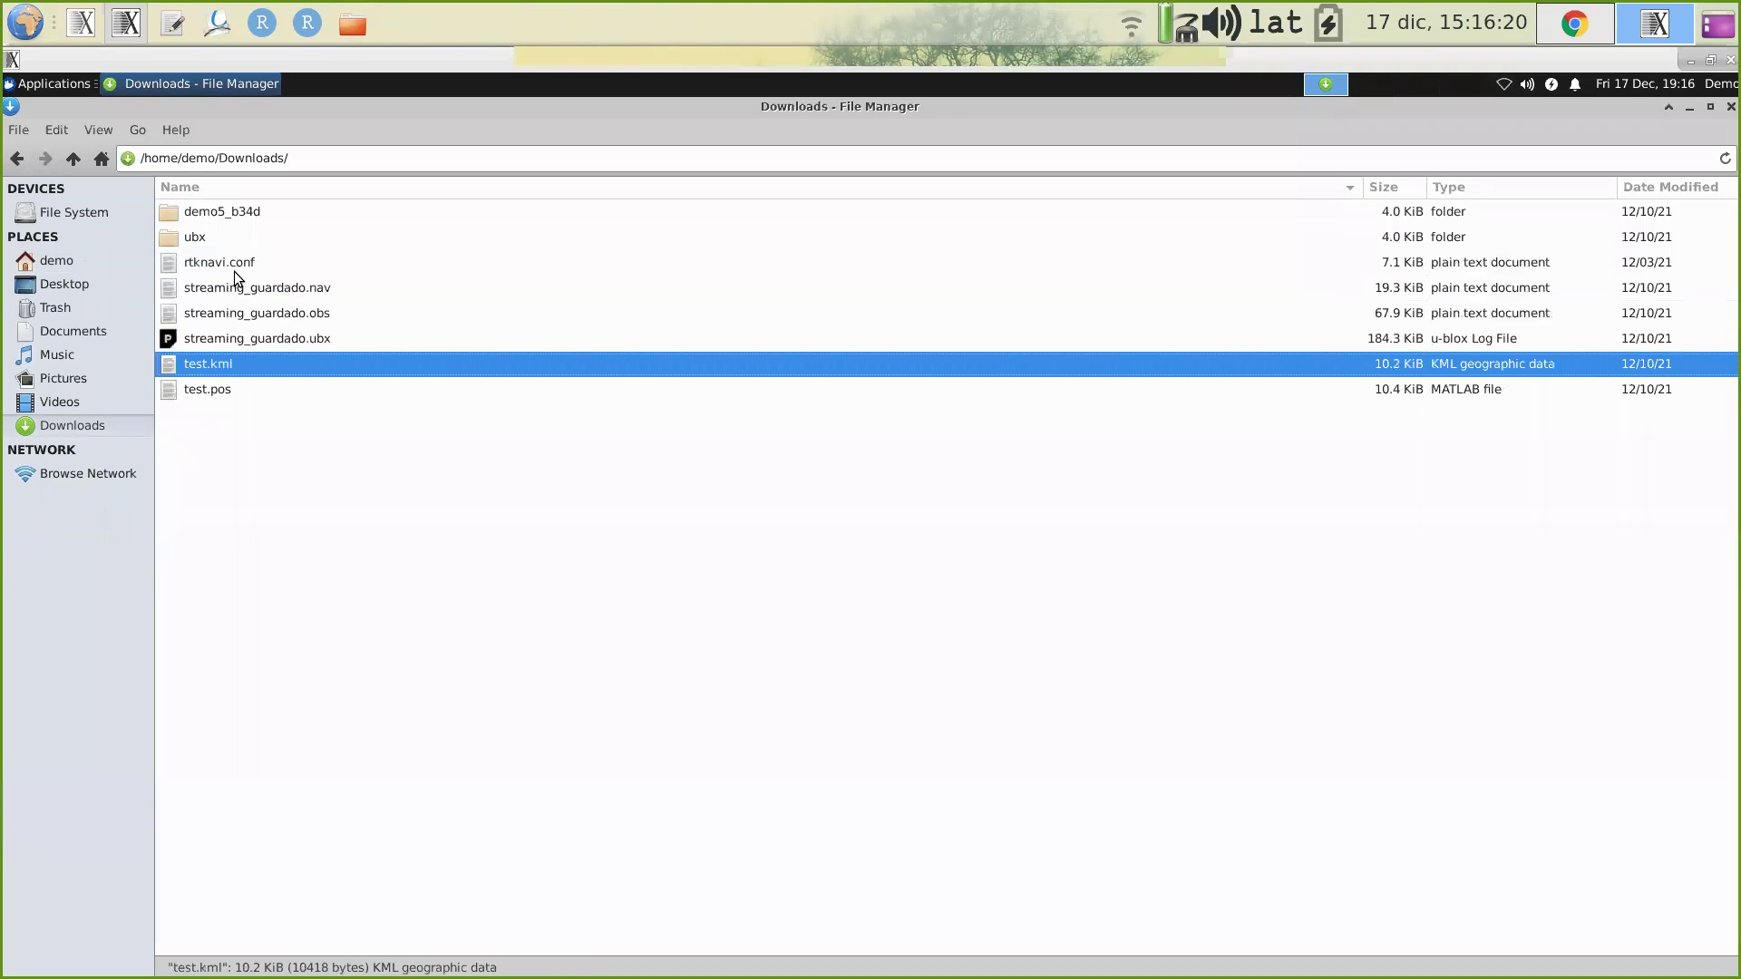
key("Down")
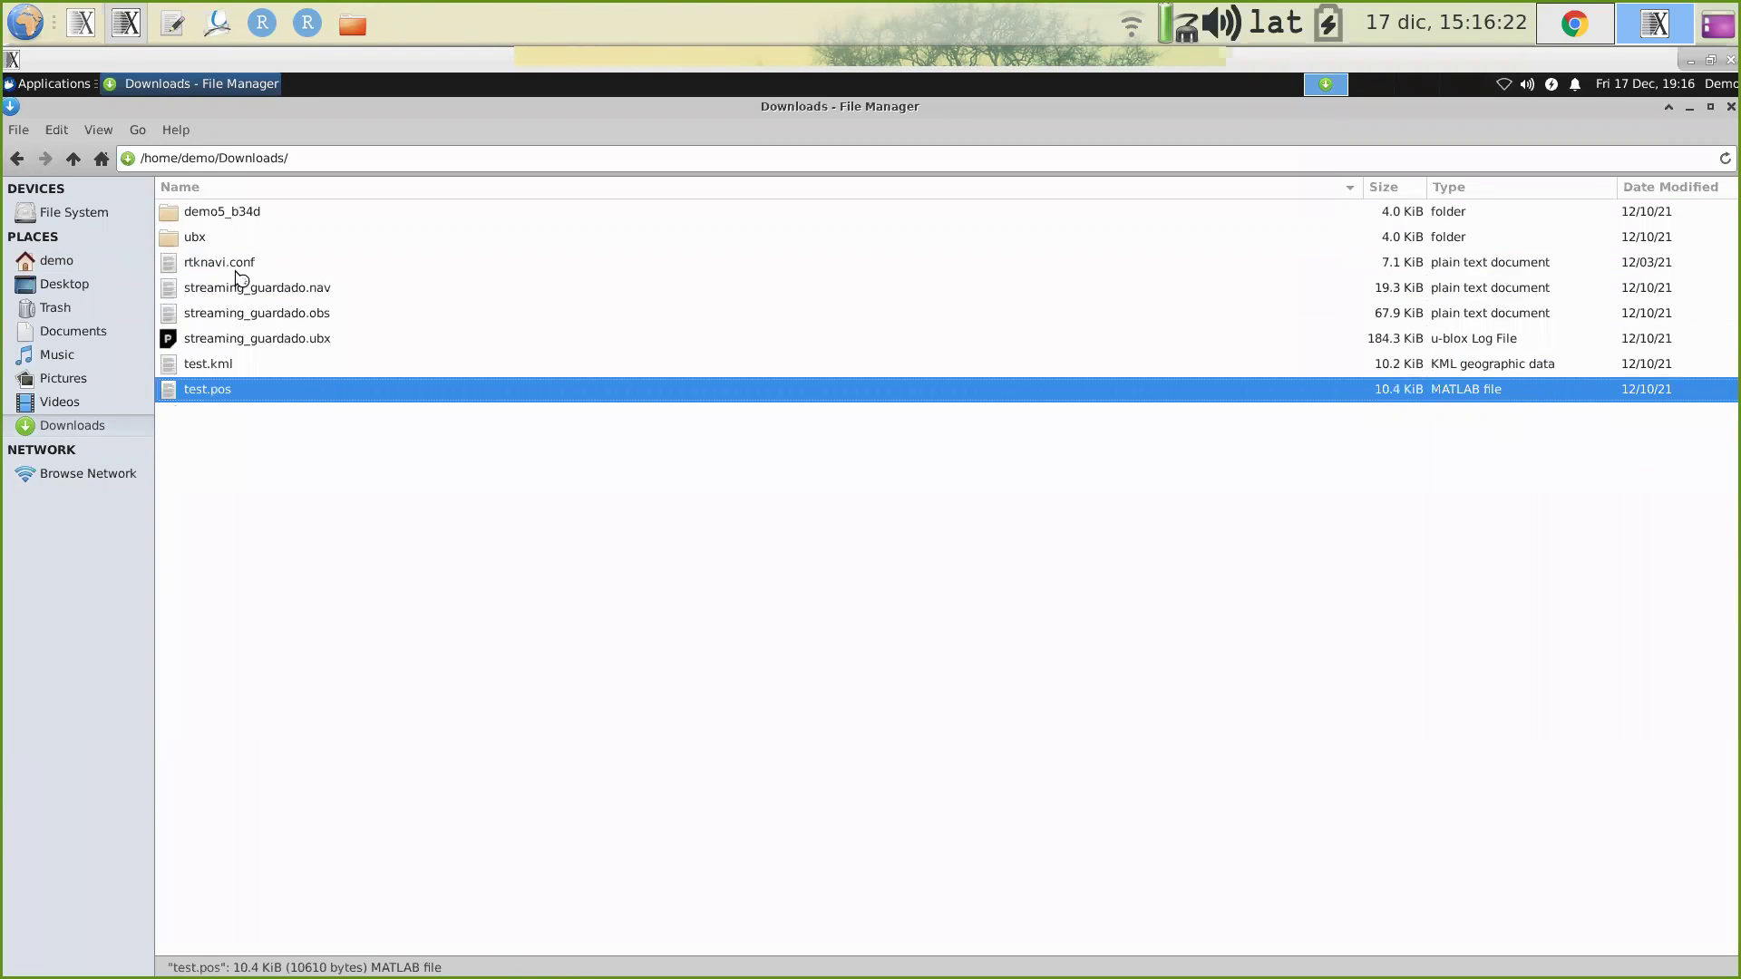
double_click(303, 386)
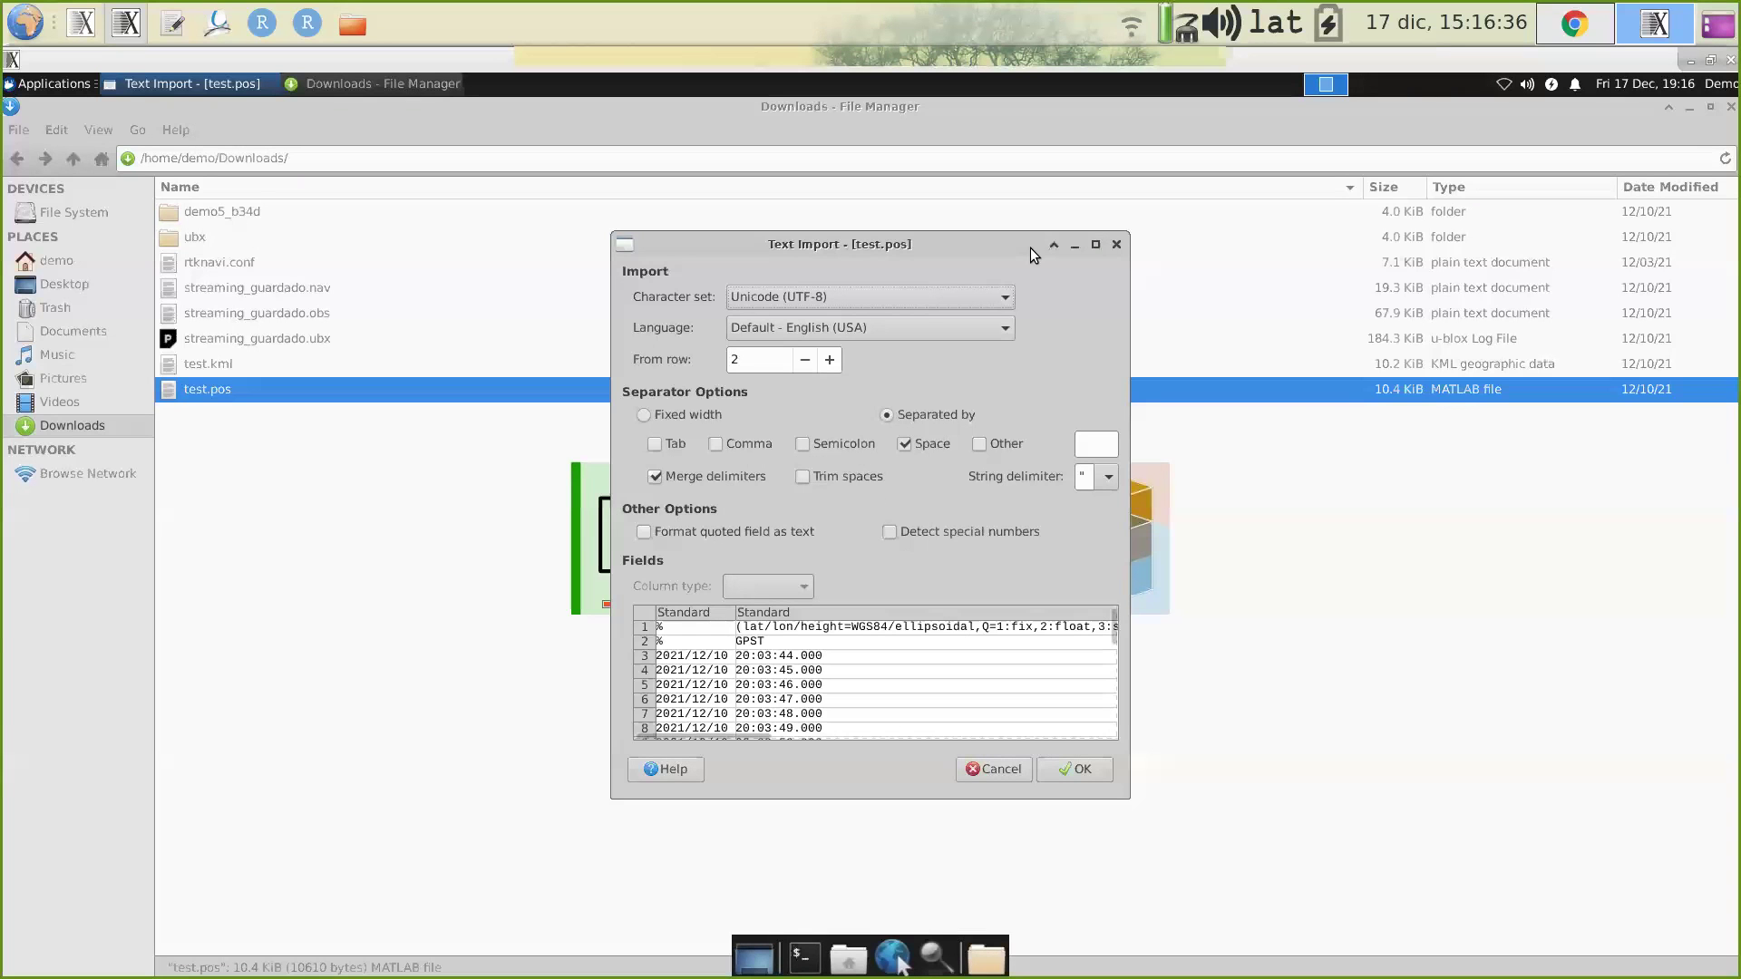
Accept the test.pos import as space-separated columns from row 2 with merged delimiters.
left_click(1096, 245)
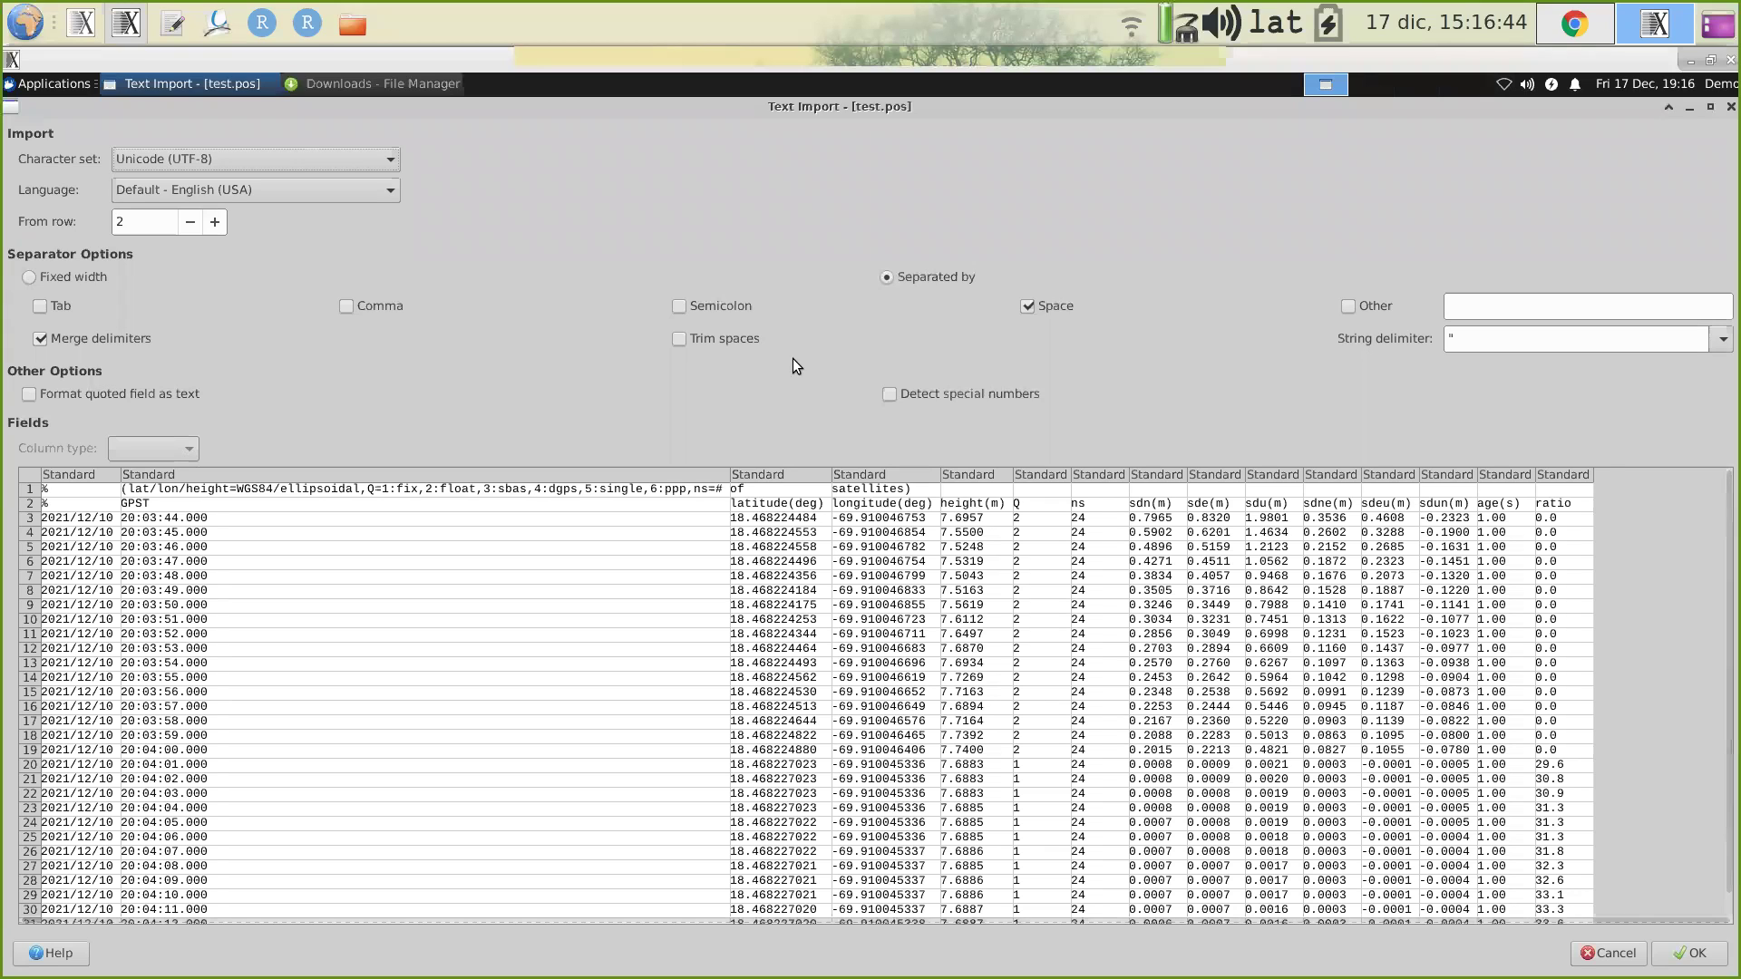
left_click(83, 25)
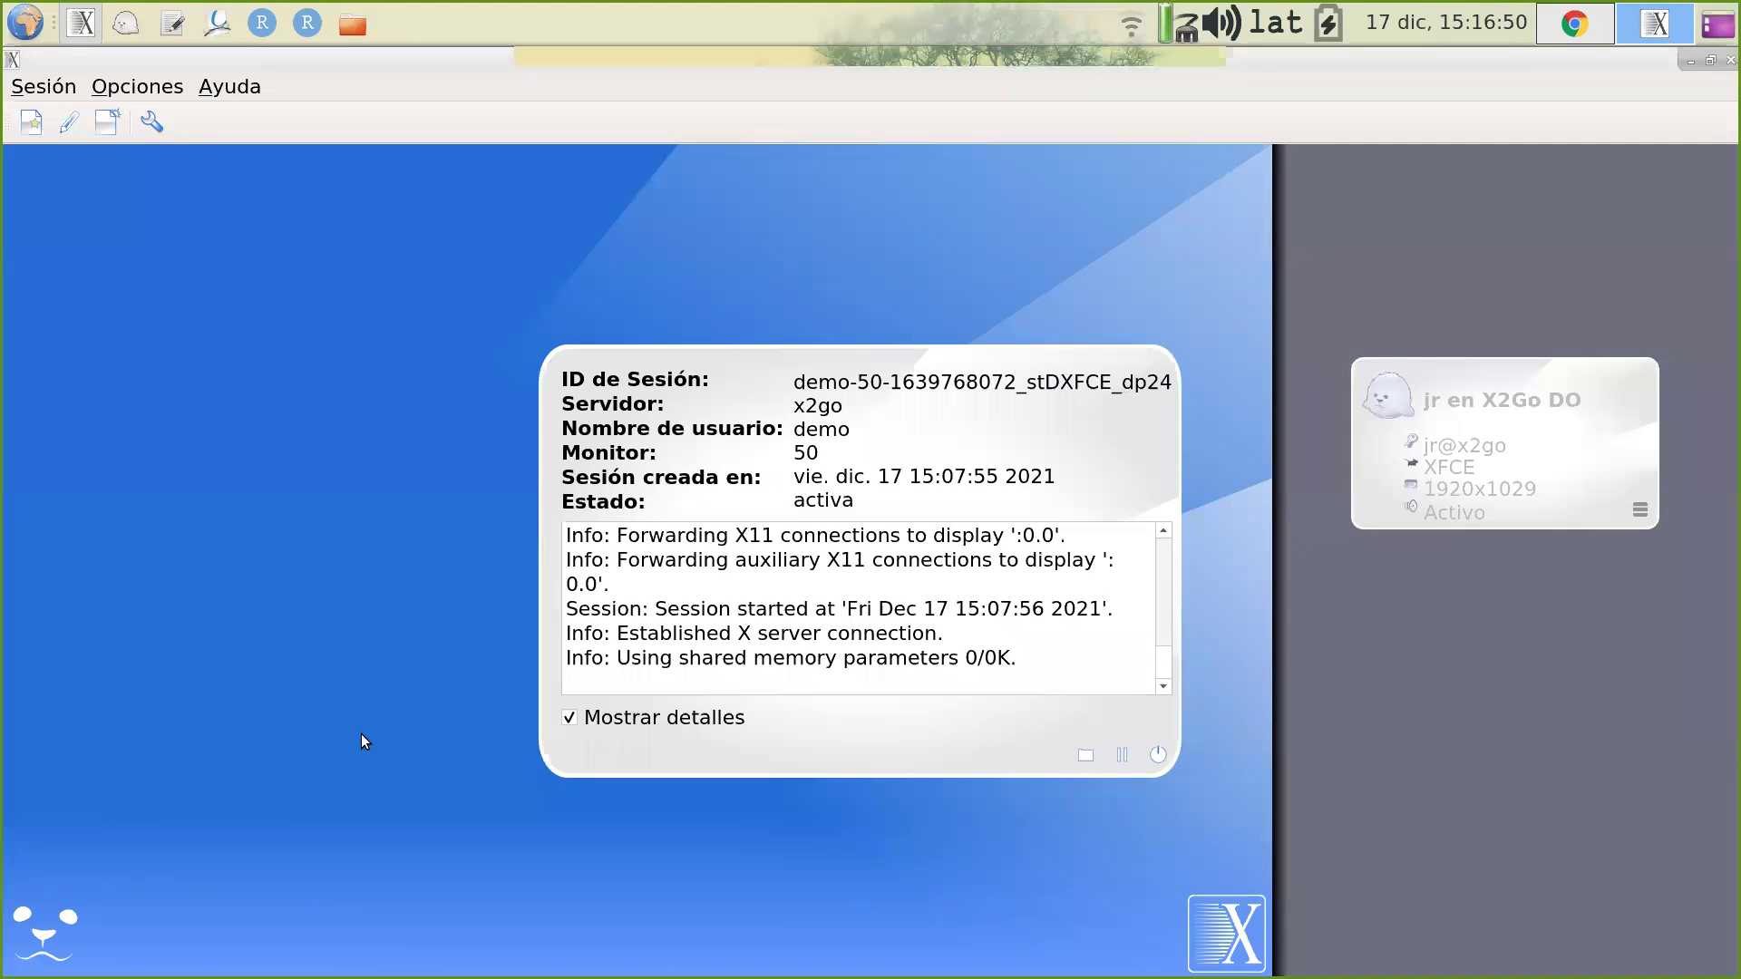
left_click(127, 20)
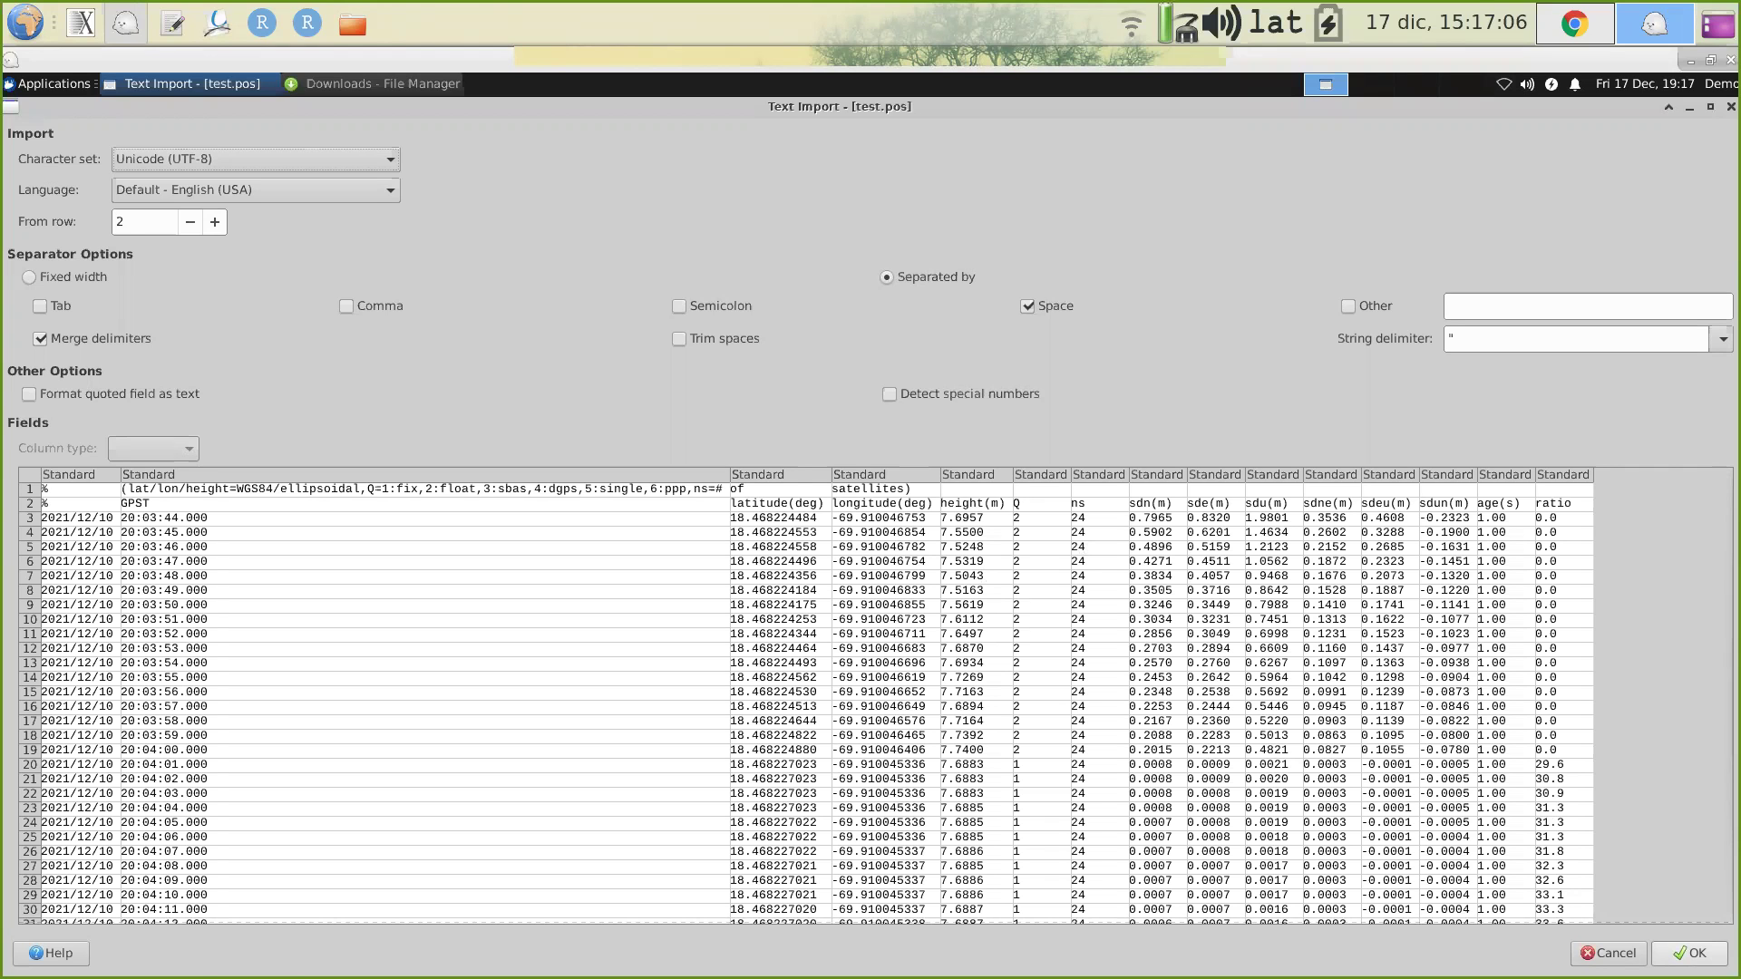
key("Return")
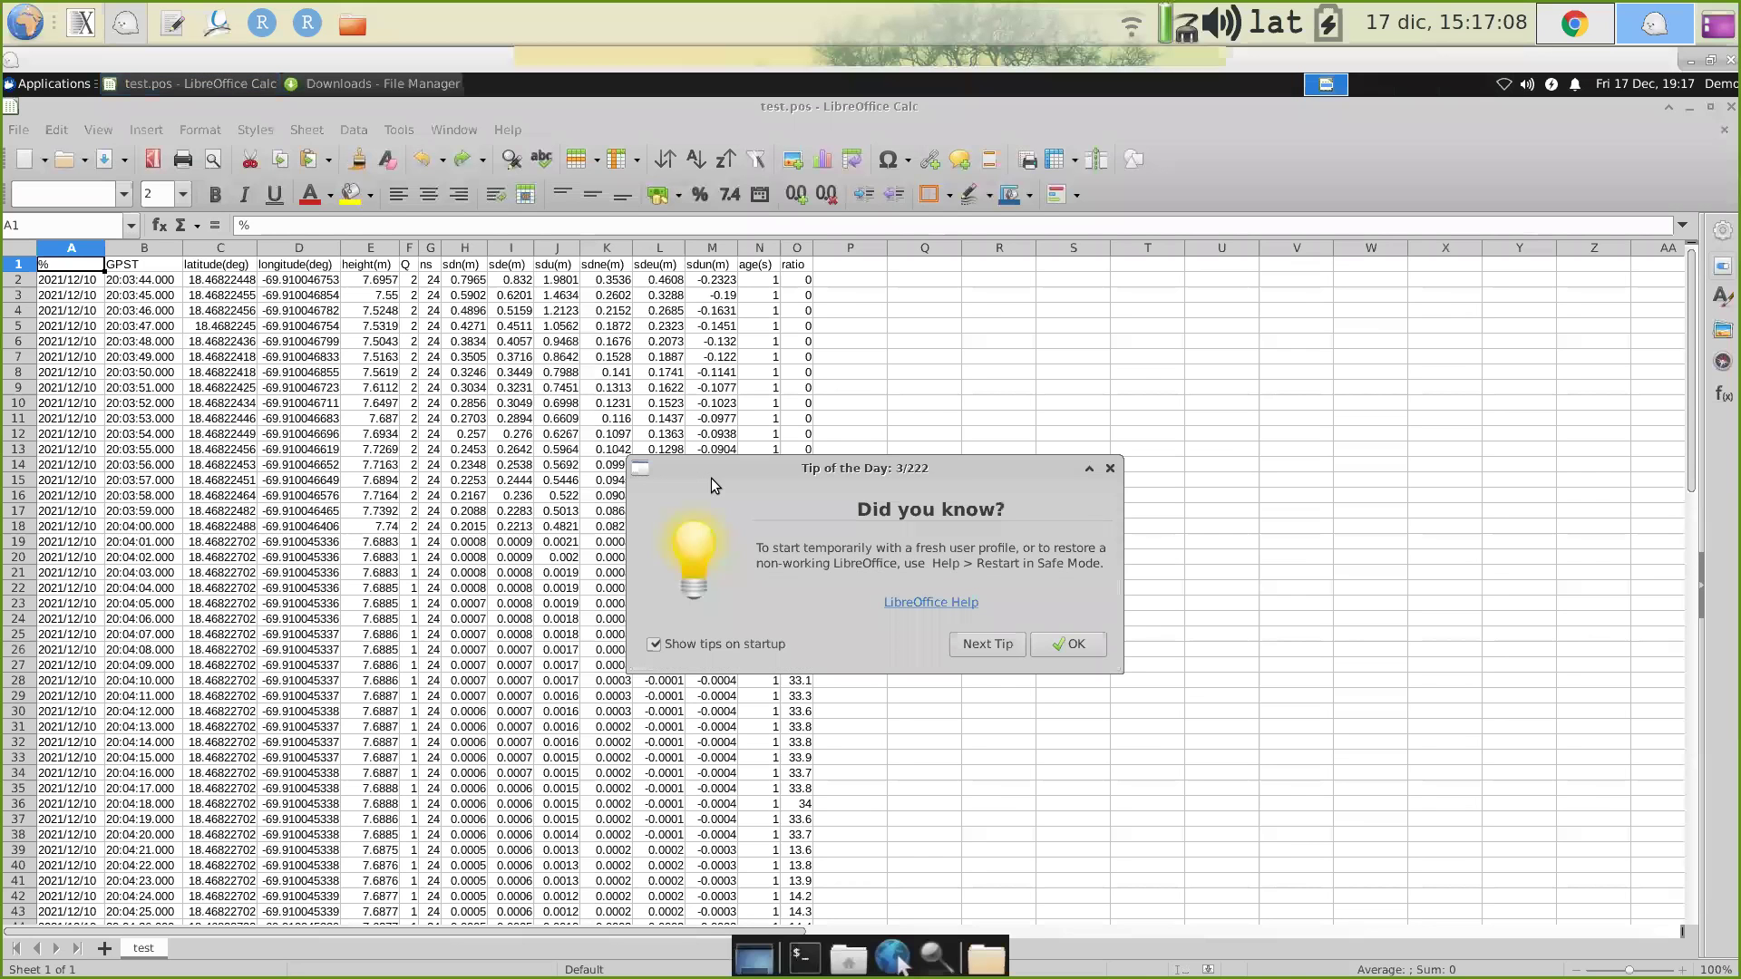
Dismiss the tip, inspect the satellite count in cell G12, and close Calc.
left_click(1066, 645)
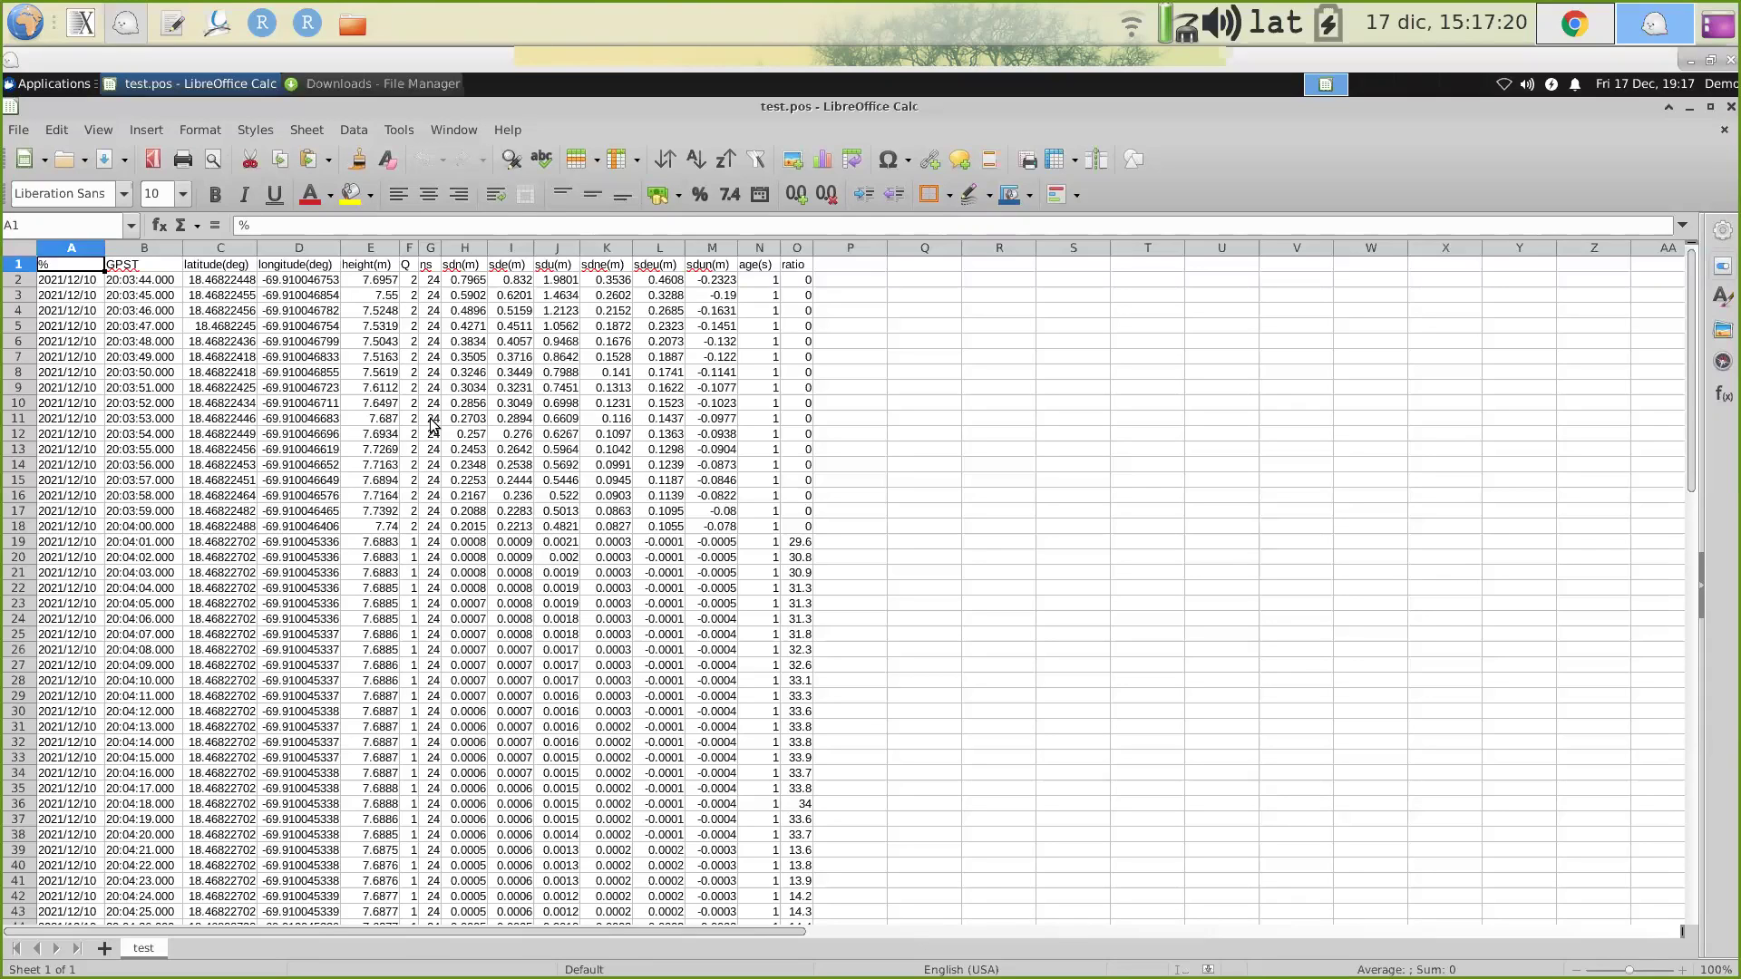
left_click(434, 434)
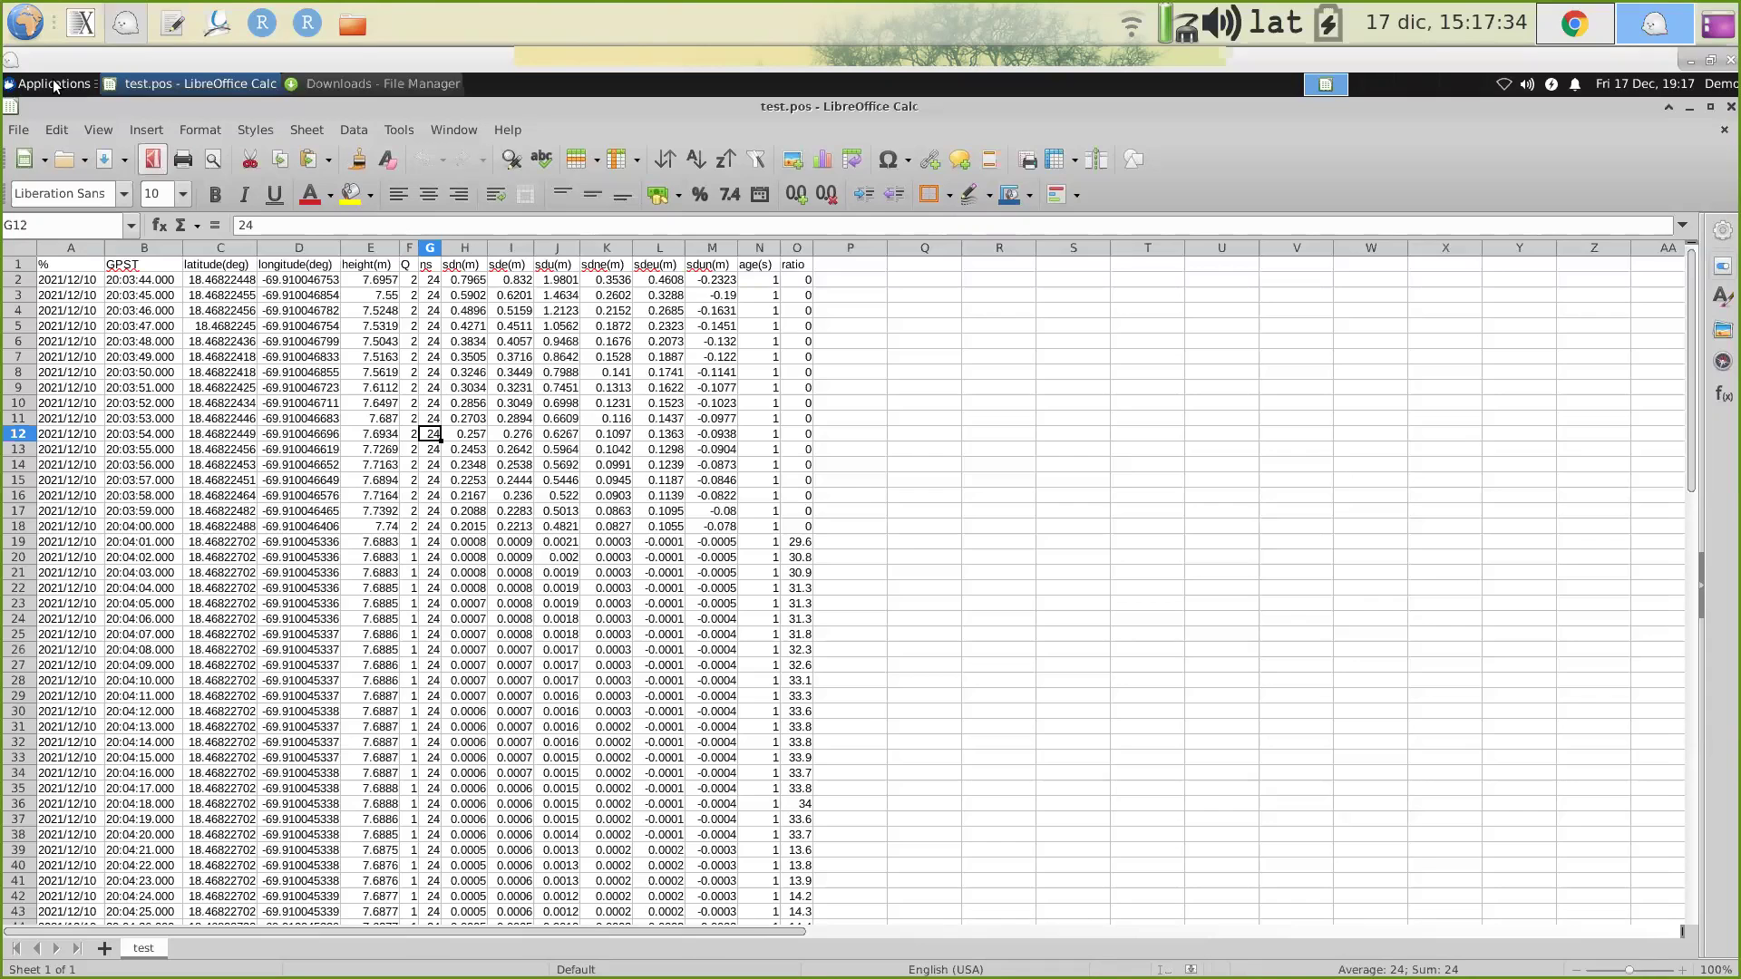
key("alt+space")
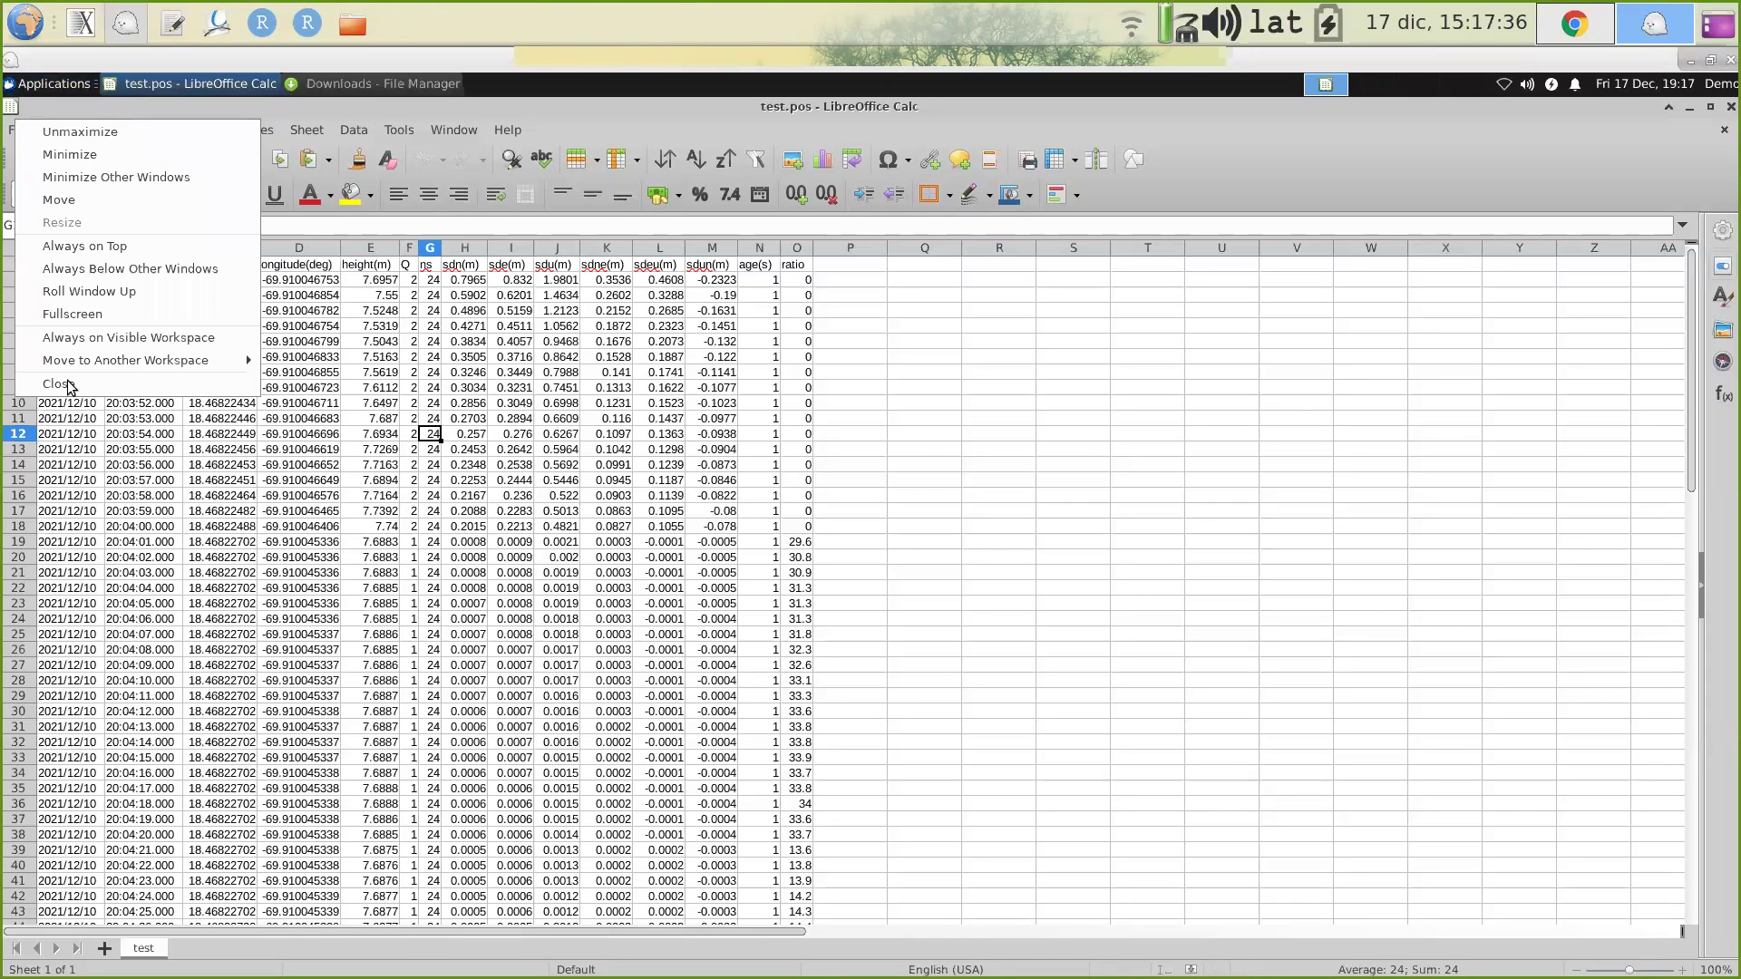
left_click(72, 383)
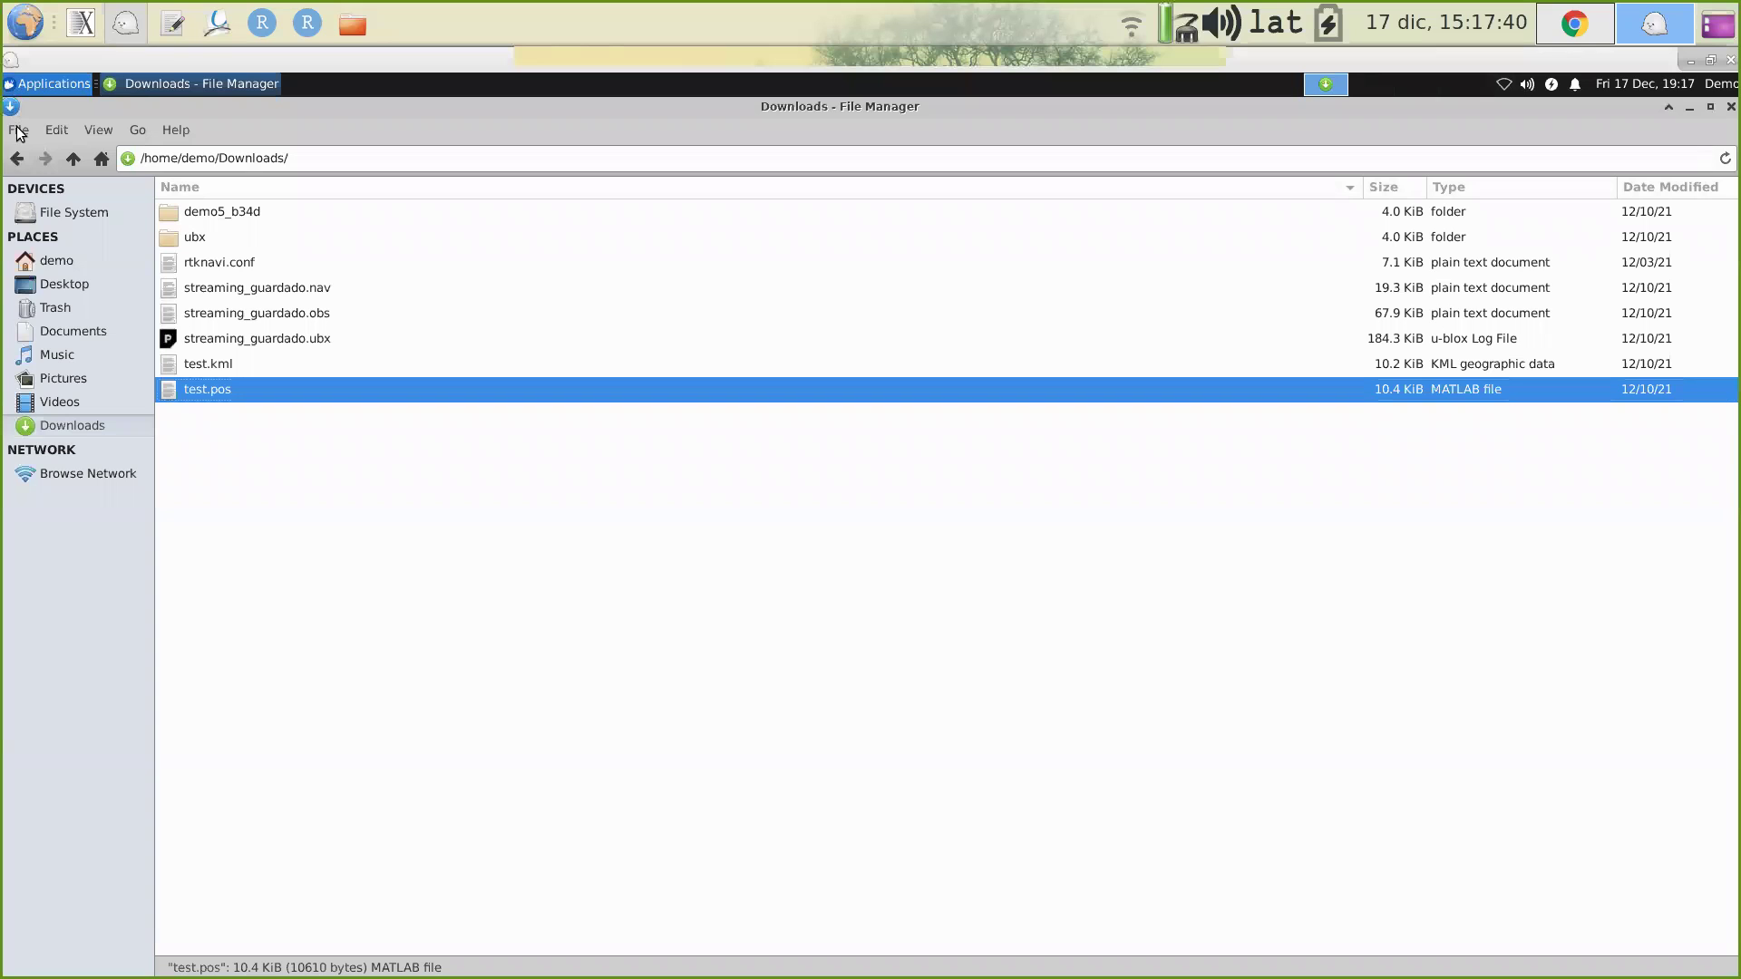
Launch QGIS Desktop from the Applications menu's Education category.
left_click(10, 86)
mouse_move(59, 320)
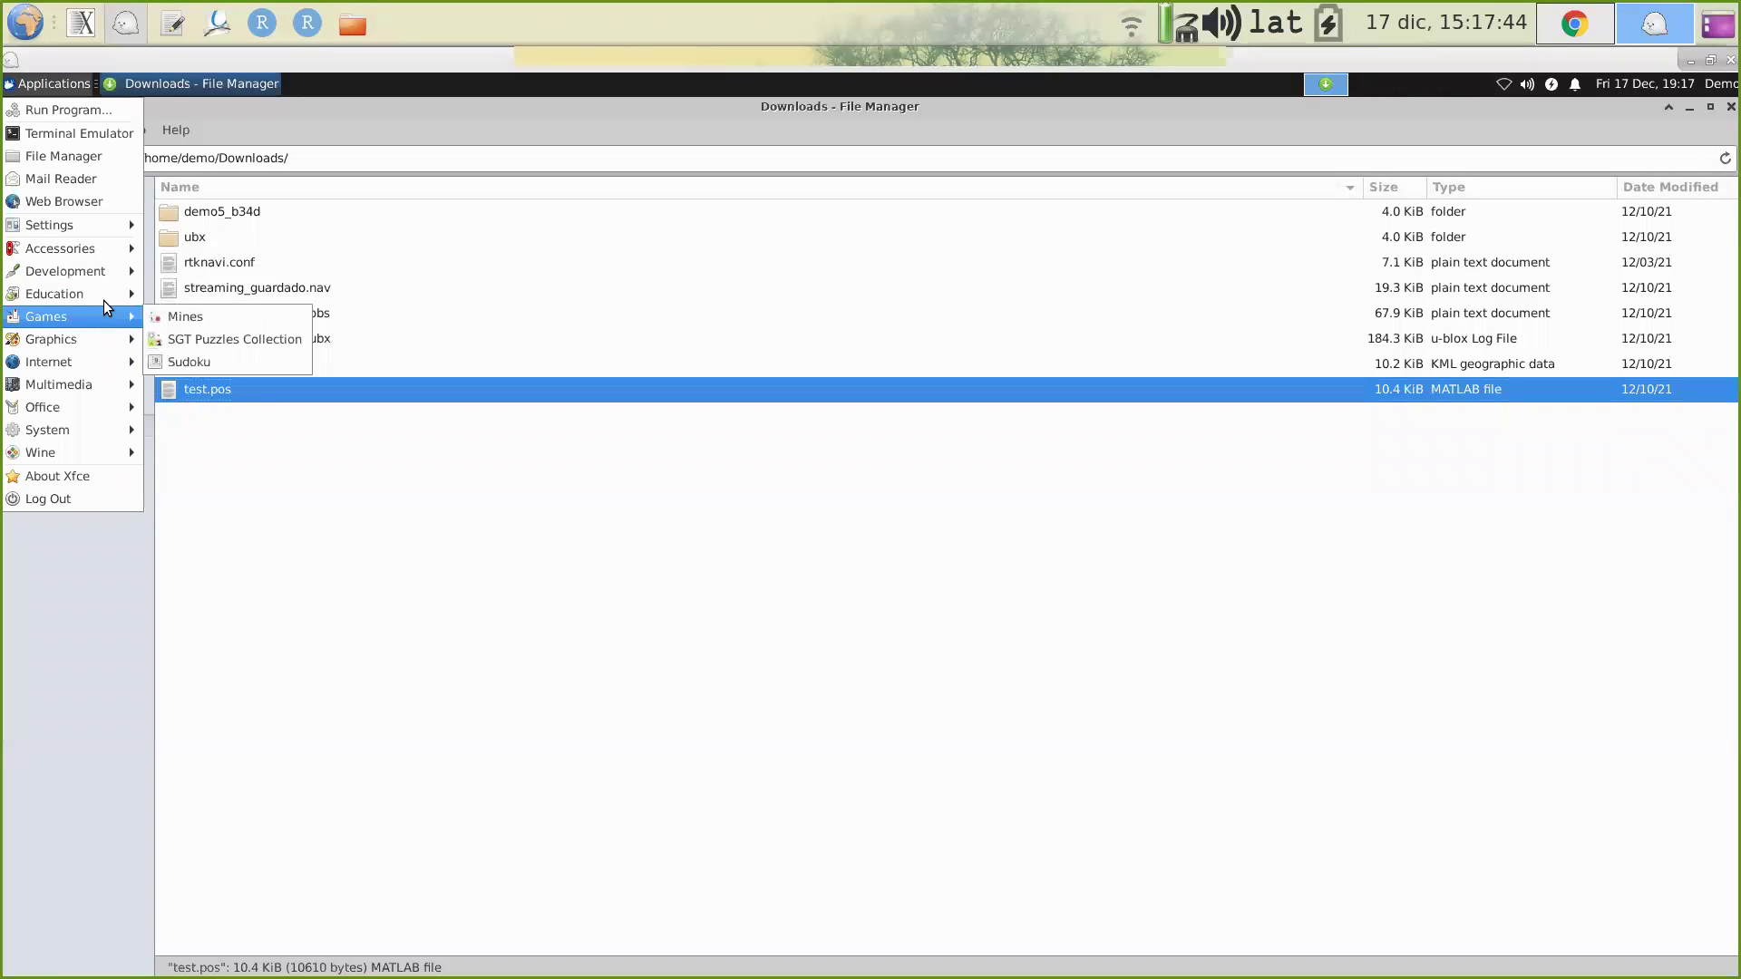
left_click(185, 341)
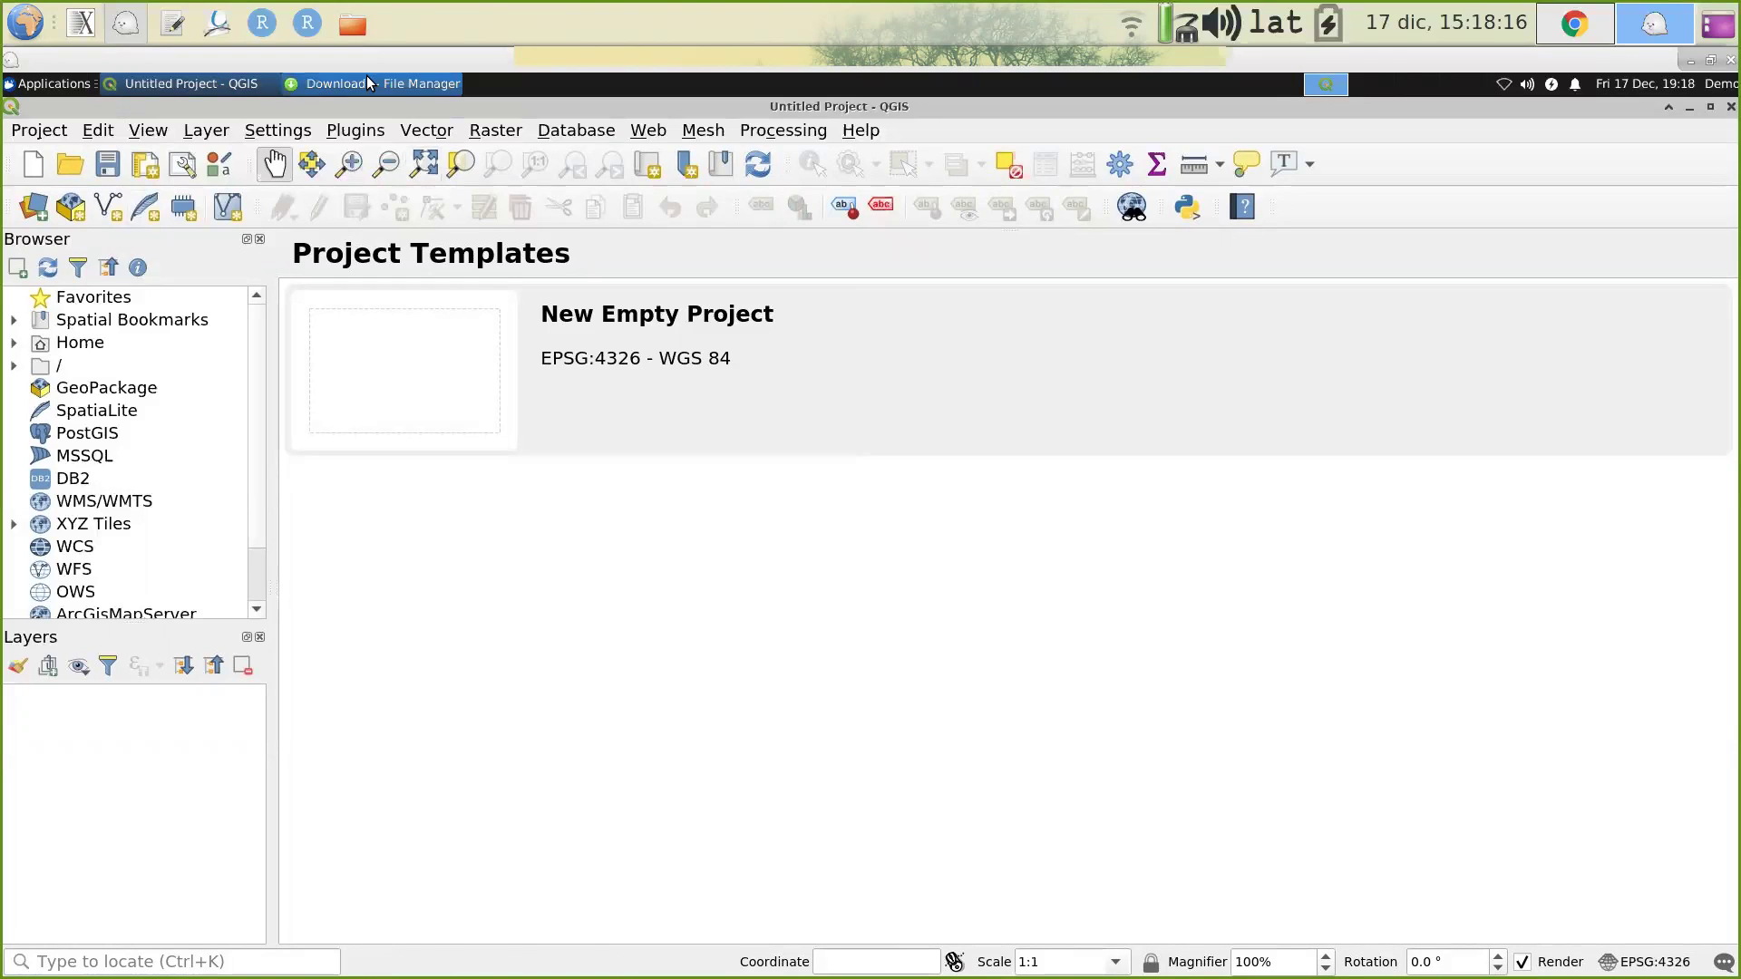
Look through the Plugins, Settings and Layer menus, then reach the Data Source Manager's Delimited Text page.
left_click(345, 134)
left_click(272, 134)
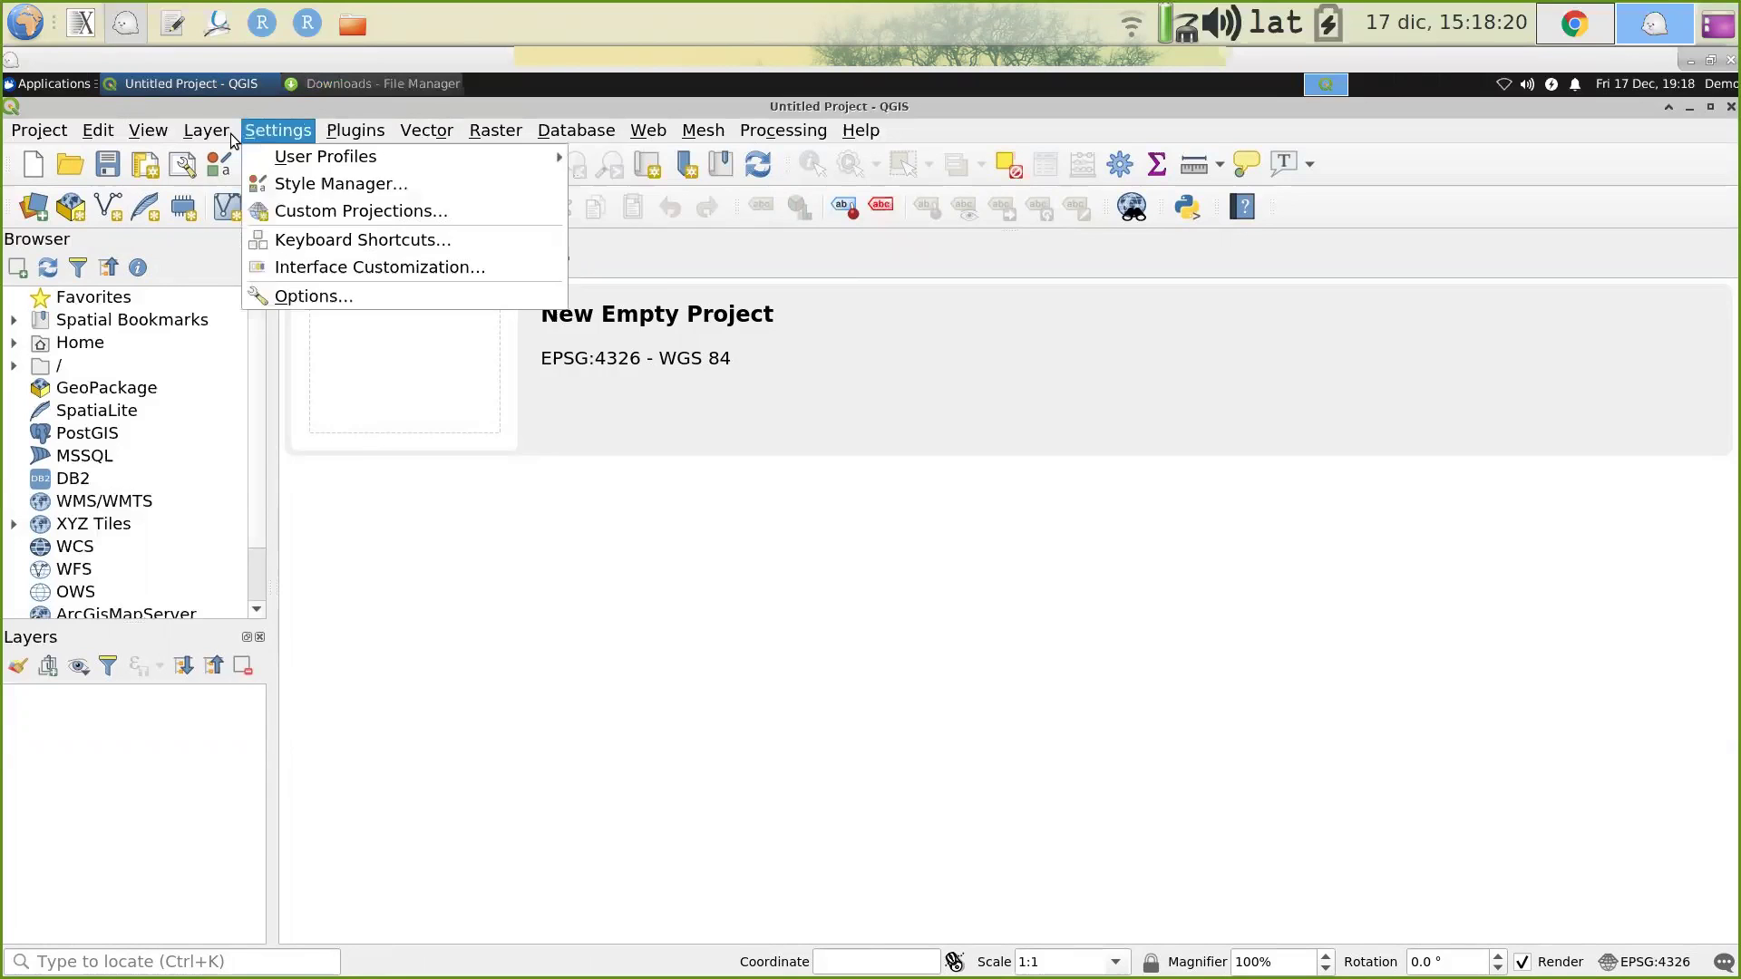
left_click(230, 133)
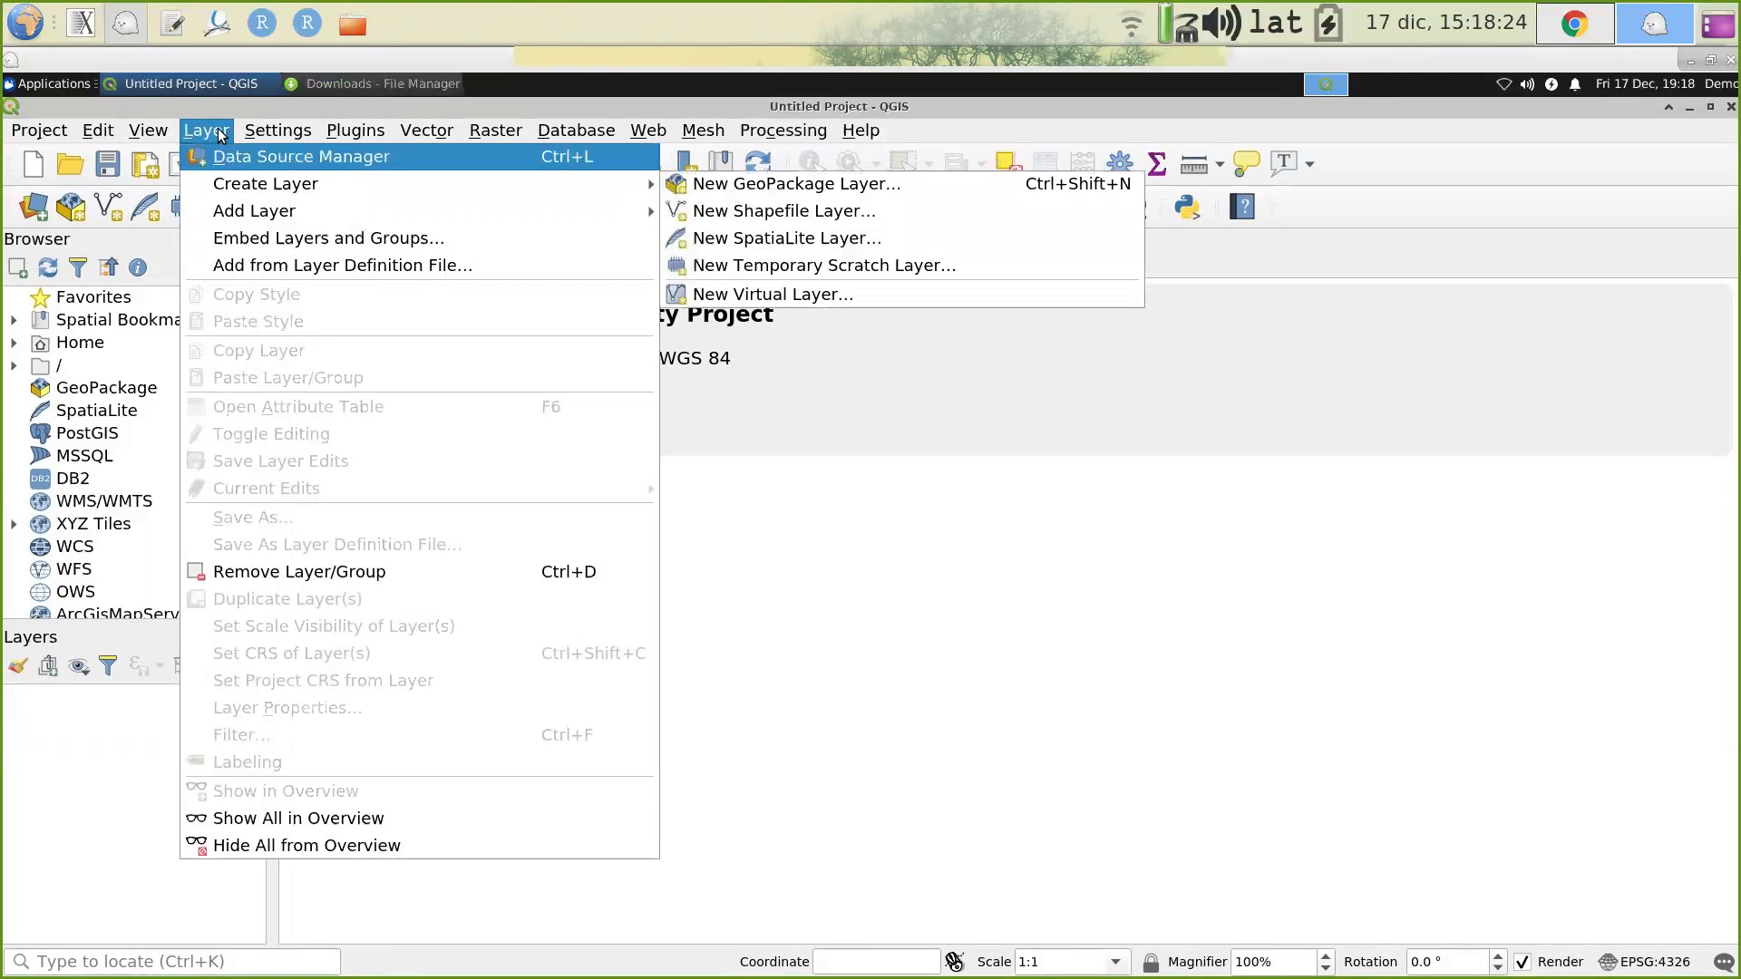
left_click(209, 134)
left_click(33, 208)
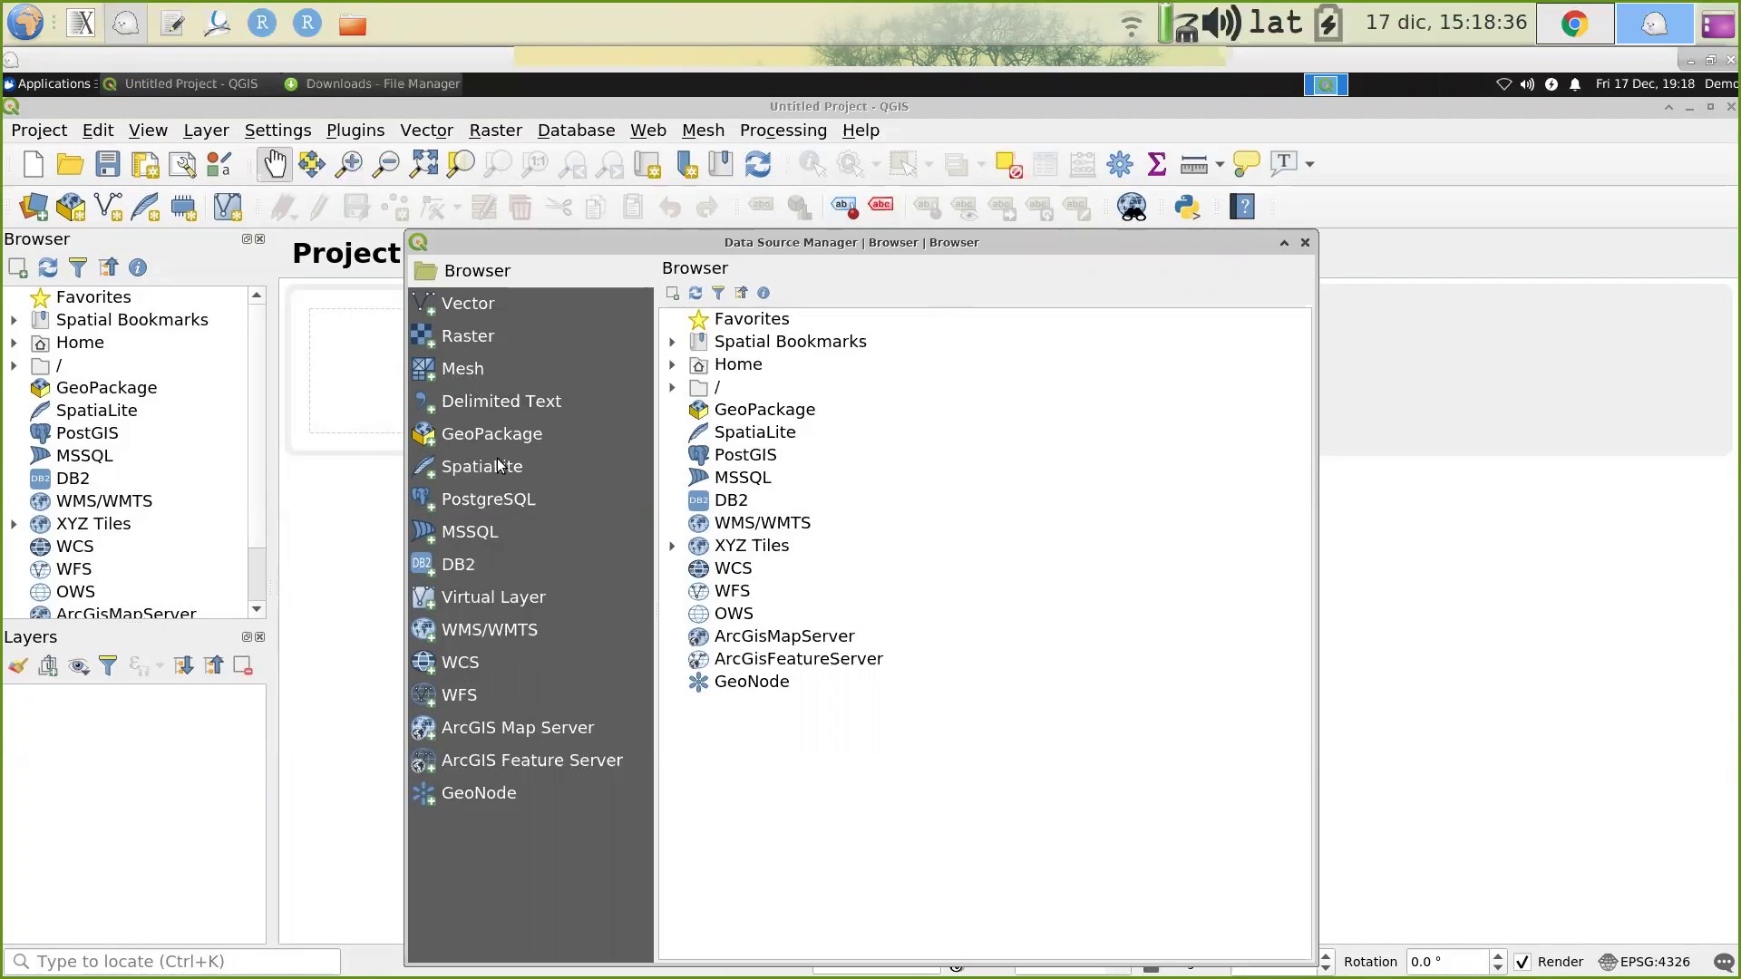
left_click(484, 404)
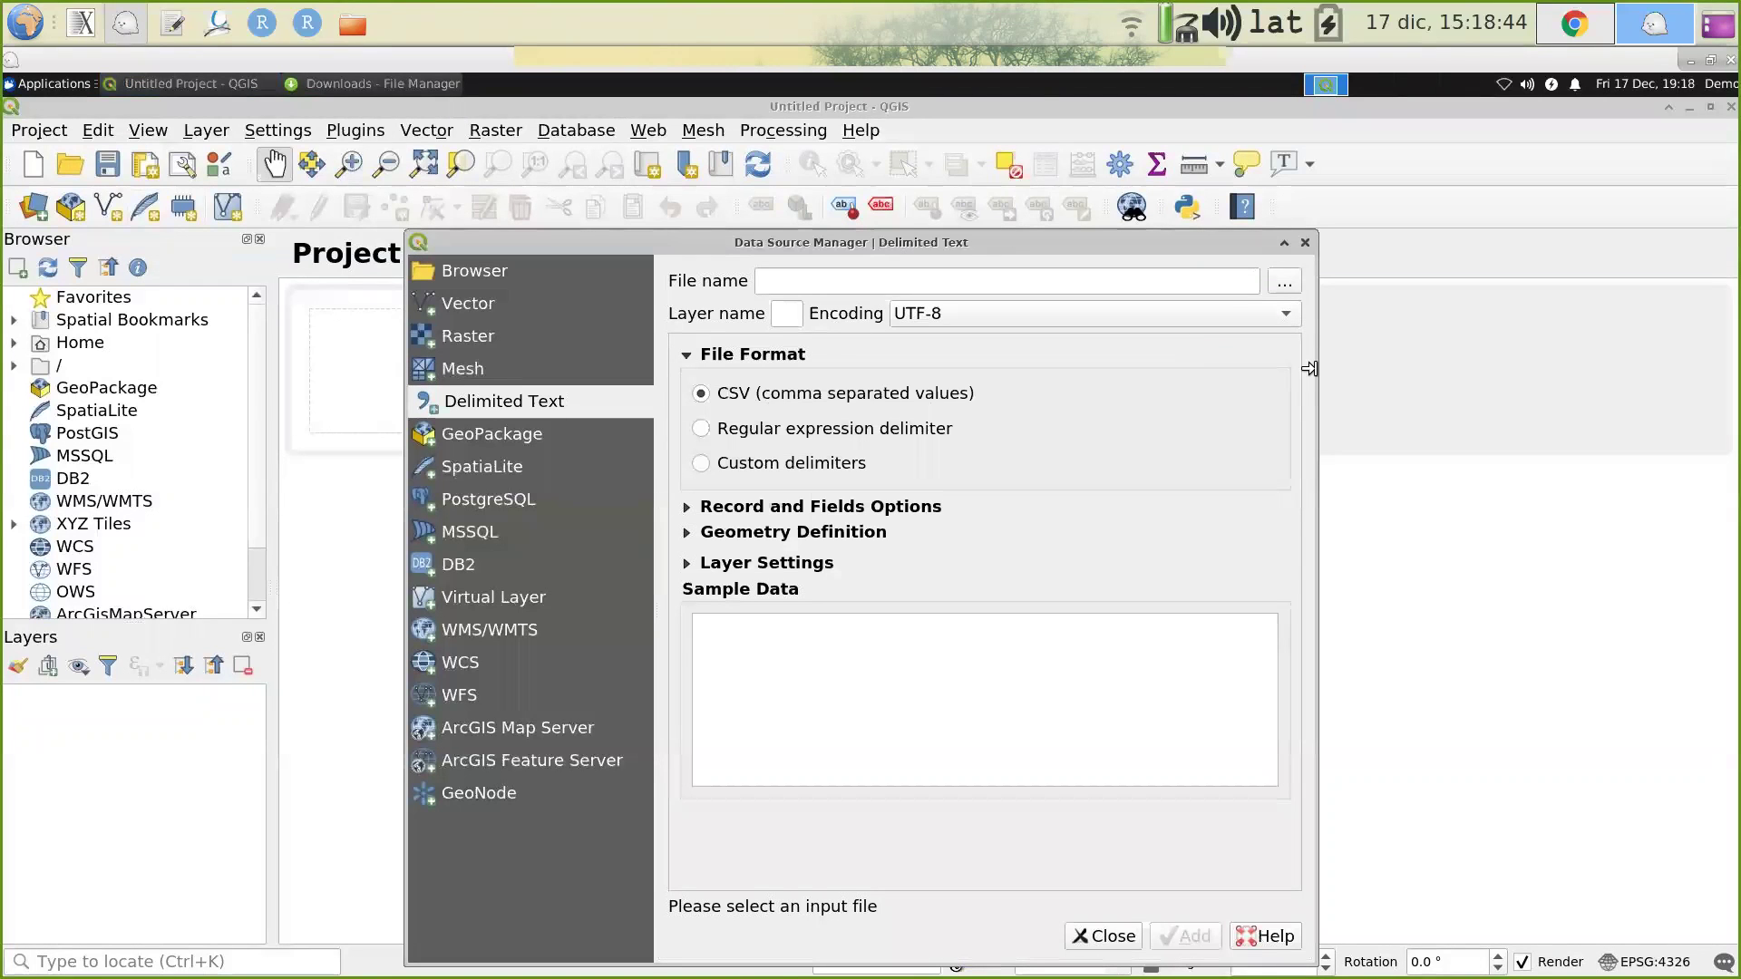
Enlarge and reposition the dialog, choose Custom delimiters, and browse for the input file.
left_click_drag(1309, 368, 1519, 375)
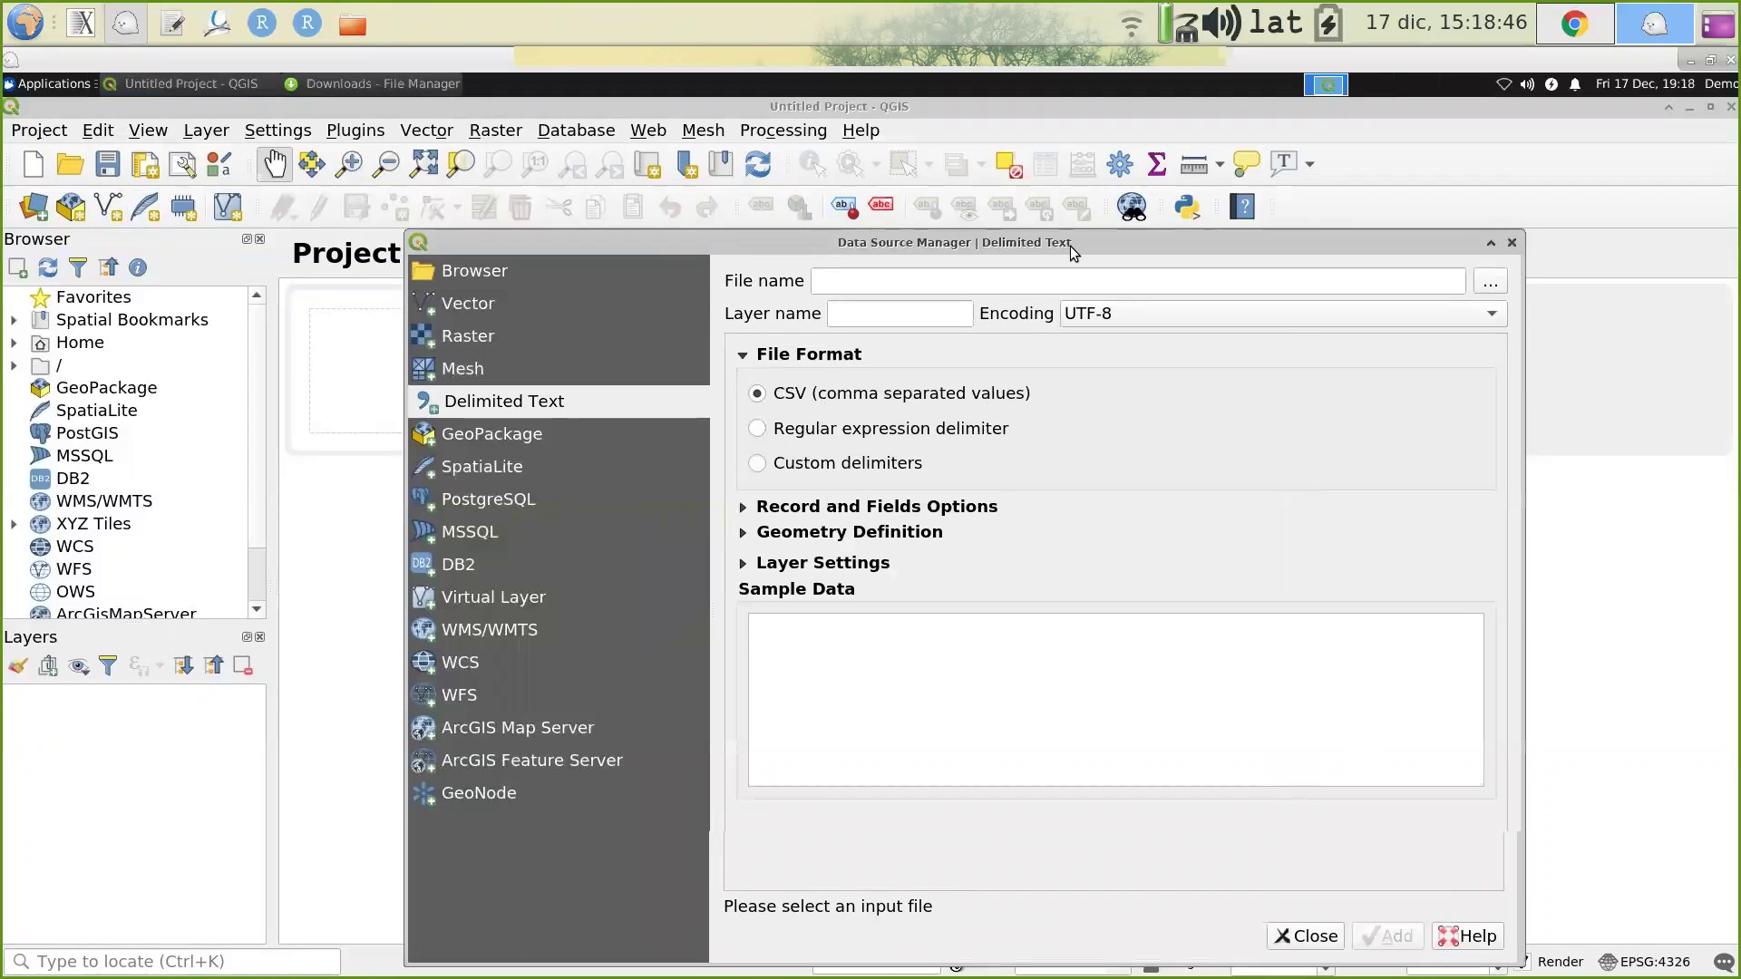
left_click_drag(1065, 243, 961, 180)
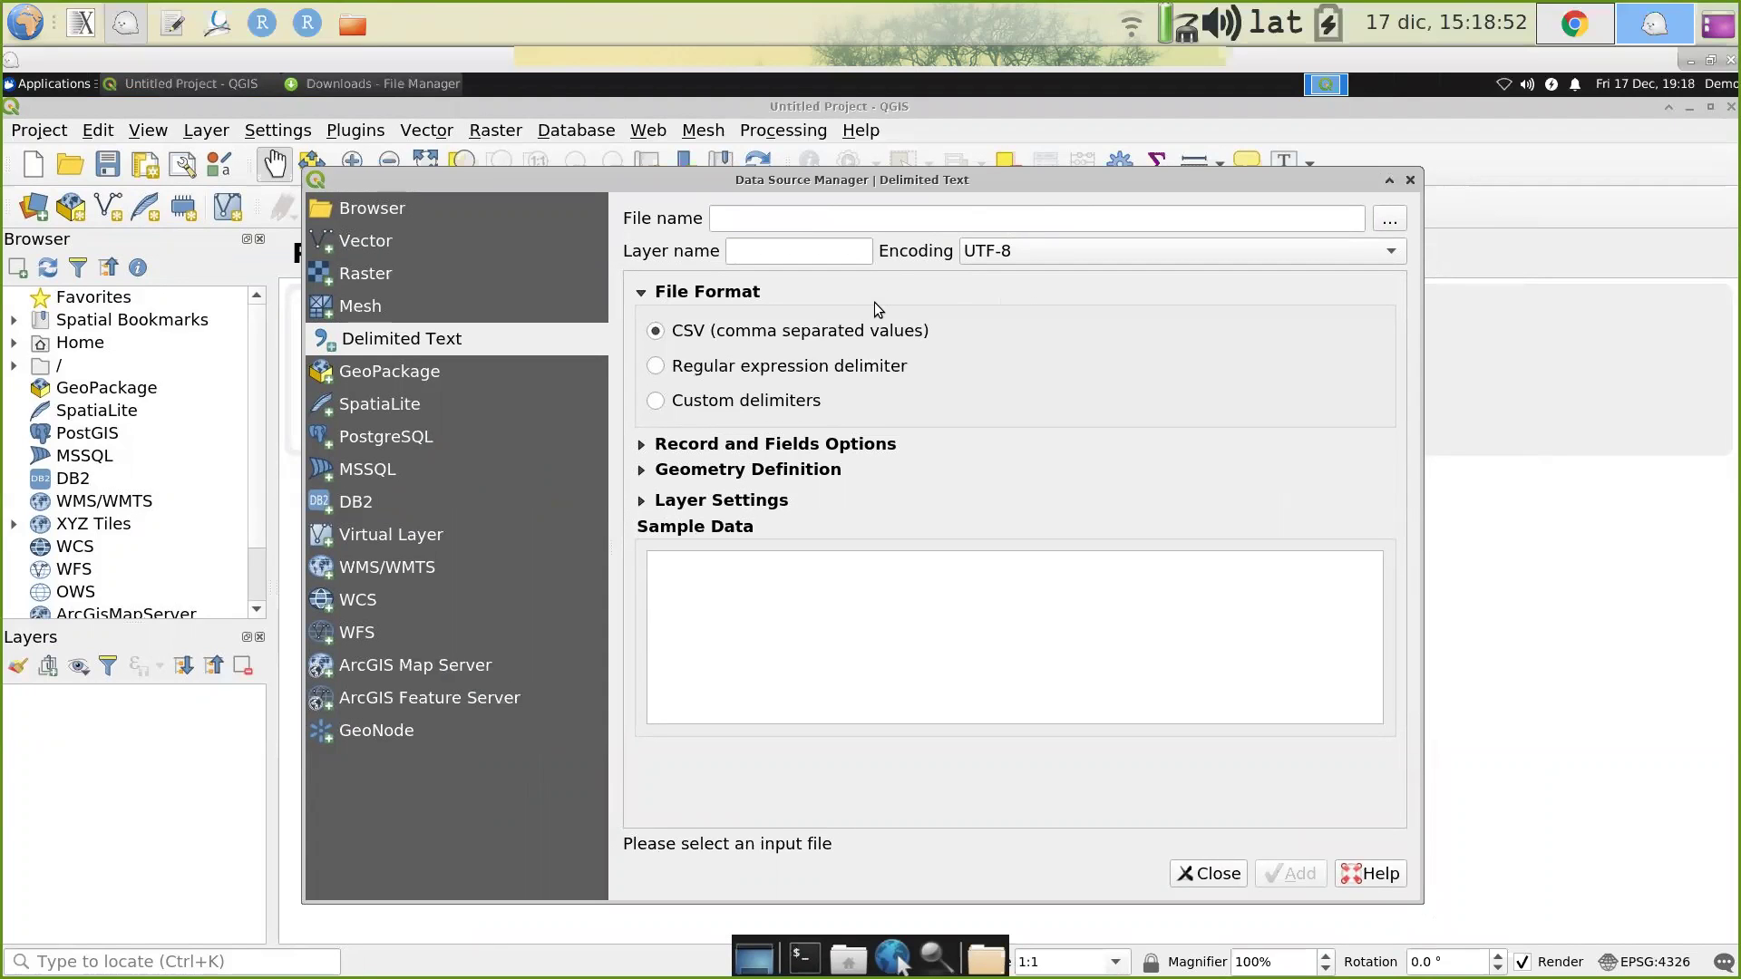
left_click(691, 407)
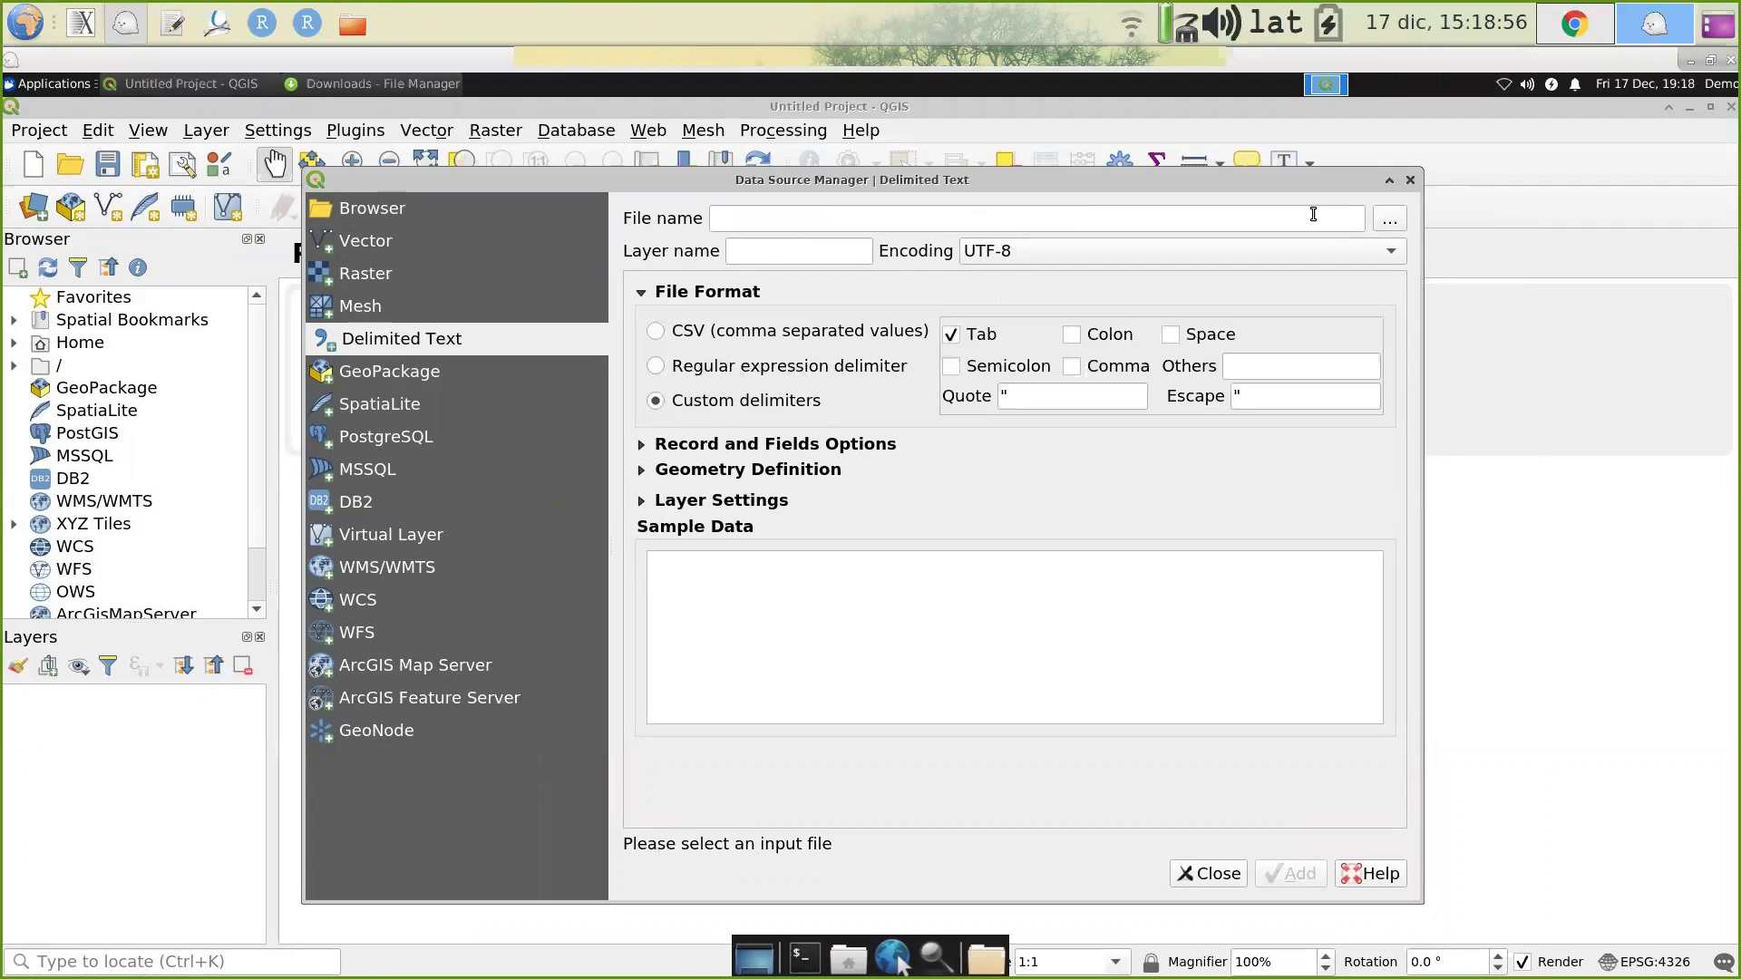
left_click(1389, 219)
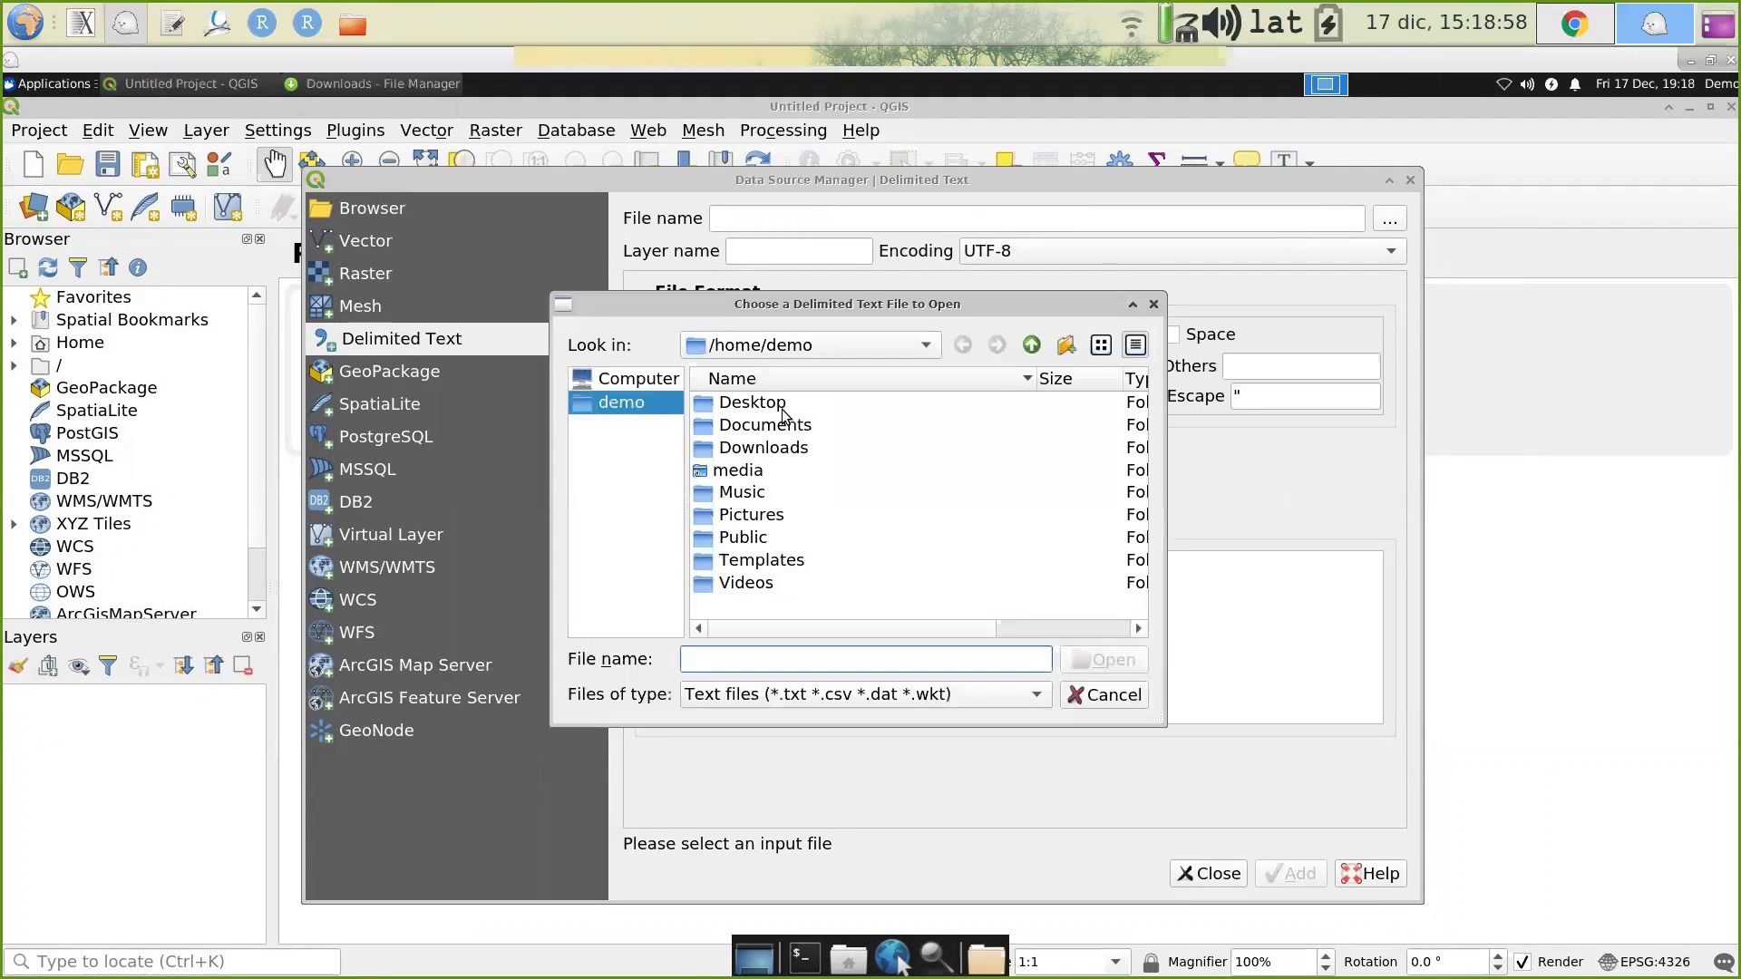
Show all file types and select test.pos from the Downloads folder as the input.
double_click(750, 448)
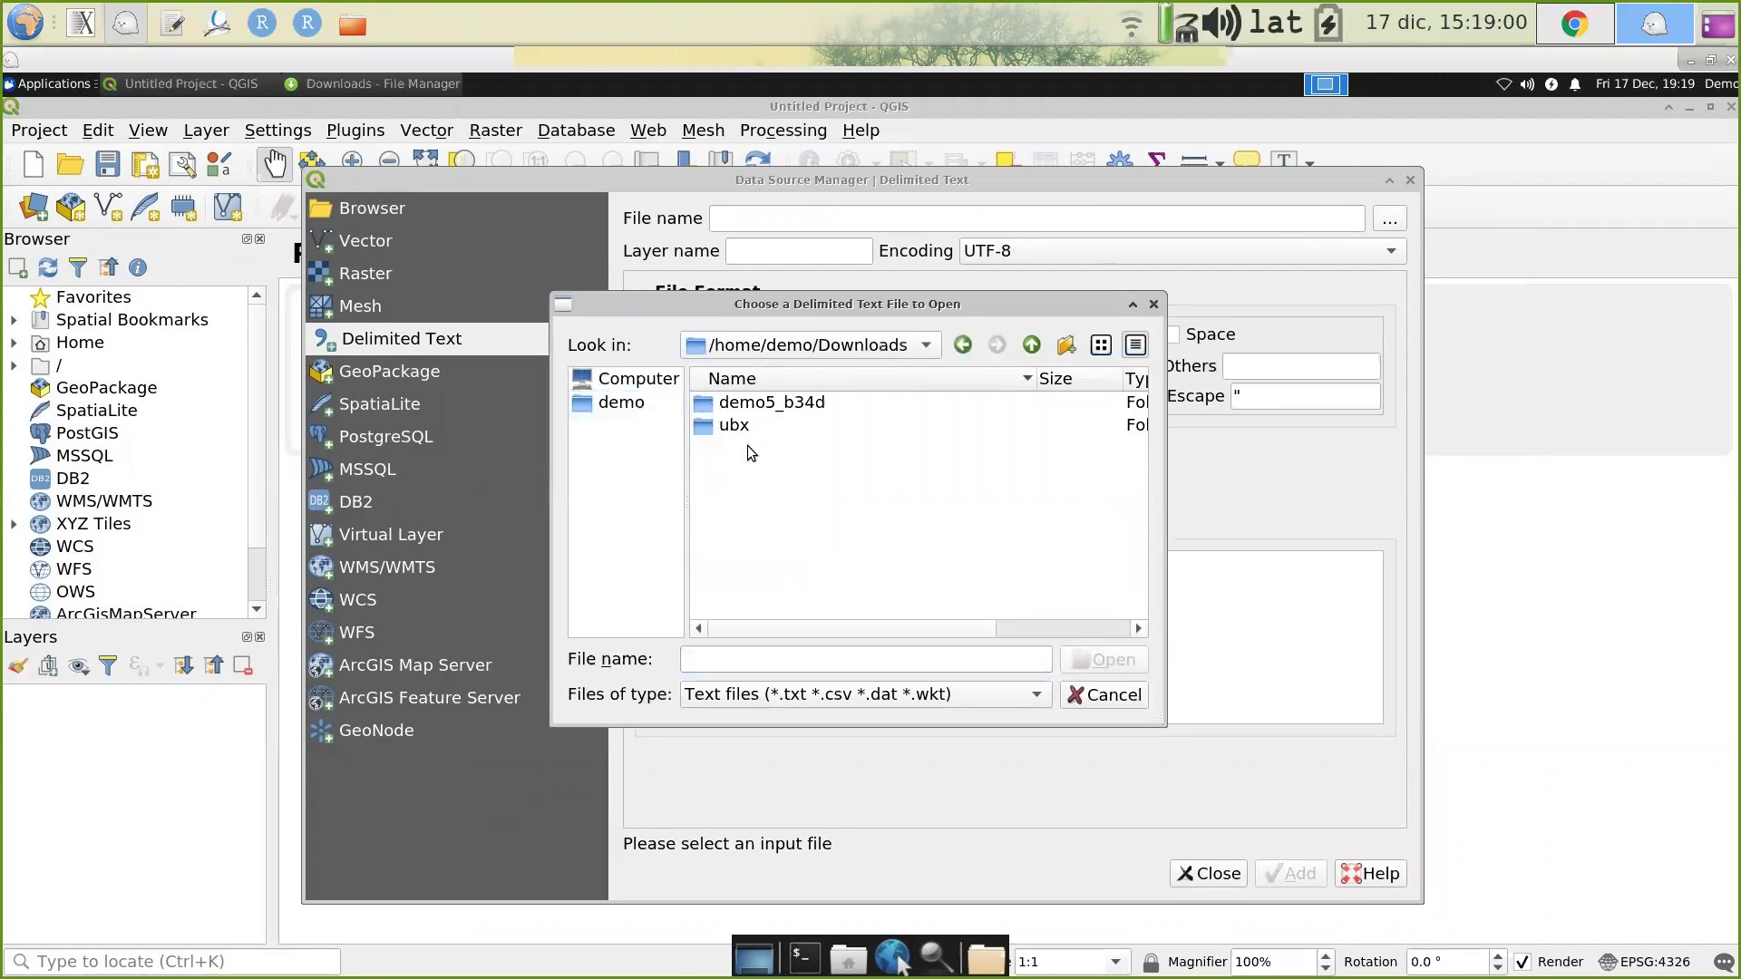
double_click(751, 426)
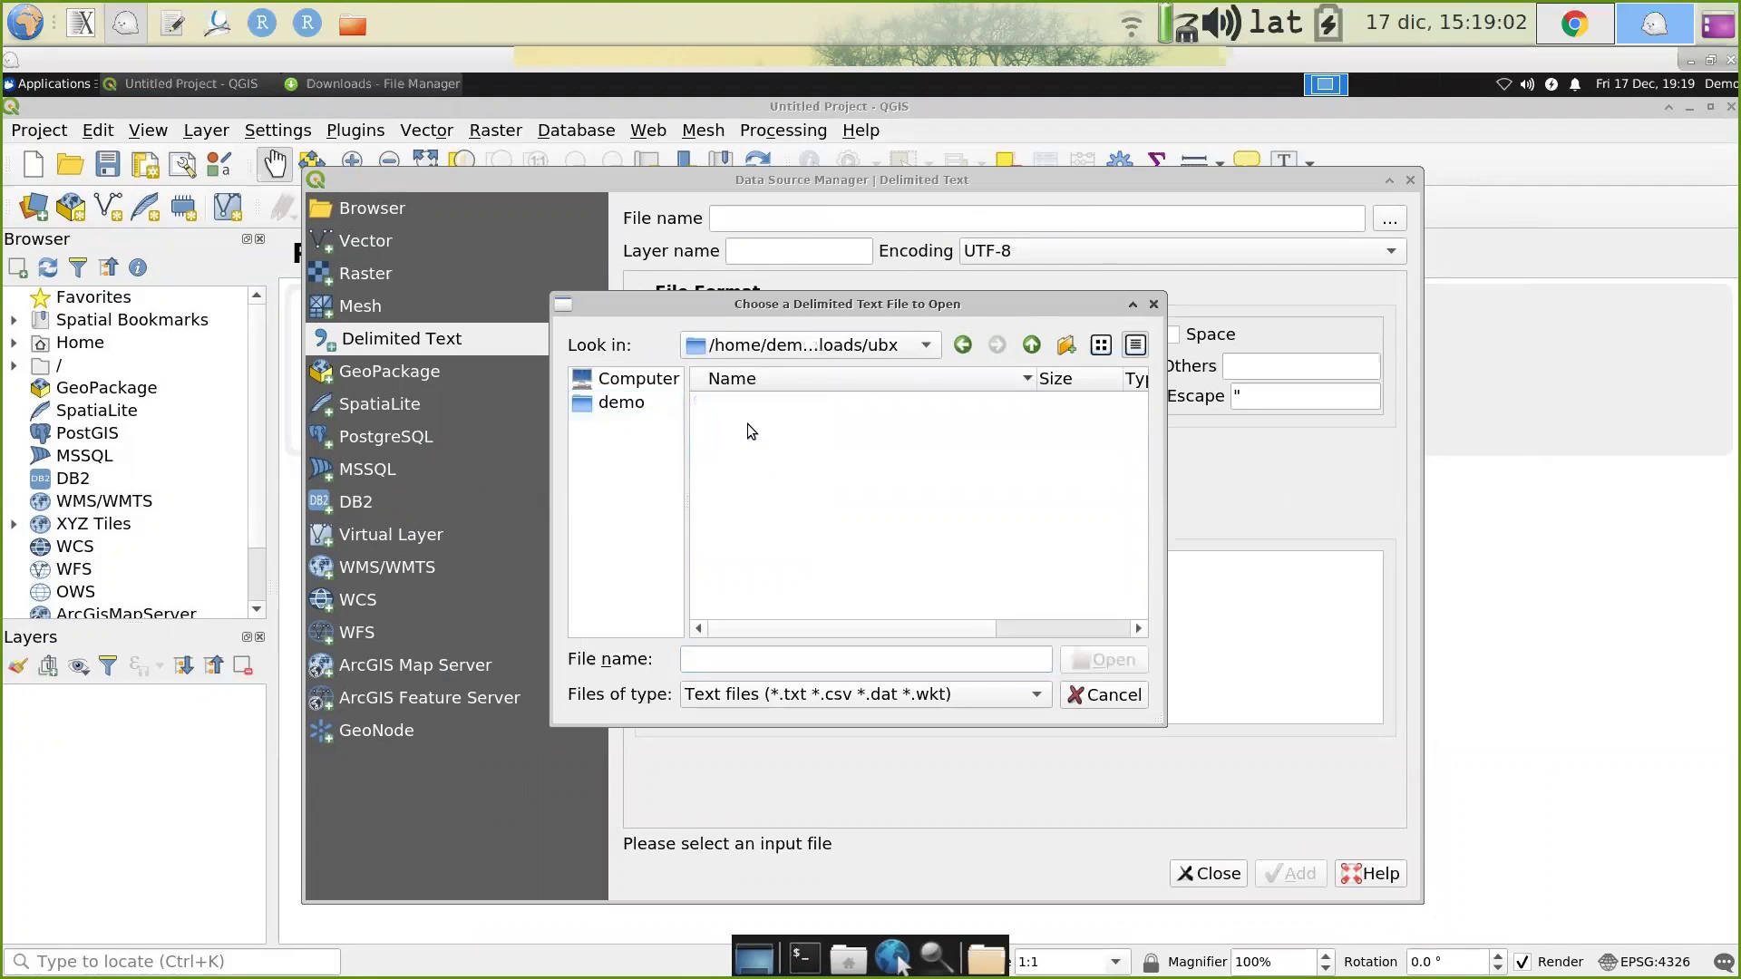
left_click(848, 704)
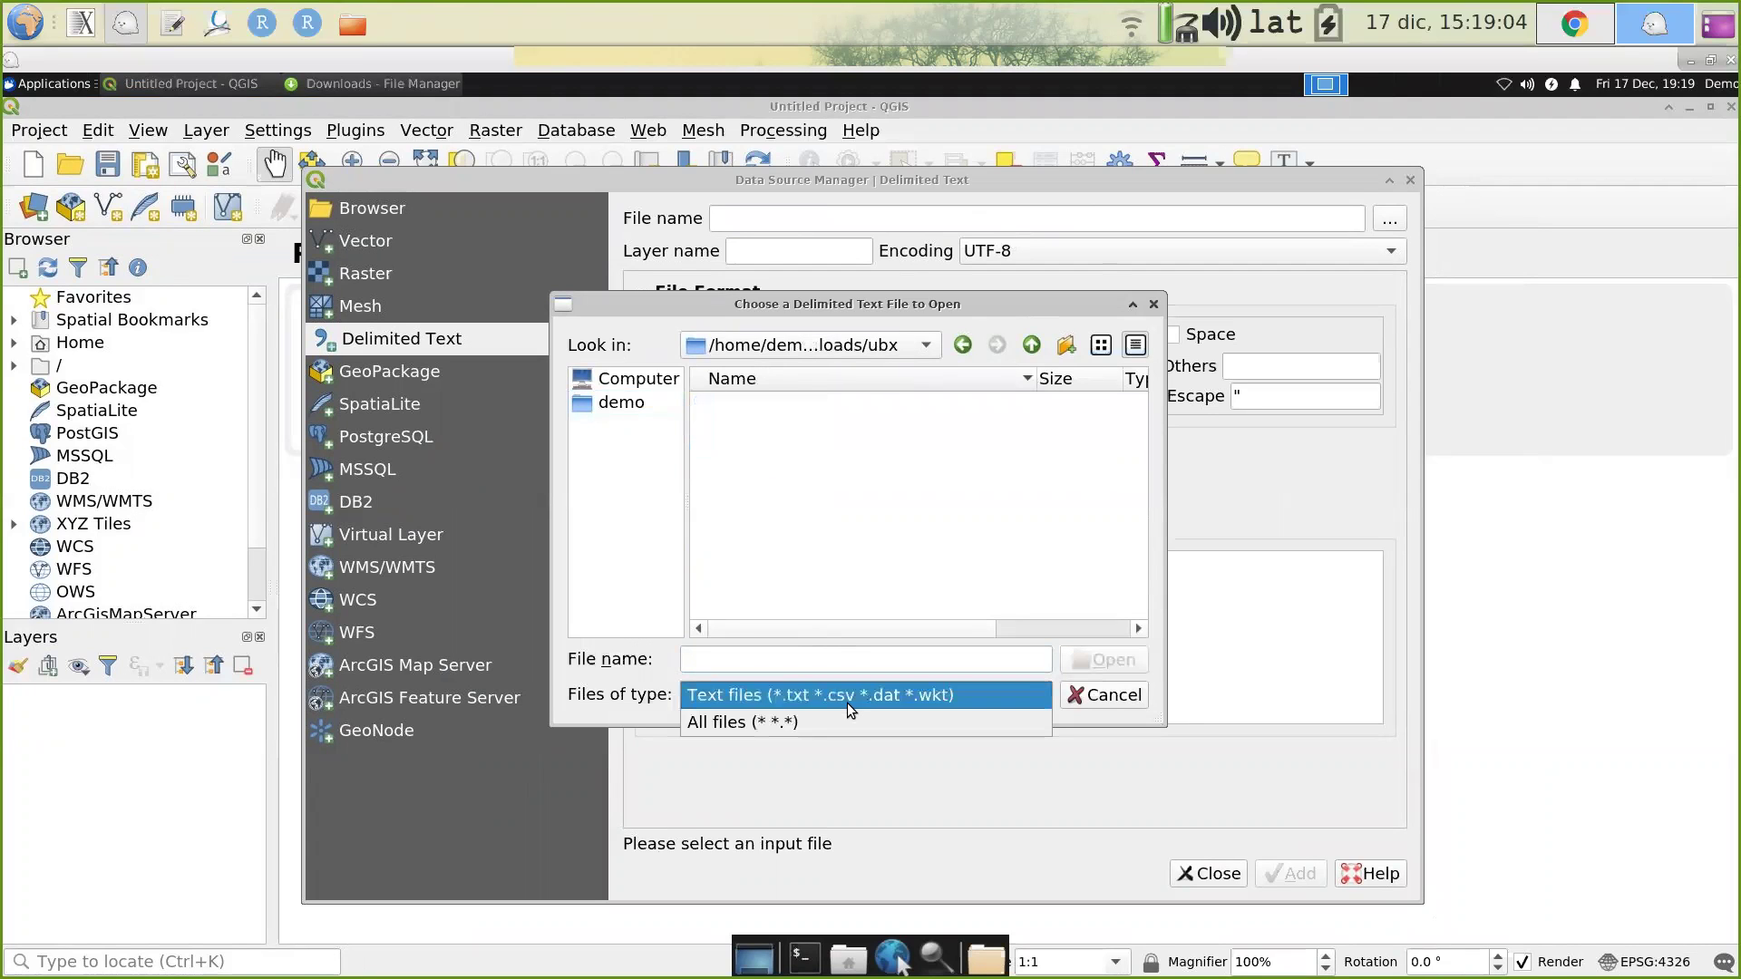
left_click(825, 723)
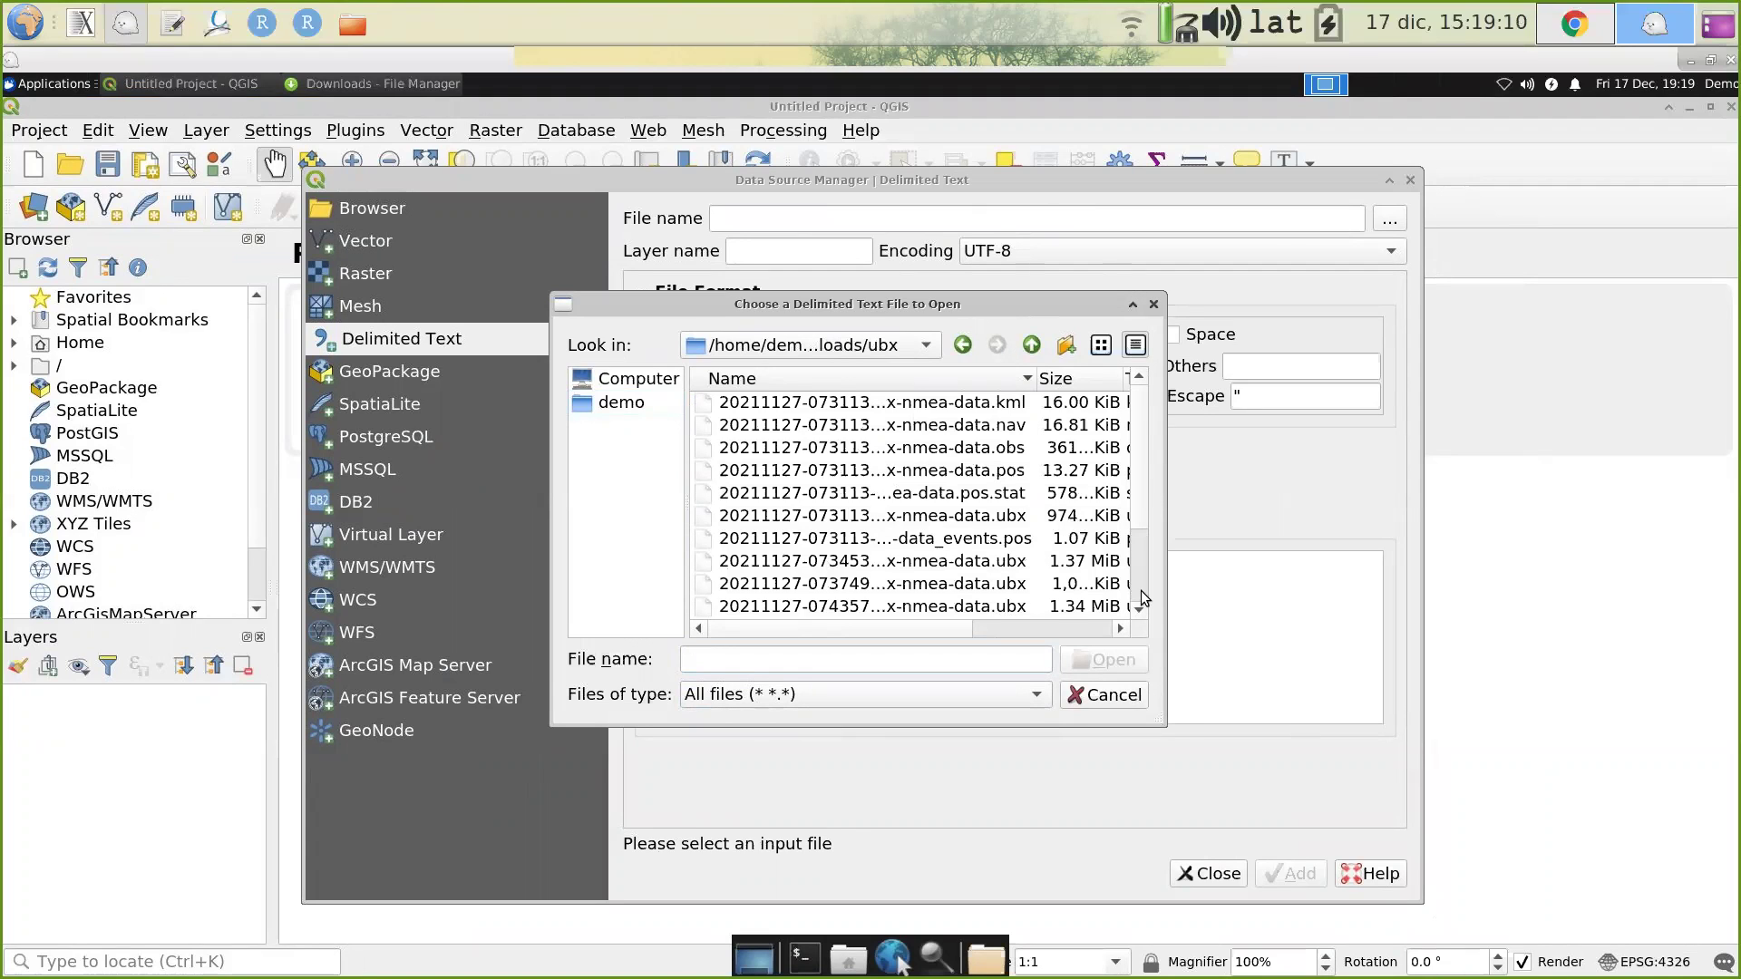
scroll(1143, 599, "down", 2)
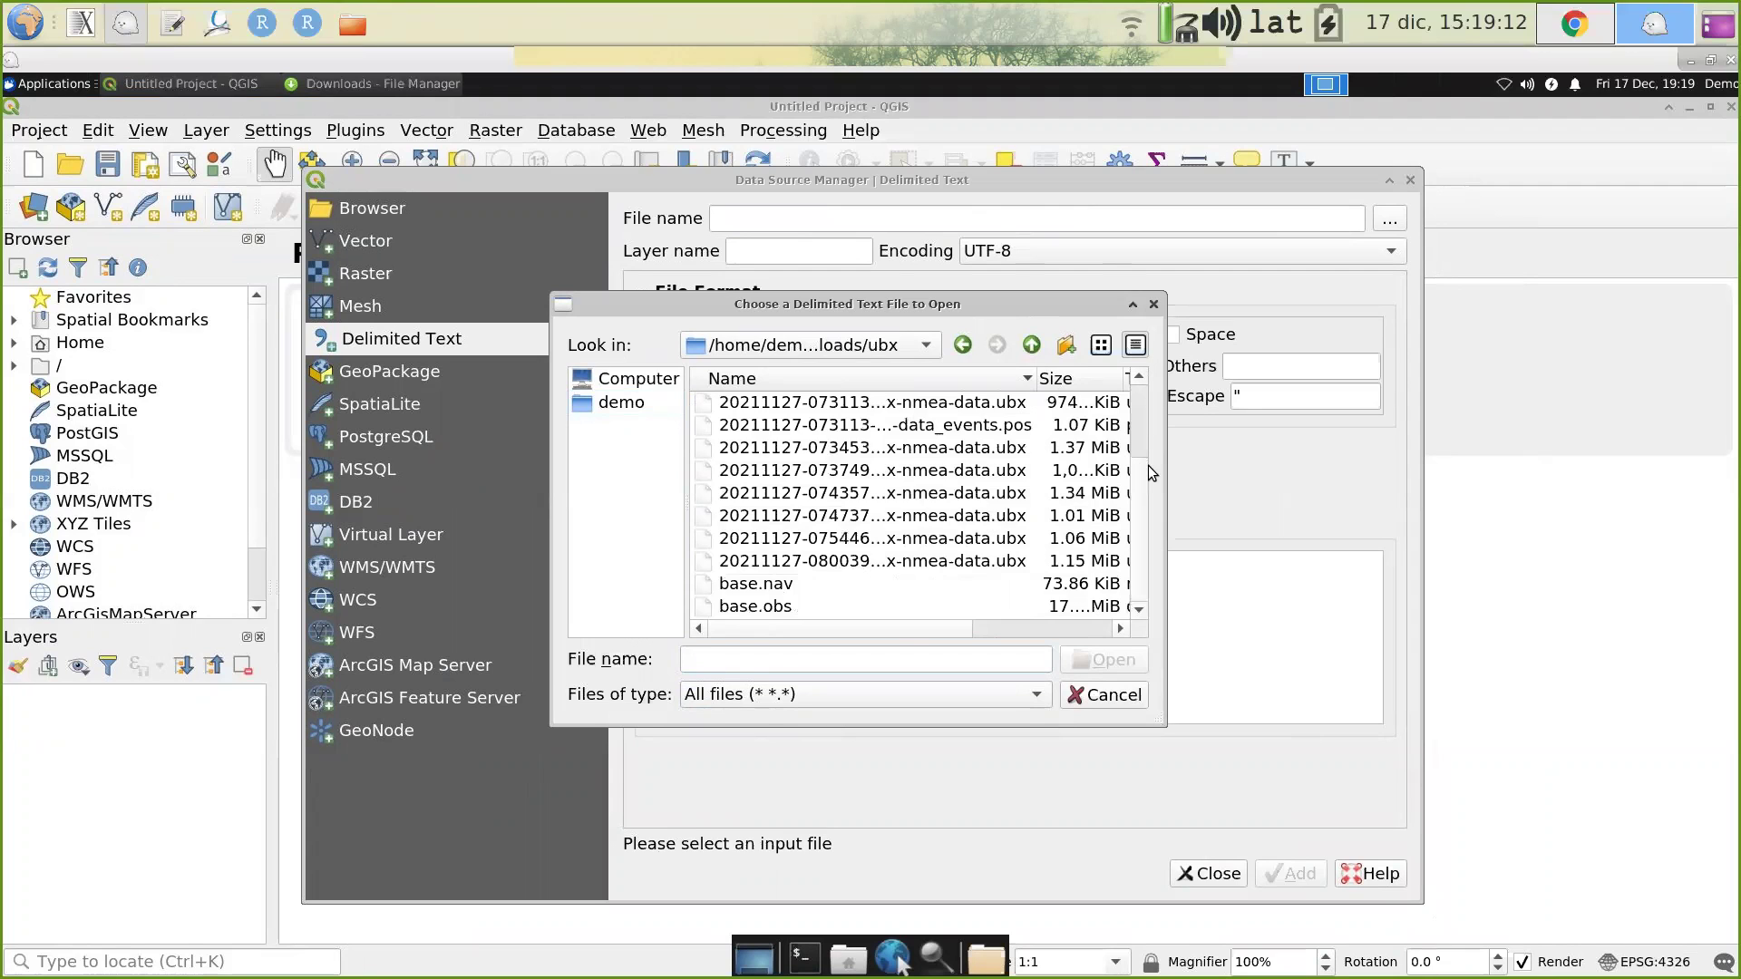
left_click(1032, 344)
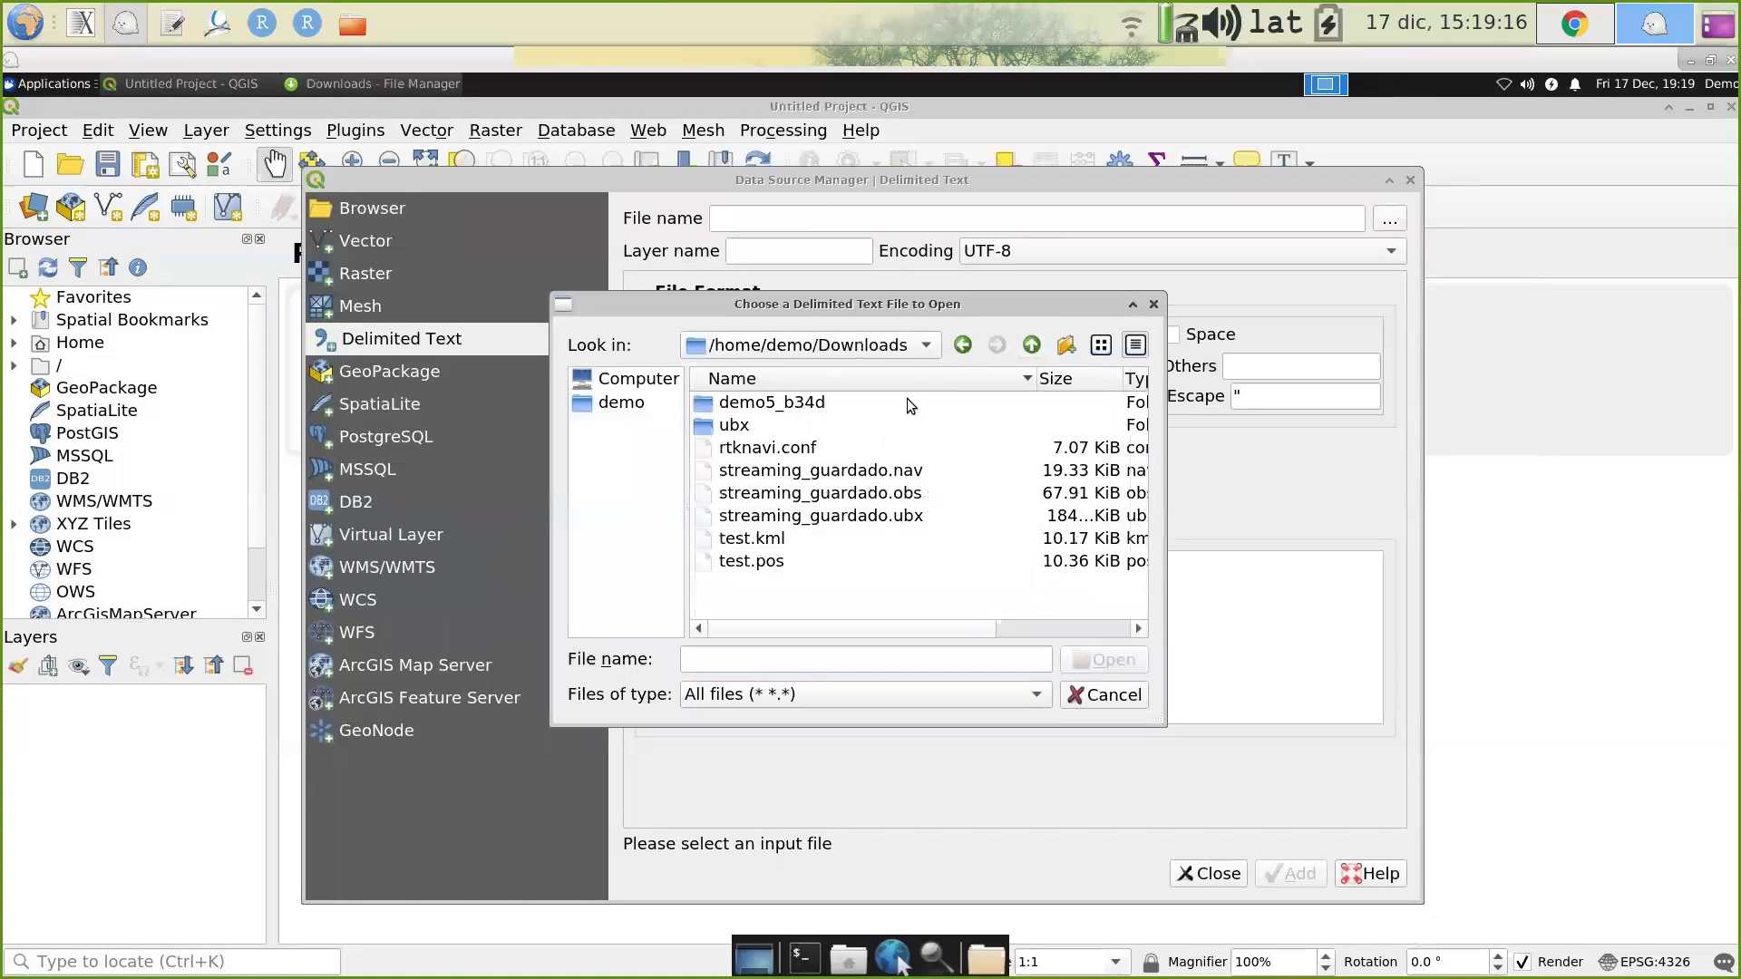
left_click(745, 562)
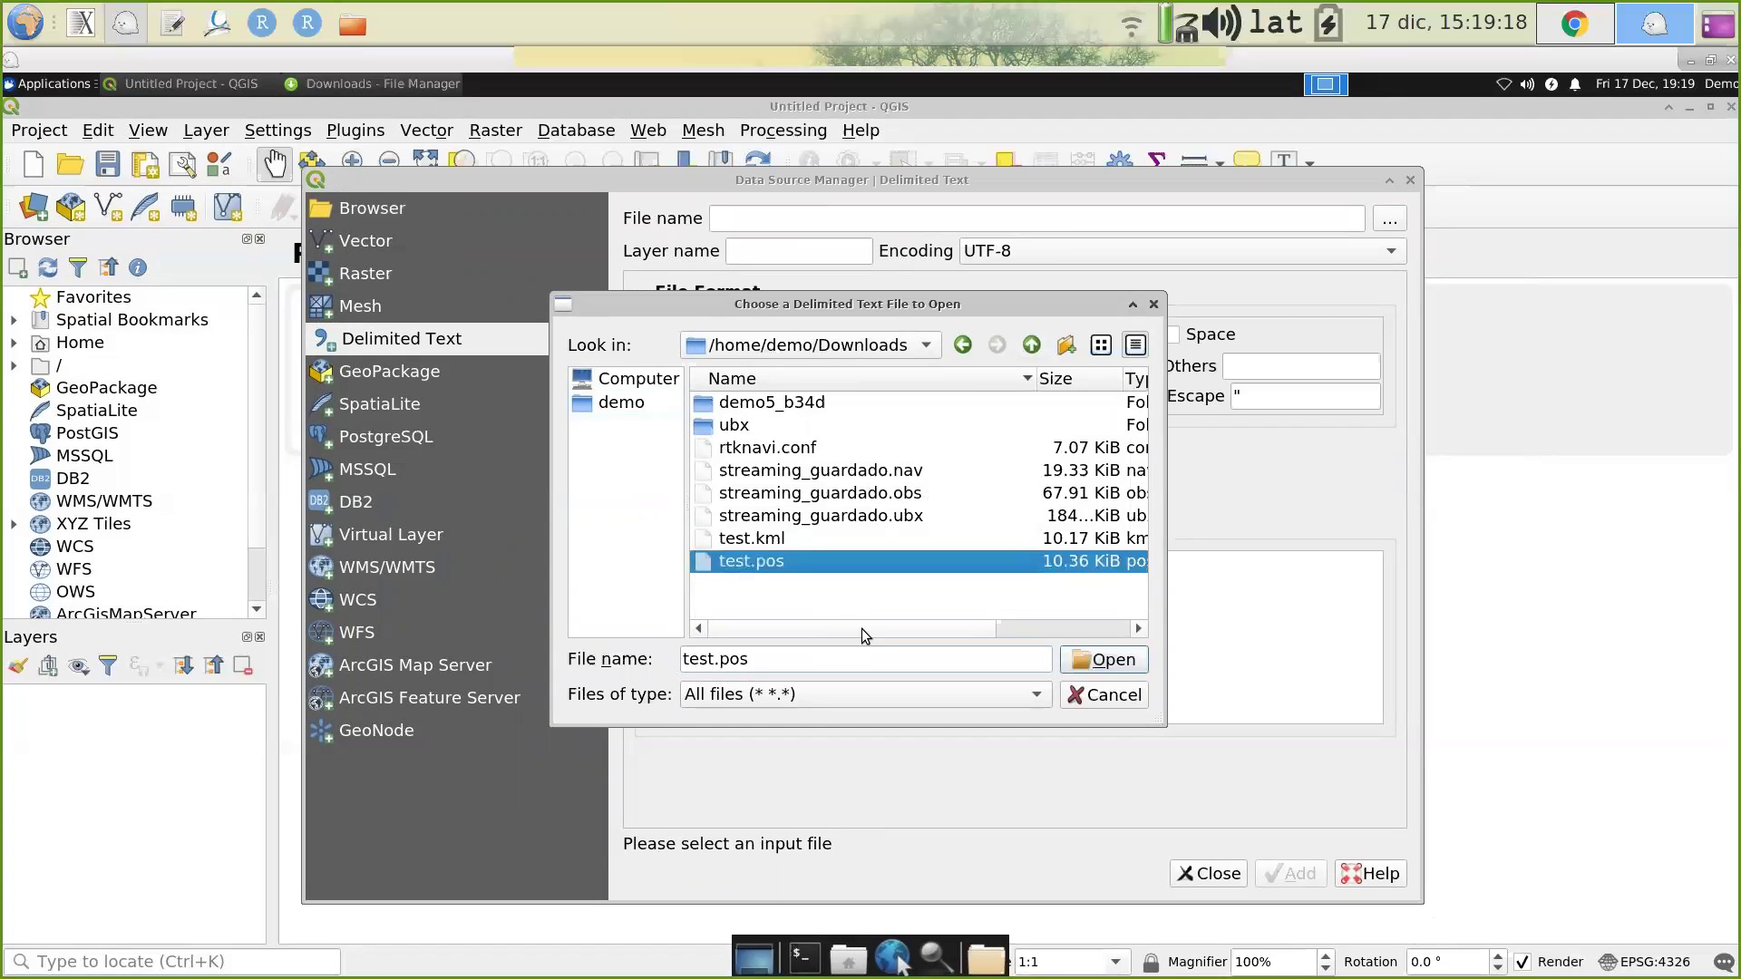
left_click(1099, 660)
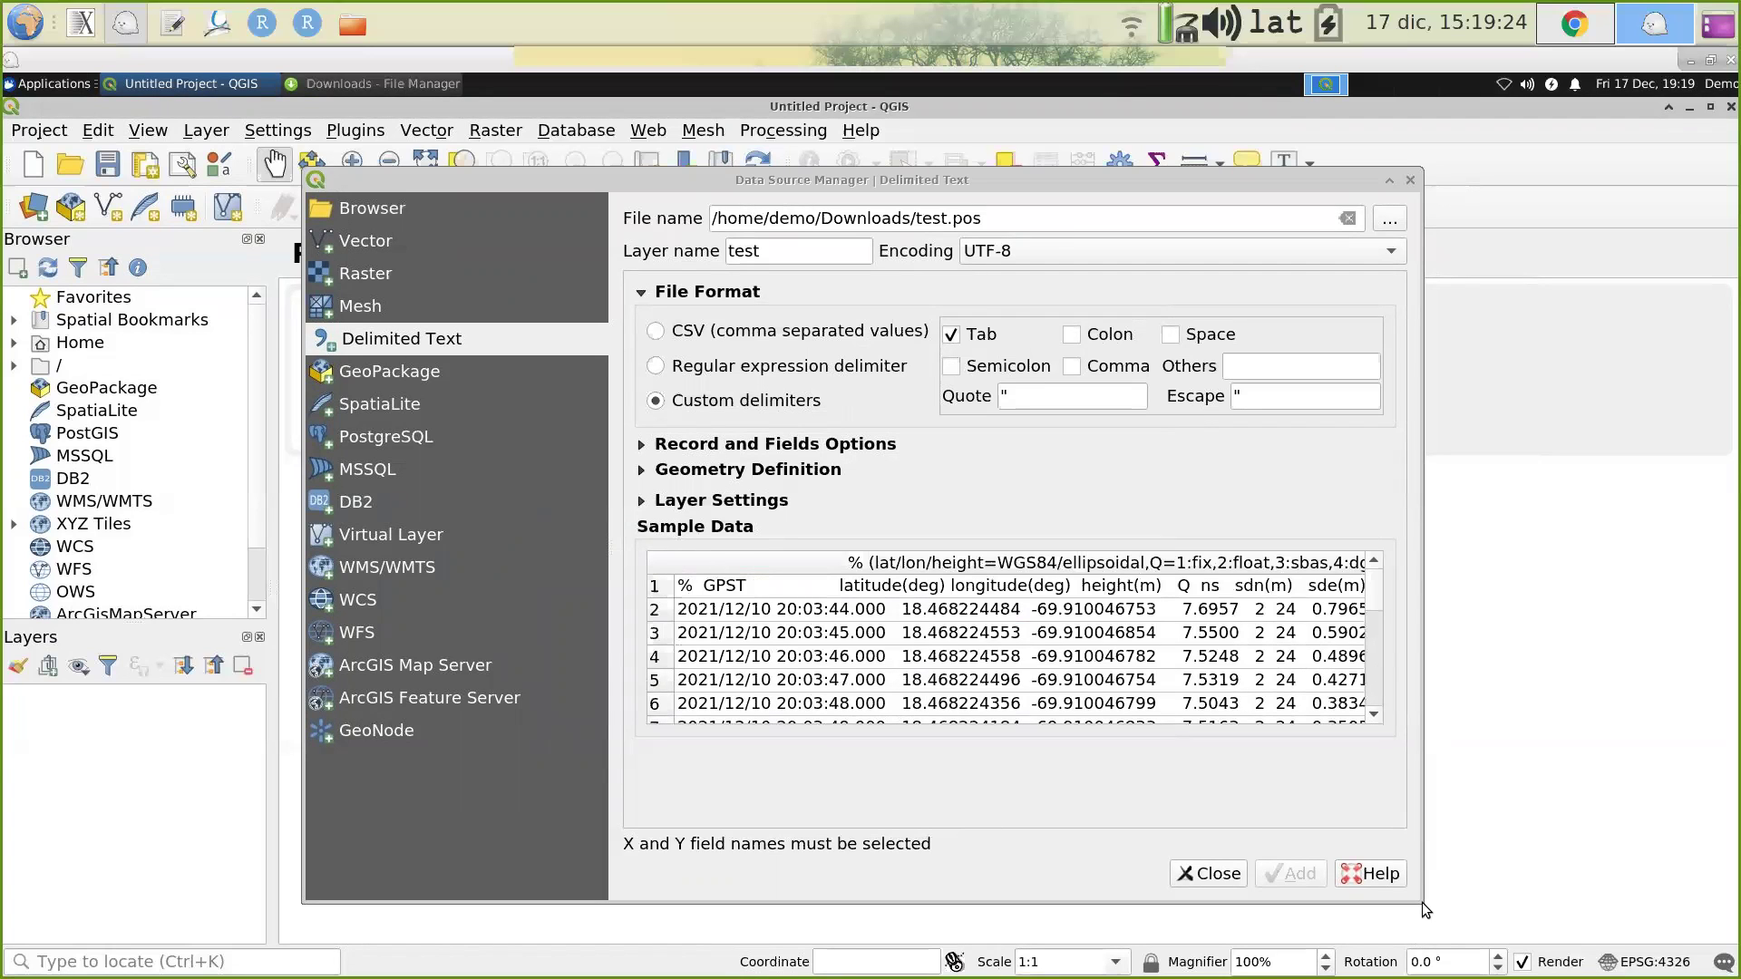
Split test.pos fields on spaces instead of tabs and discard 1 header line.
left_click_drag(1428, 902, 1686, 895)
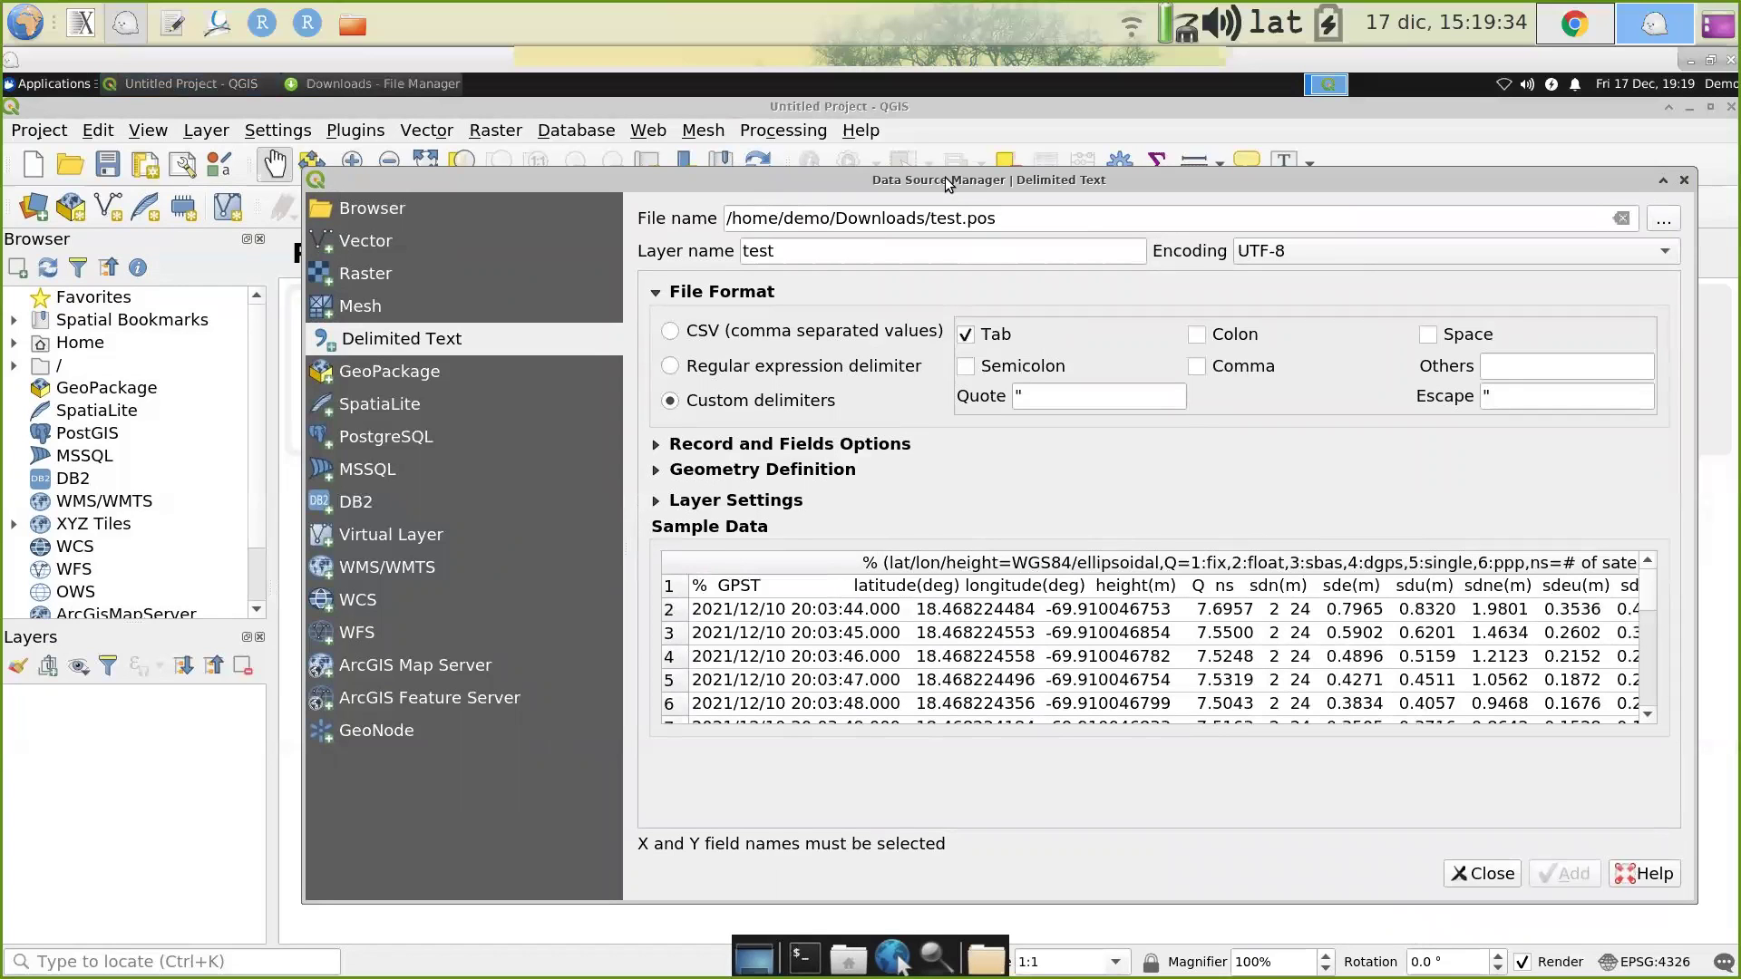
left_click_drag(952, 181, 861, 176)
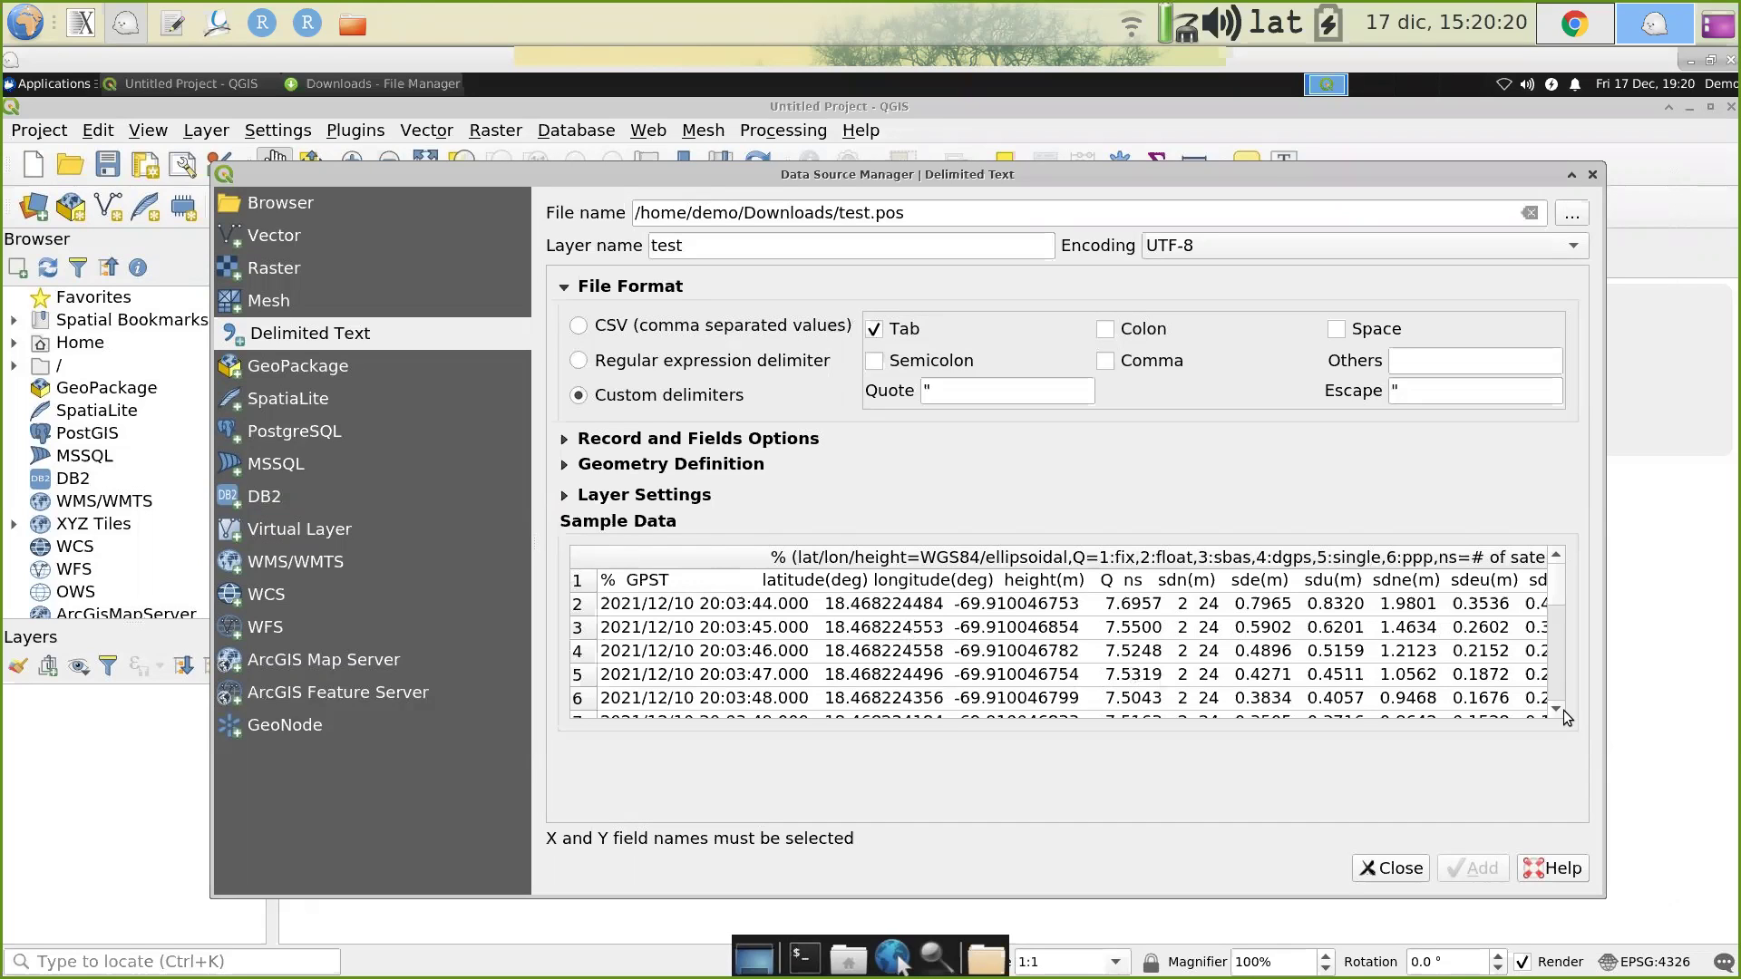
left_click(895, 332)
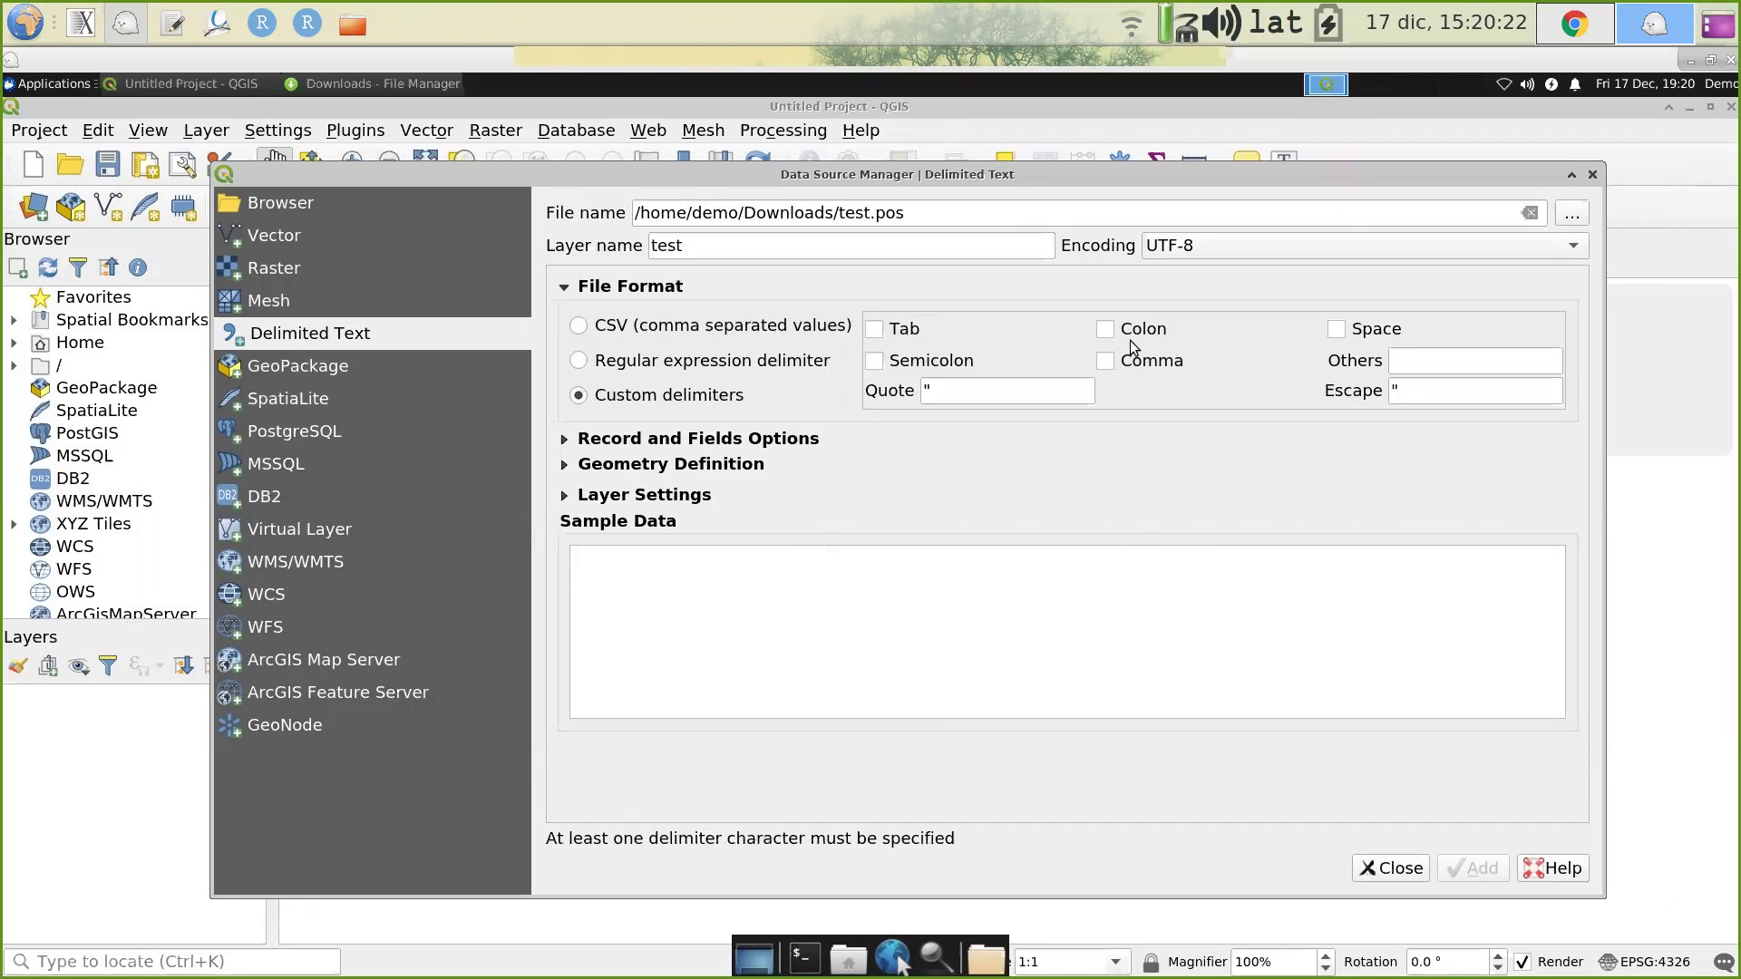
left_click(1337, 329)
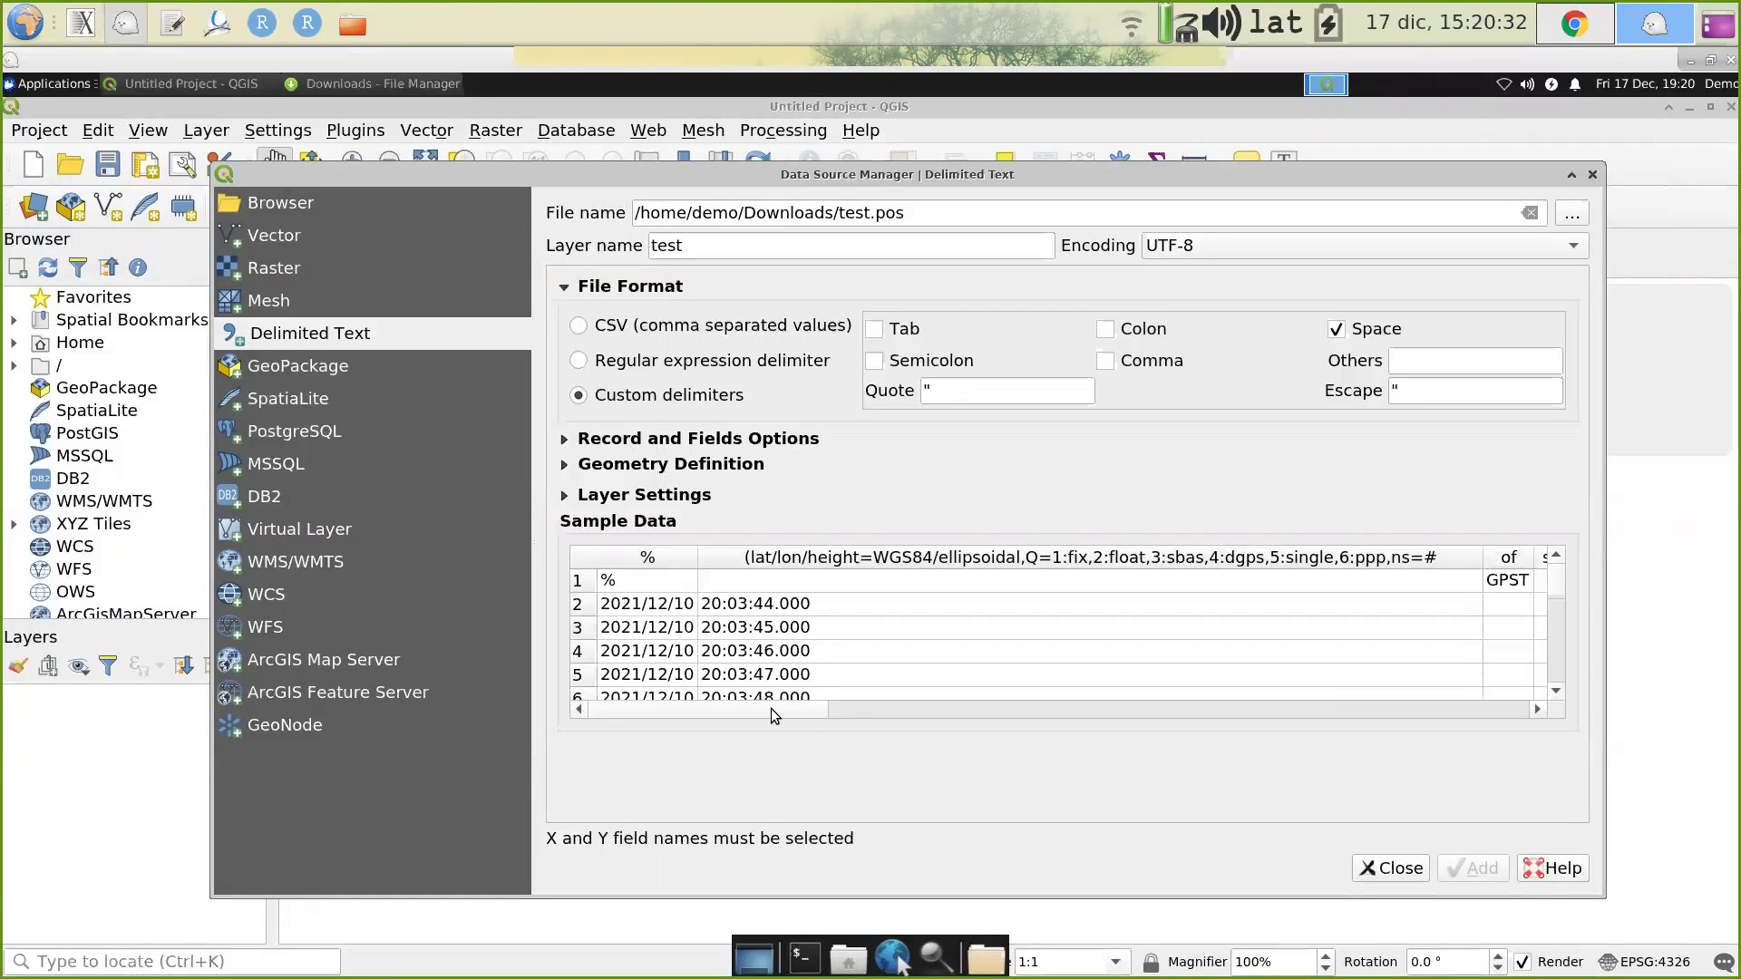
left_click(564, 440)
left_click(896, 479)
key("BackSpace")
type("1")
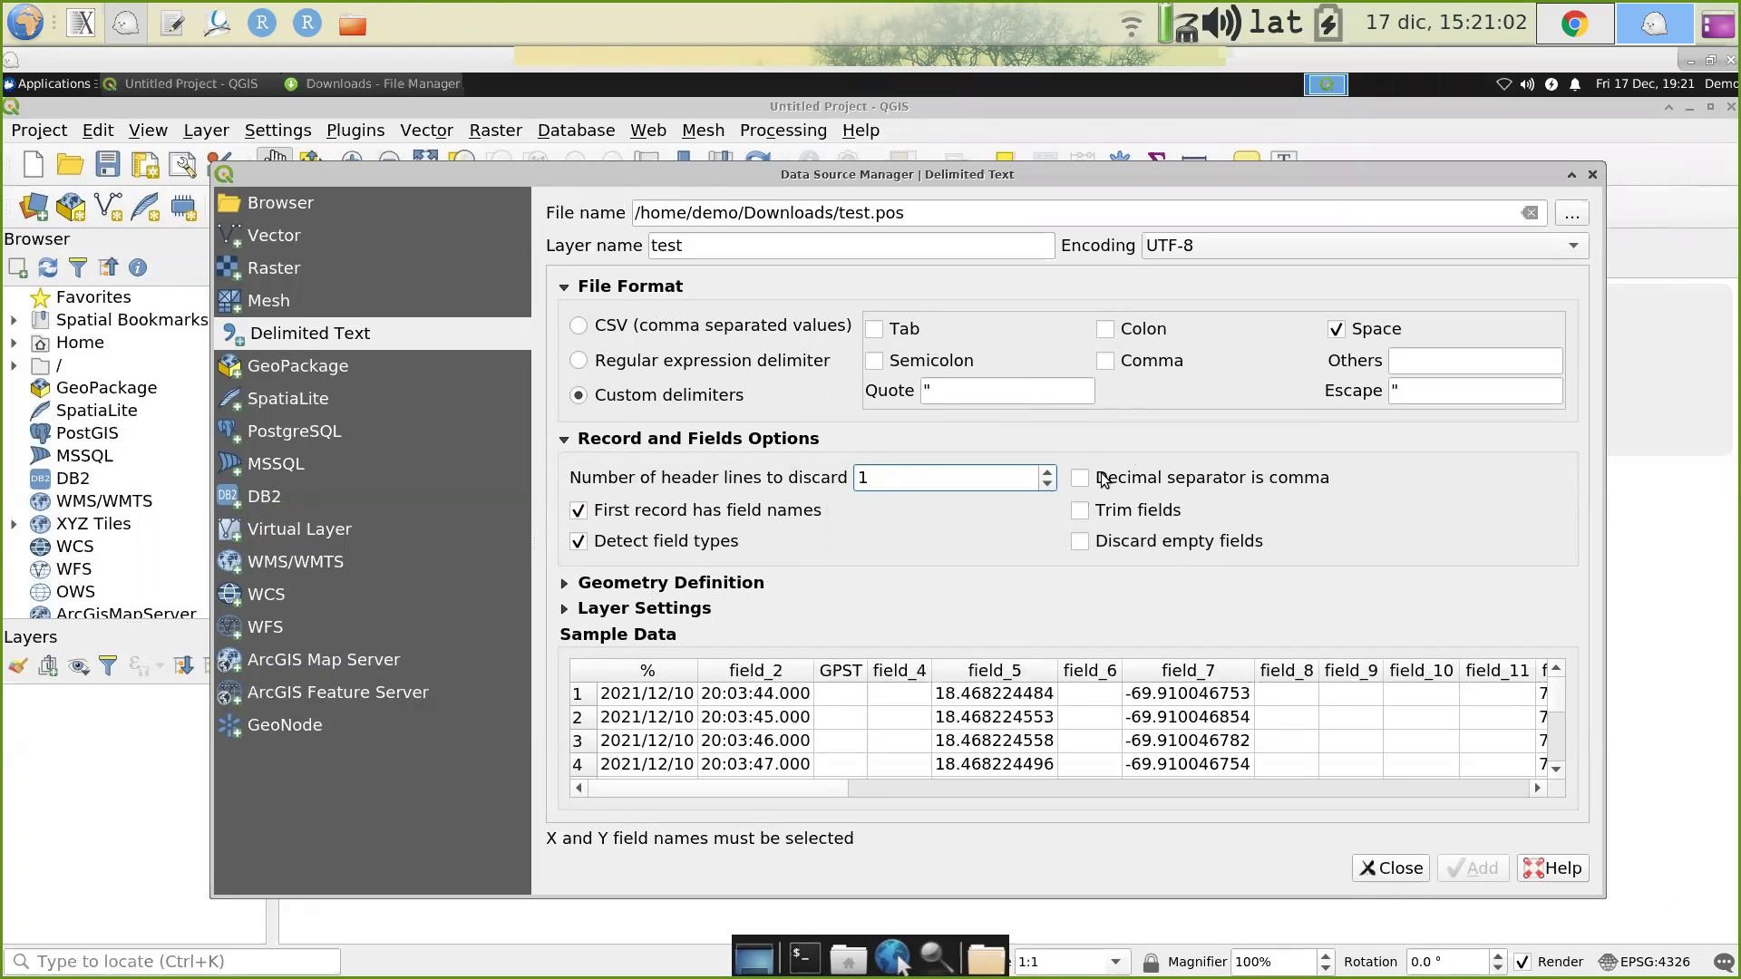
Confirm the header-line count and expand the Layer Settings and Geometry Definition sections.
left_click(1099, 513)
left_click(1099, 513)
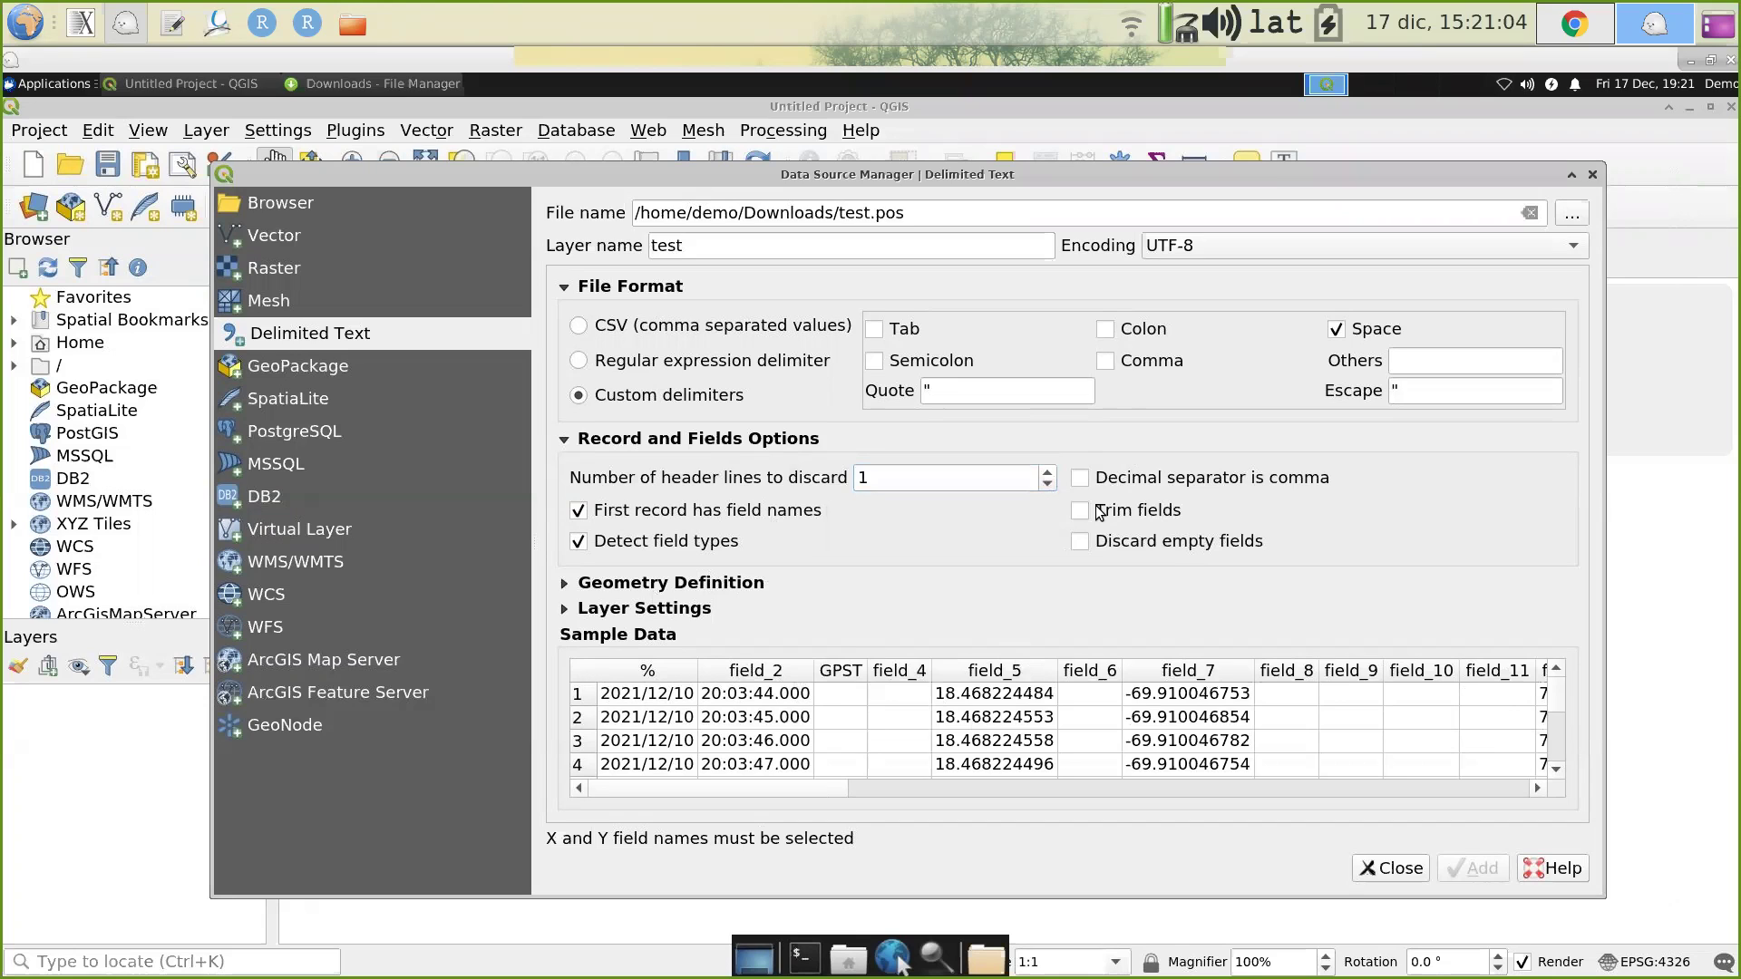
left_click(622, 609)
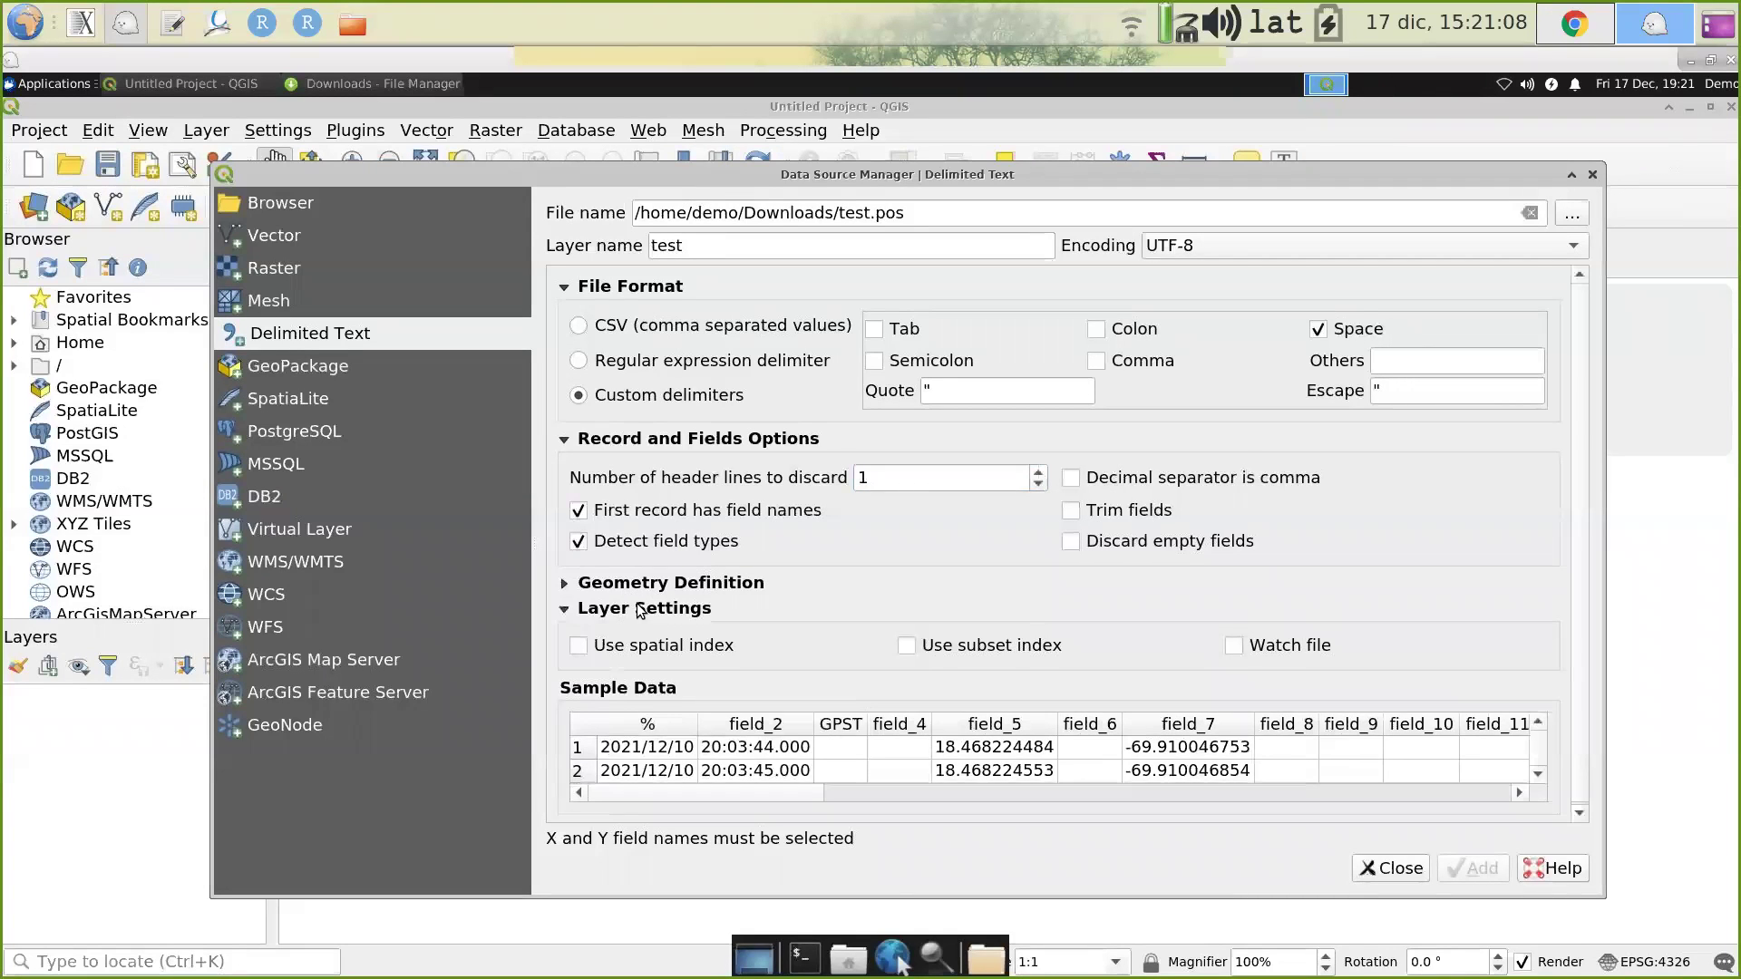
left_click(637, 585)
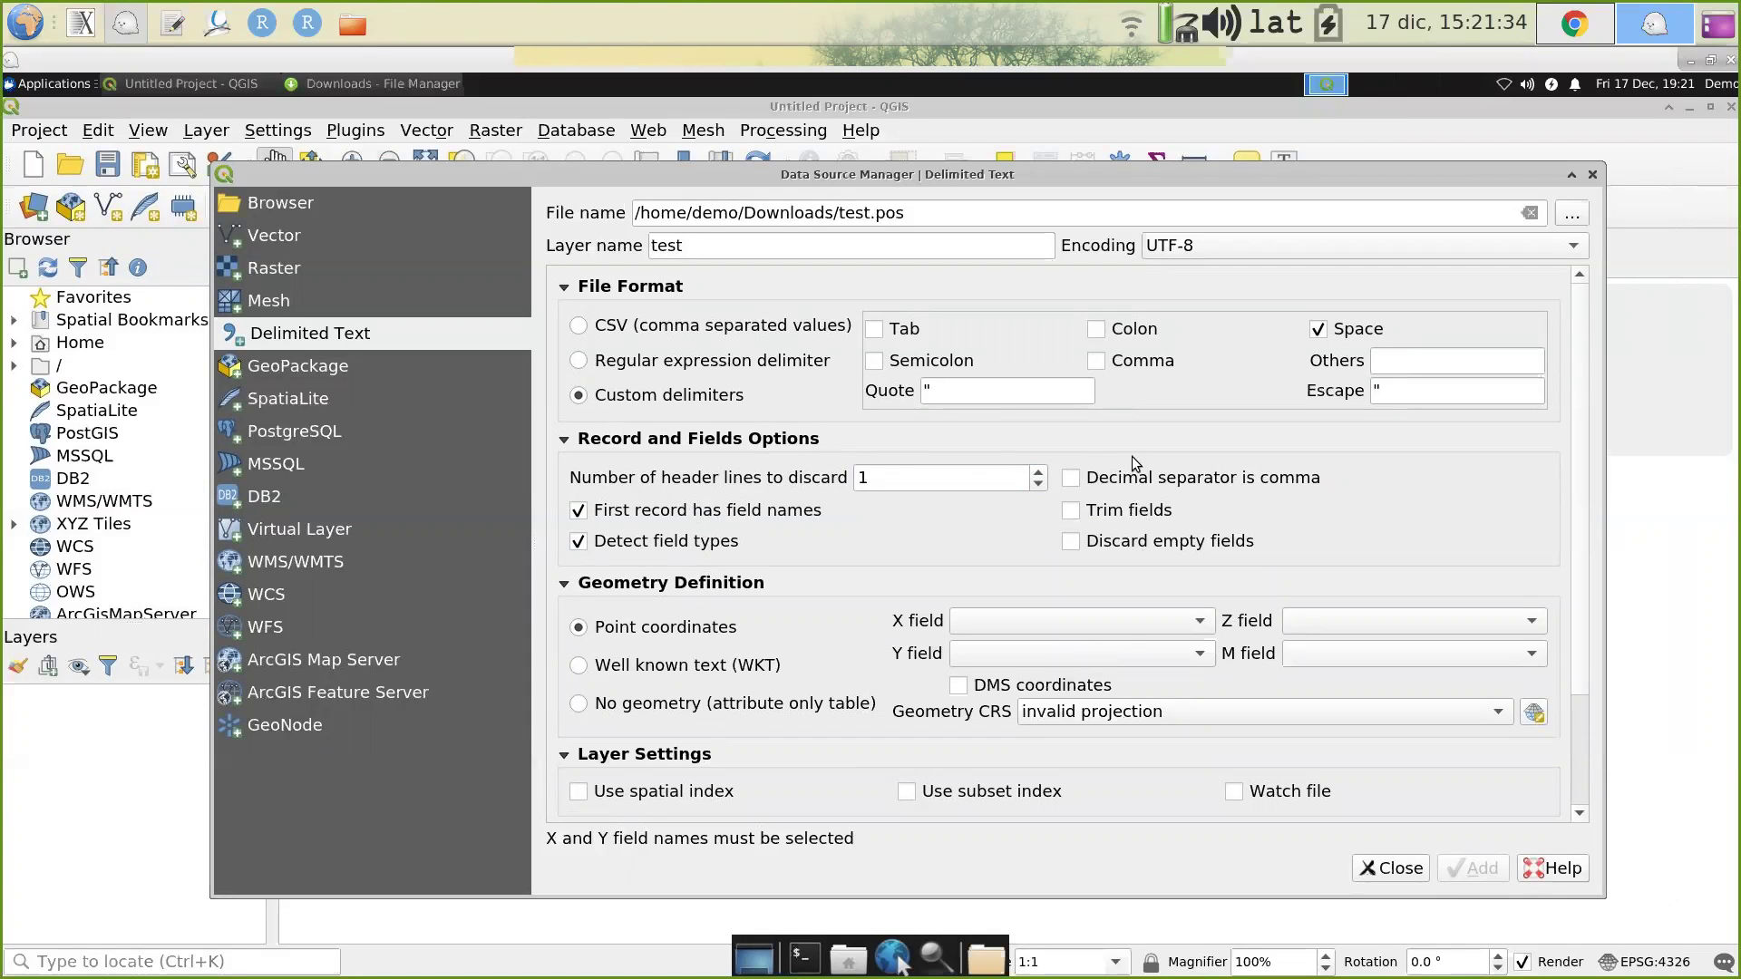
Try field trimming and a custom Others delimiter, then restore Space-only delimiting with trimming off.
left_click(1126, 515)
left_click(563, 582)
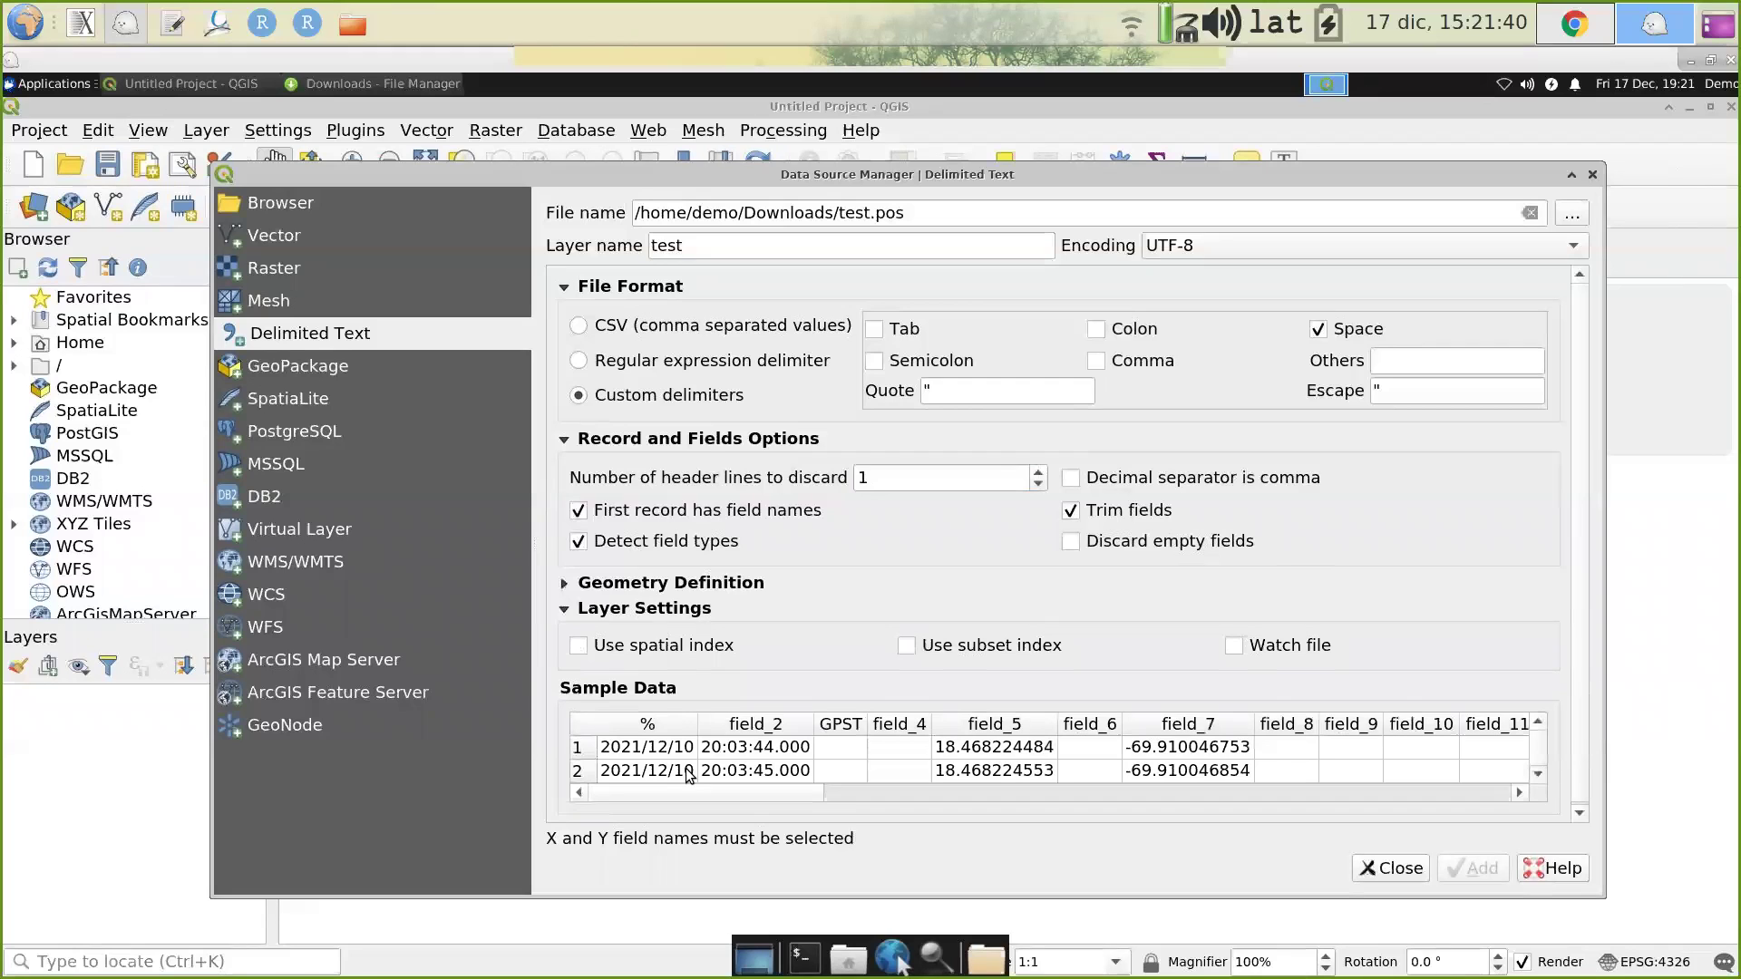
left_click(1073, 513)
left_click(1392, 363)
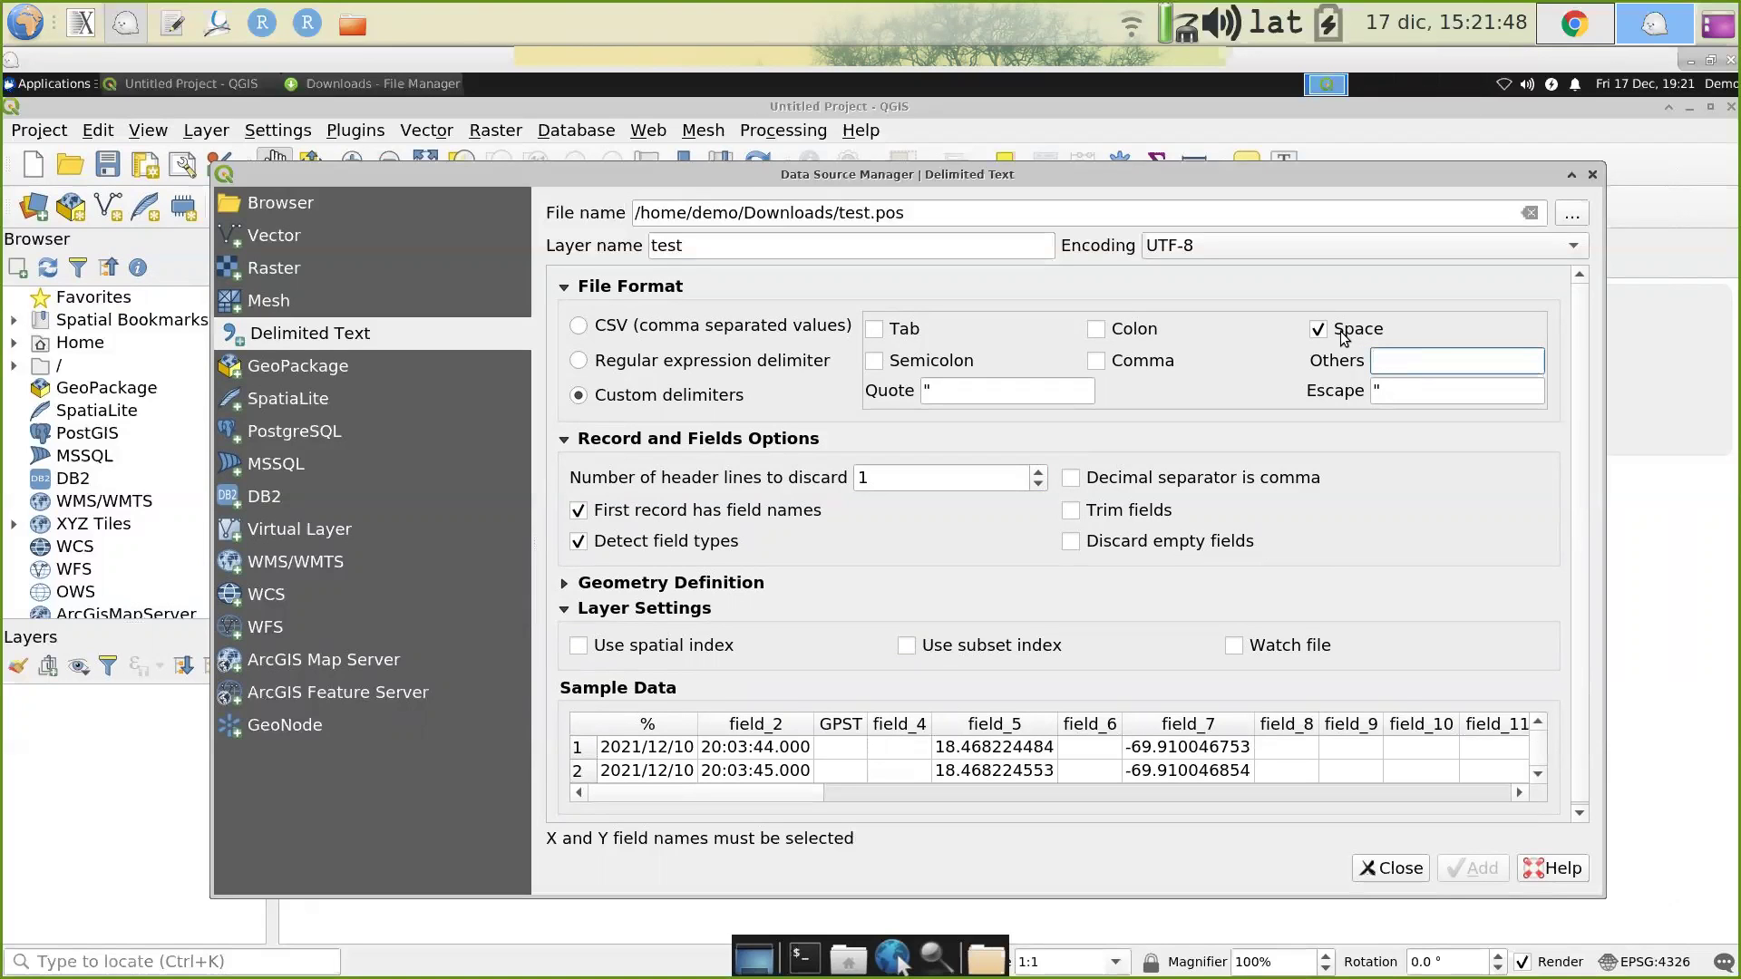
left_click(1319, 329)
left_click(1387, 362)
key("BackSpace")
left_click(1316, 330)
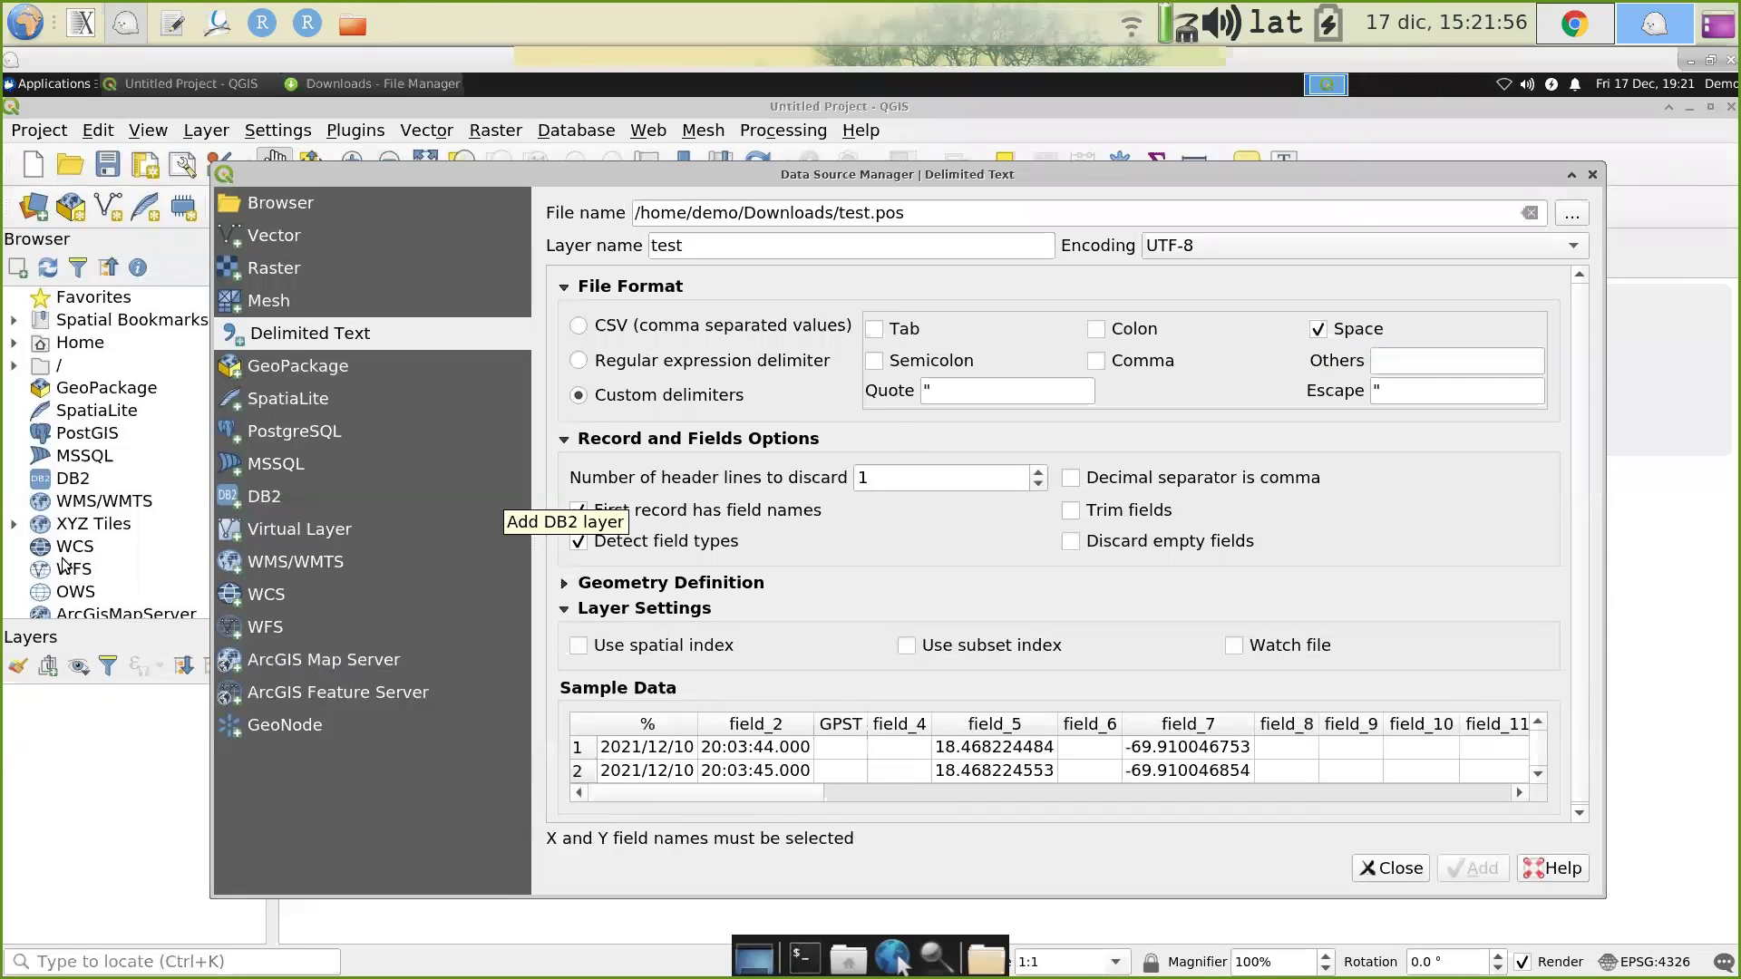
Open a terminal in the Downloads folder from the File Manager's context menu.
left_click(330, 89)
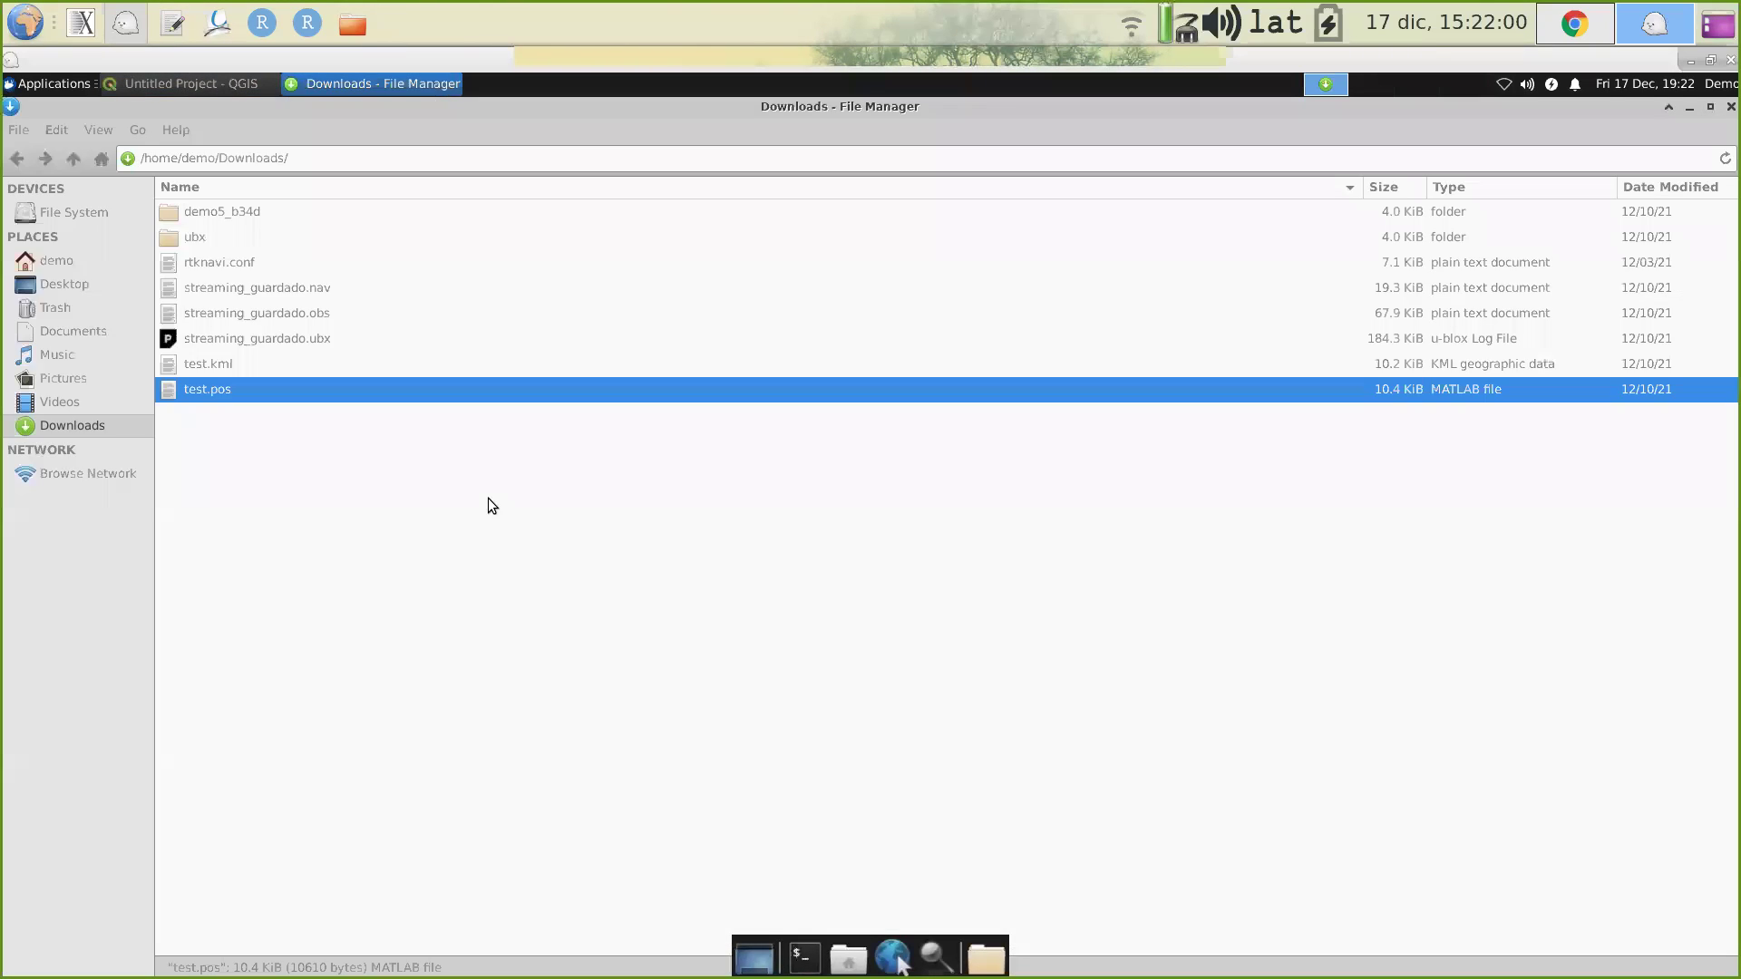
left_click(404, 497)
right_click(404, 498)
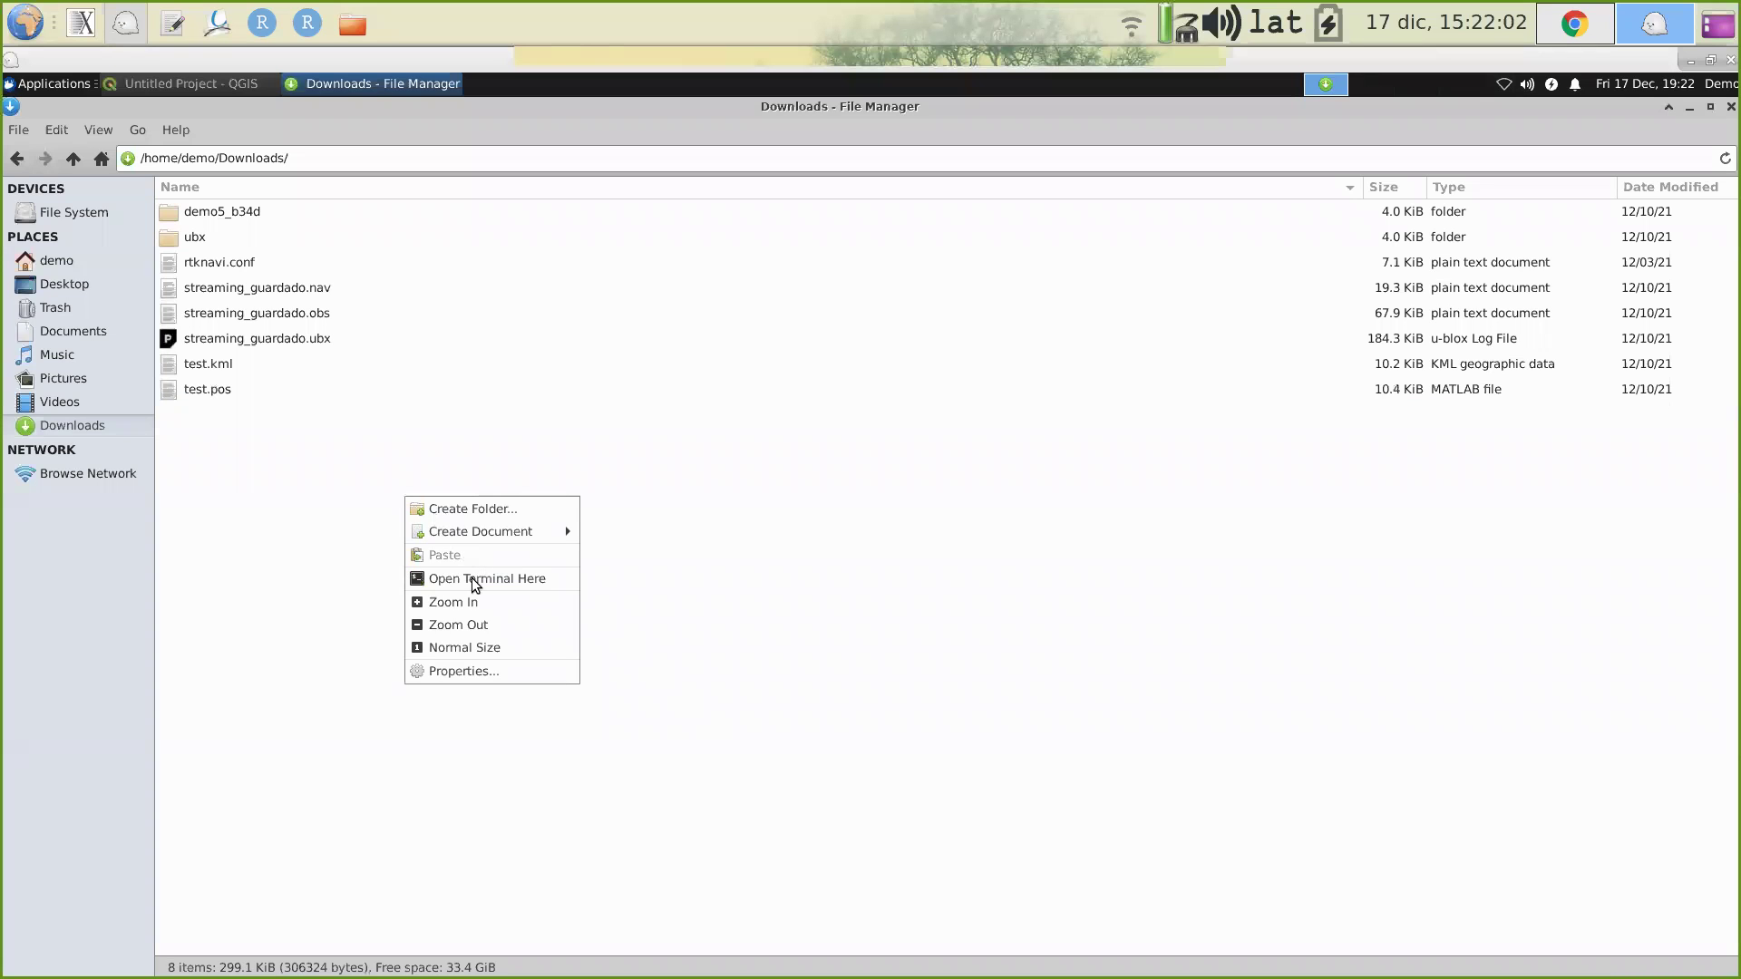
left_click(474, 579)
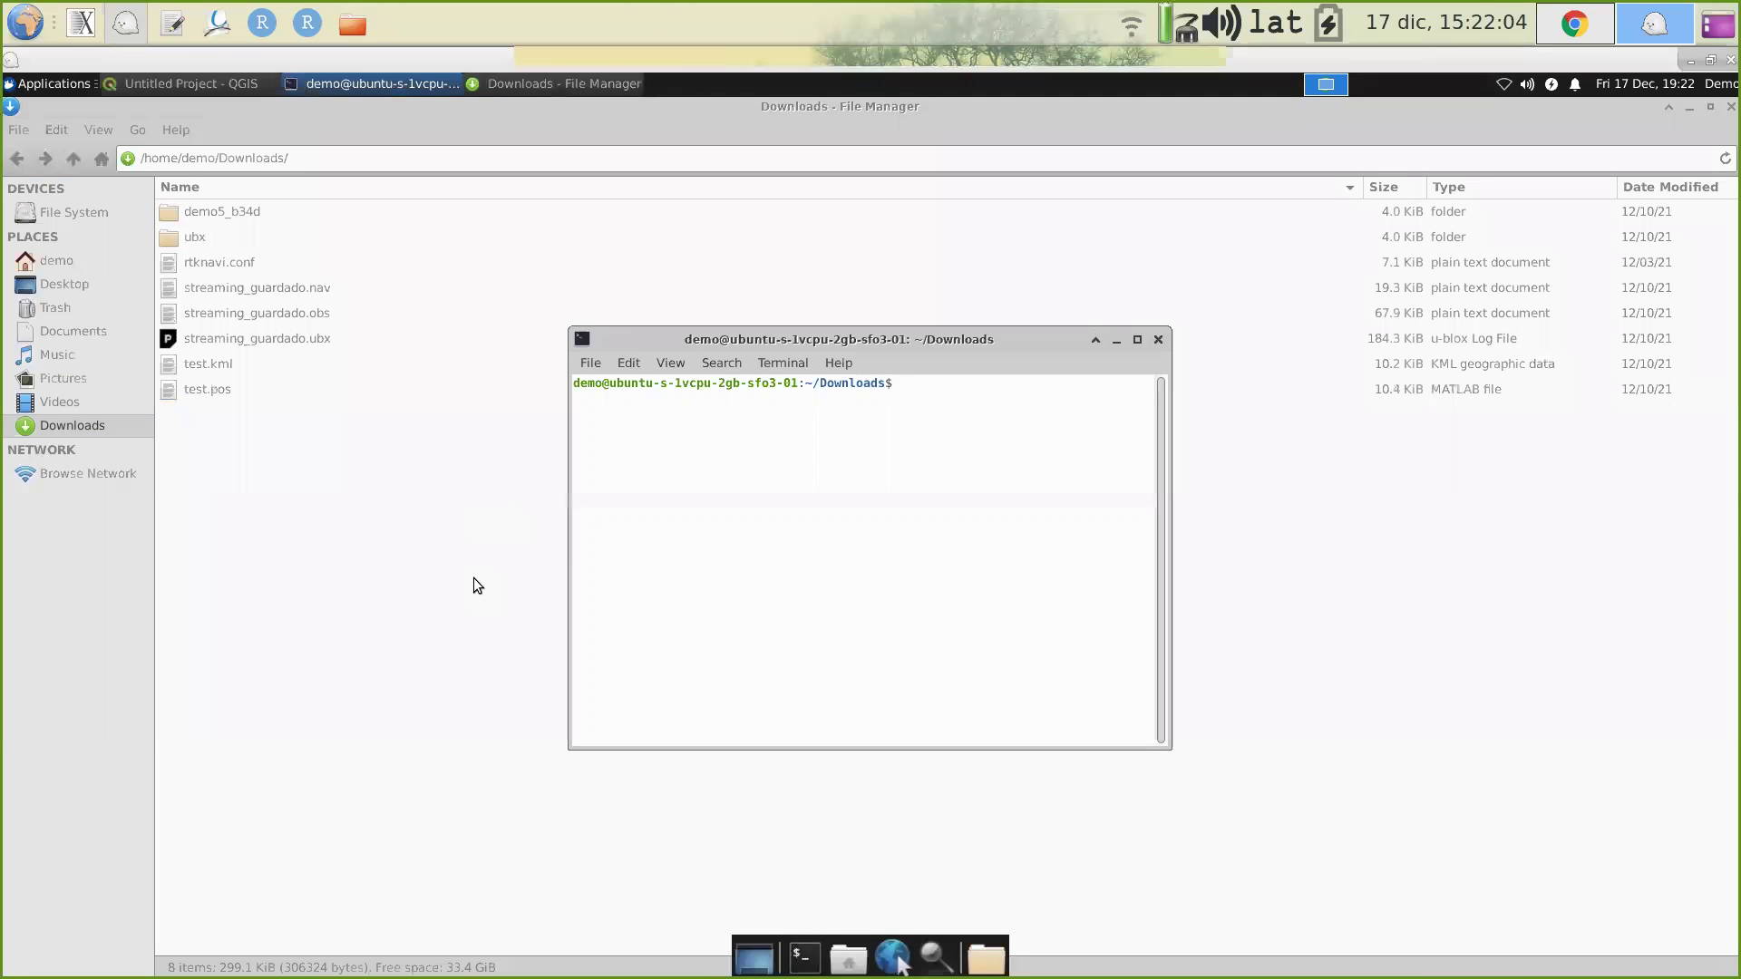
Close the X2Go remote desktop window with Alt+F4.
key("alt+space")
key("Escape")
key("alt+space")
key("Escape")
key("alt+F4")
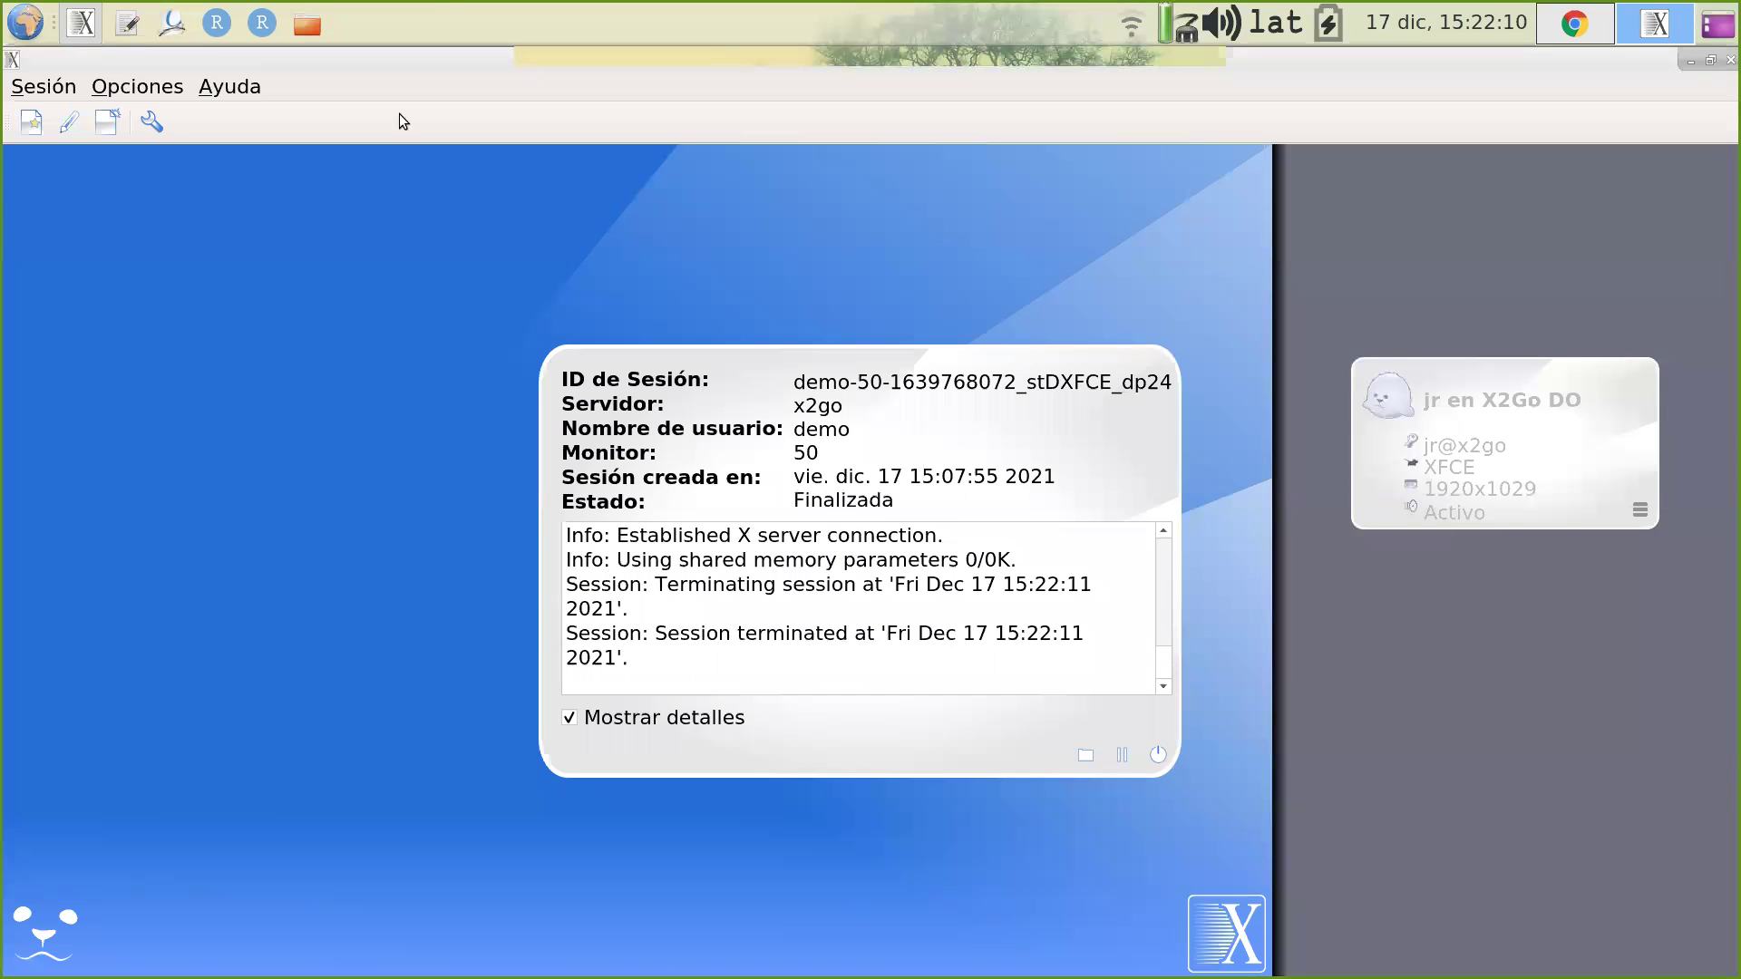
Reconnect to the remote XFCE session by entering the account password at the login prompt.
left_click(1156, 755)
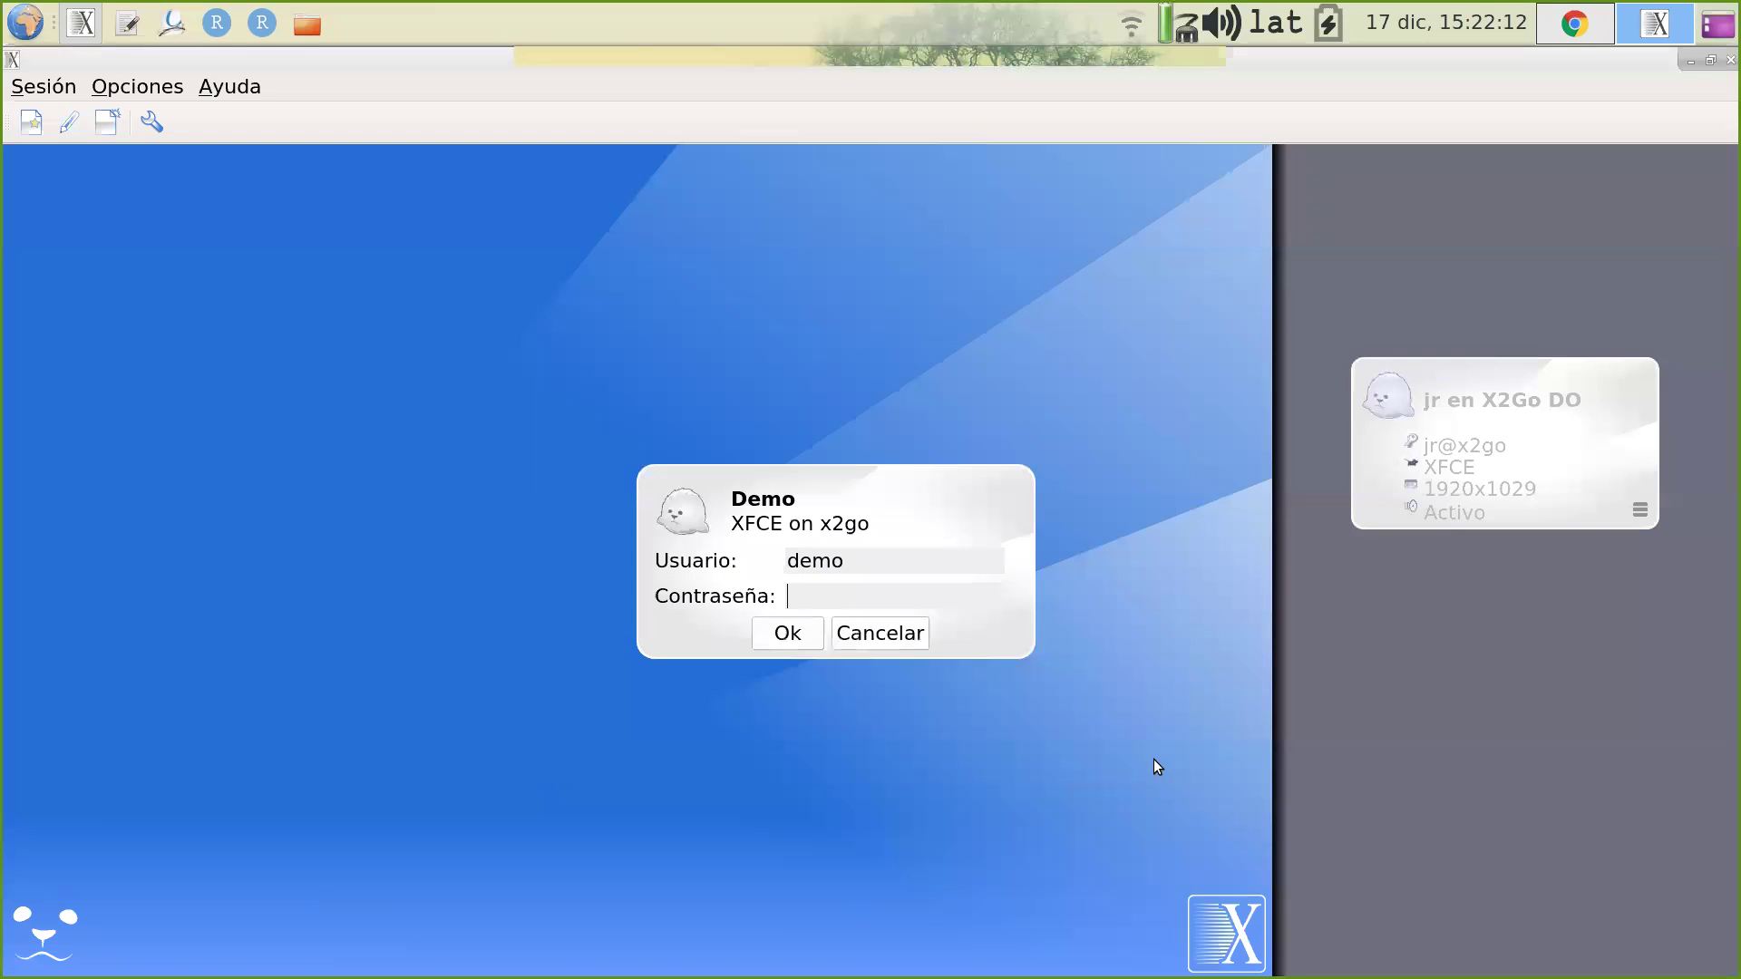
type("•••••")
key("Return")
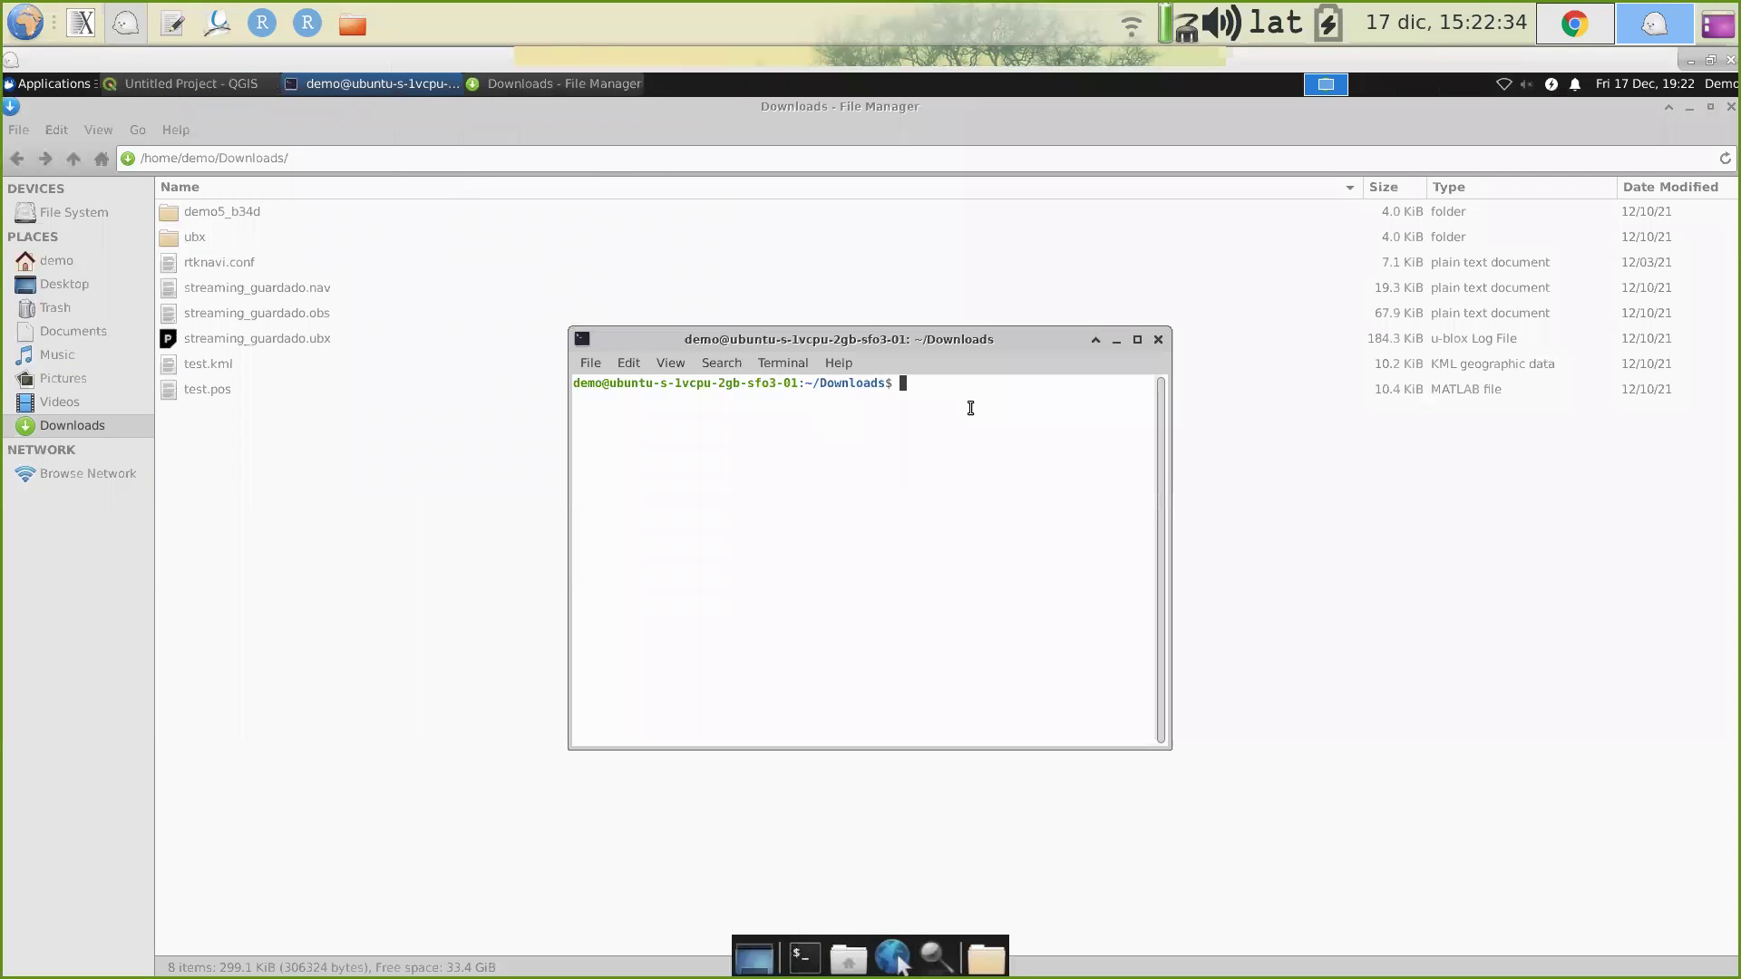
Open test.pos in vi and maximize the terminal window.
type("vi tet")
key("BackSpace")
type("st.pos")
key("Return")
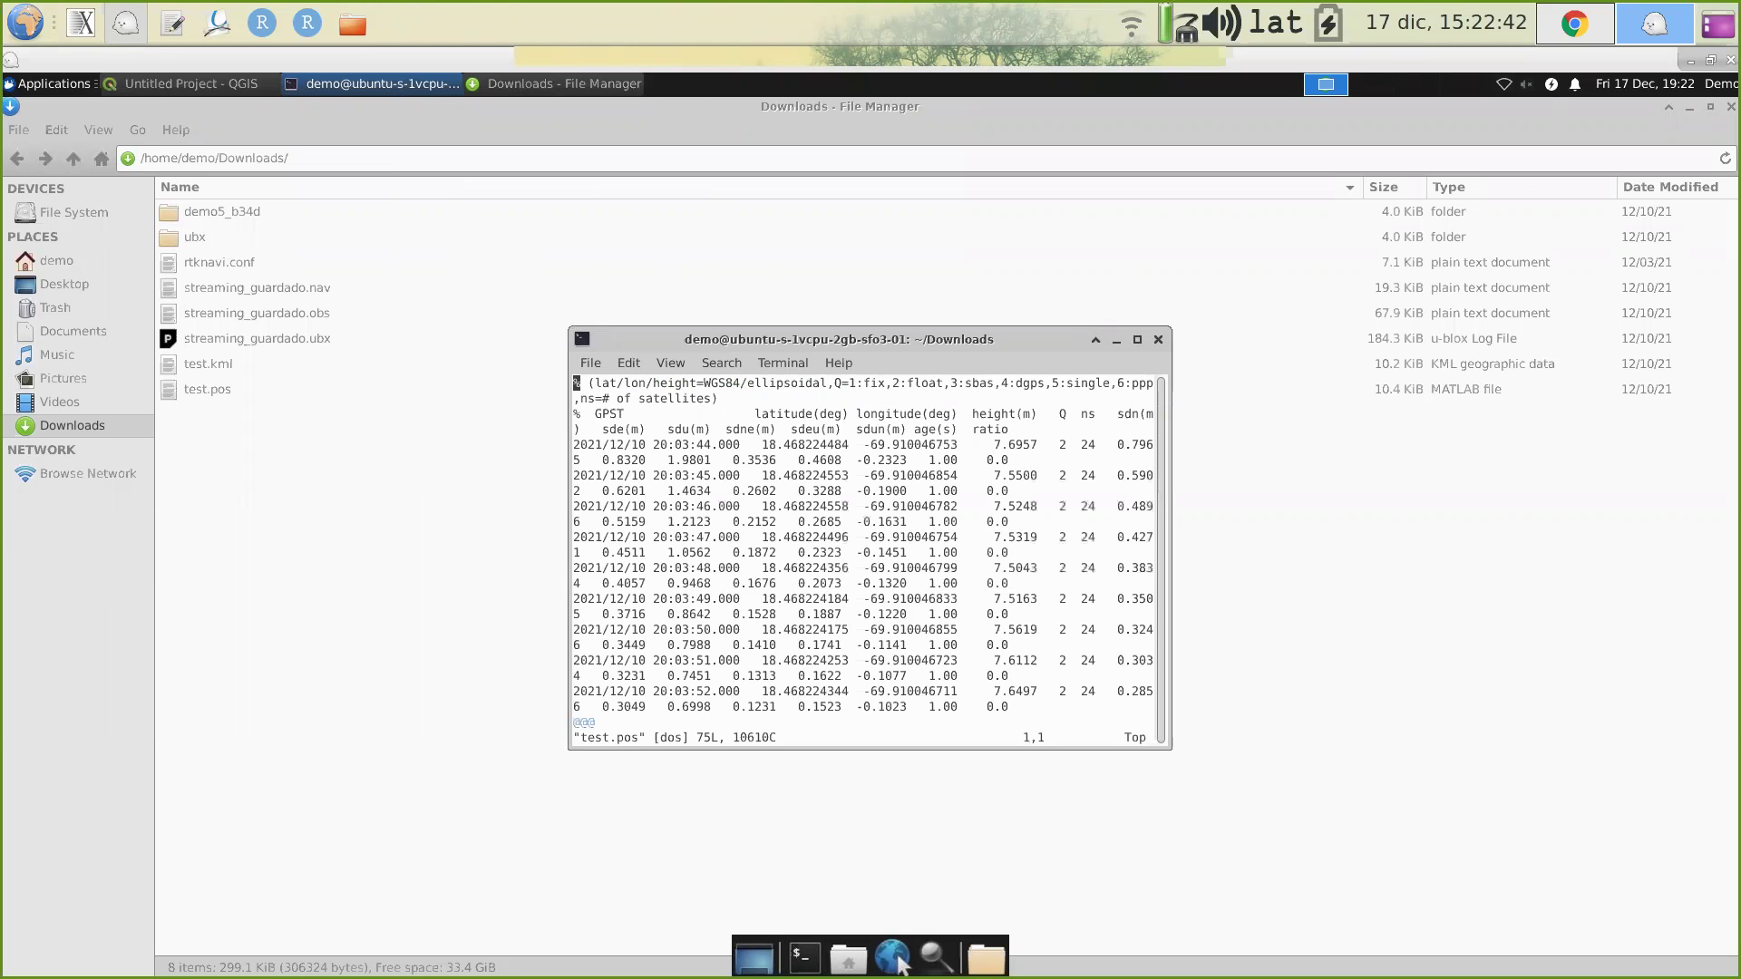
left_click(1137, 339)
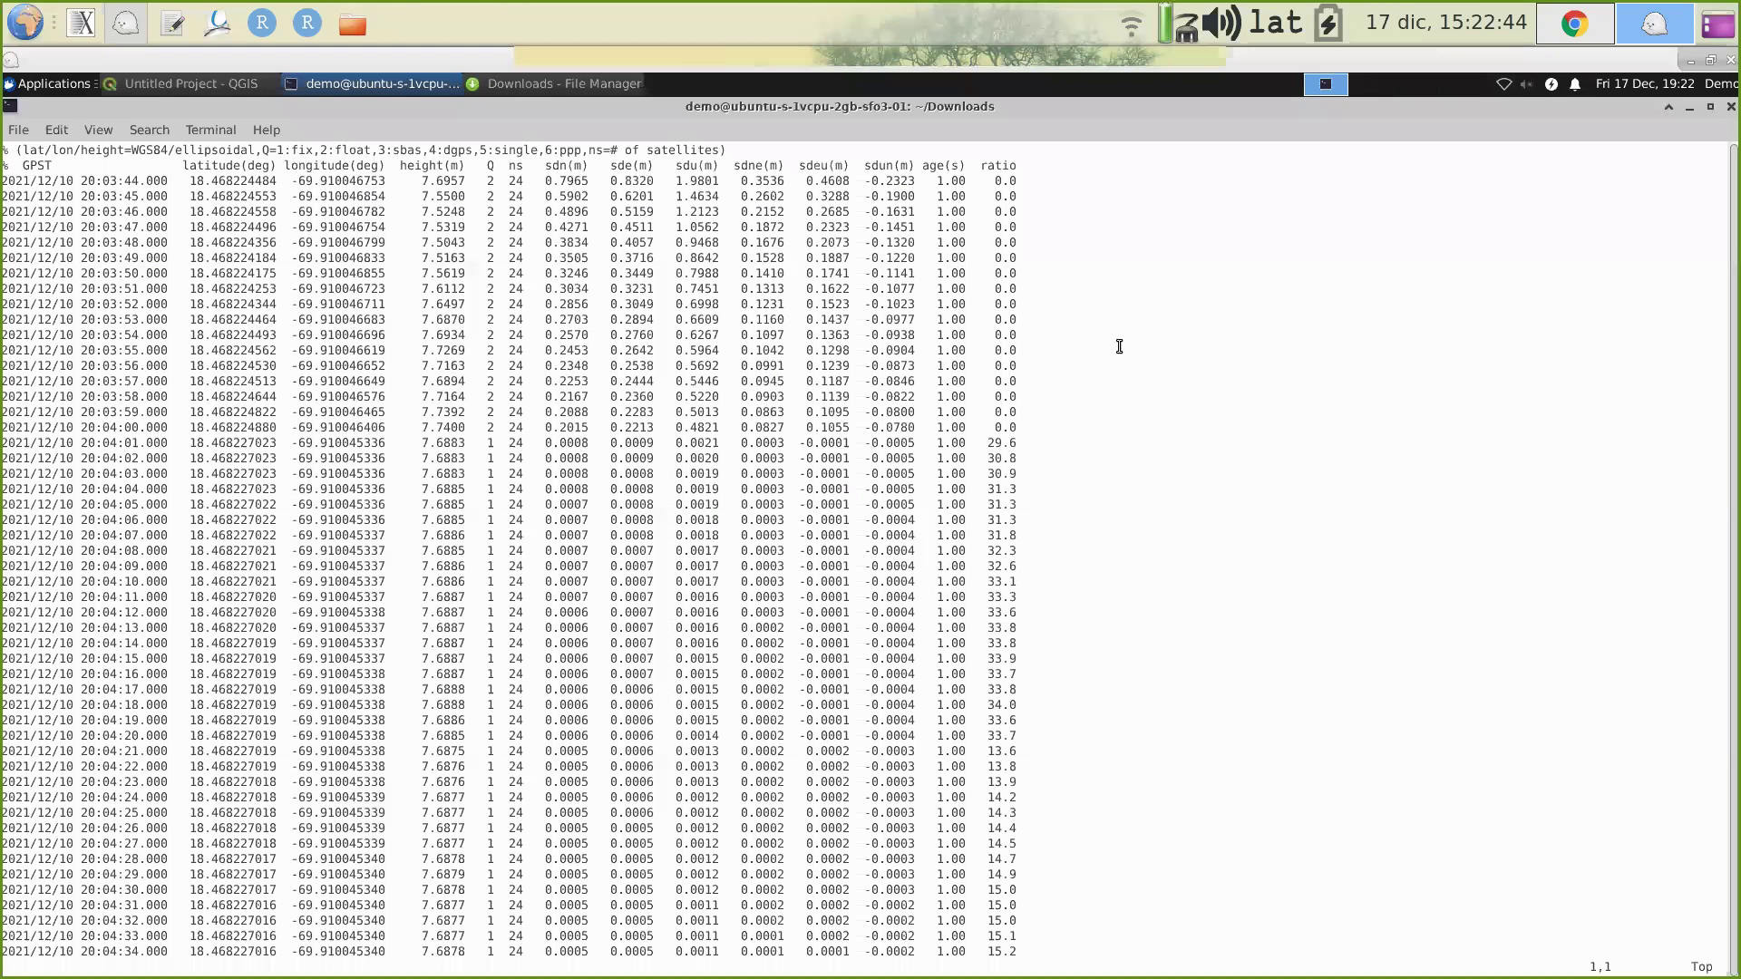
Inspect the header columns such as longitude(deg) and height, then quit vi with :q.
key("Down")
key("Down")
key("Right")
key("Right")
key("Right")
key("Right")
key("Right")
key("Right")
key("Right")
key("Right")
key("Right")
key("Right")
key("Right")
key("Right")
key("Right")
key("Right")
key("Right")
key("Right")
key("Right")
key("Right")
key("Right")
key("Right")
key("Right")
key("Right")
key("Right")
key("Right")
key("Right")
key("Right")
key("Right")
key("Right")
key("Right")
key("Right")
key("Right")
key("Right")
key("Right")
key("Right")
key("Right")
key("Right")
key("Right")
key("Right")
key("Right")
key("Right")
key("Right")
key("Right")
key("Right")
key("Right")
key("Right")
key("Right")
key("Right")
key("Right")
key("Right")
key("Right")
key("Right")
key("Right")
key("Right")
key("Right")
key("Up")
key("Left")
key("Left")
key("Left")
key("Left")
key("Left")
key("Left")
key("Left")
key("Left")
key("Left")
key("Left")
key("Left")
key("Left")
key("Left")
key("Left")
key("Left")
key("Left")
key("Left")
key("Left")
key("Left")
key("Left")
key("Left")
key("Left")
key("Left")
key("Left")
key("Left")
key("Left")
key("Left")
key("Left")
key("Left")
key("Left")
key("Left")
key("Left")
key("Left")
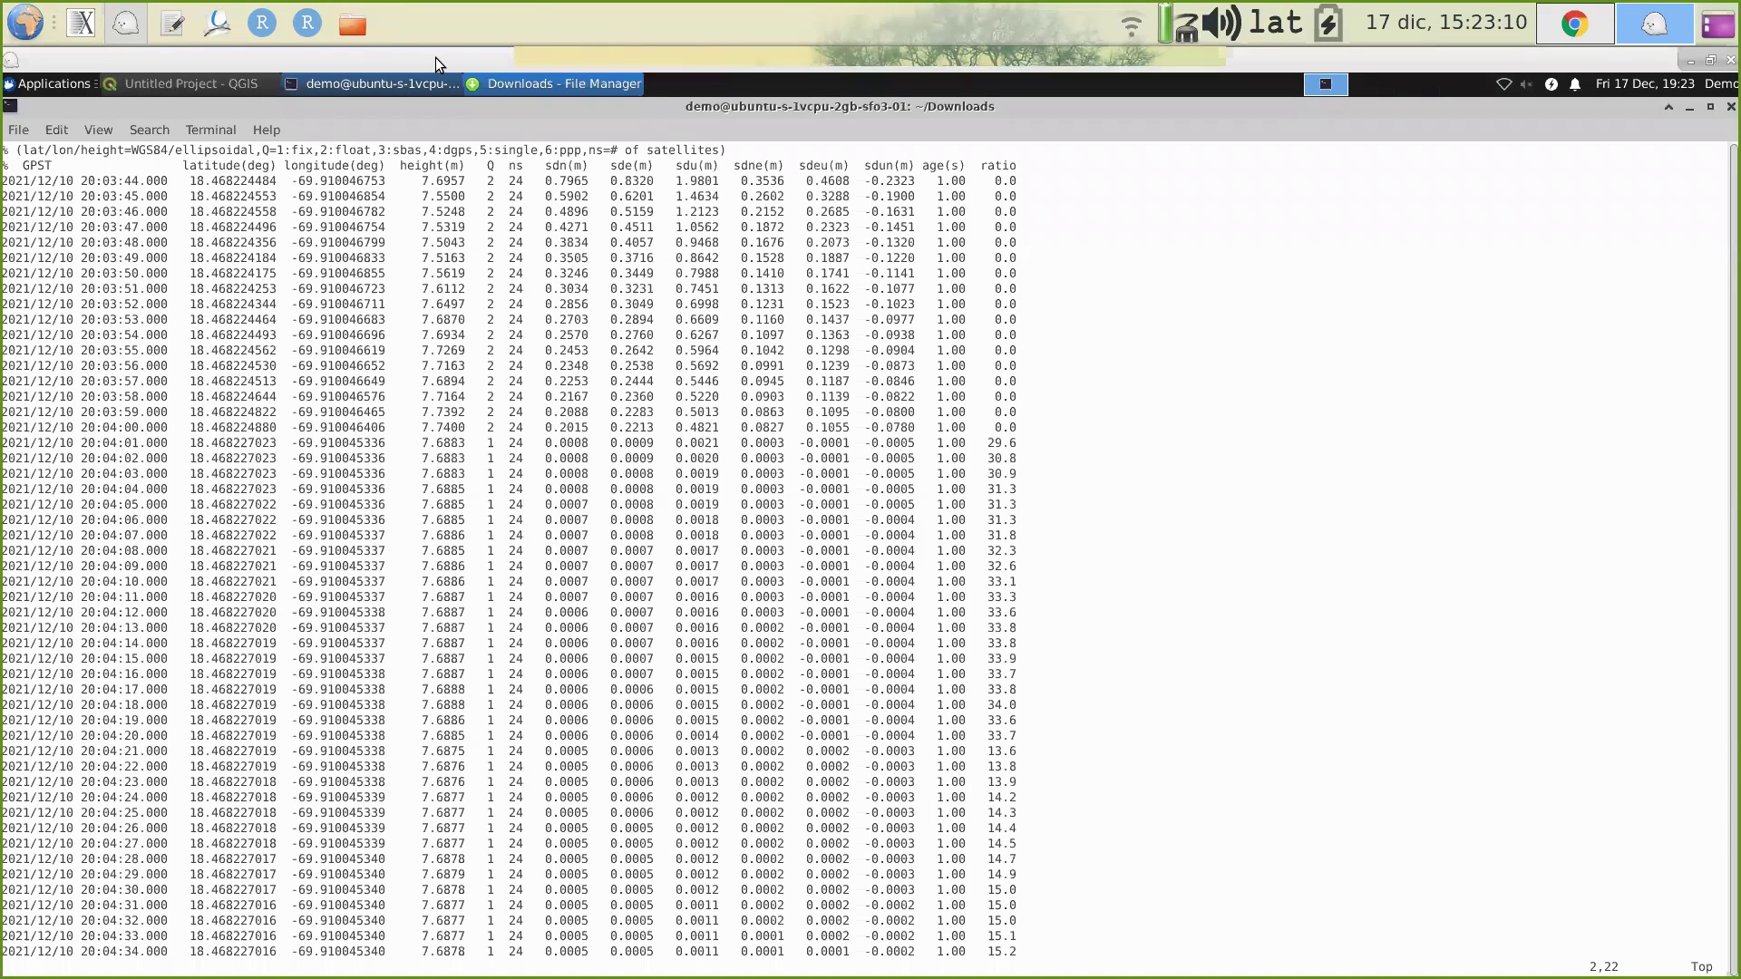
left_click(438, 447)
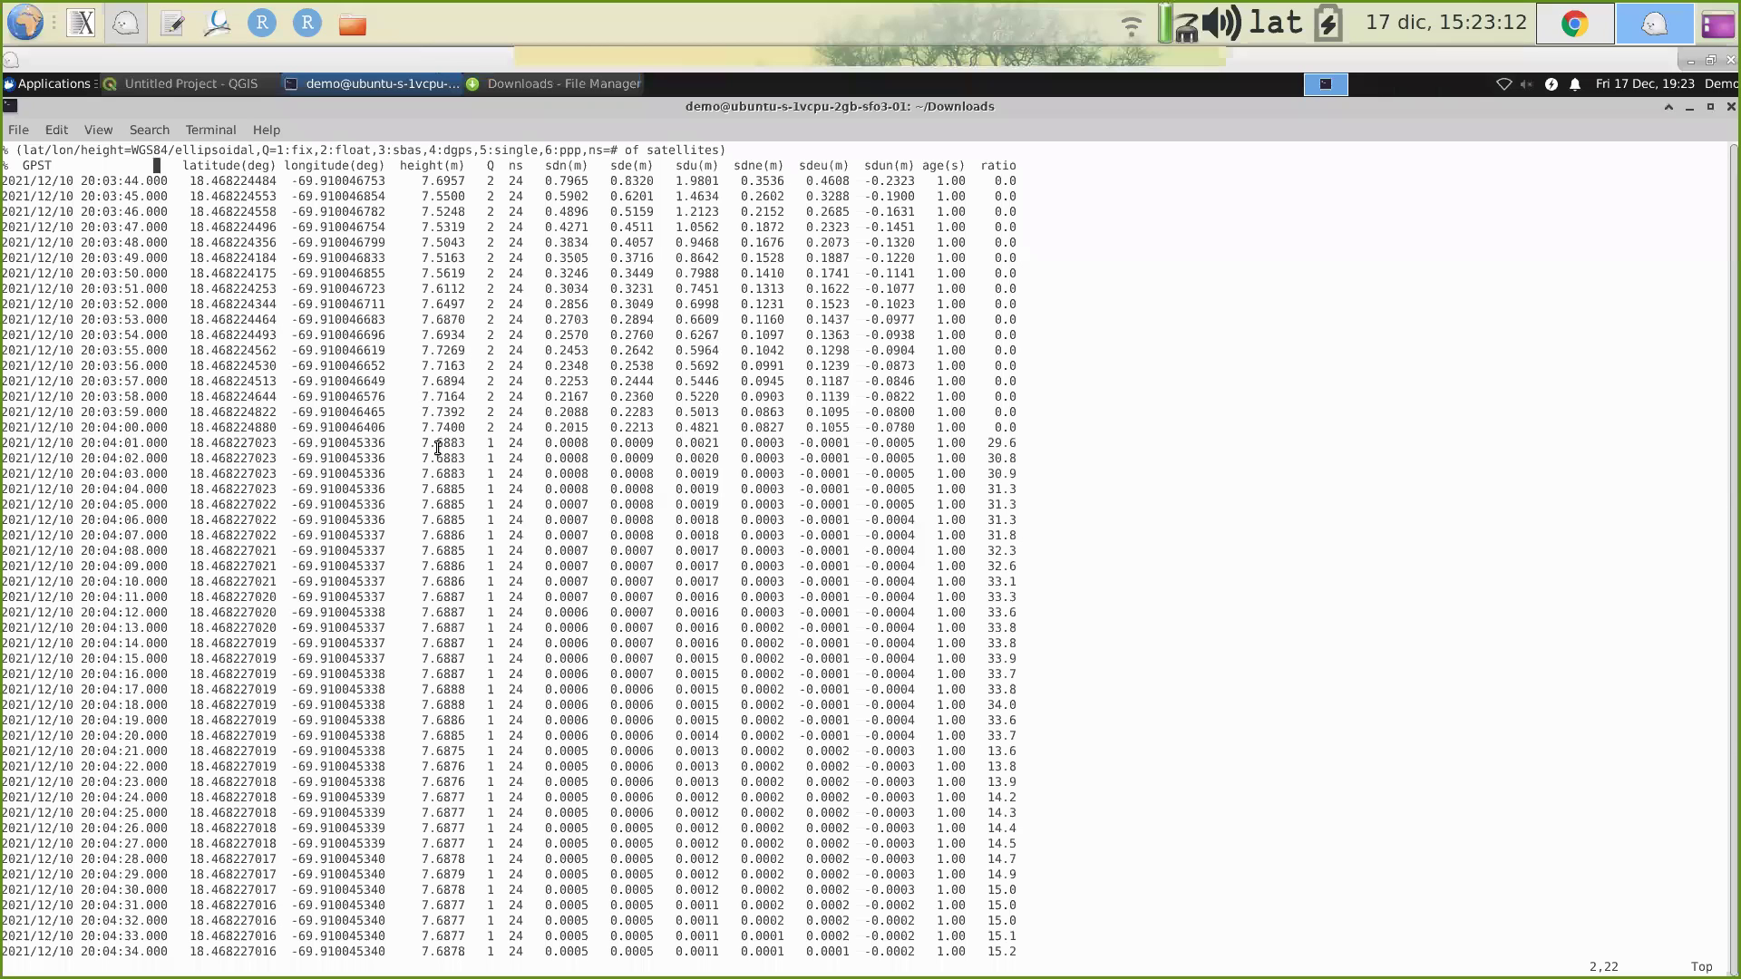
type(":q")
key("Return")
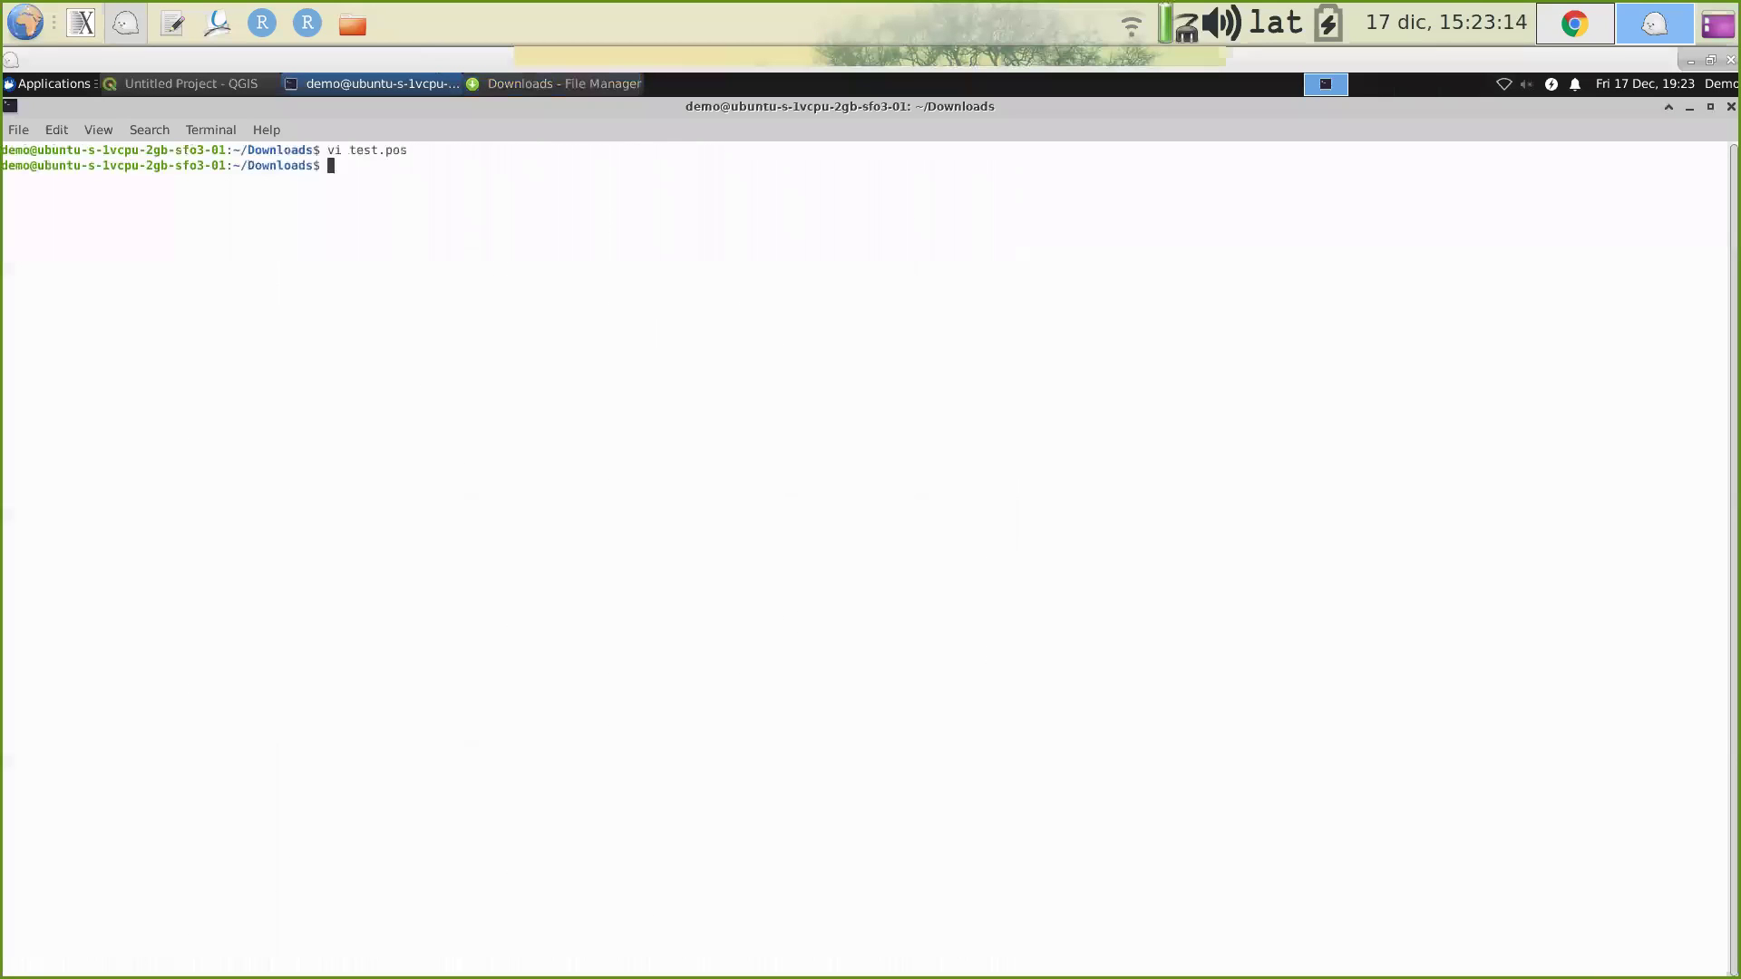
Show the rnx2rtkp --help usage listing, then bring the QGIS import dialog back.
type("rnx2rtkp --help")
key("Return")
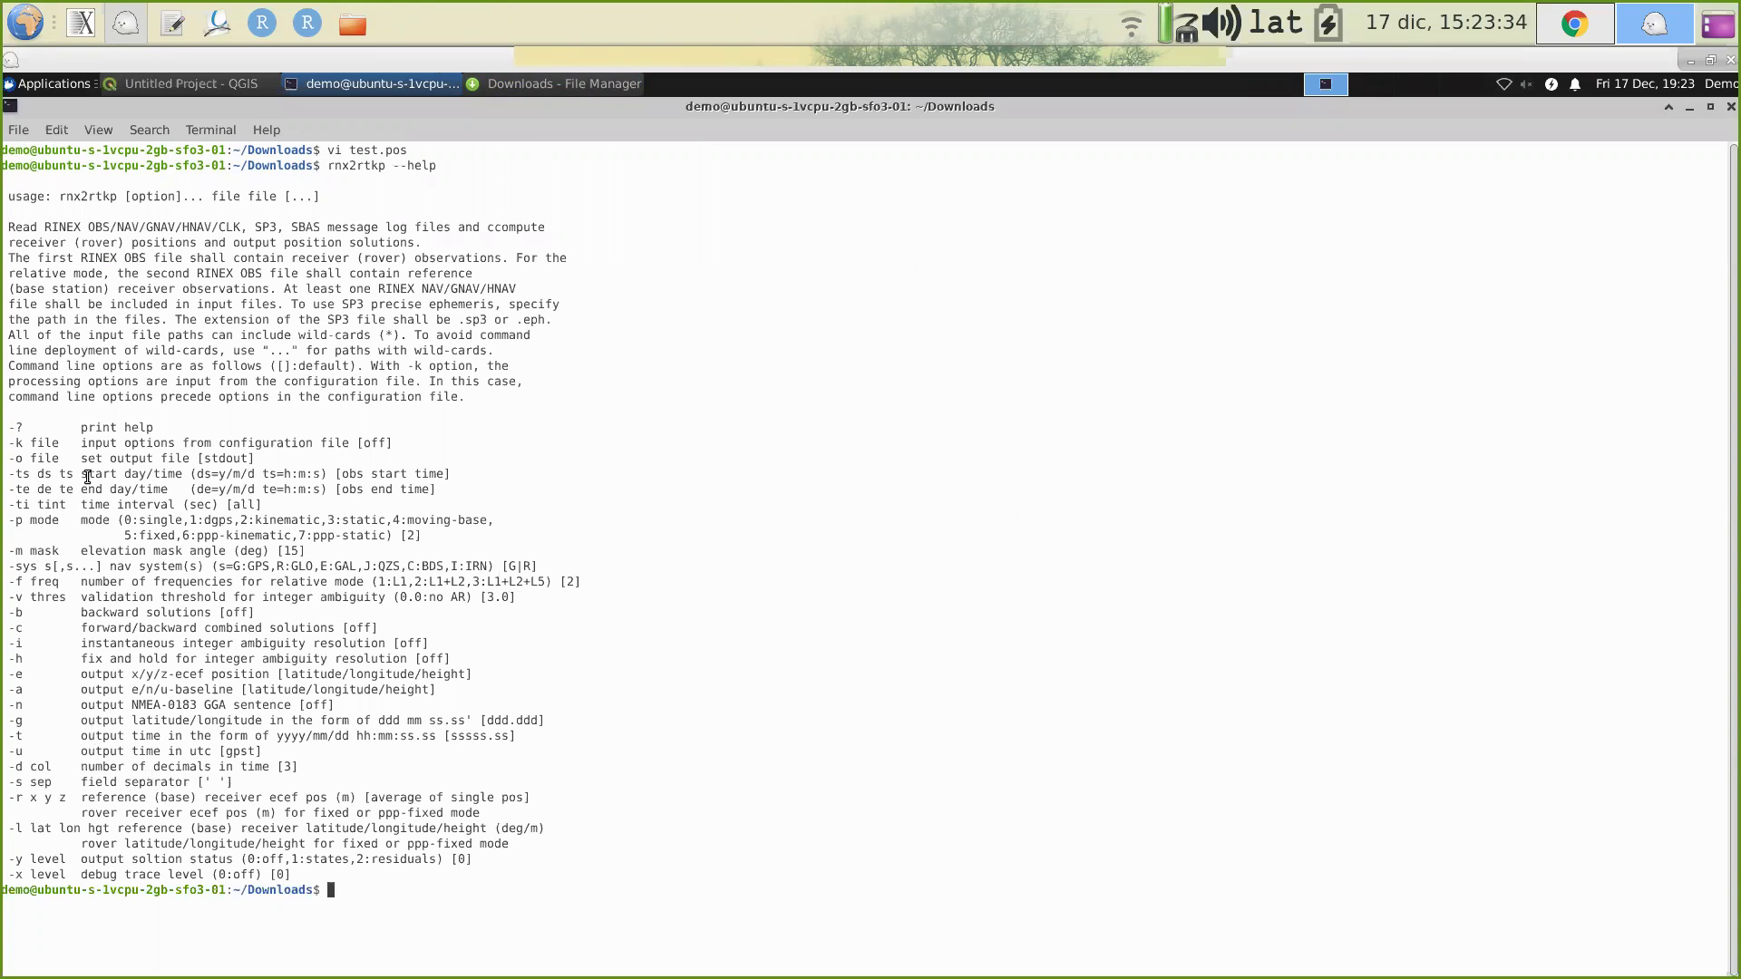
left_click(160, 80)
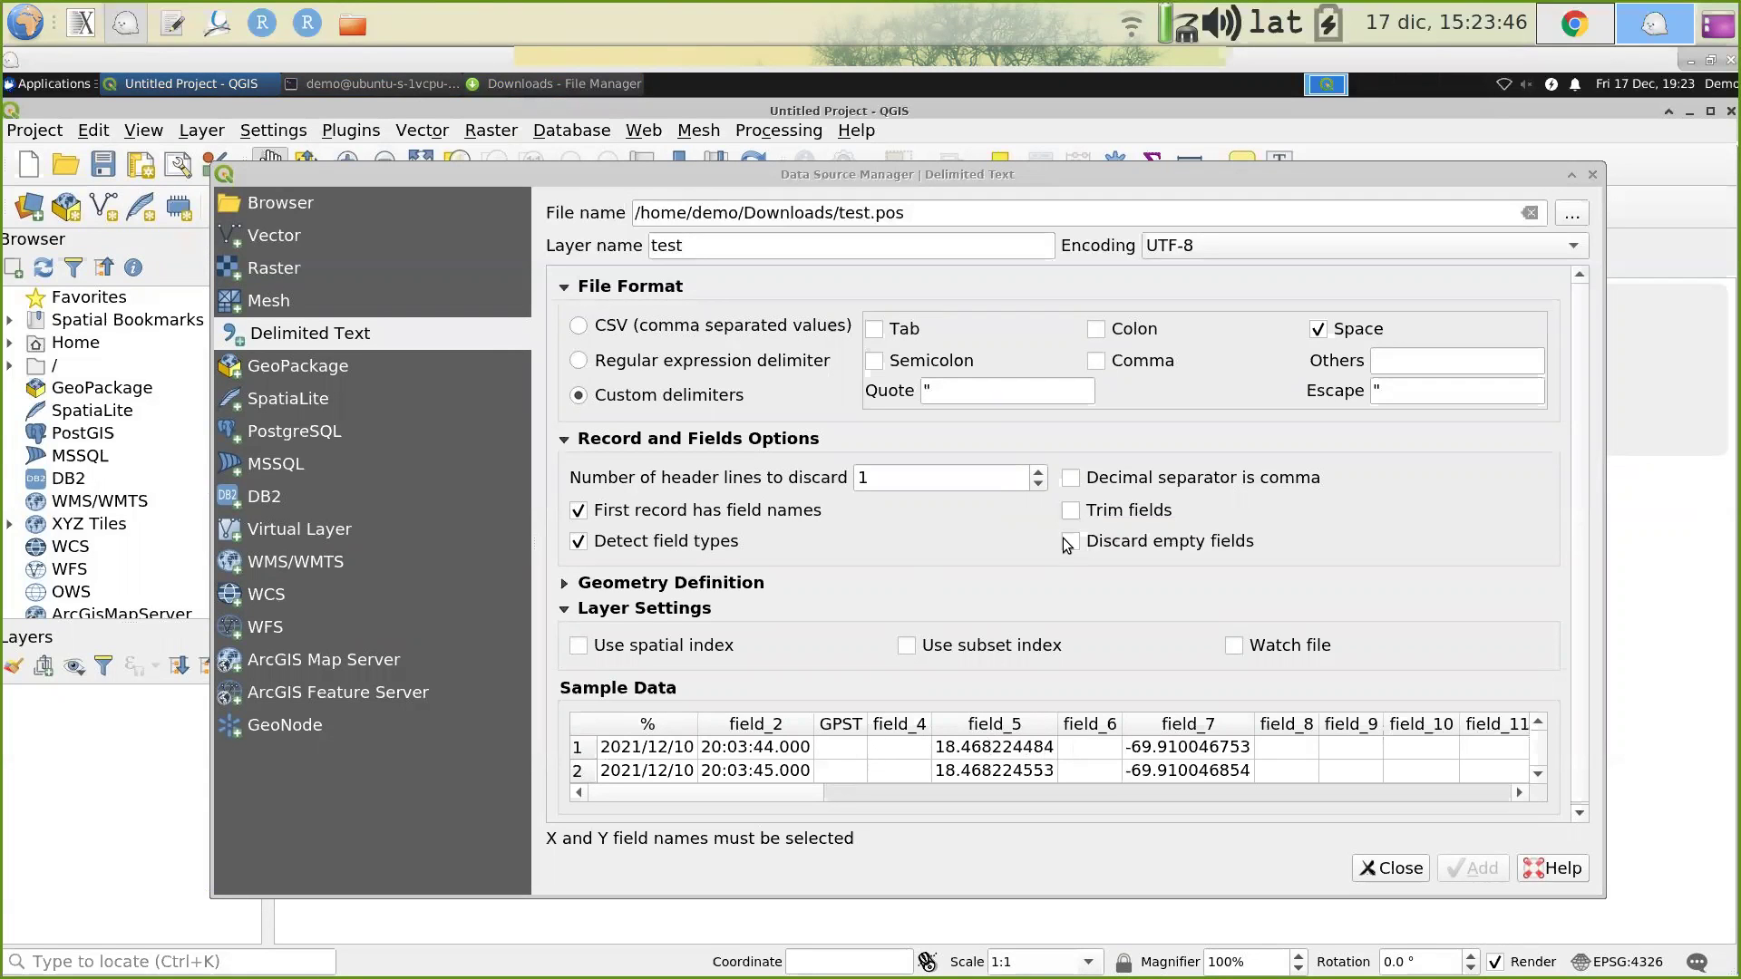
Launch another QGIS instance, then return to the remote test.pos import and discard empty fields.
left_click(25, 23)
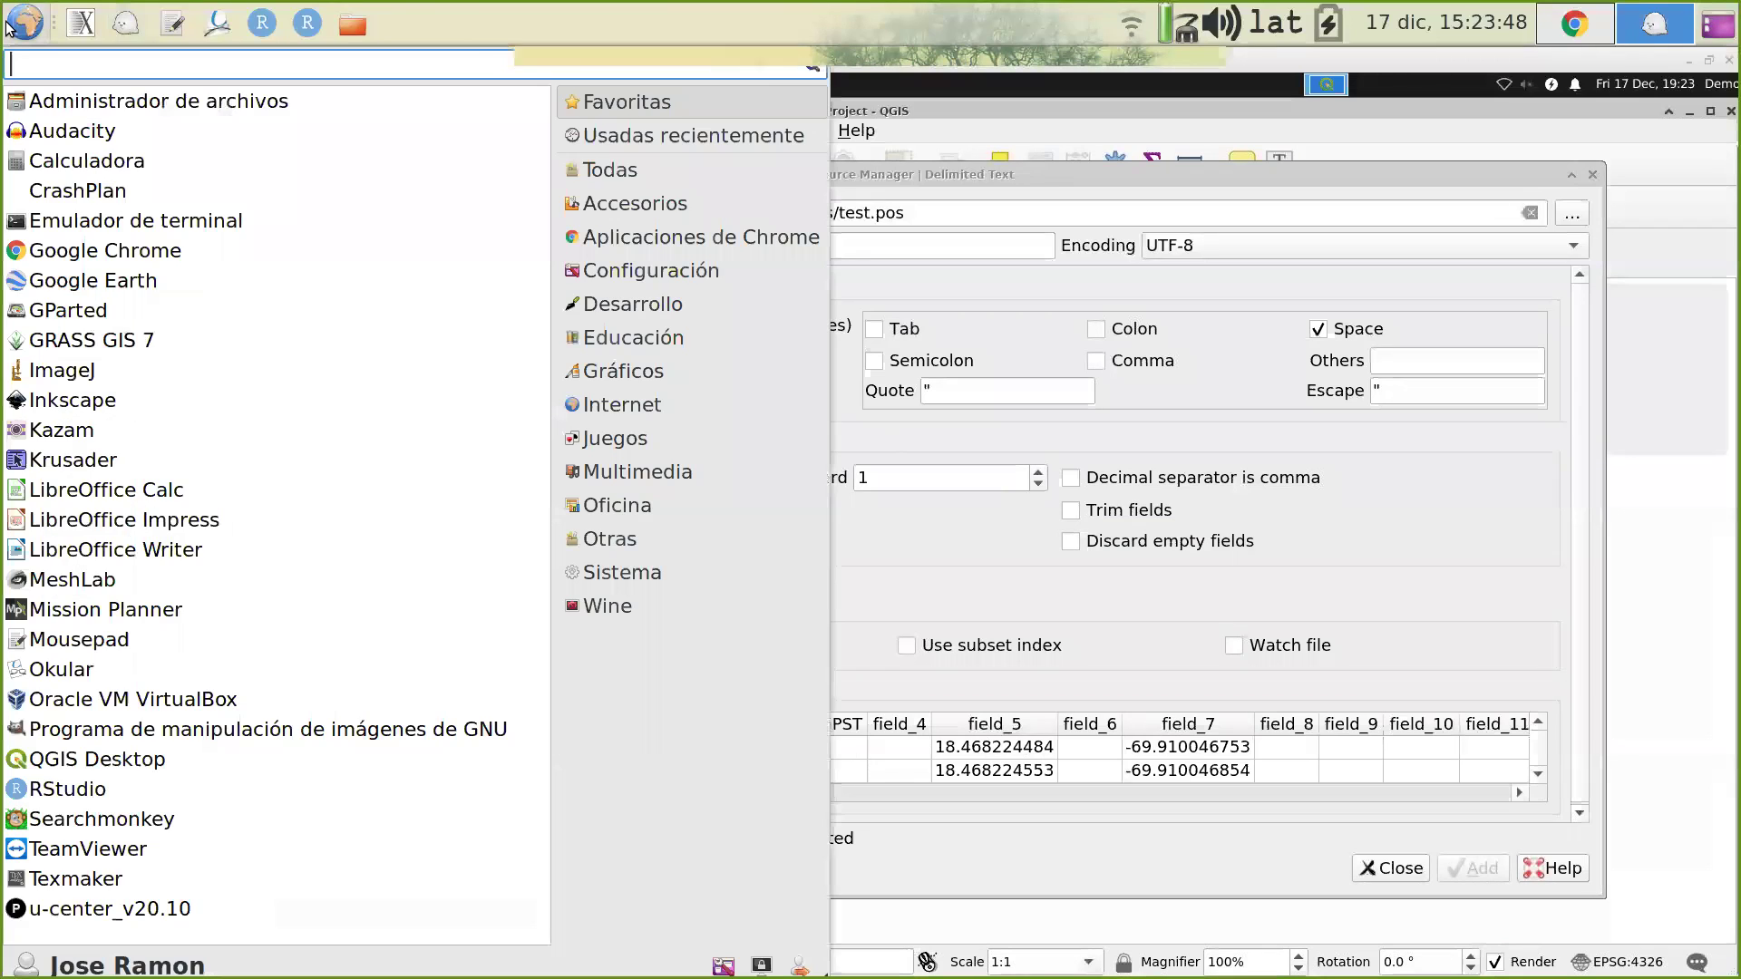
left_click(60, 759)
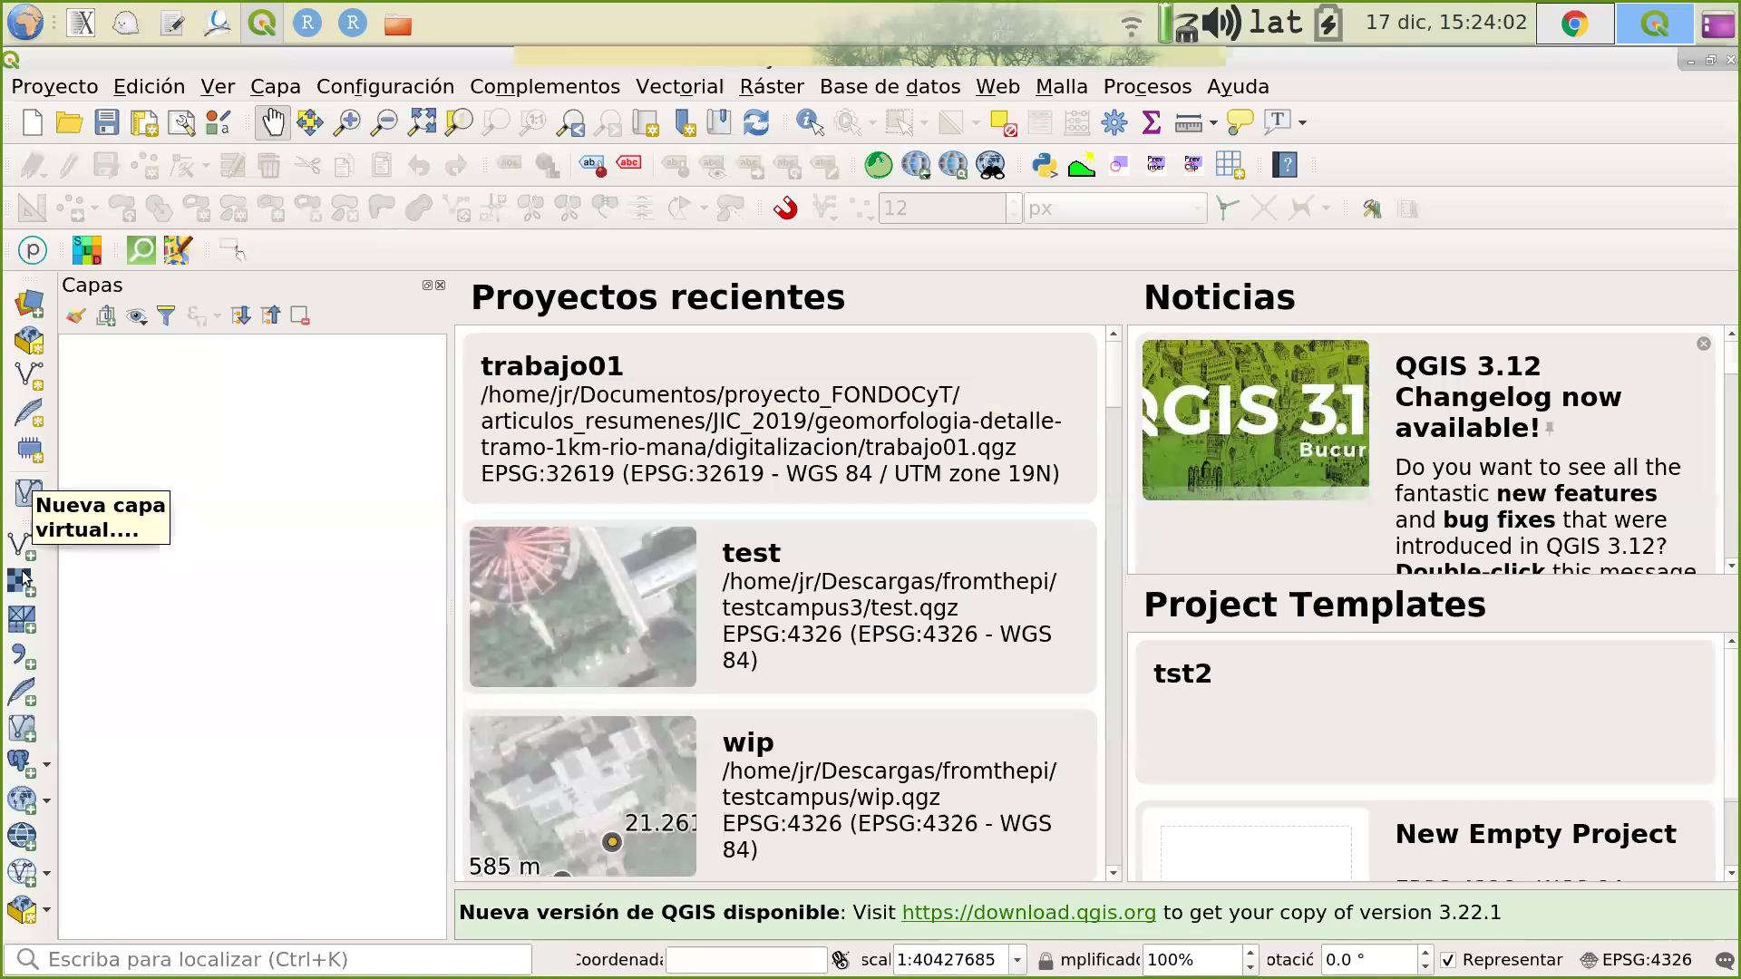
left_click(21, 654)
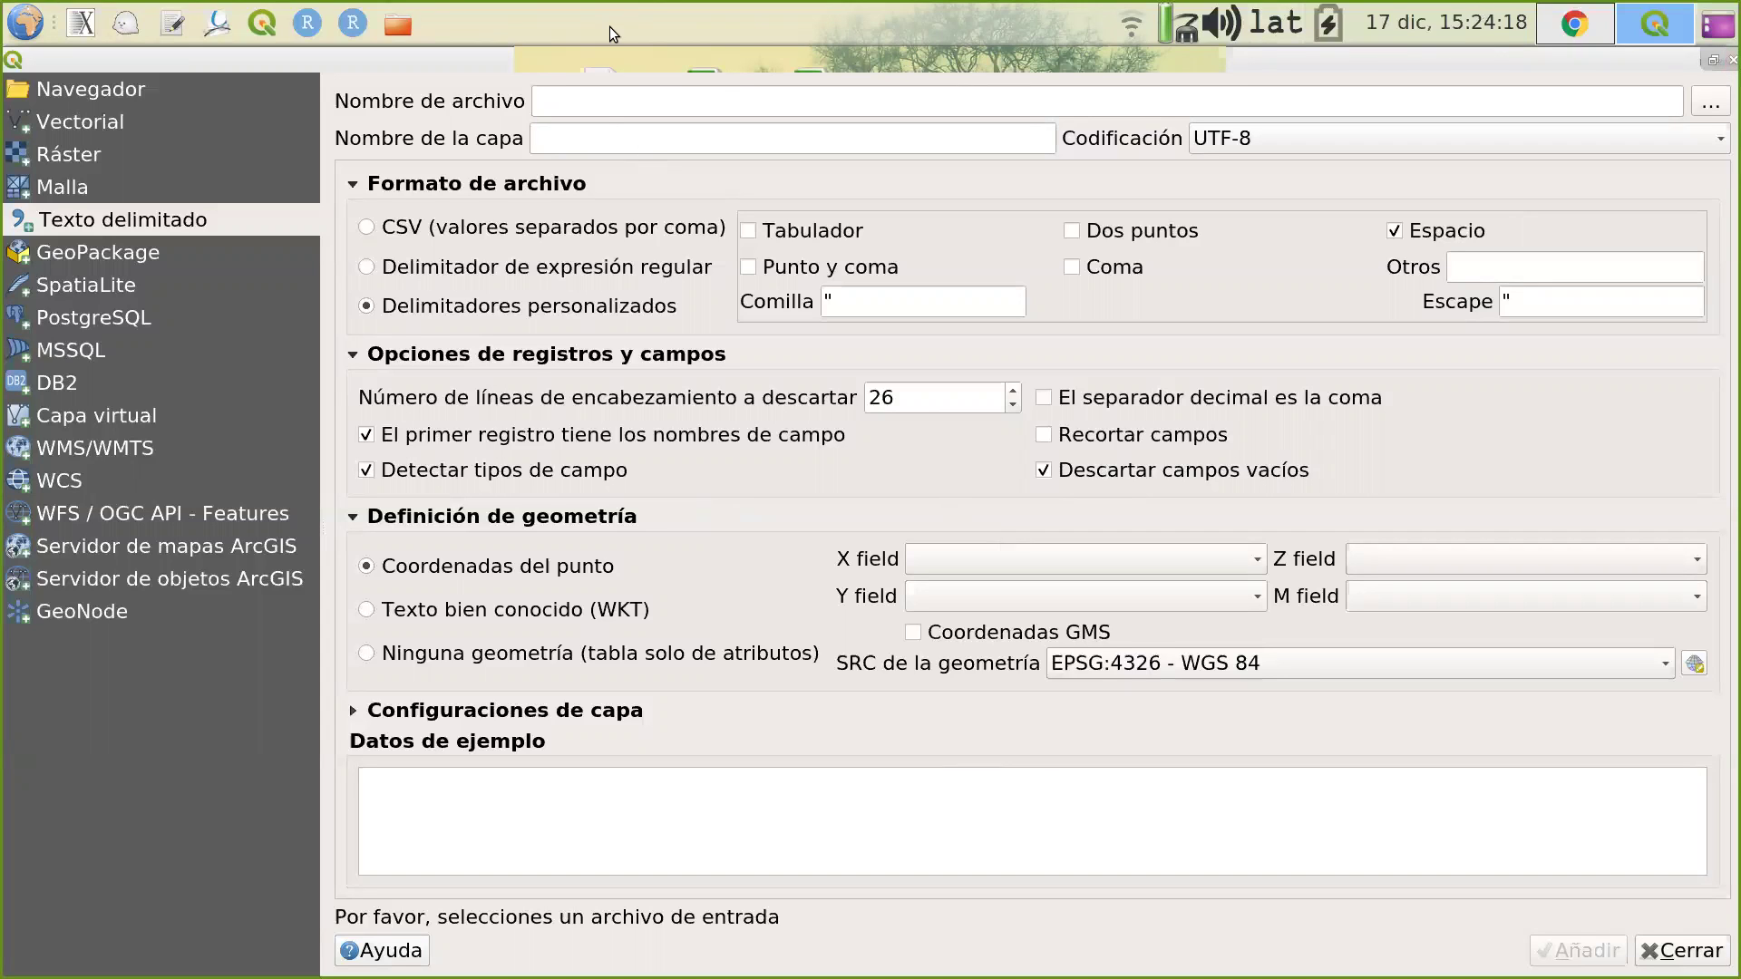
left_click(125, 25)
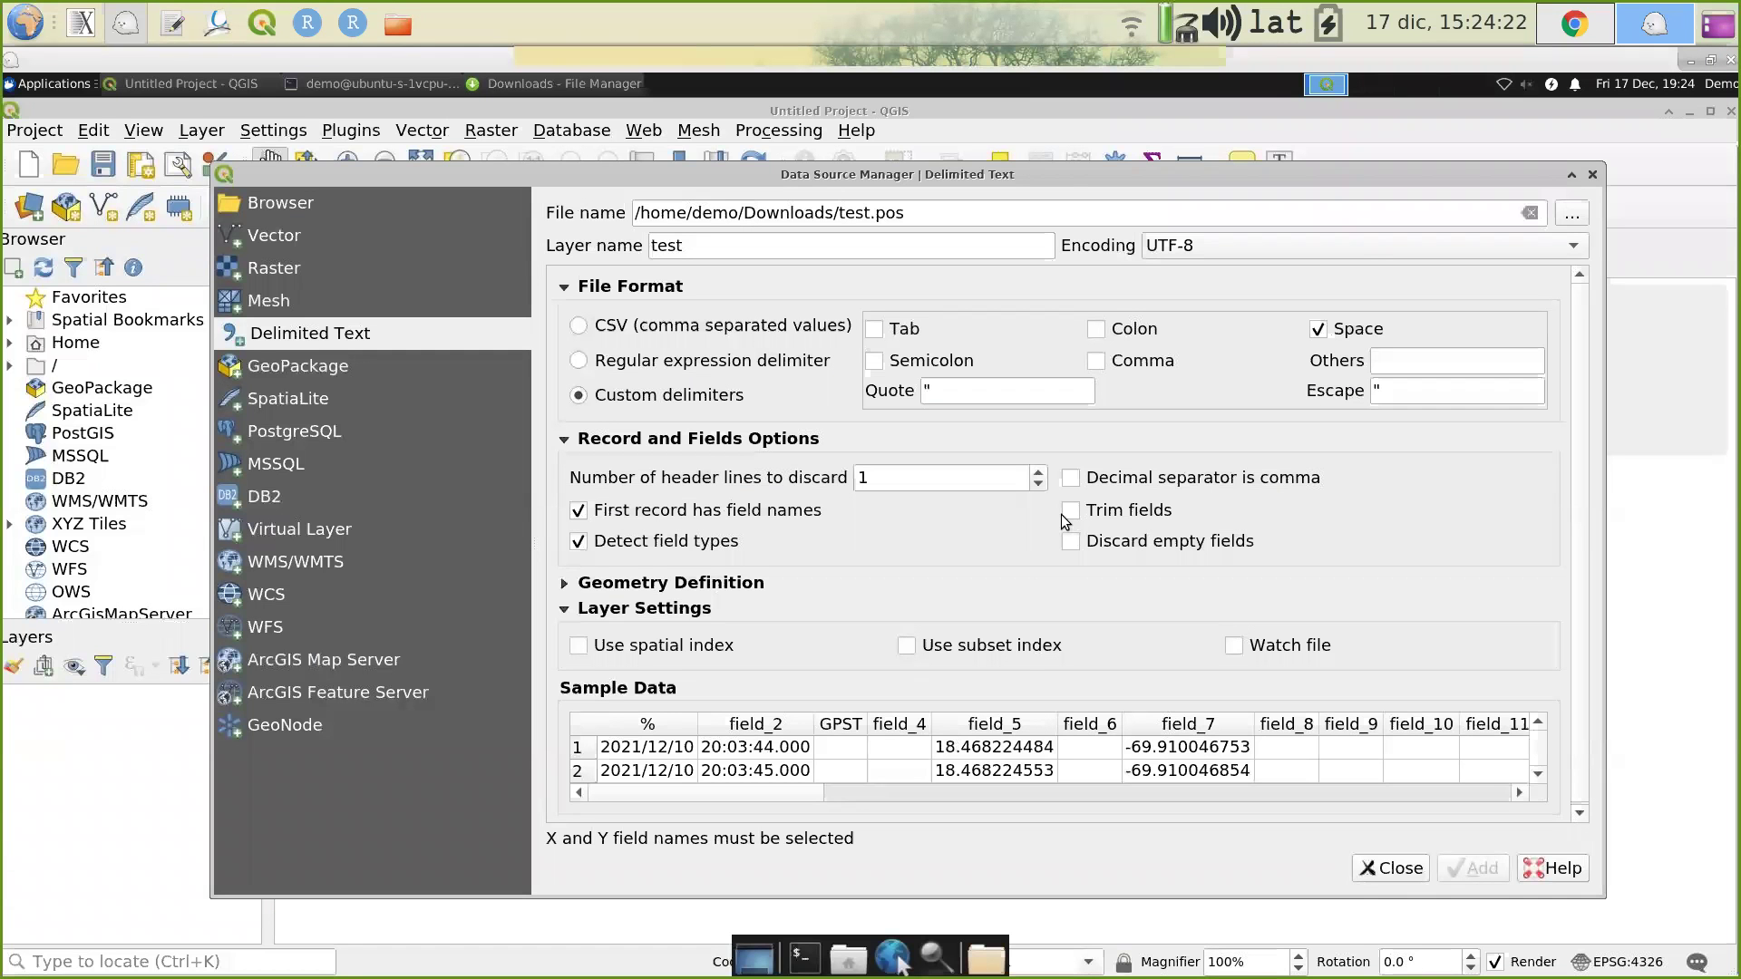
left_click(1102, 544)
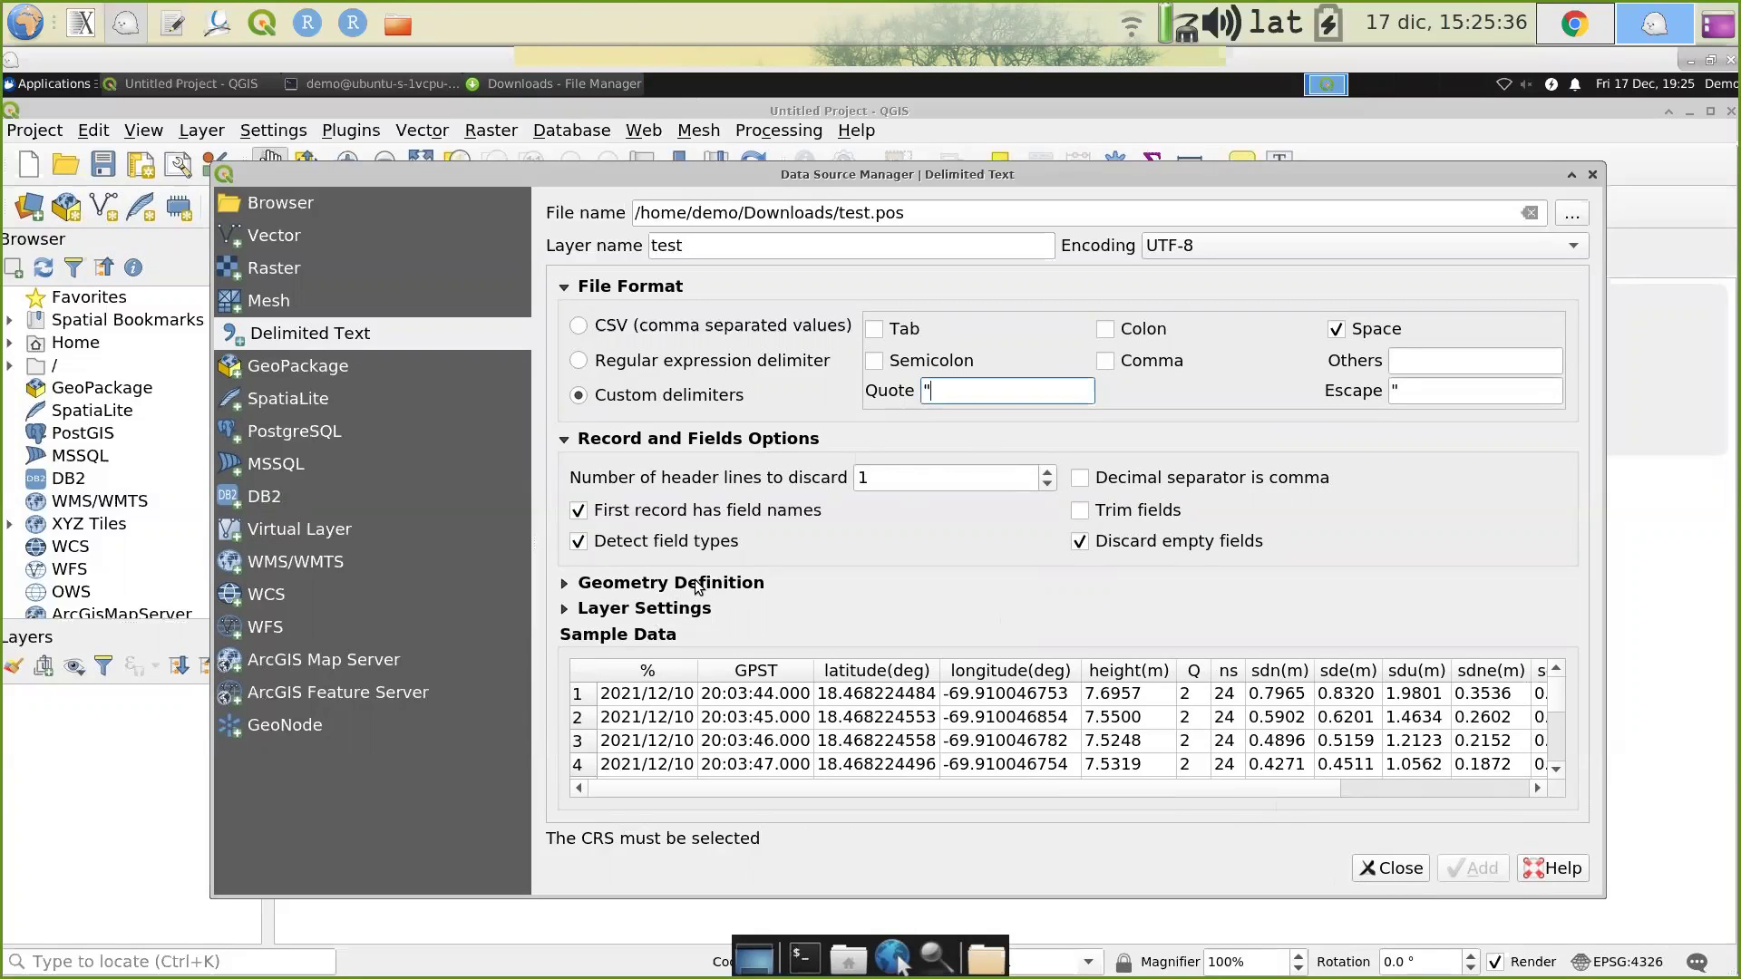
Use longitude(deg) as X, latitude(deg) as Y, CRS EPSG:4326 - WGS 84, and add layer test.
left_click(641, 587)
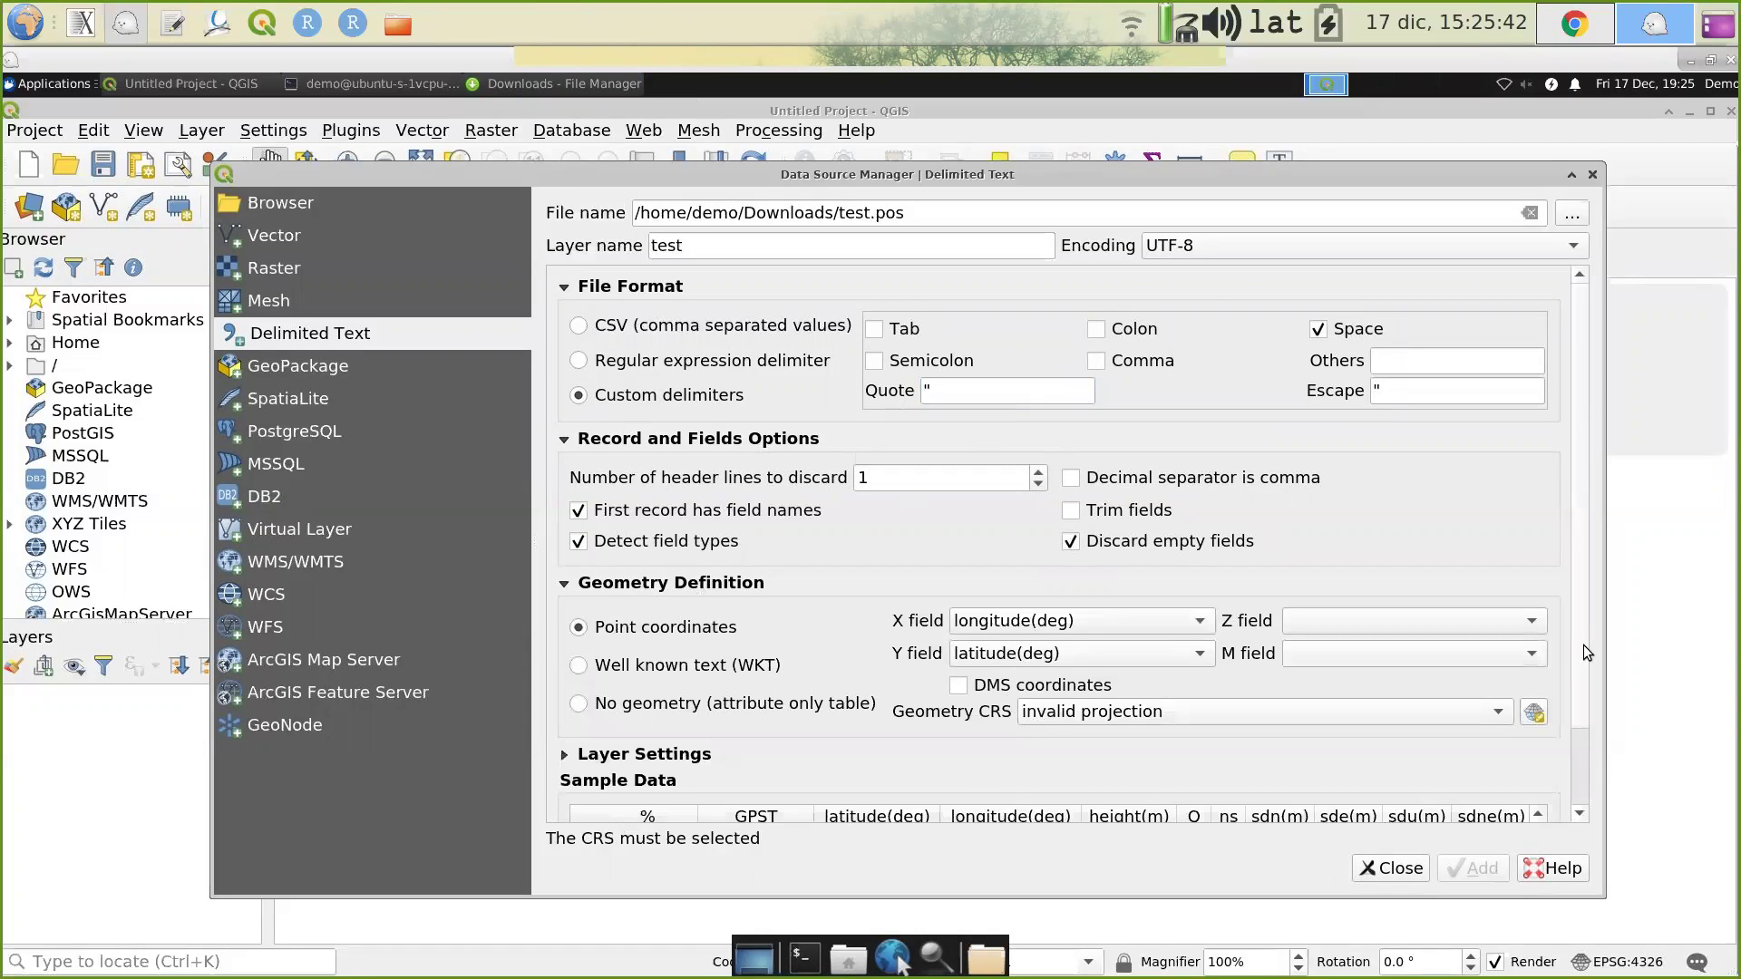
scroll(1584, 650, "down", 2)
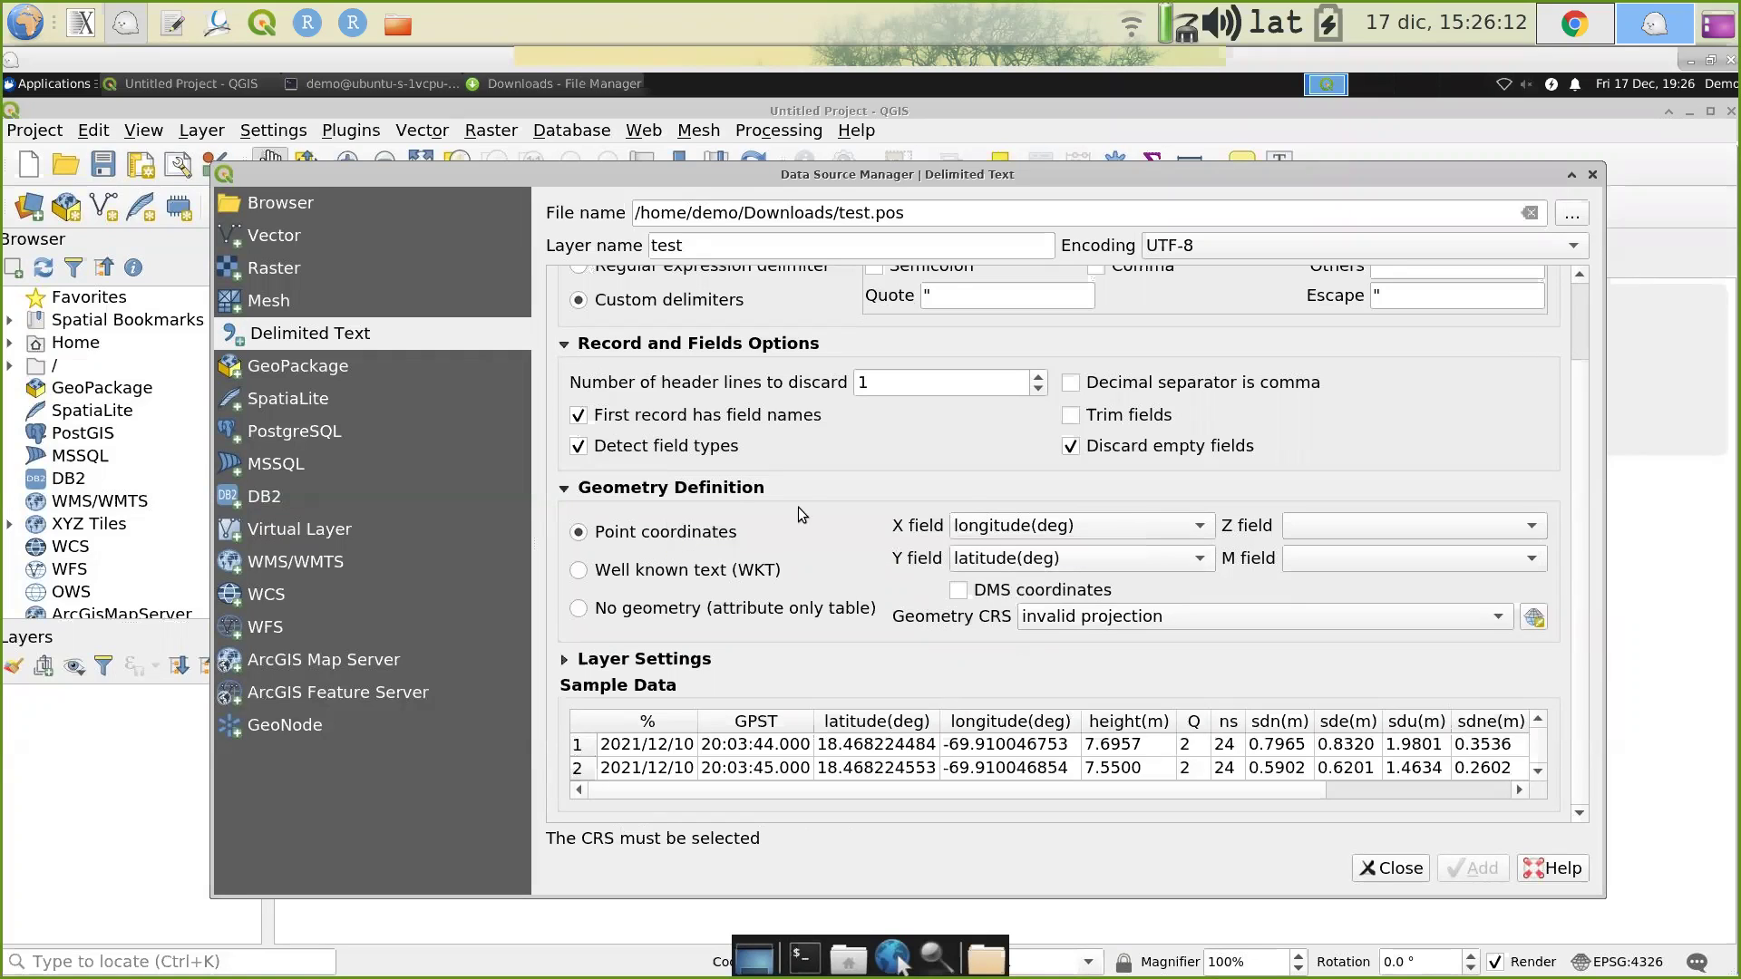
left_click(996, 525)
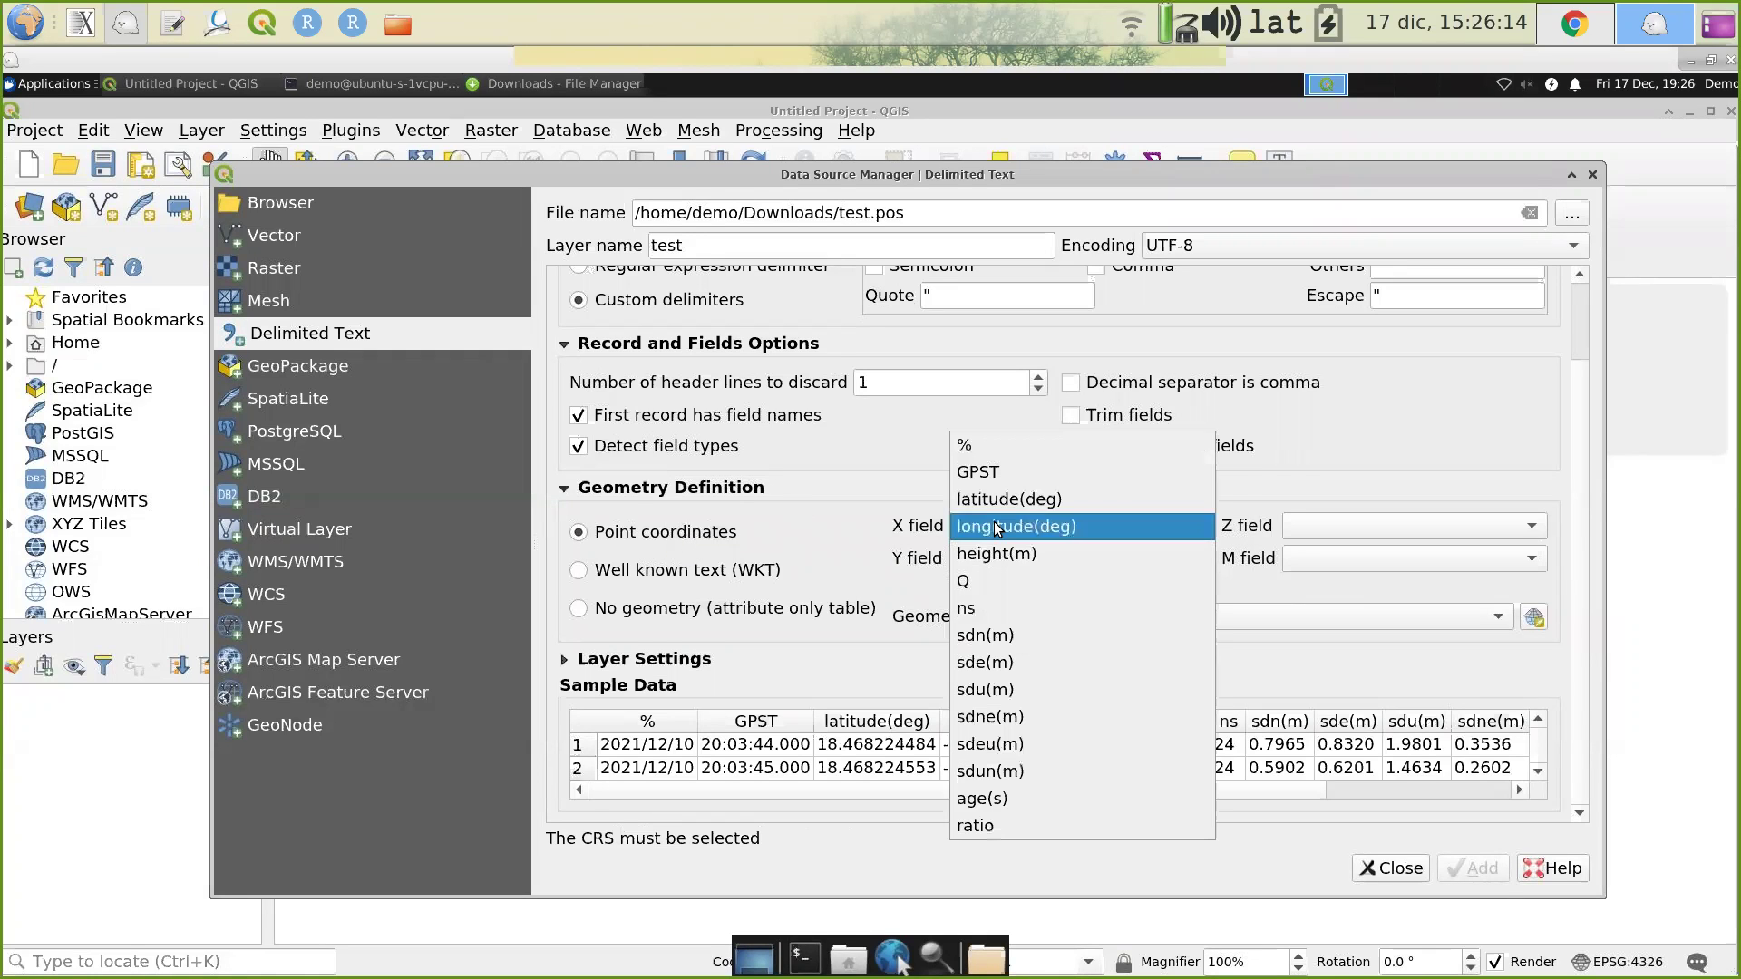
left_click(994, 522)
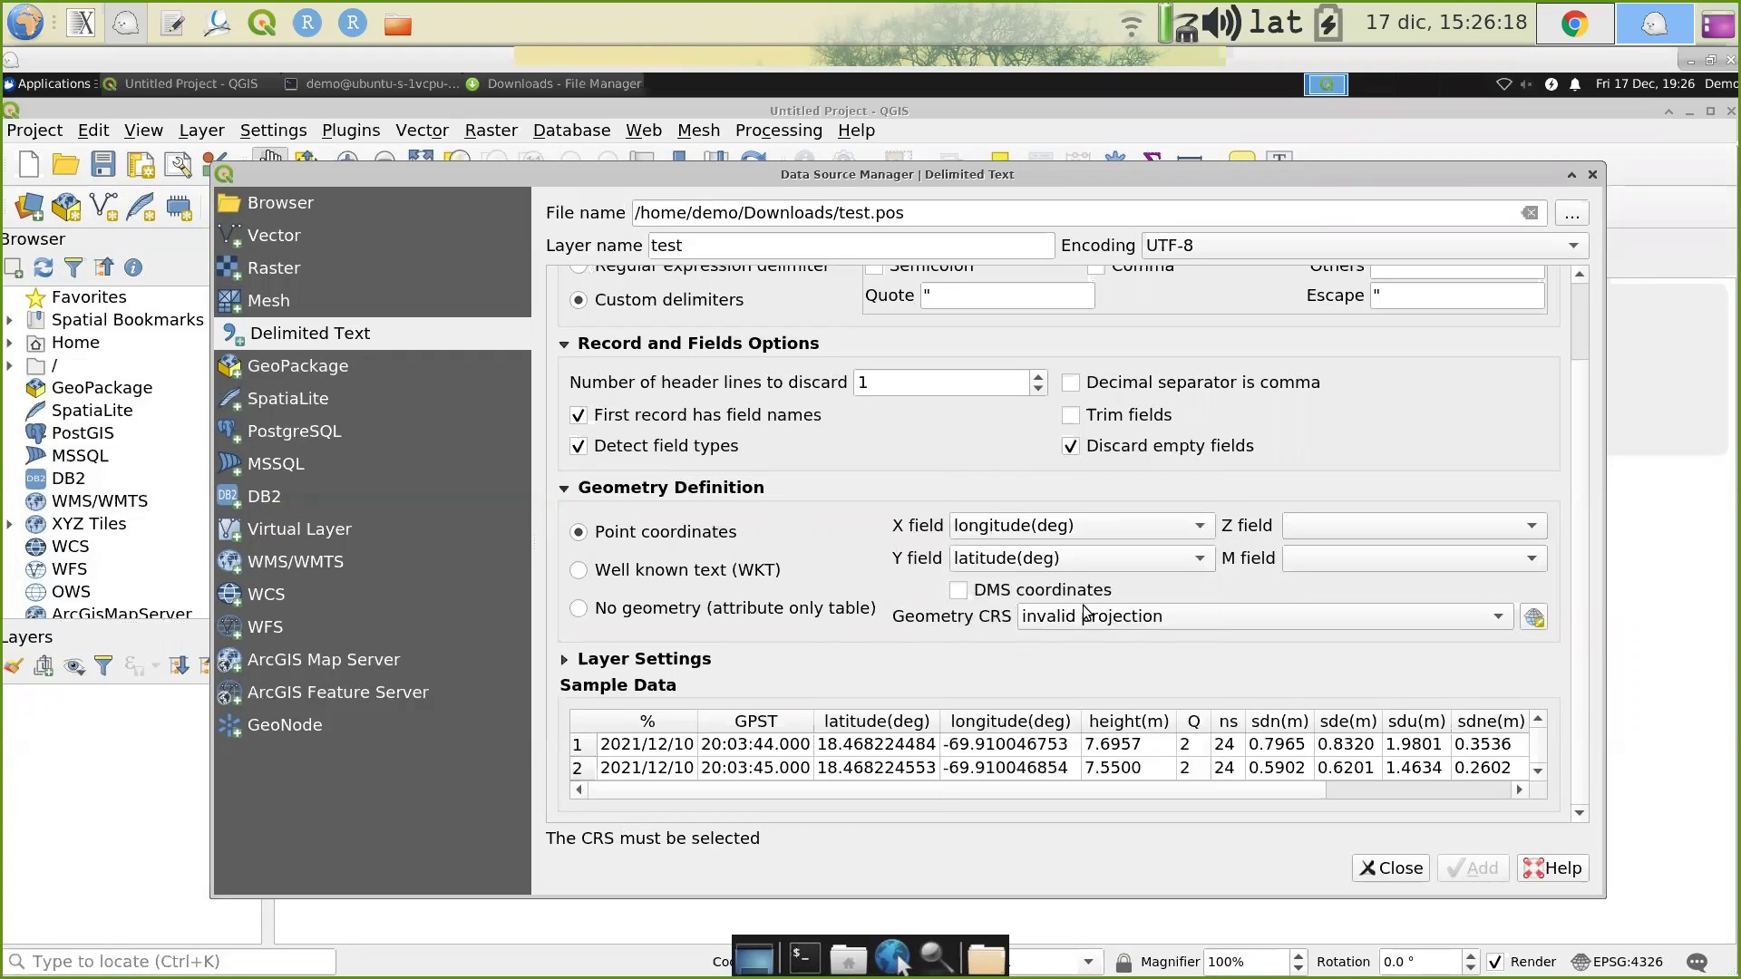
left_click(1211, 614)
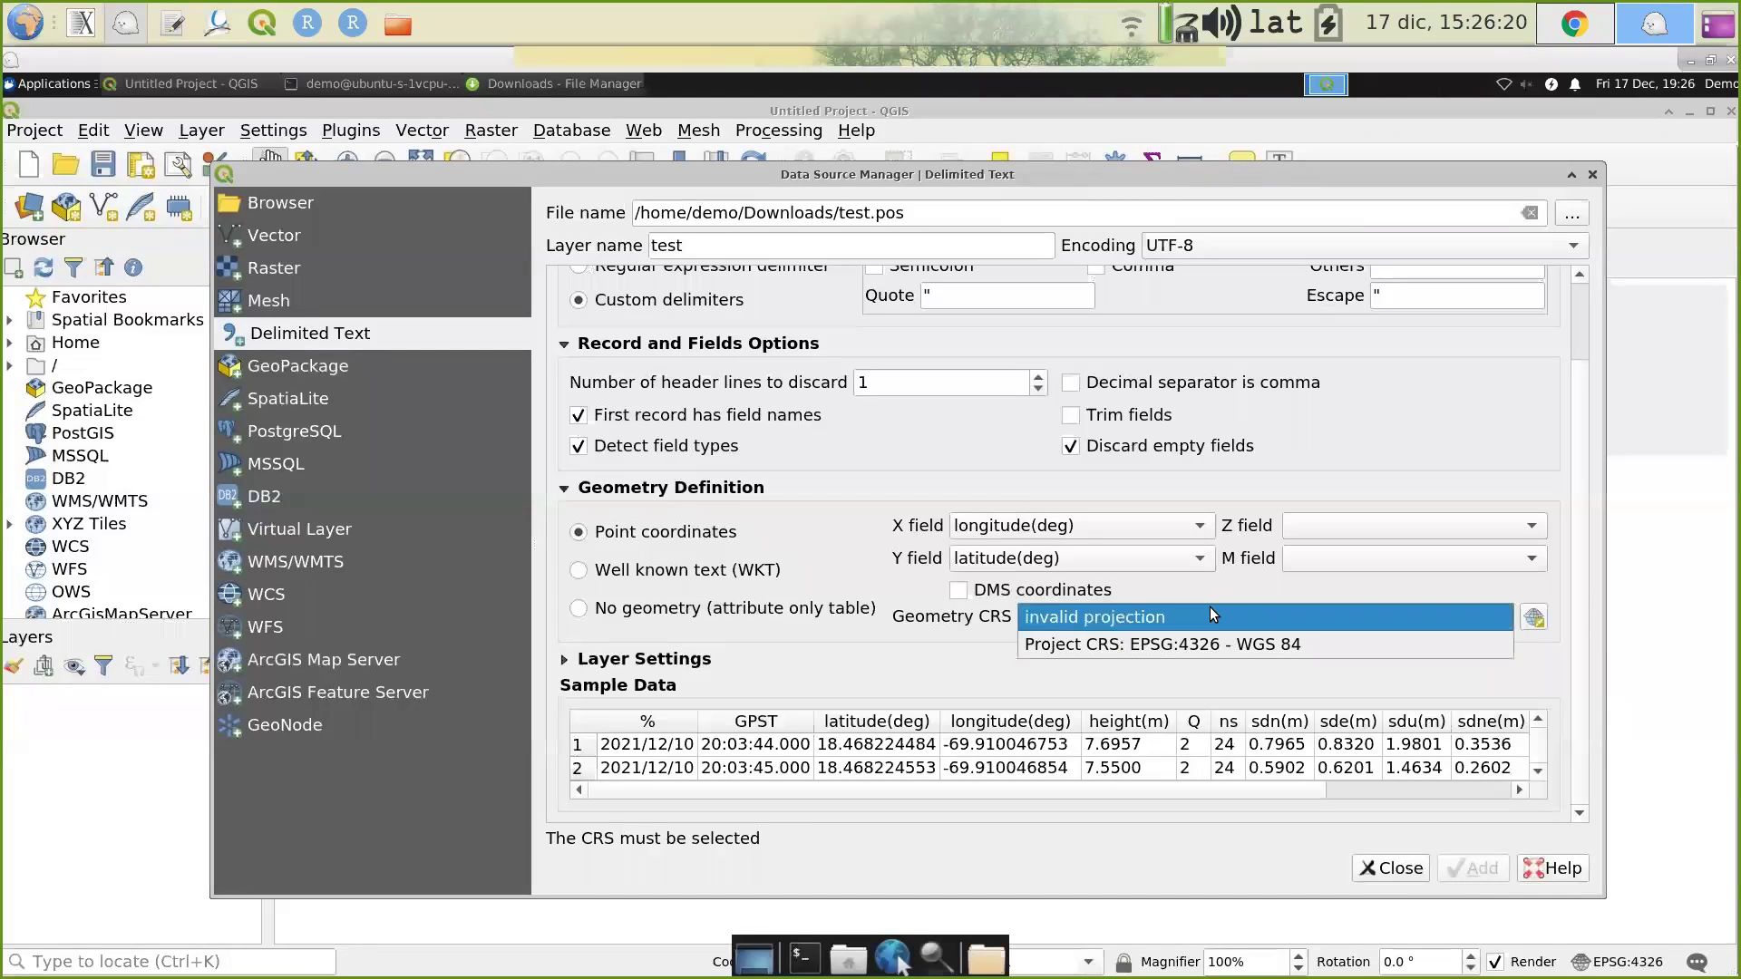
left_click(1204, 643)
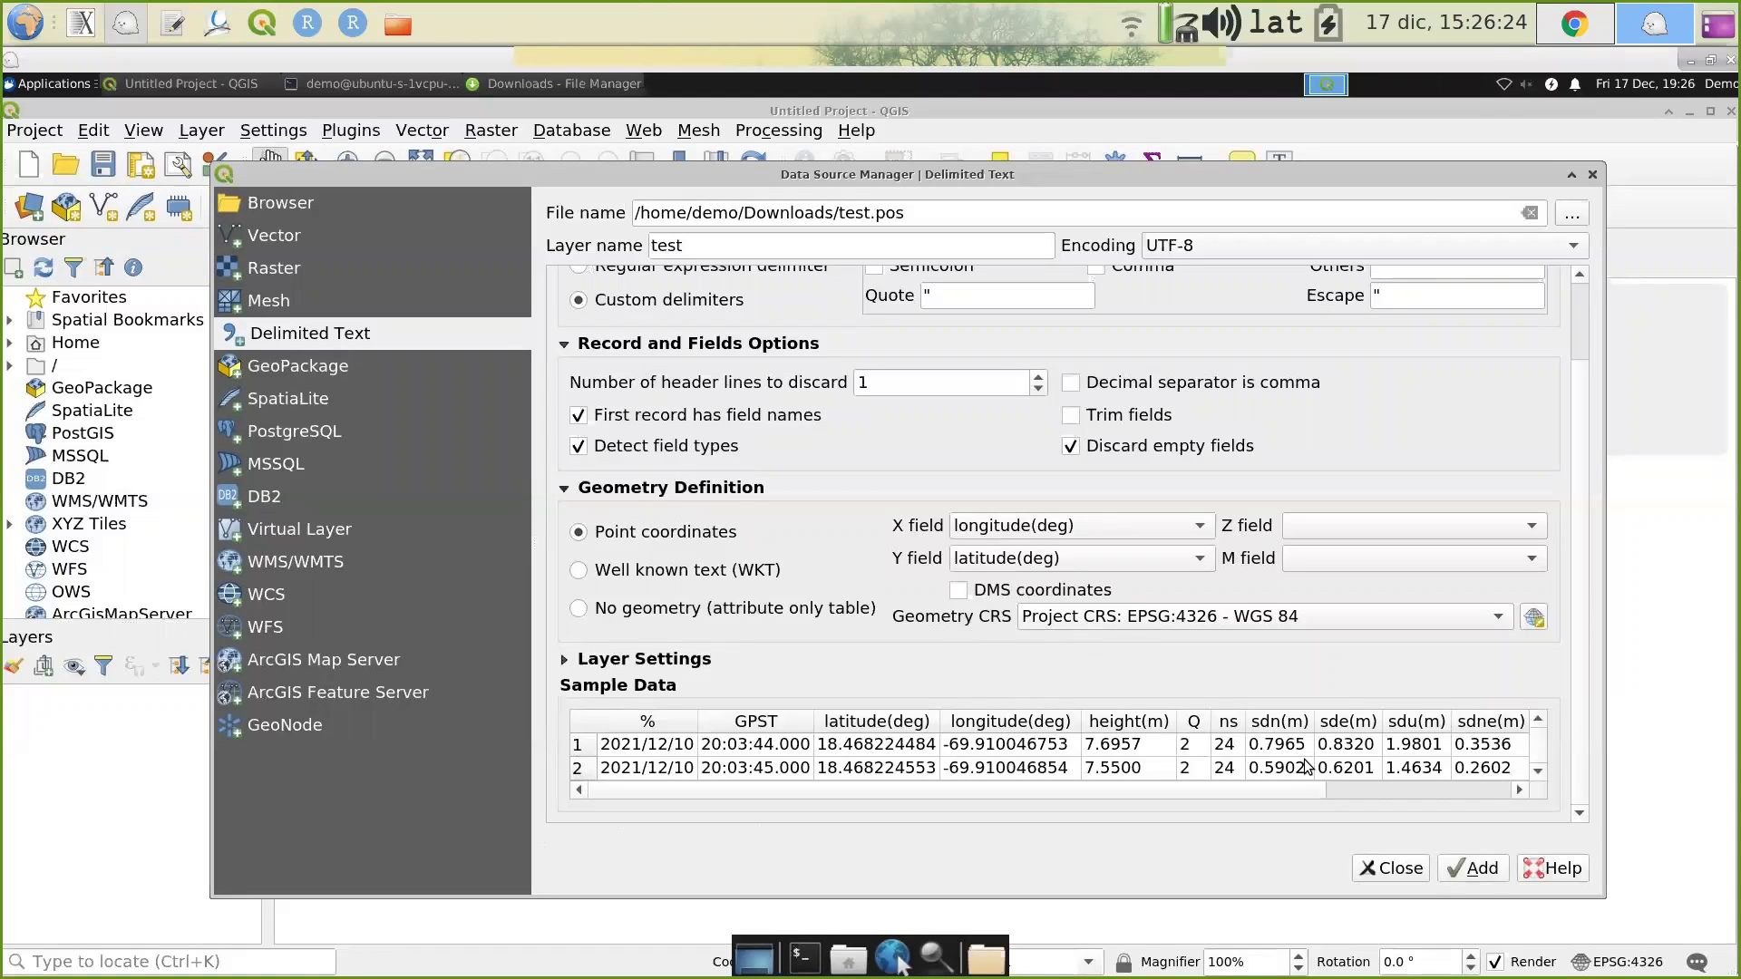
left_click(1469, 871)
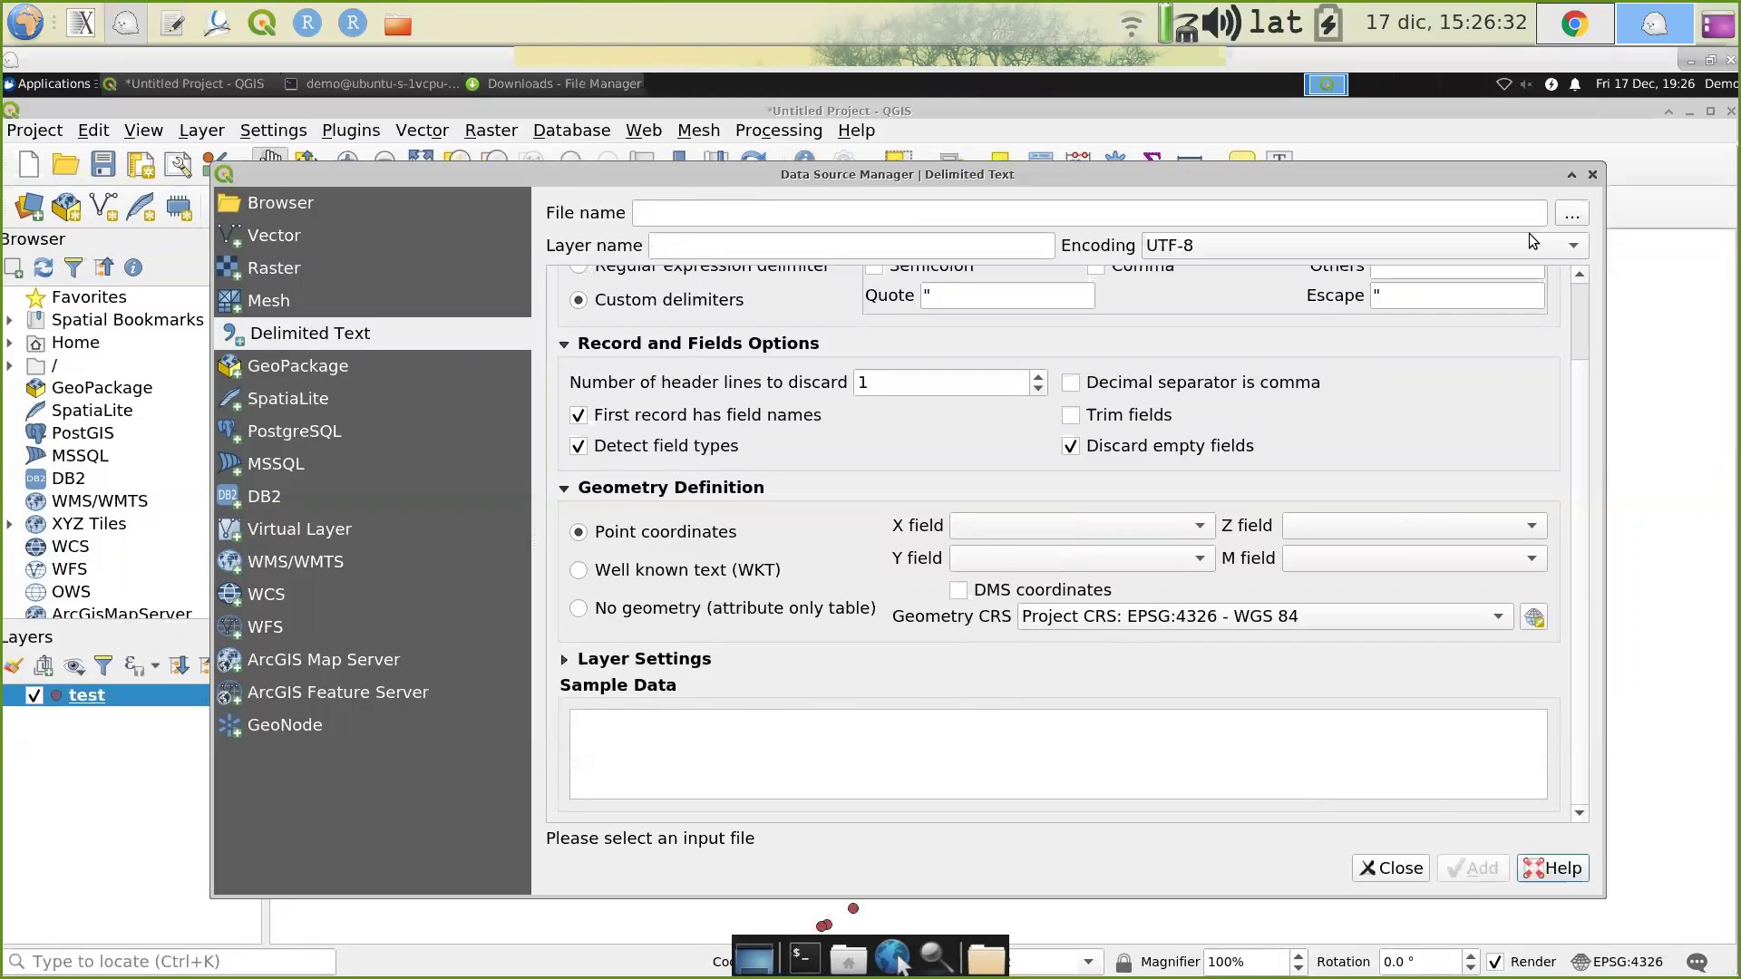
key("Escape")
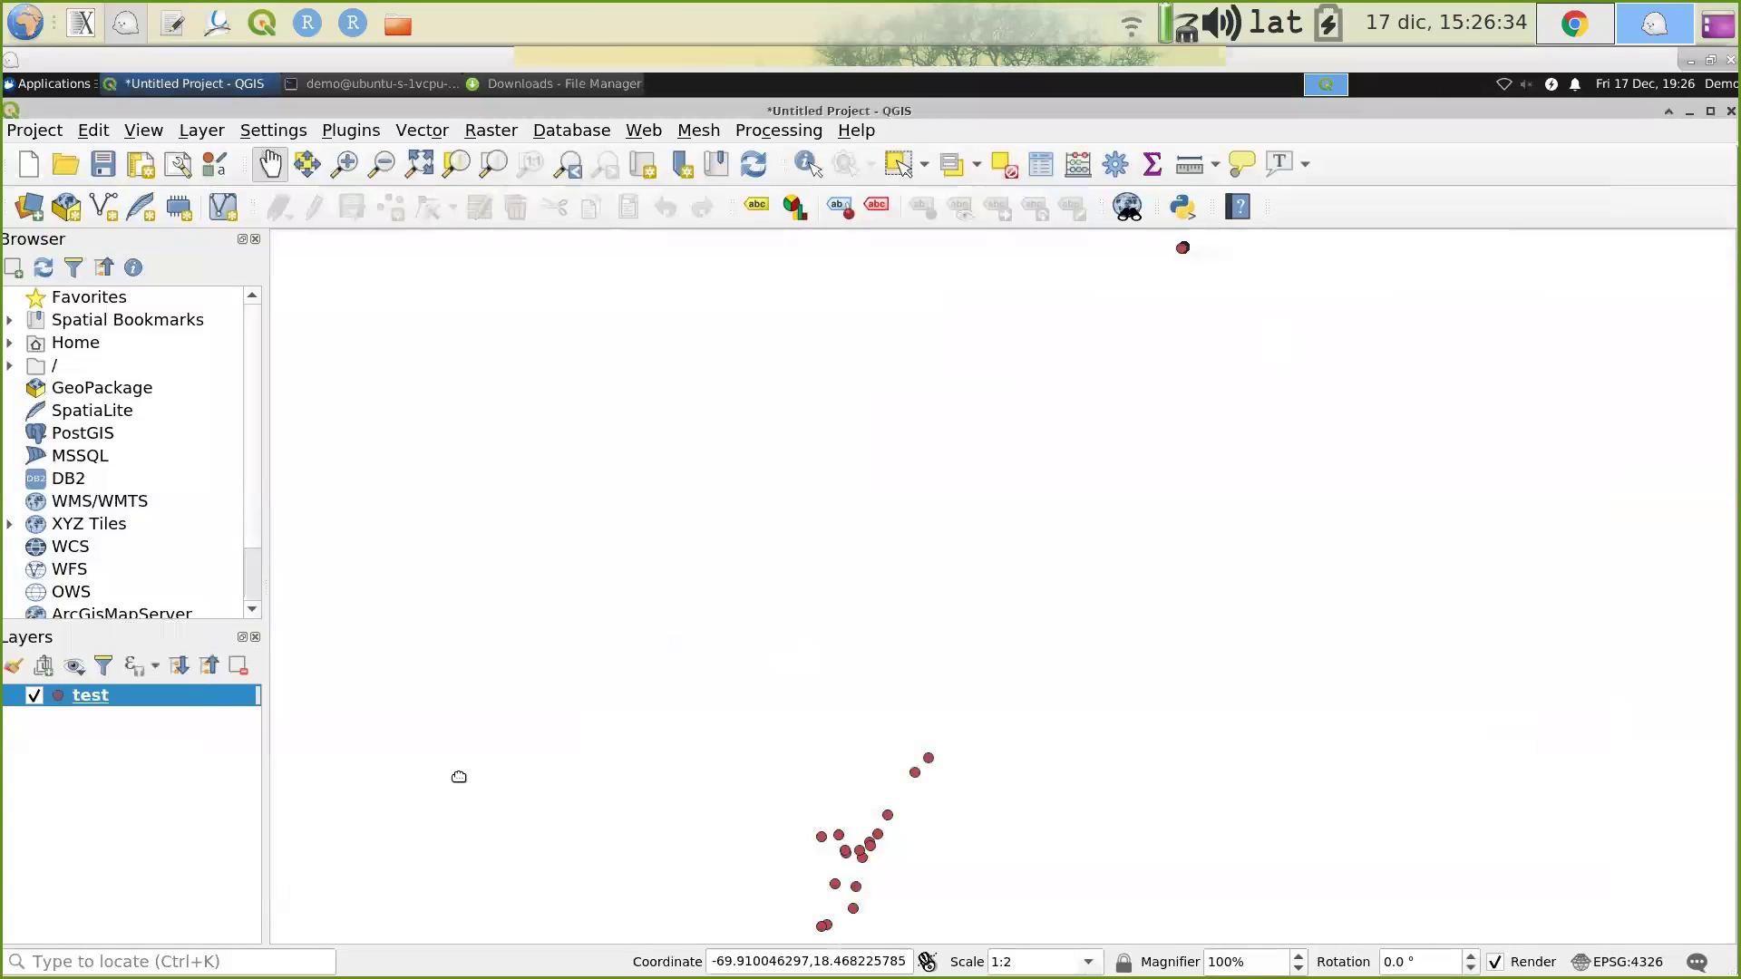
Zoom the map to the test layer and dock the Layers panel above the Browser panel.
right_click(133, 695)
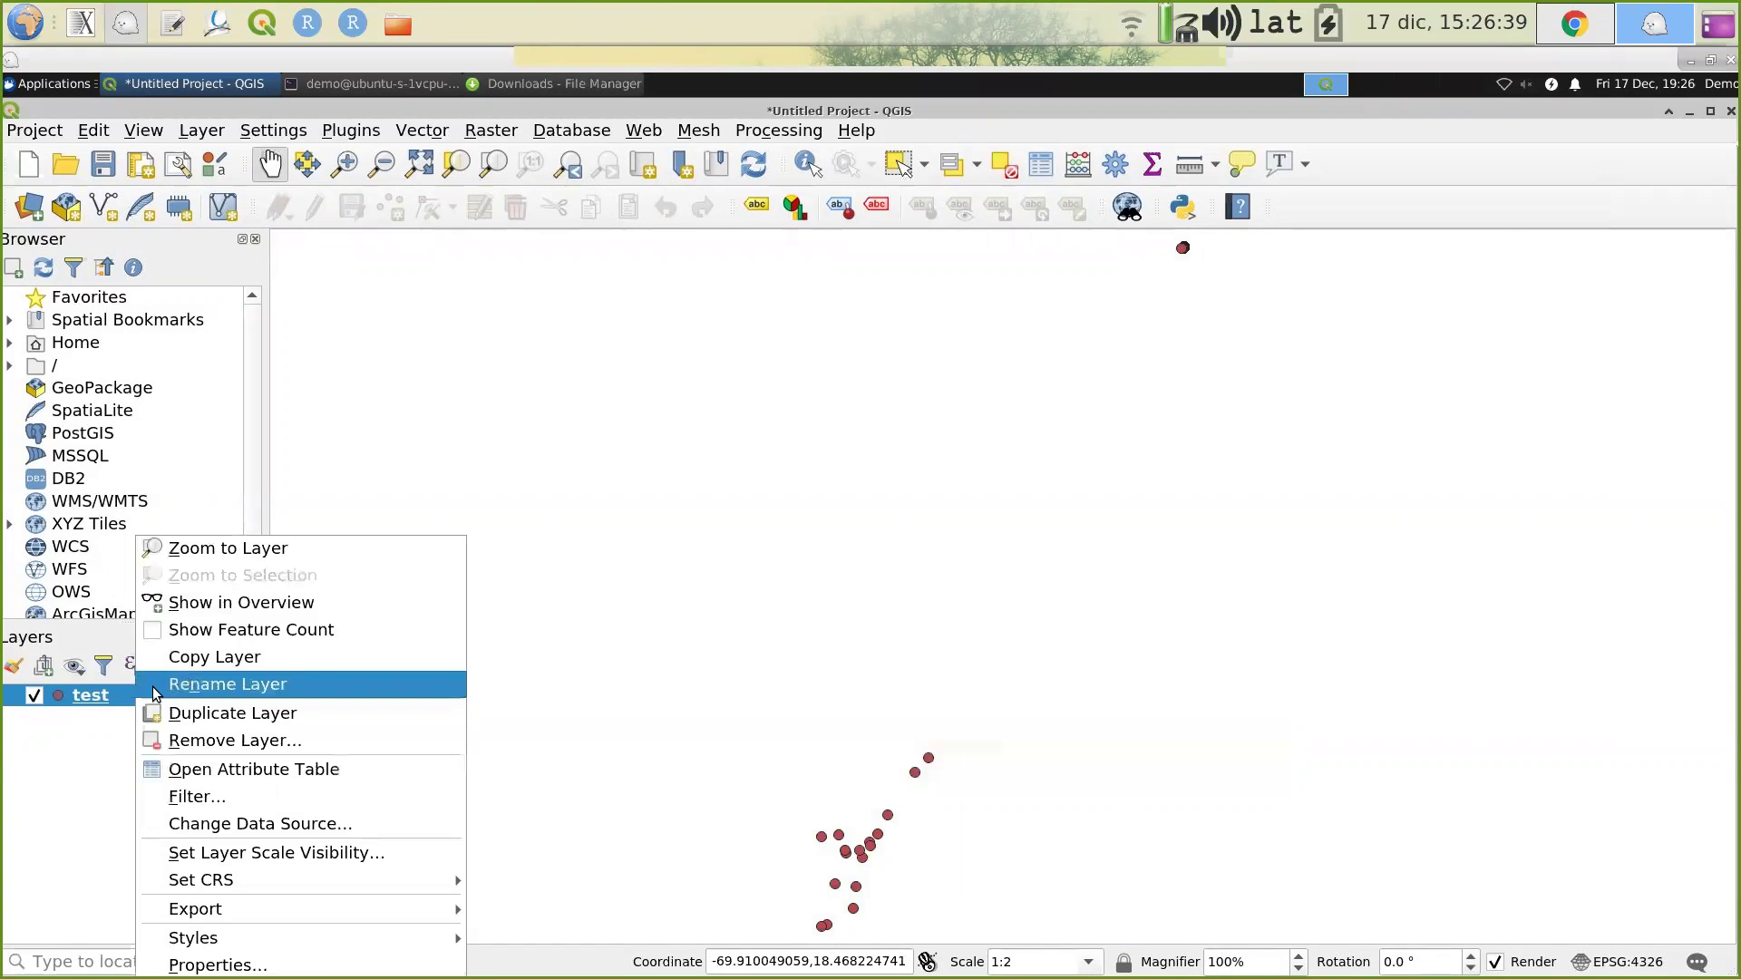
left_click(223, 559)
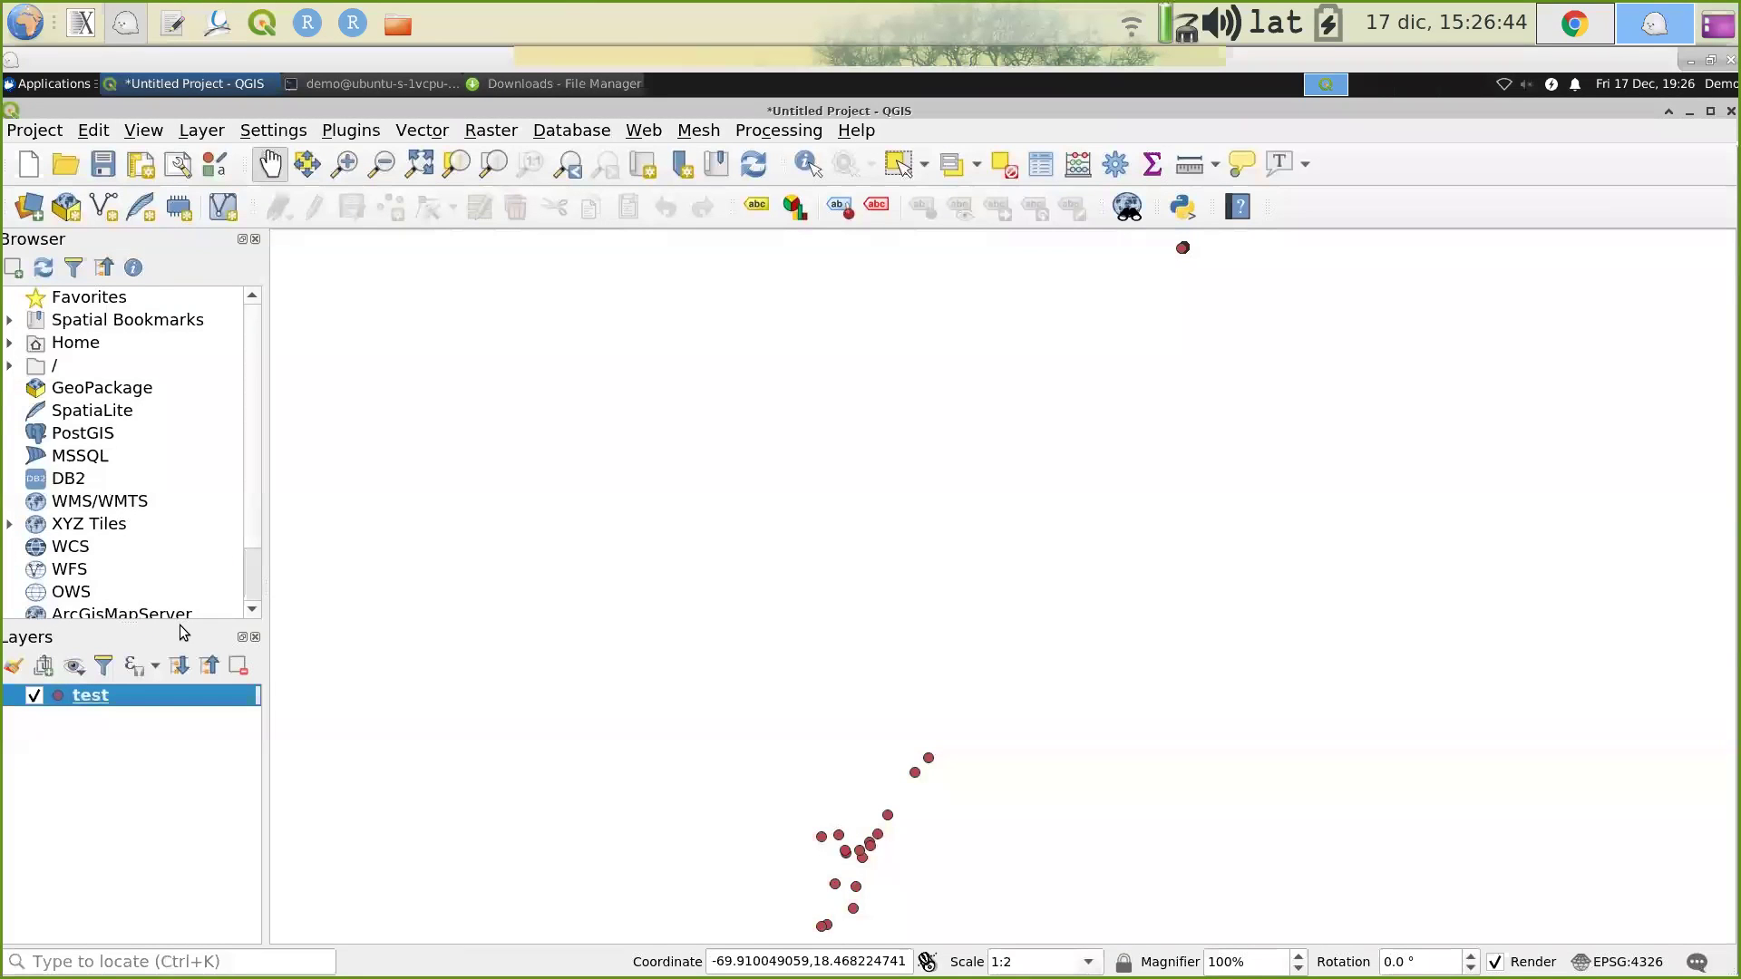
left_click_drag(184, 634, 185, 248)
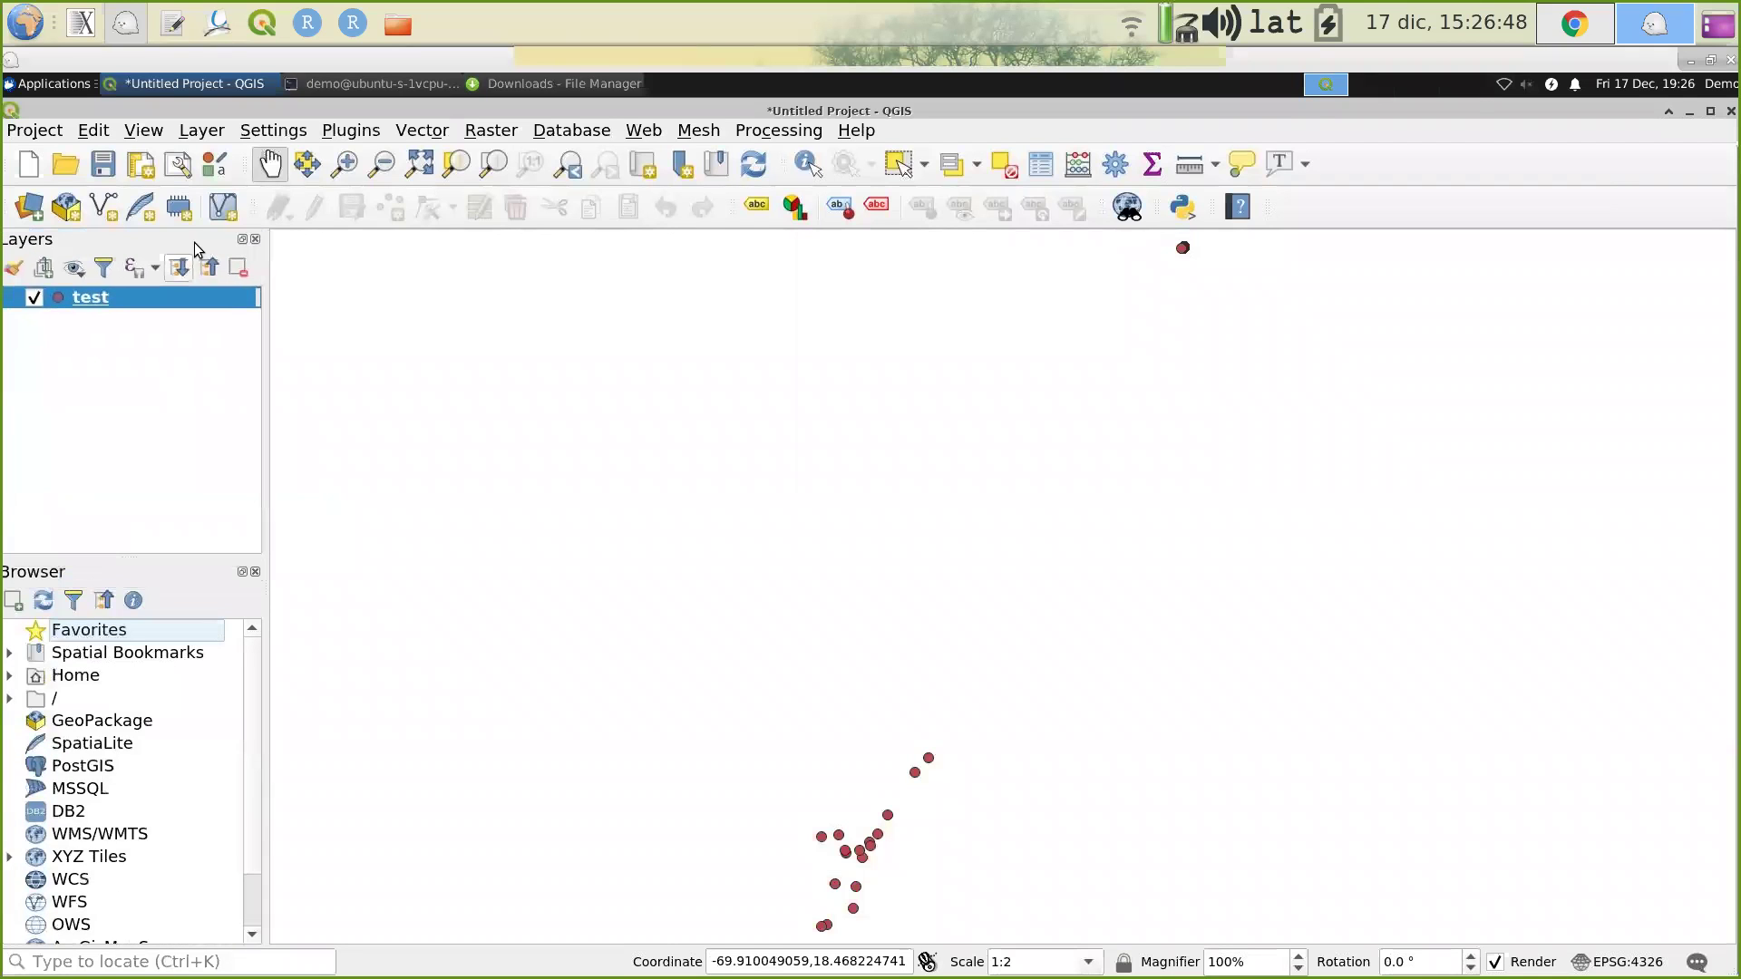
Start saving the project, trying the .qgs format before reverting to .qgz.
left_click(647, 136)
left_click(648, 136)
left_click(105, 163)
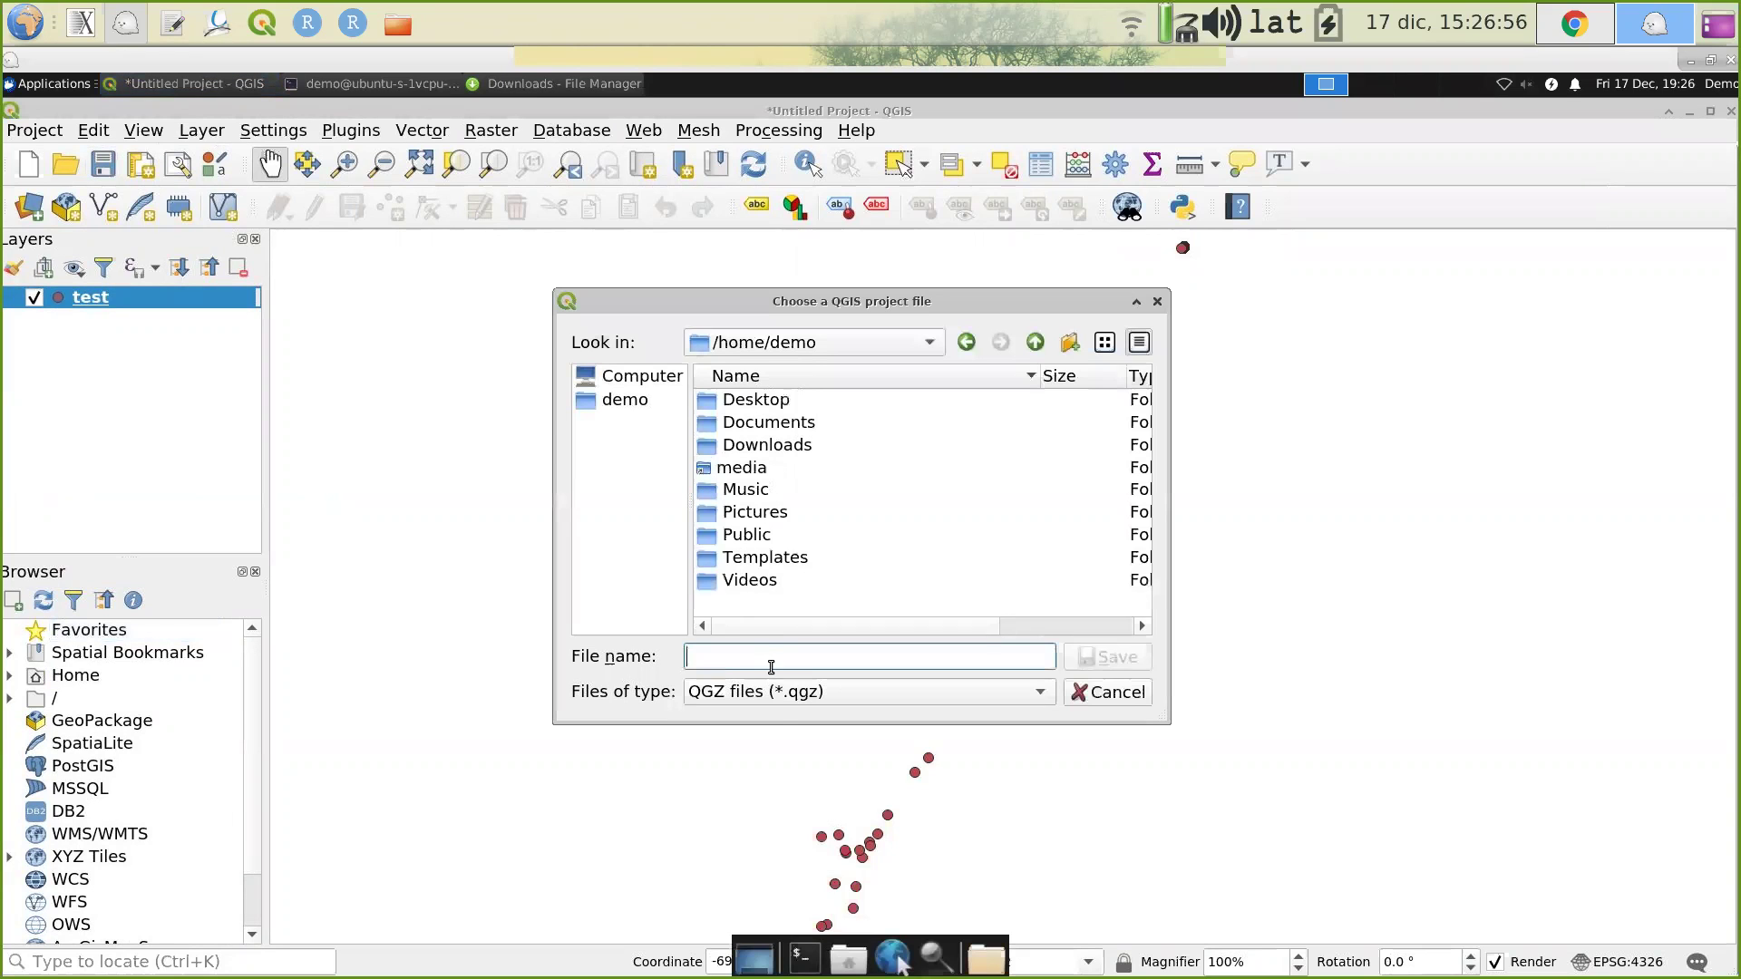
left_click(777, 704)
left_click(777, 725)
left_click(769, 695)
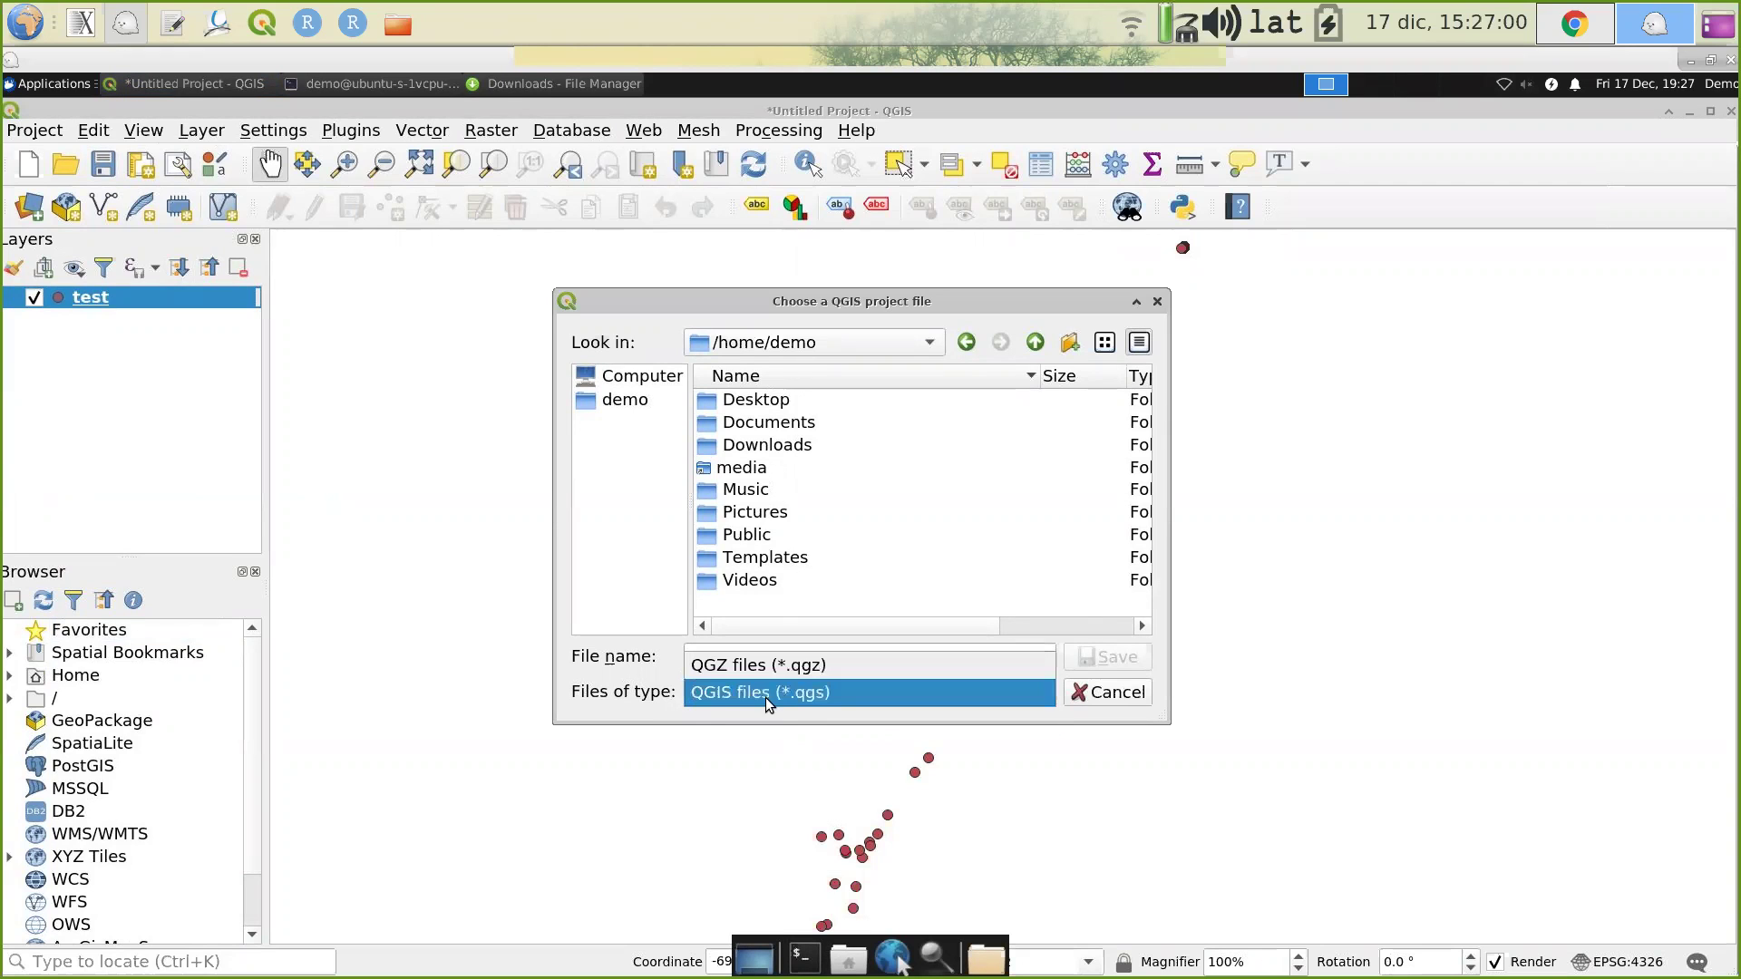
left_click(768, 669)
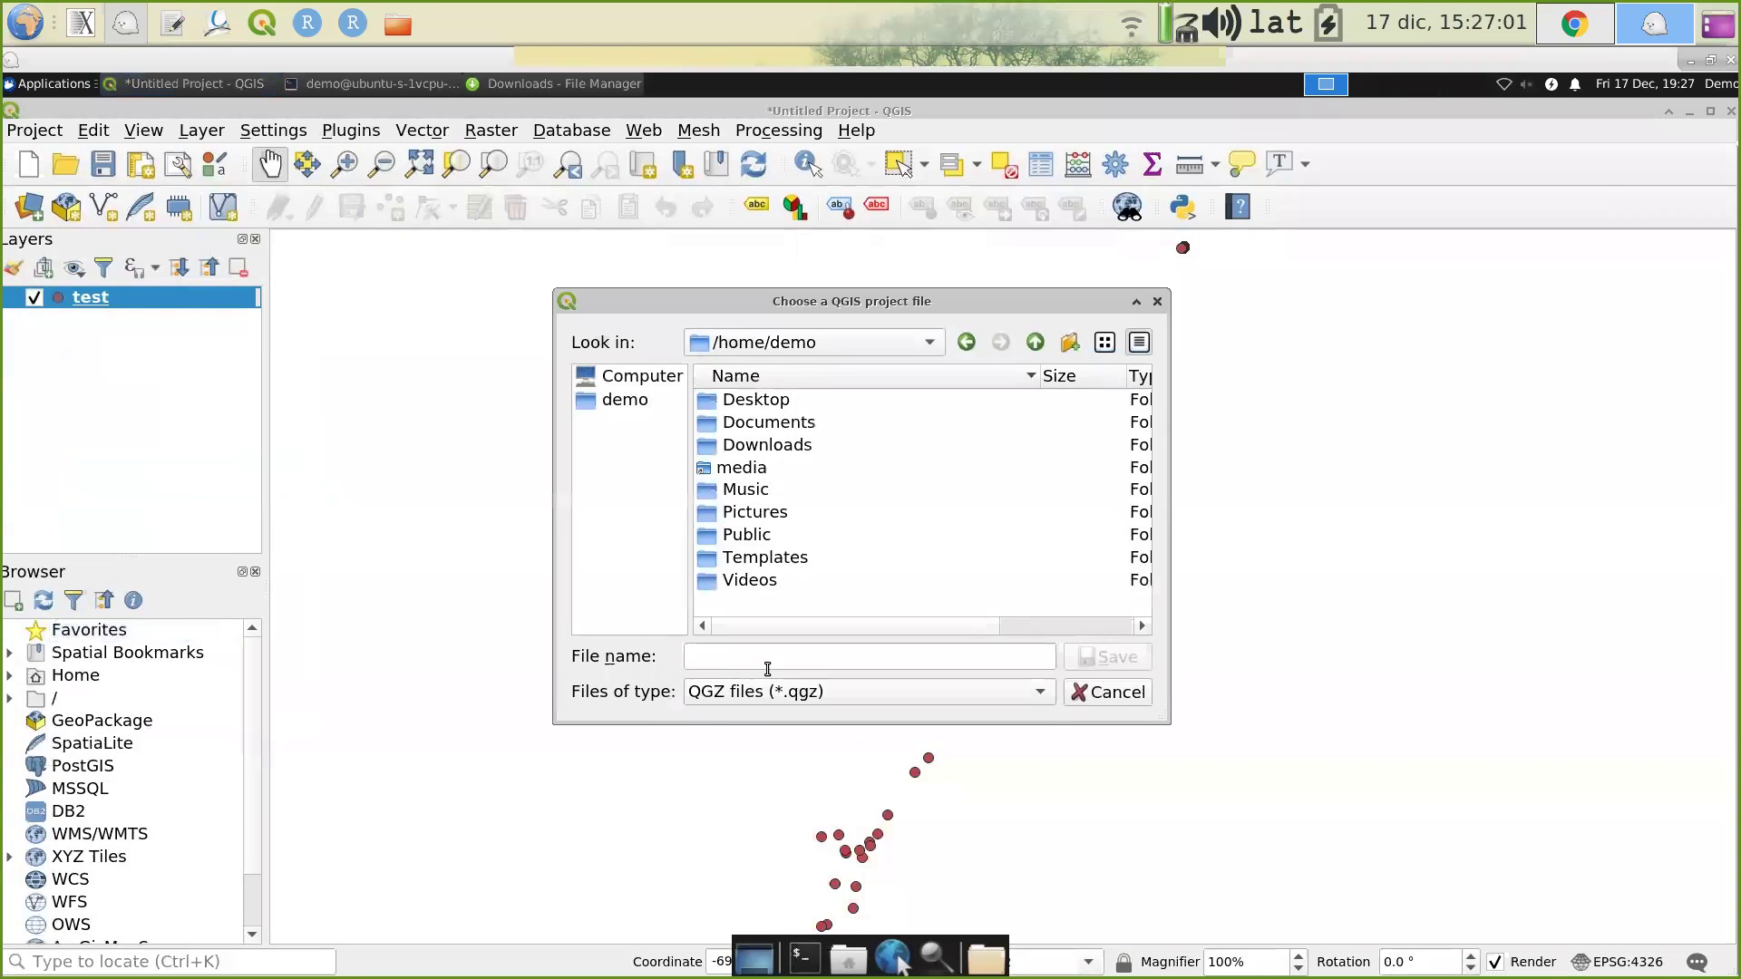
Save the project as test in the Downloads folder.
double_click(777, 446)
left_click(755, 656)
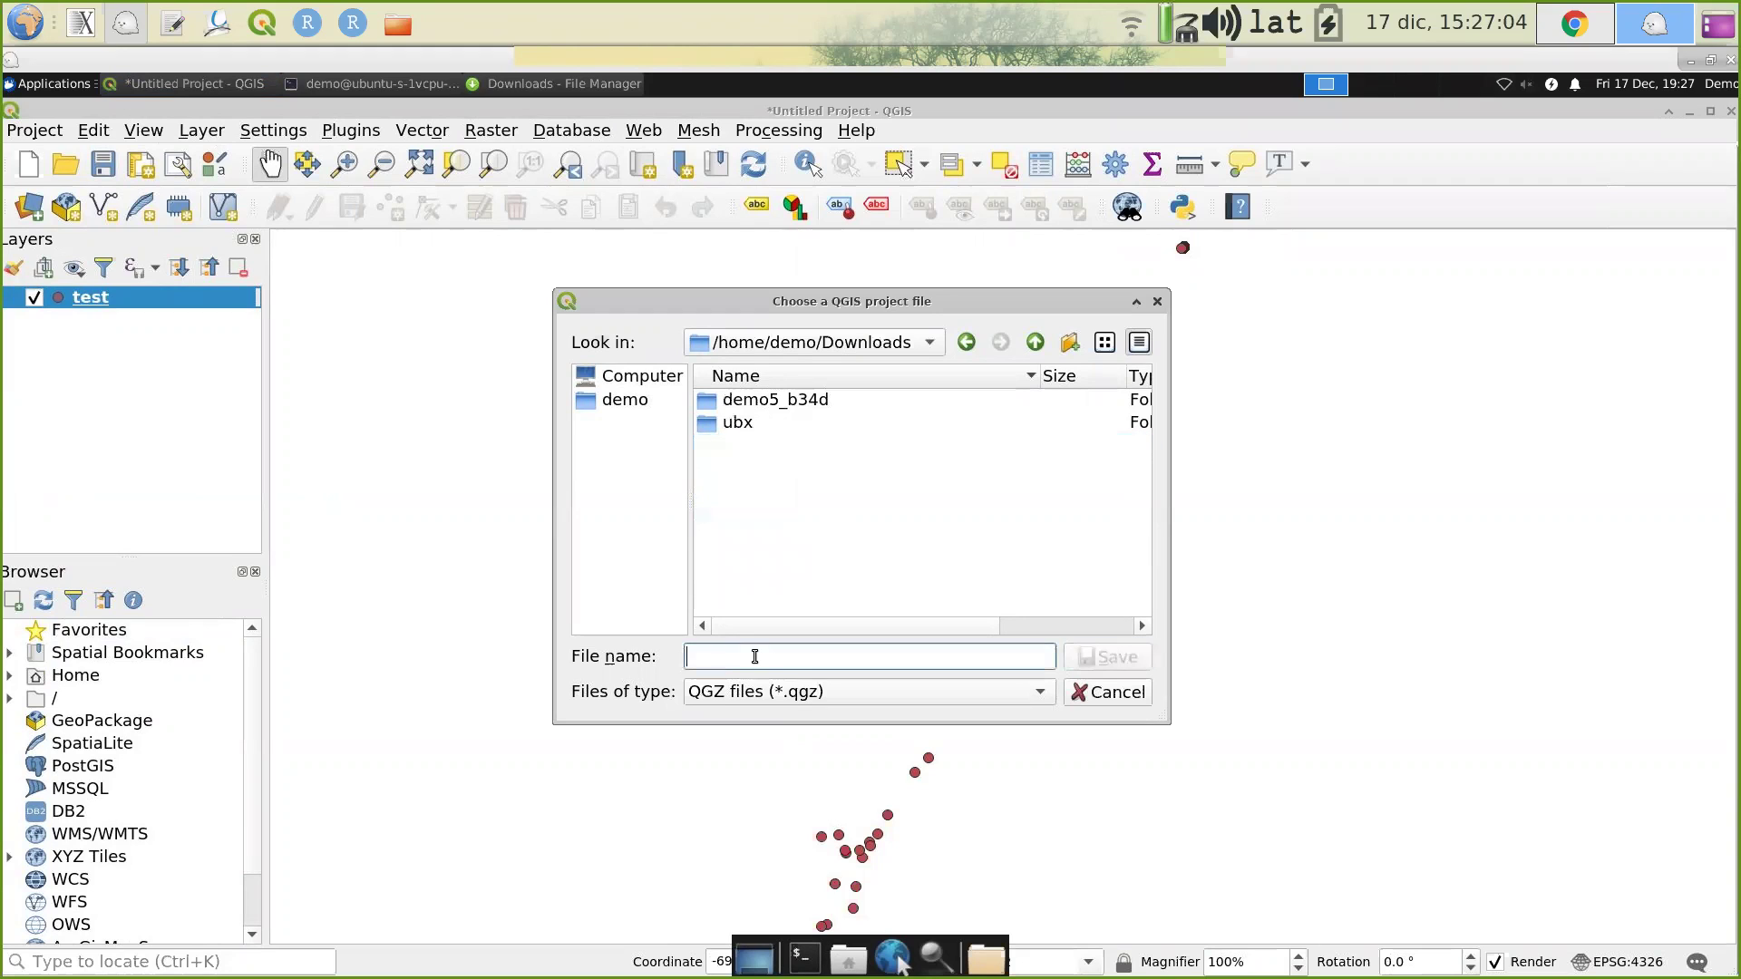
type("test")
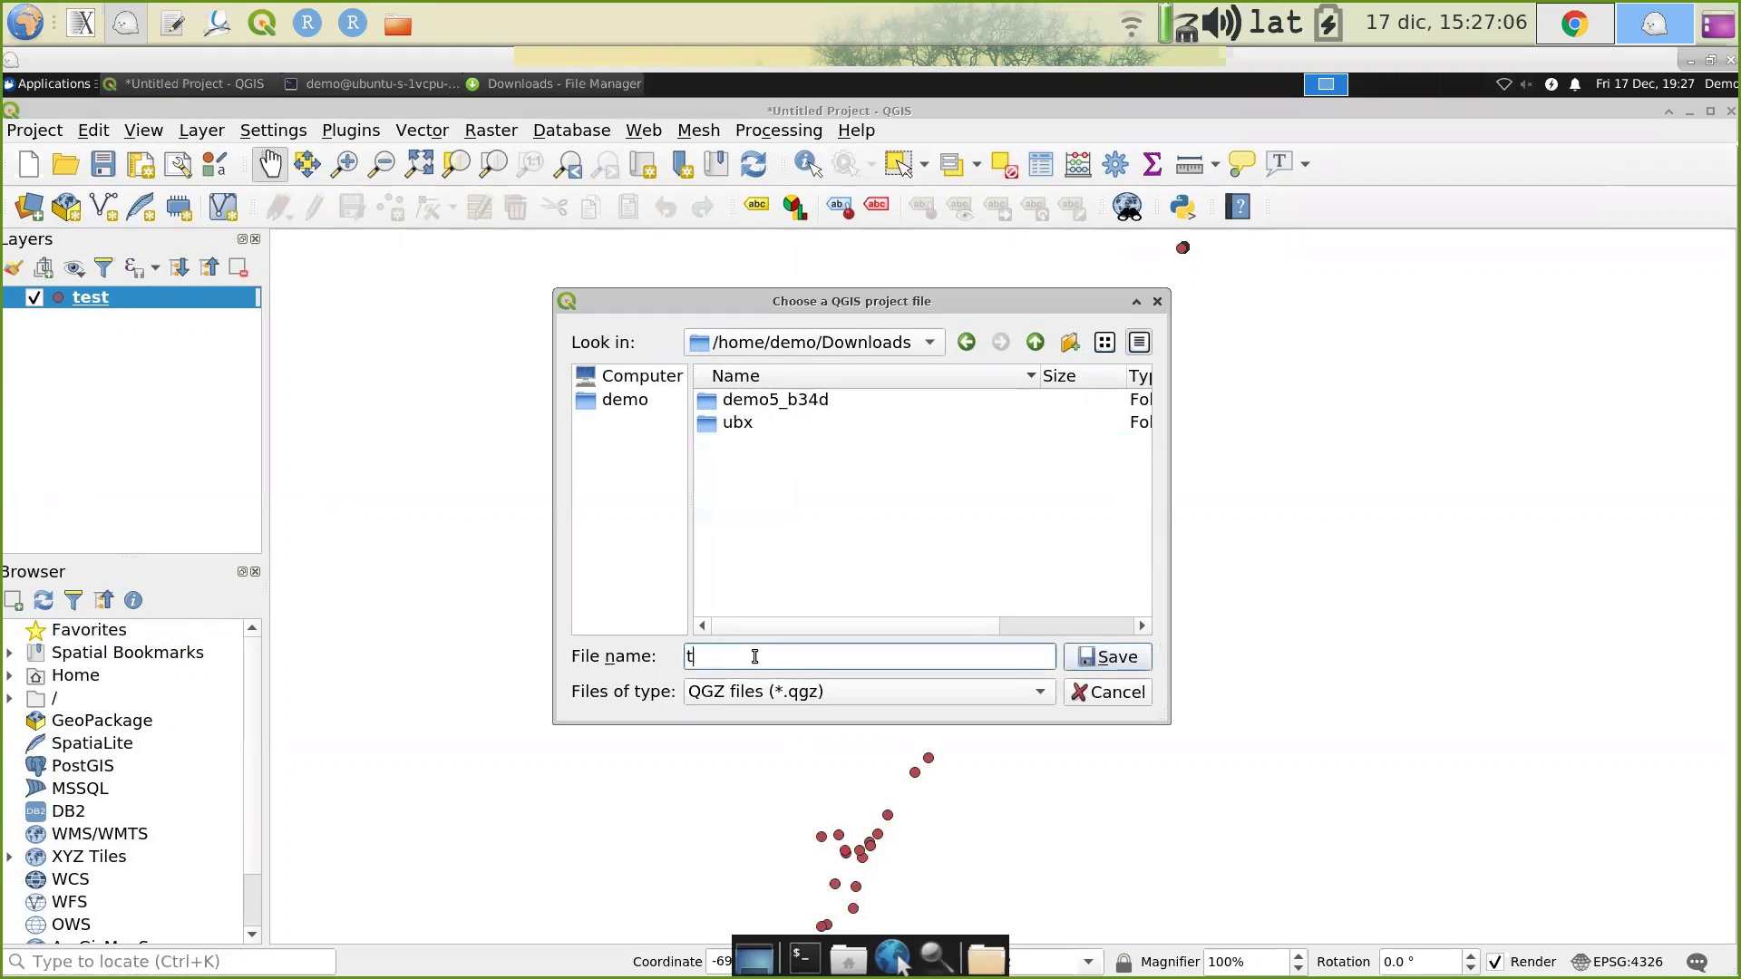
key("Return")
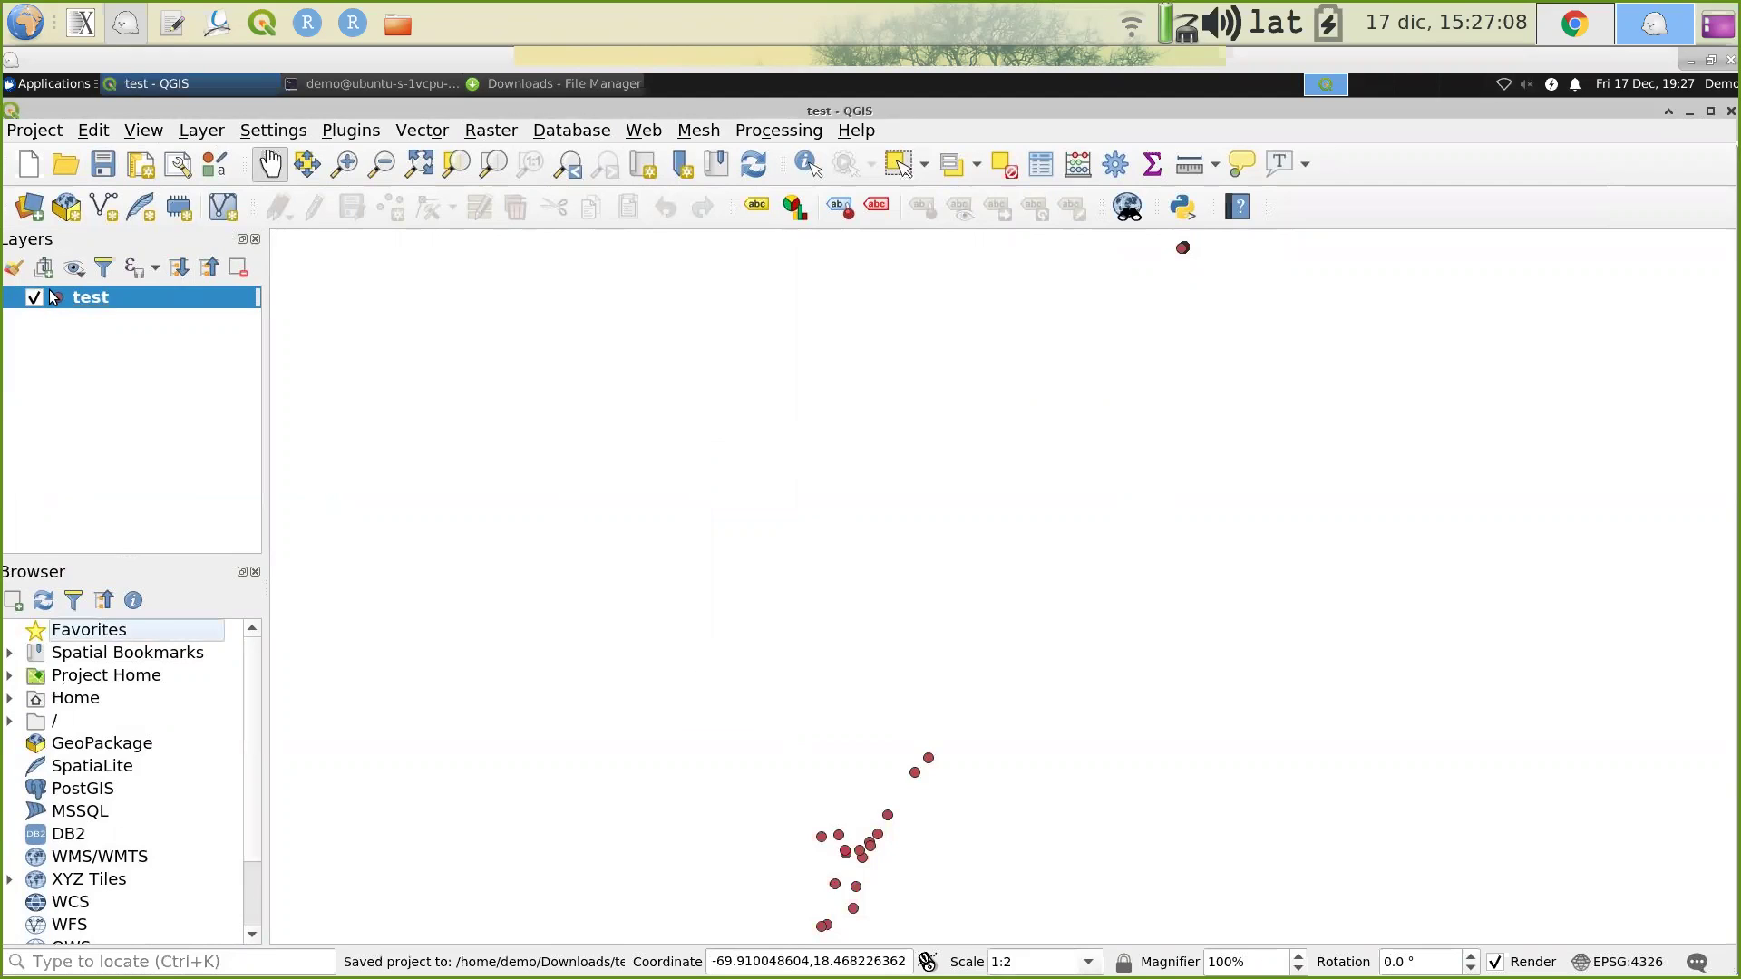
left_click(651, 130)
left_click(719, 145)
left_click(778, 130)
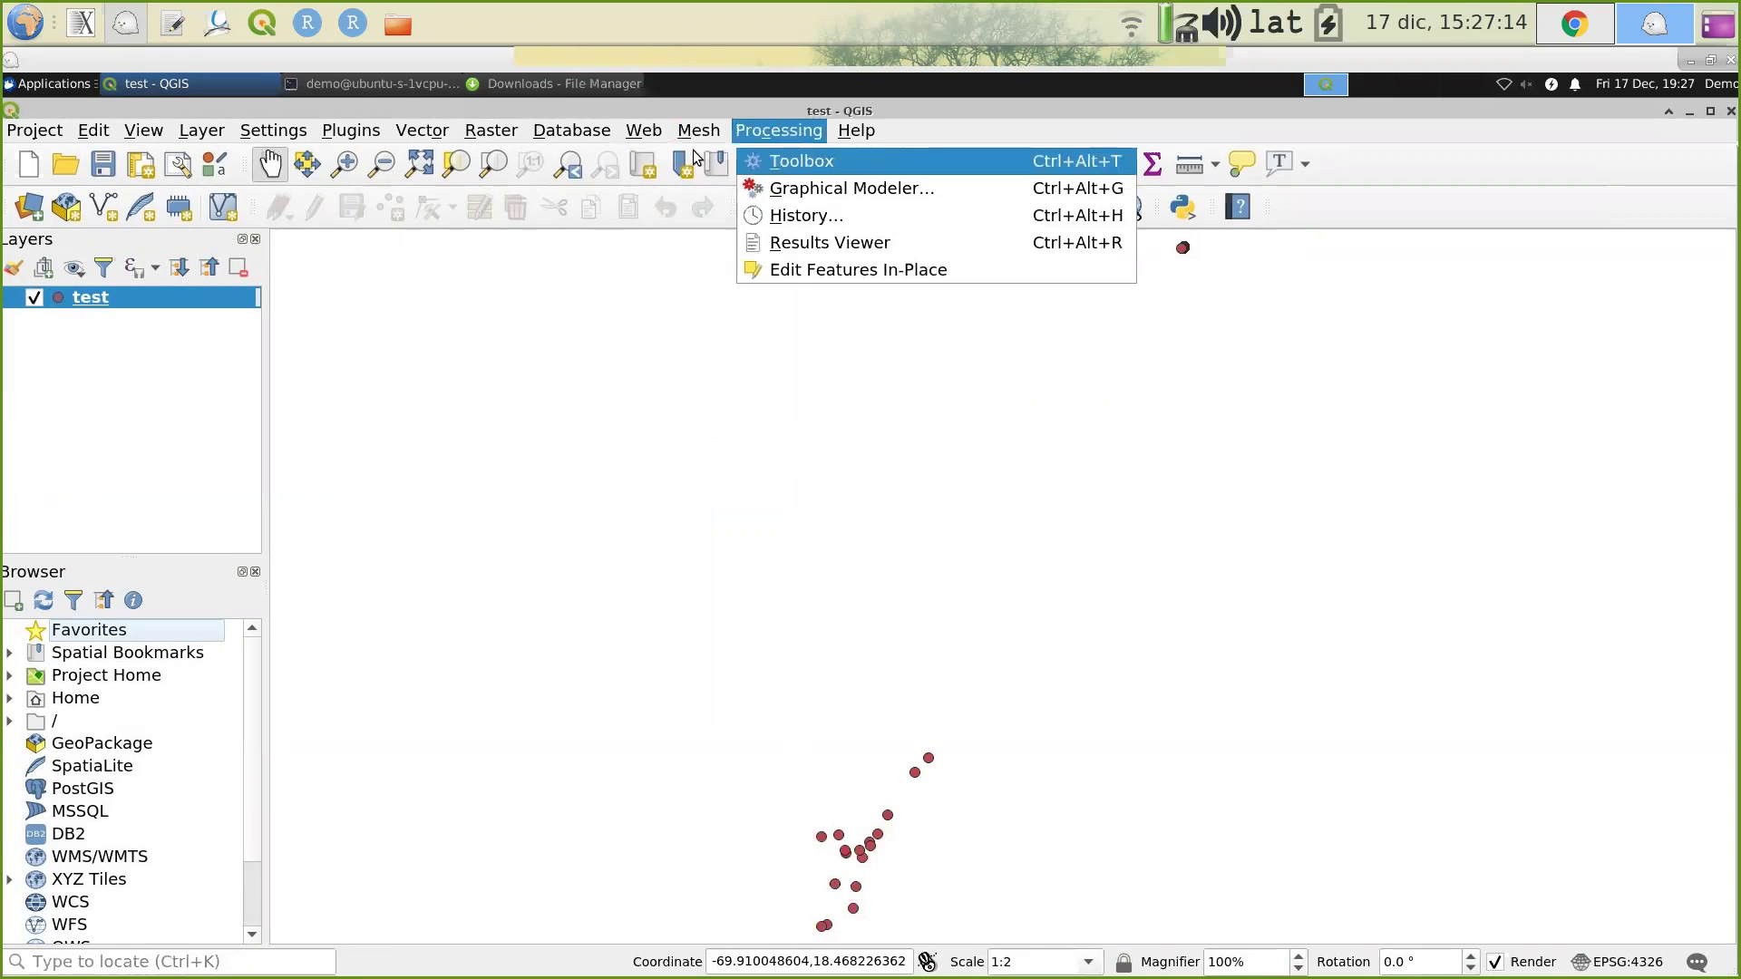
left_click(778, 130)
left_click(585, 133)
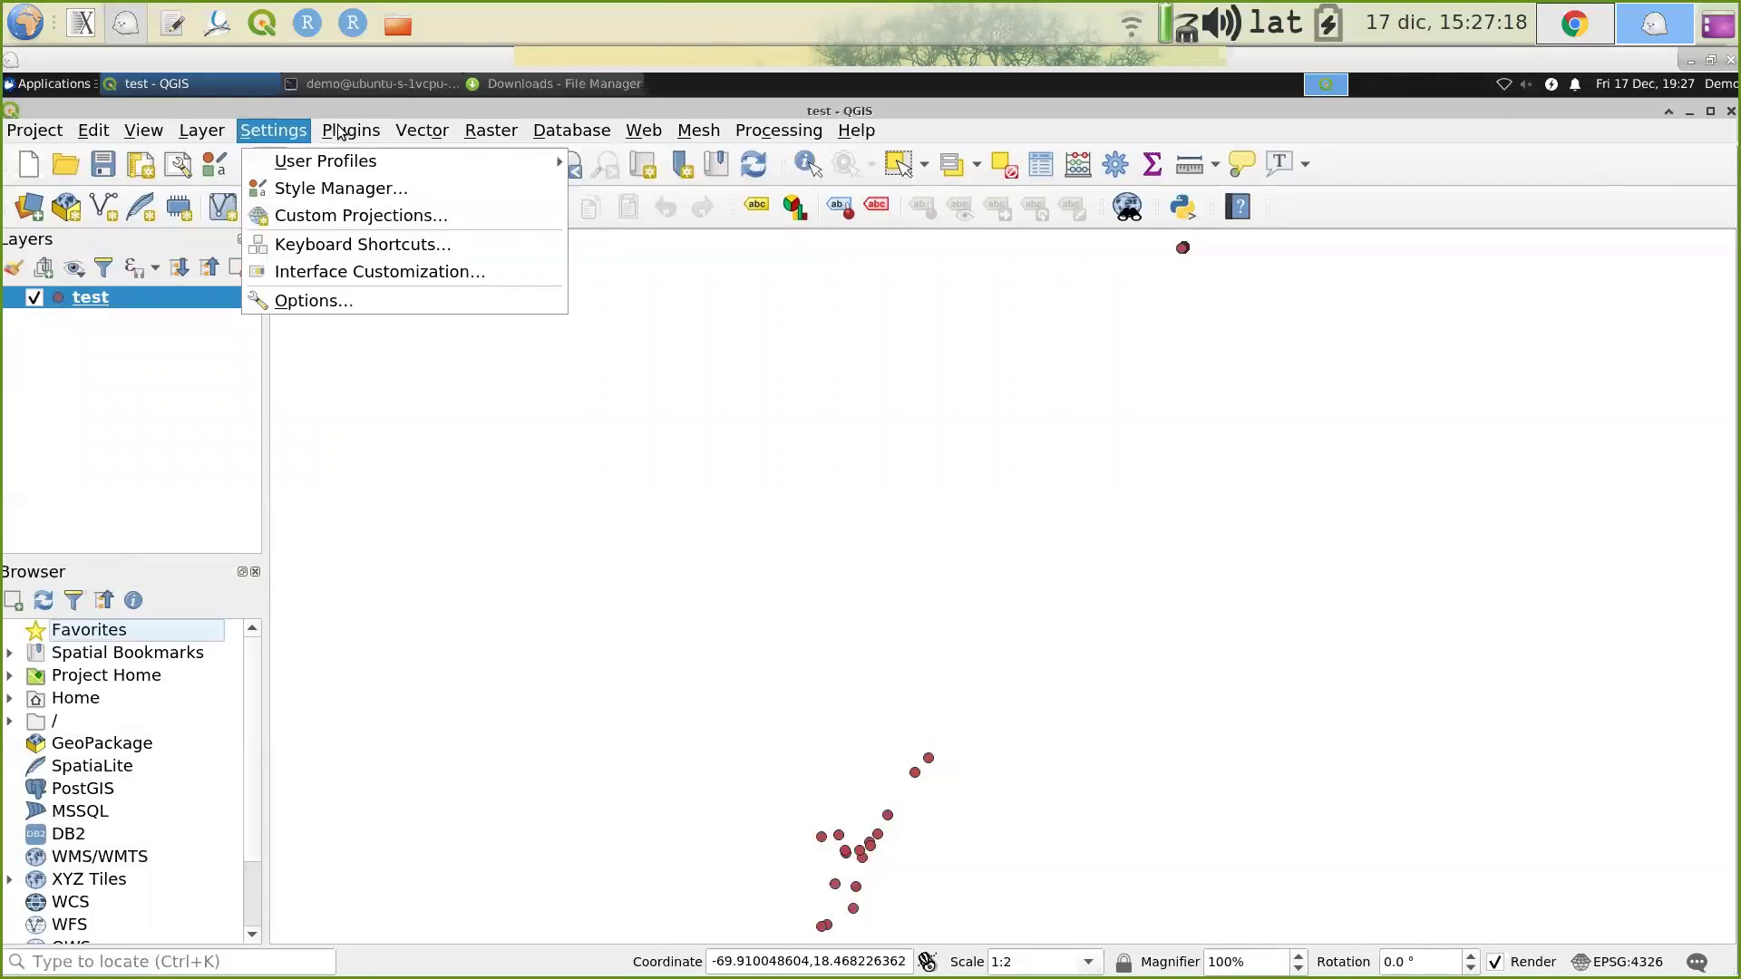
Search the plugin manager for 'qms' and install the QuickMapServices plugin.
mouse_move(349, 131)
left_click(365, 163)
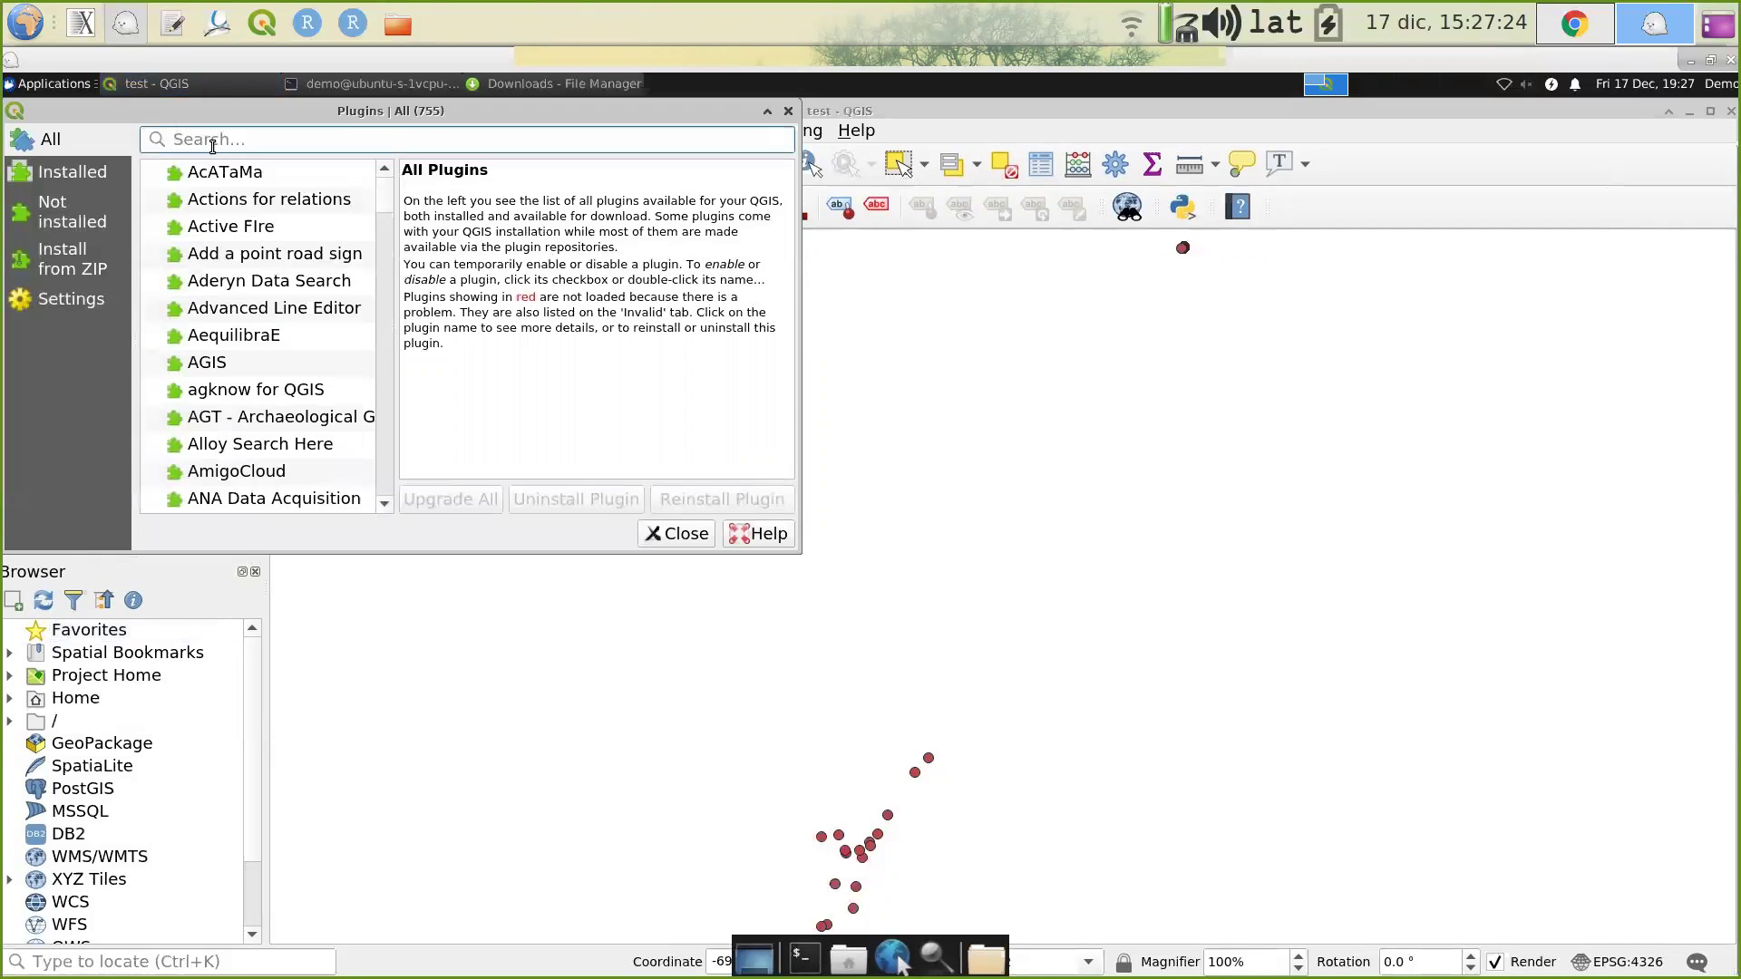
type("quick")
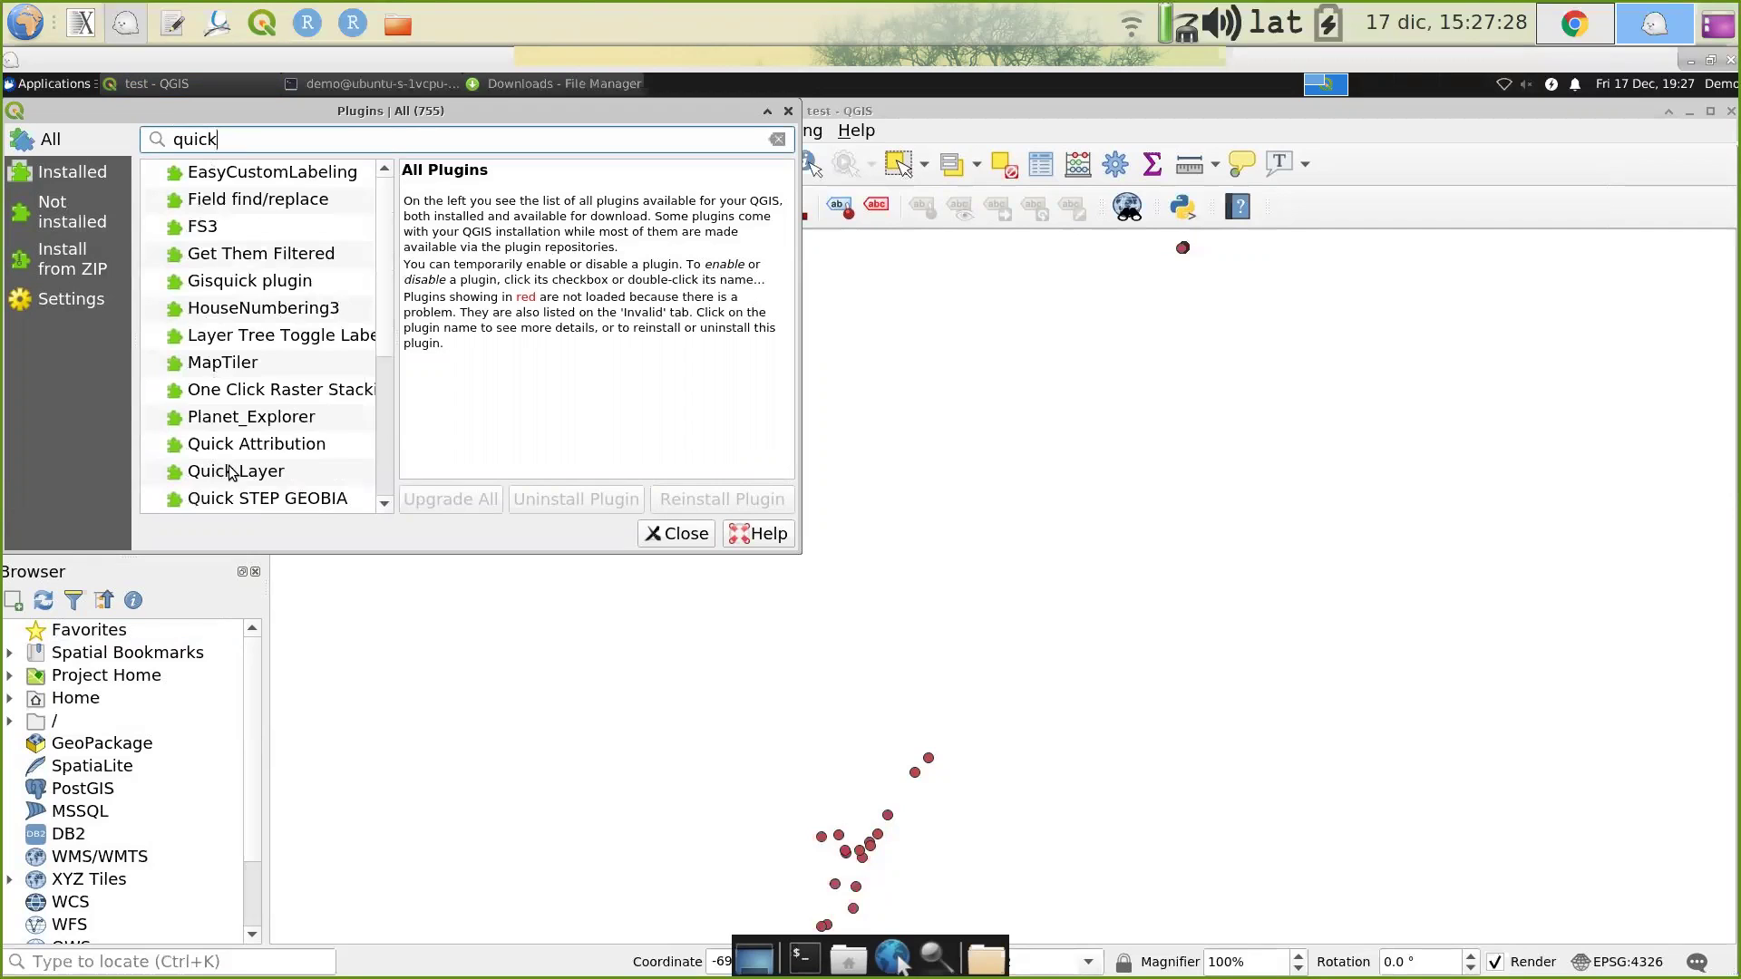
left_click(383, 476)
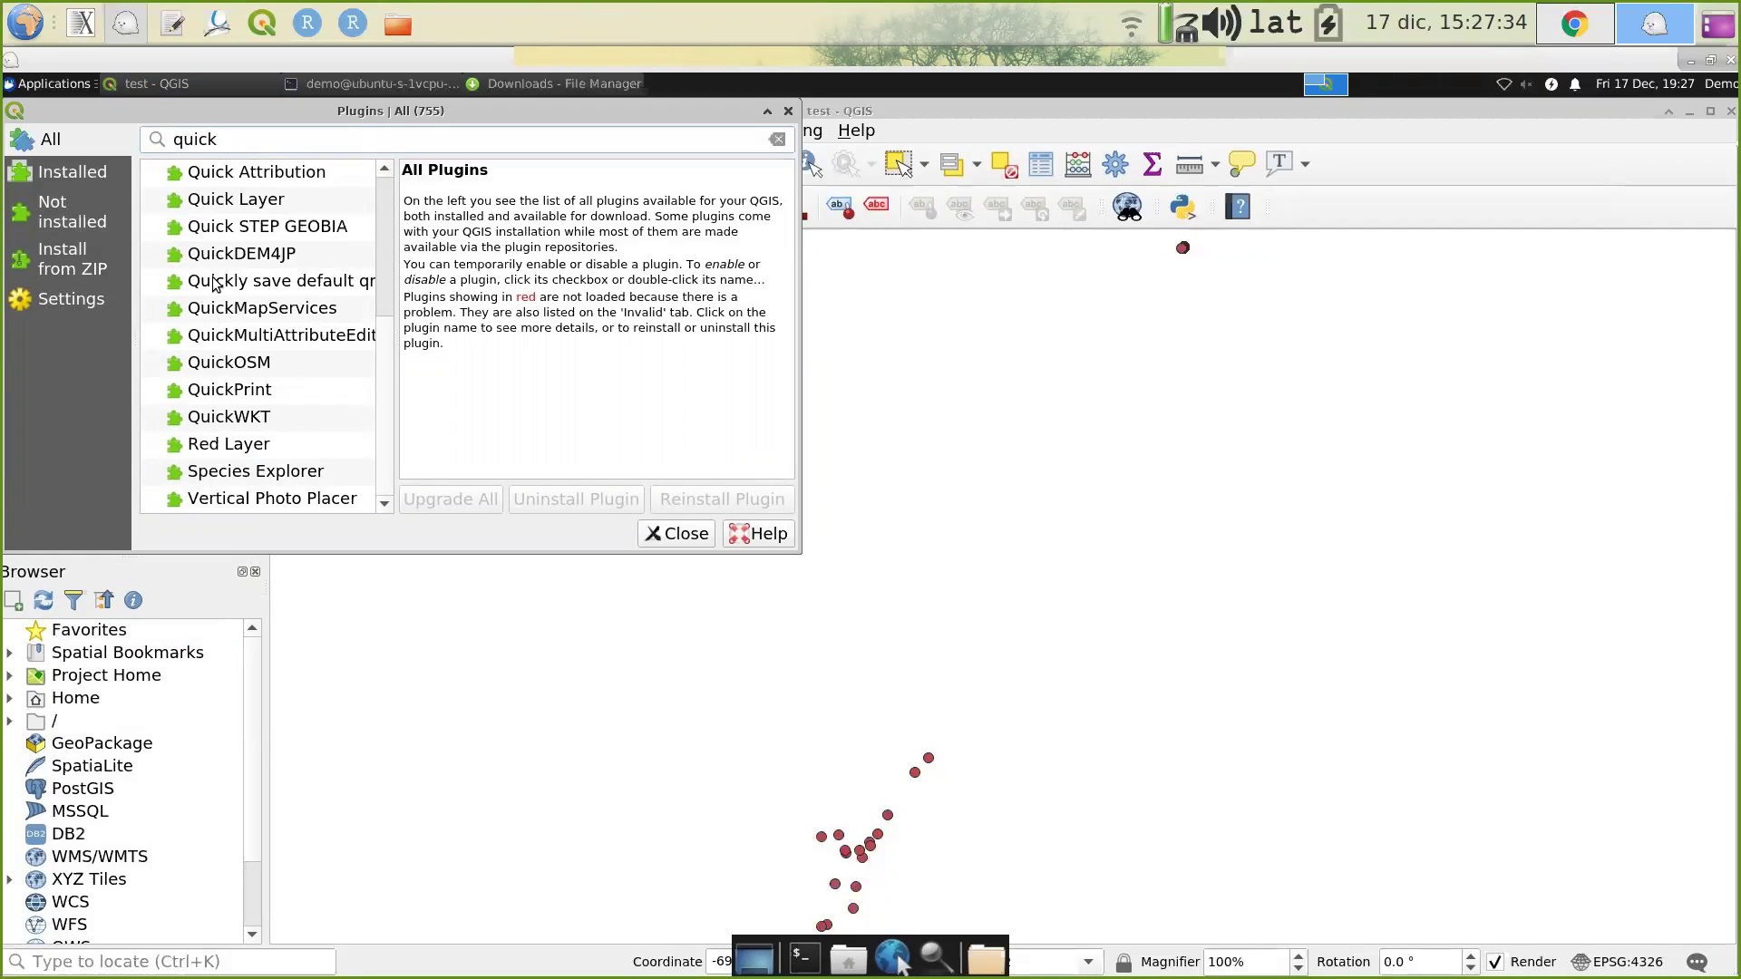
left_click(240, 142)
key("ctrl+a")
type("qms")
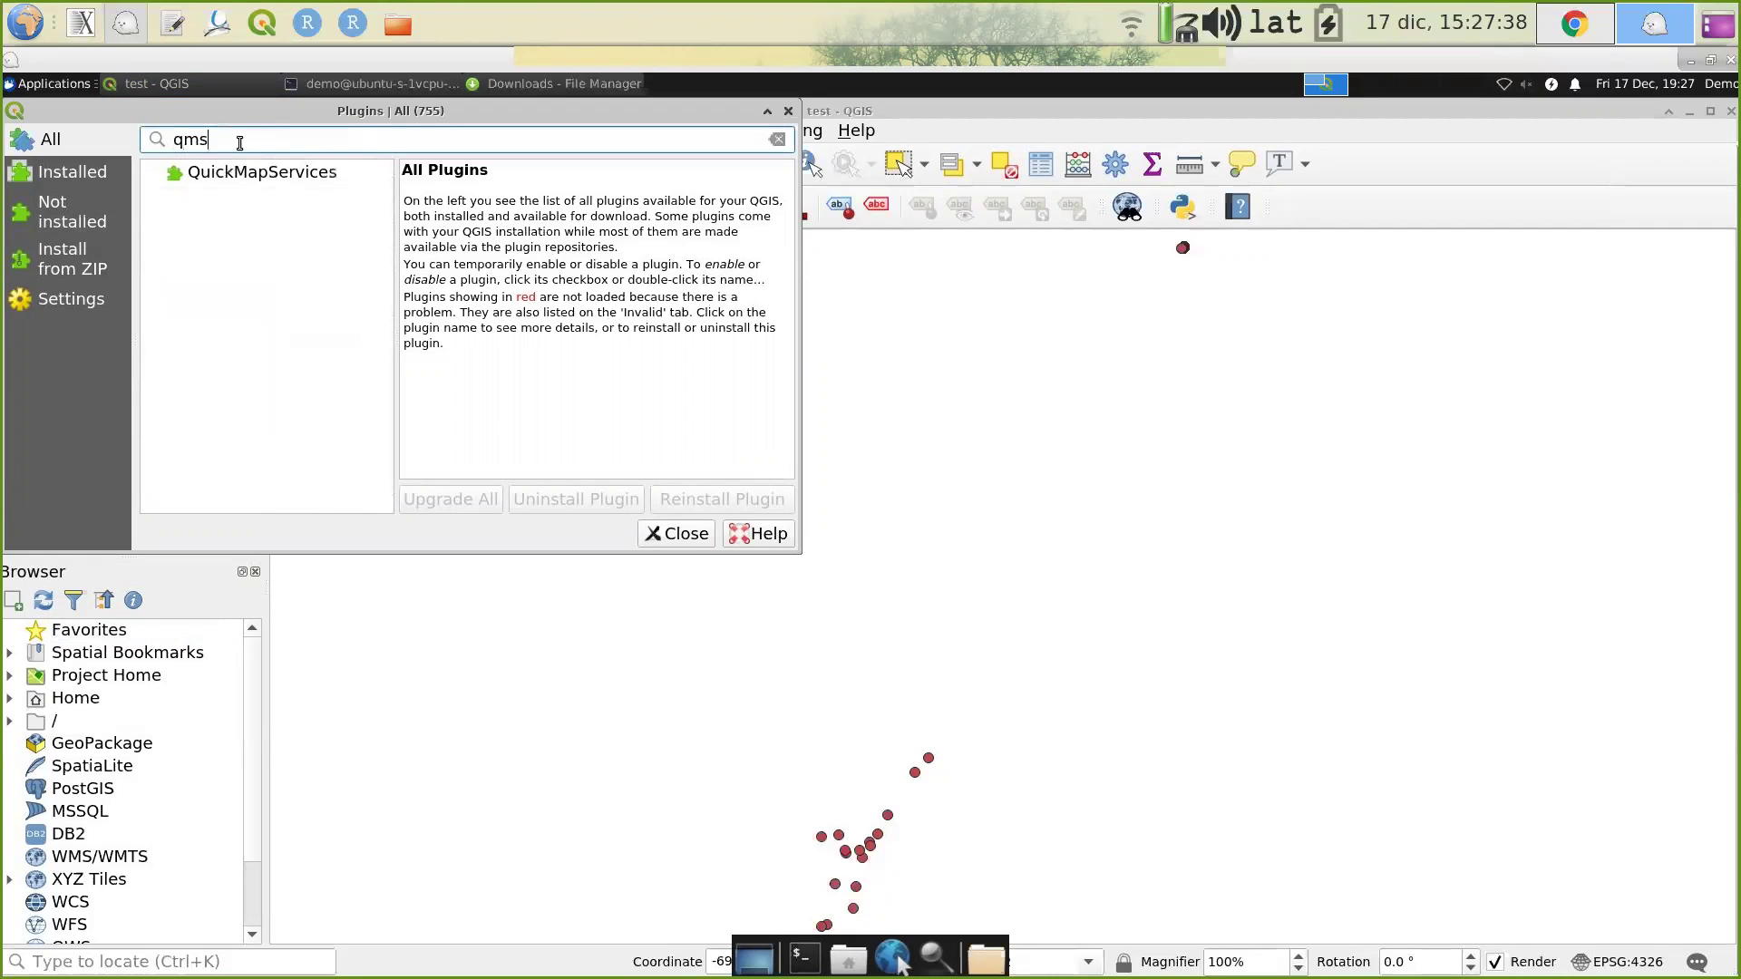
left_click(246, 174)
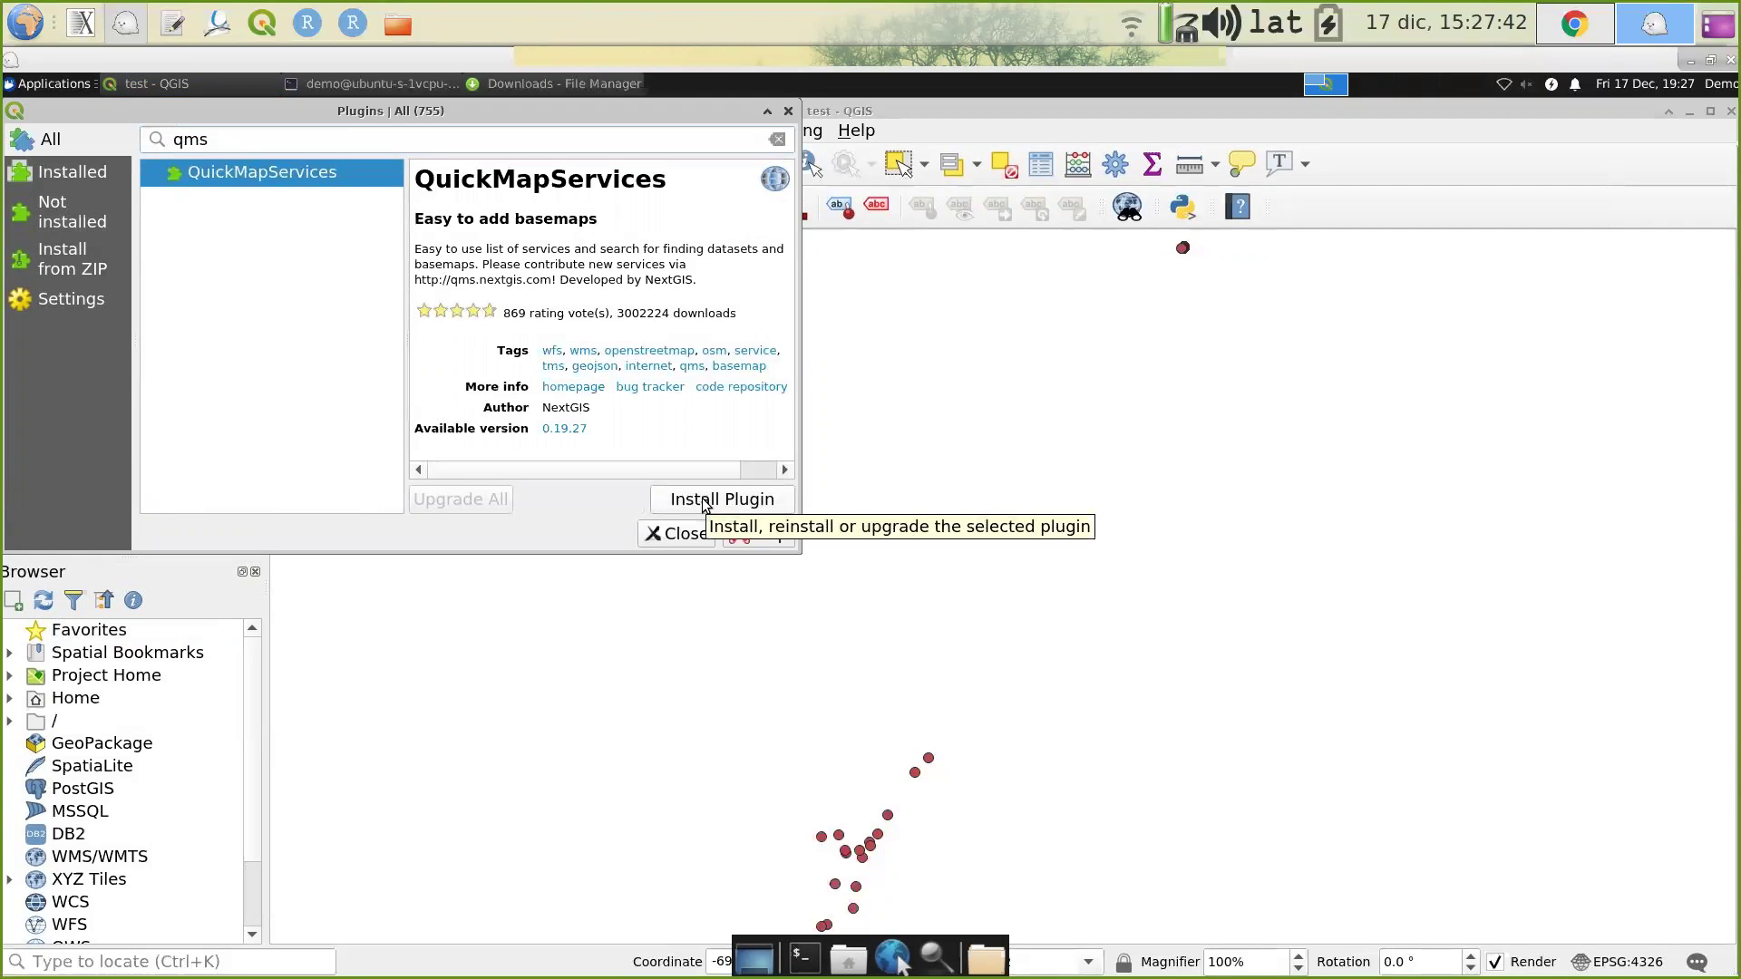
left_click(704, 500)
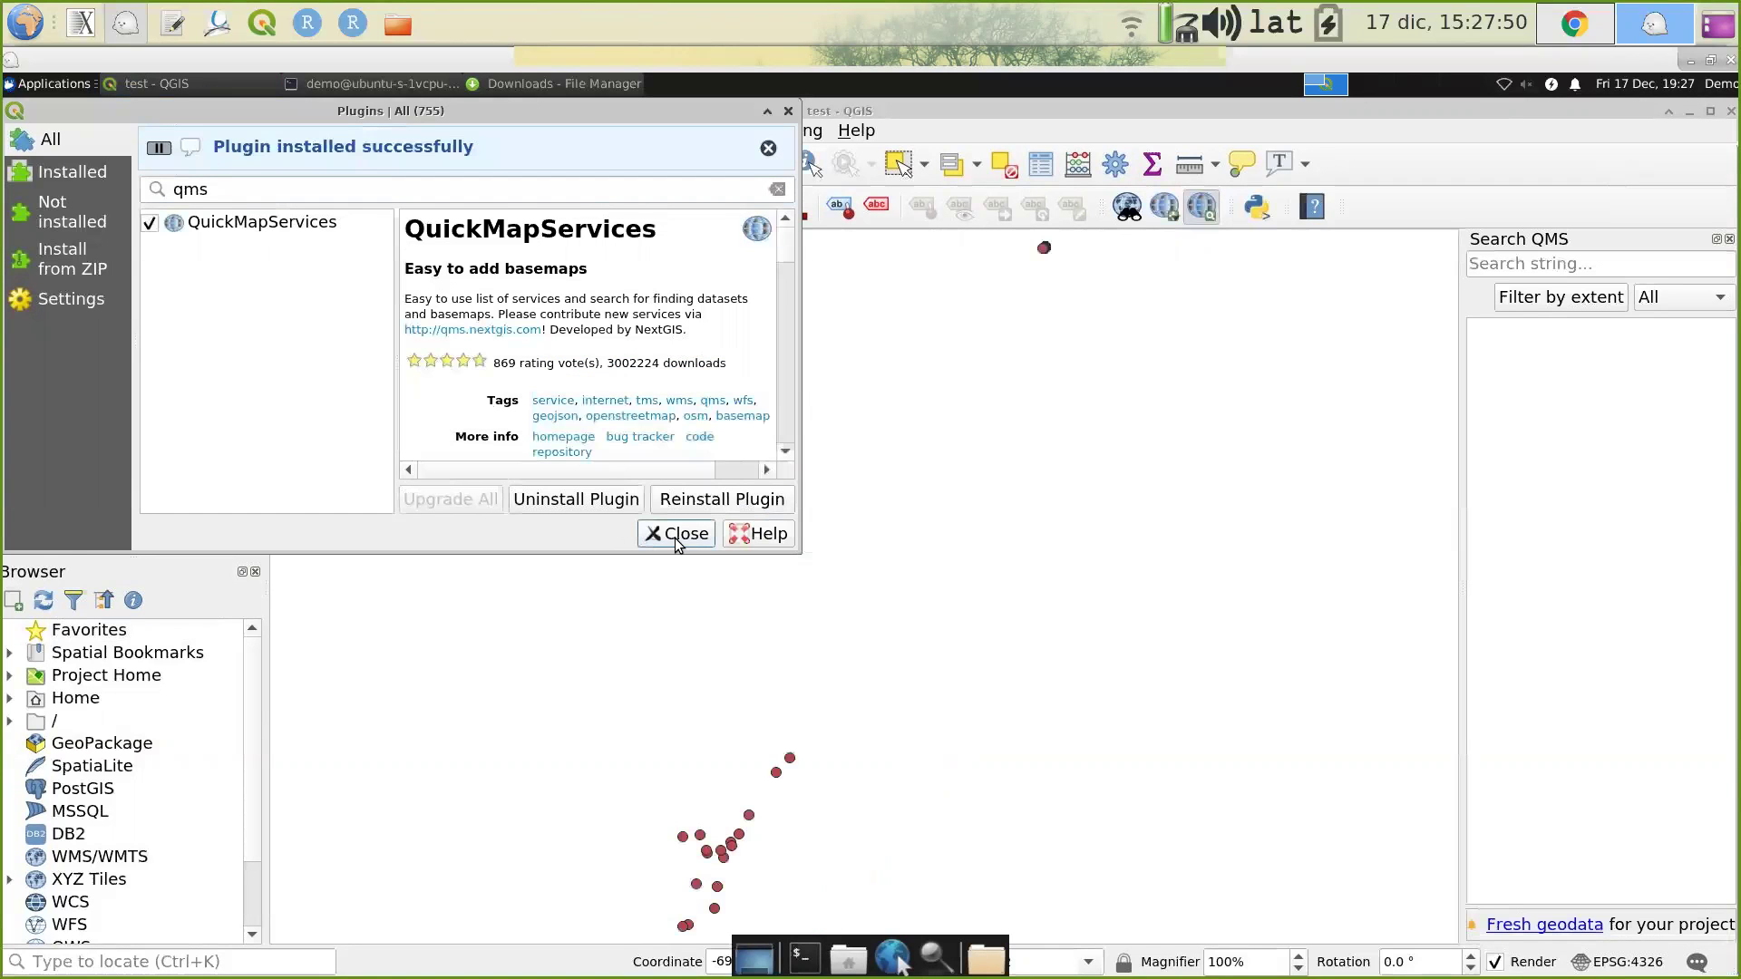
Close the Plugin Manager and bring up the QuickMapServices Settings window.
left_click(675, 534)
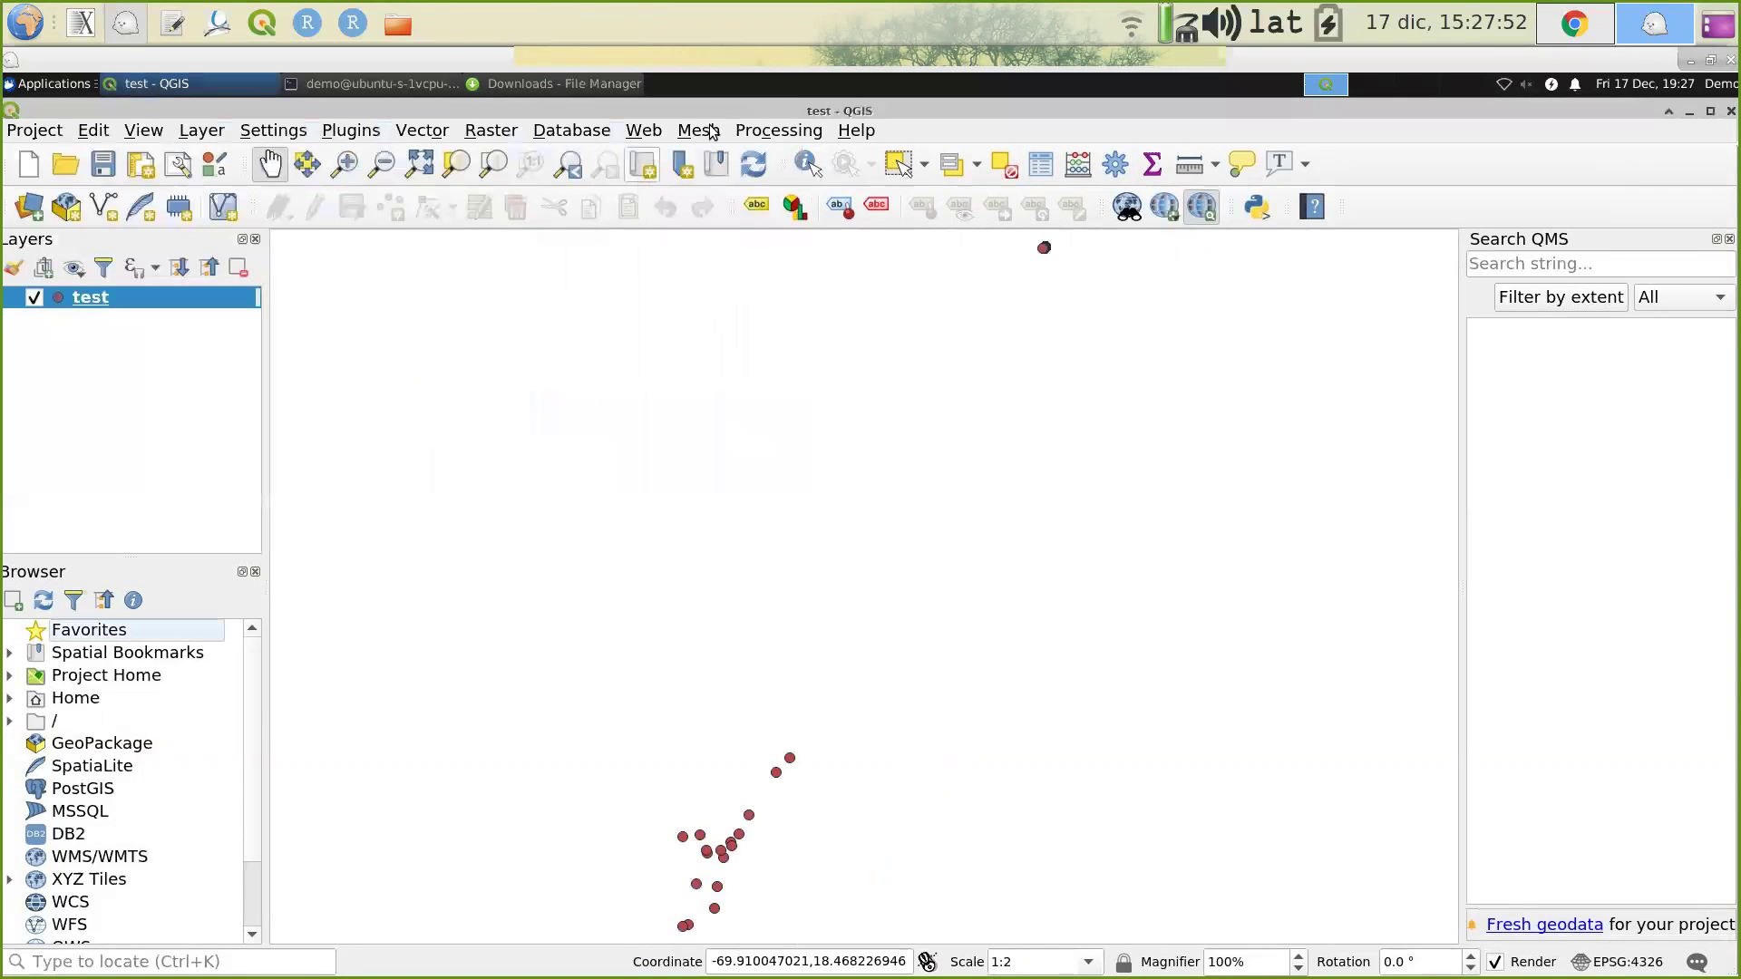
left_click(644, 130)
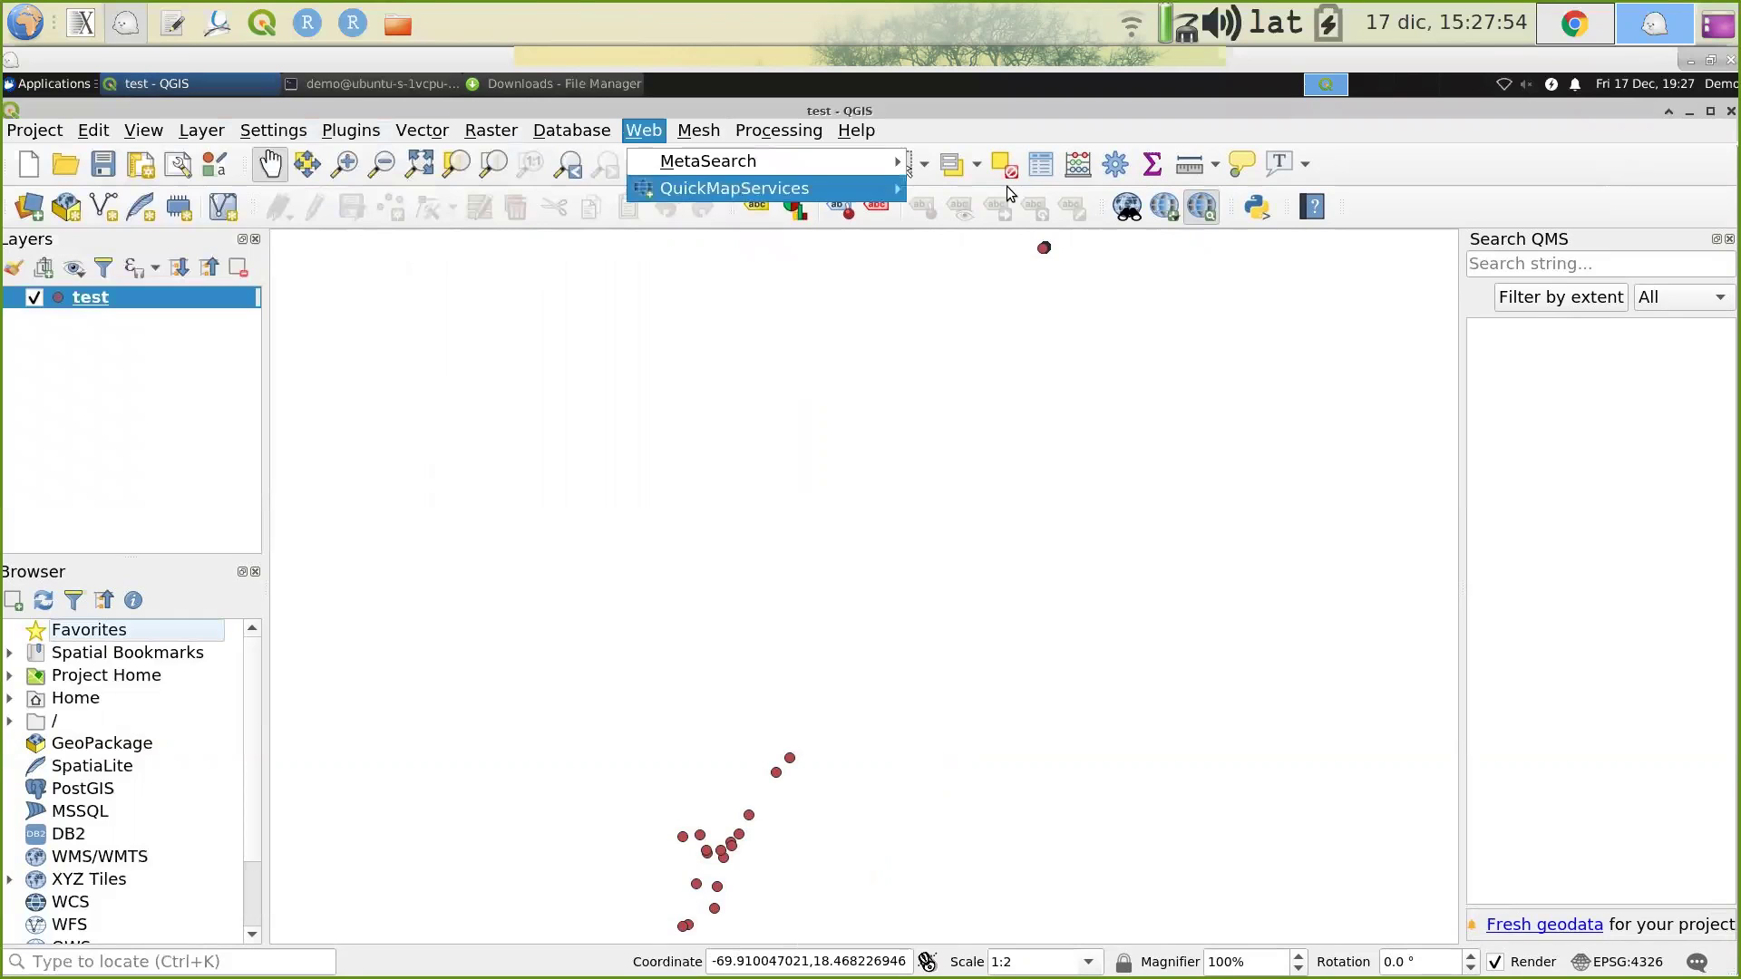
mouse_move(870, 188)
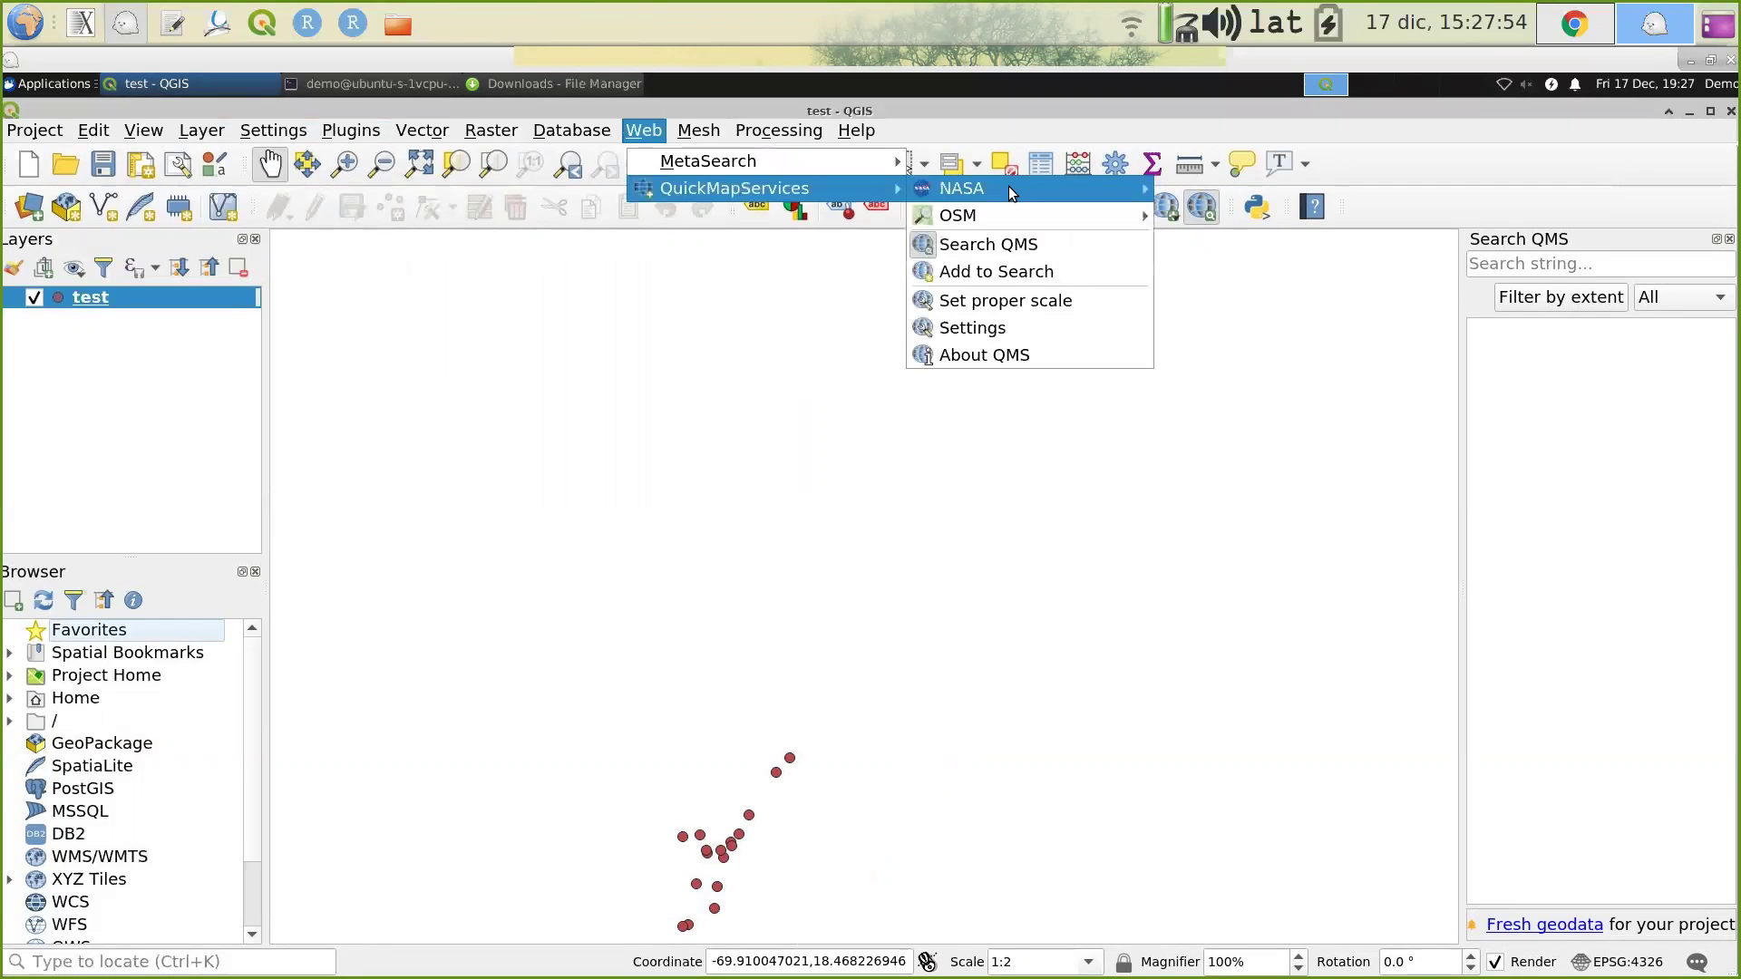
left_click(1001, 328)
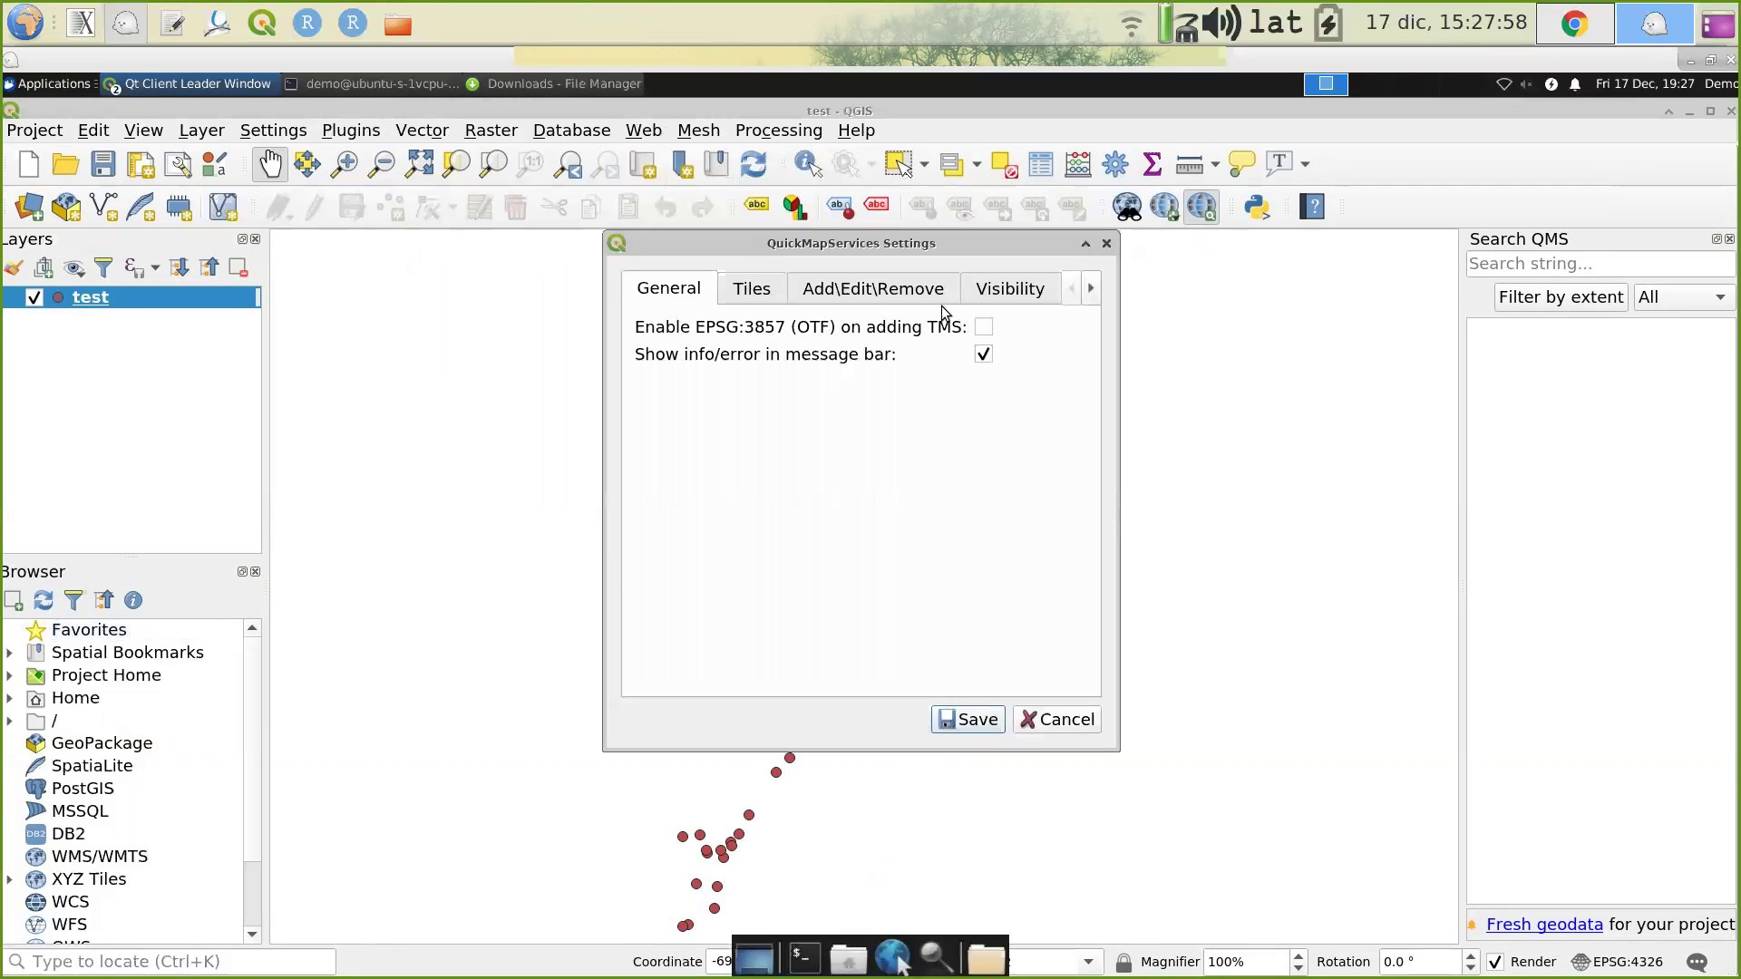
Download the contributed services pack from the More services page and save the settings.
left_click(1090, 288)
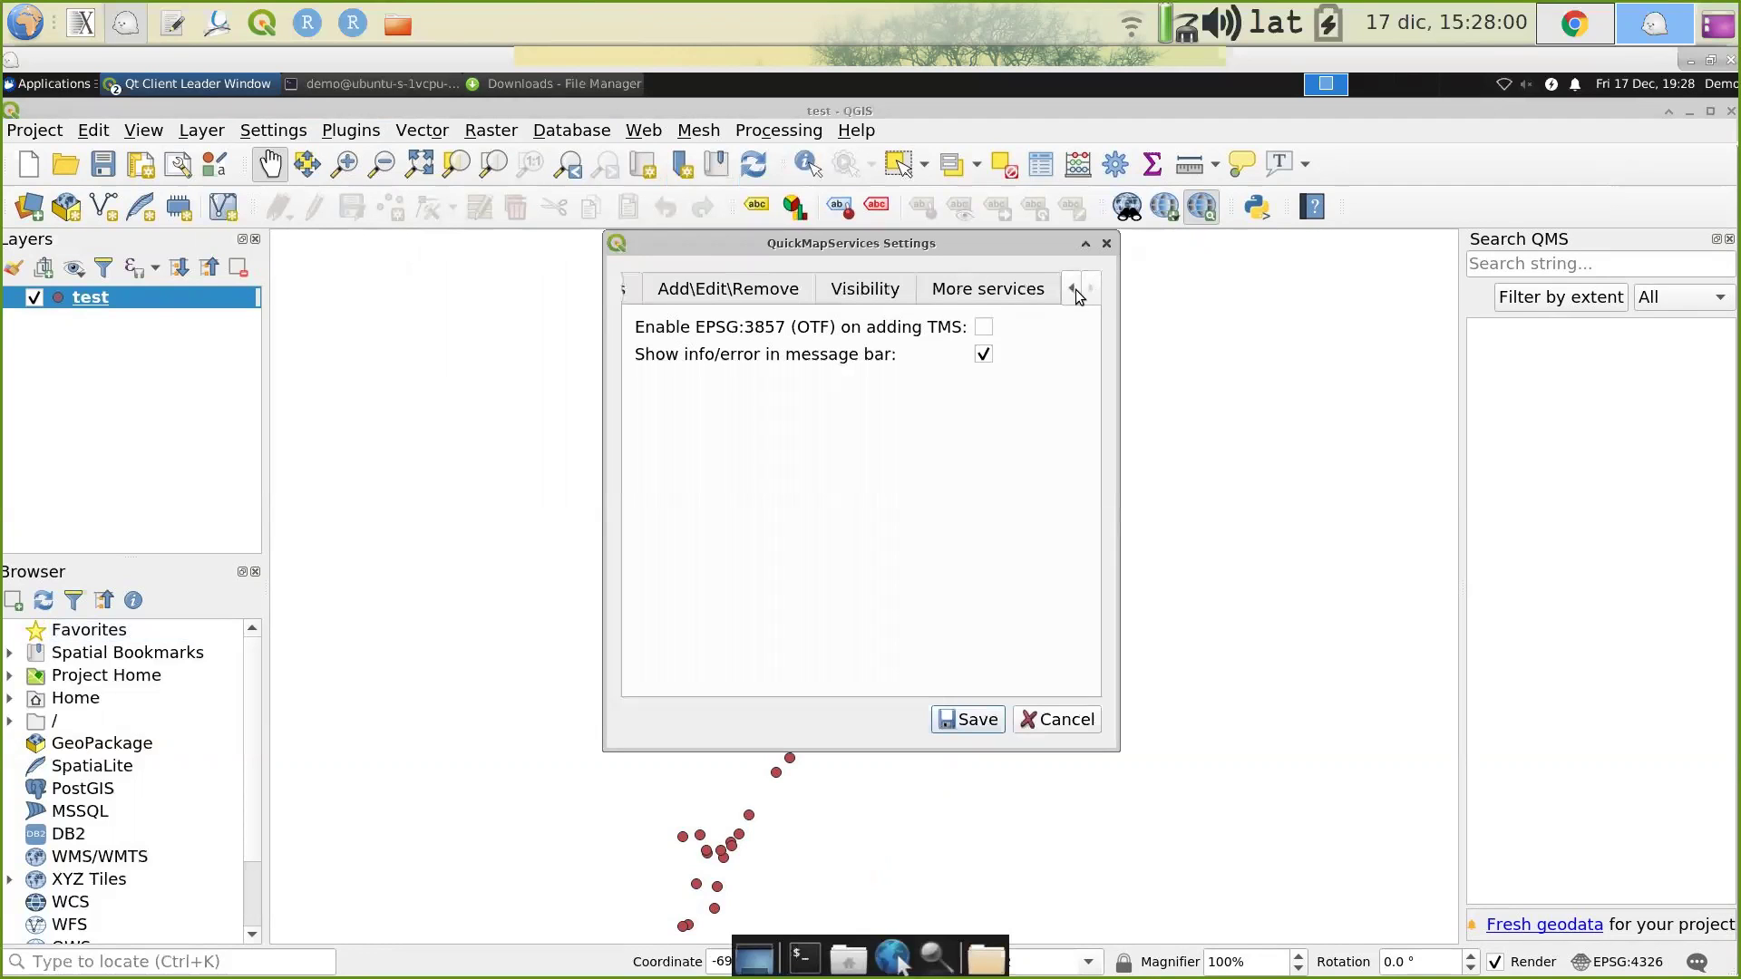
left_click(1007, 290)
left_click(822, 671)
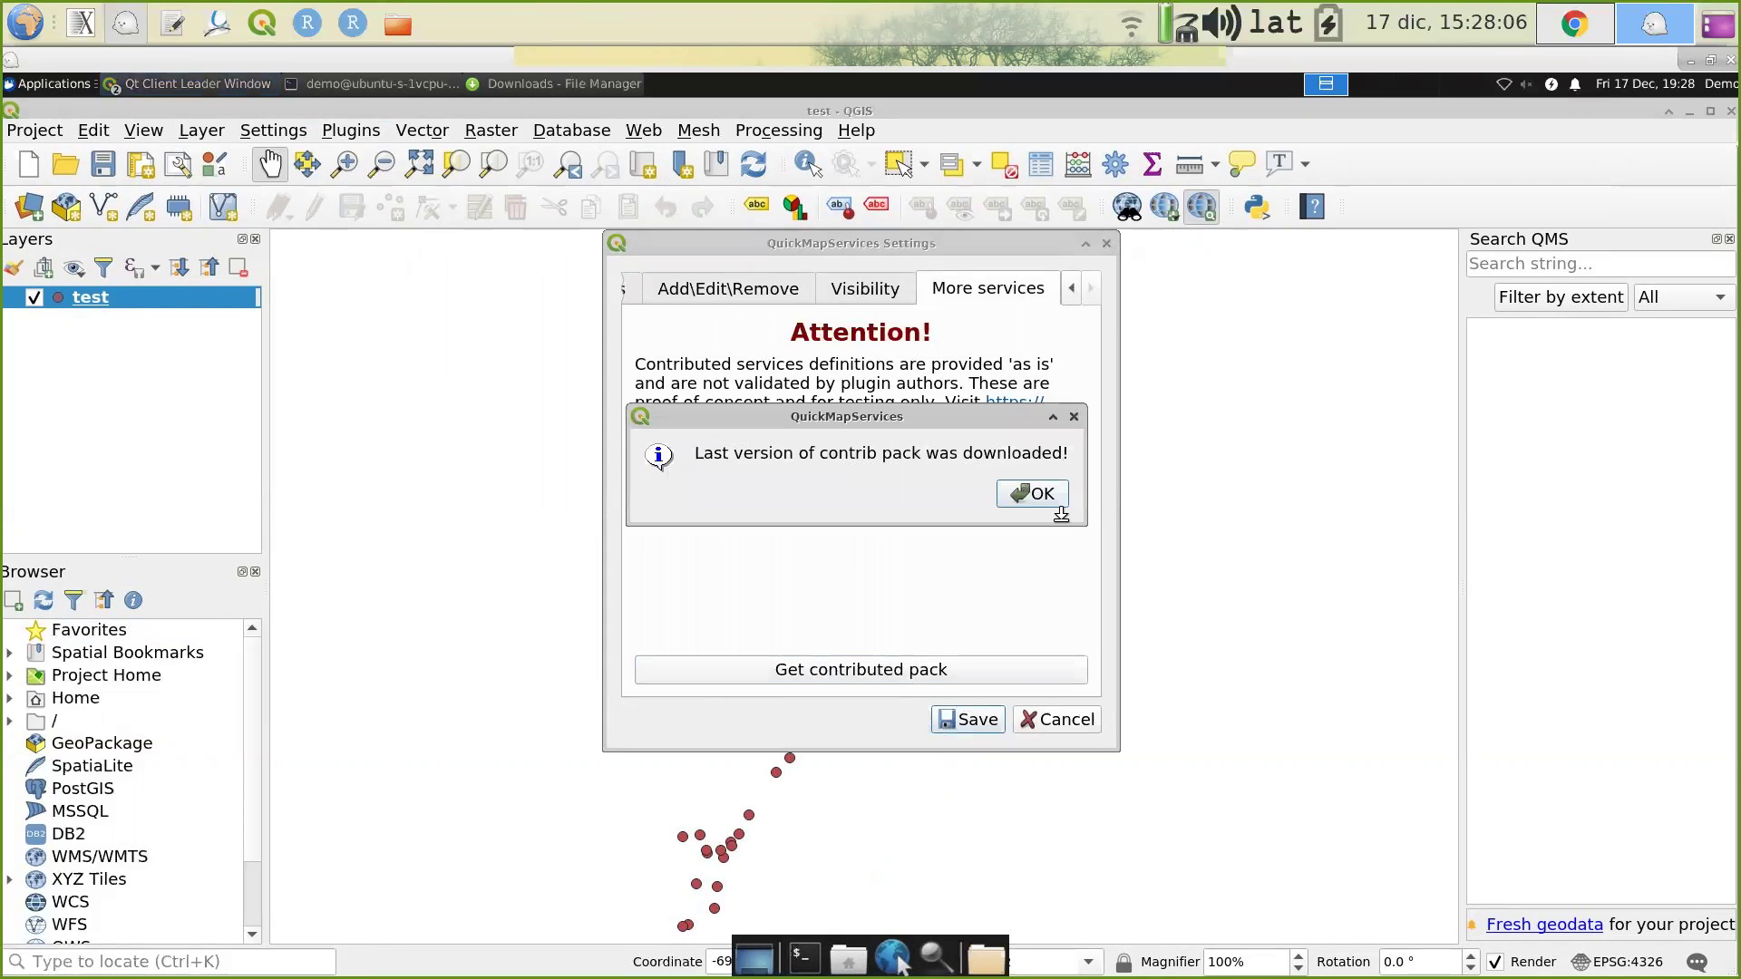
key("Return")
left_click(970, 721)
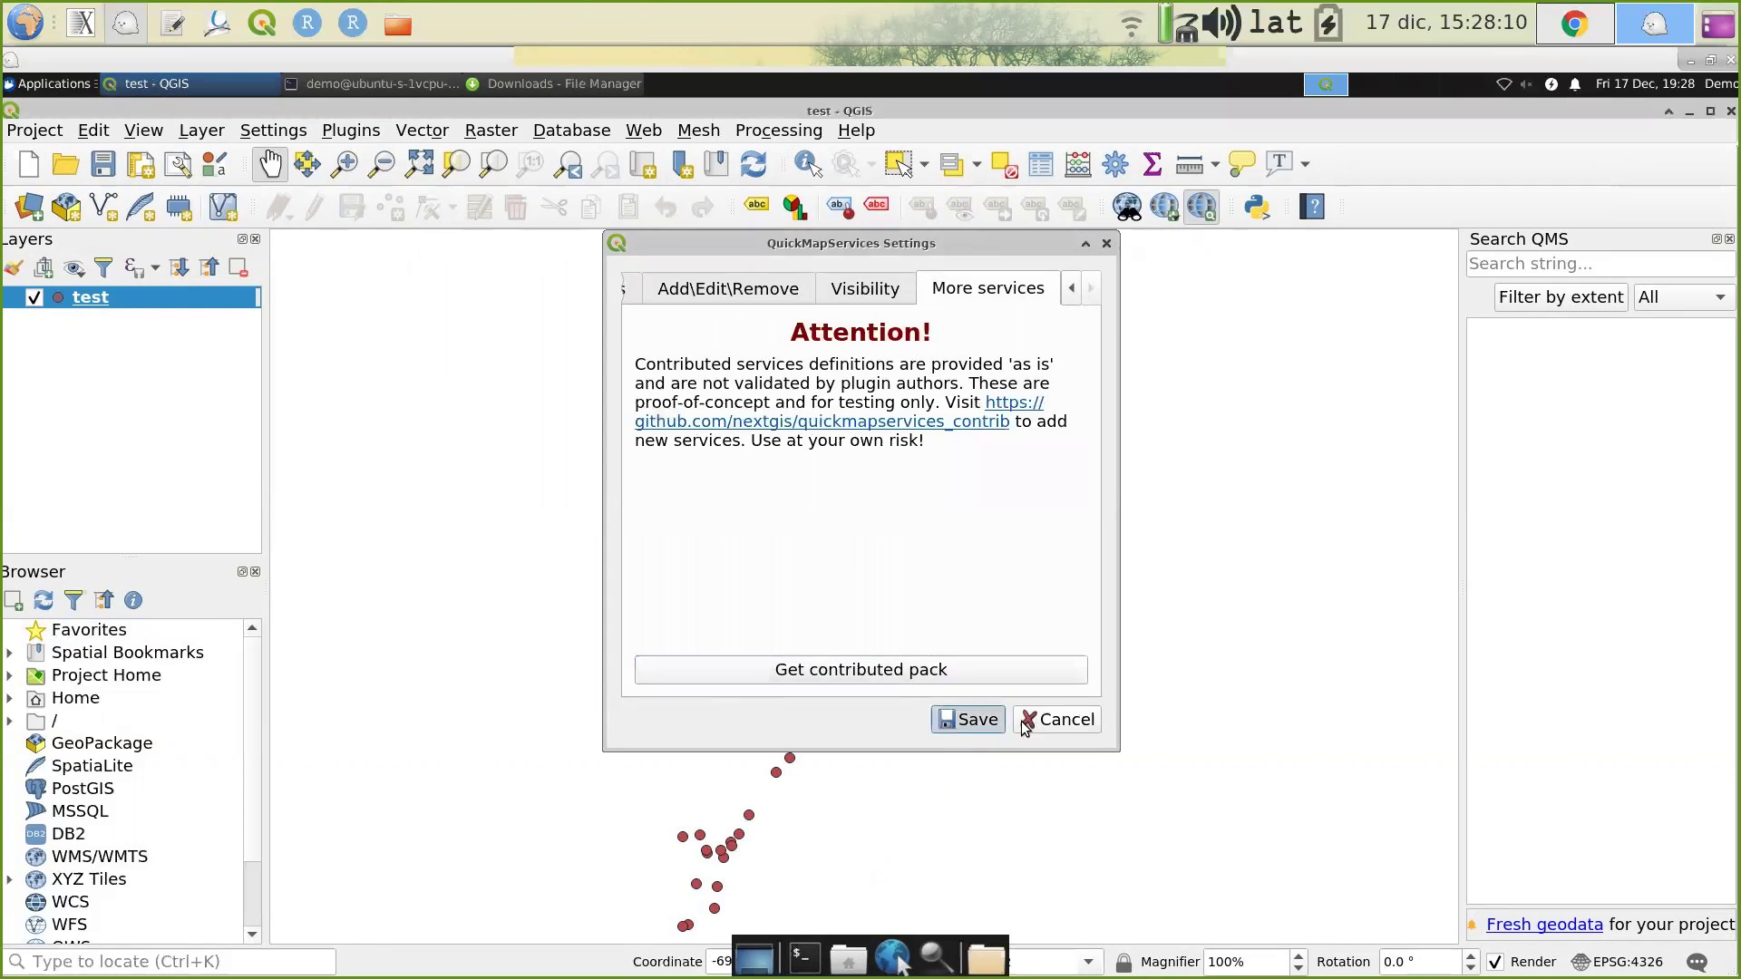
left_click(645, 130)
Add the Google Satellite basemap through Web > QuickMapServices > Google.
mouse_move(684, 192)
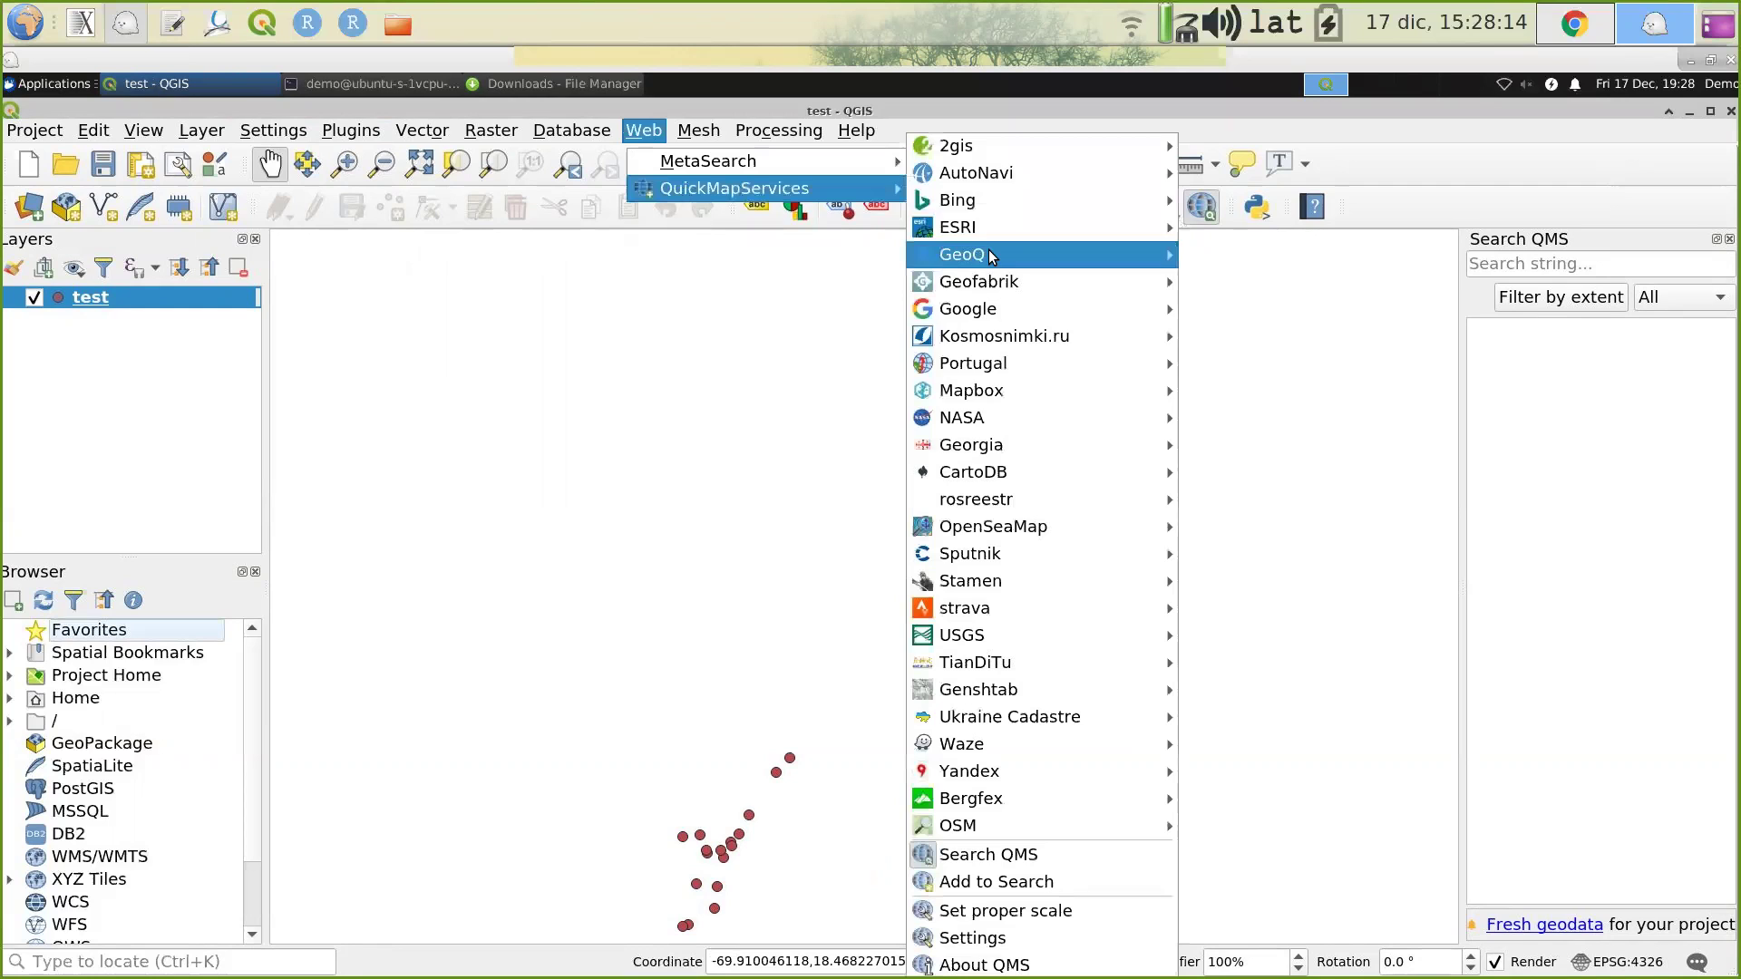
mouse_move(1005, 320)
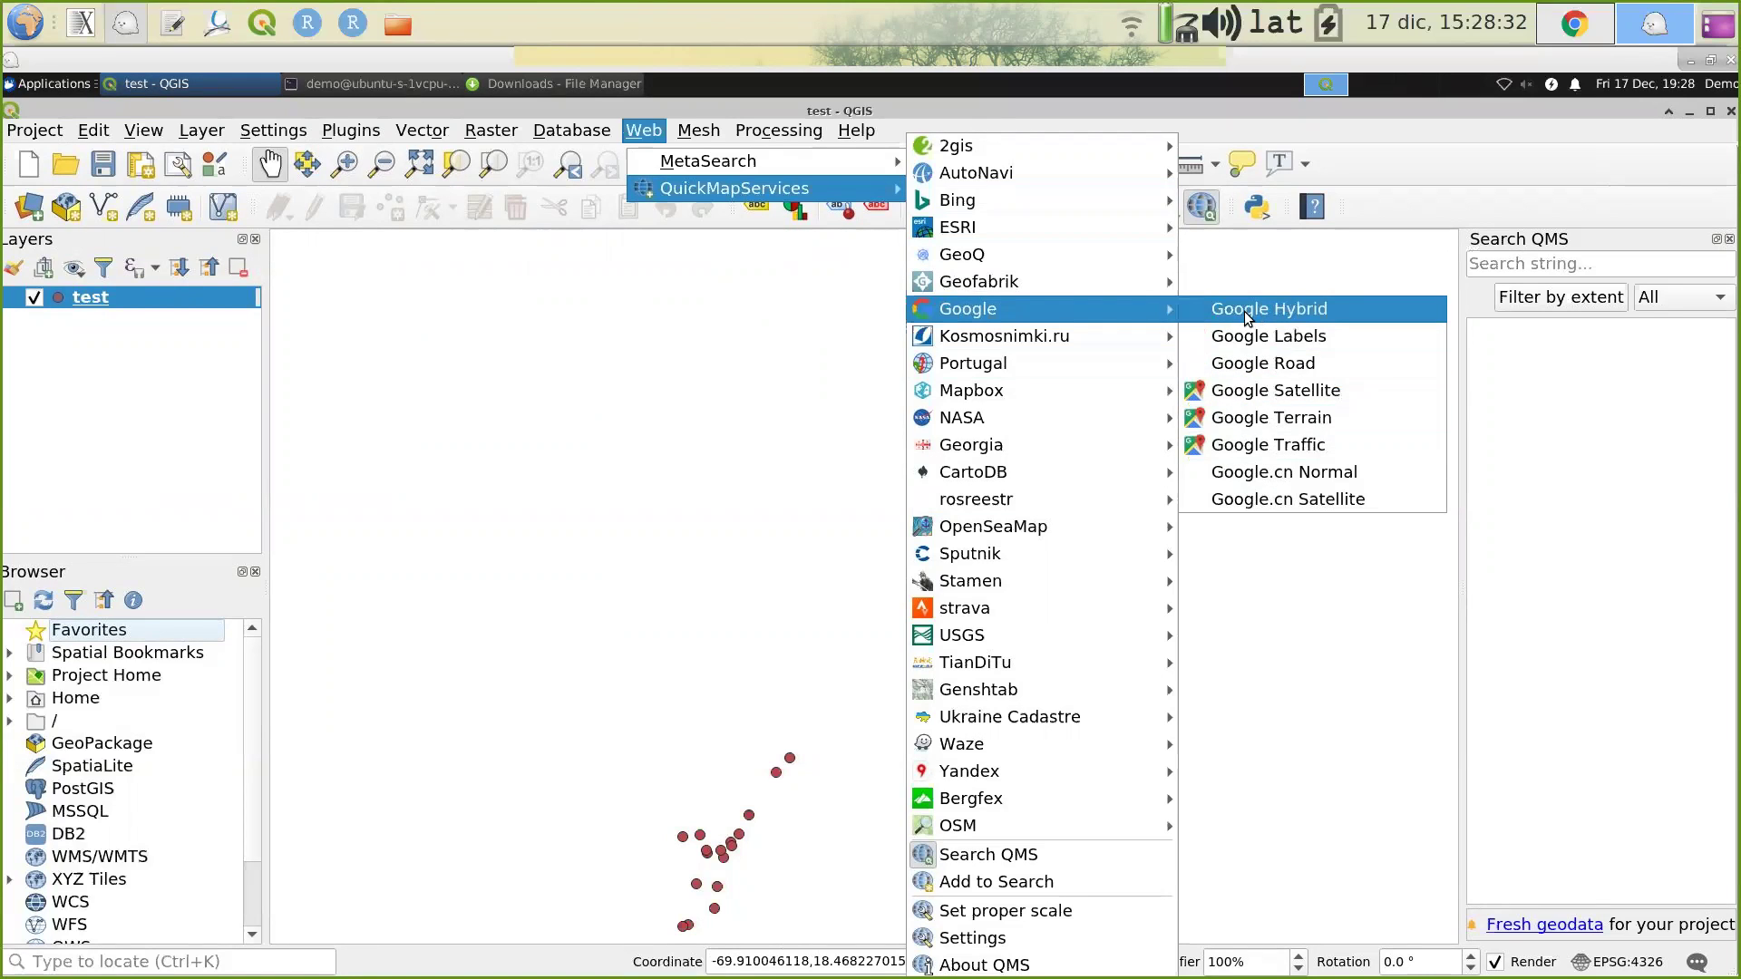
left_click(1244, 389)
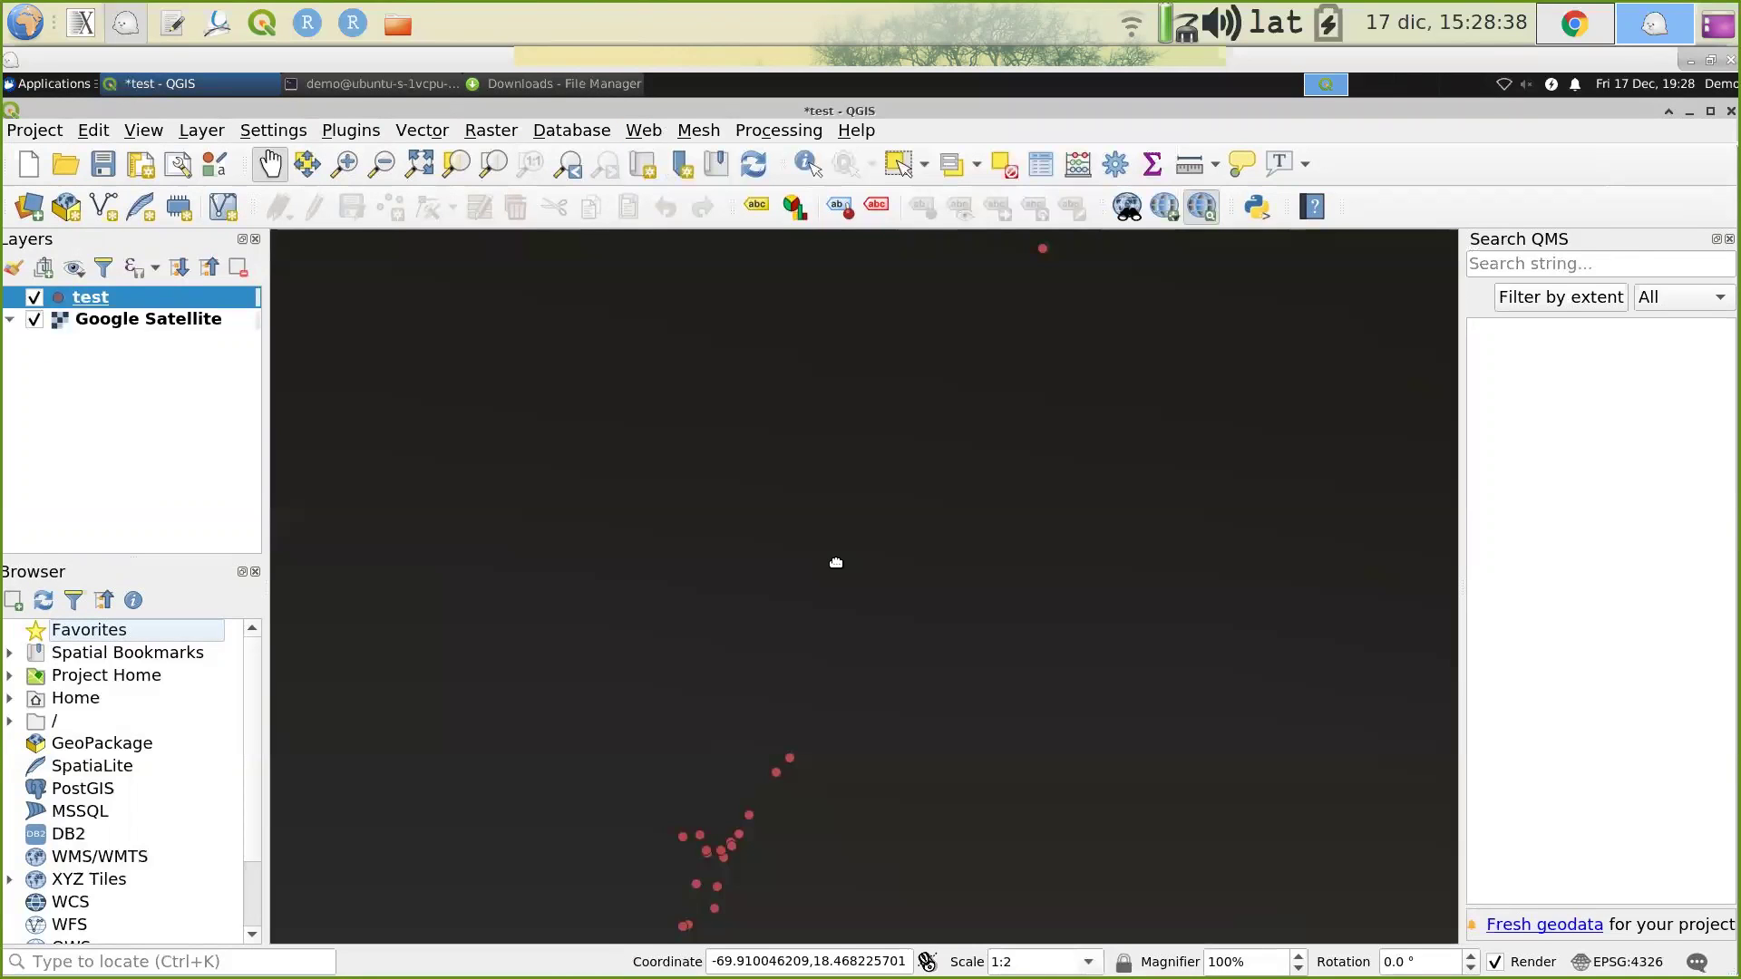
Zoom in on the red test point cluster, then hide the Google Satellite layer.
scroll(836, 562, "down", 9)
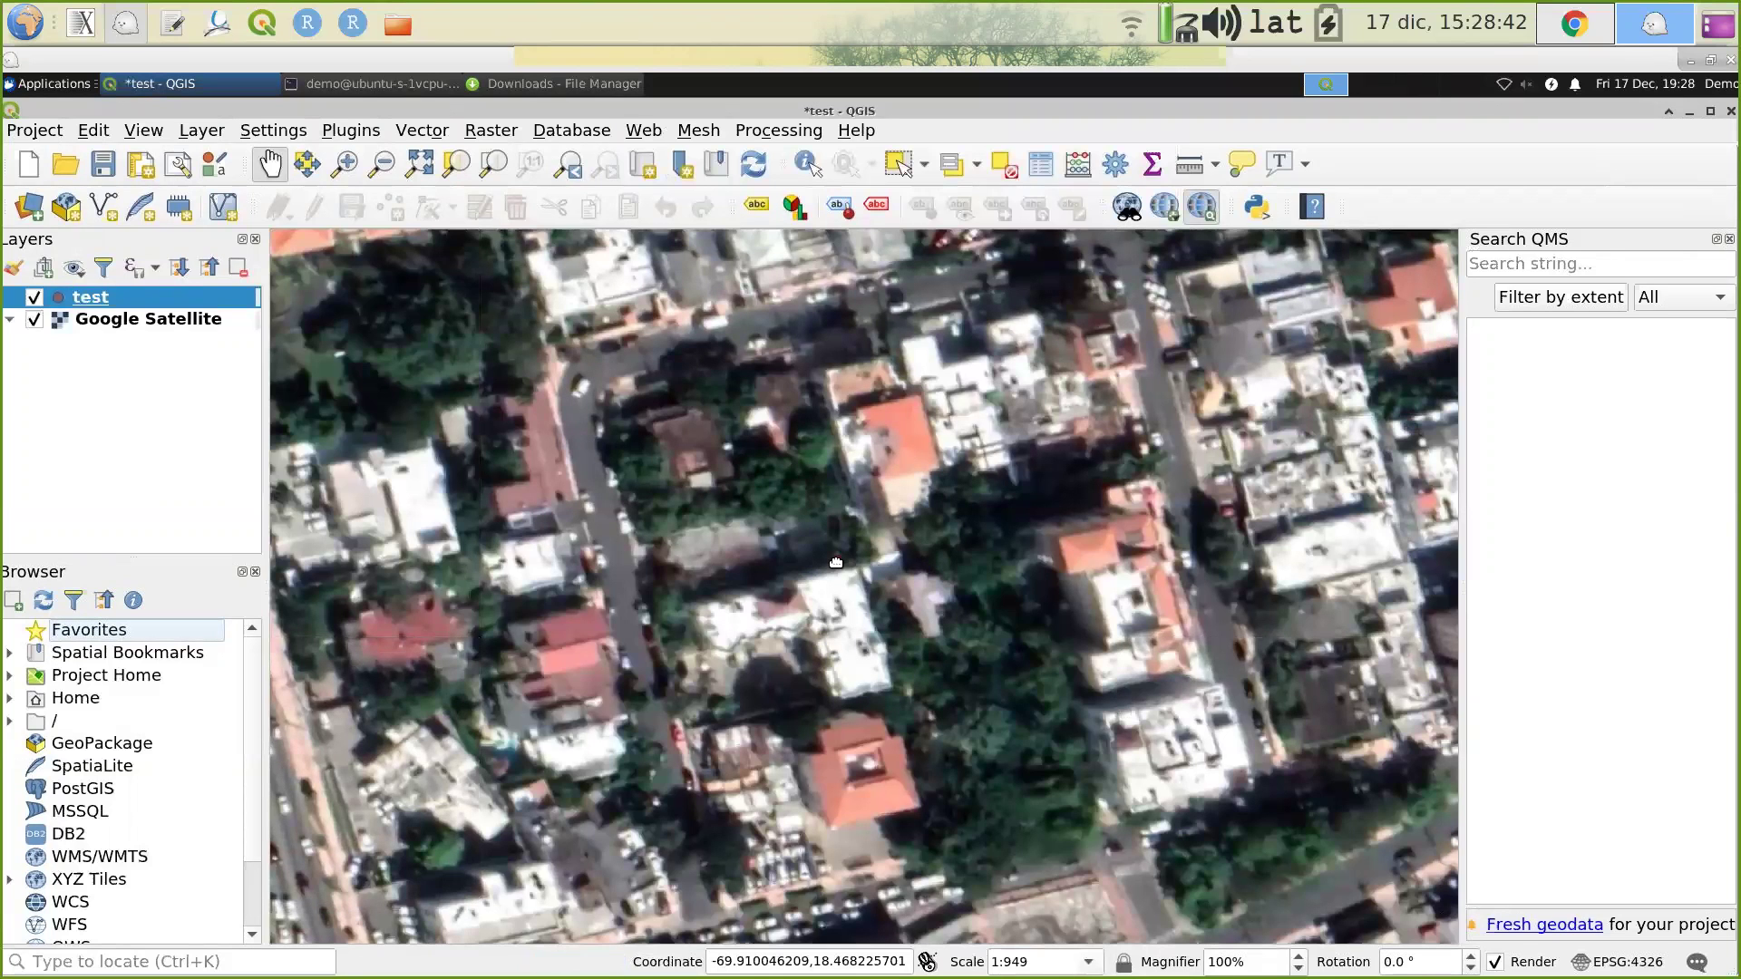
scroll(836, 562, "up", 1)
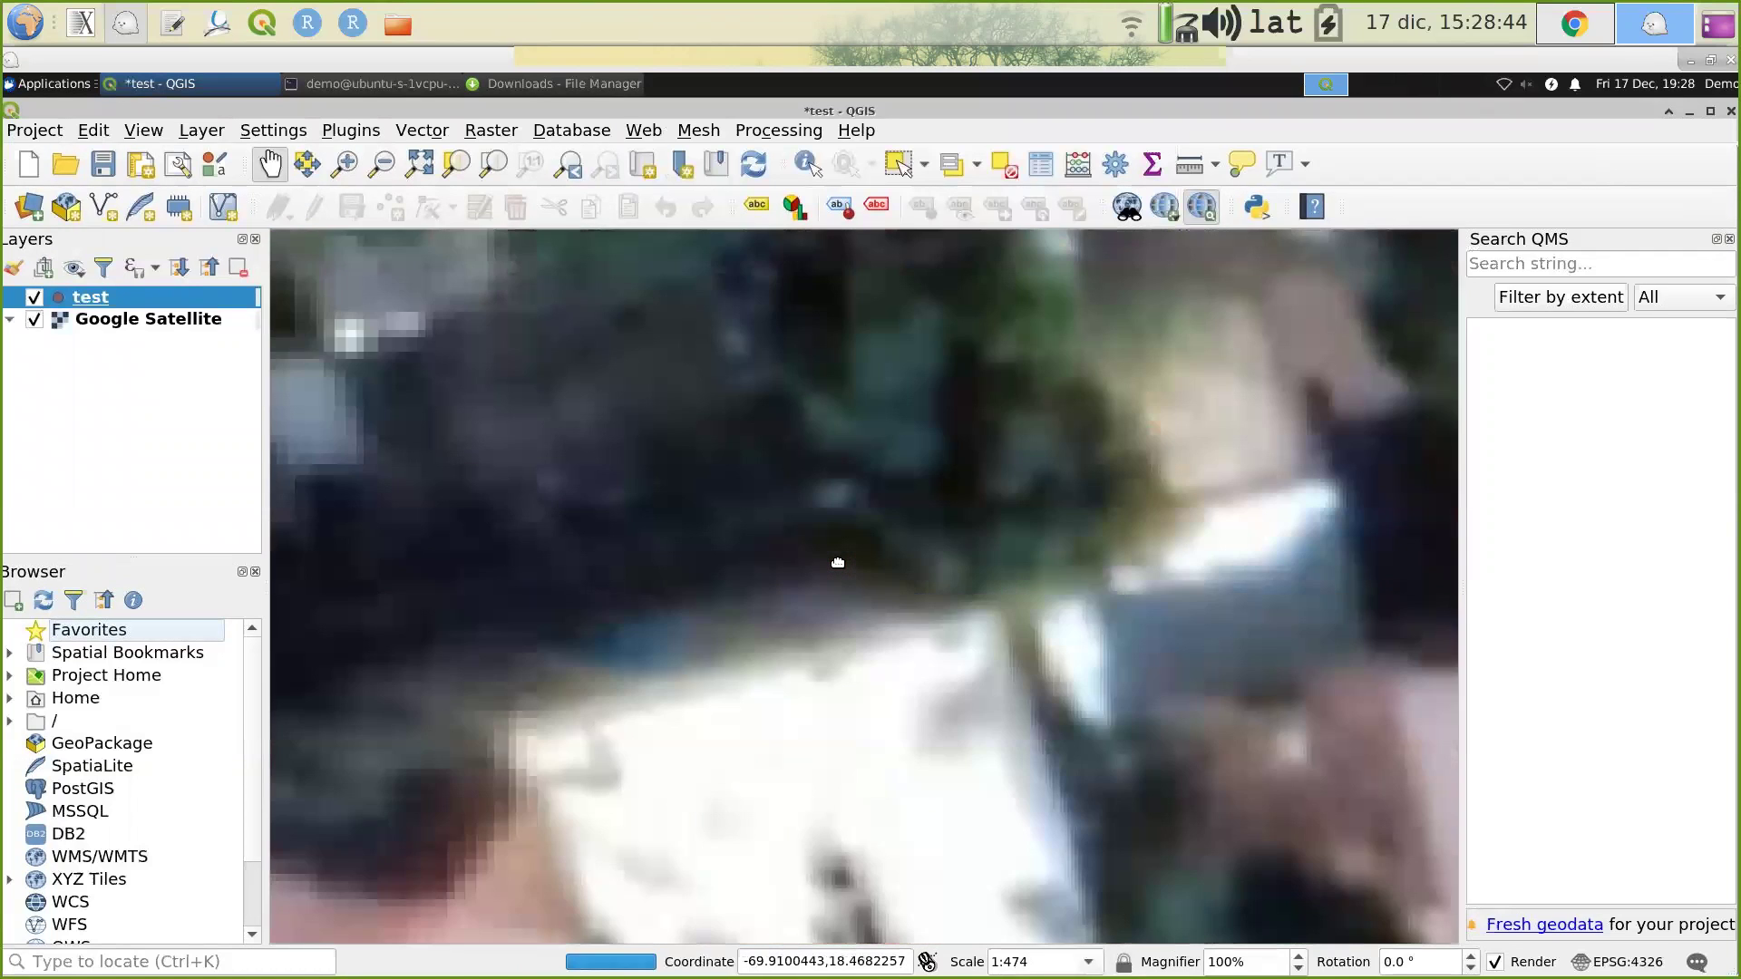
scroll(843, 589, "up", 3)
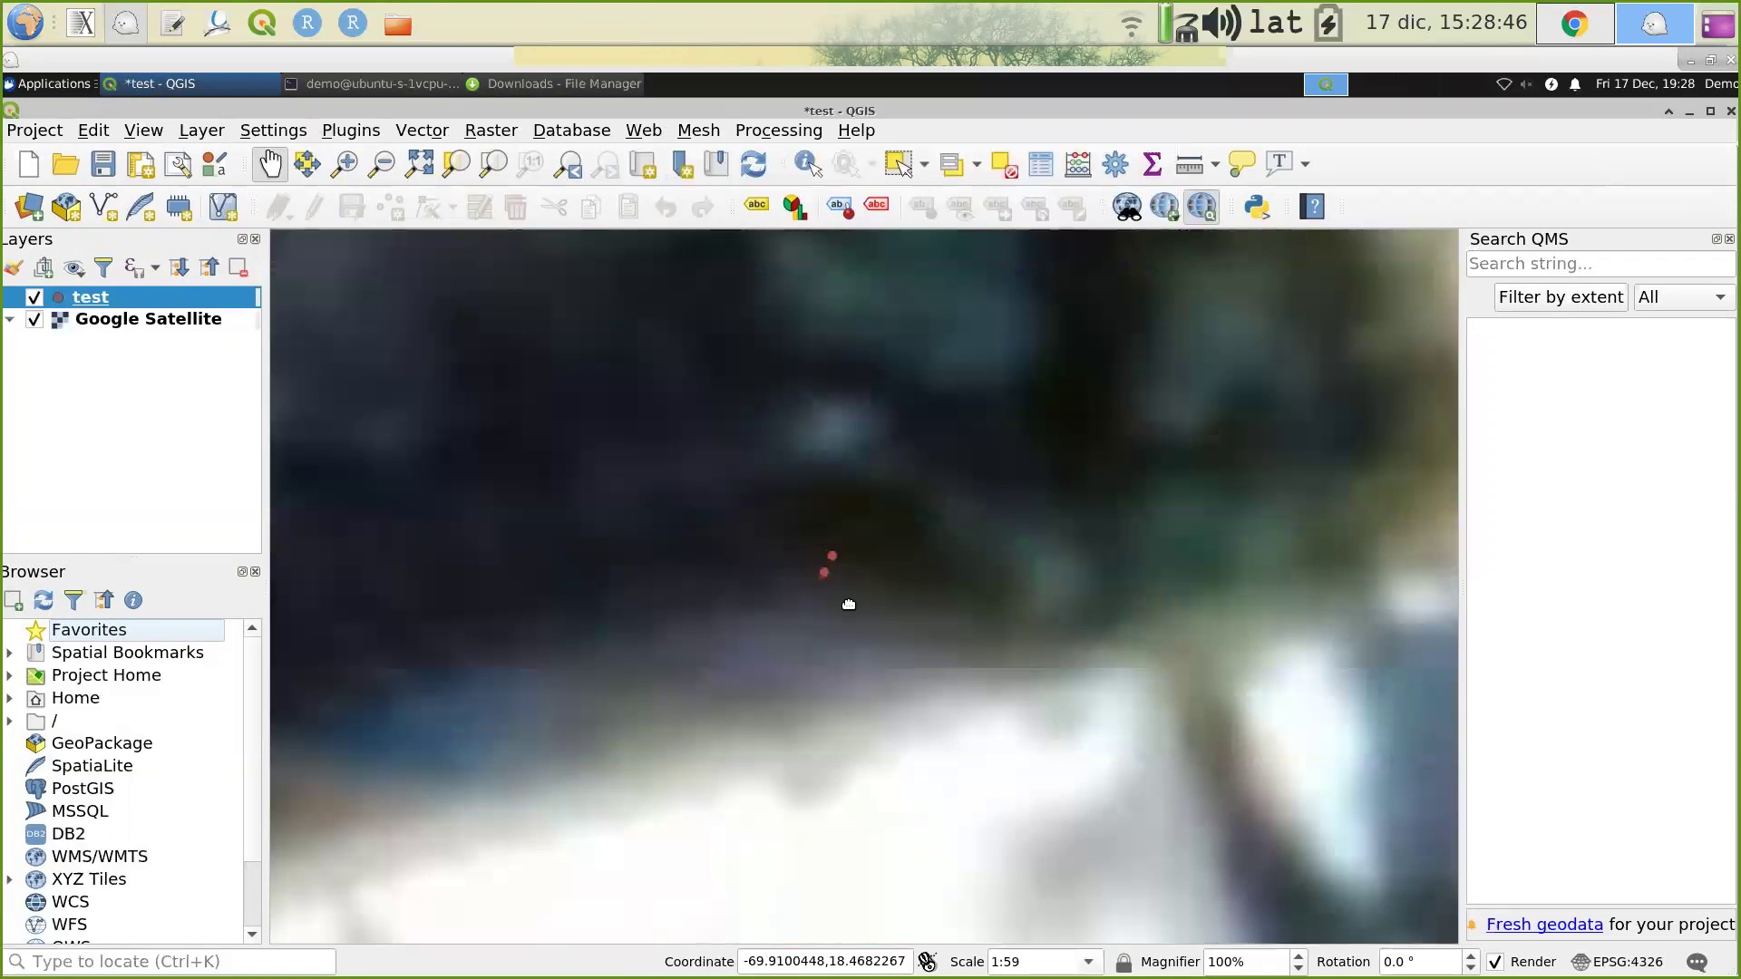
scroll(809, 554, "up", 2)
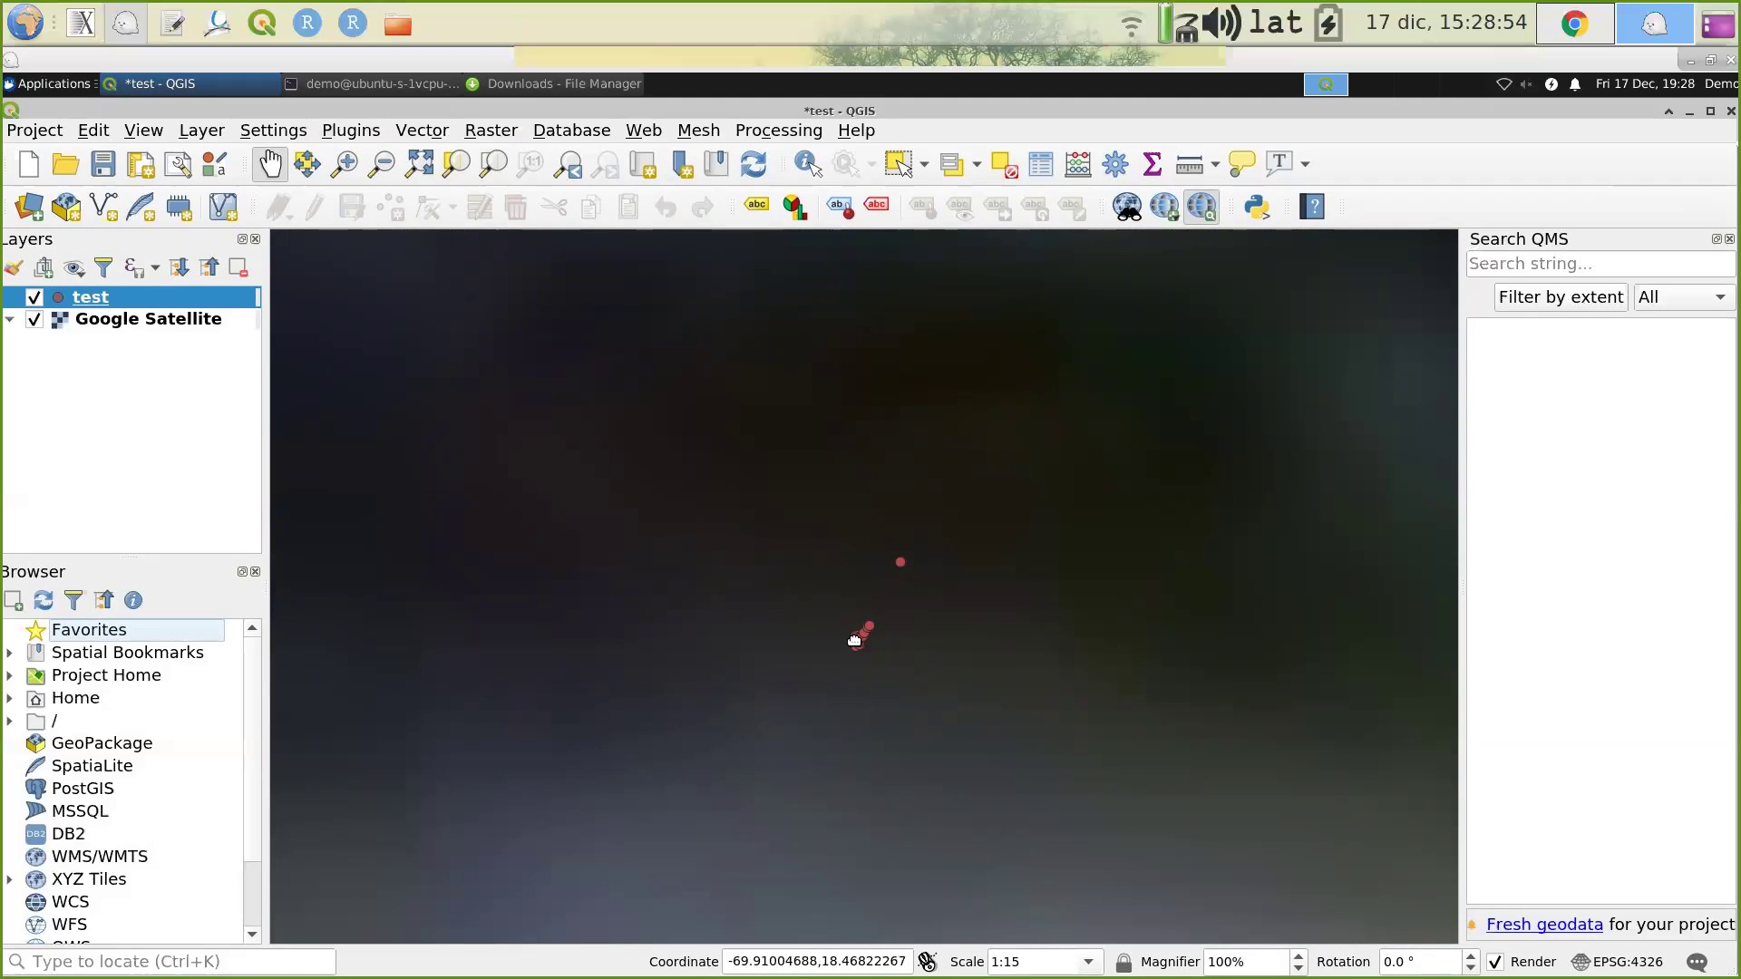
scroll(856, 636, "up", 2)
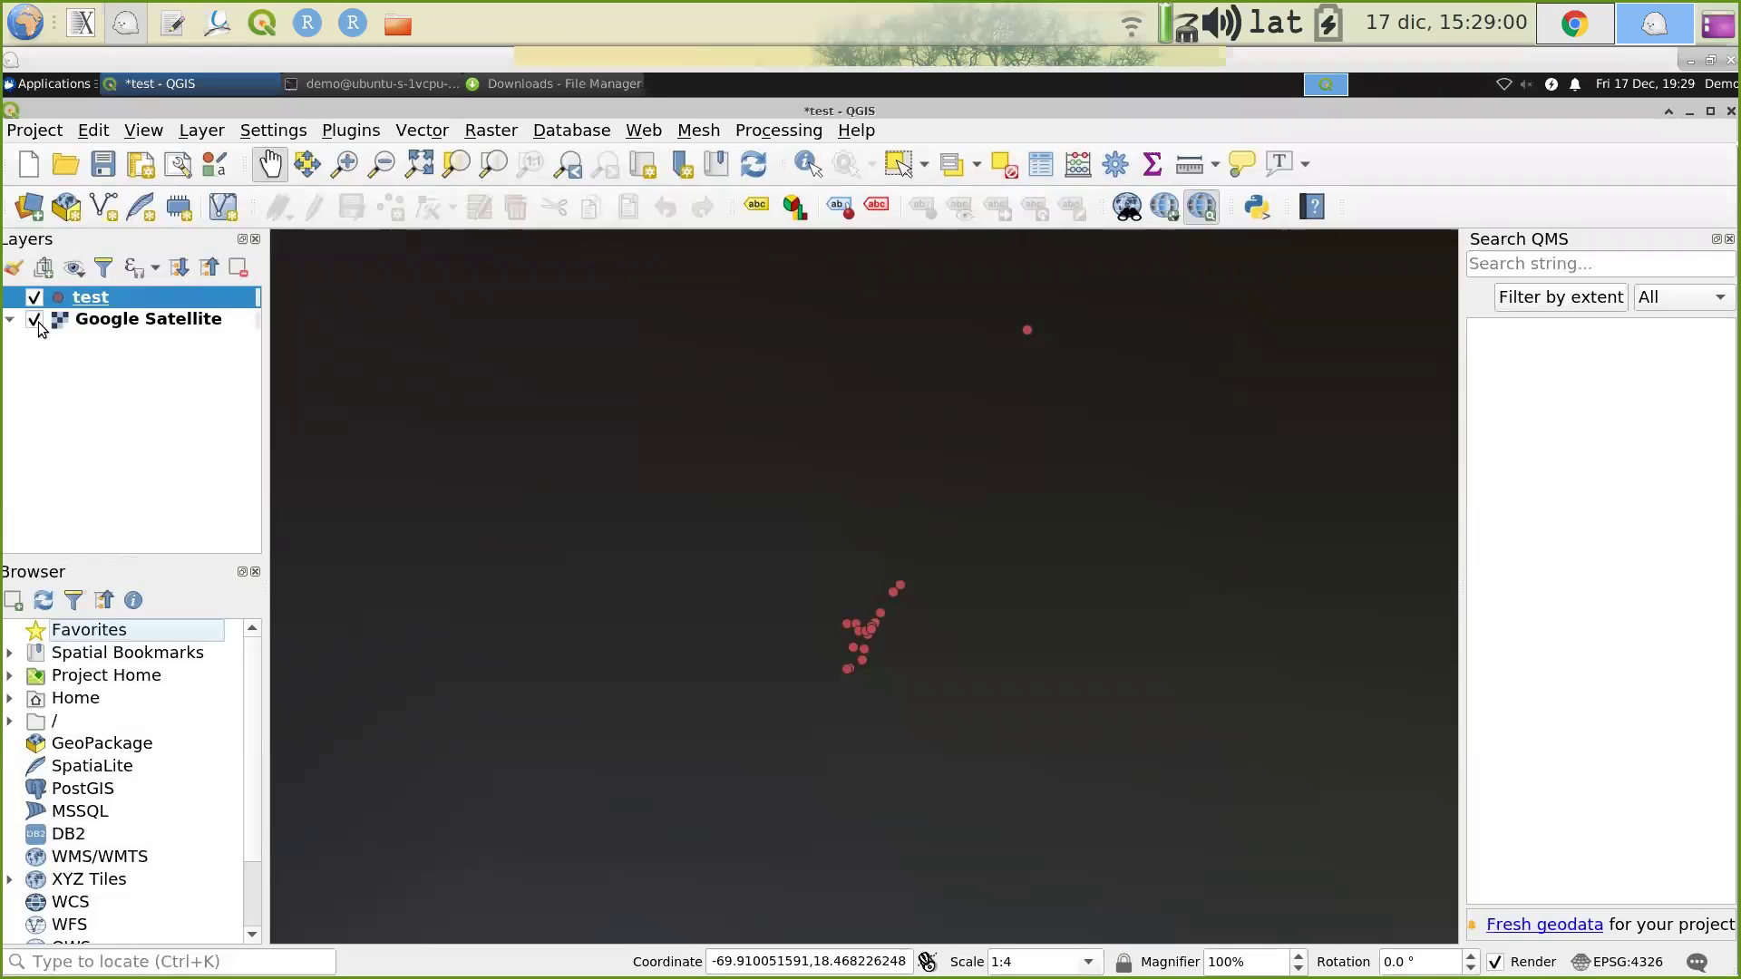
left_click(36, 322)
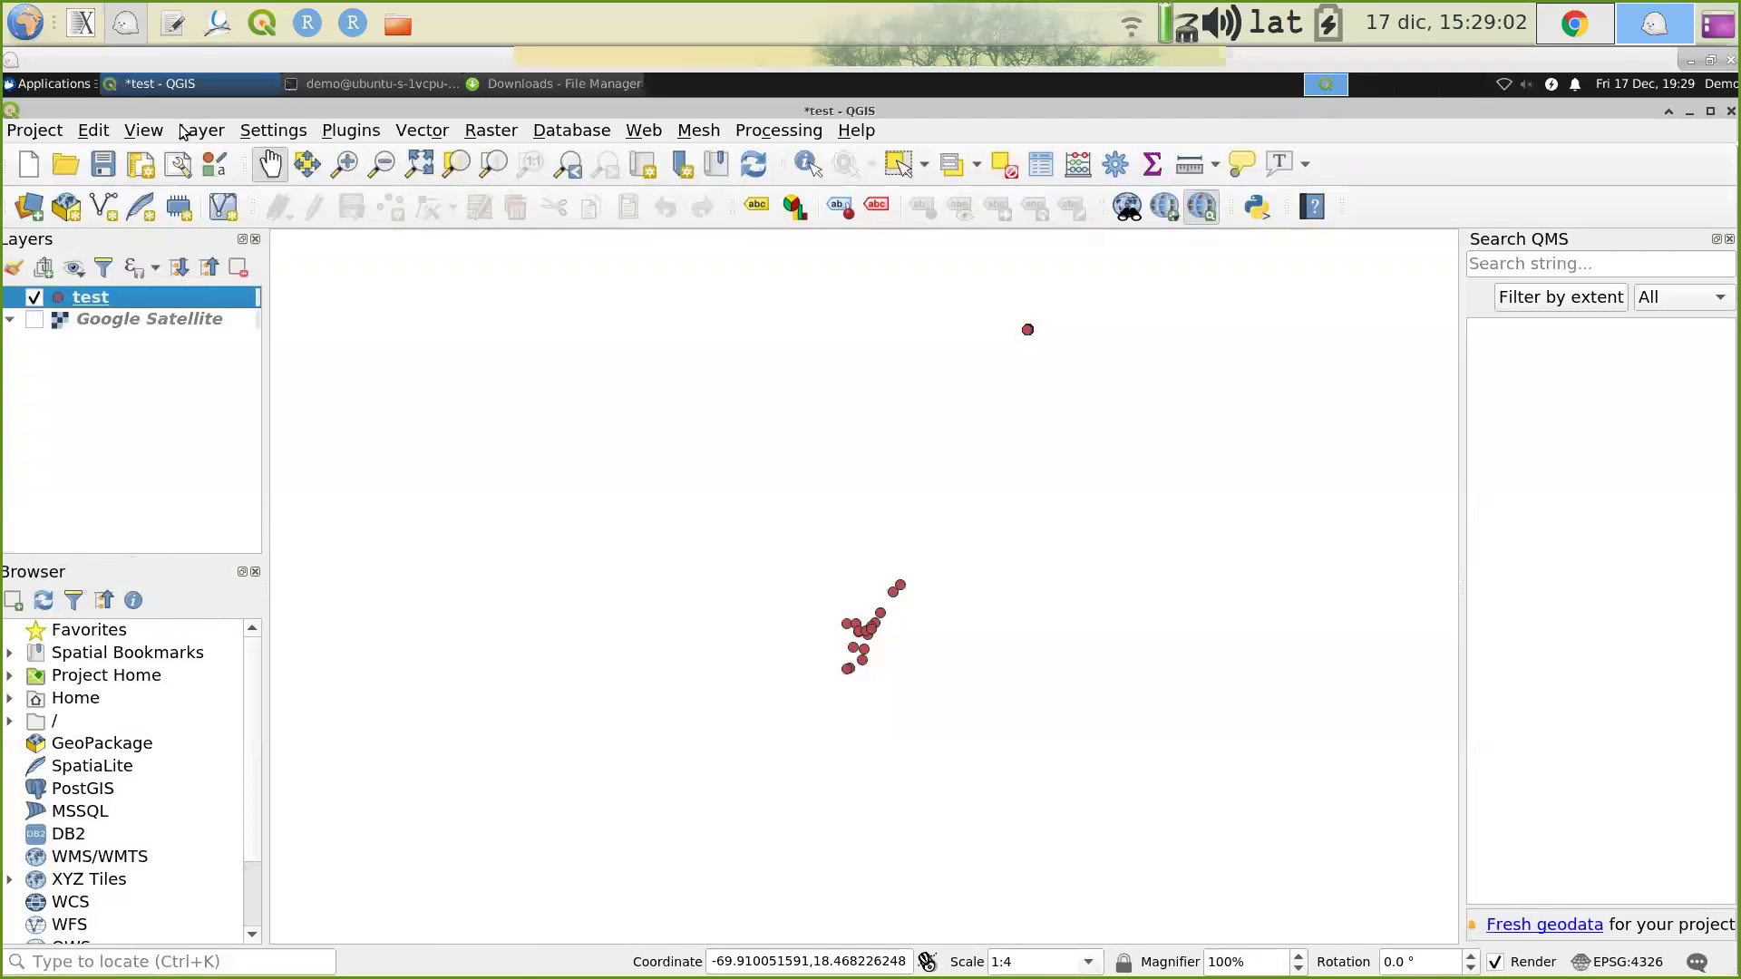
Browse the View menu's Measure, Decorations and Preview Mode submenus, ending at Scale Bar decoration.
left_click(145, 131)
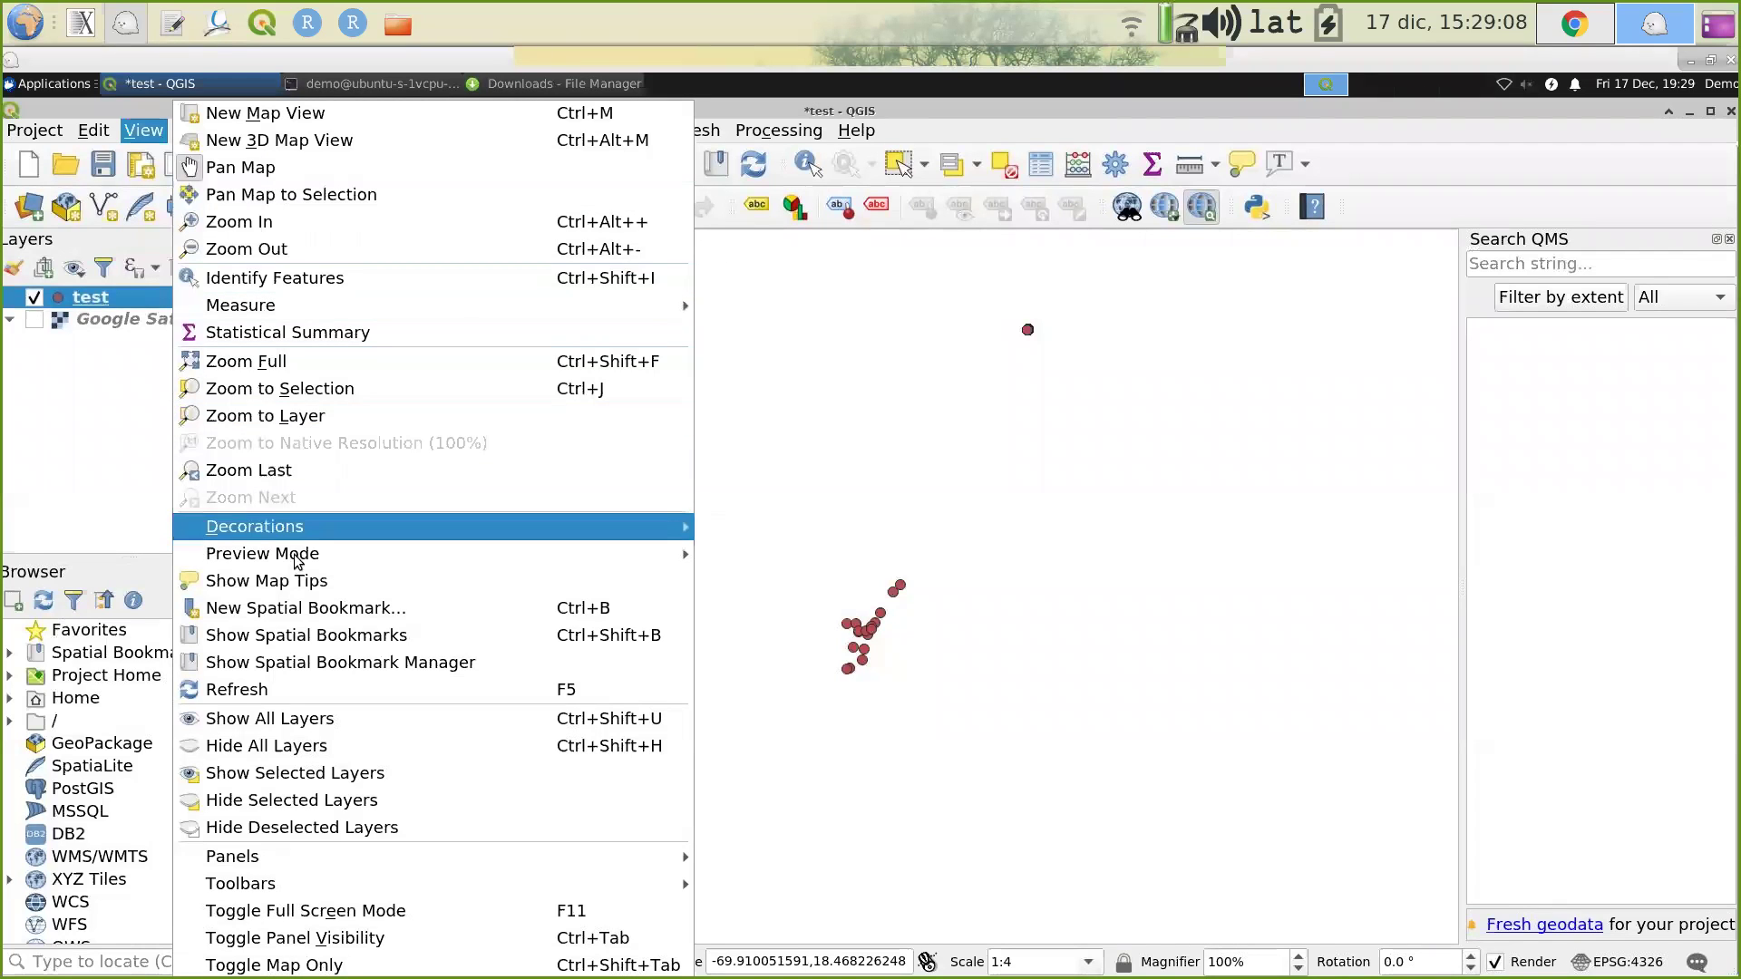
mouse_move(297, 557)
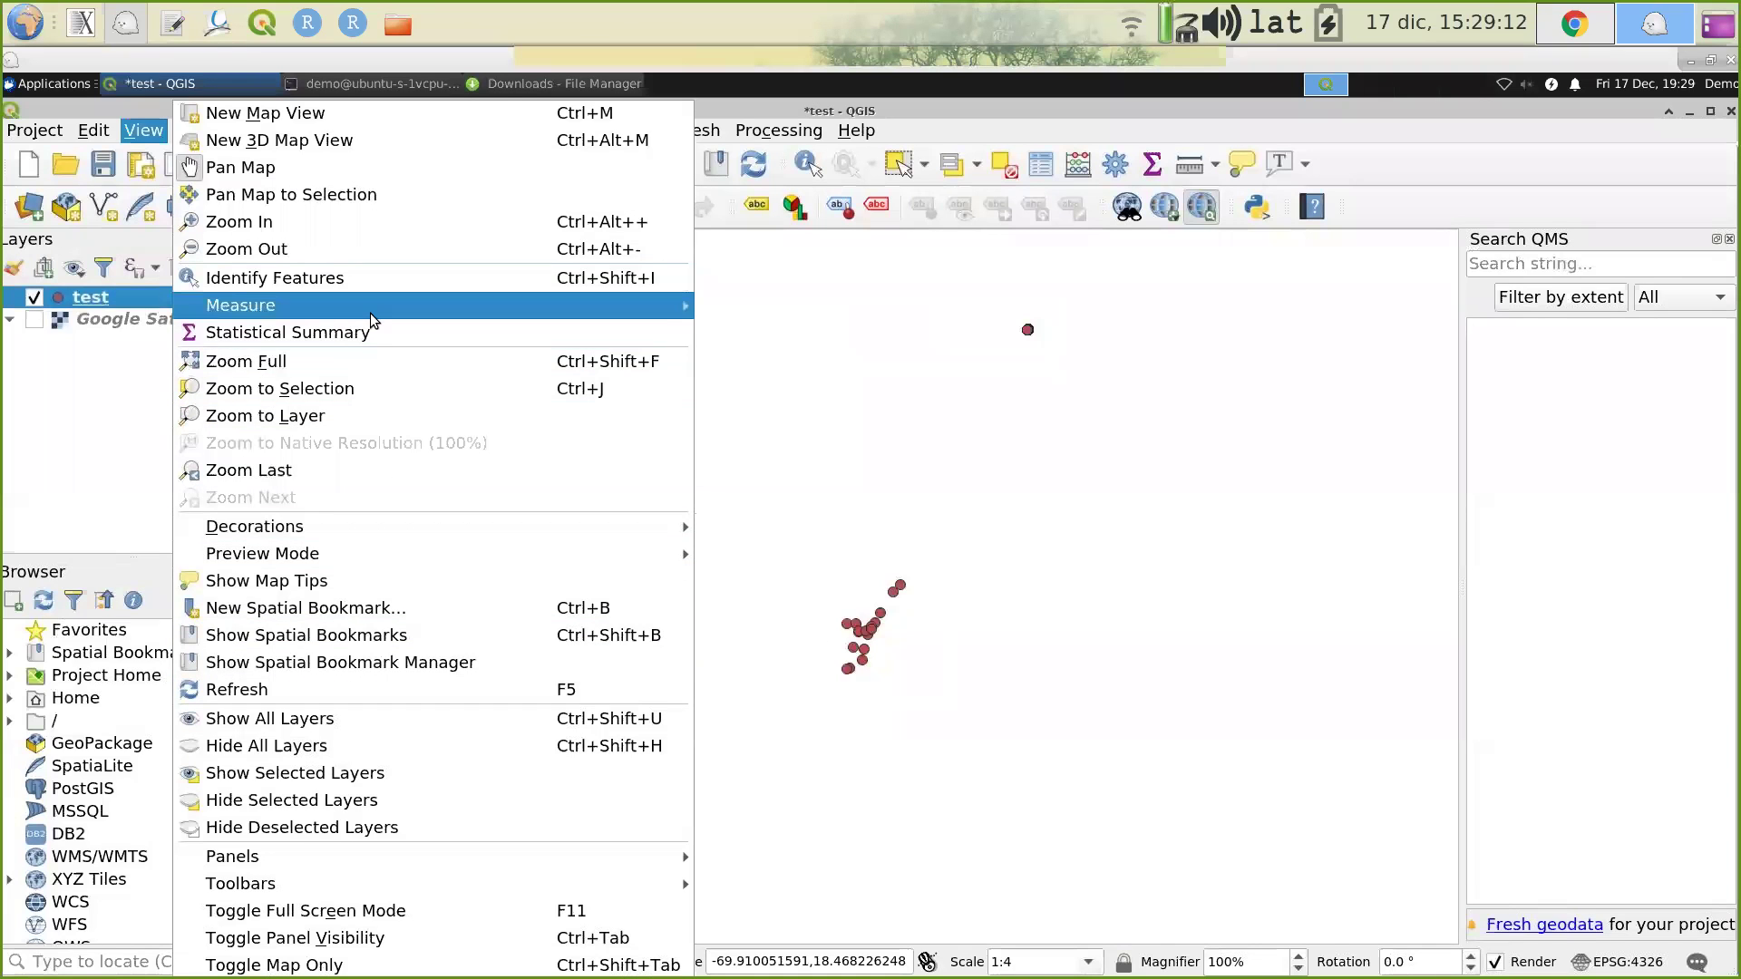
mouse_move(371, 317)
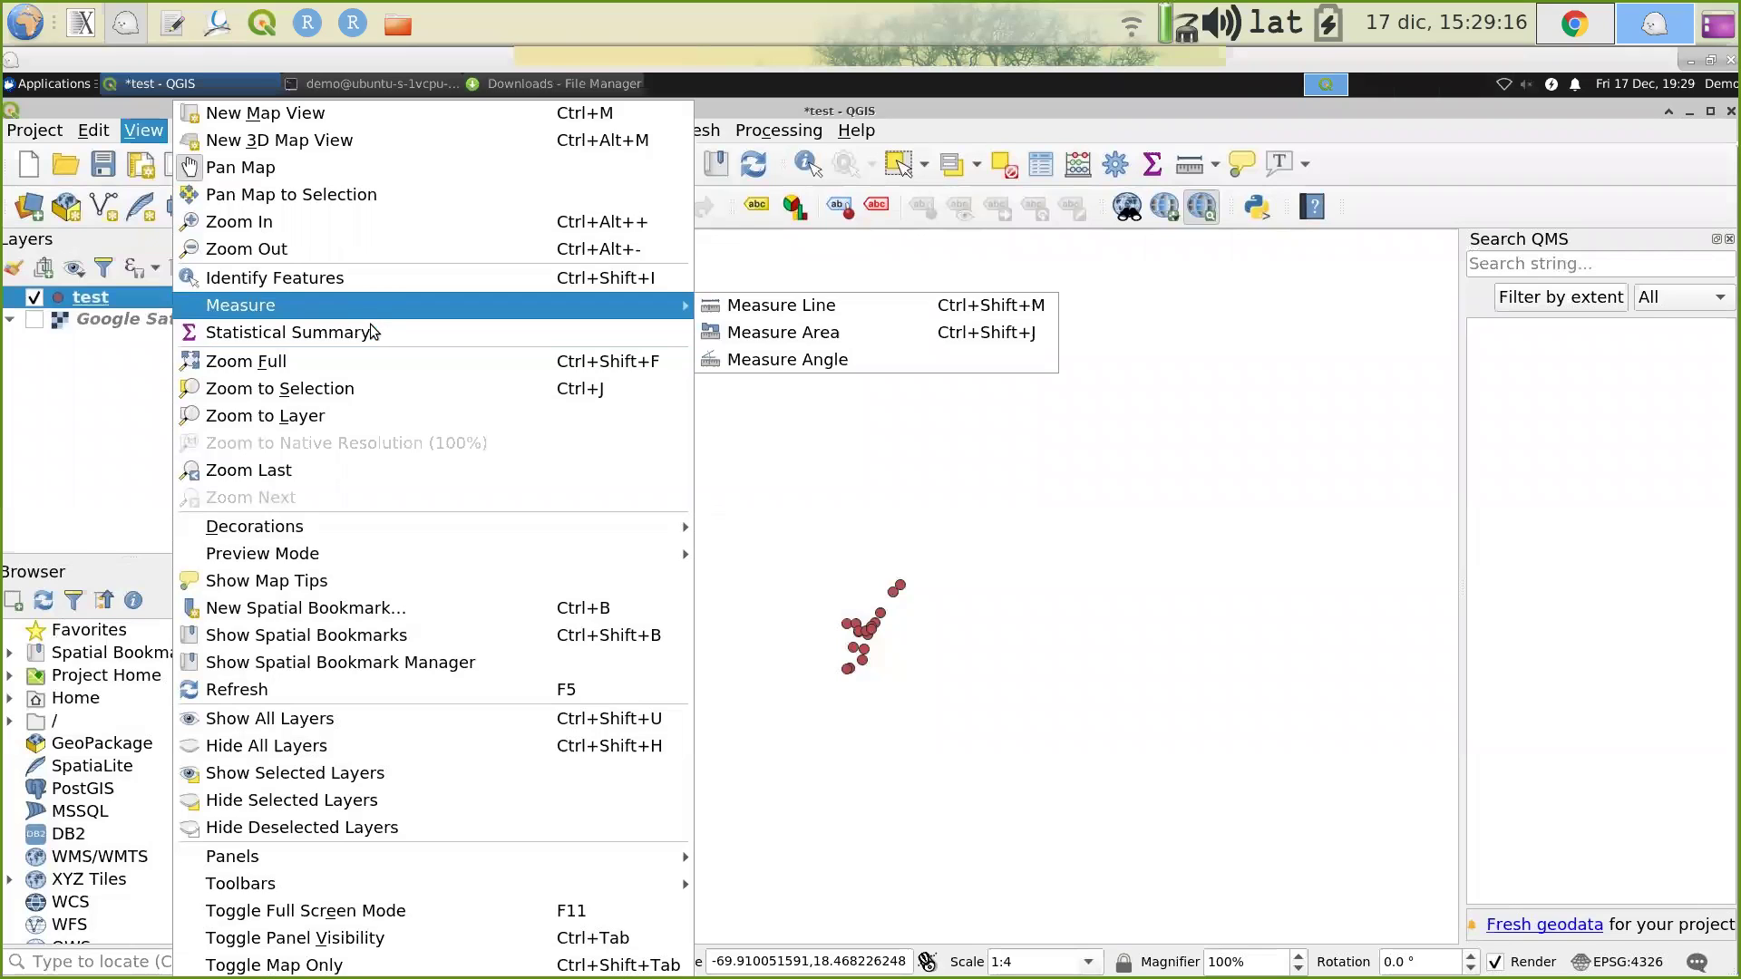
mouse_move(317, 531)
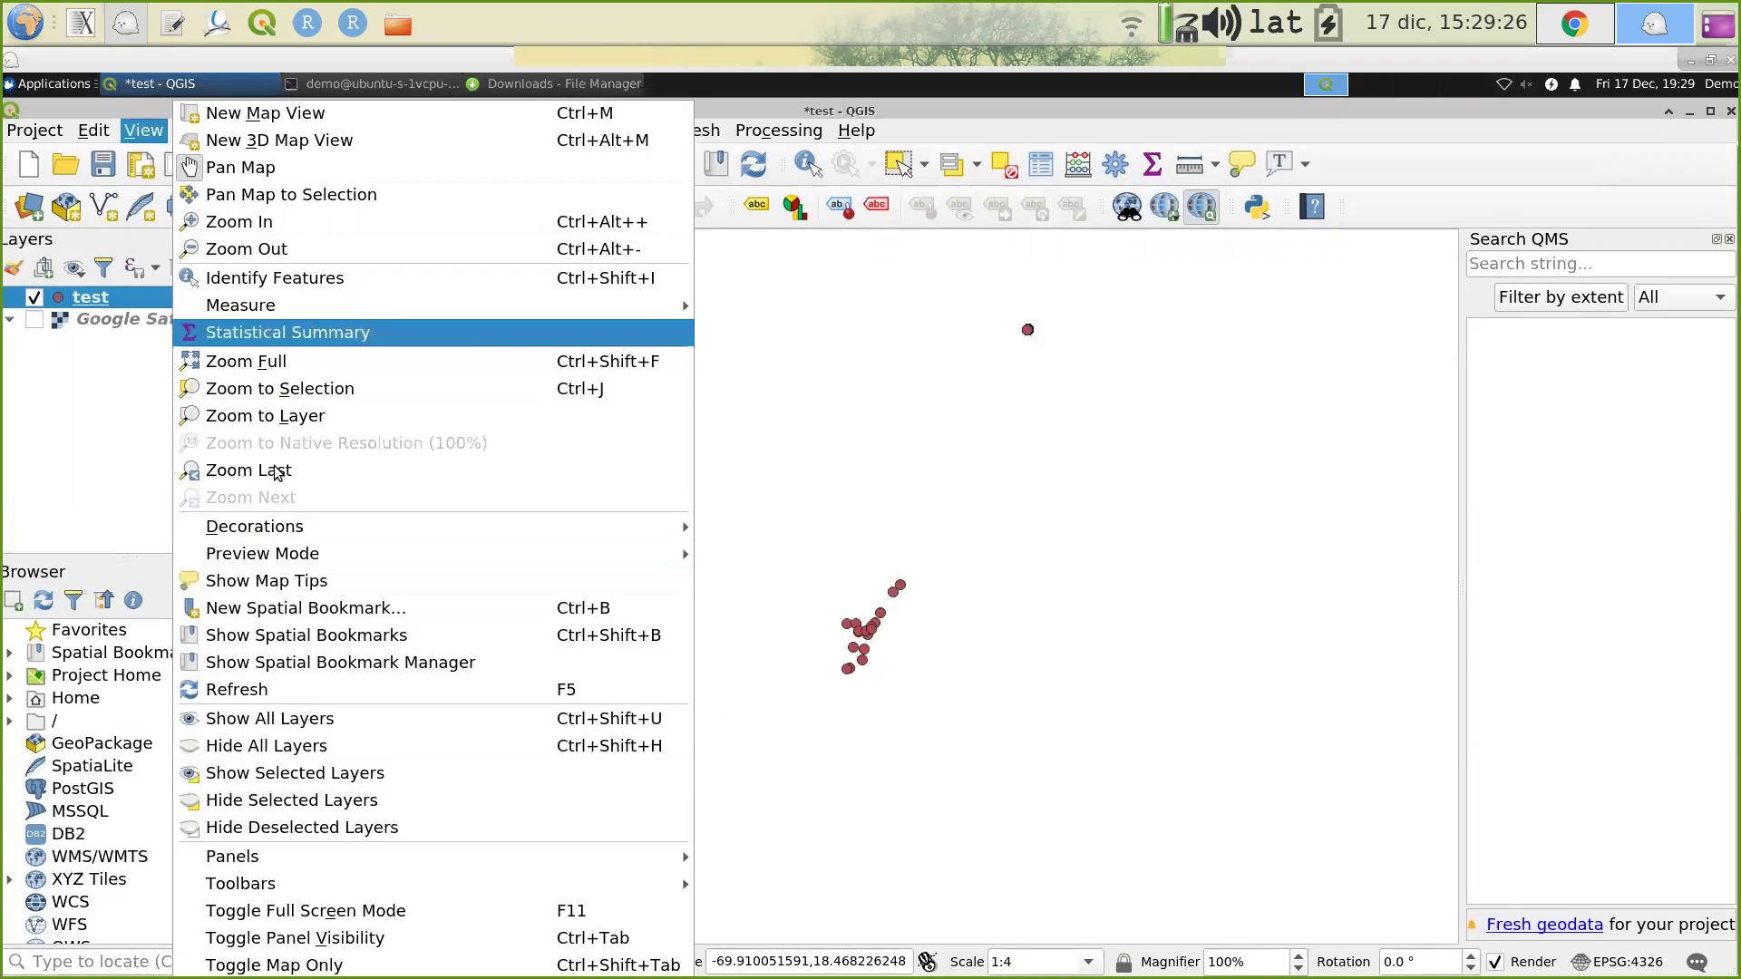
left_click(725, 553)
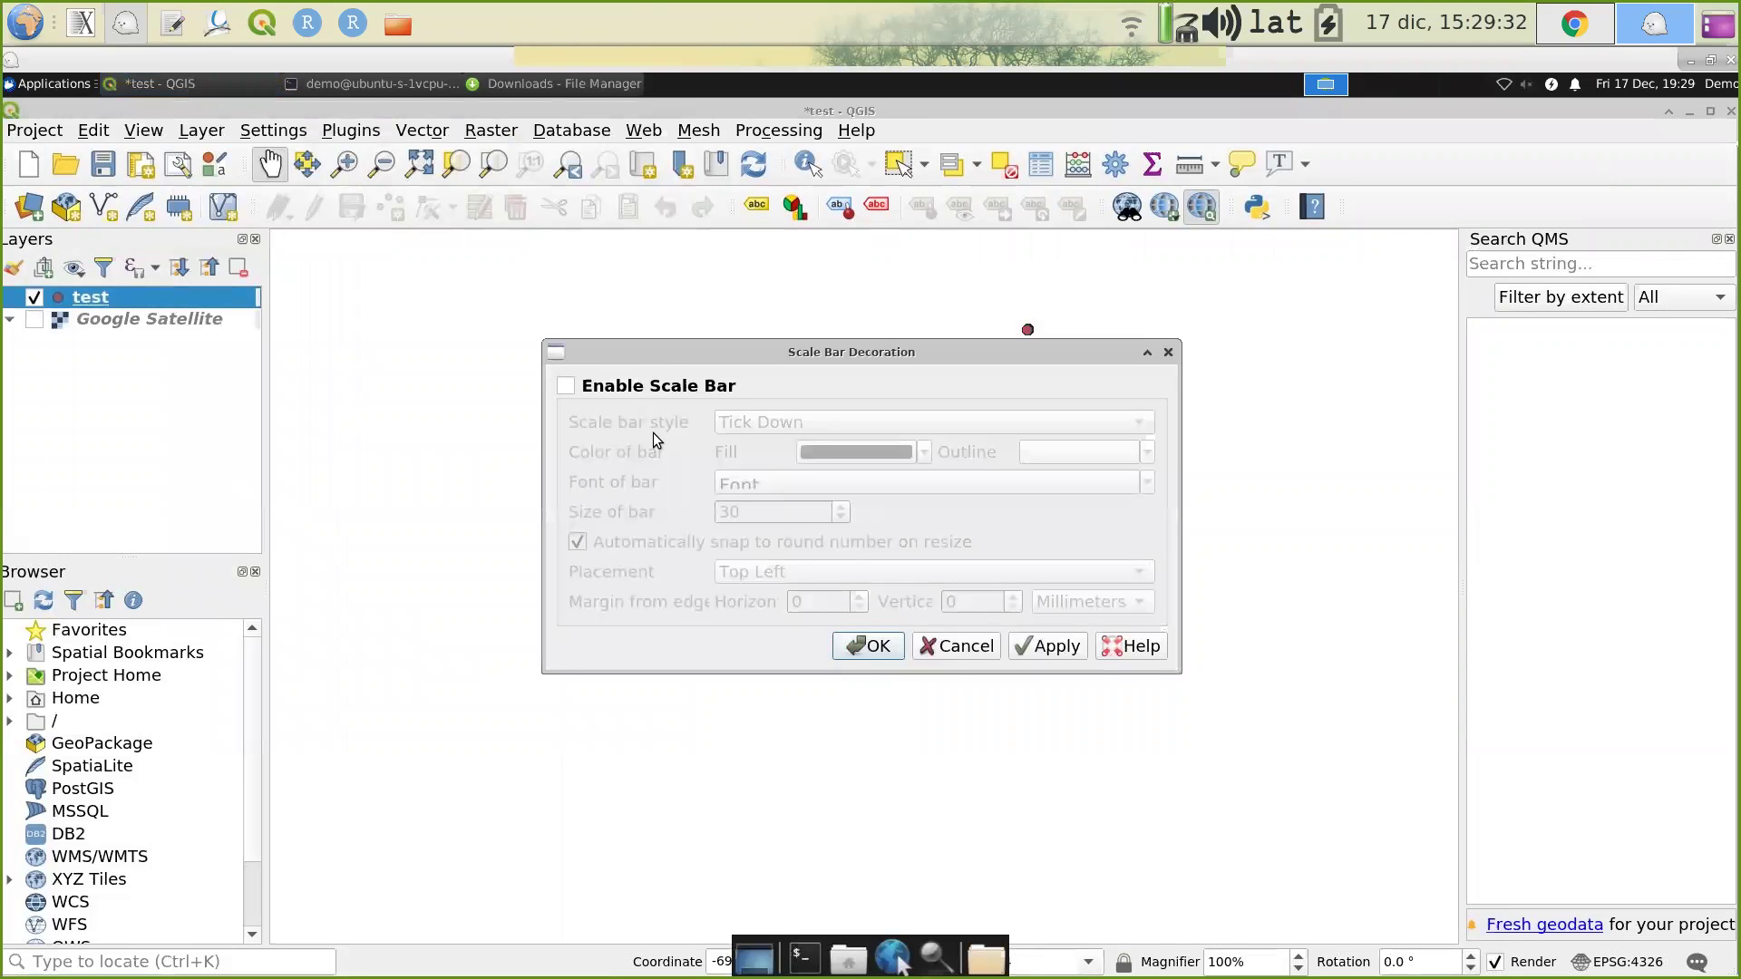
Enable the scale bar decoration at the map's top left and apply it.
left_click(661, 388)
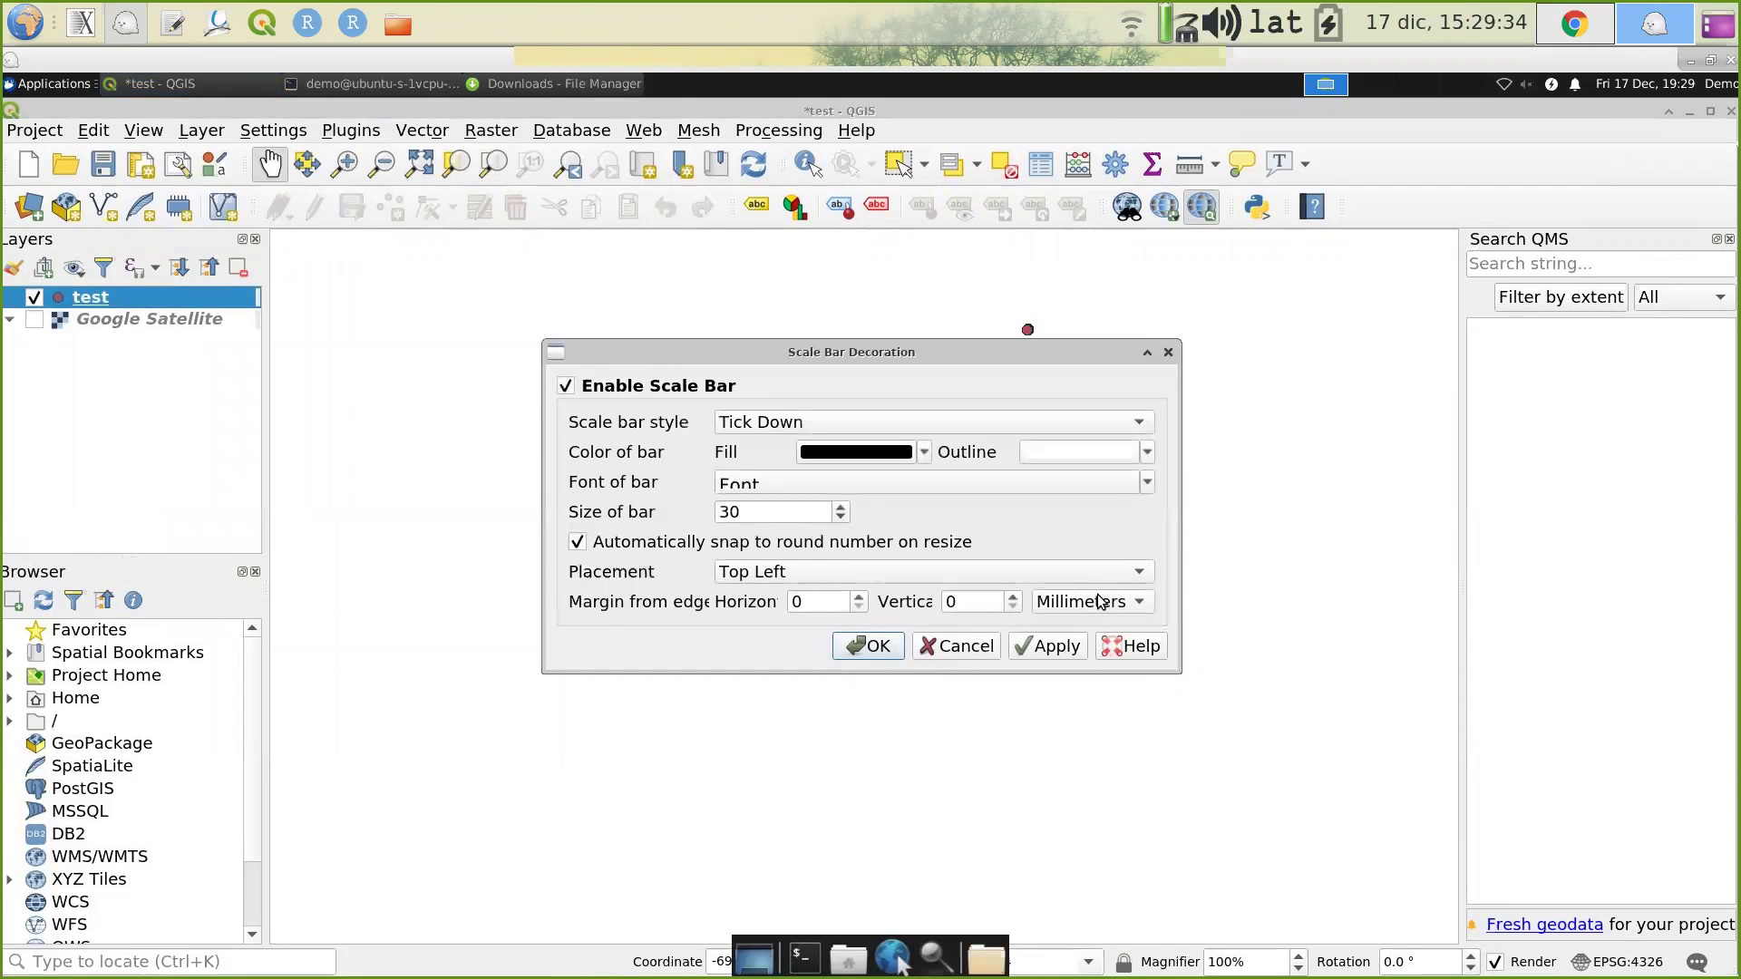
left_click(886, 650)
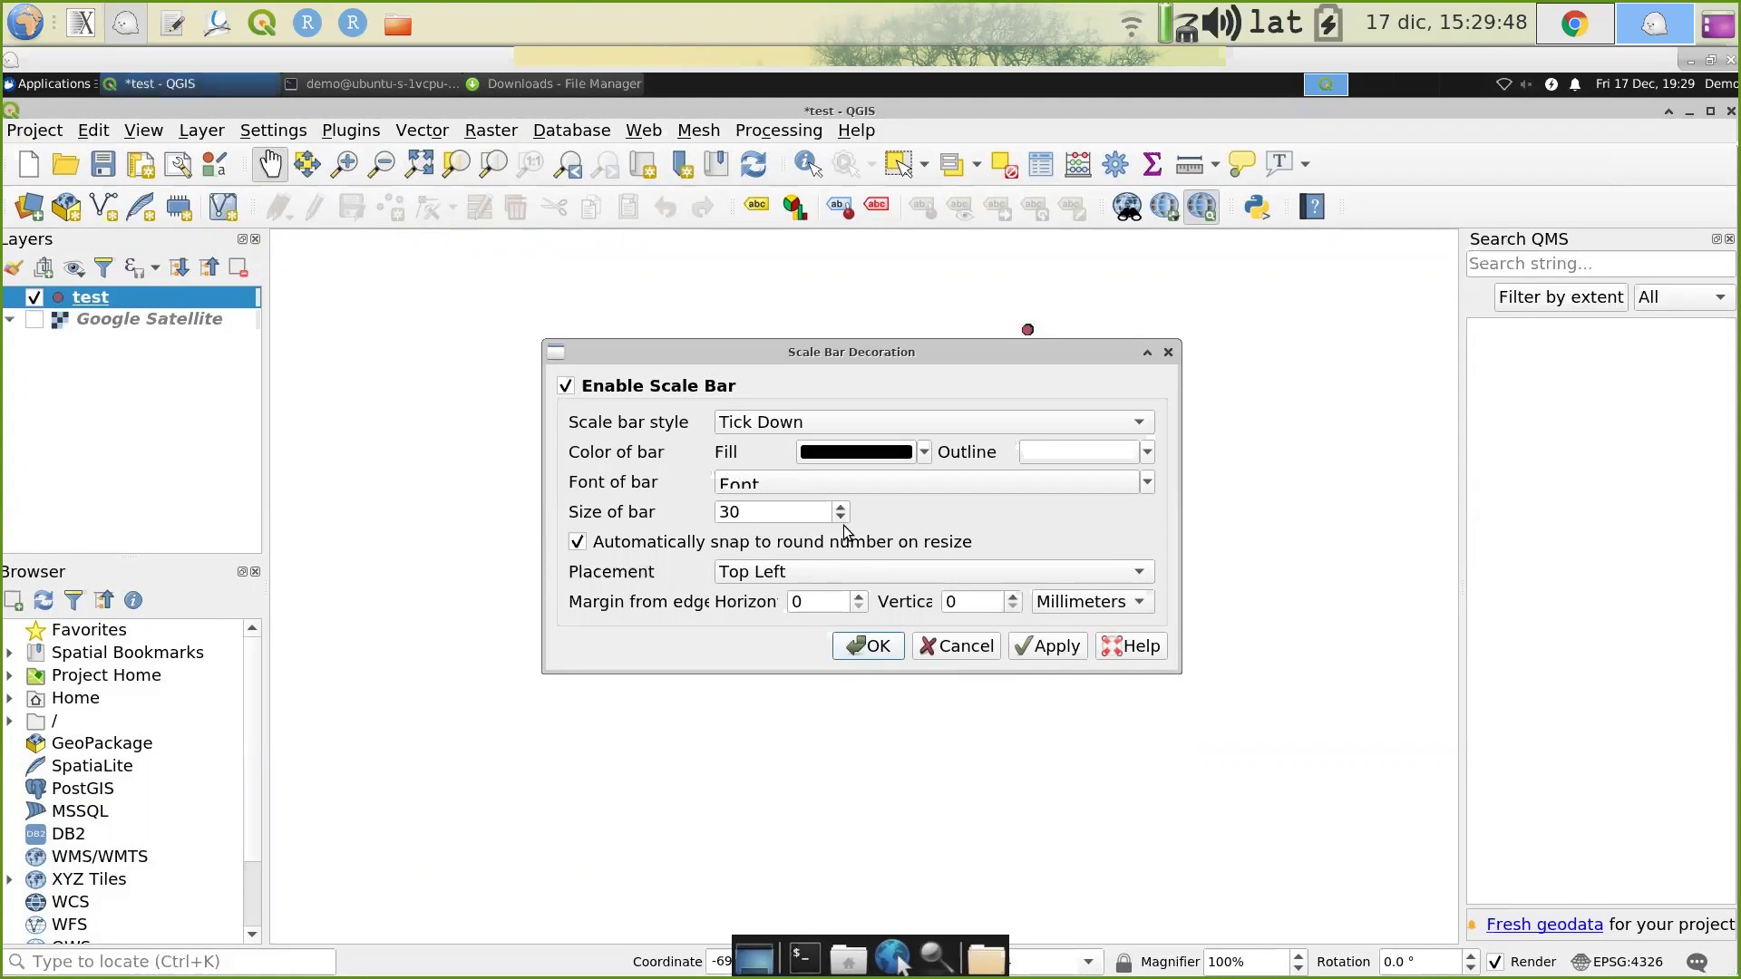
key("Return")
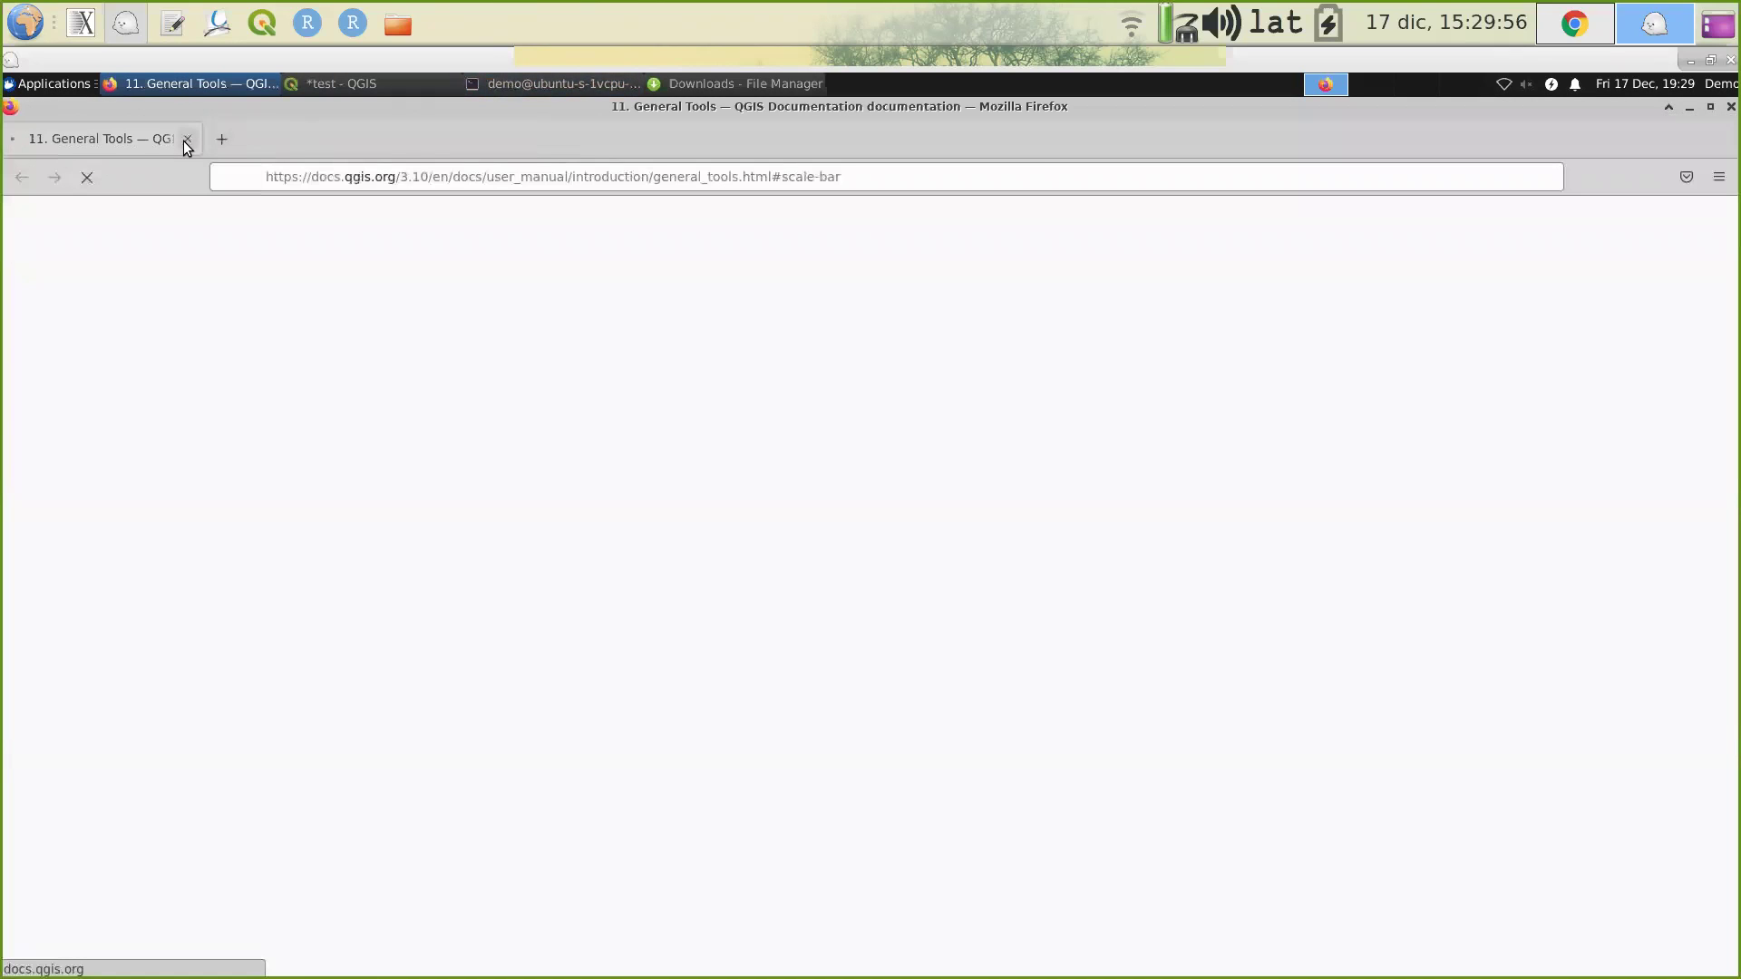
Close the Firefox documentation tab to get back to the QGIS map.
left_click(187, 140)
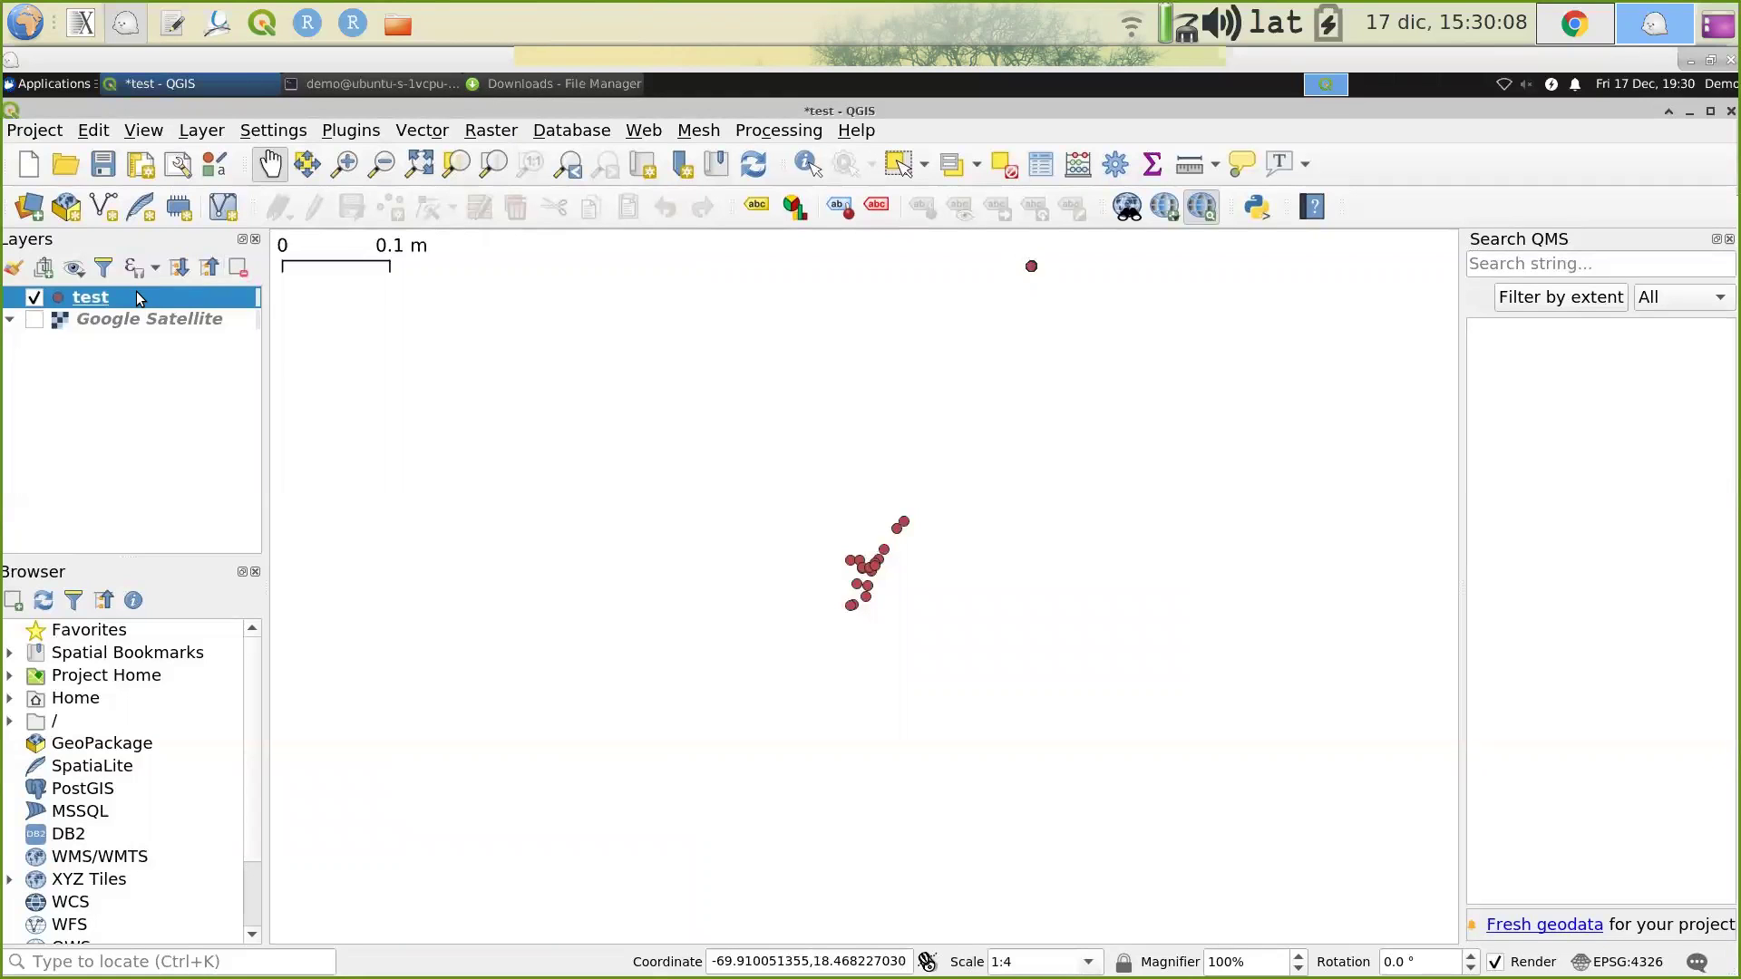
Bring up the Query Builder from the test layer's Source properties.
right_click(203, 418)
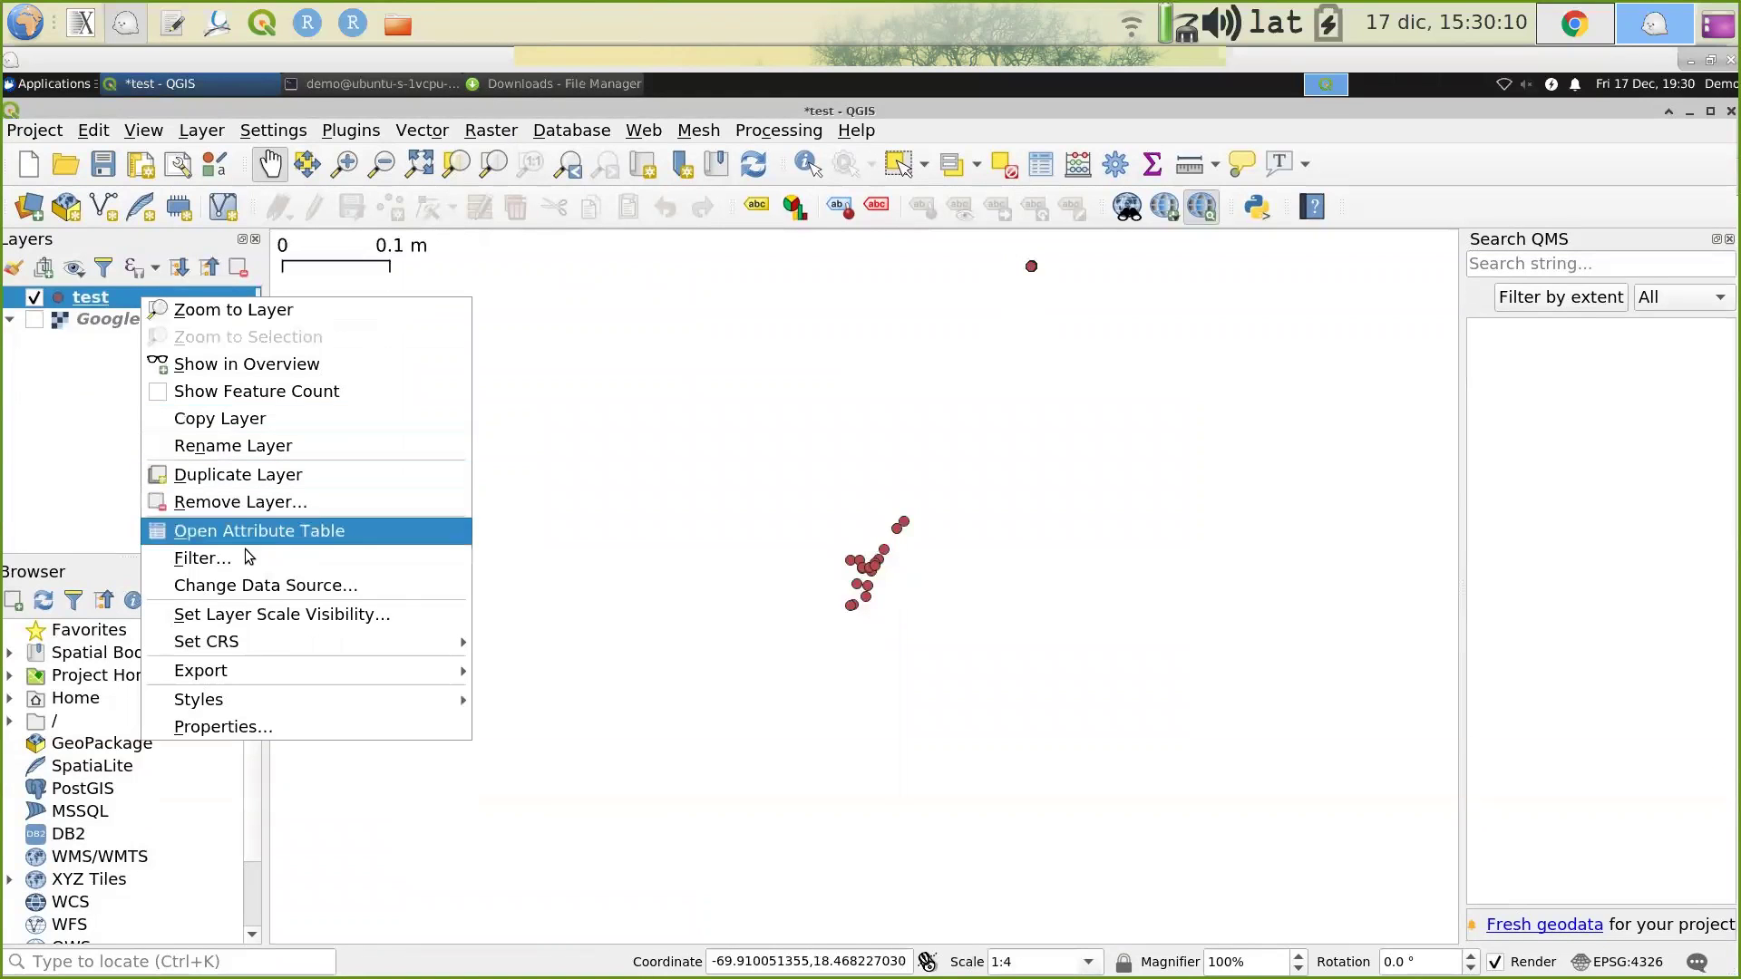
left_click(236, 721)
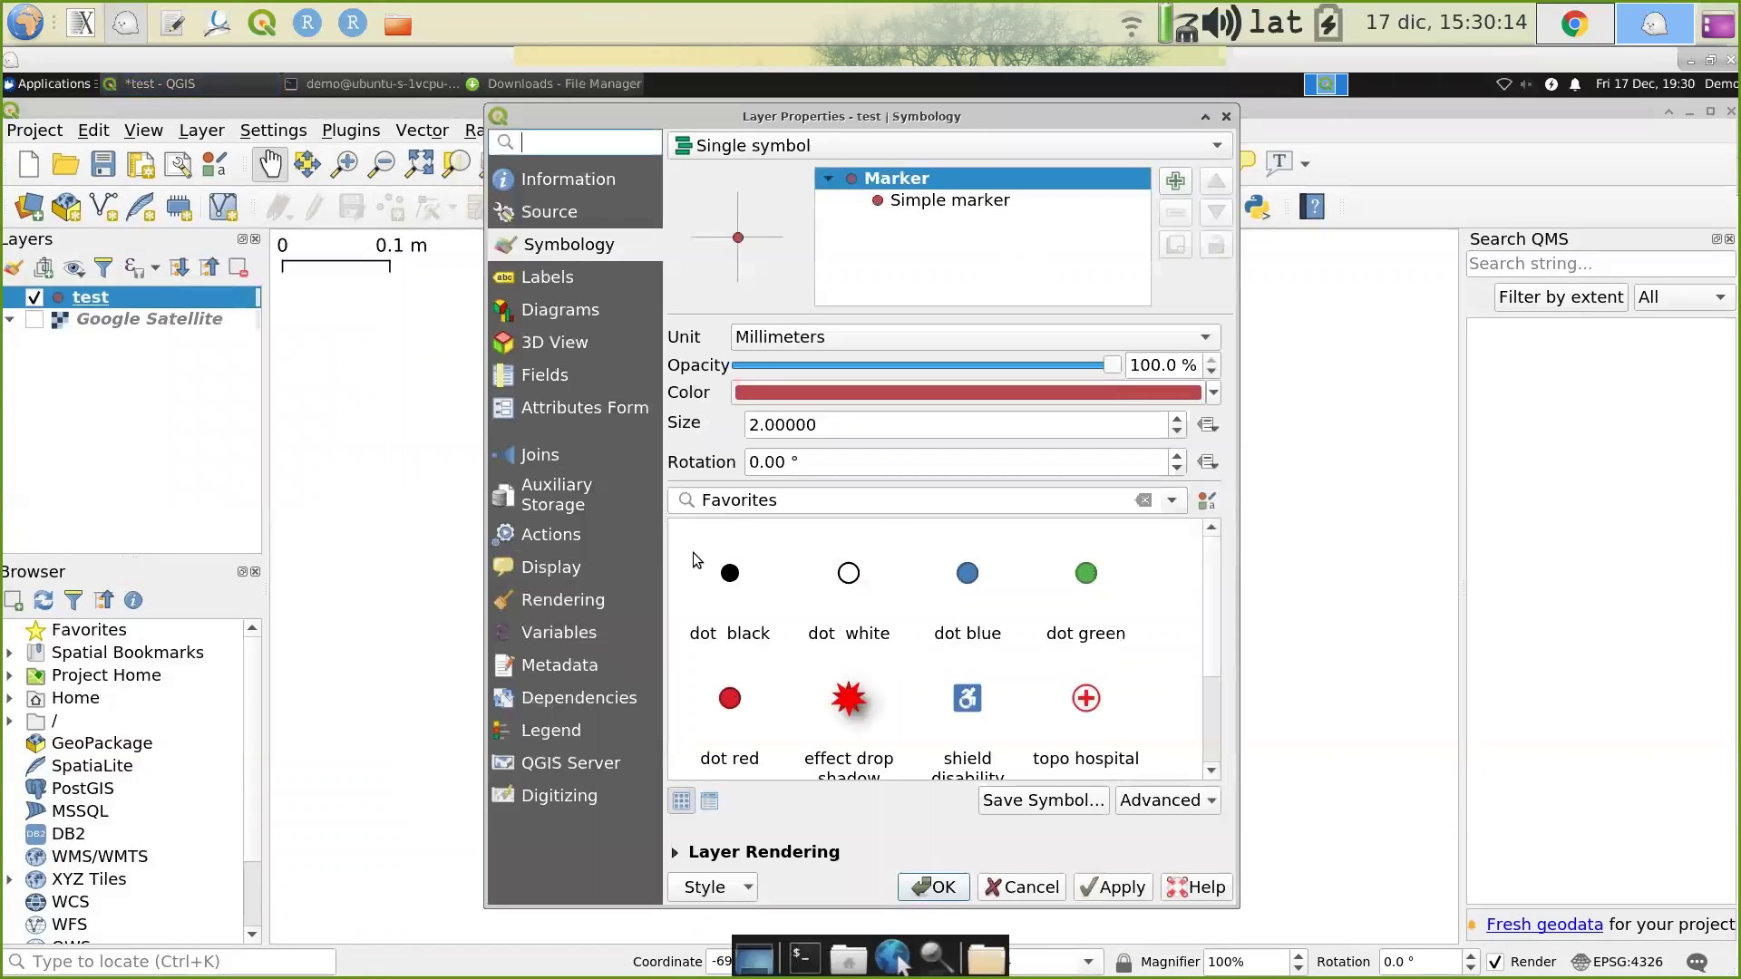
left_click(574, 214)
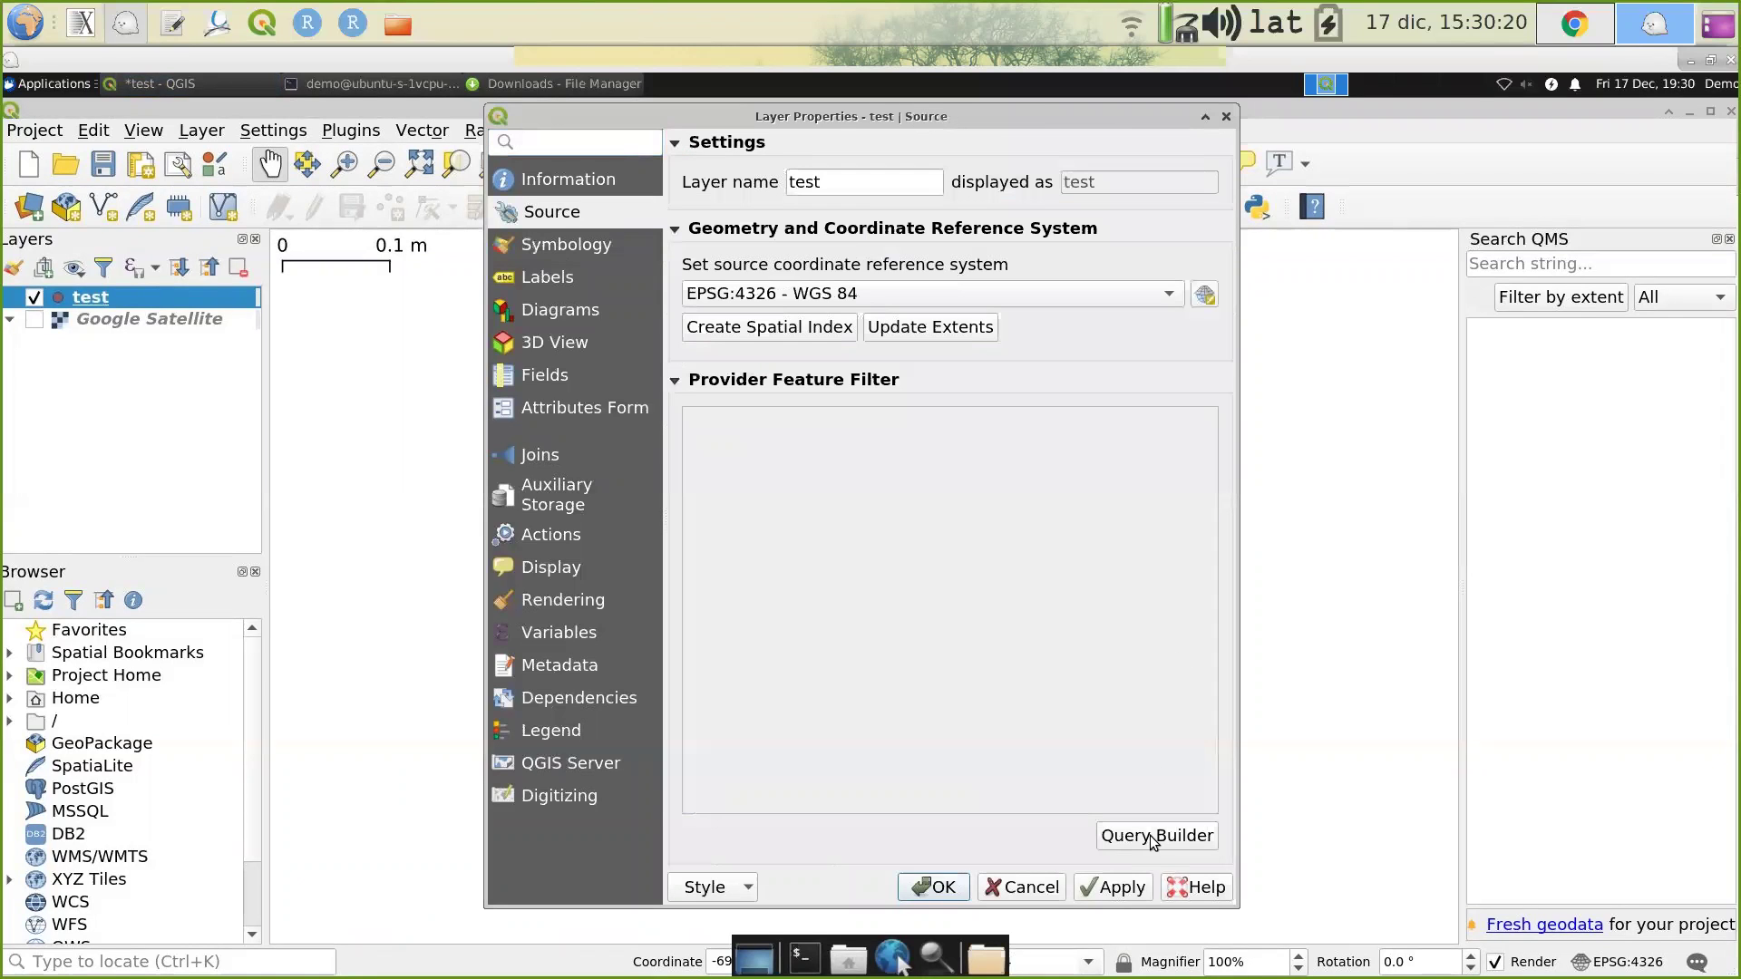
left_click(1153, 837)
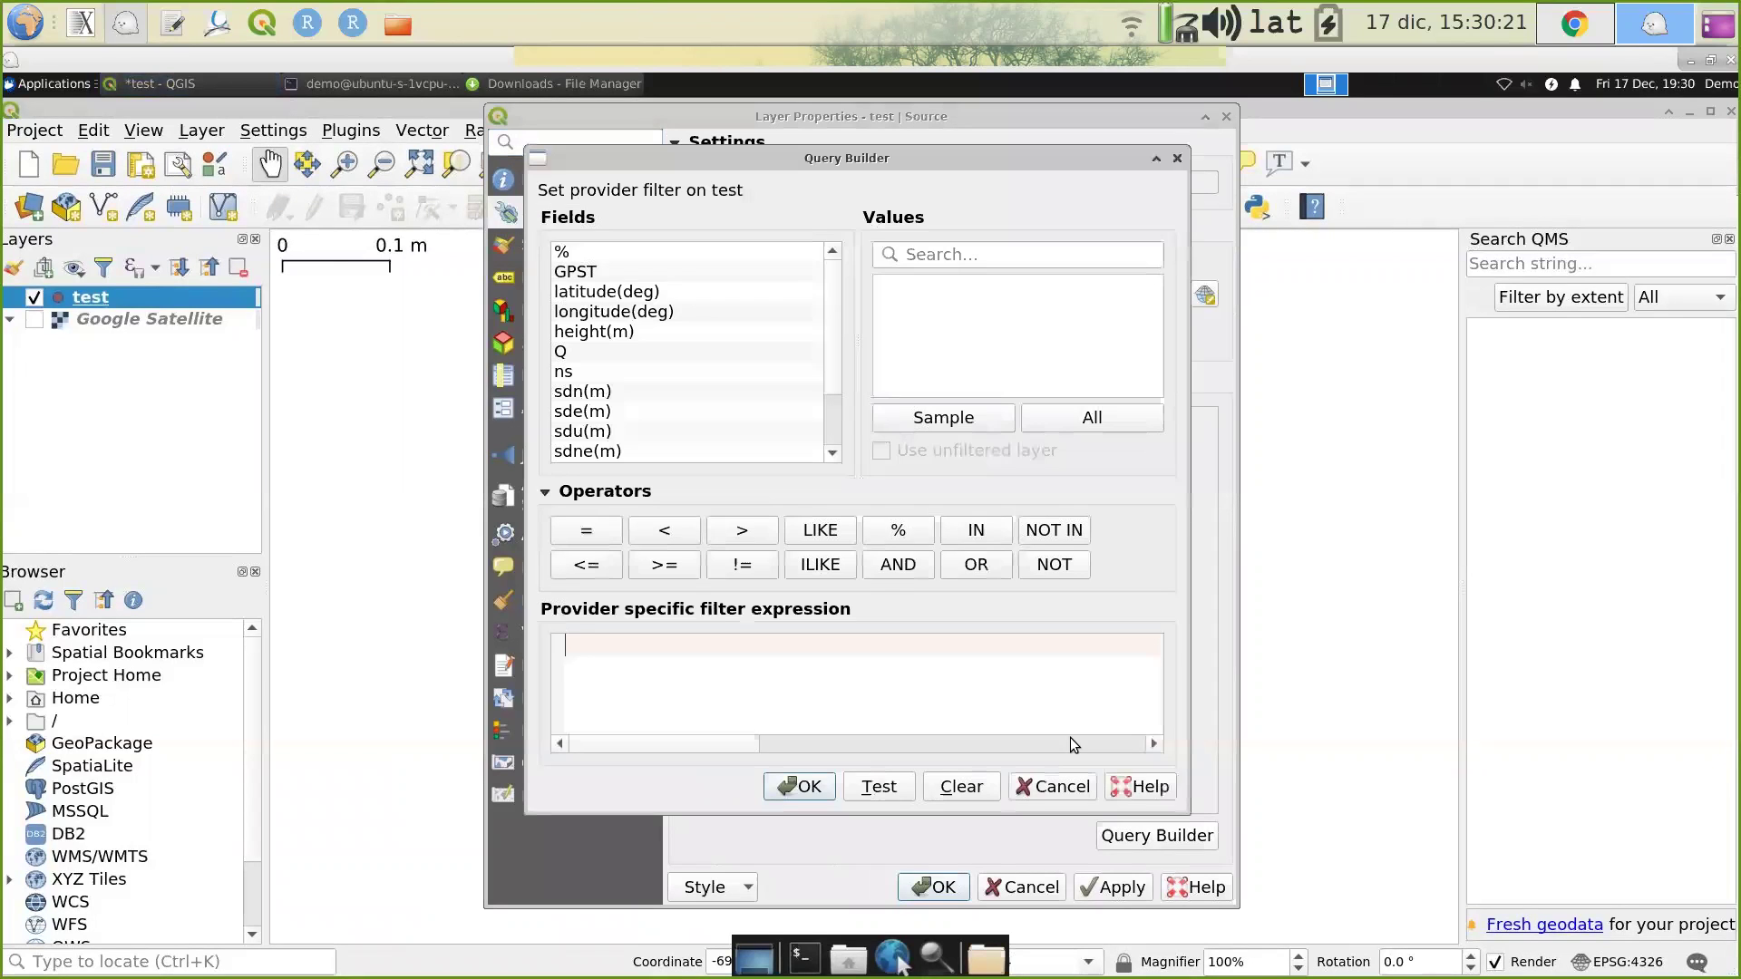
Build the provider feature filter "Q" = 1 and apply it to the test layer.
left_click(629, 351)
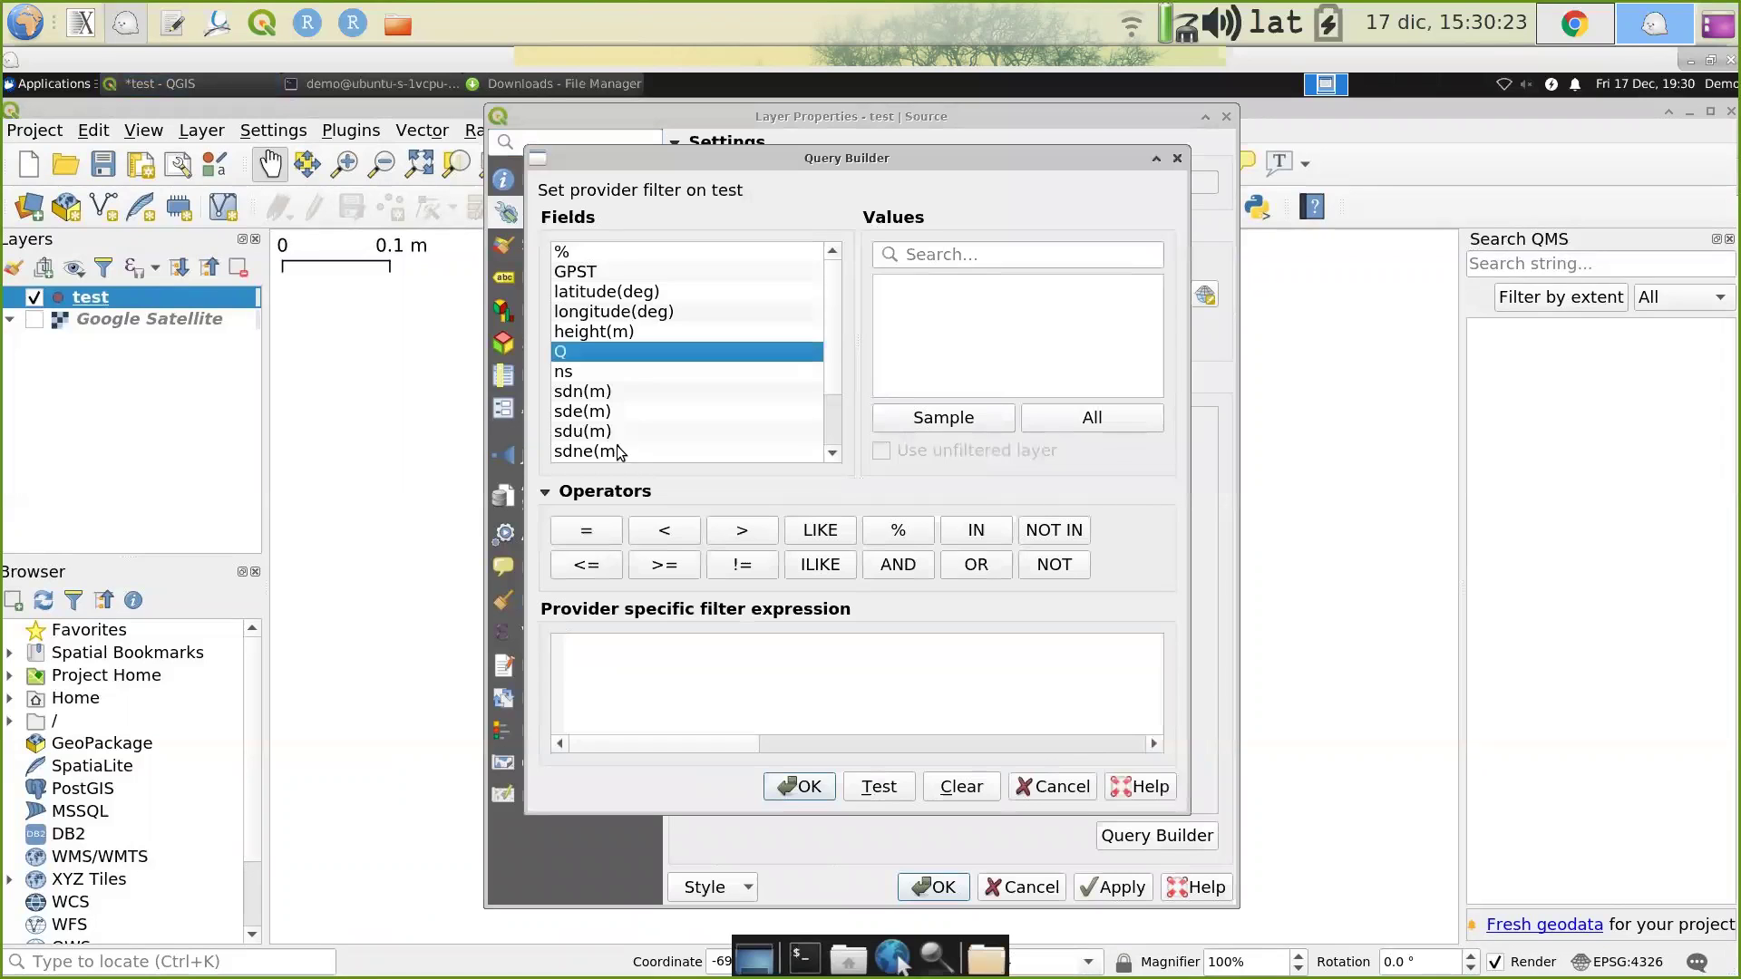
double_click(586, 358)
left_click(597, 529)
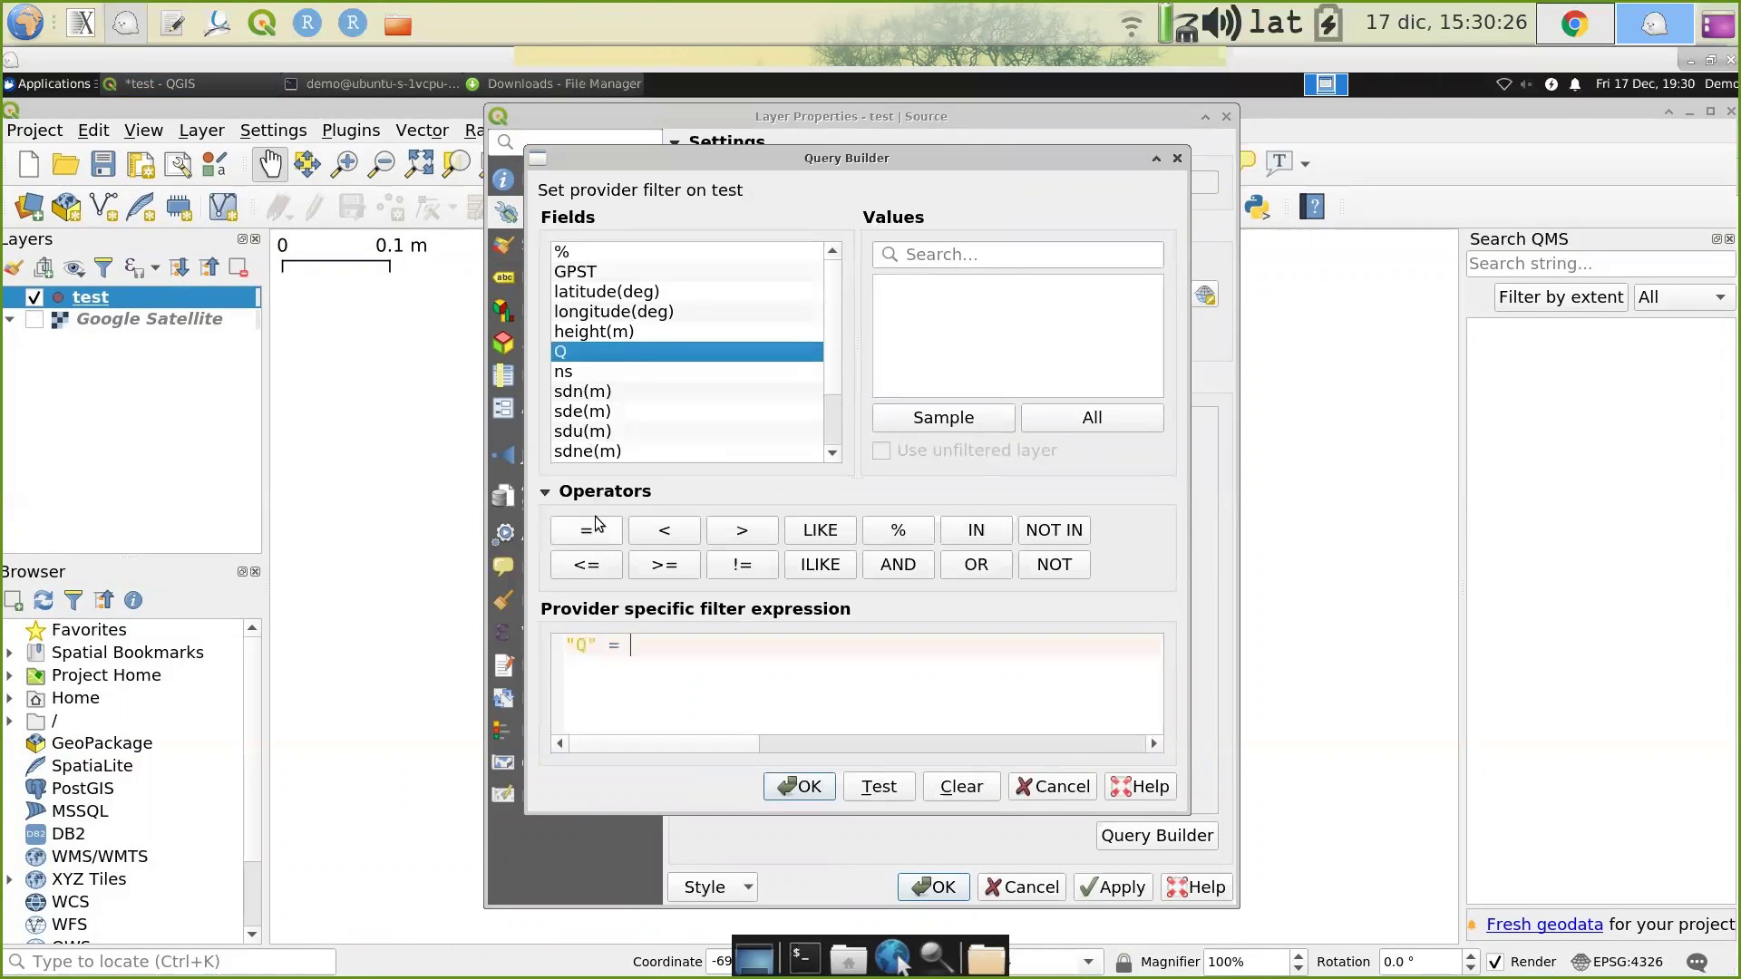
left_click(939, 418)
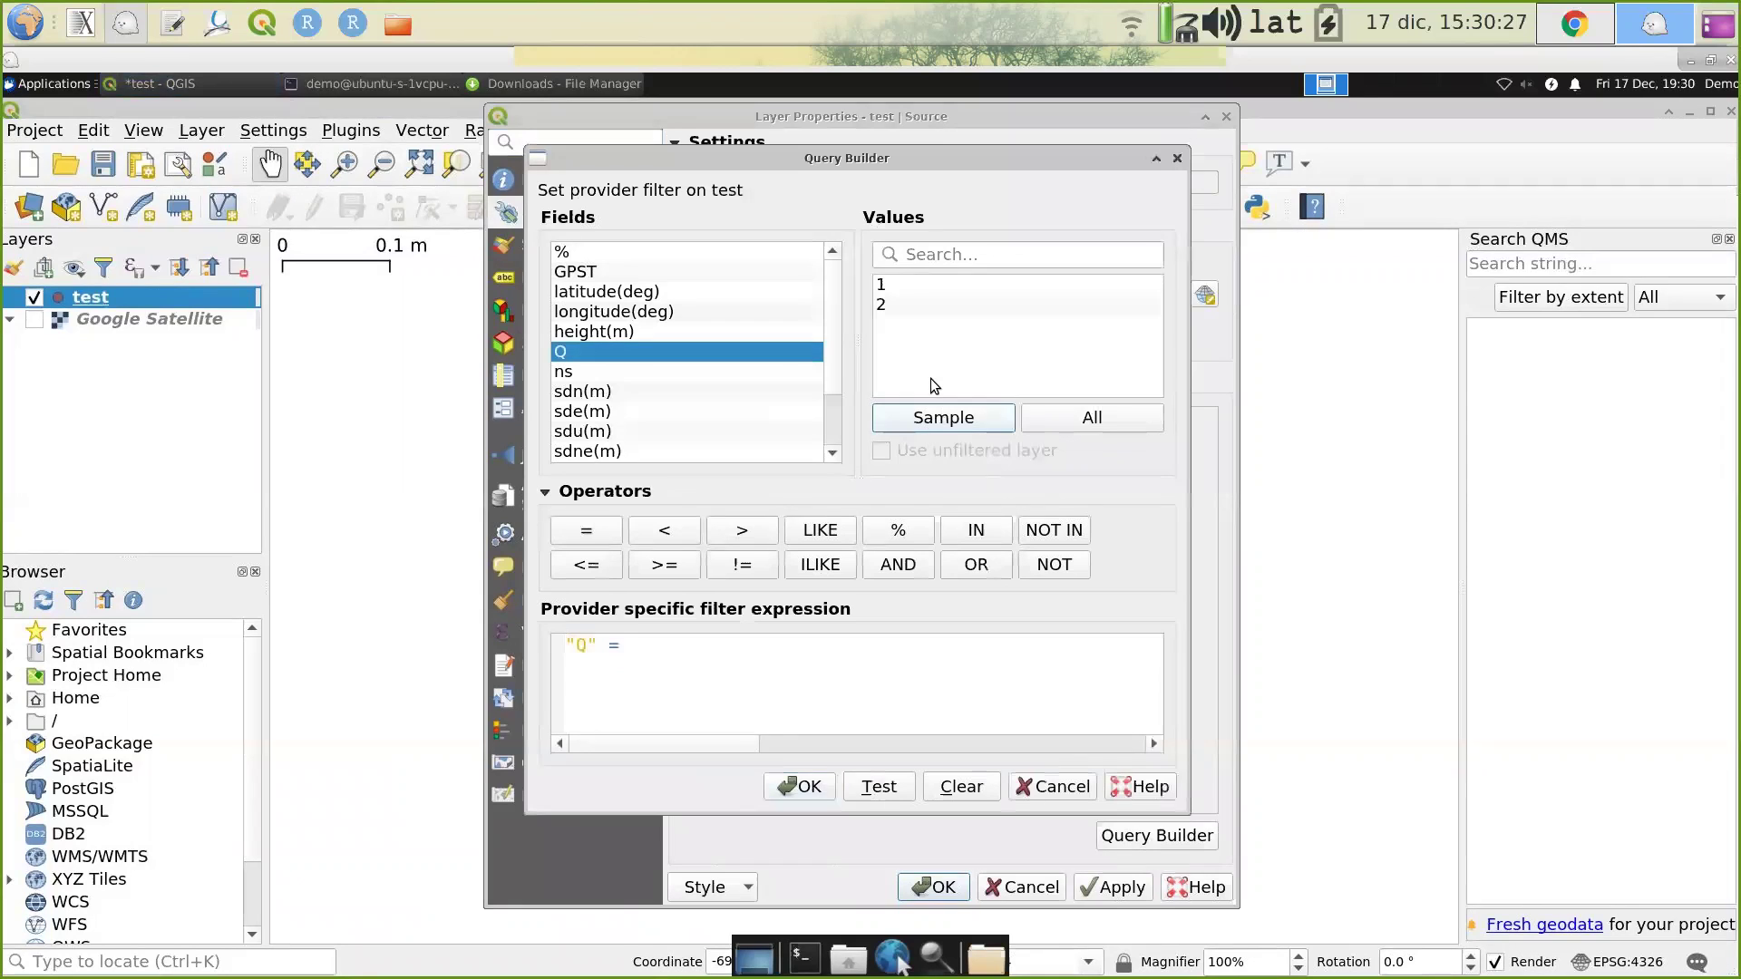
left_click(916, 284)
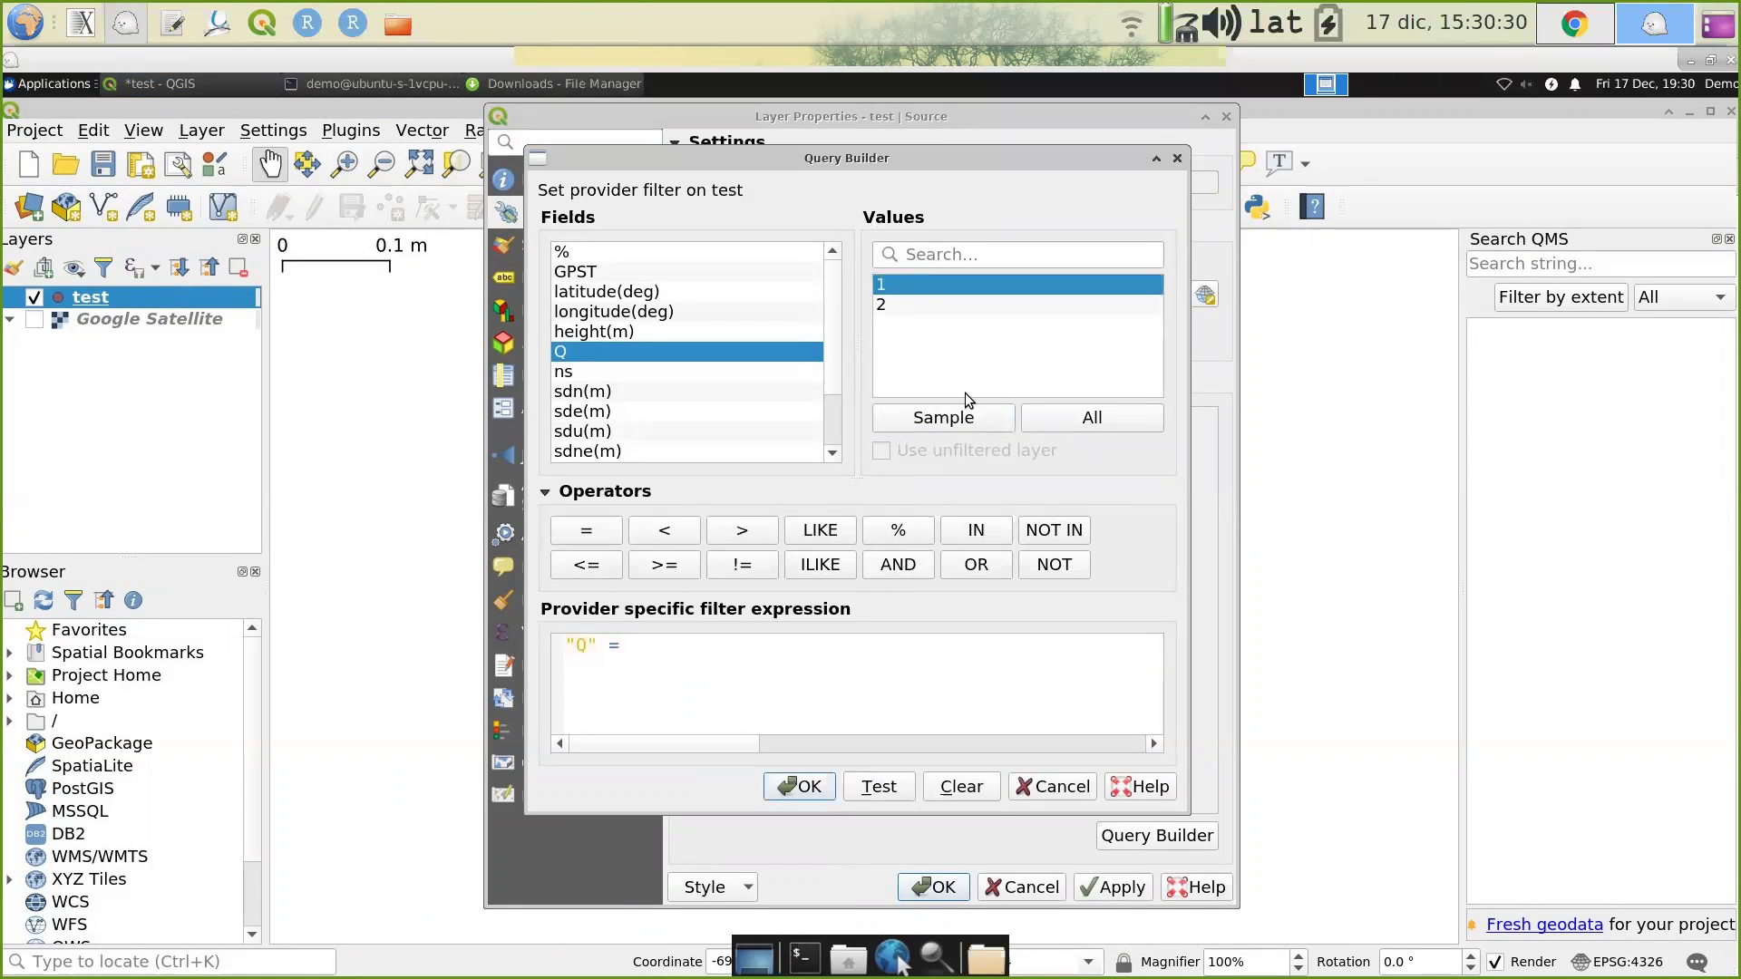
double_click(925, 287)
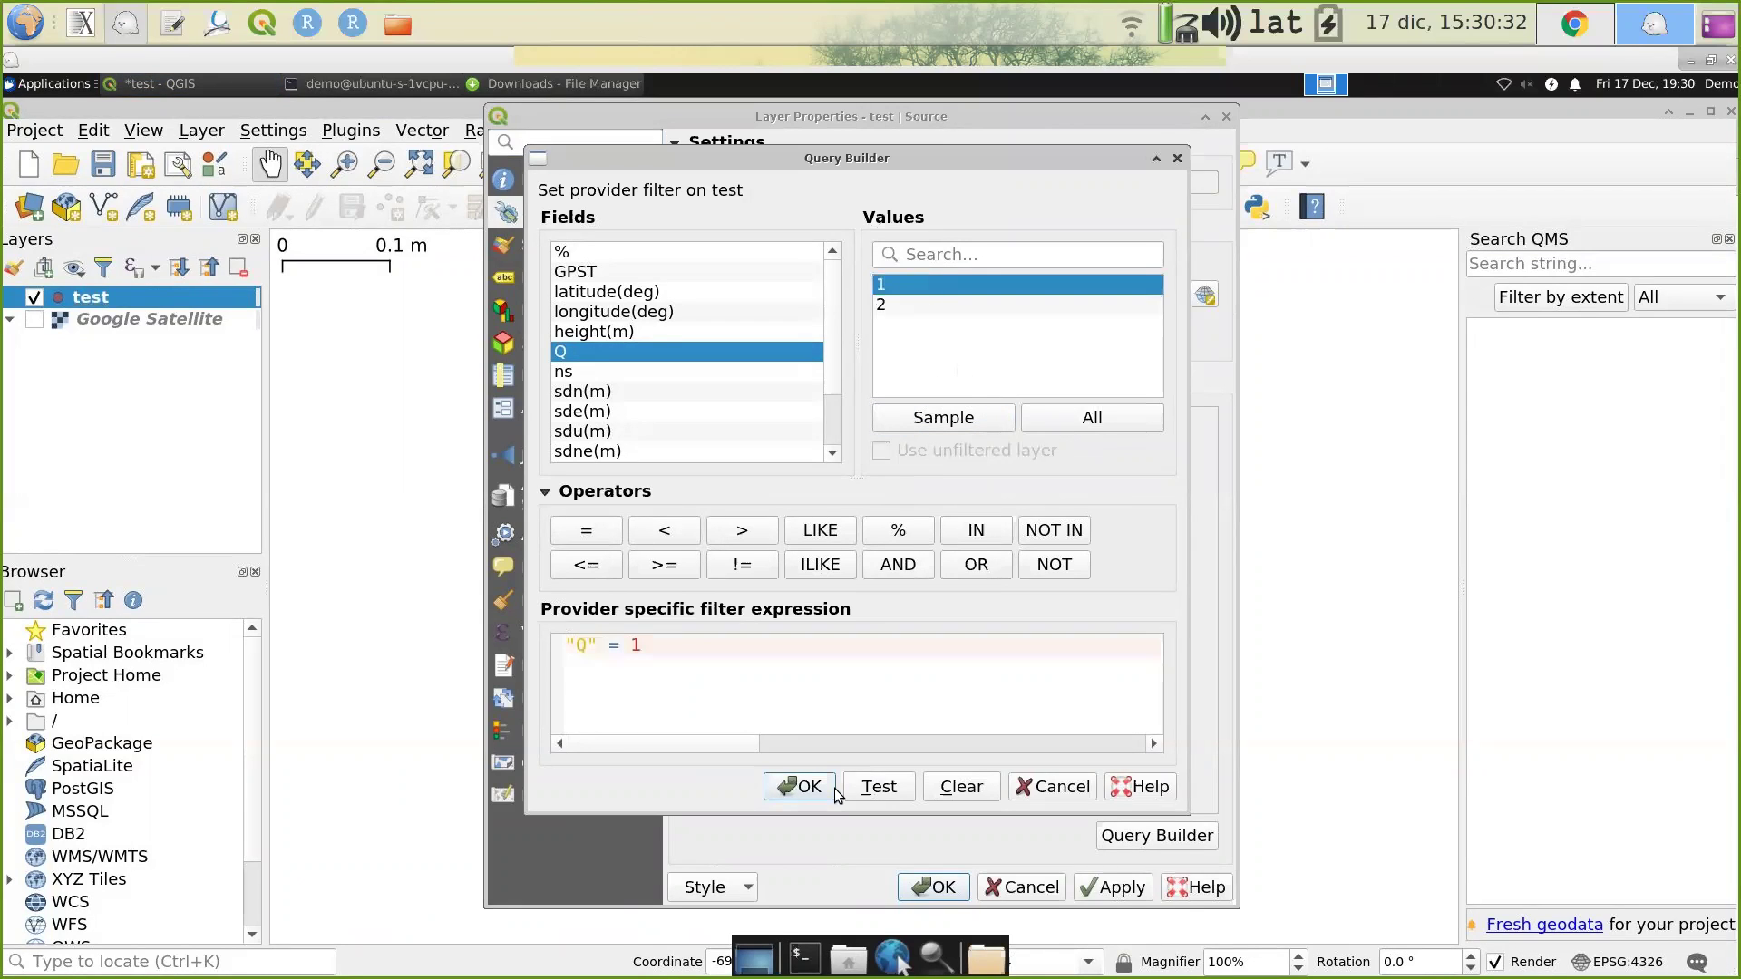
left_click(798, 786)
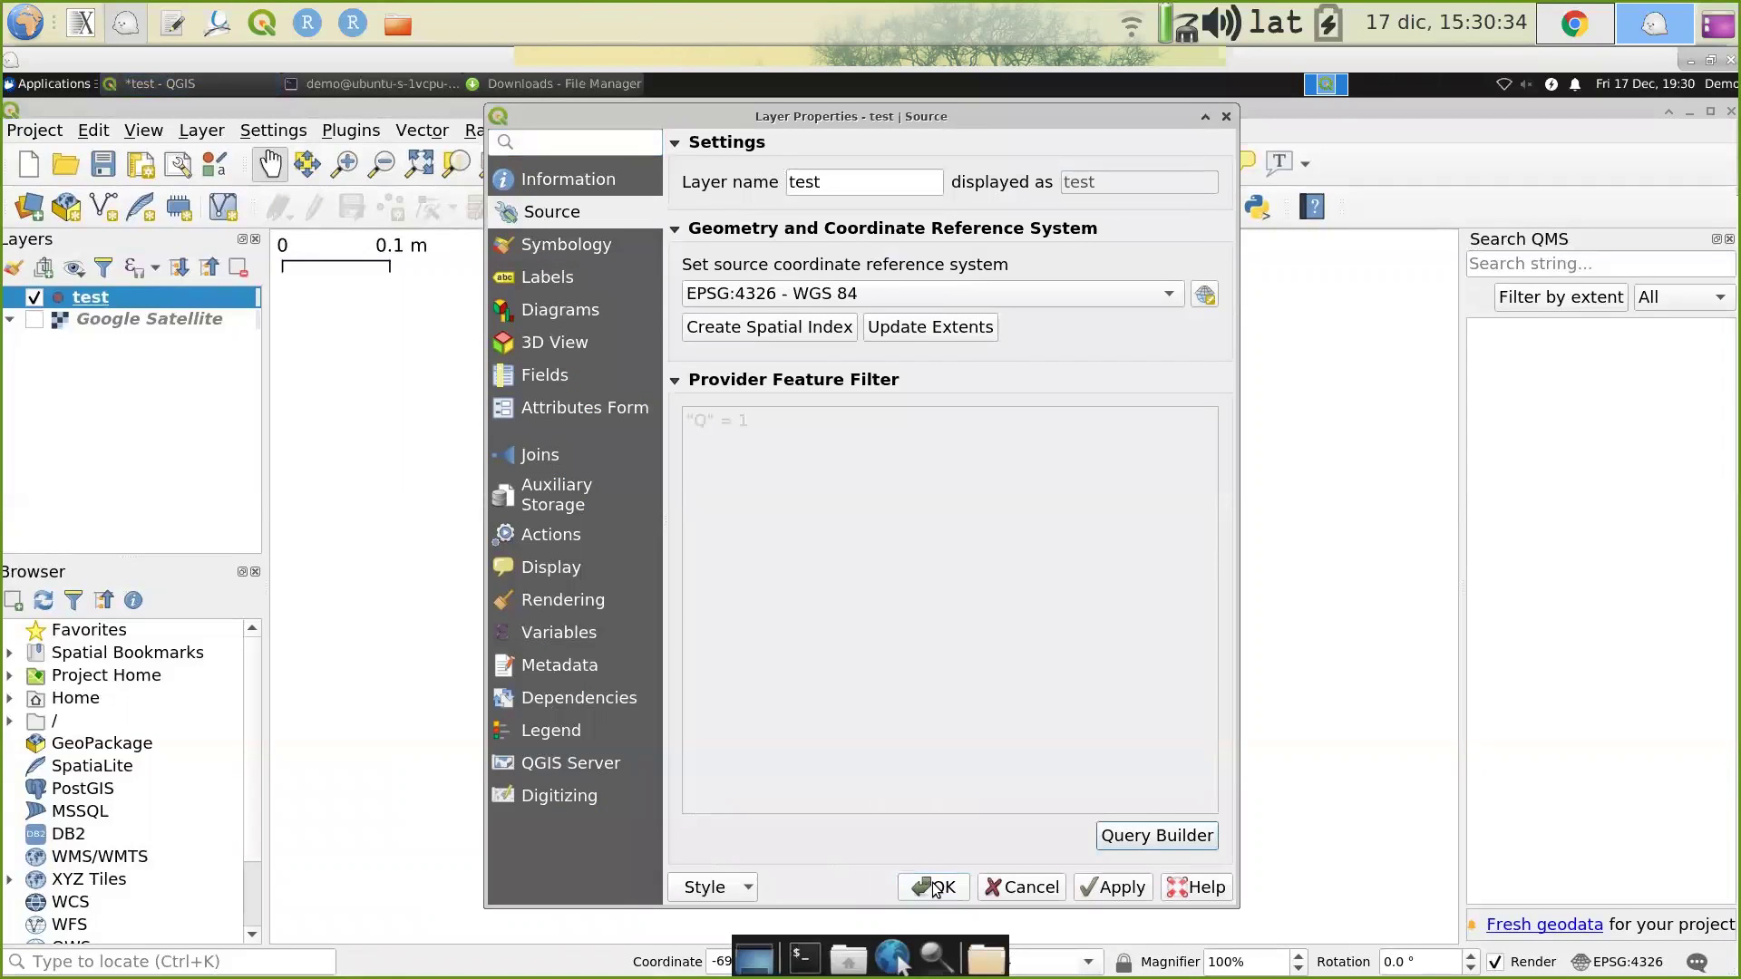
left_click(934, 888)
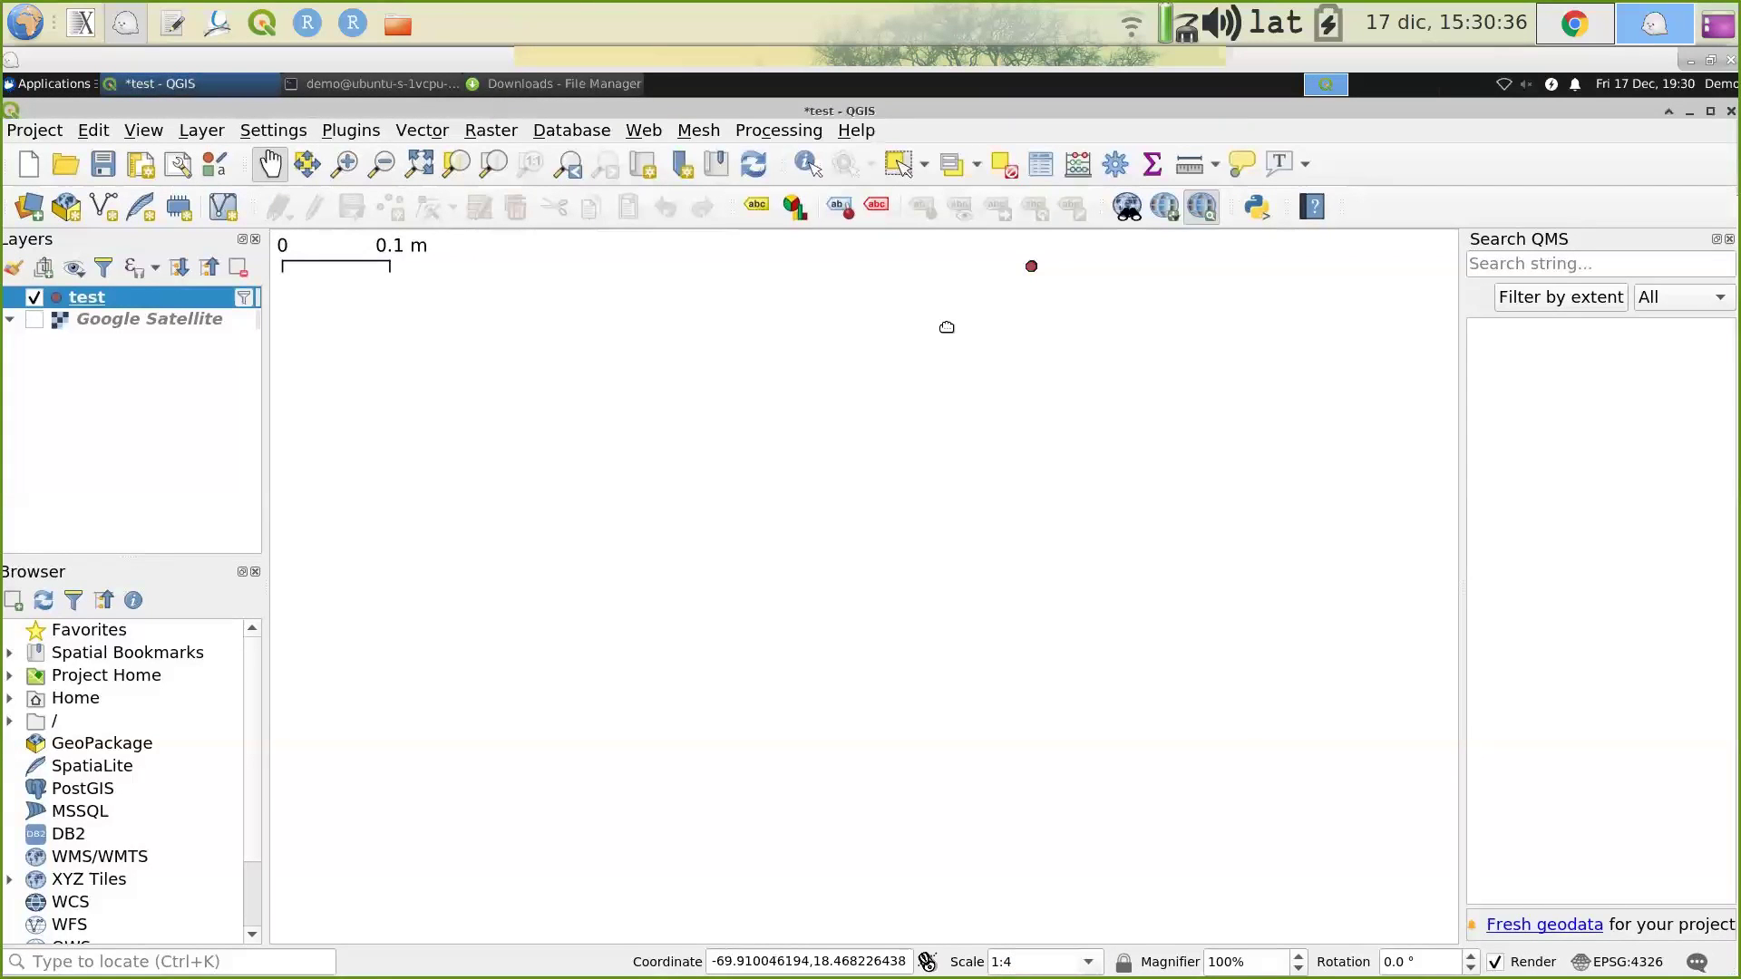
mouse_move(952, 471)
left_mouse_down()
mouse_move(910, 552)
mouse_move(952, 451)
left_mouse_up()
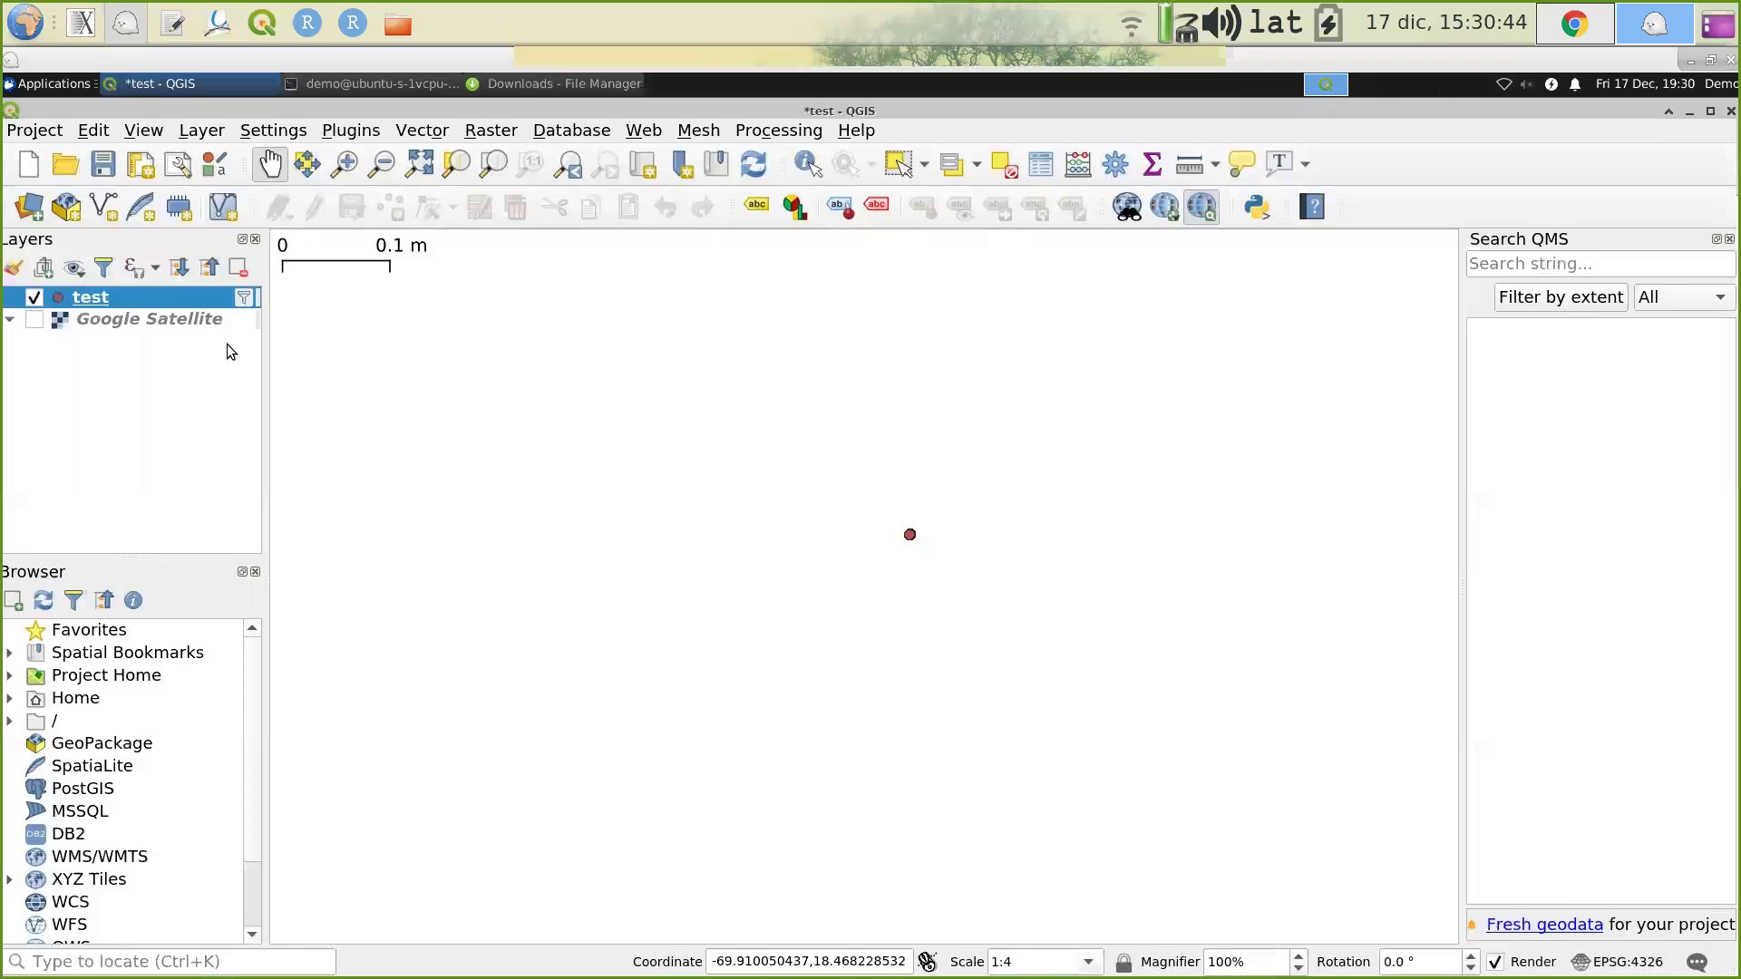
right_click(110, 300)
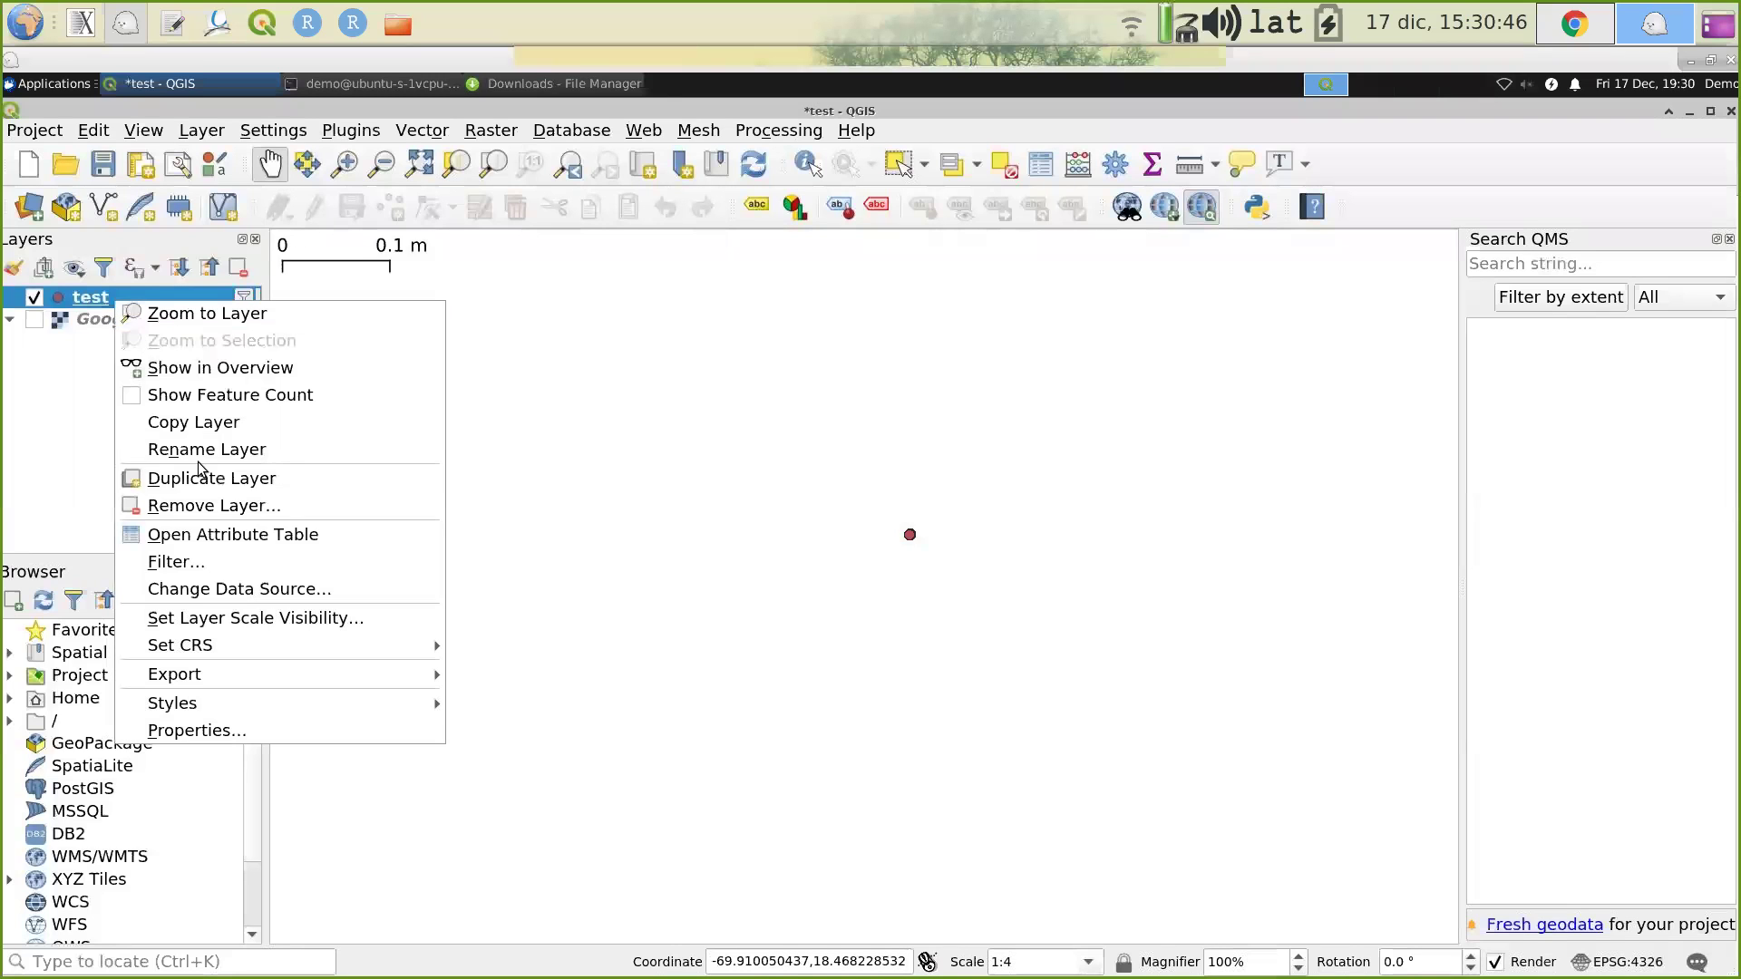
left_click(207, 536)
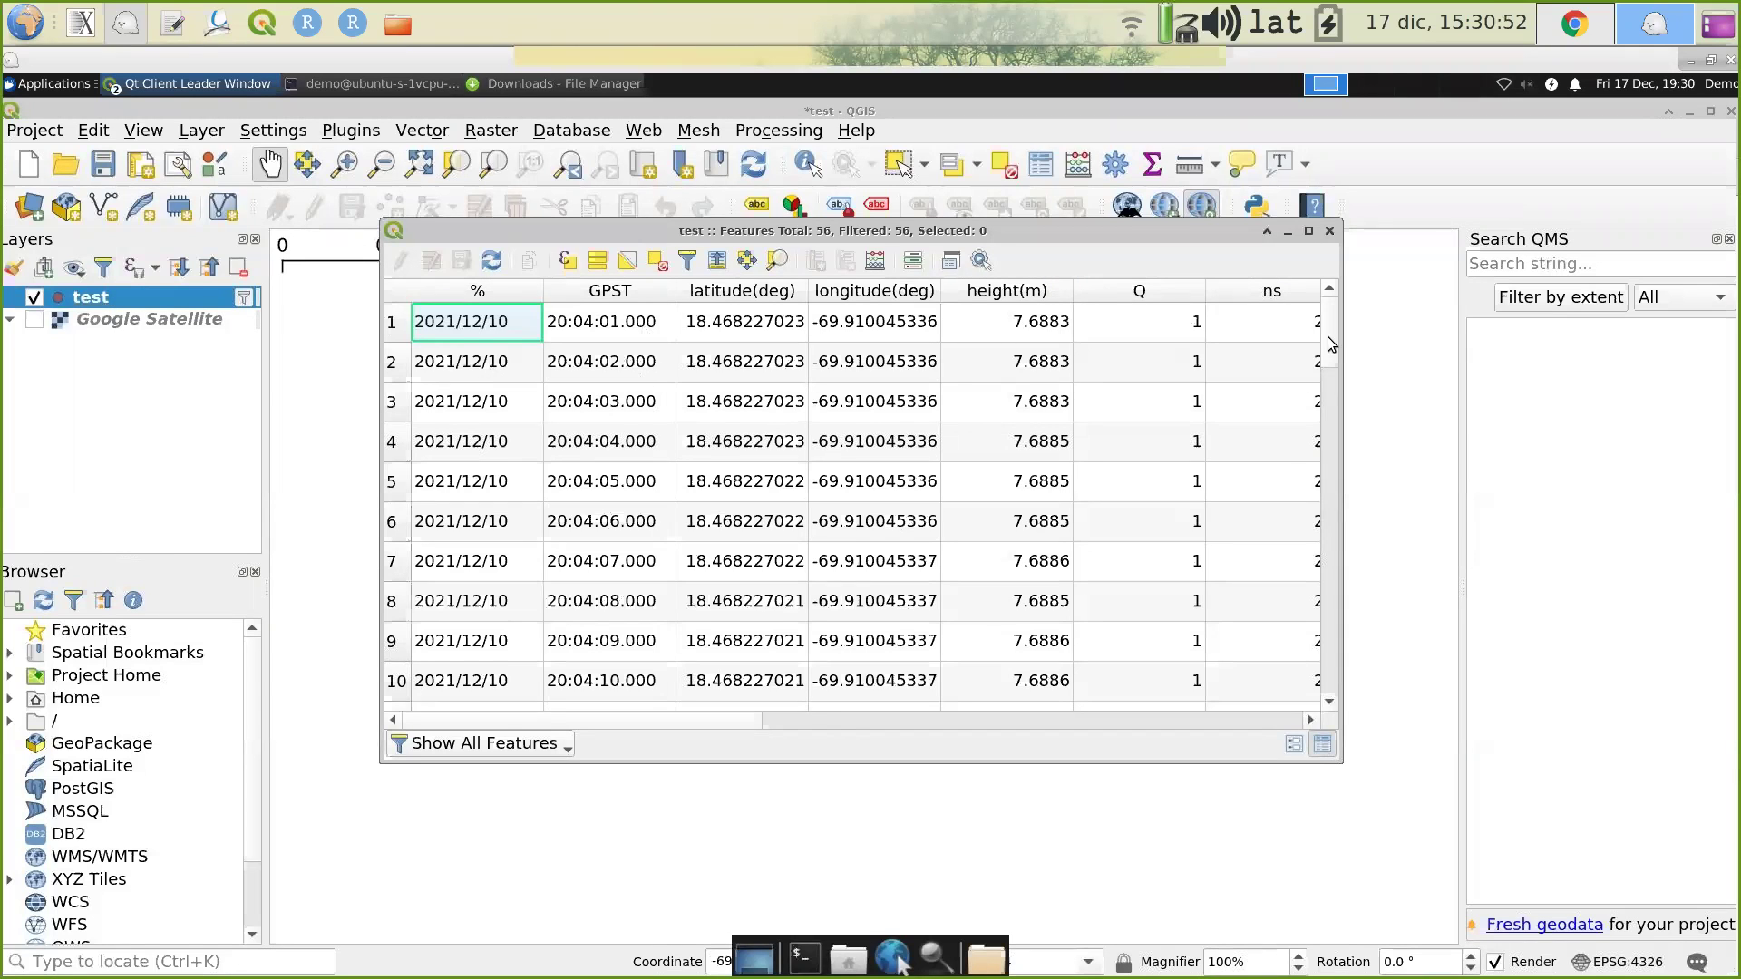
scroll(1315, 453, "down", 4)
scroll(1321, 571, "down", 11)
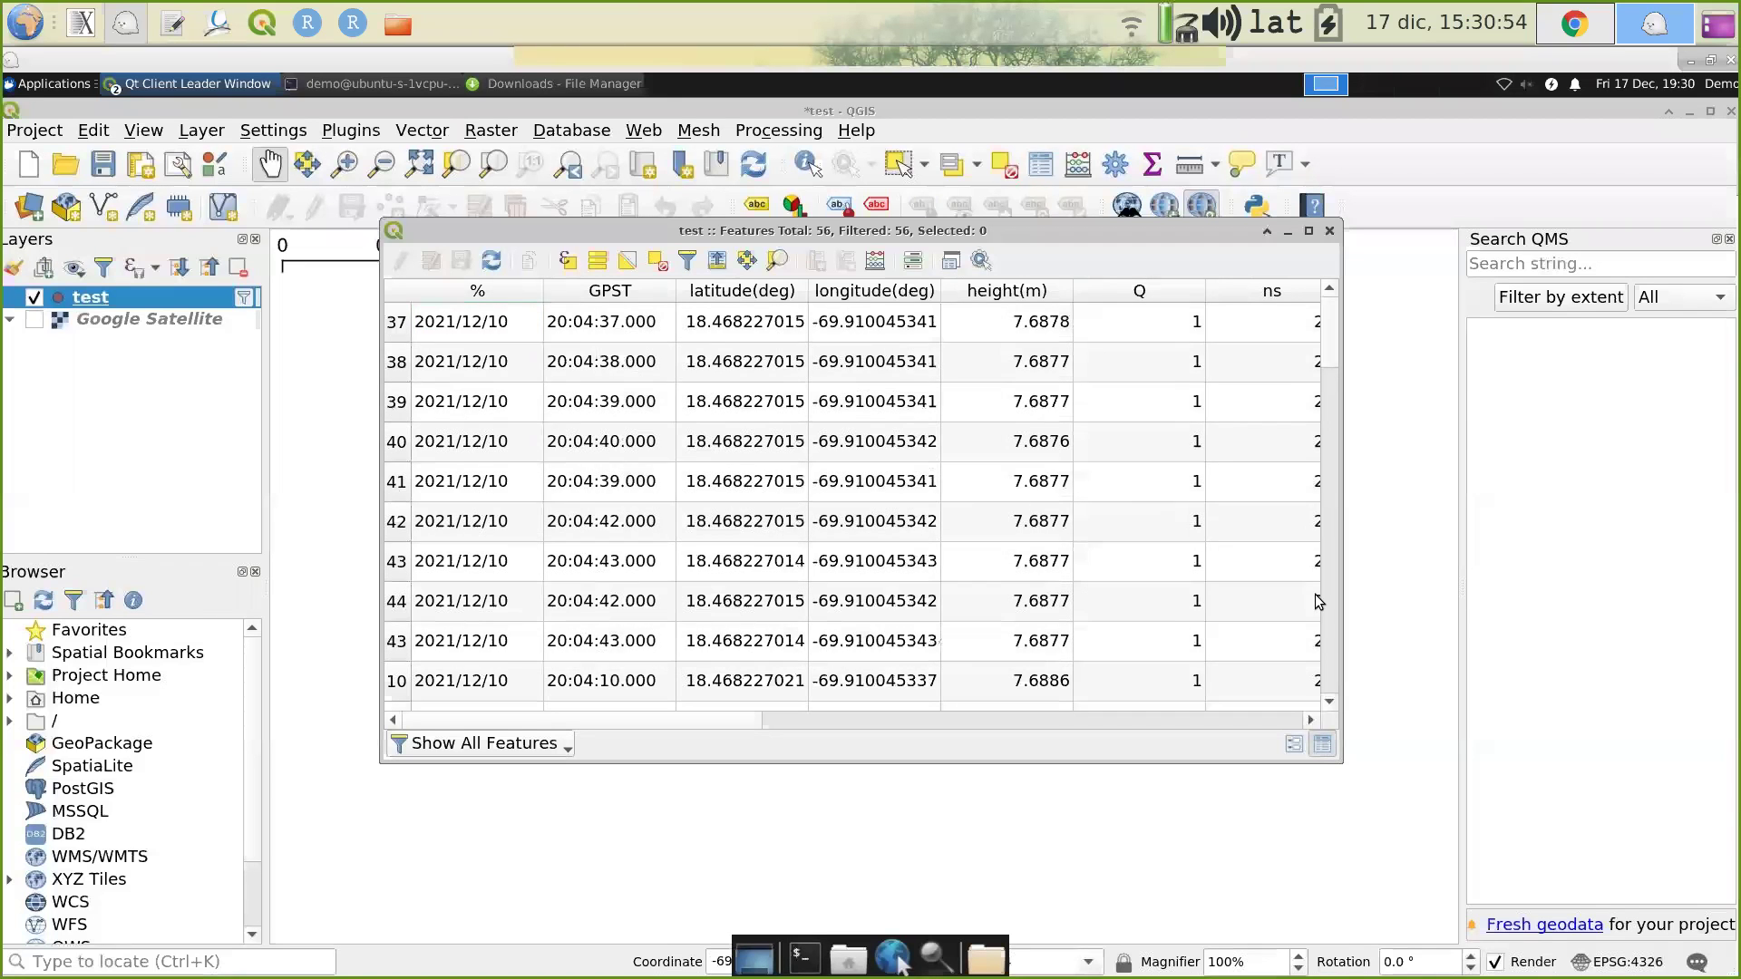
scroll(1329, 666, "down", 1)
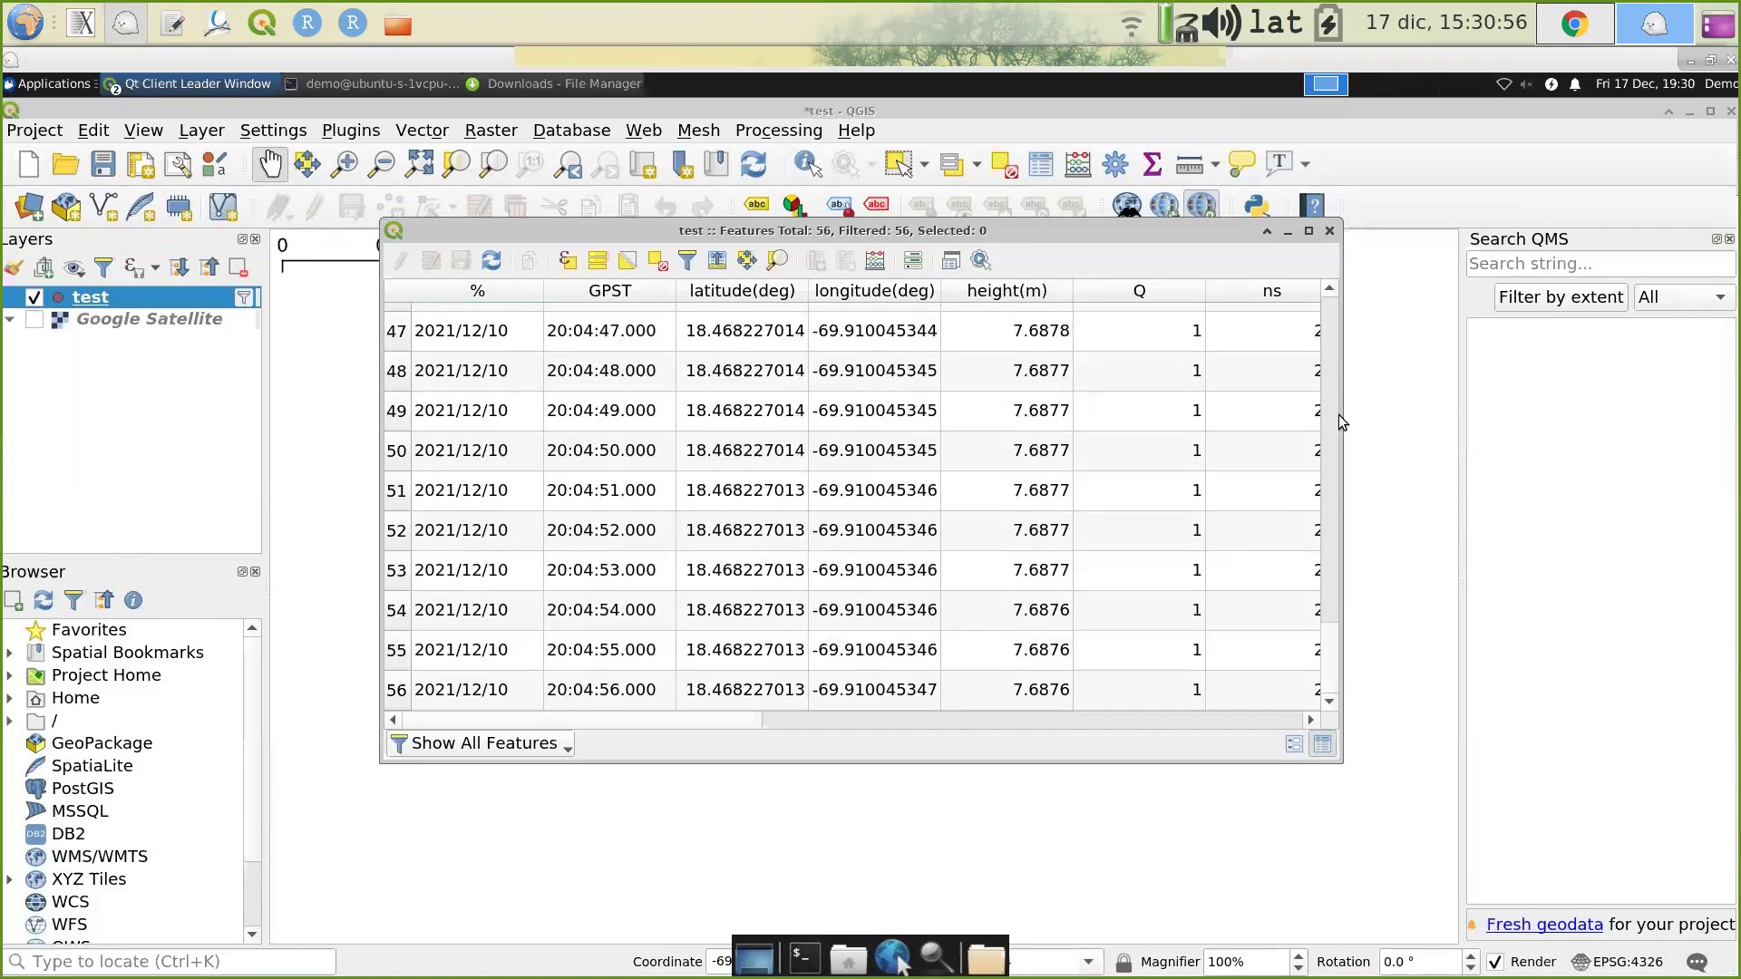
scroll(1325, 453, "up", 1)
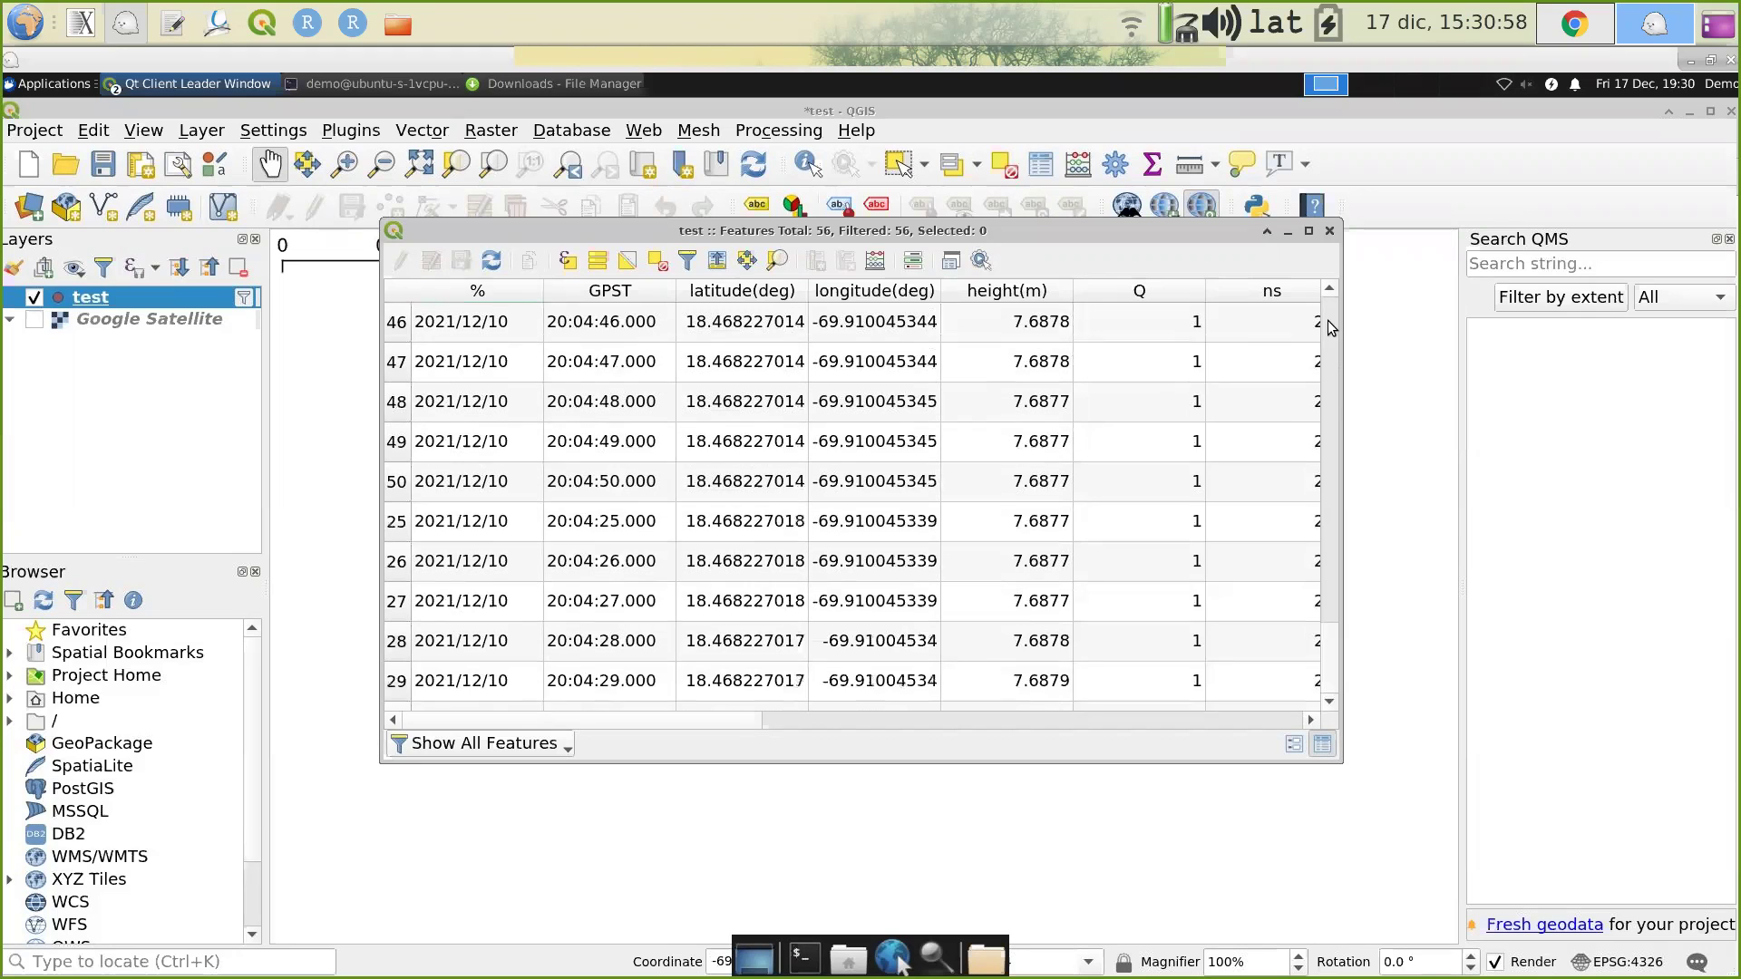
key("ctrl+Home")
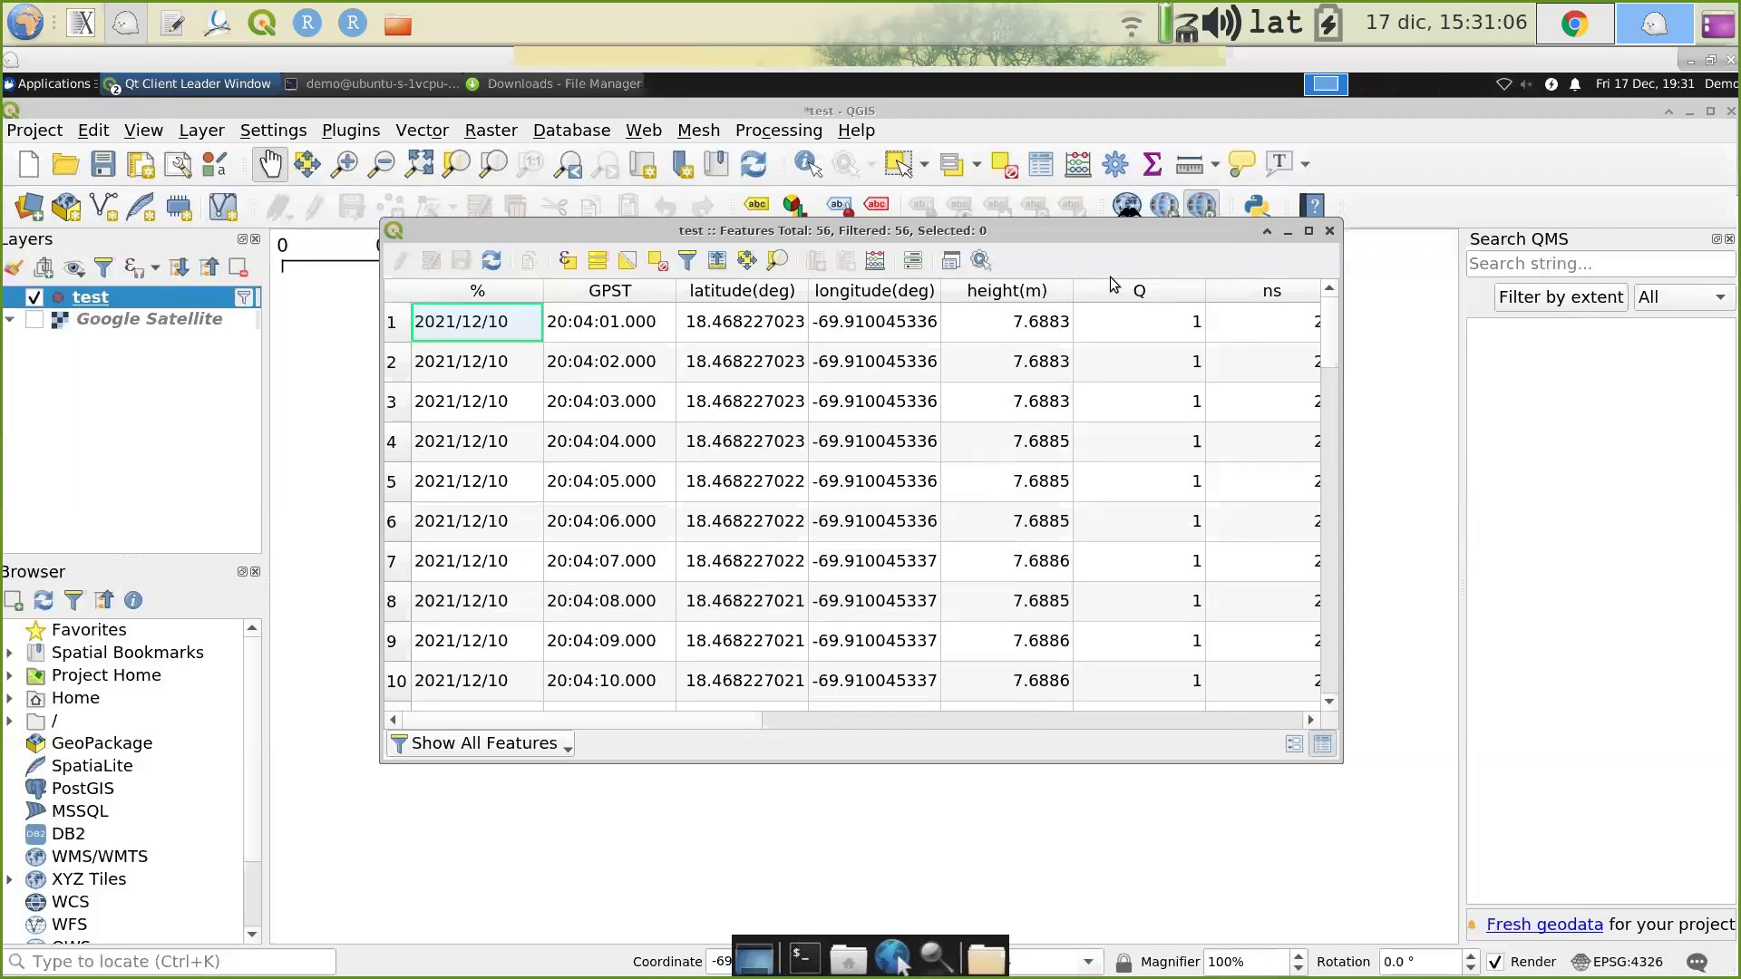
left_click(1330, 665)
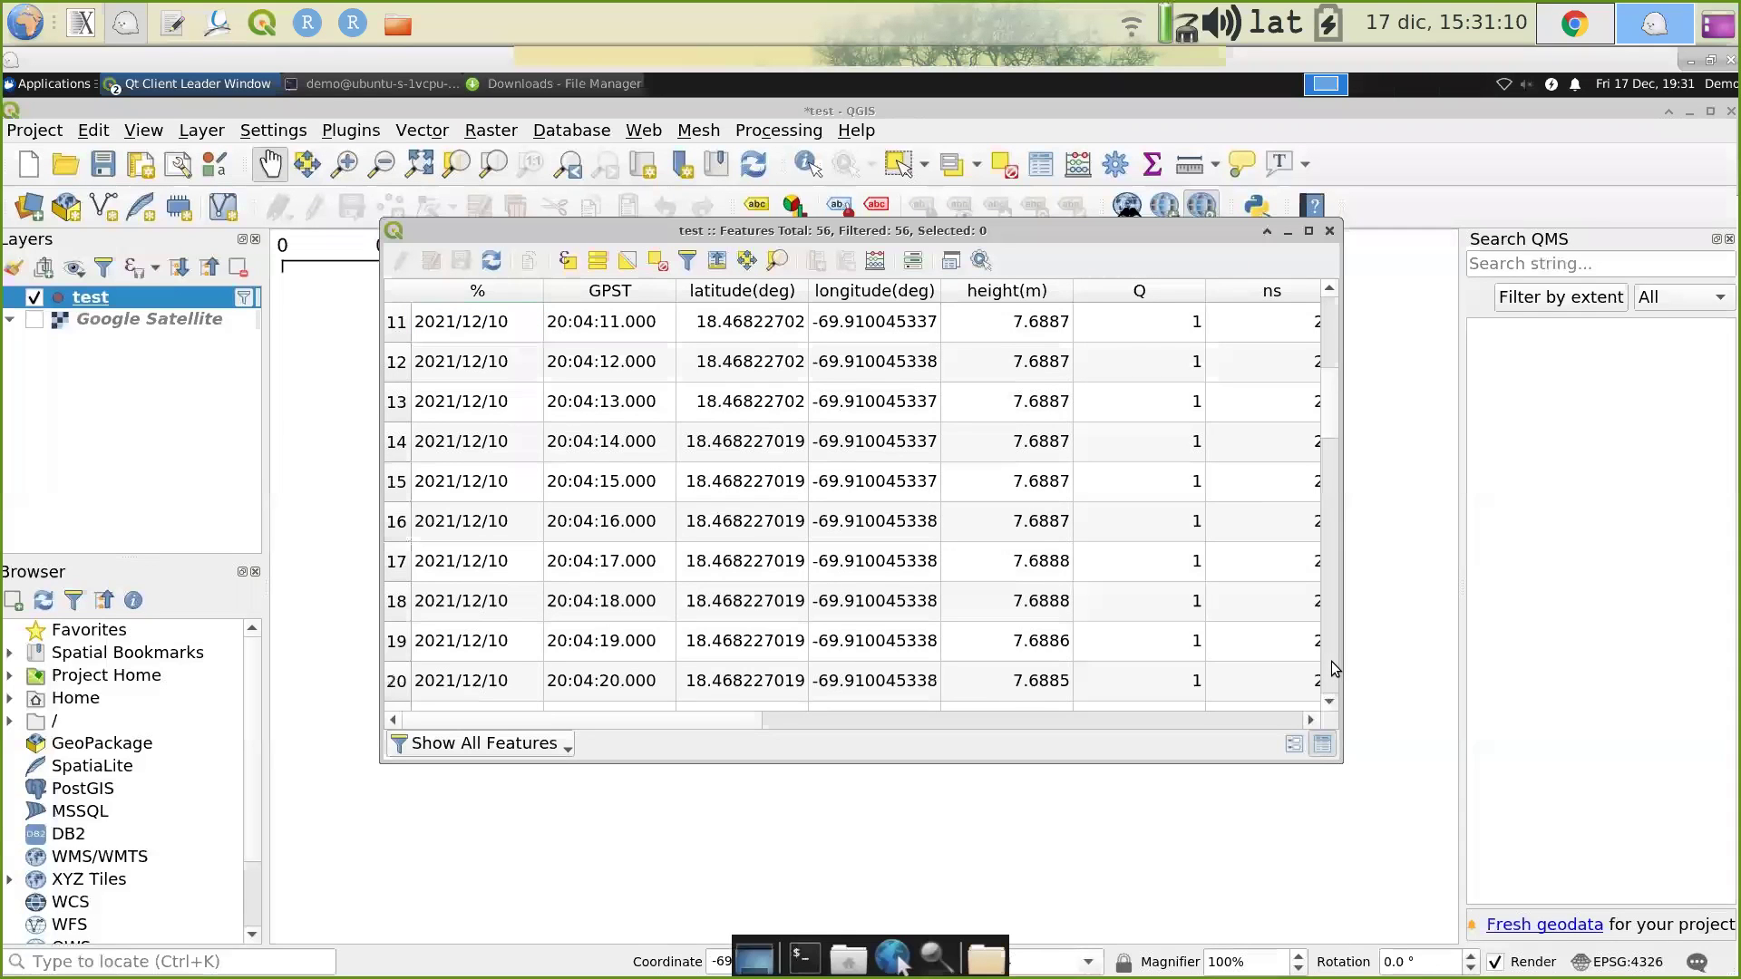
left_click(1333, 668)
left_click(1333, 668)
left_click(1334, 680)
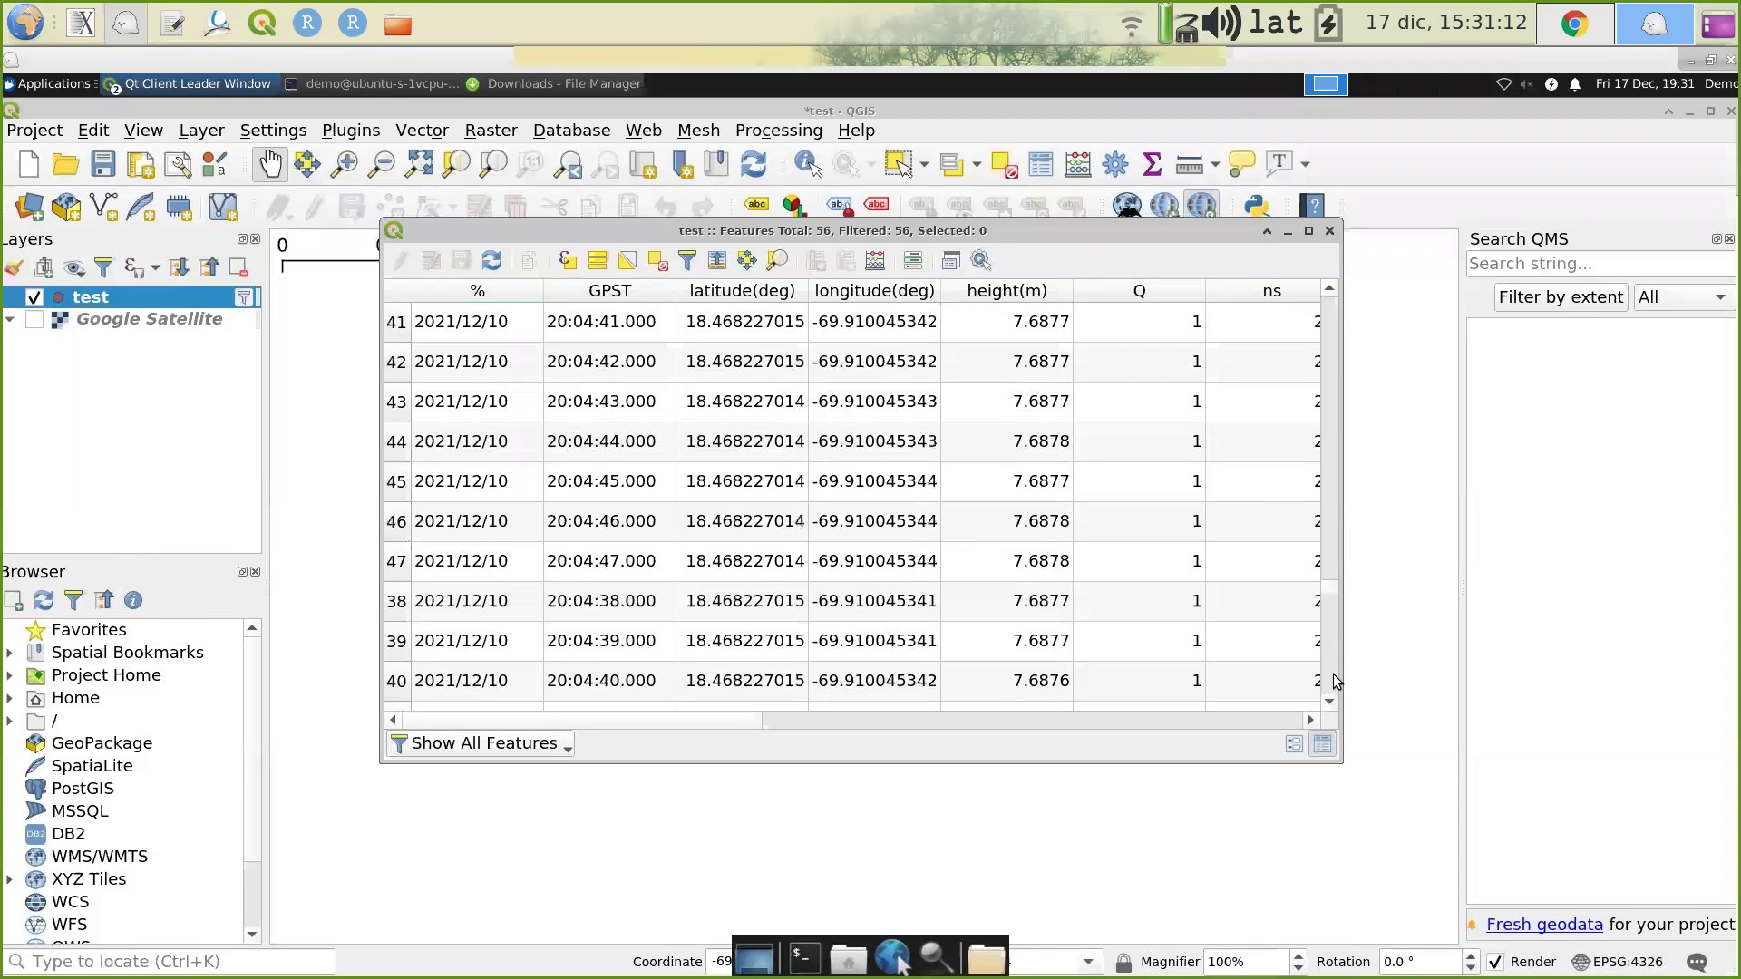
left_click(1334, 680)
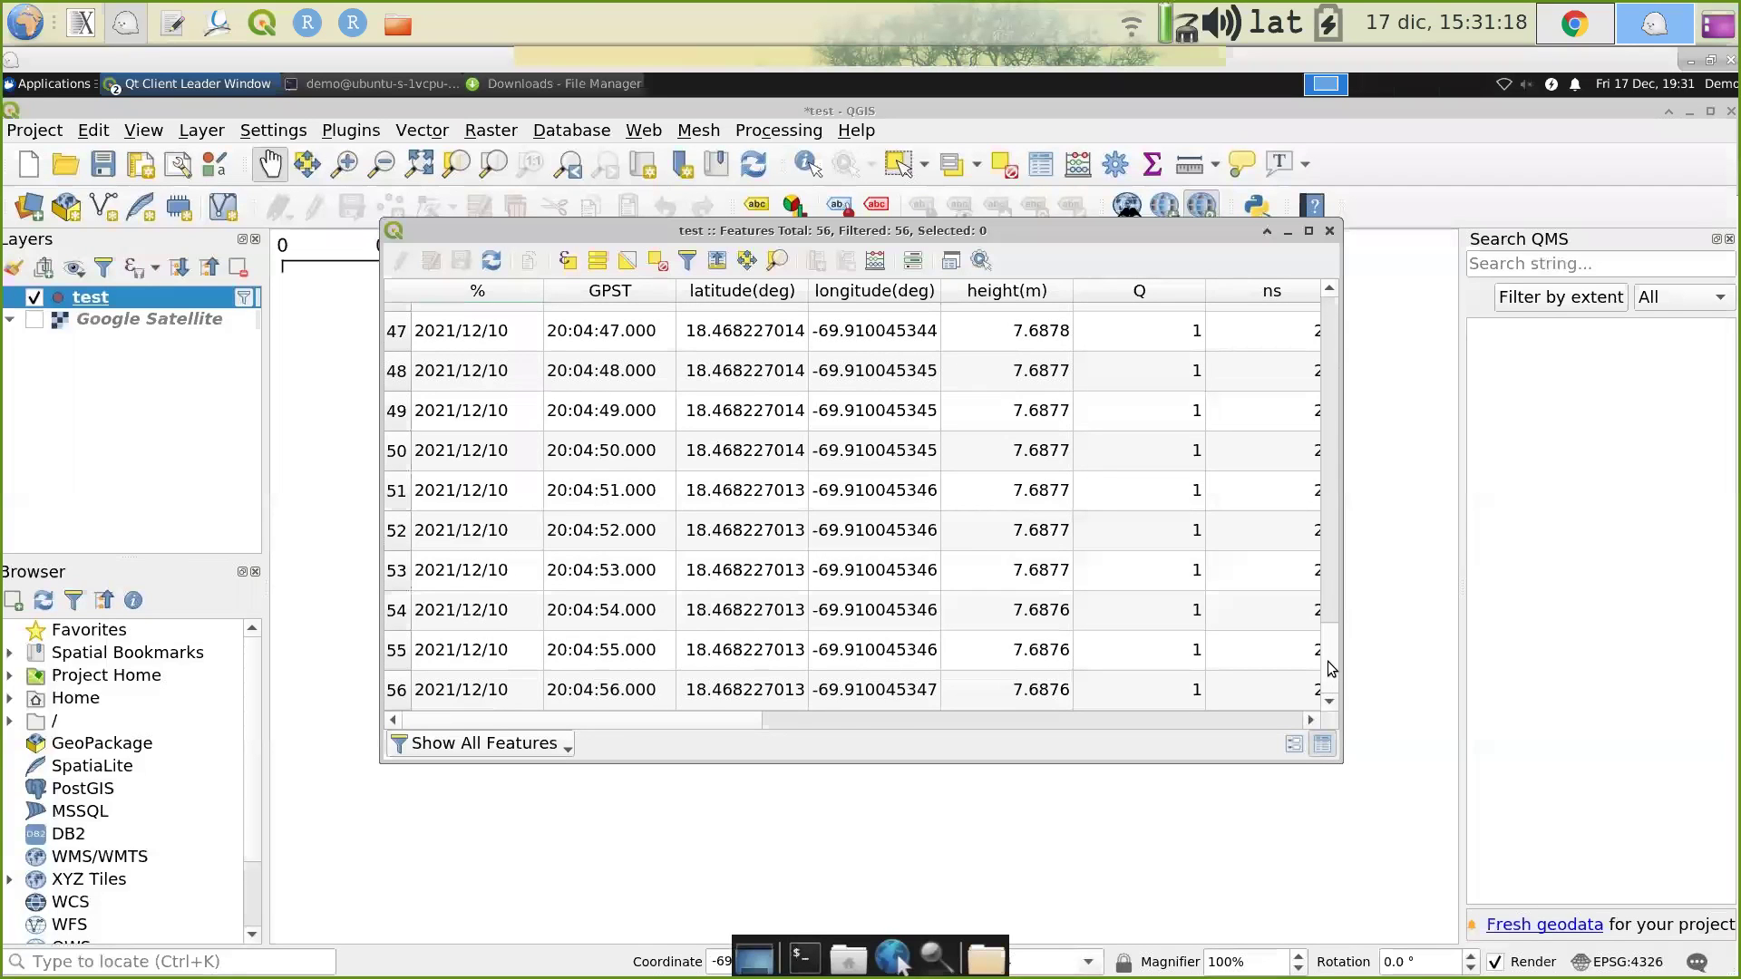
left_click(1333, 330)
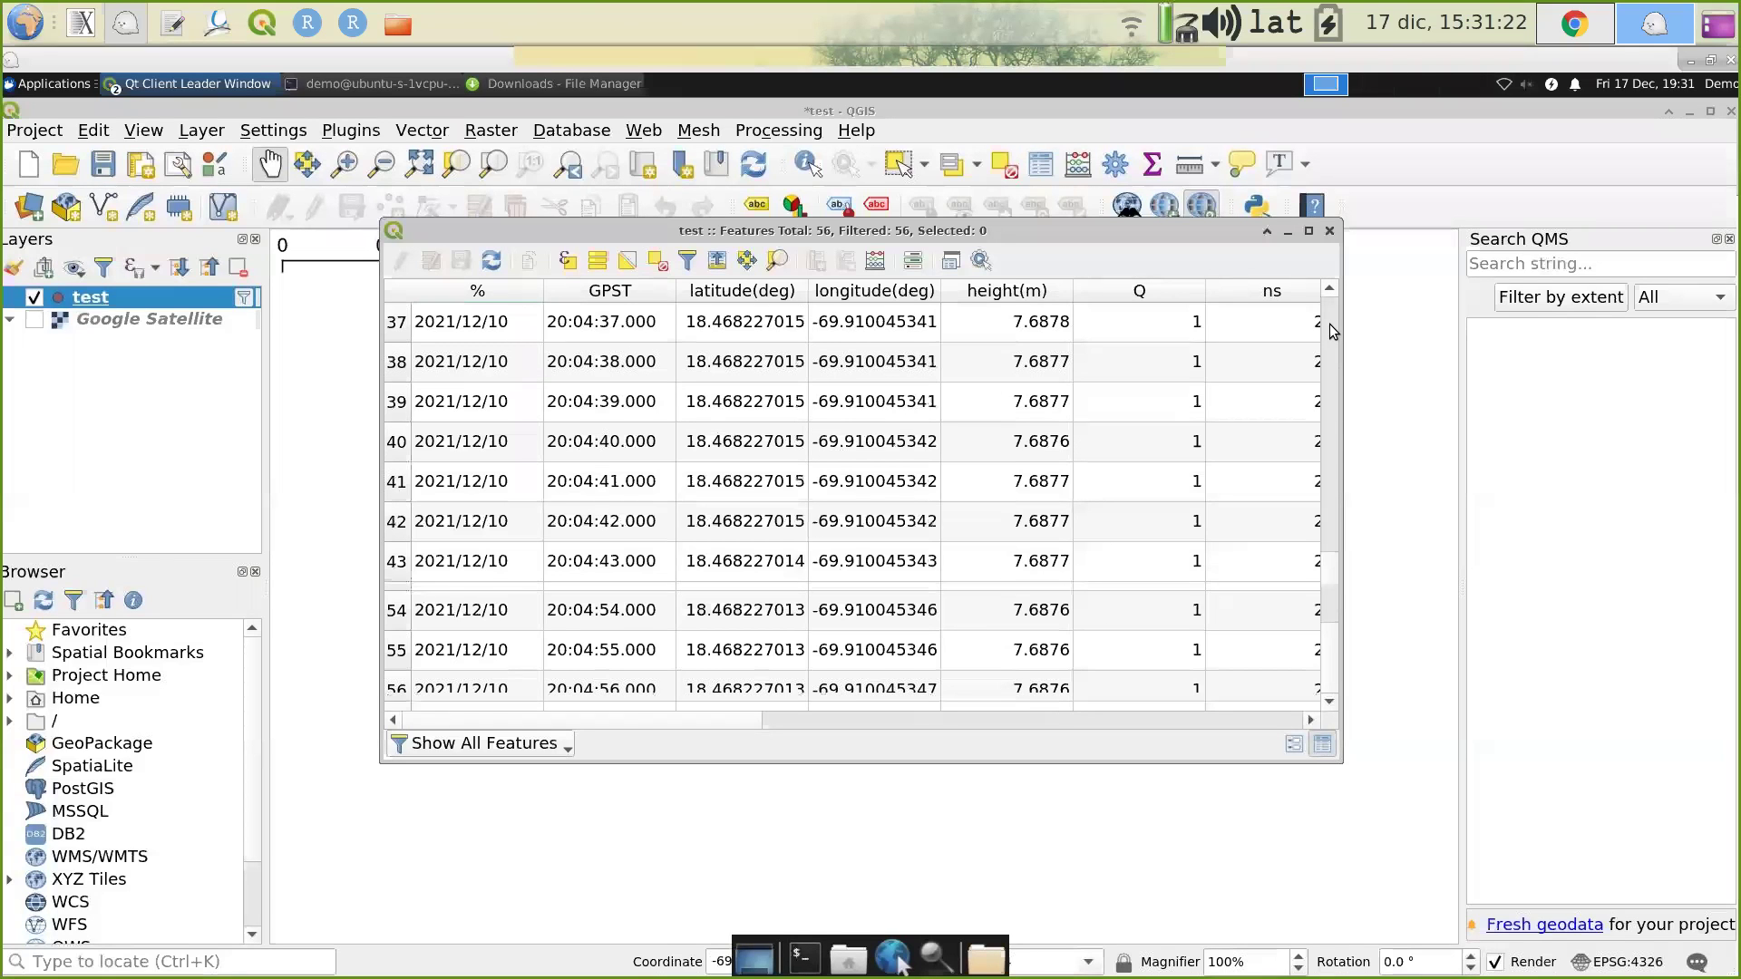
left_click(1333, 331)
left_click(1333, 331)
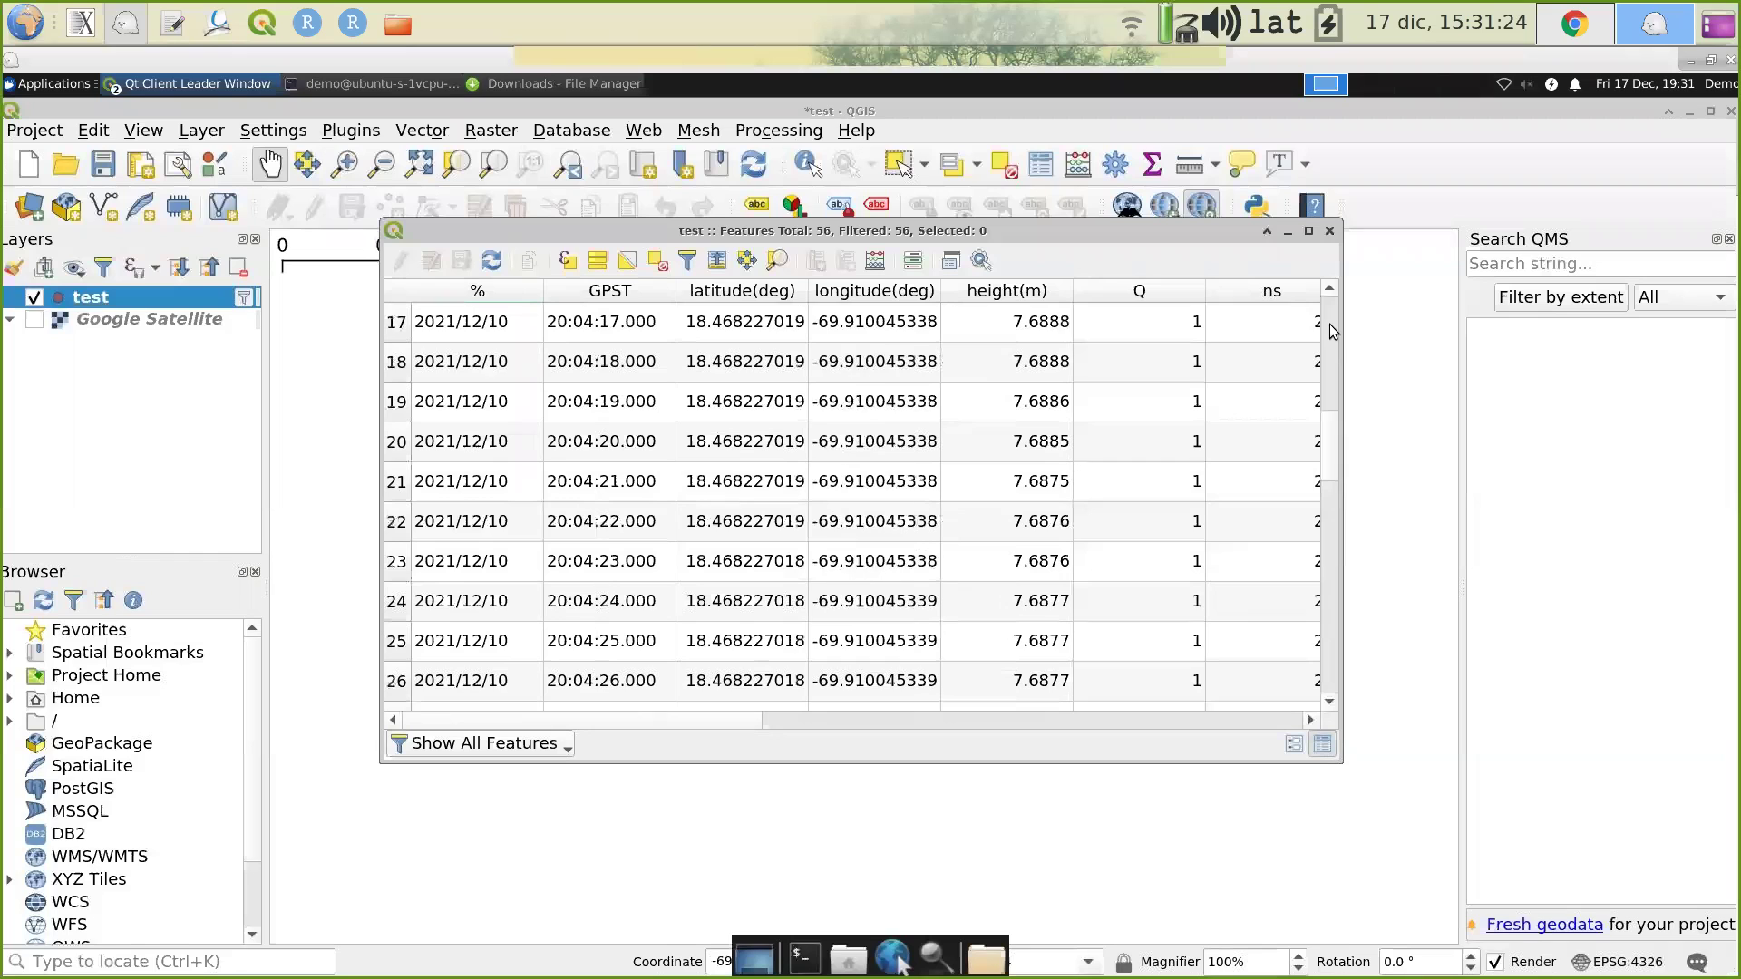
left_click(1332, 331)
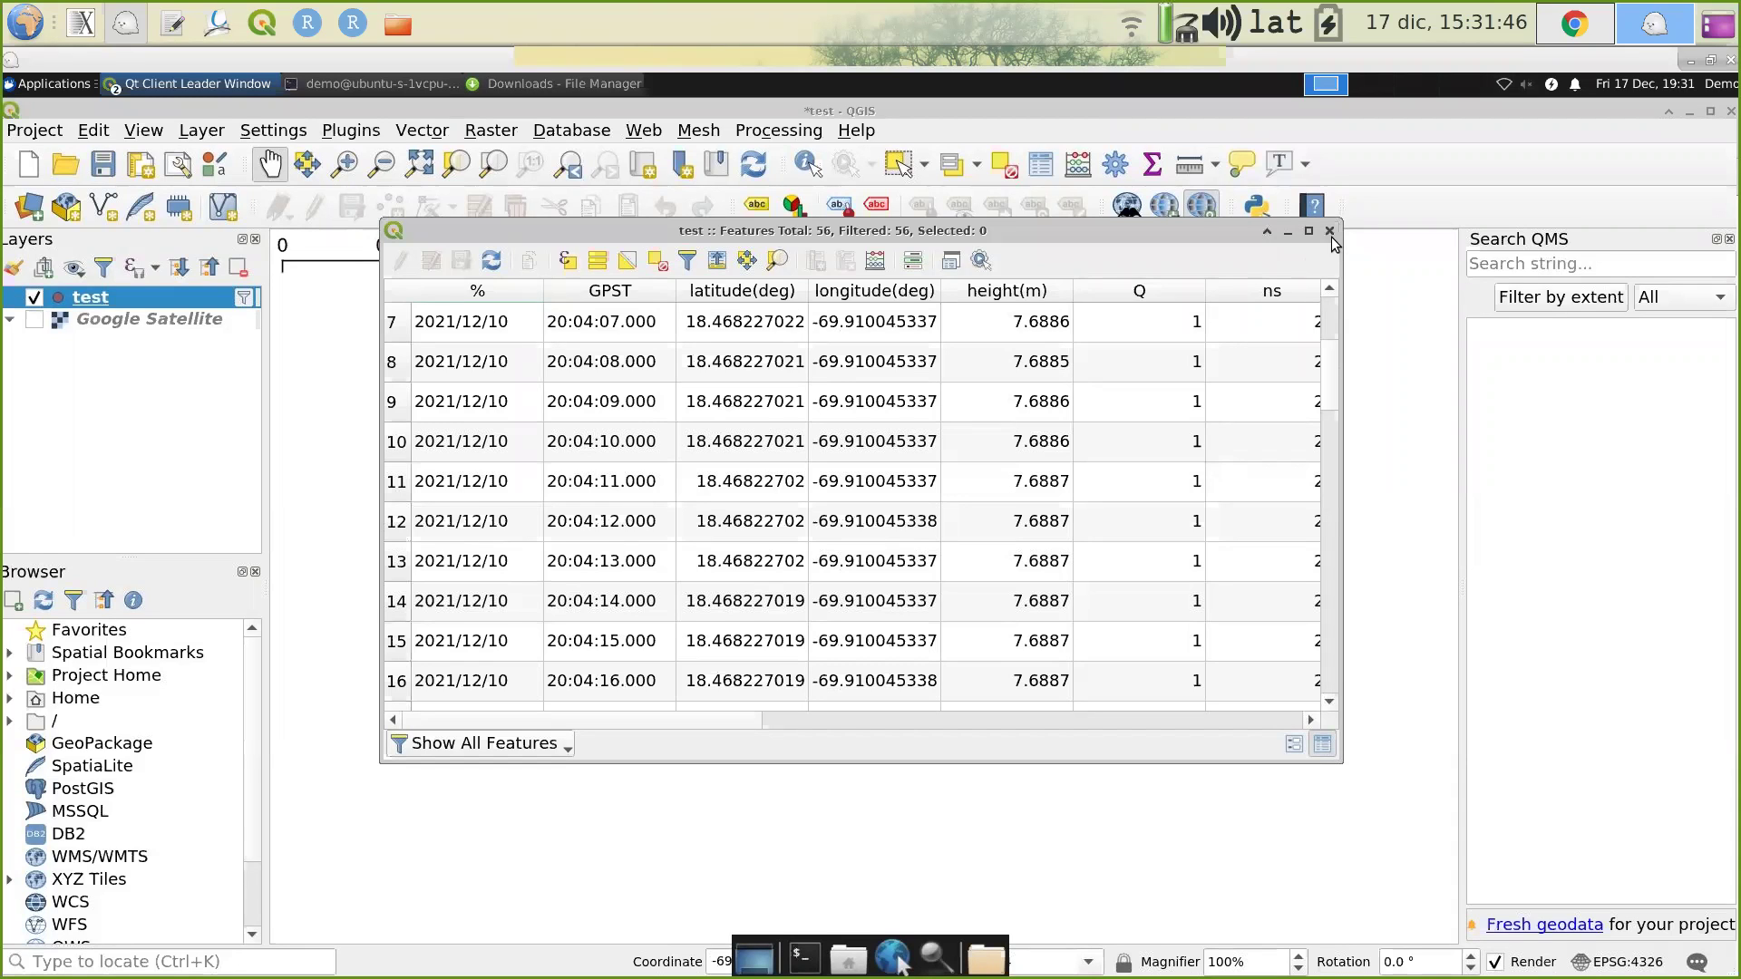
left_click(1330, 232)
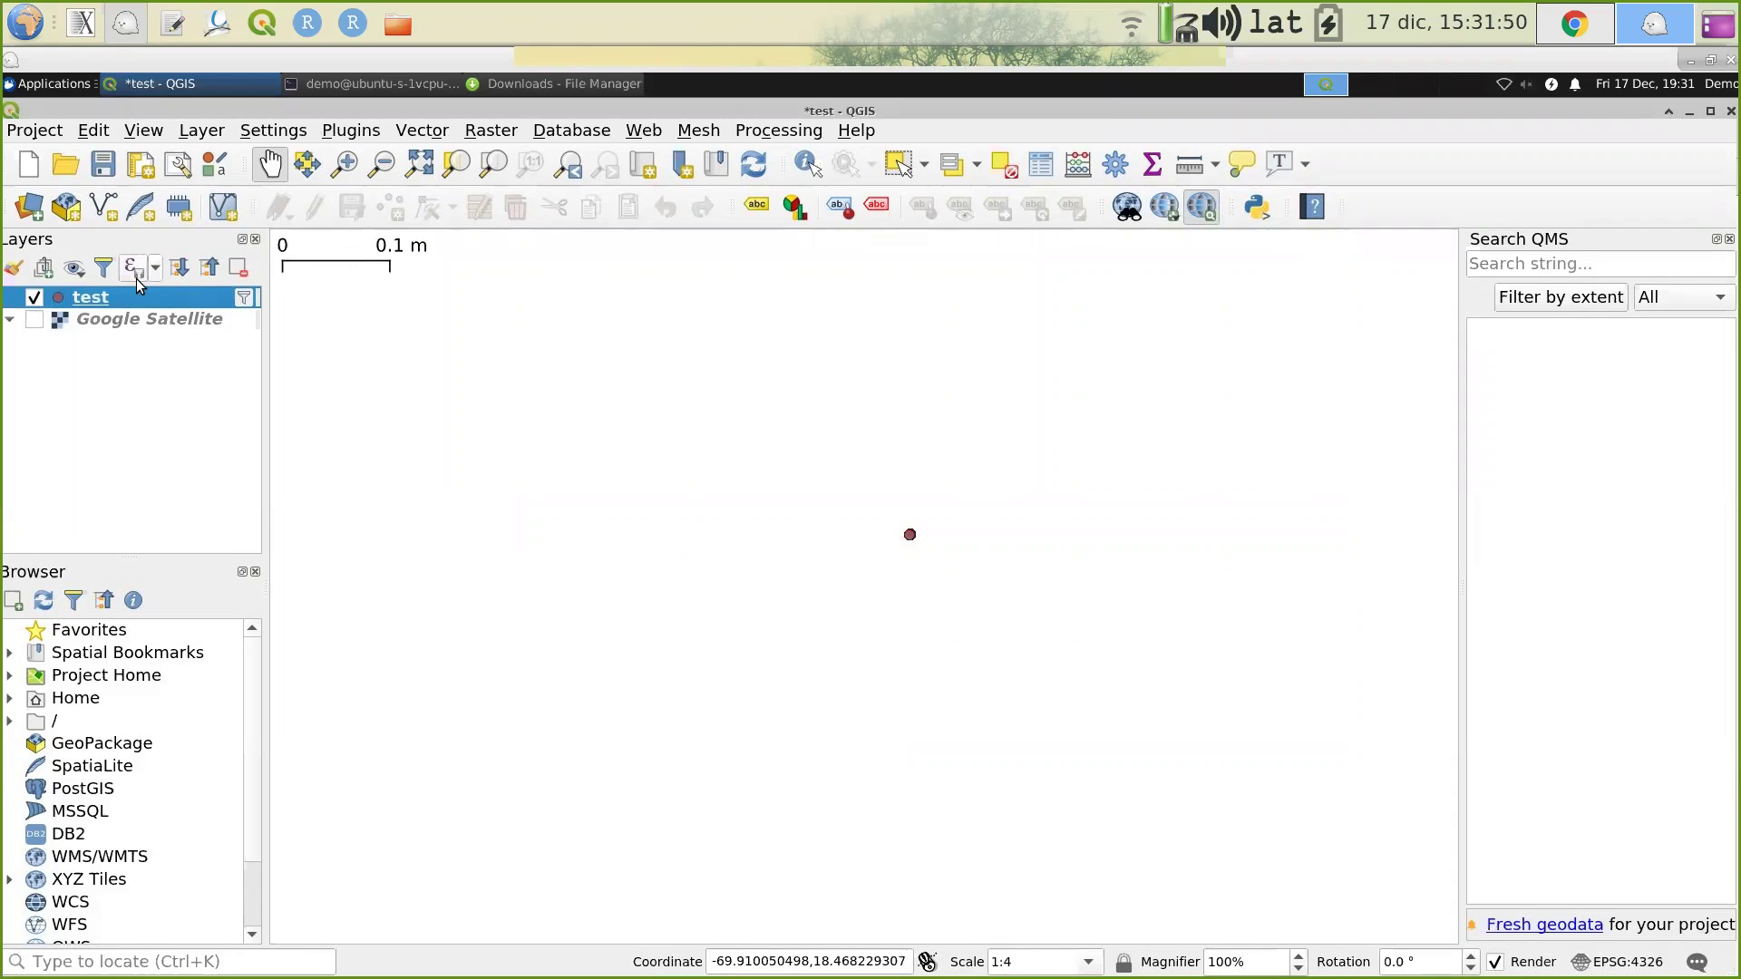
Zoom the map to the full extent of the test layer.
right_click(136, 302)
left_click(169, 312)
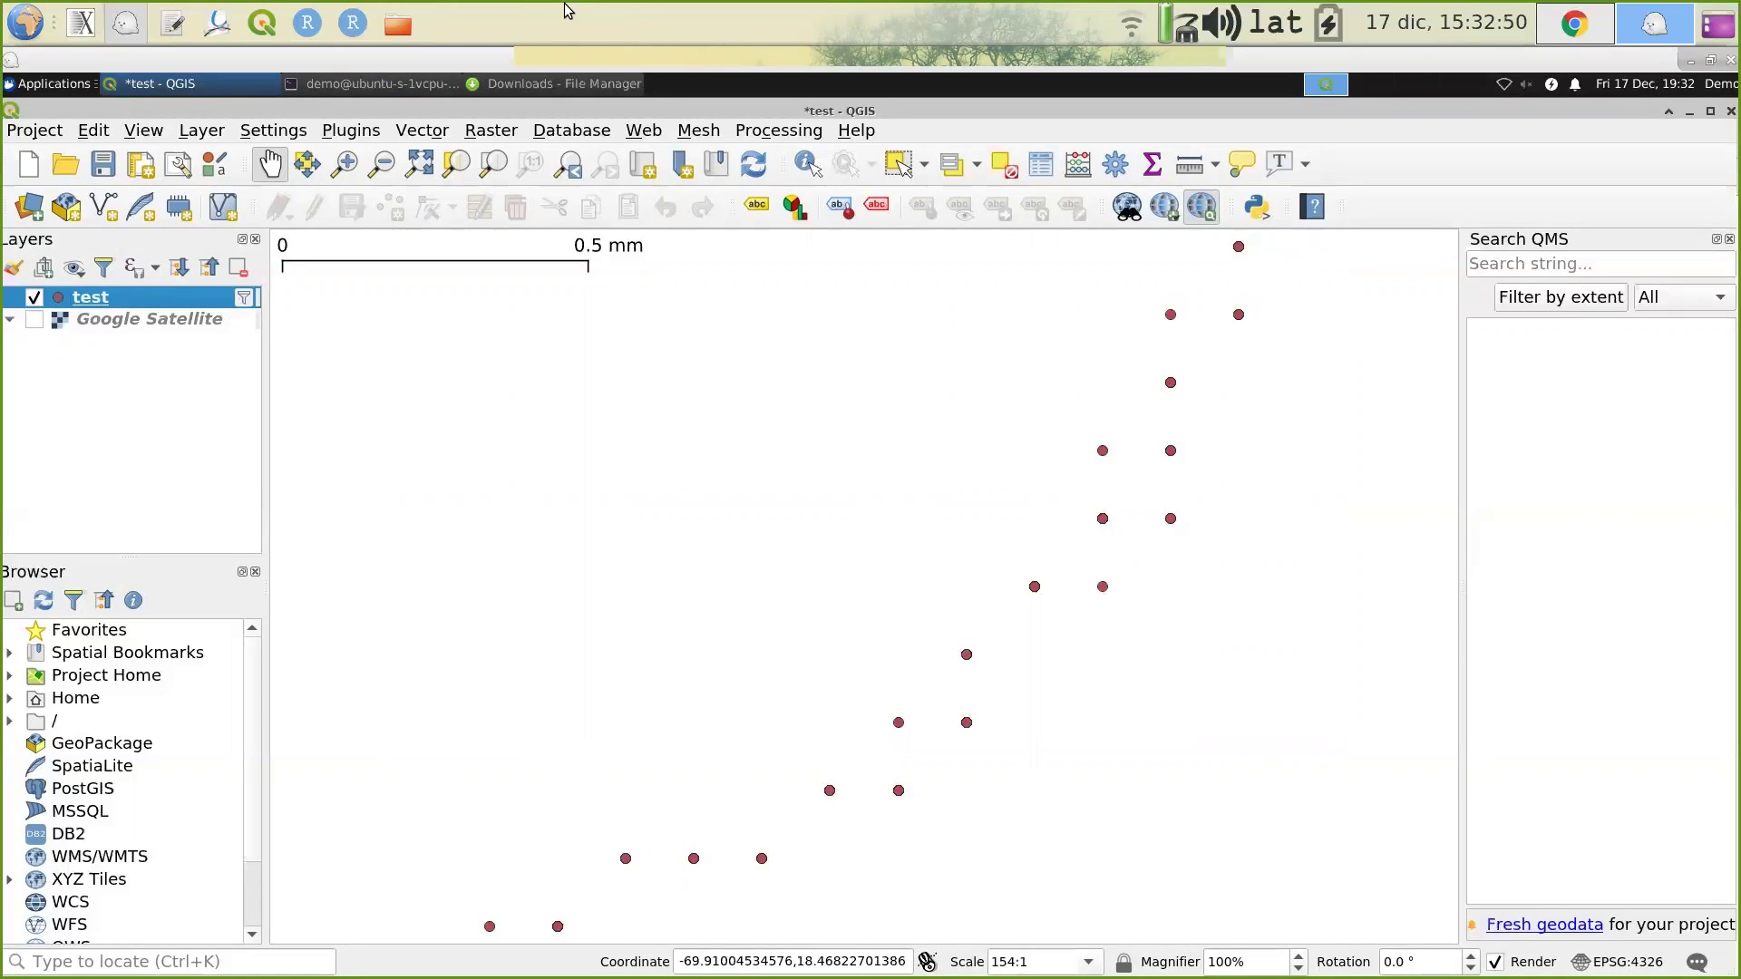
Drag test.kml from the Downloads folder onto the map and add its Rover Position layer.
left_click(541, 89)
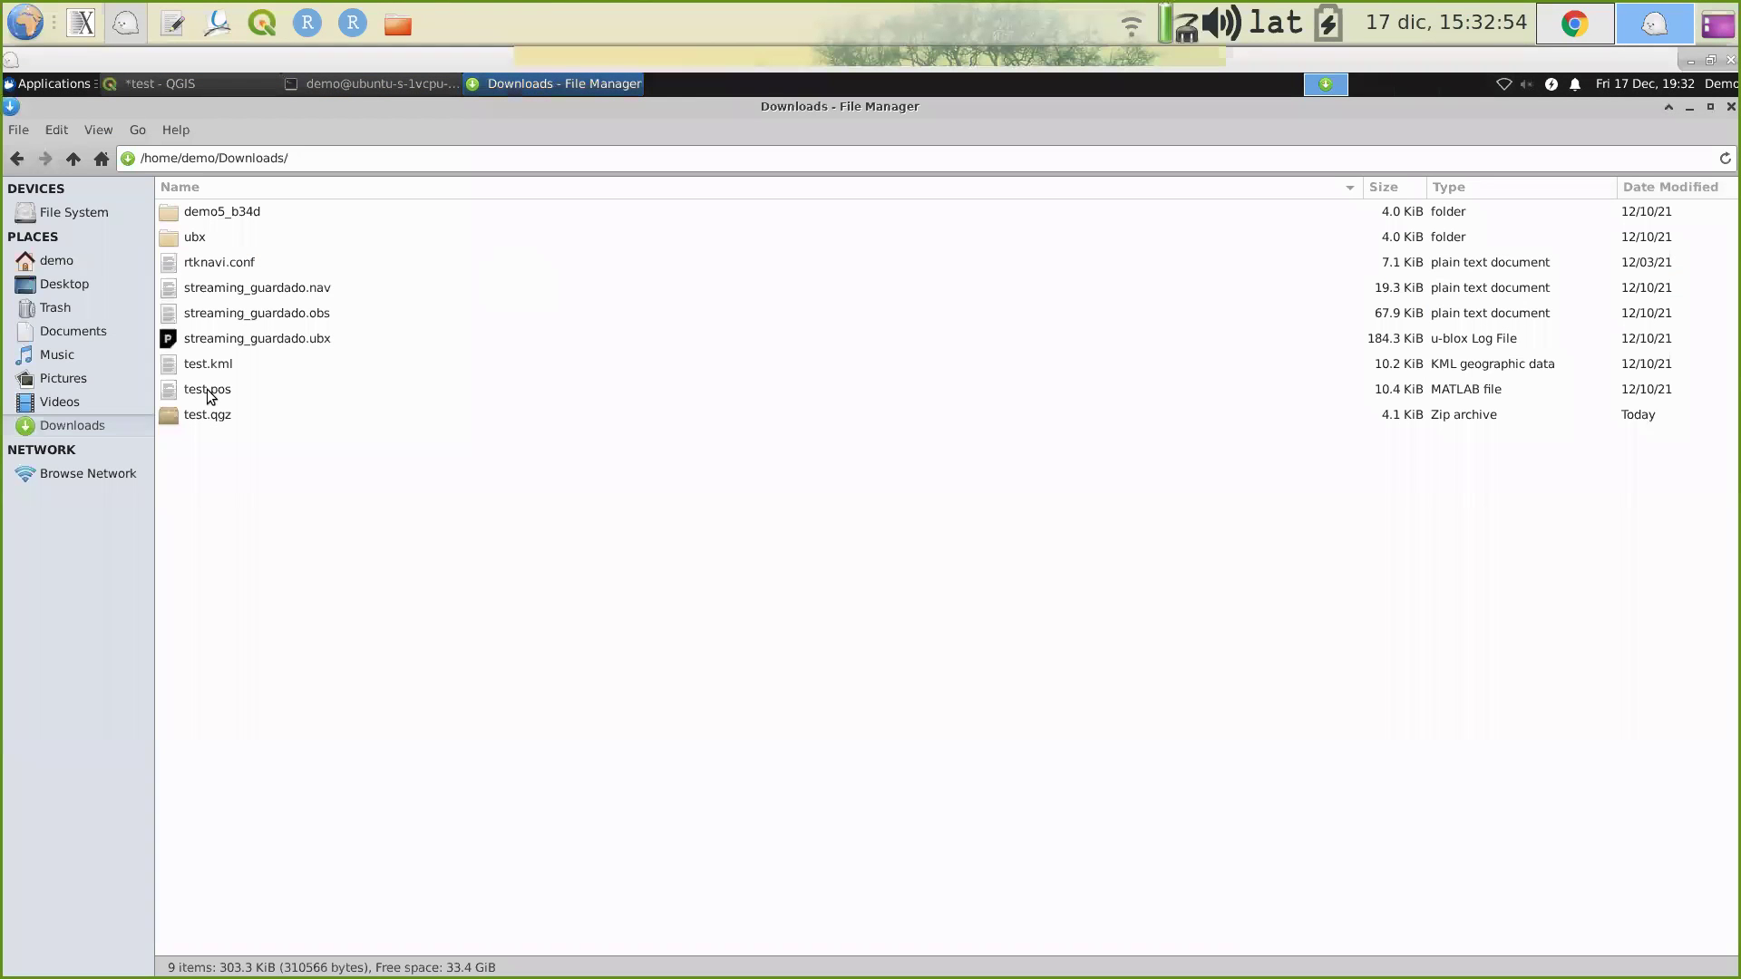
left_click(242, 367)
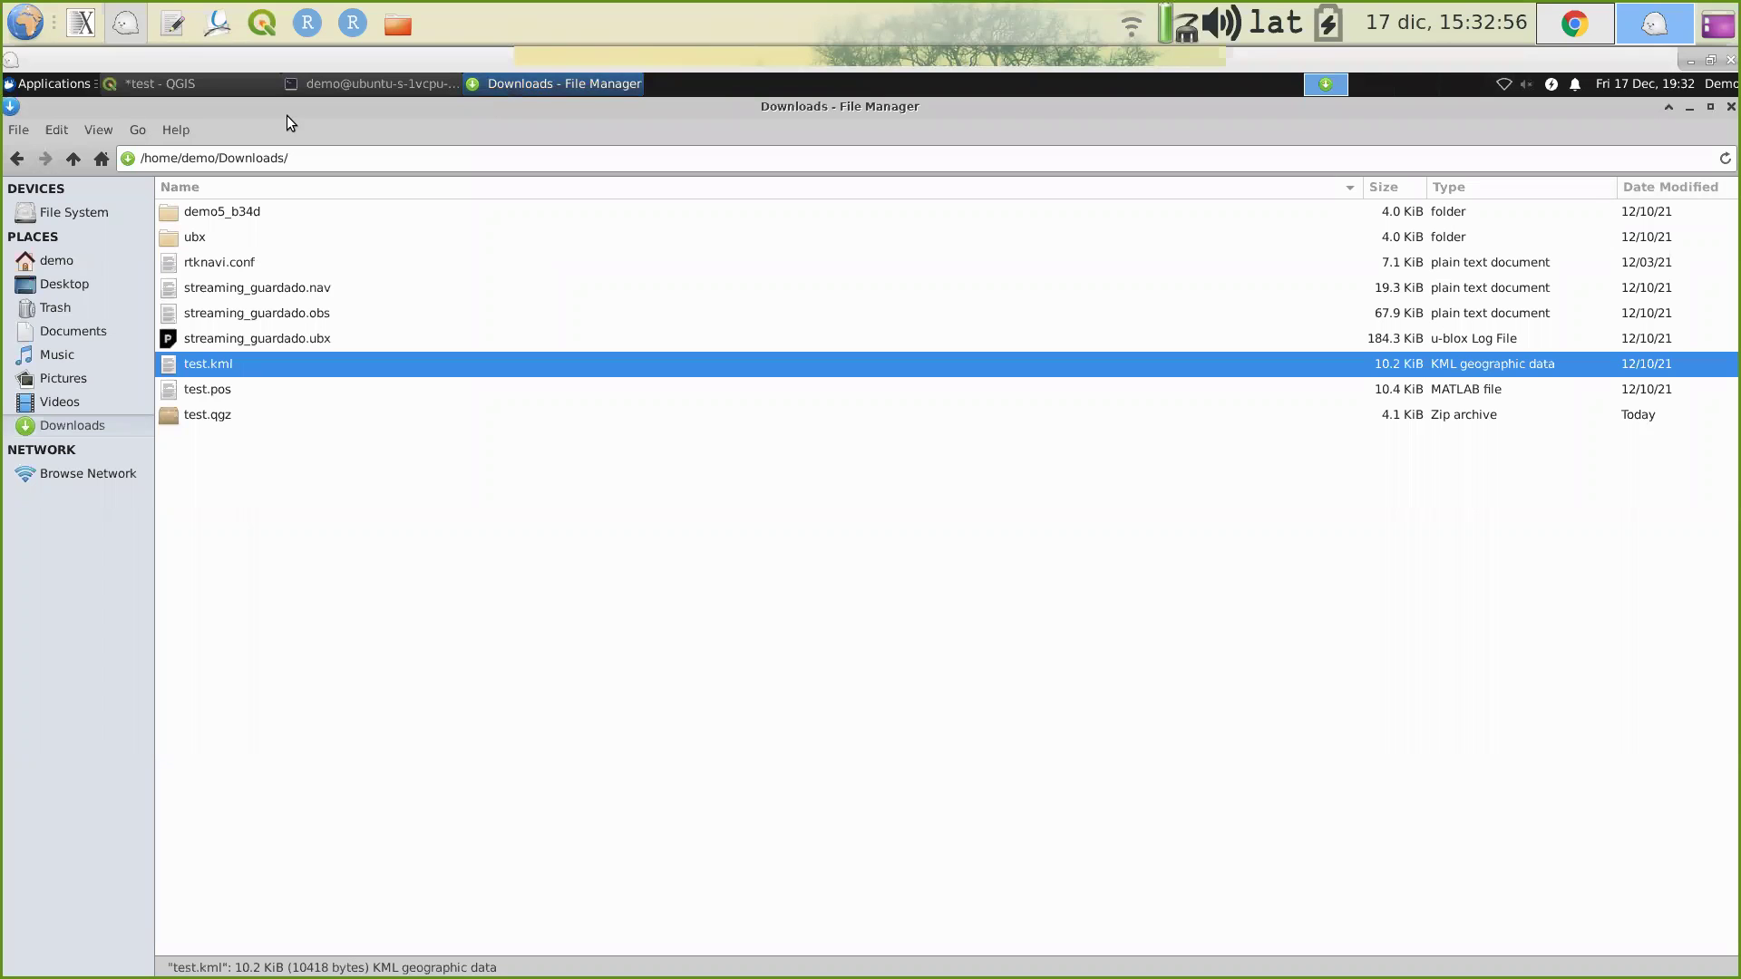
left_click_drag(284, 111, 590, 314)
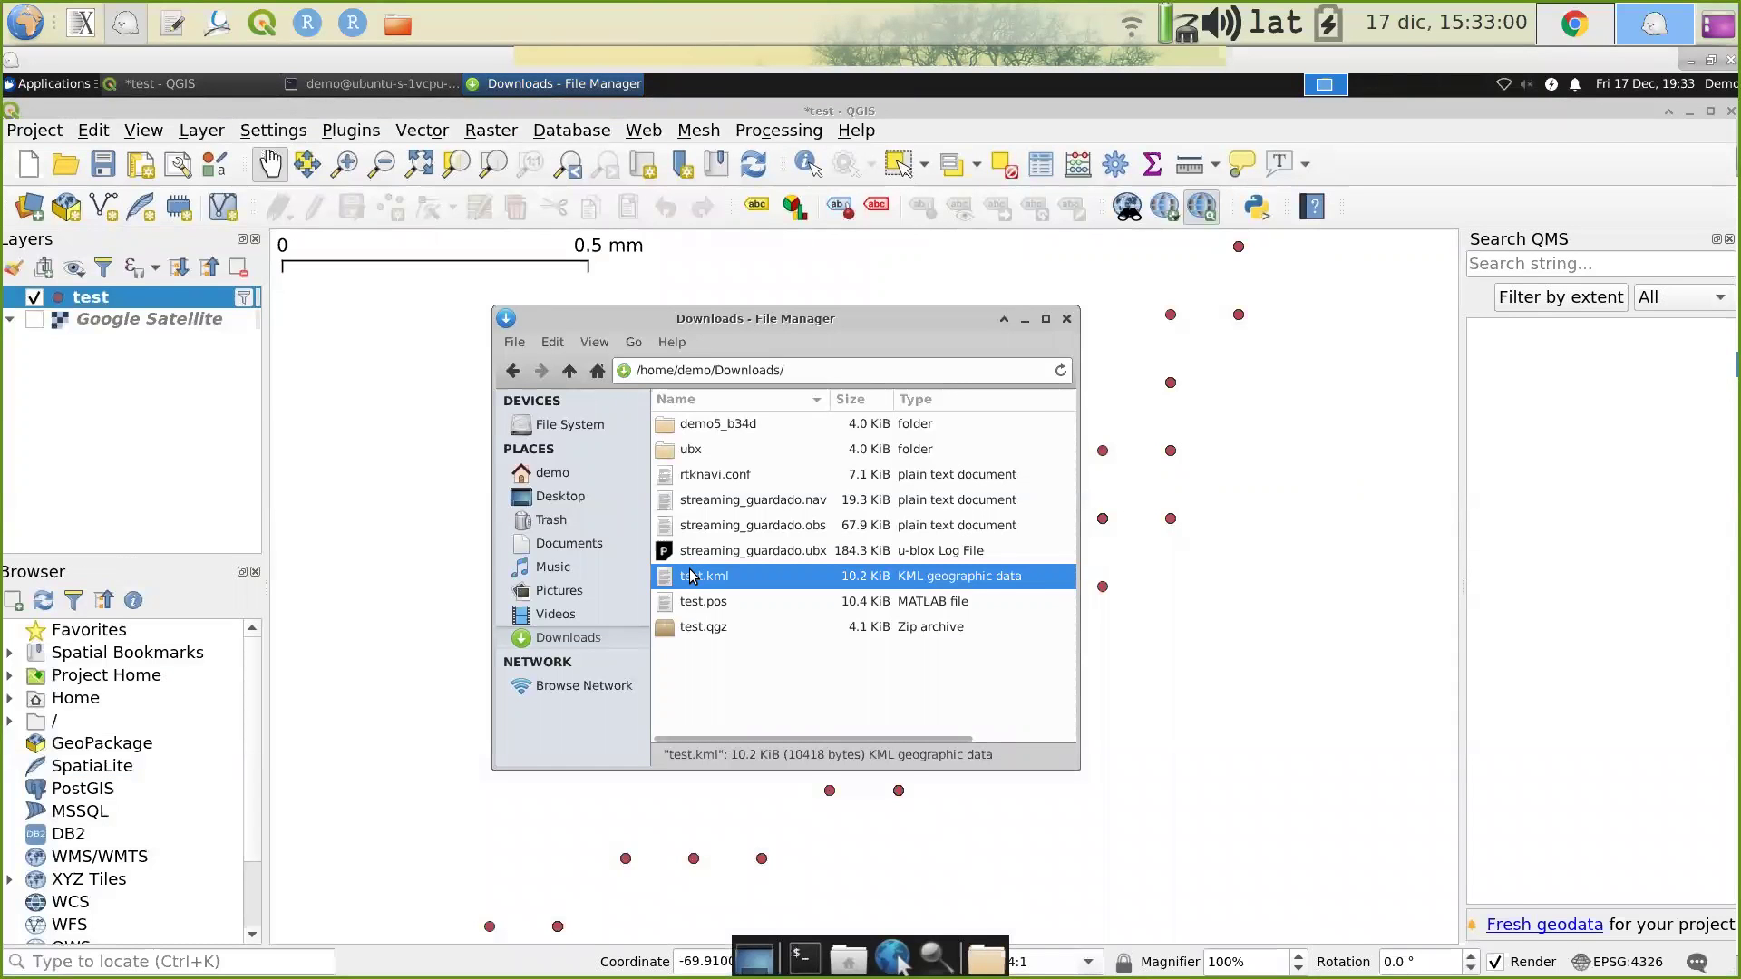
left_click_drag(689, 578, 1226, 534)
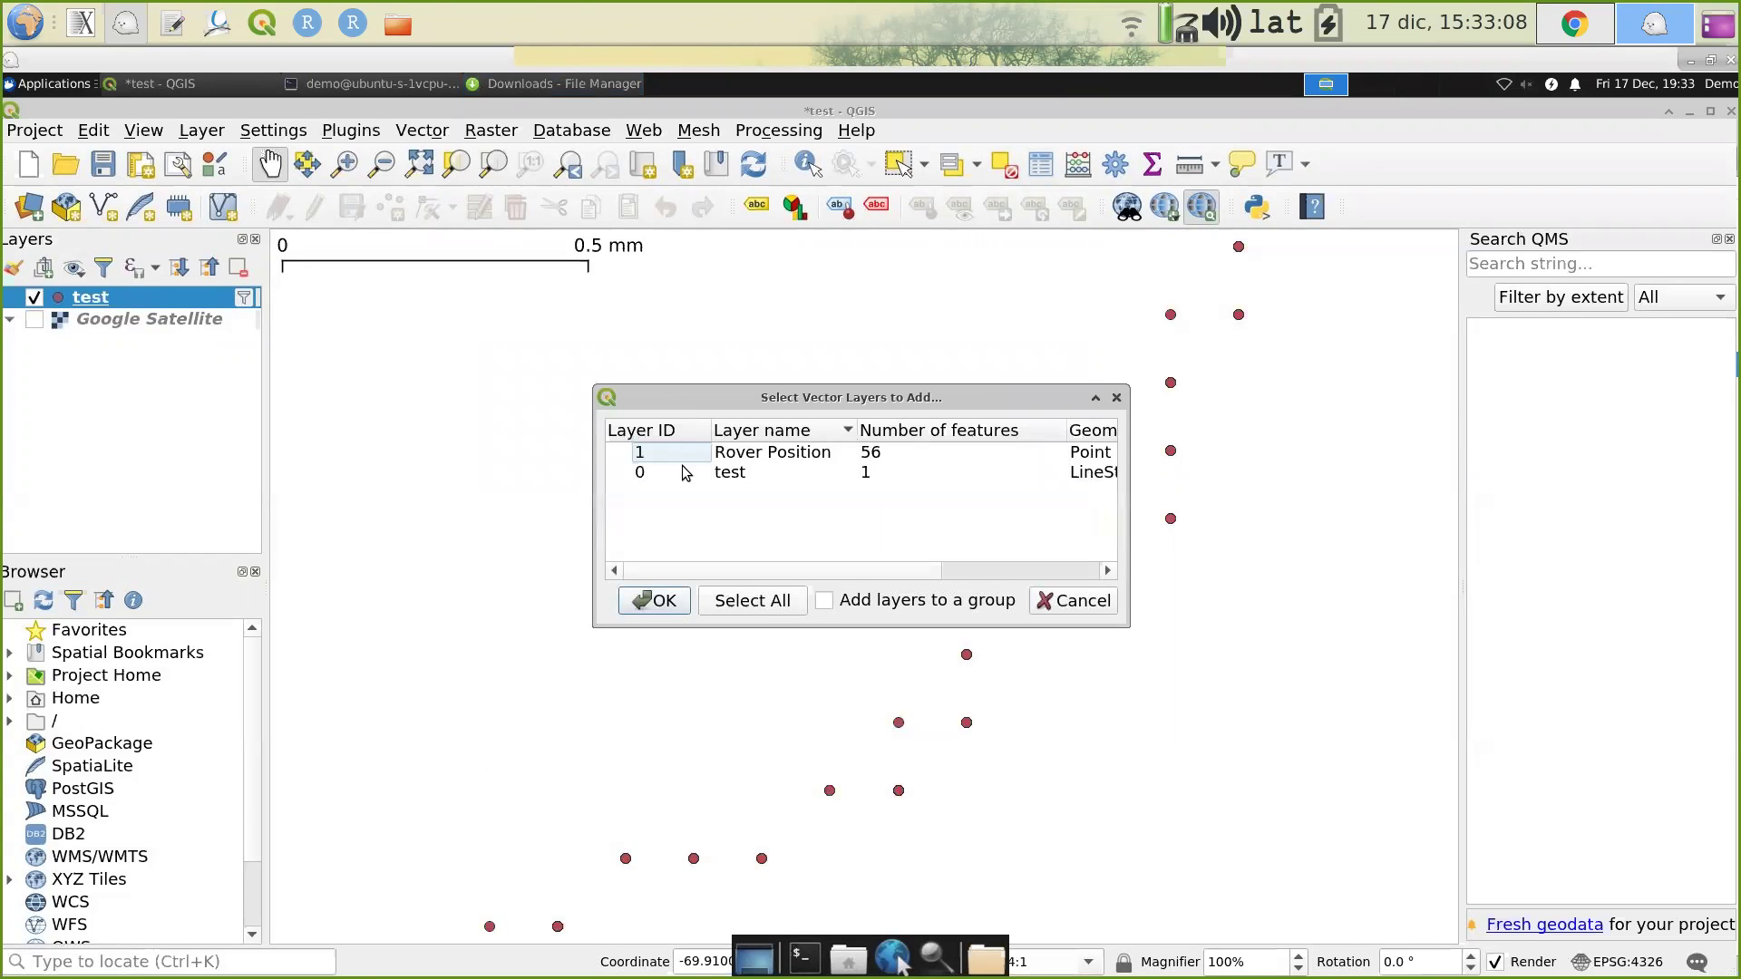
key("space")
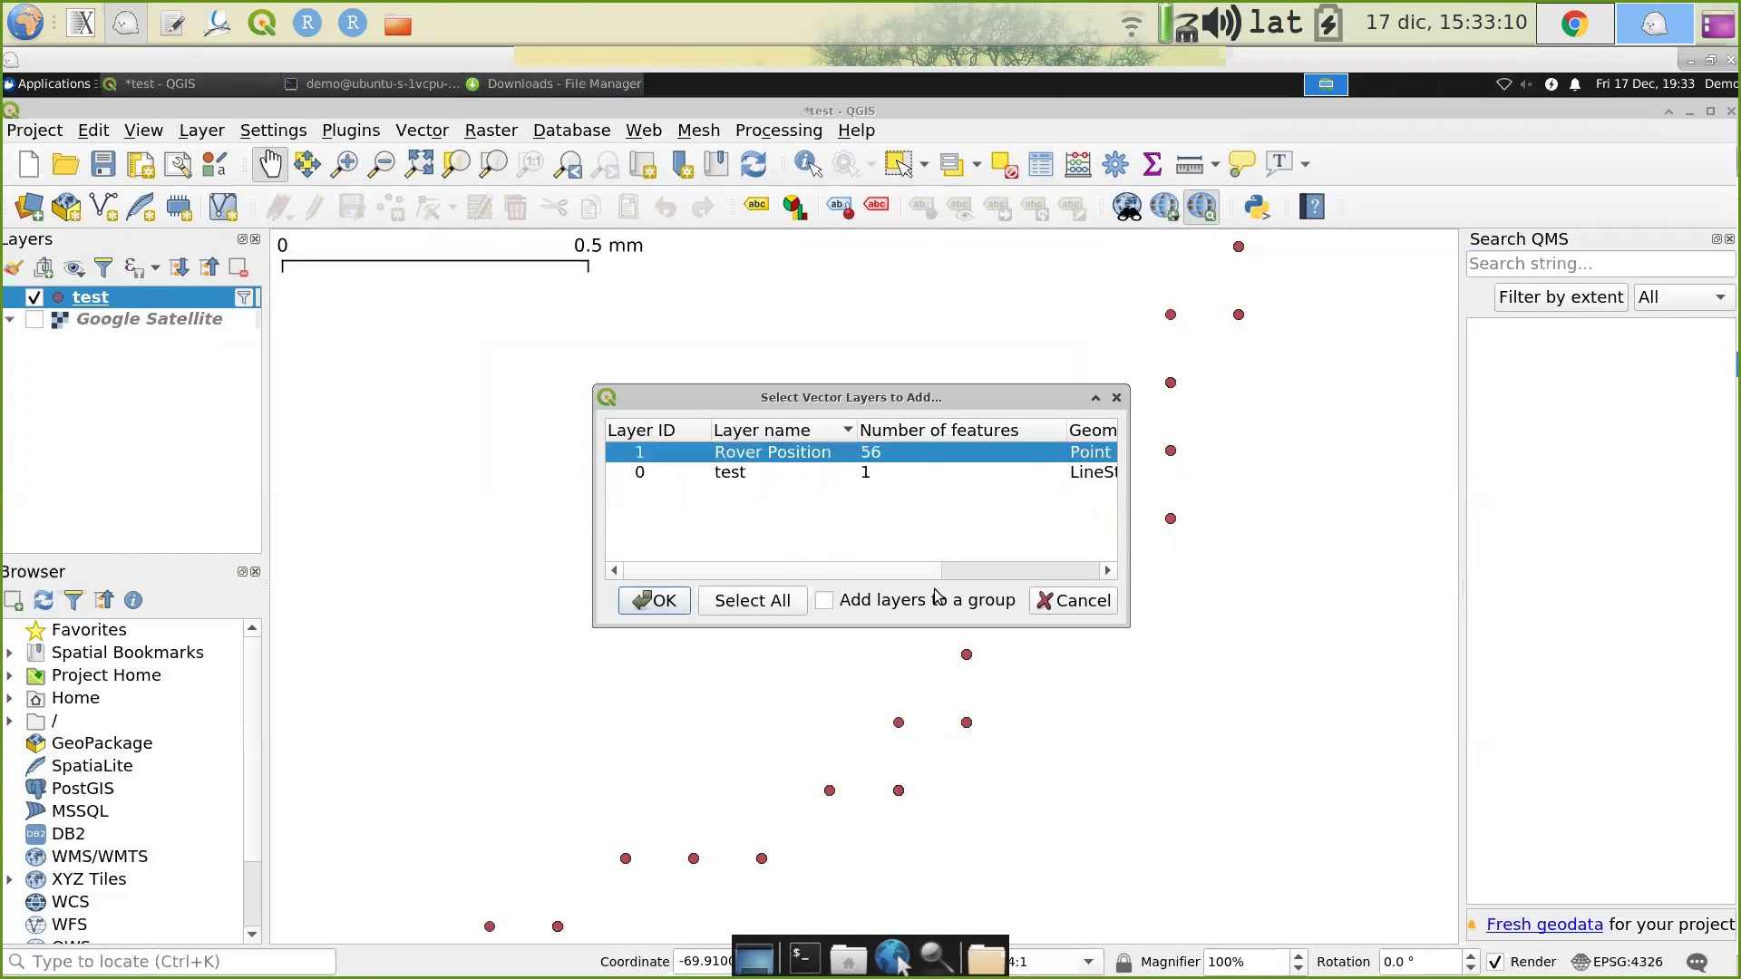
left_click(658, 602)
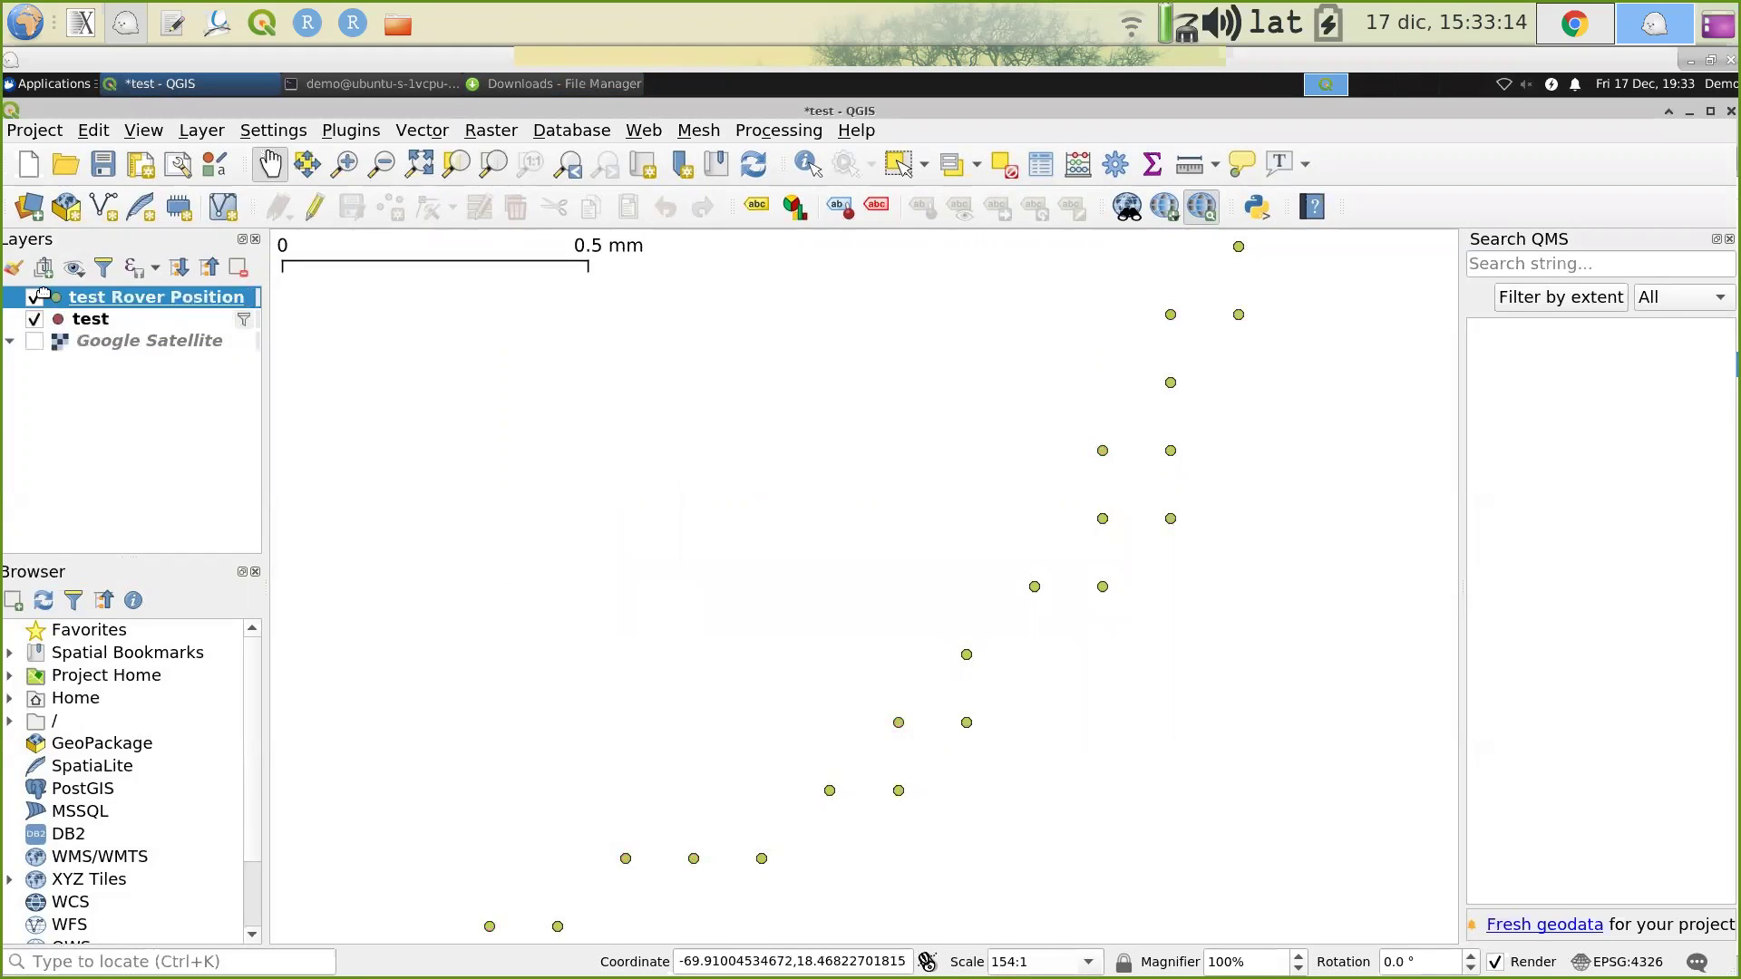
Leave the test Rover Position layer hidden after checking its properties unchanged.
left_click(35, 299)
left_click(34, 299)
left_click(35, 299)
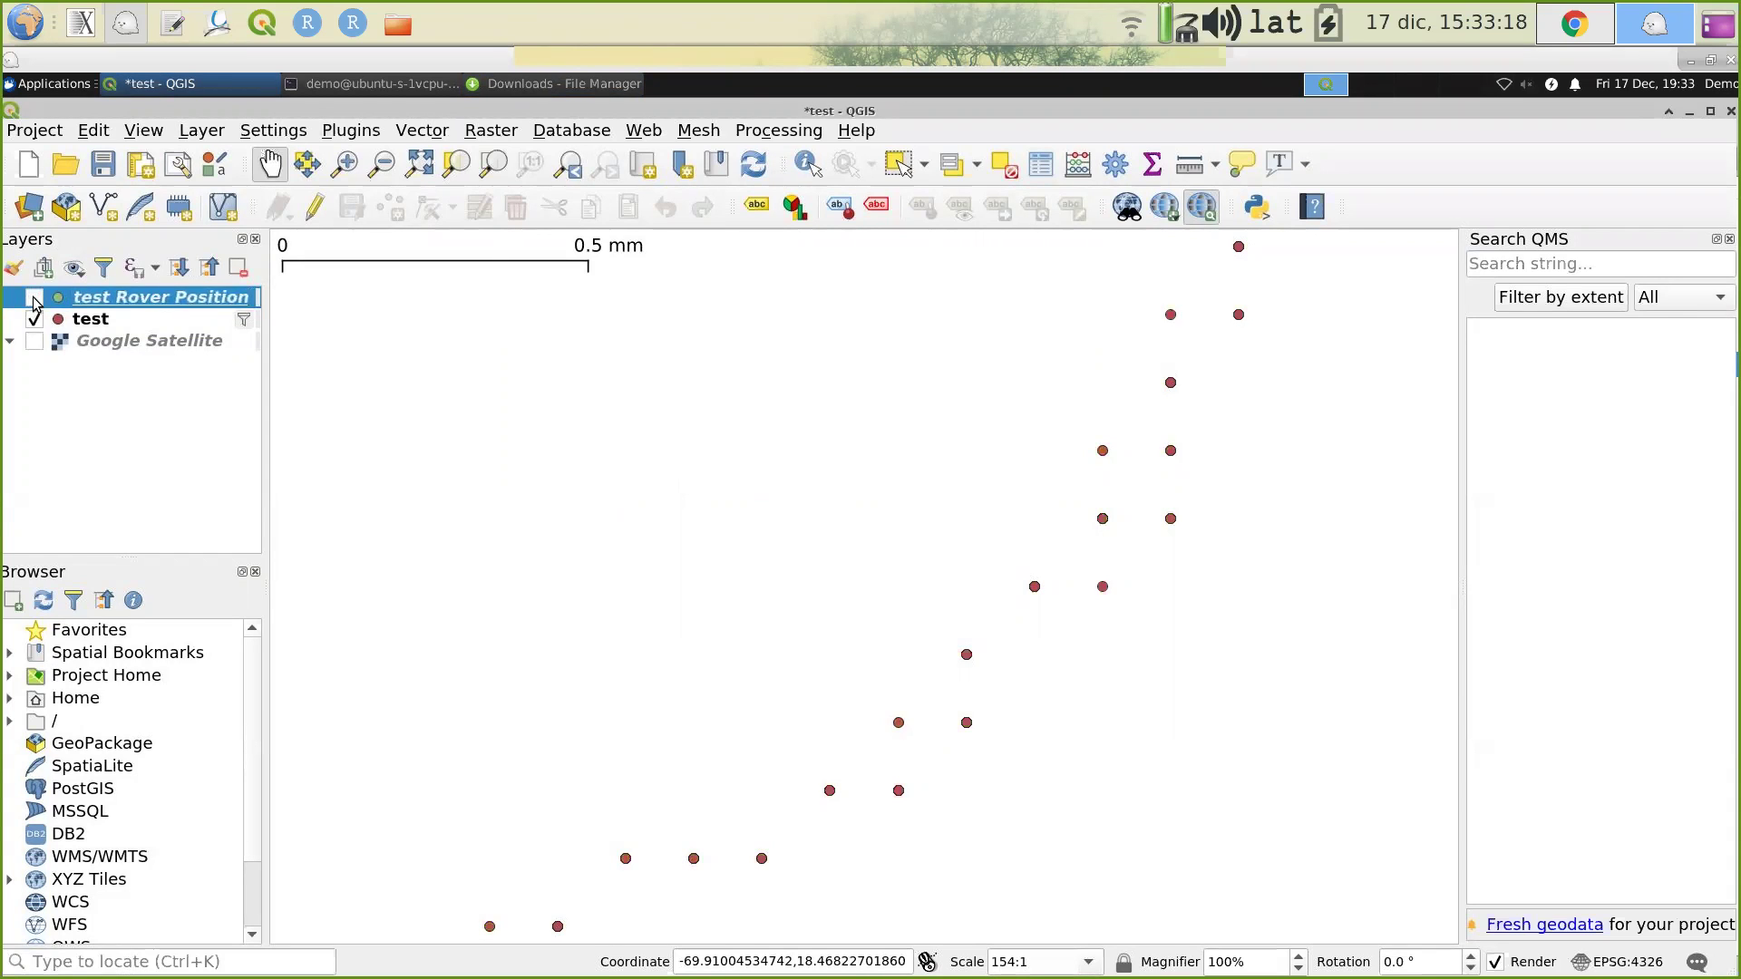
double_click(37, 298)
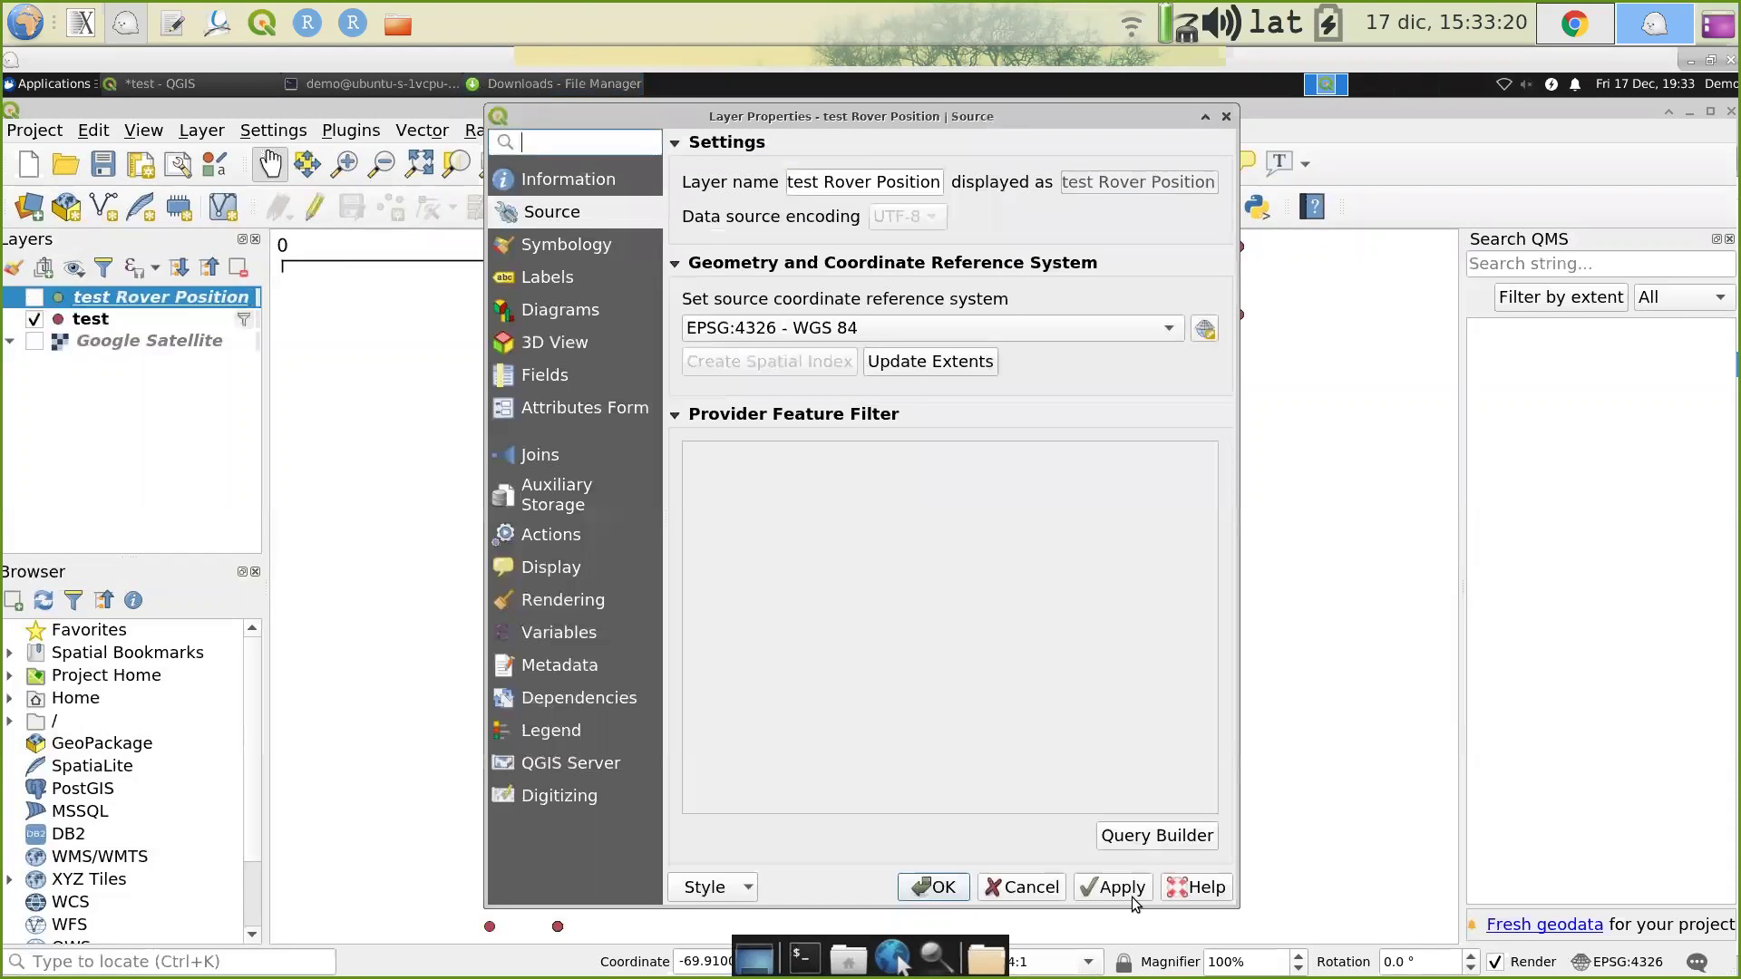
left_click(1019, 888)
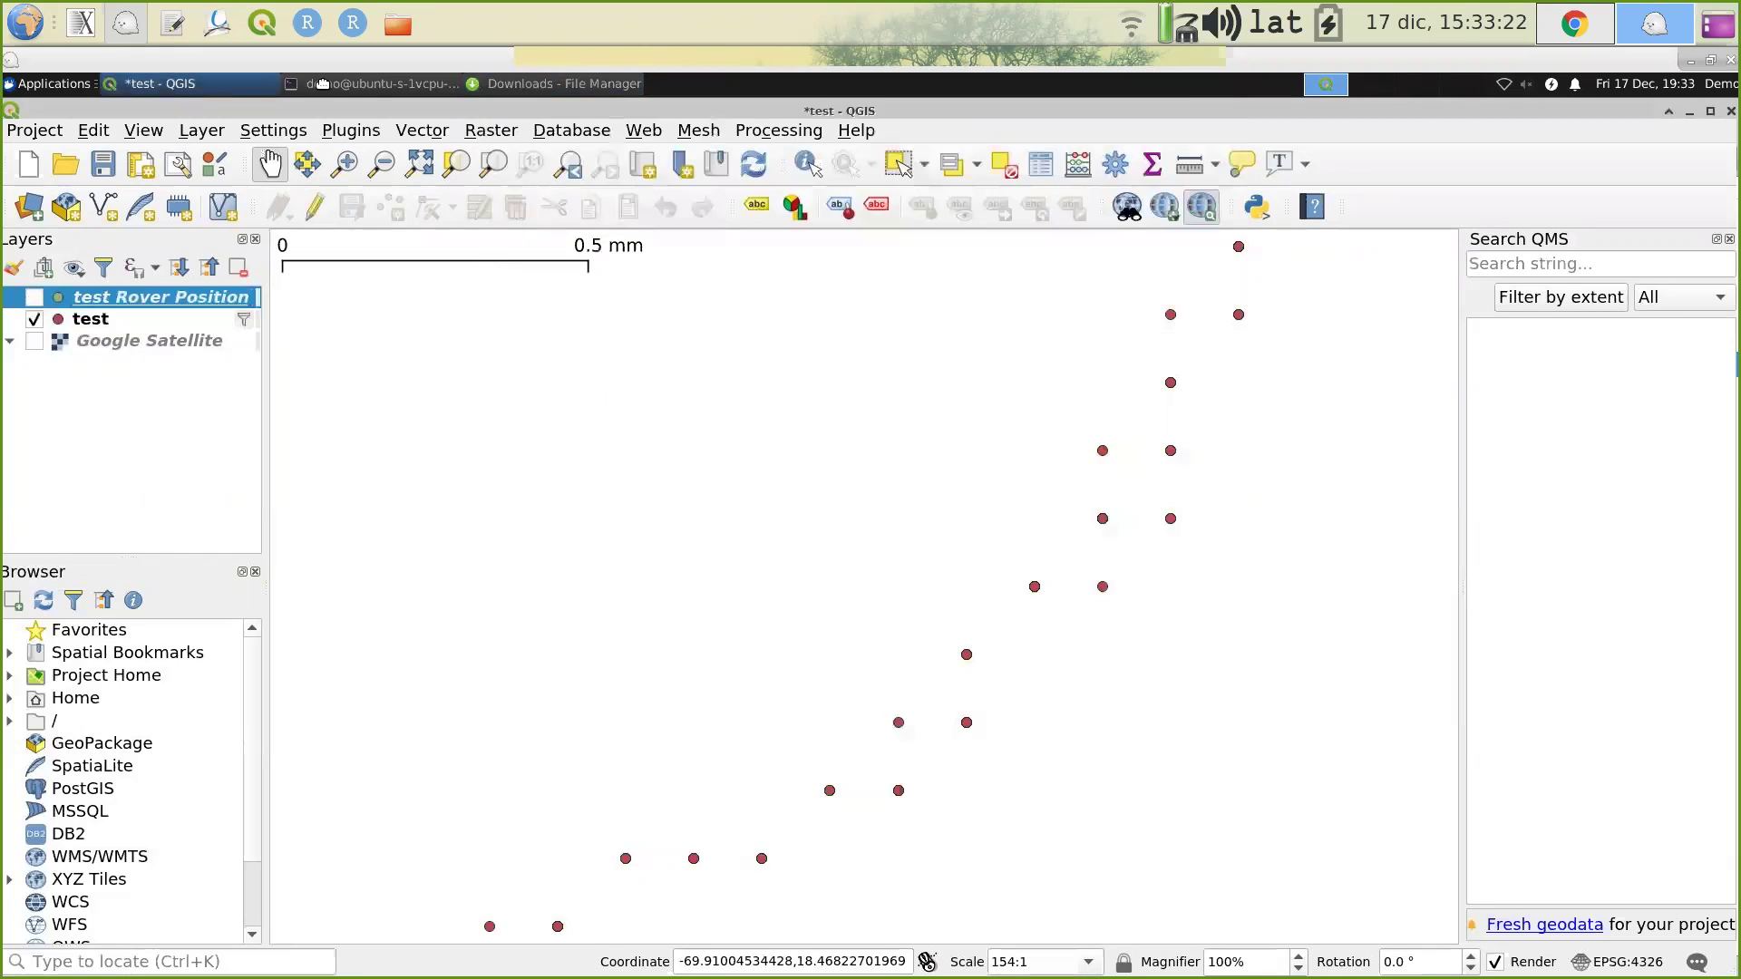
Switch to the RStudio Interacción slide, highlighting the QGIS and Preguntas items.
left_click(352, 32)
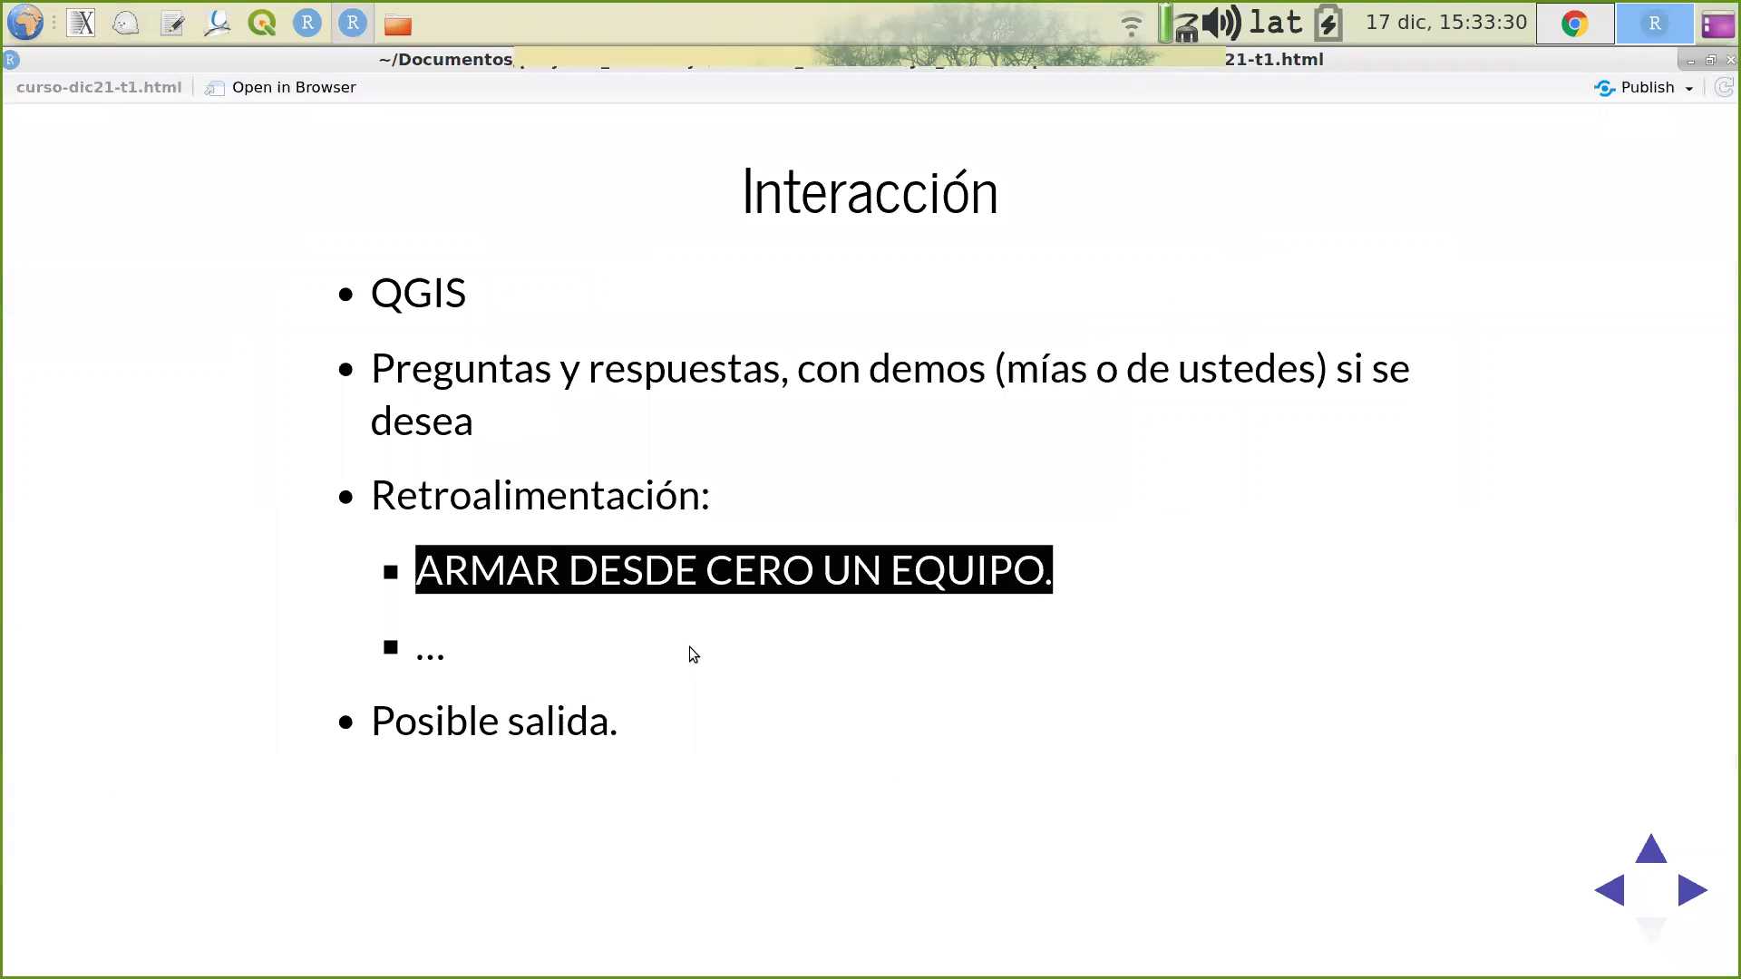
left_click(551, 544)
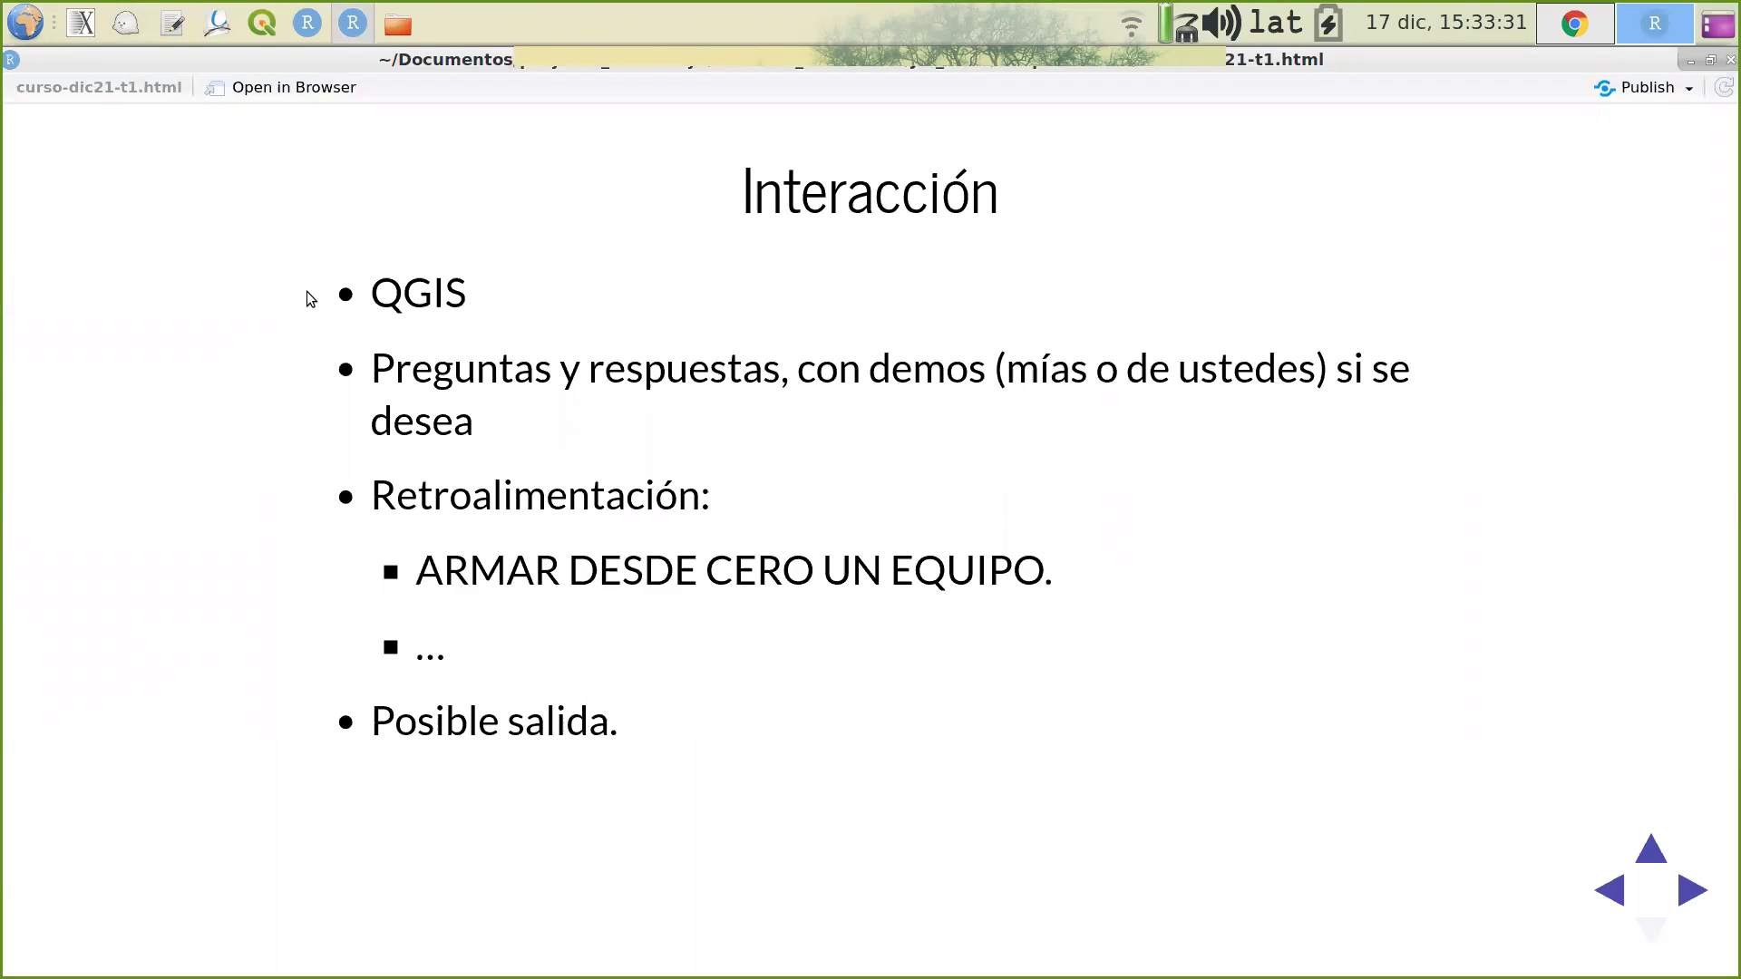
double_click(481, 299)
left_click_drag(374, 378, 479, 425)
left_click(496, 419)
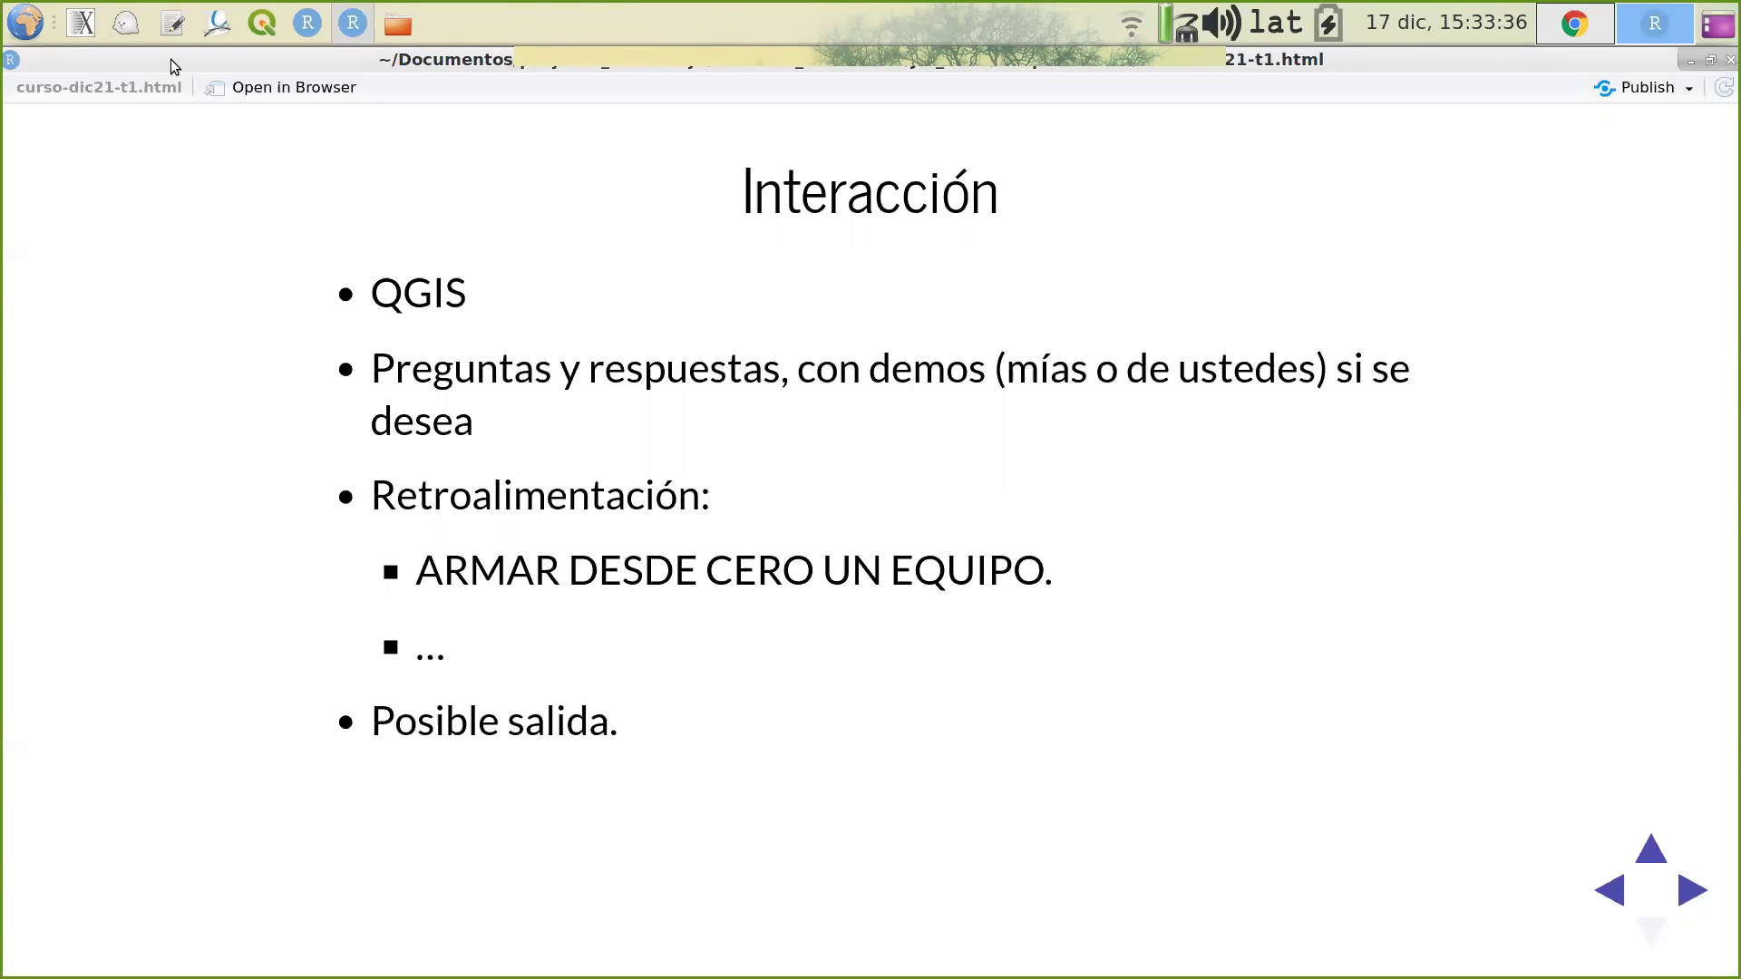
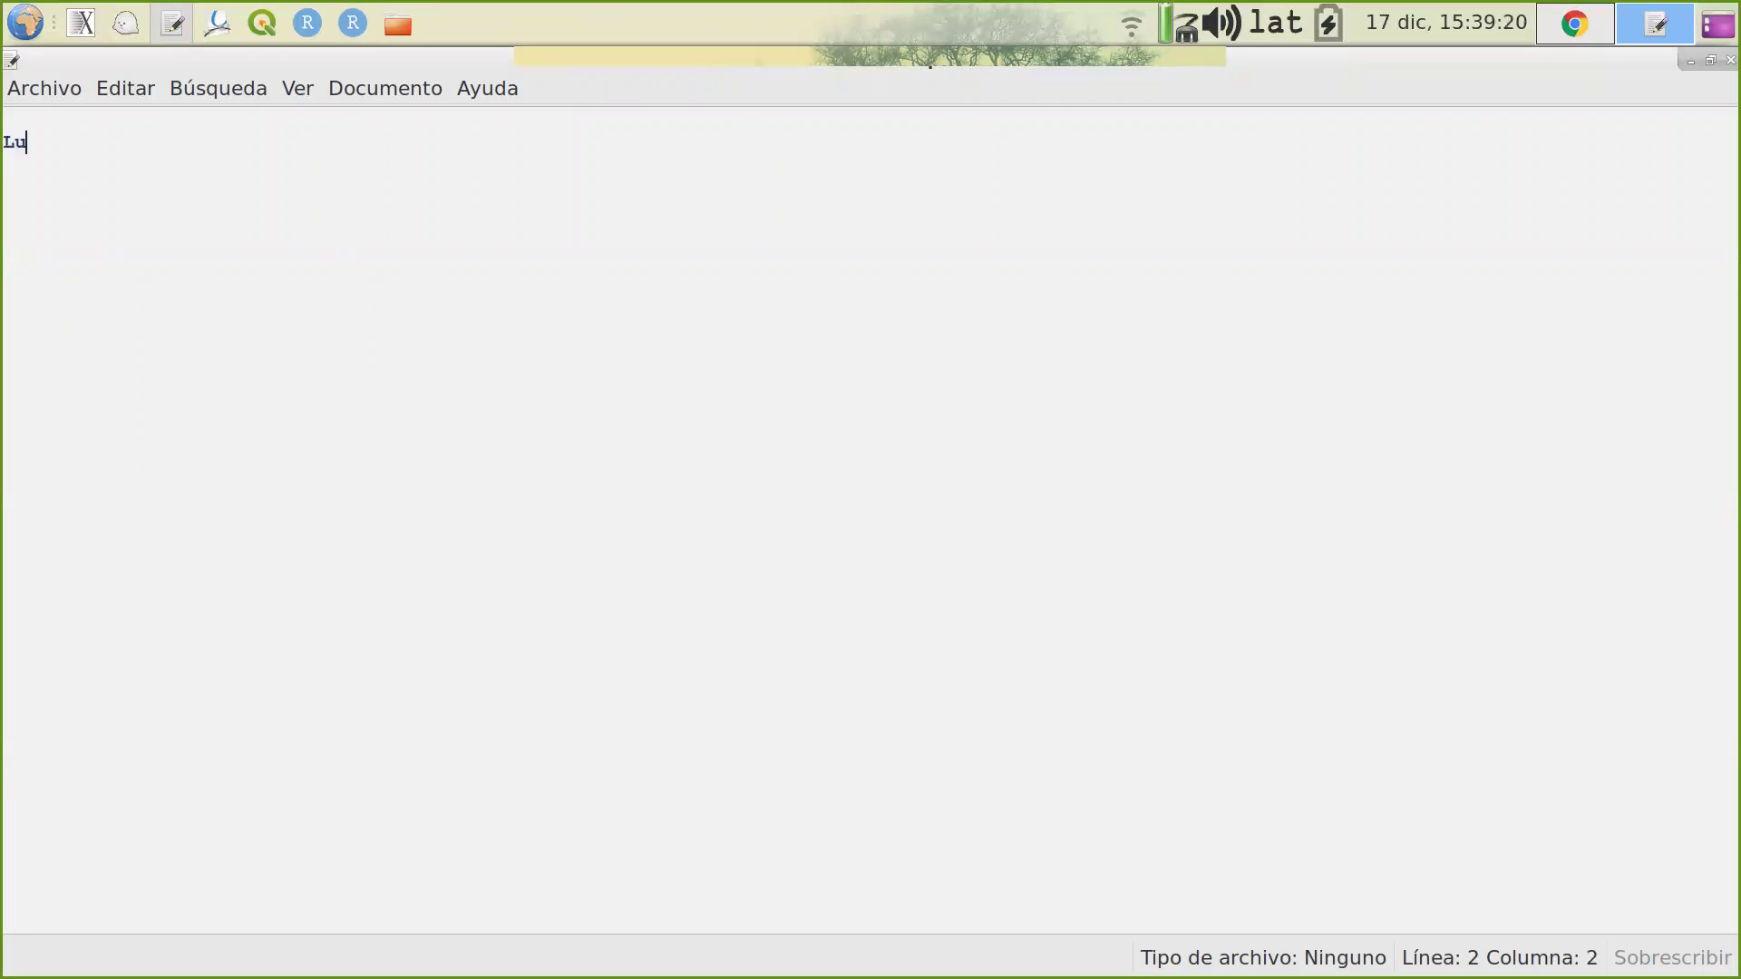
Type the heading 'Lugares de salida:' in the new Mousepad note.
type("salida:")
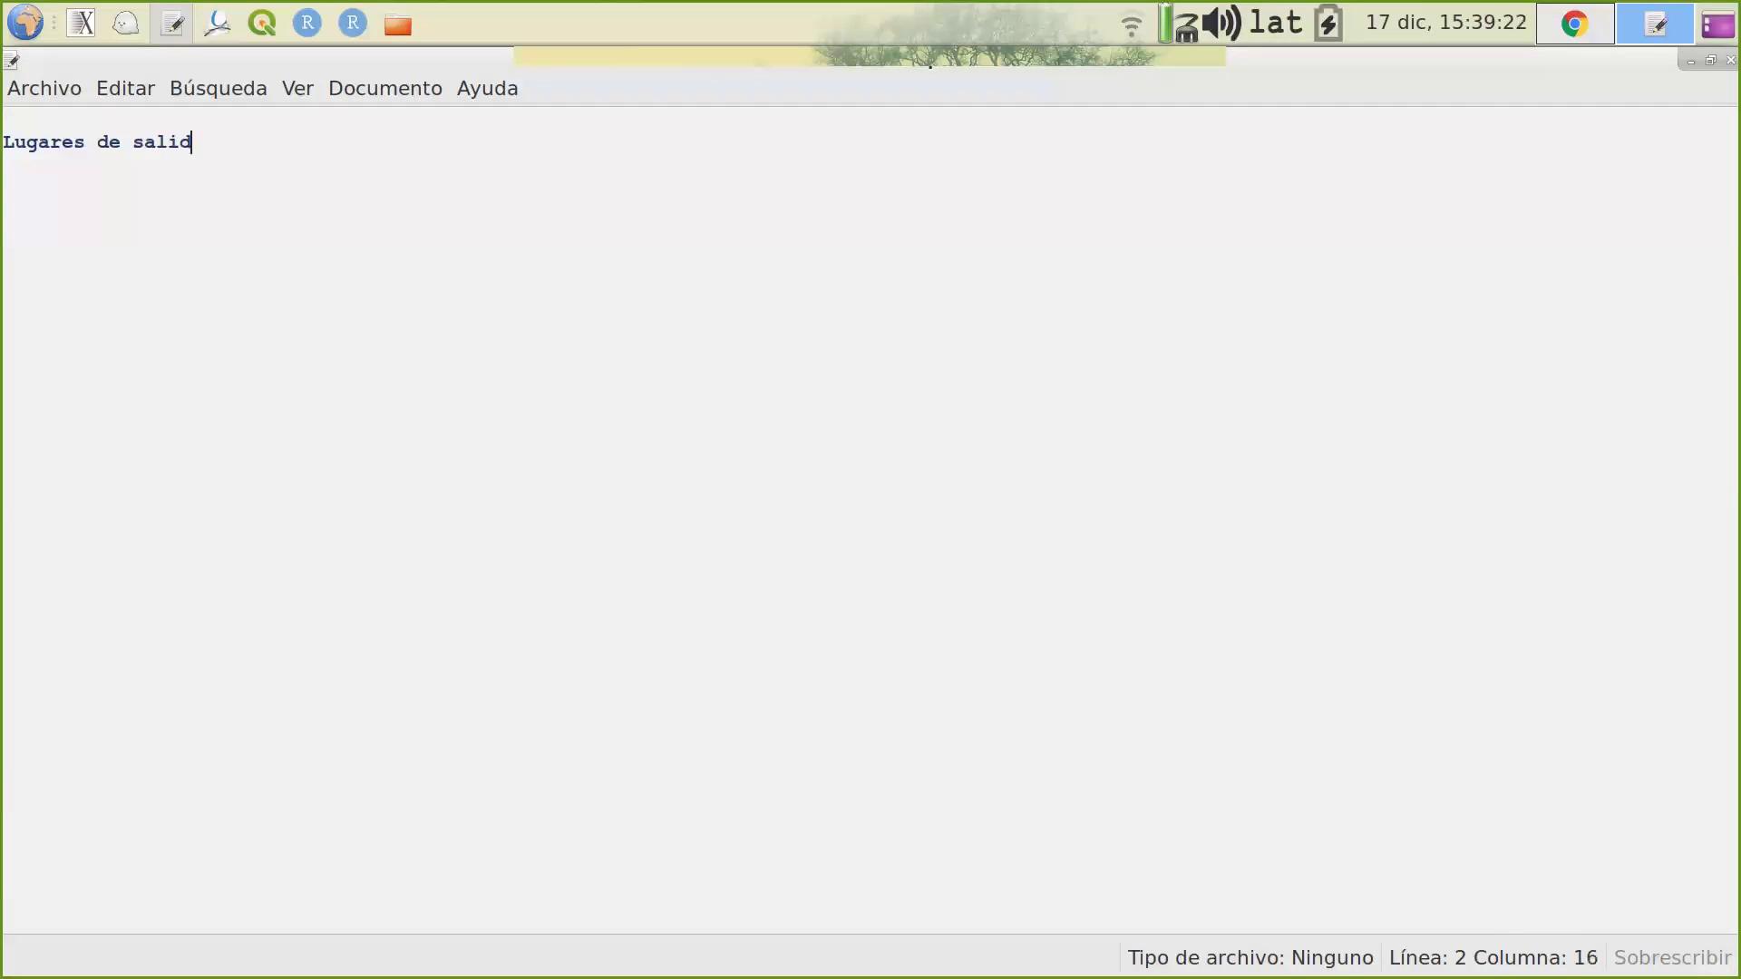
Add a first list item '- PM, JBN' under the heading, fixing the KBN typo.
key("Return")
key("Return")
key("BackSpace")
type("- ")
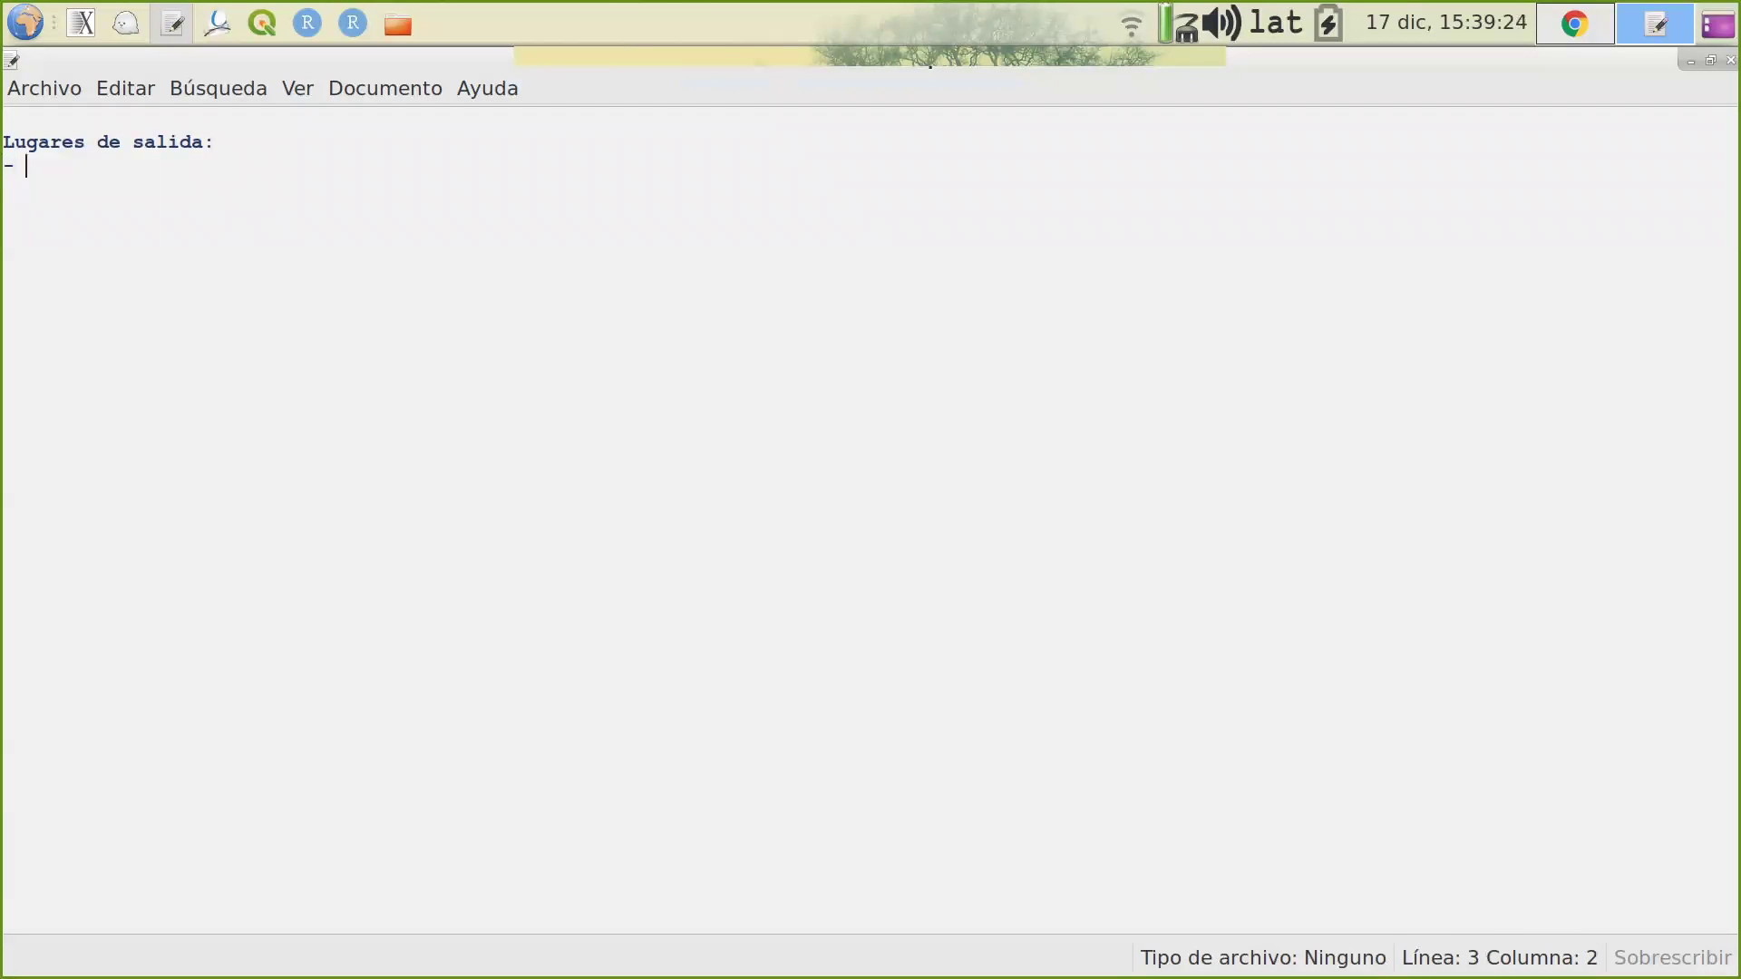
type("PM")
key("BackSpace")
type(", KBN")
left_click(86, 166)
key("BackSpace")
type("J")
Insert 'Plaza de la Bandera' before PM and start a new '-' item below.
left_click(27, 166)
type("Plaza d")
key("BackSpace")
key("BackSpace")
key("BackSpace")
type("a de la Bandera")
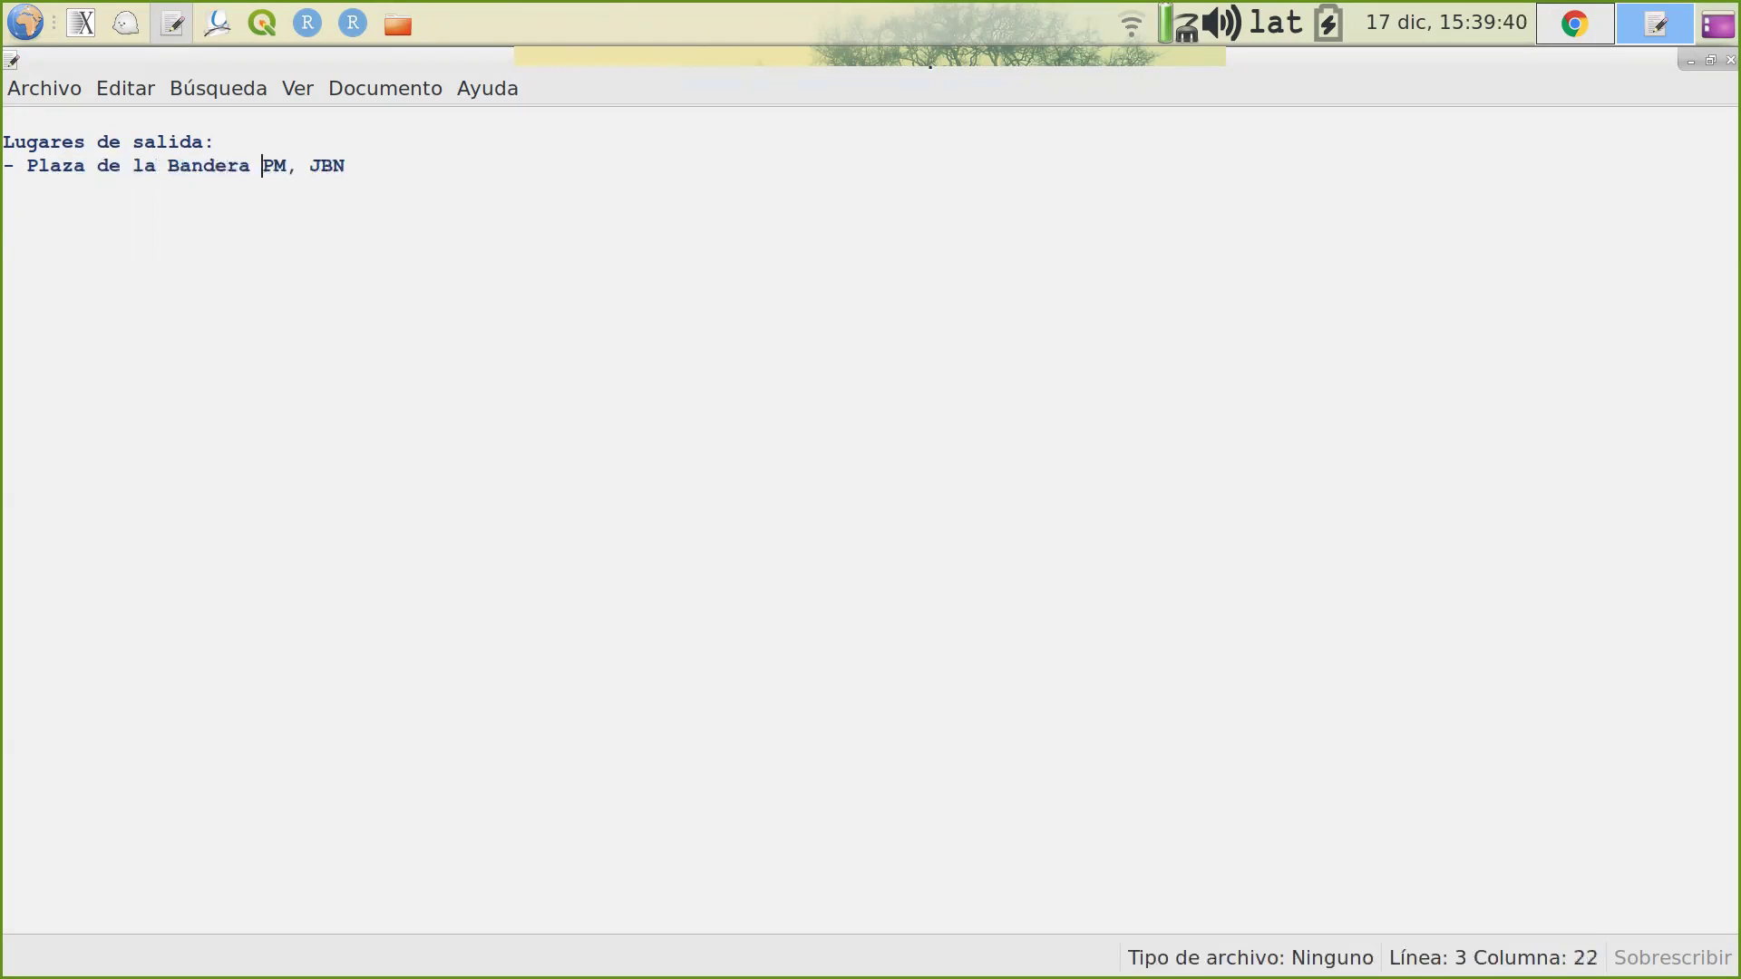
key("End")
key("Return")
key("Return")
type("-")
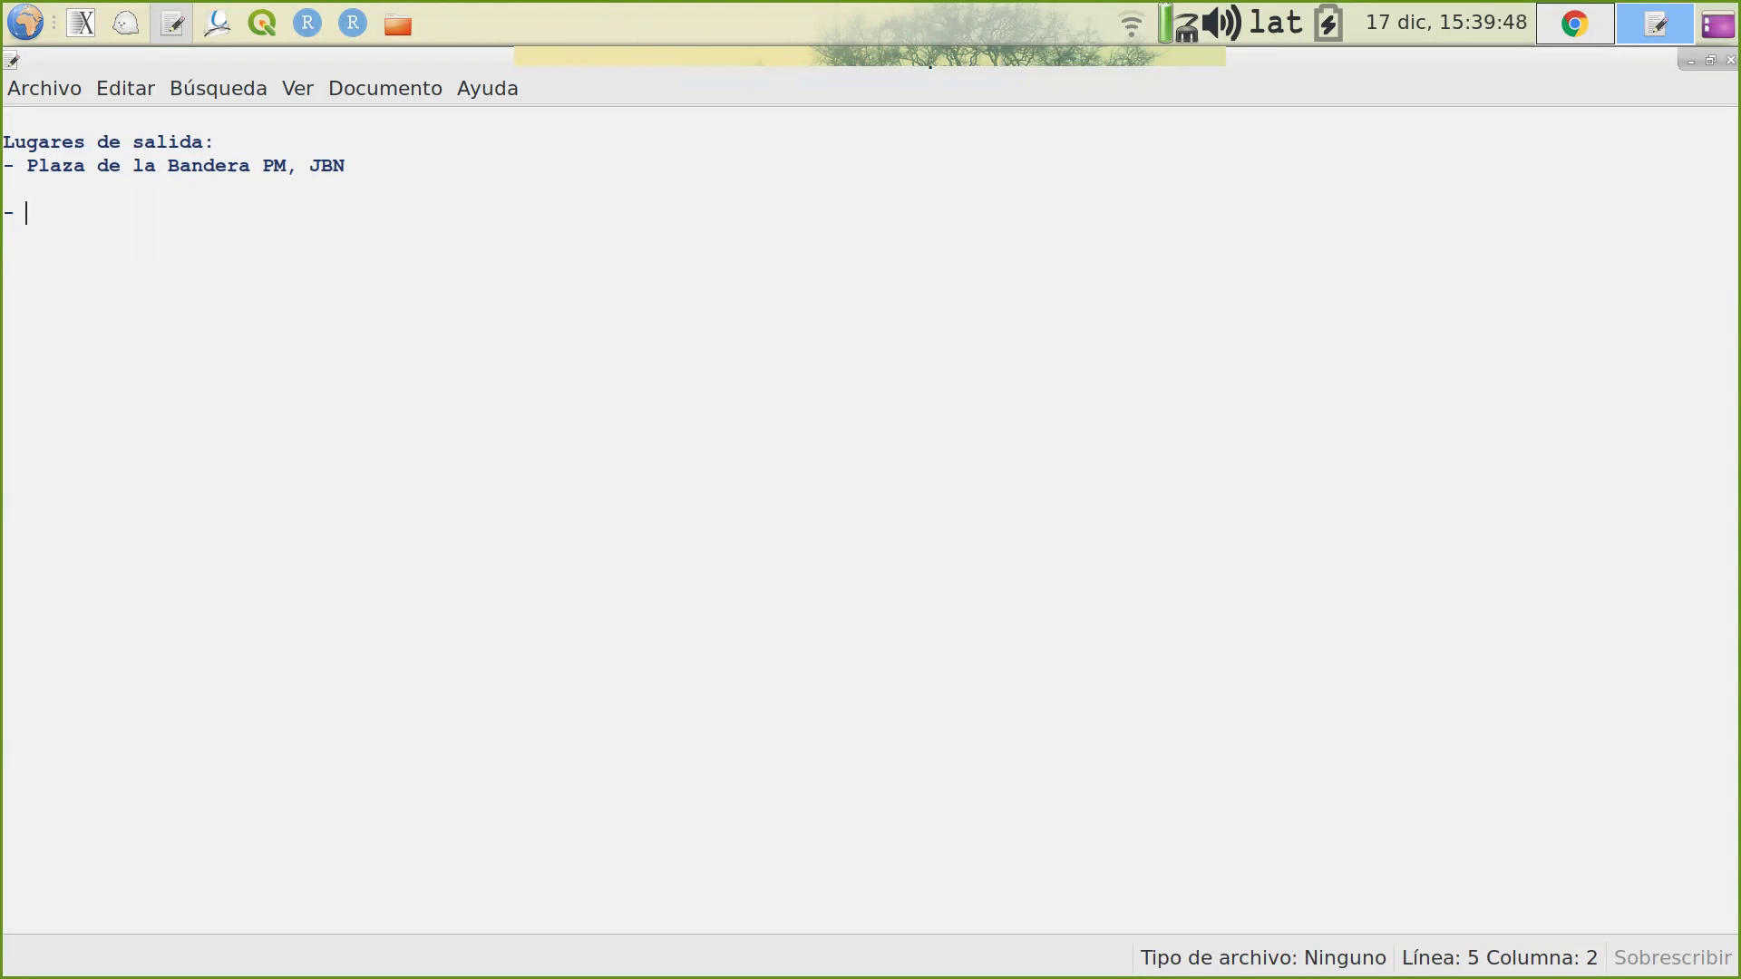
key("Up")
key("BackSpace")
key("Down")
Remove ', JBN' so the first item reads 'Plaza de la Bandera, PM'.
left_click(346, 165)
key("ctrl+shift+Left")
key("BackSpace")
key("BackSpace")
key("BackSpace")
key("Left")
key("Left")
key("Left")
type(",")
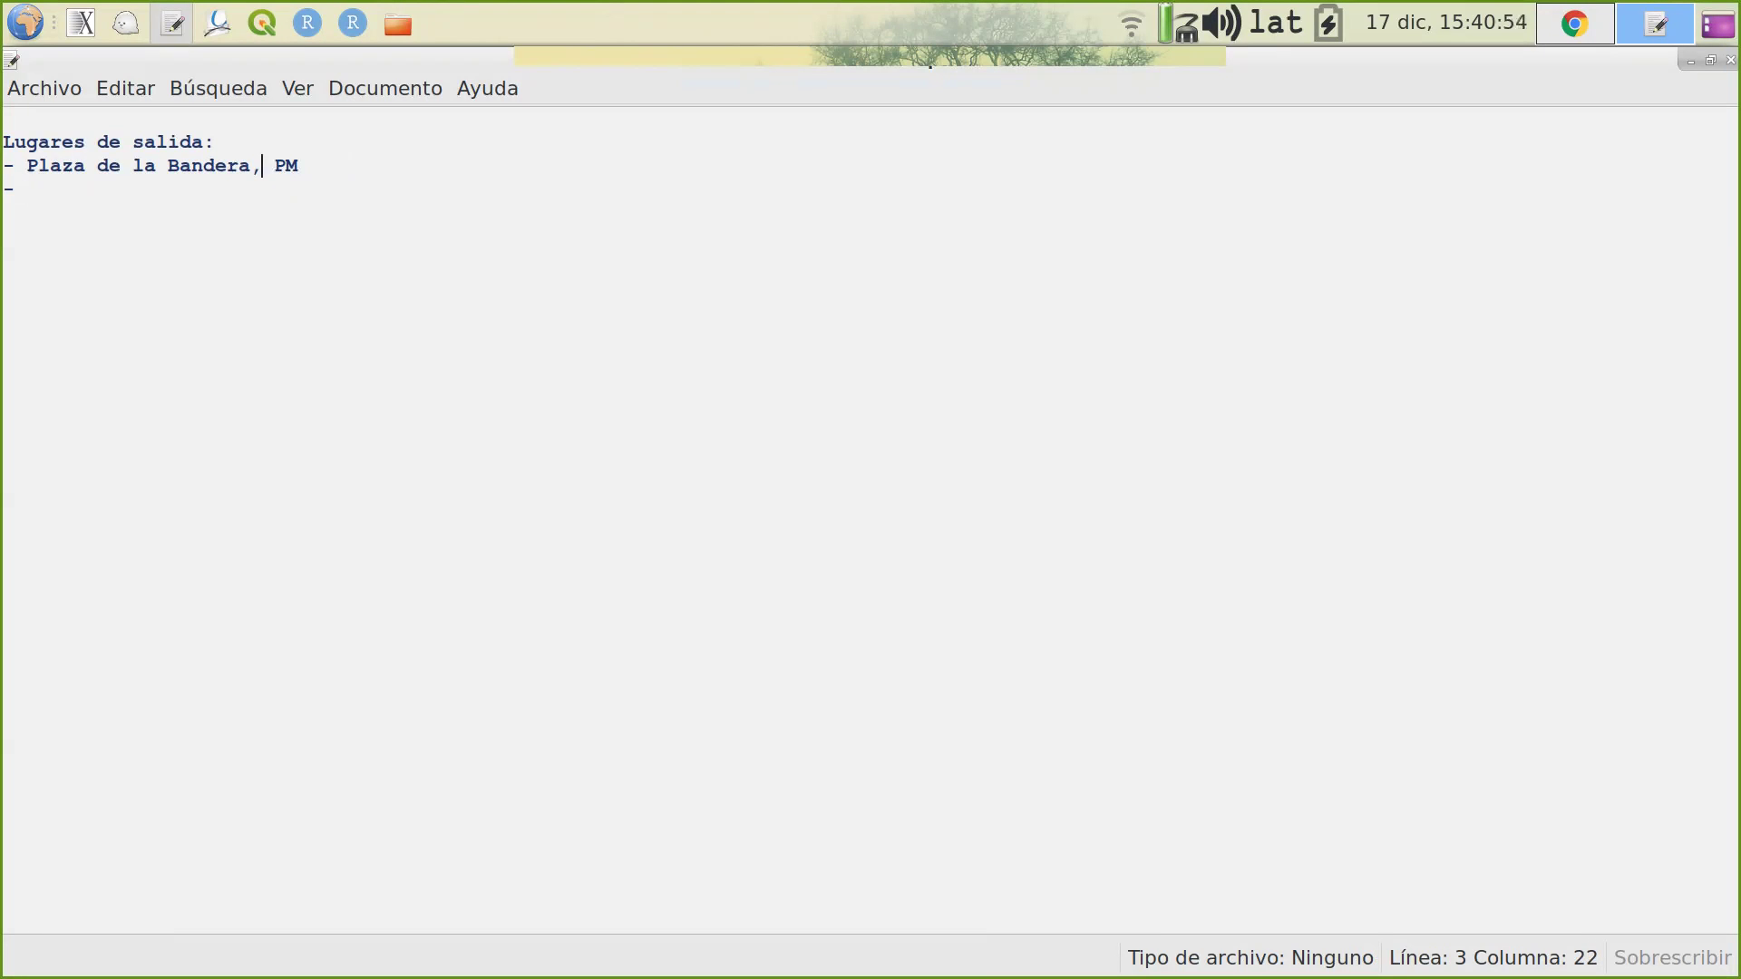
Delete the empty dash item and add a 'Tiempo de salida:' heading with a line below.
left_click(26, 189)
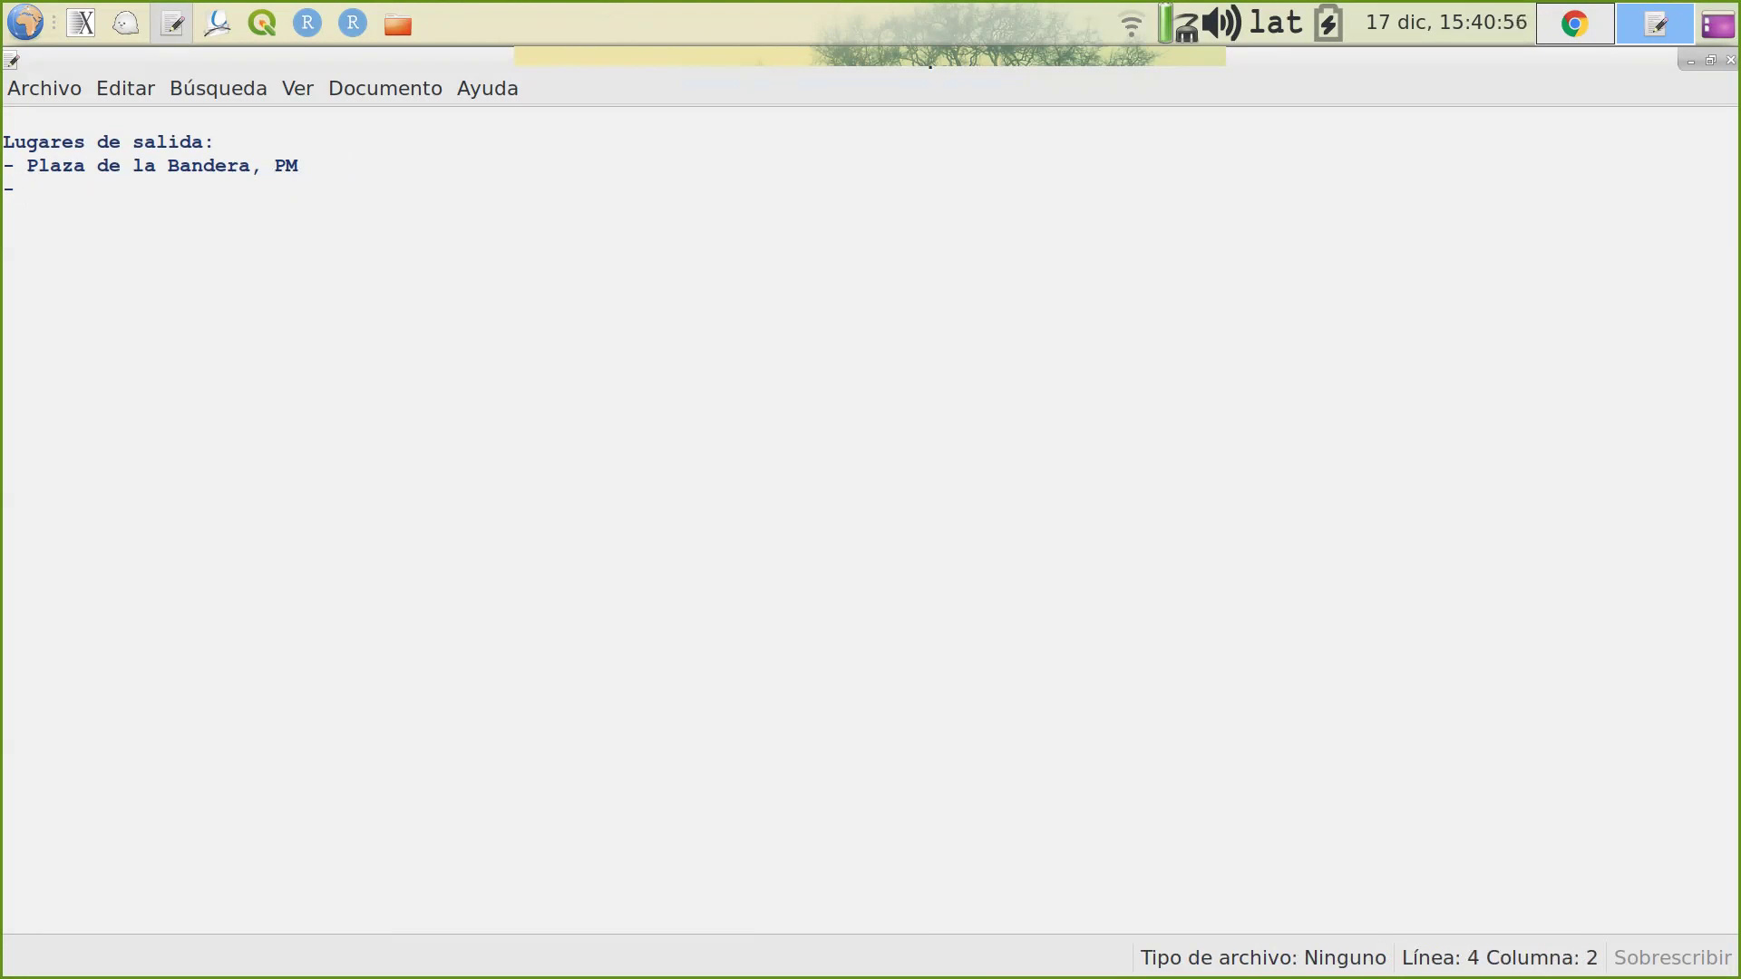
key("shift+Home")
key("Up")
key("shift+End")
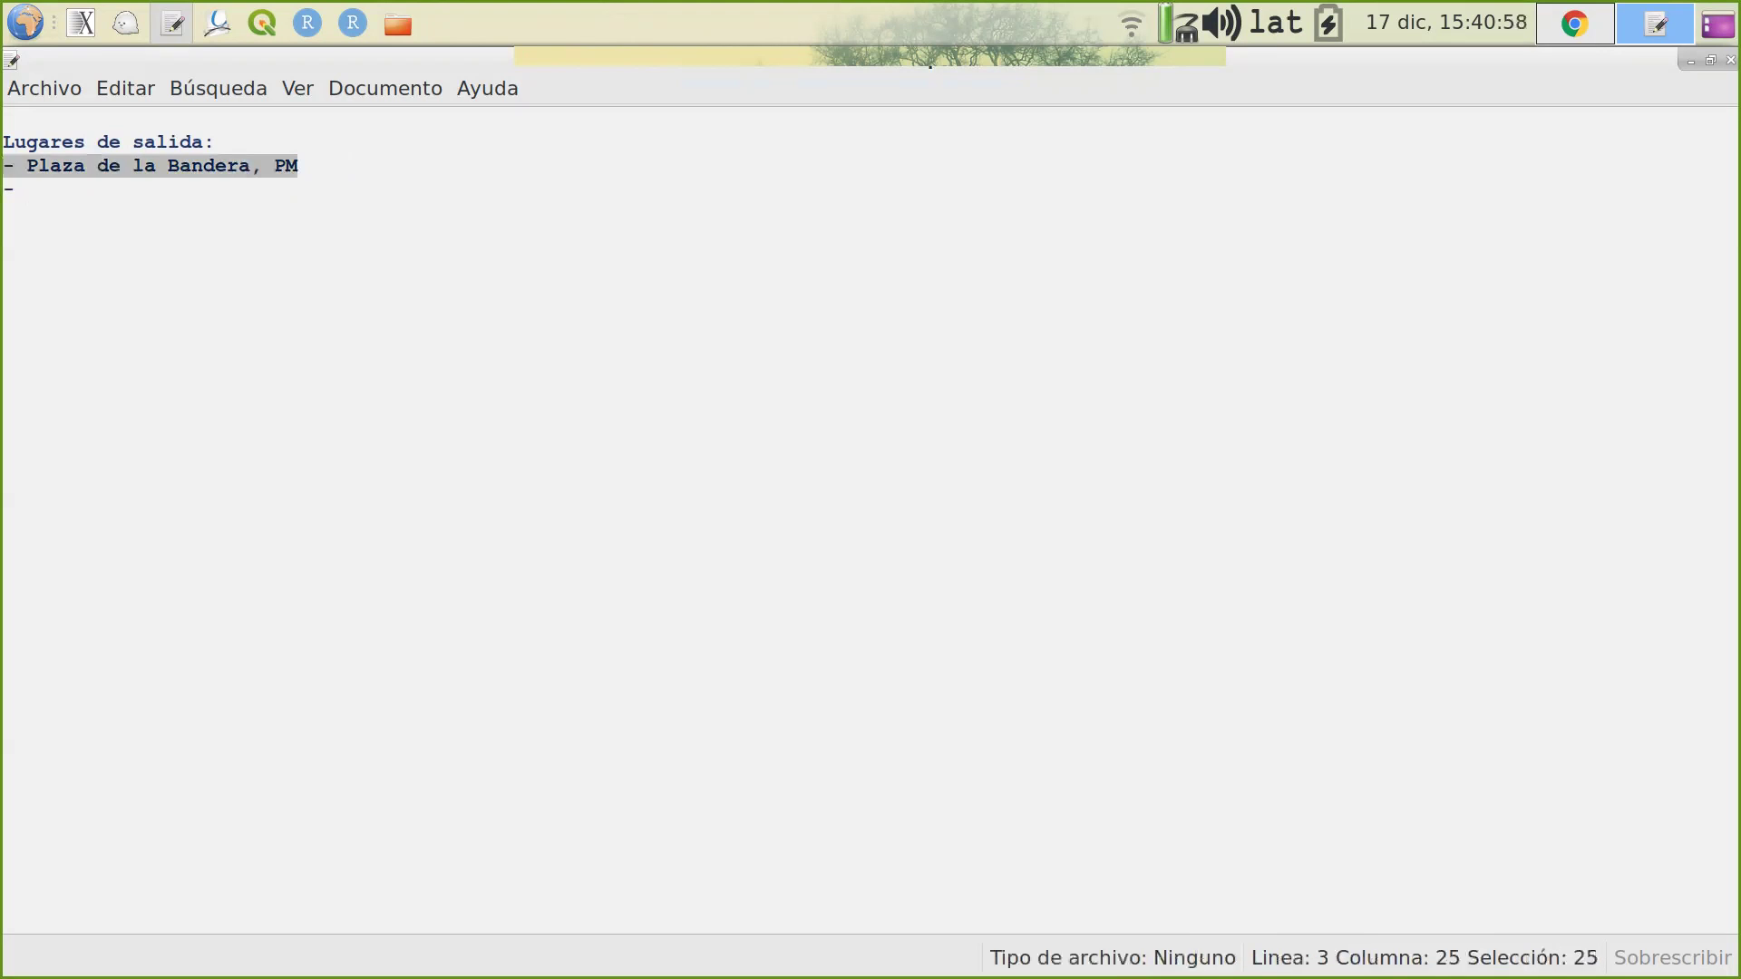
key("End")
key("shift+Home")
key("Down")
key("End")
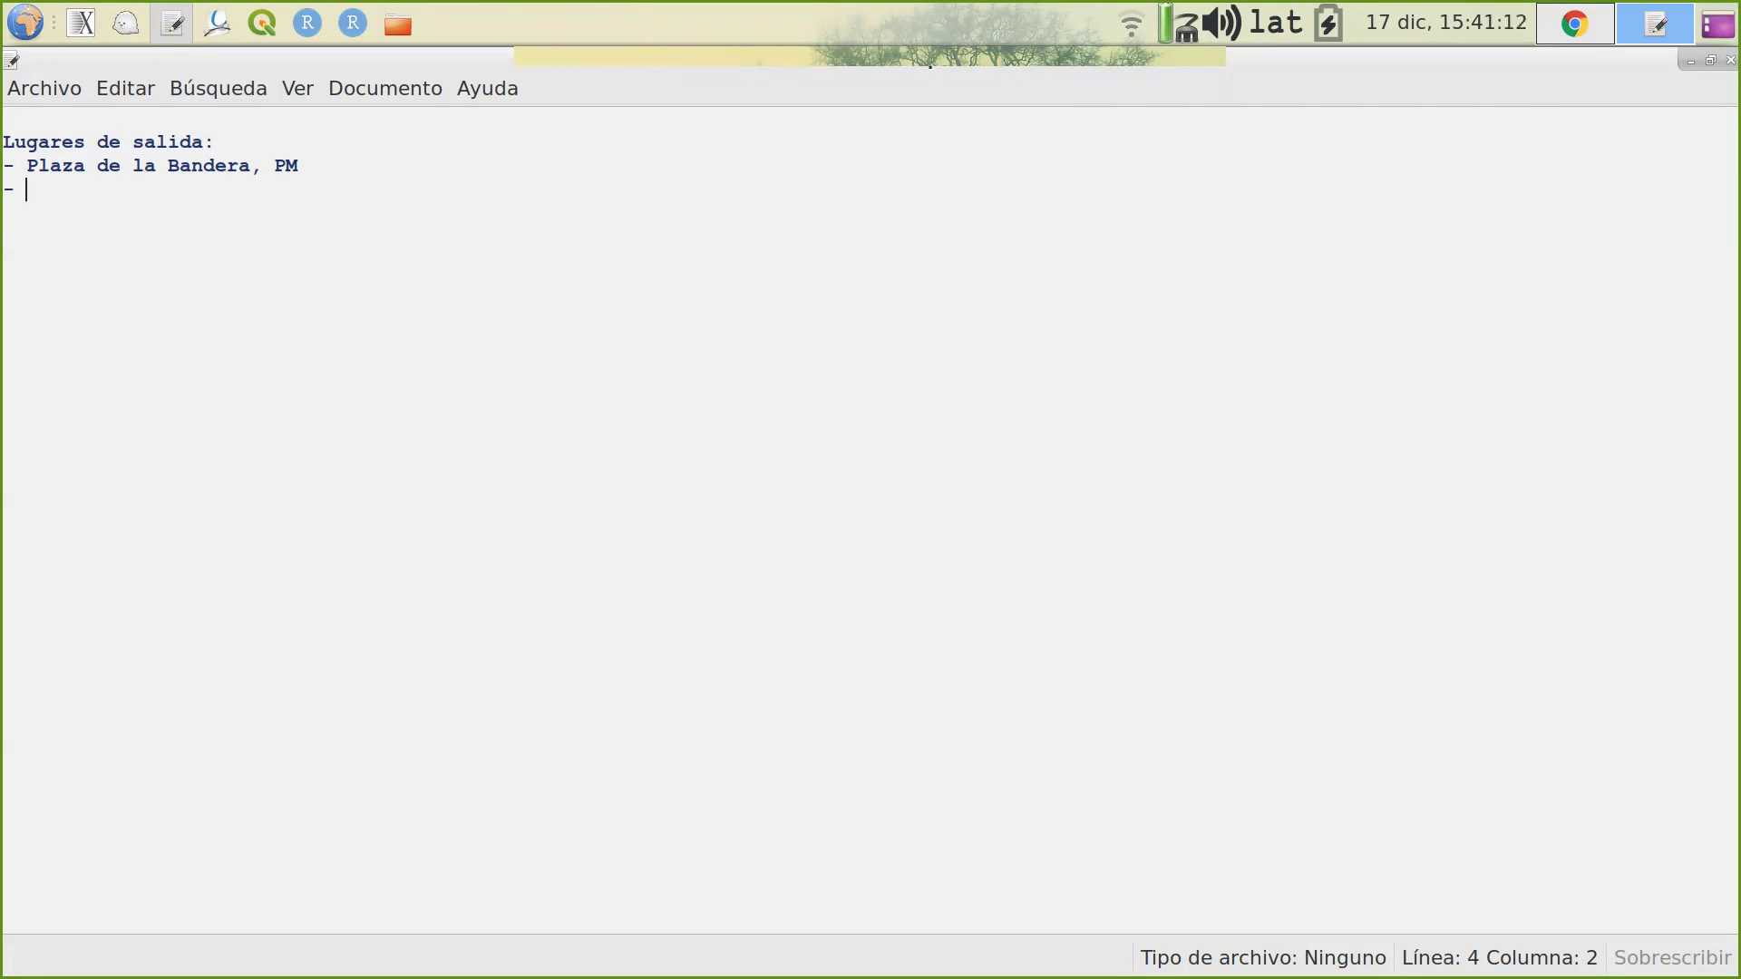
key("BackSpace")
key("BackSpace")
key("Return")
type("Tiempo de salida:")
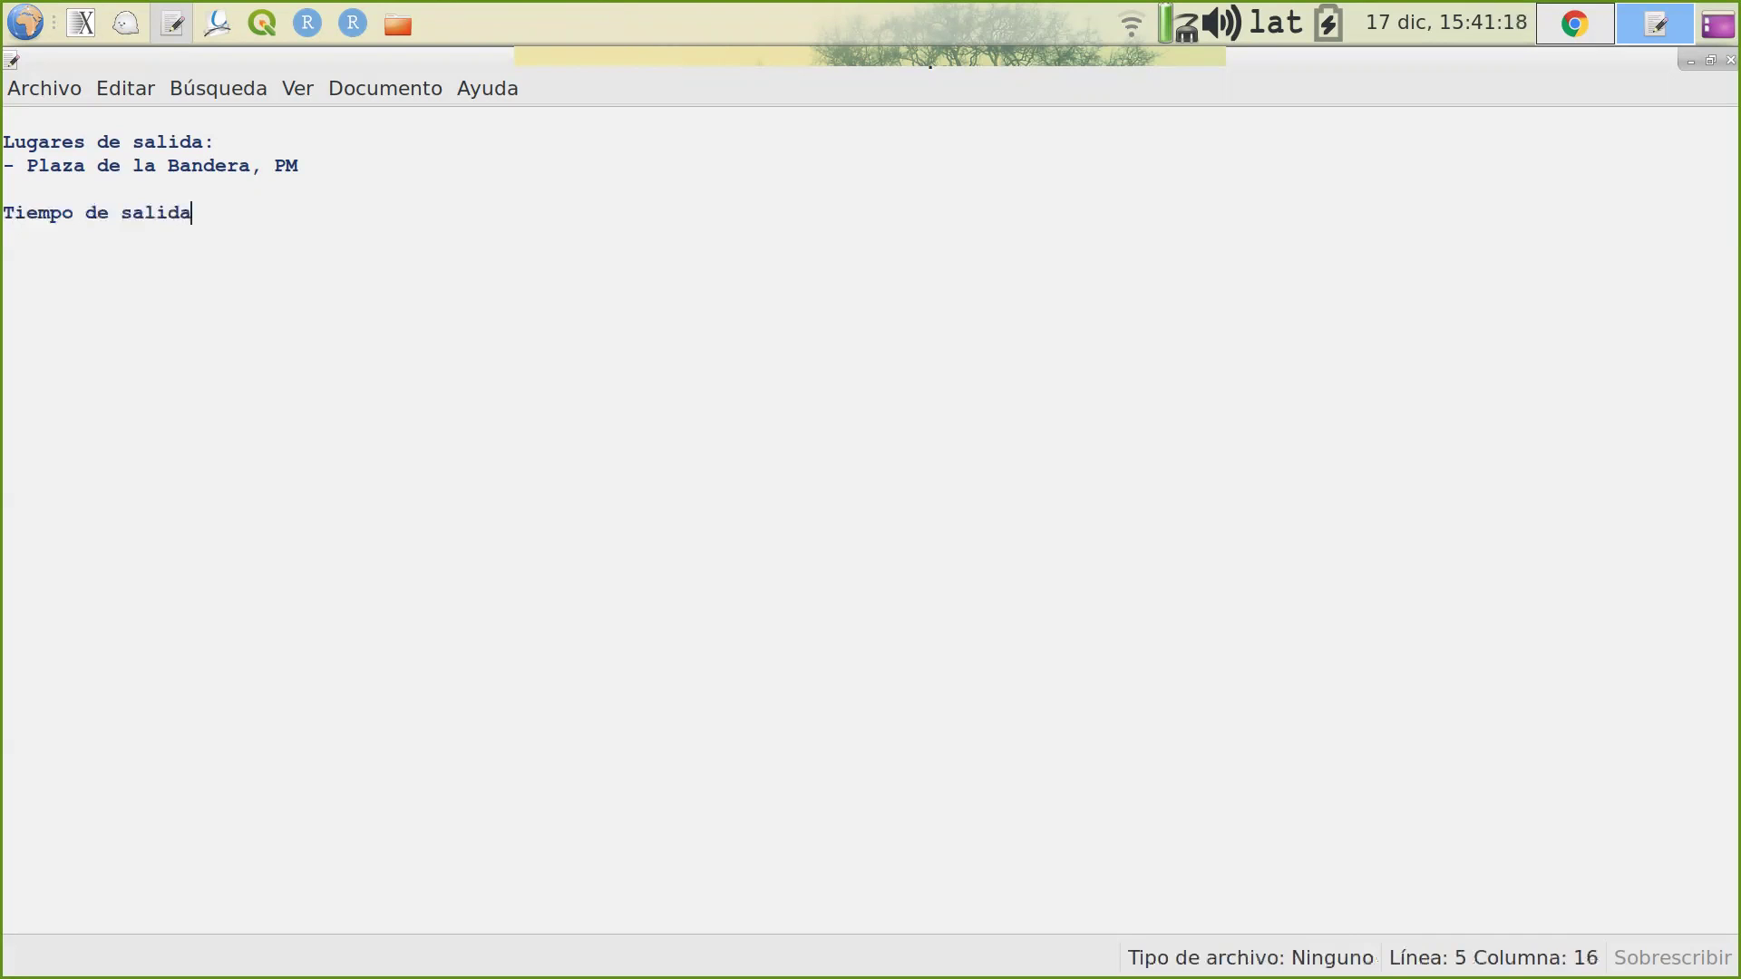
key("Return")
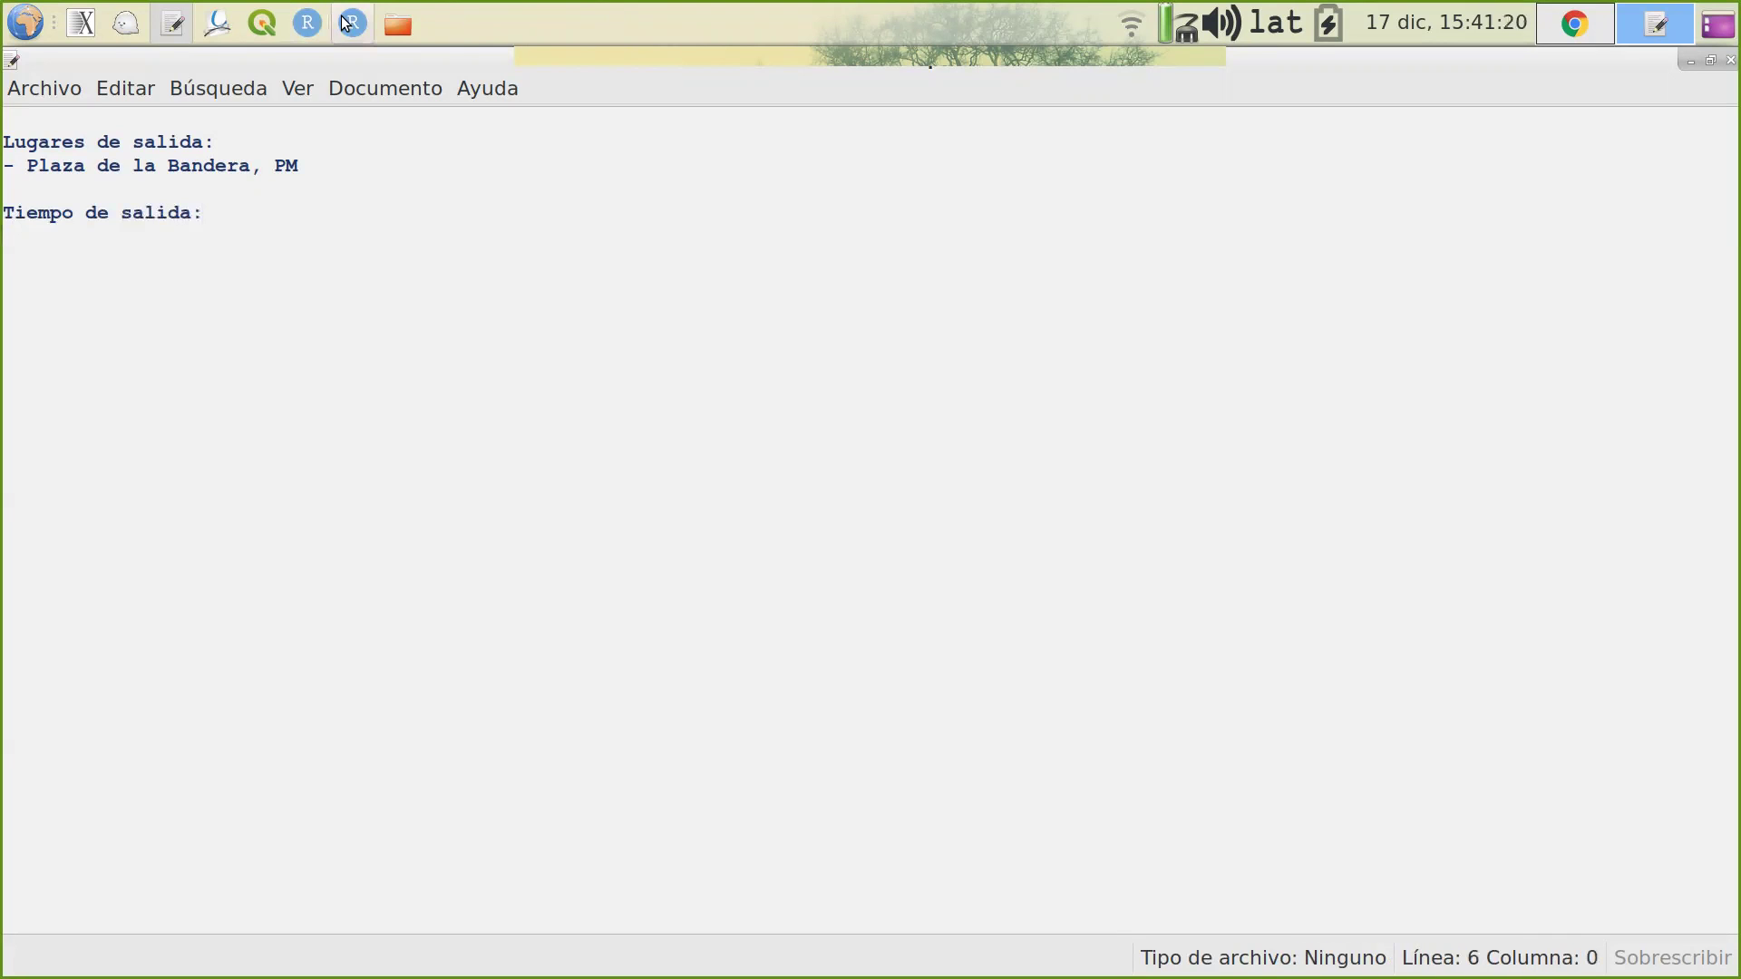
Review the Interacción slide's bullets in the RStudio viewer, then return to Mousepad.
left_click(353, 22)
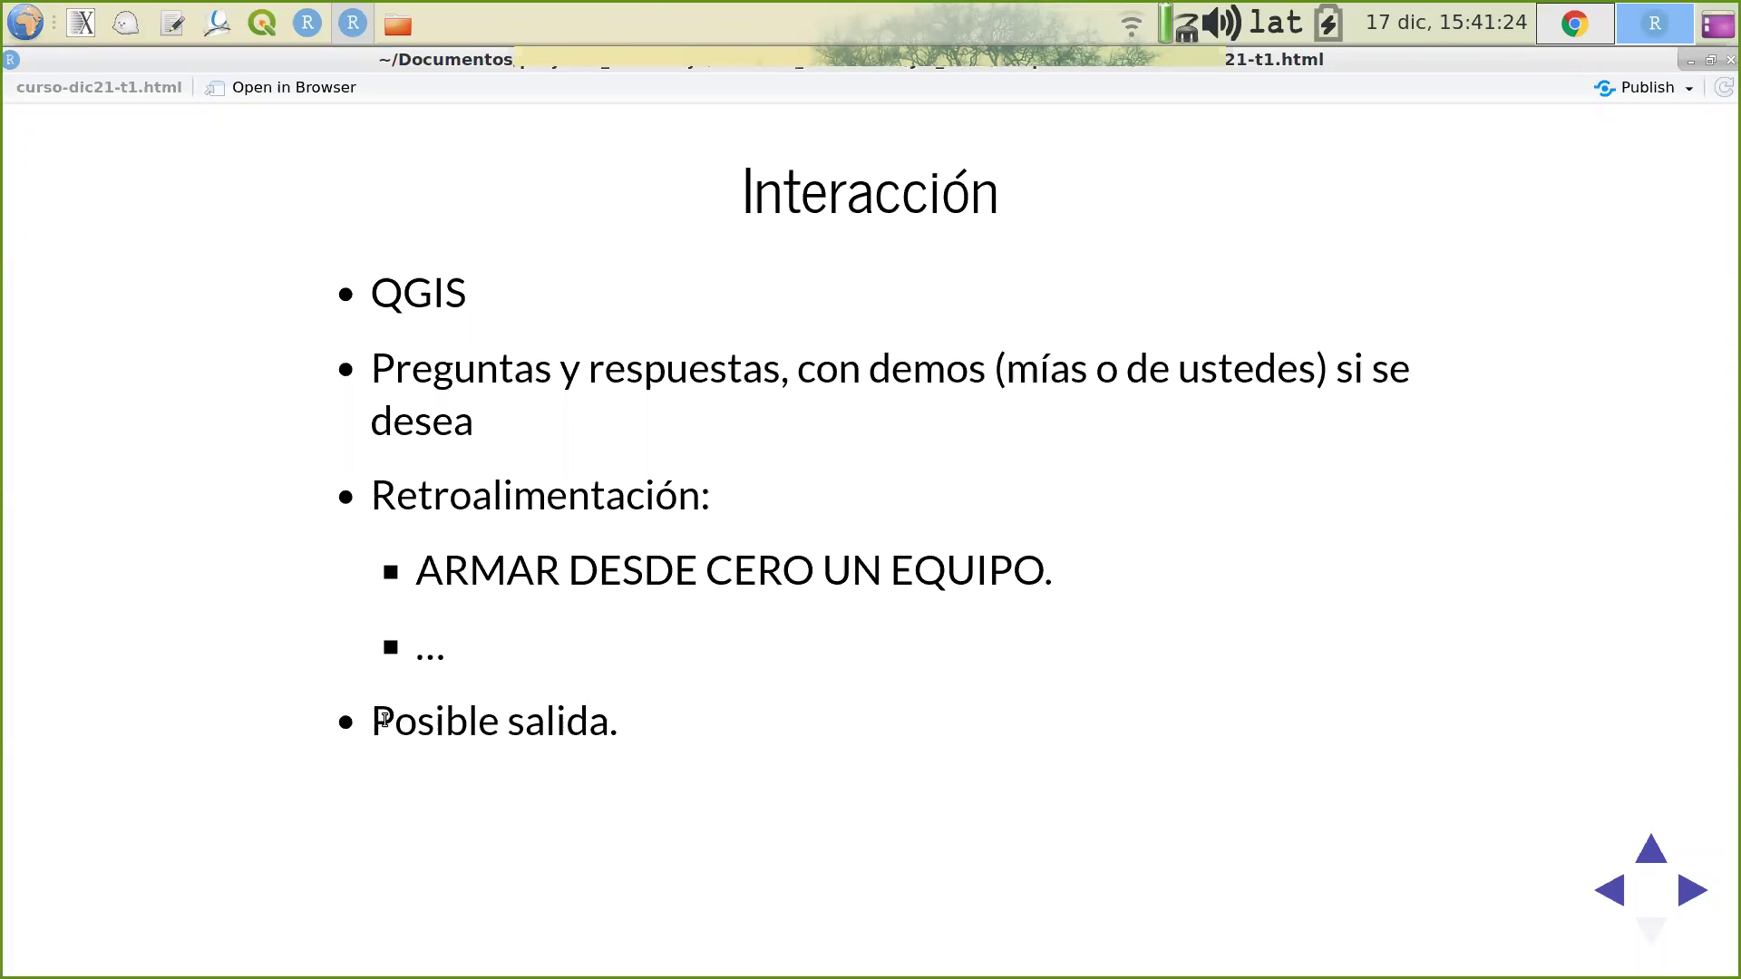
left_click_drag(367, 276, 634, 726)
left_click(377, 408)
left_click_drag(373, 379, 486, 416)
left_click(376, 377)
key("alt+Tab")
Add the item '- Toda una mañana' under the time heading.
type("- TOda 1")
key("BackSpace")
key("BackSpace")
key("BackSpace")
key("BackSpace")
key("BackSpace")
type("oda 1")
key("BackSpace")
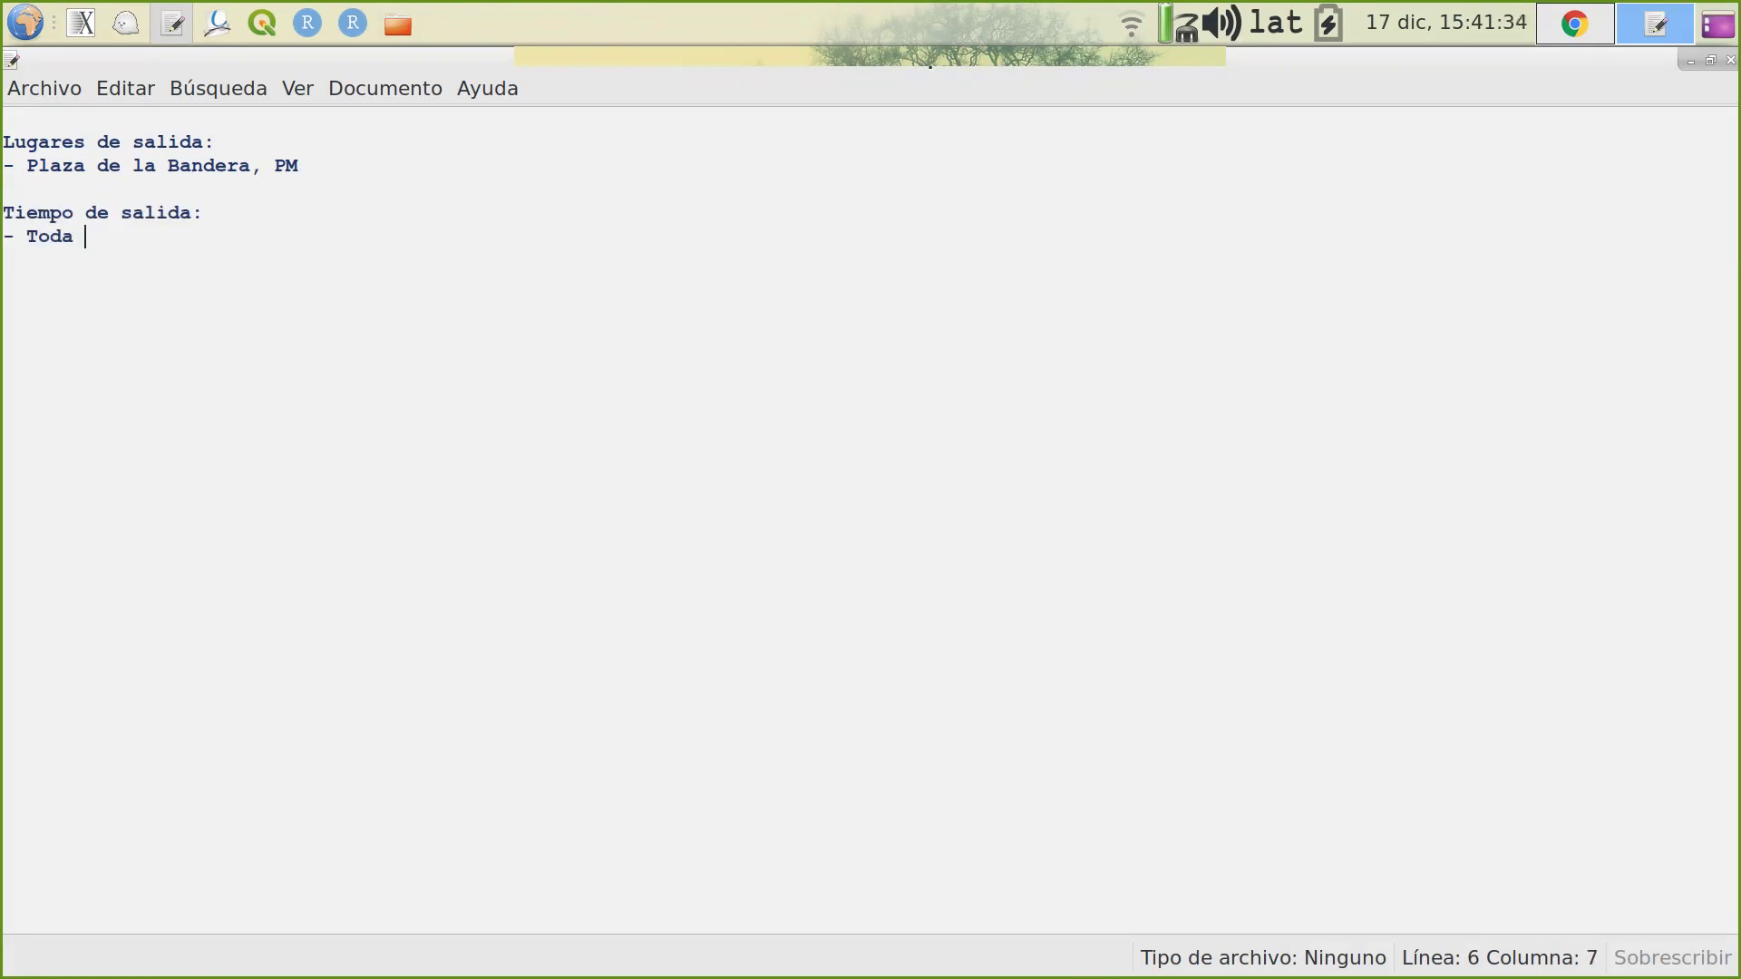
type("una mañana")
key("Return")
key("Return")
type("-")
key("BackSpace")
Rename the heading to 'Fecha/hora de salida:' and add a '- Fin de semana' item beneath it.
key("Up")
key("Up")
key("Up")
key("ctrl+shift+Right")
type("Fecha")
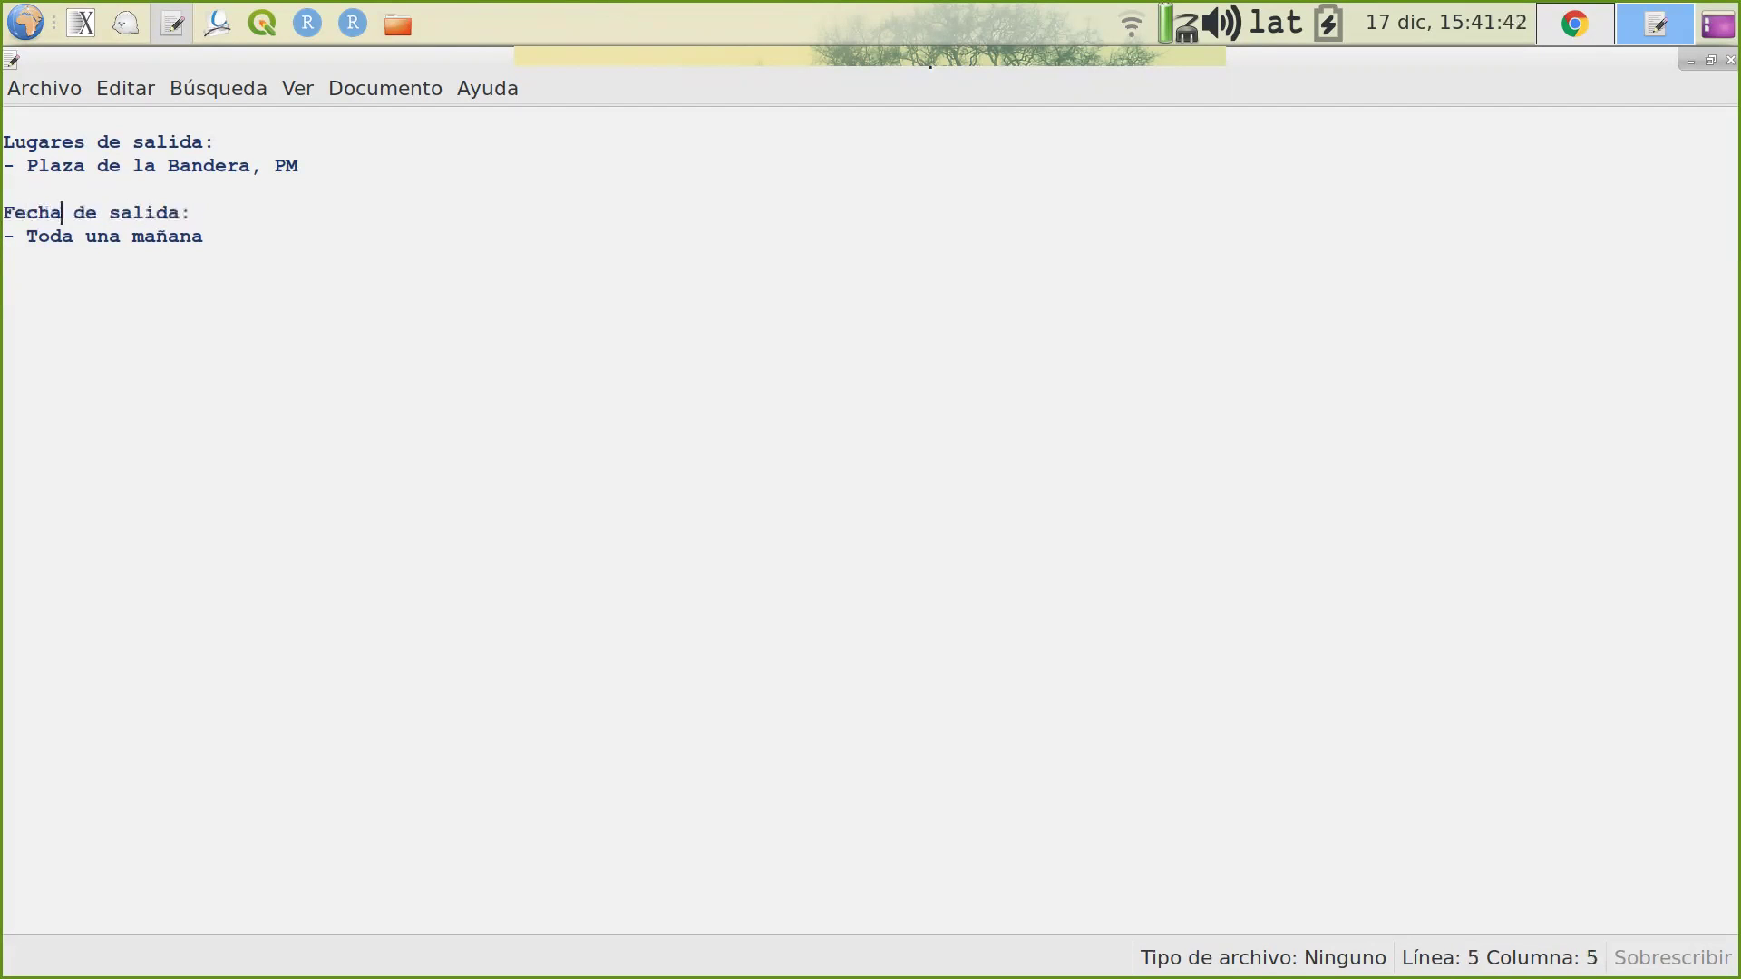
key("BackSpace")
type("/hora")
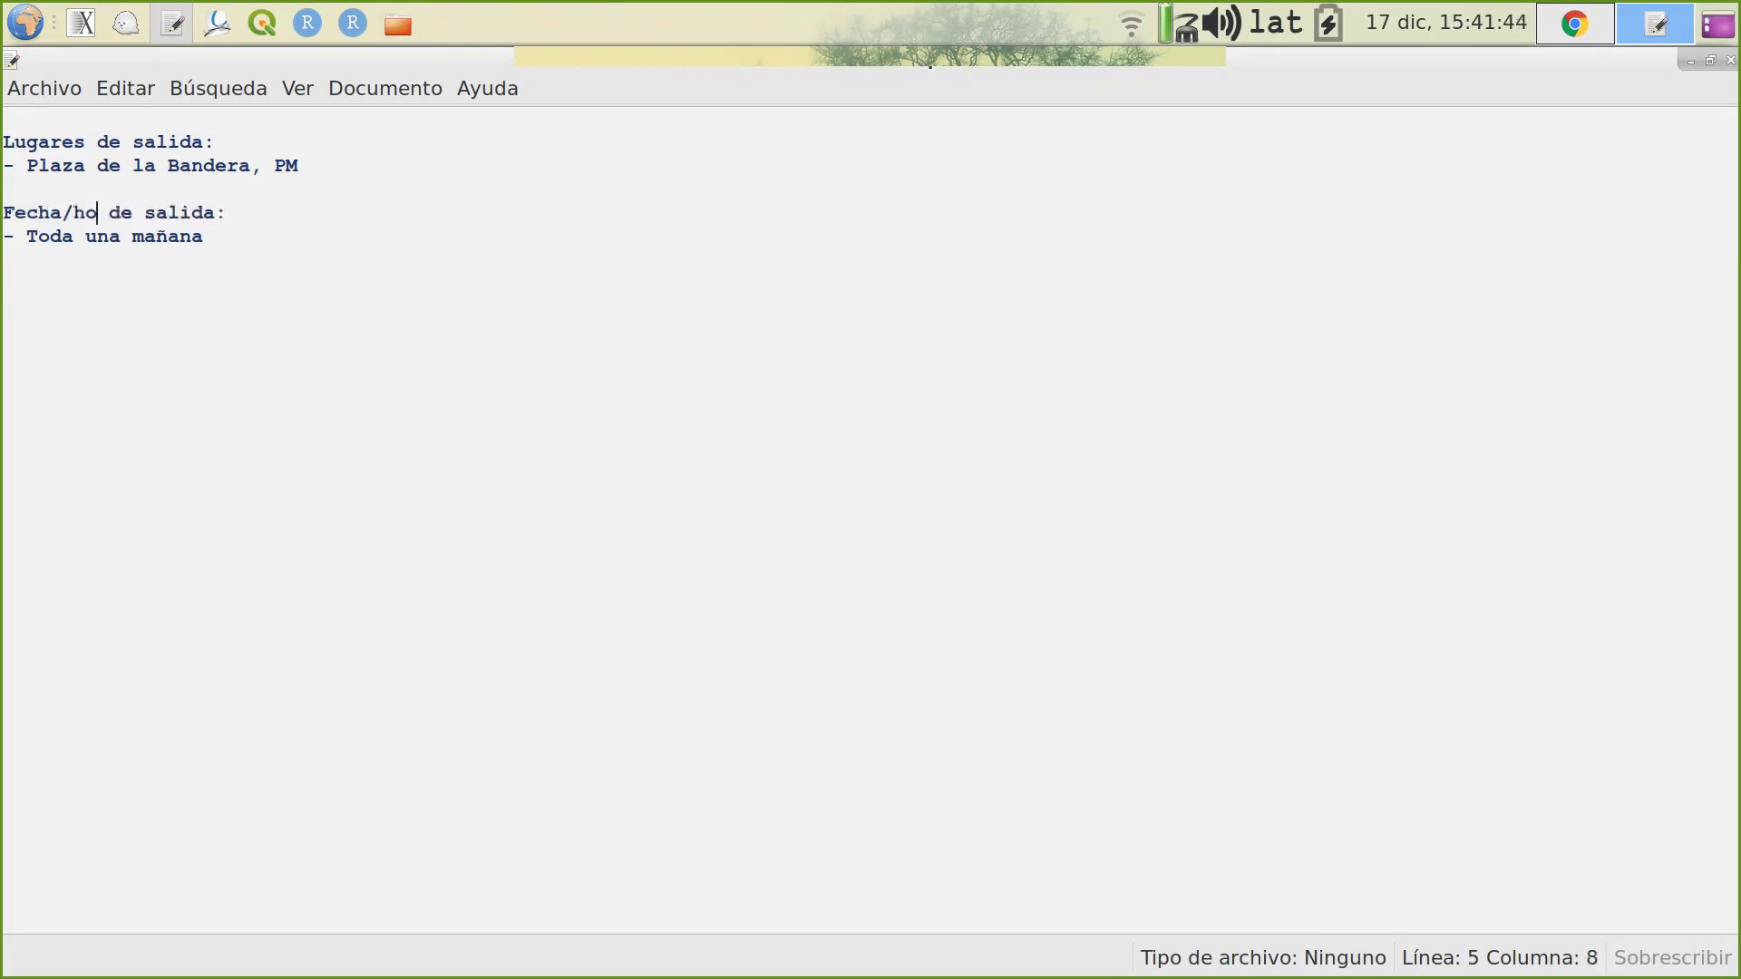
key("End")
key("Return")
type("- Fin de semana")
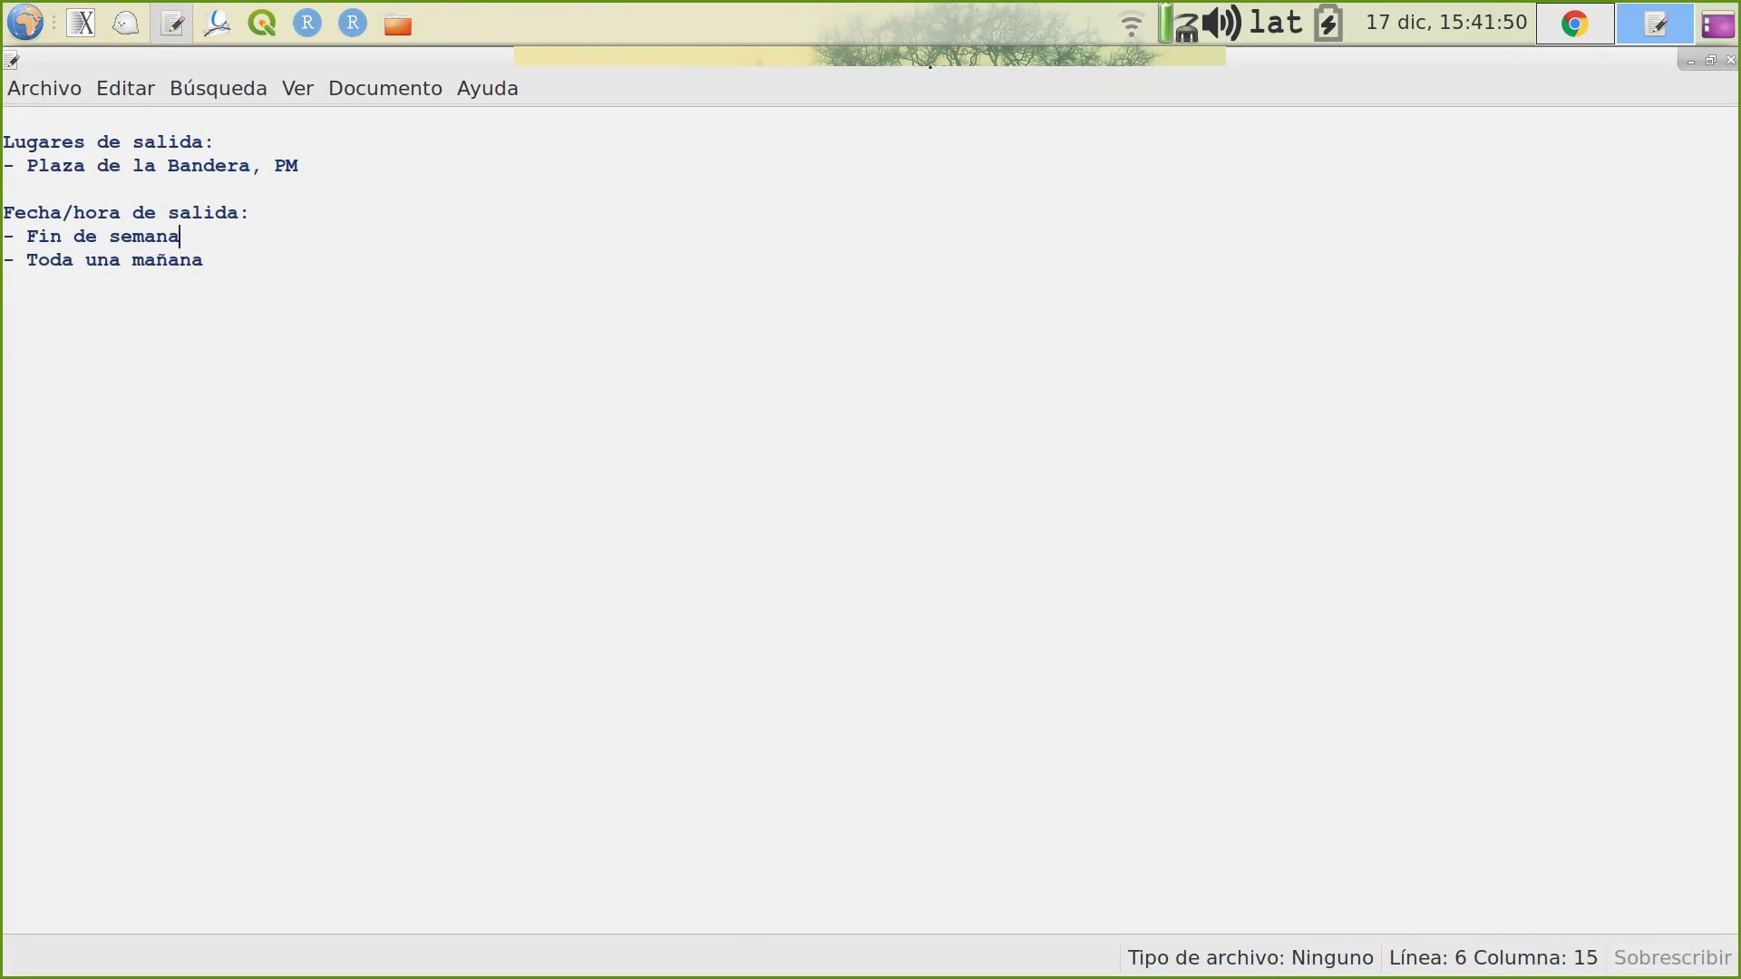
Skip saving the note and cut all its text to the clipboard.
key("ctrl+s")
key("Escape")
key("ctrl+a")
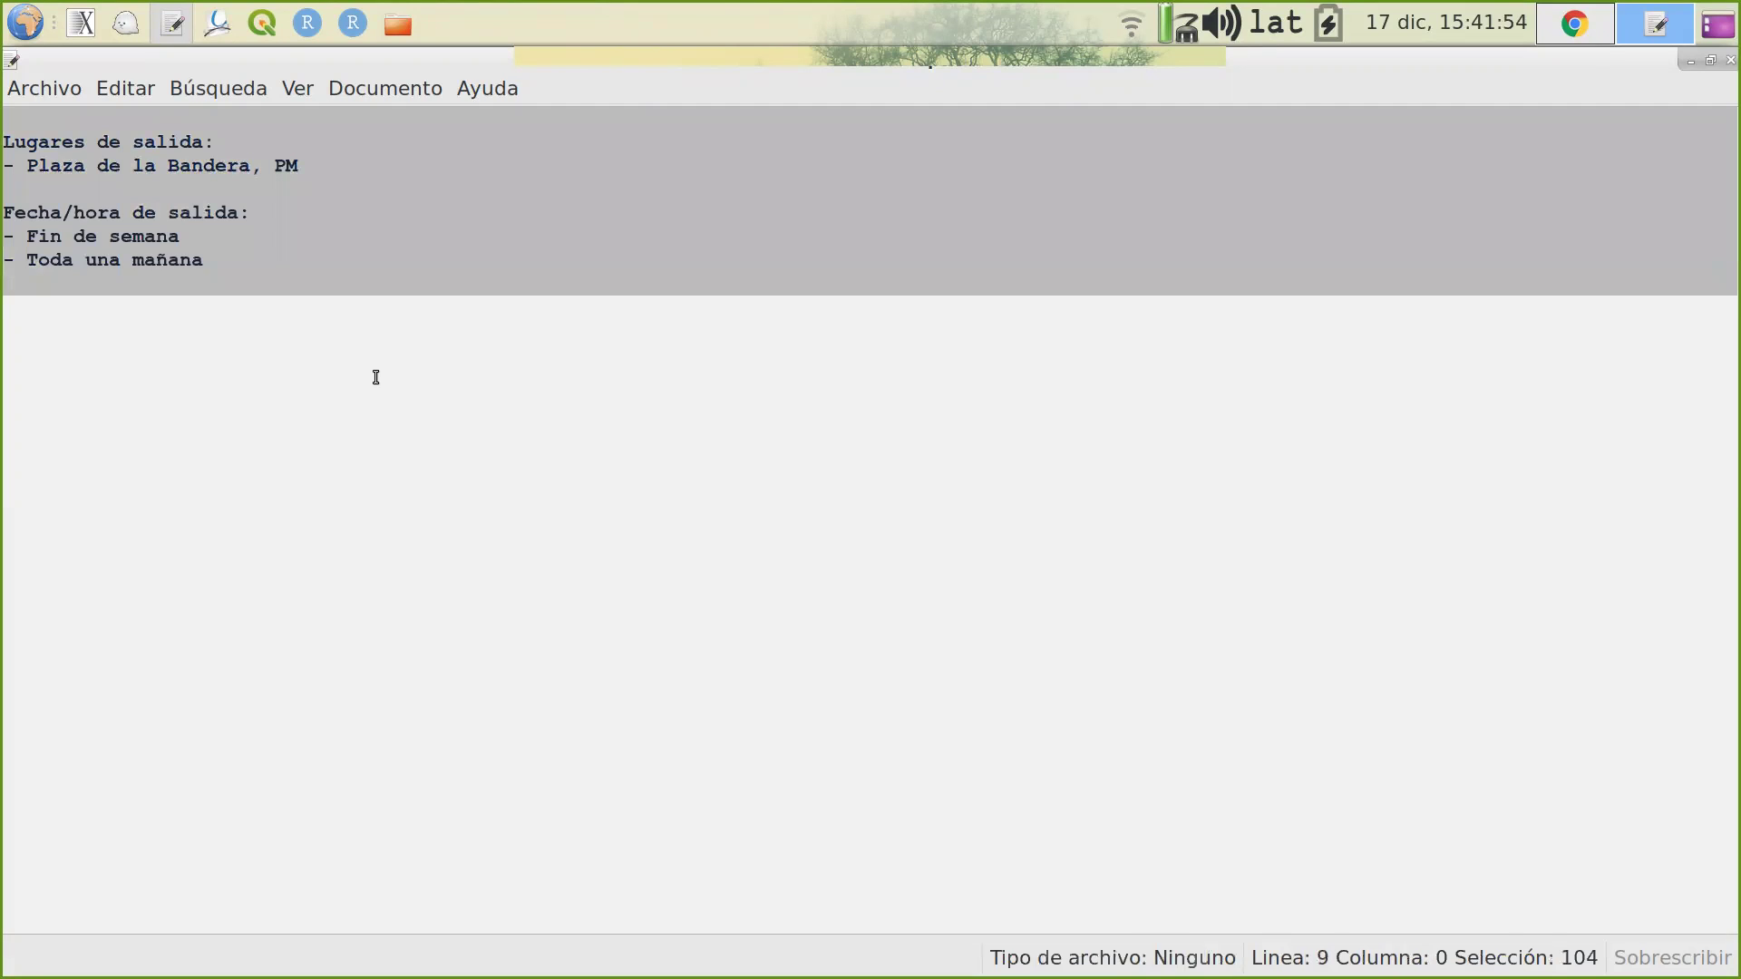
key("ctrl+x")
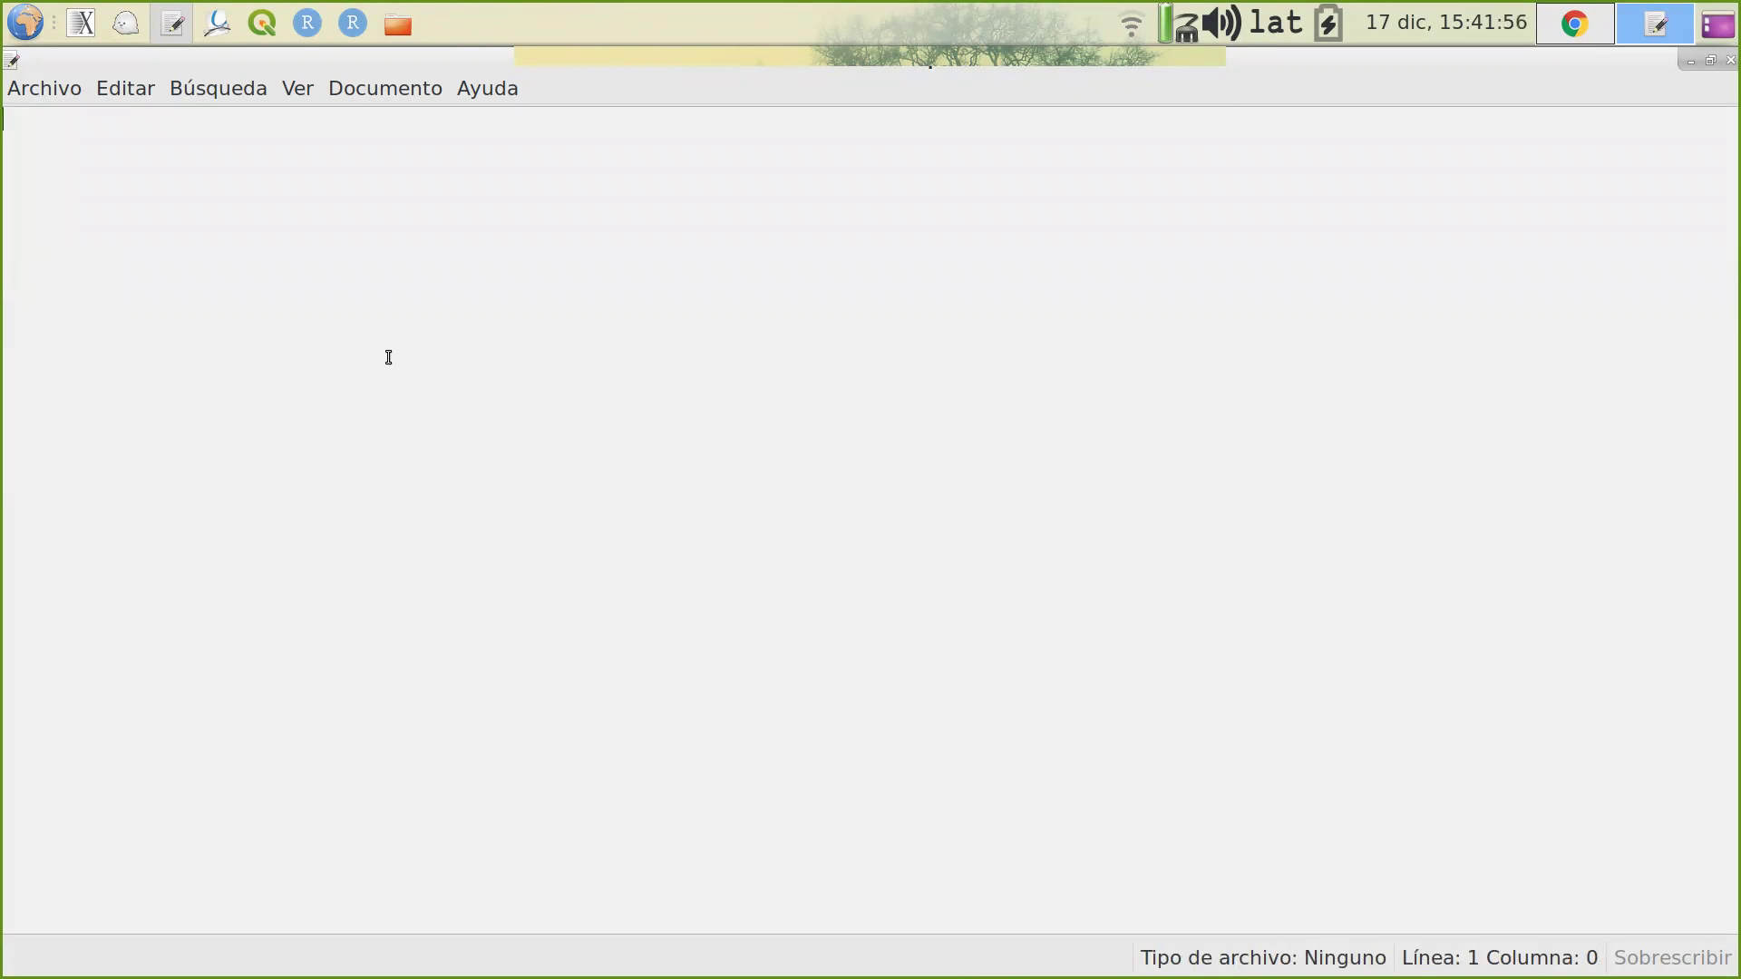
Paste the outing details below '- Posible salida.' in curso-dic21-t1.Rmd and save.
left_click(303, 29)
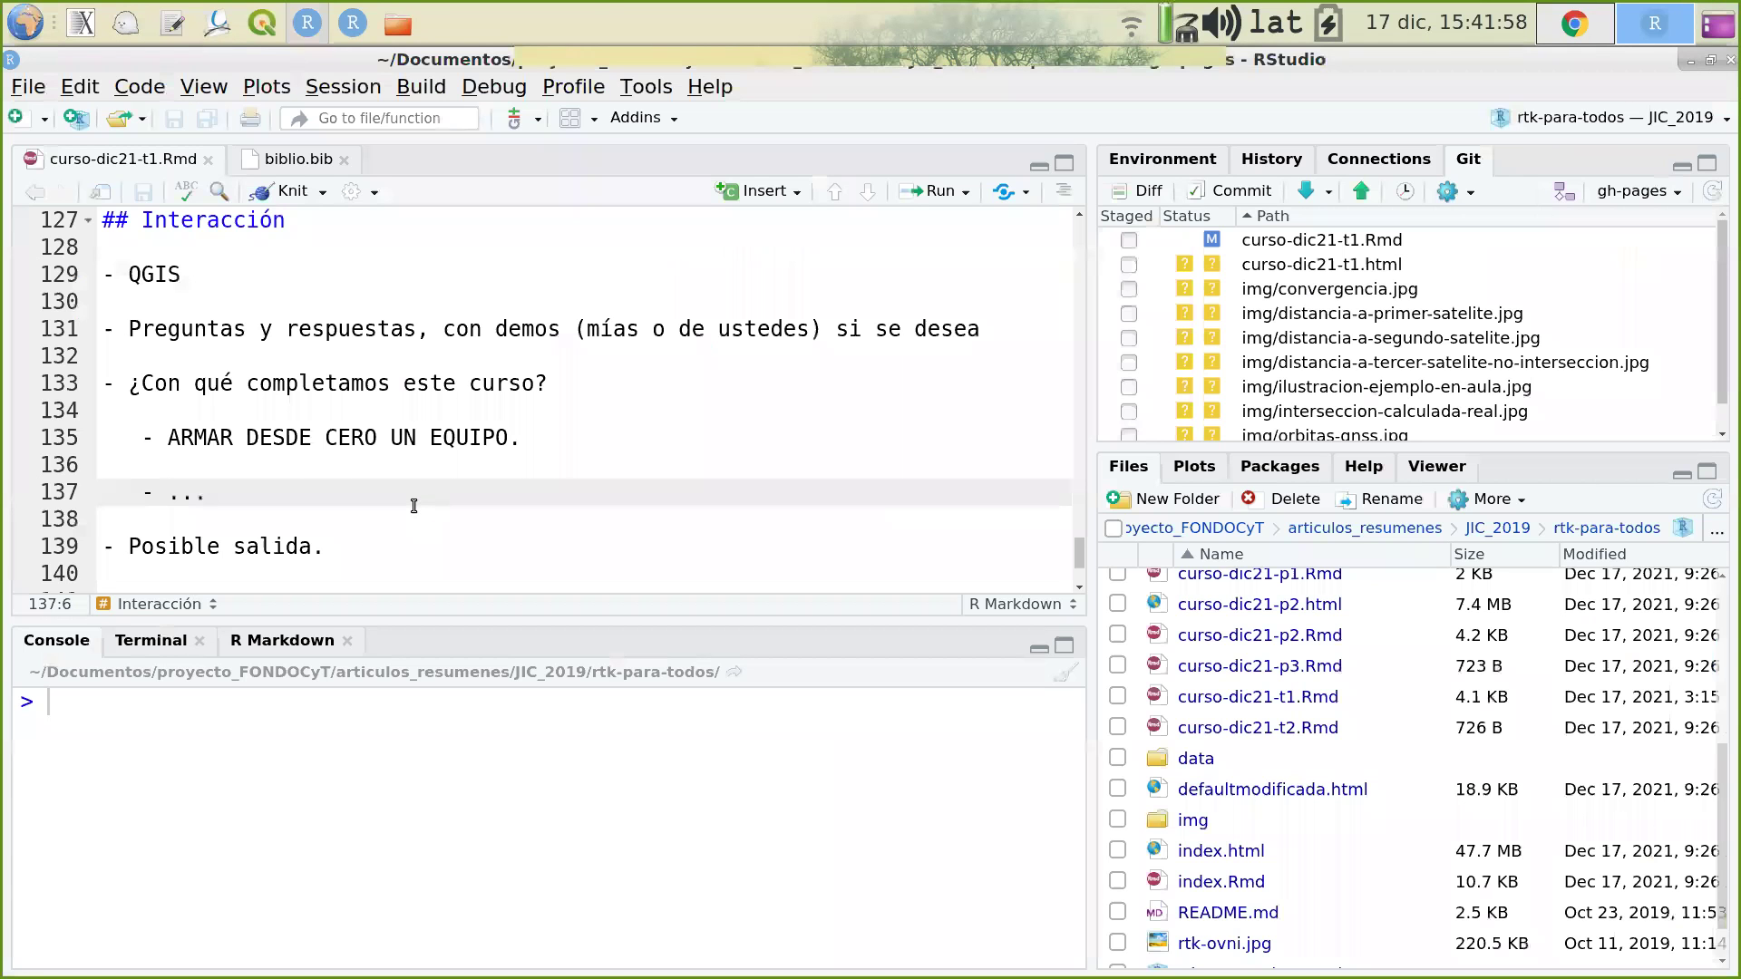
key("Down")
key("Down")
key("Home")
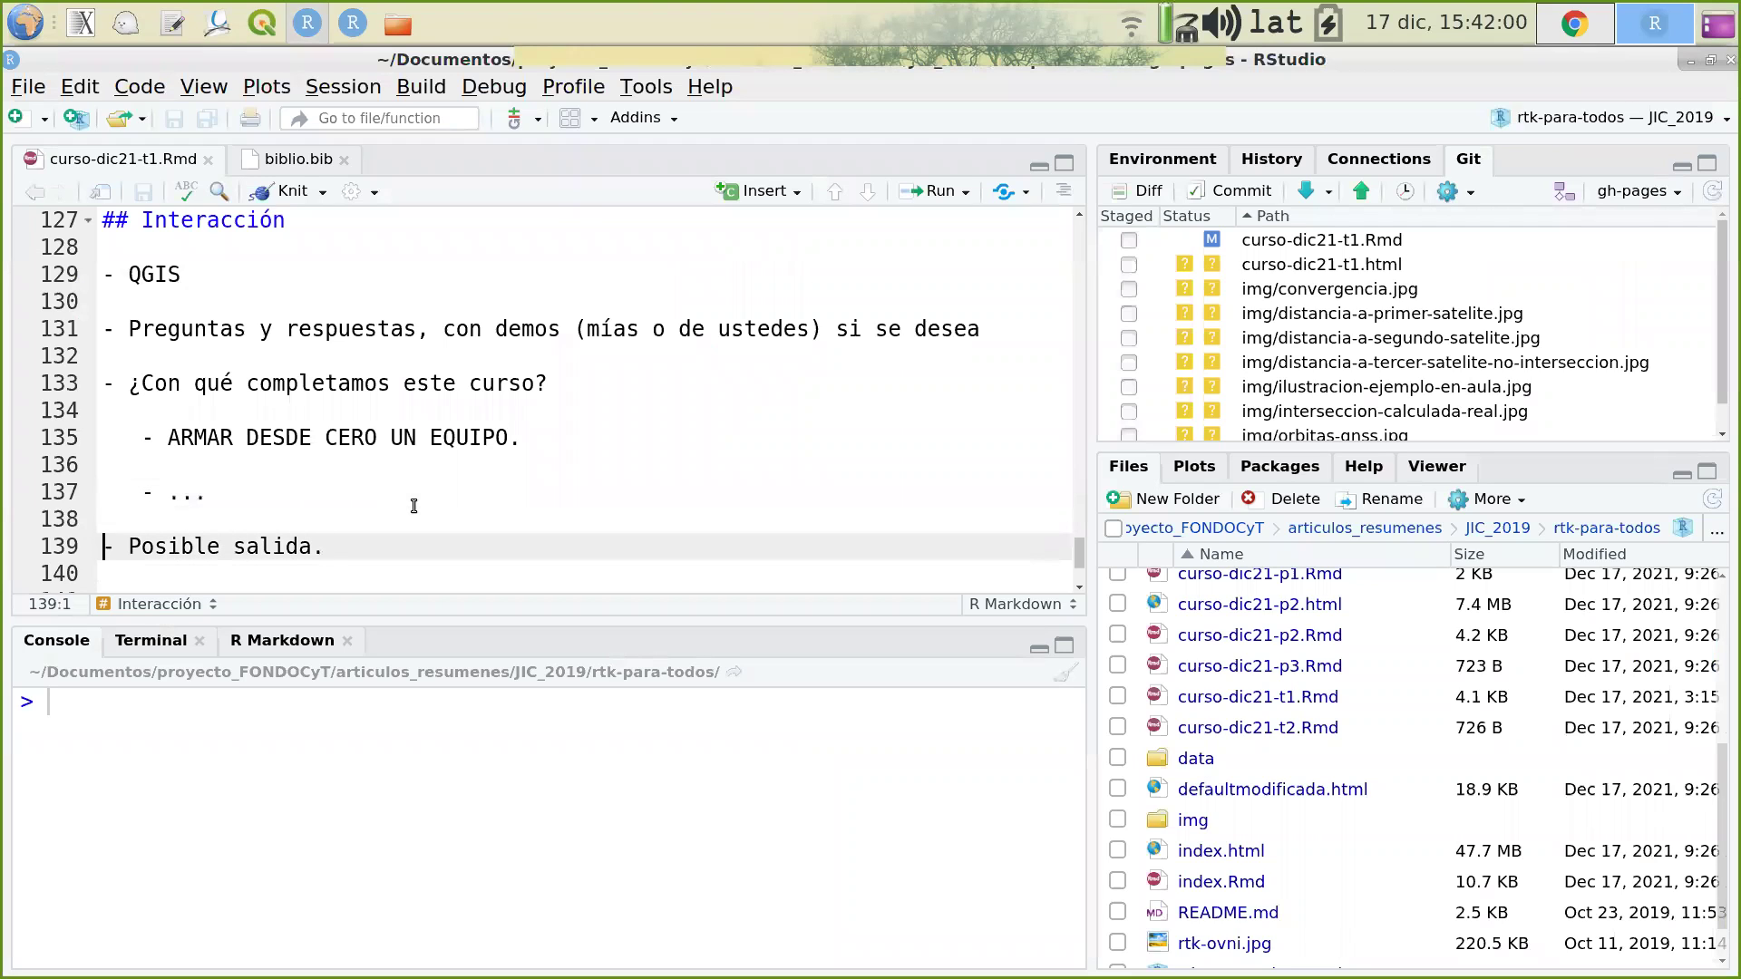
key("Down")
key("Down")
key("ctrl+v")
key("Up")
key("Up")
key("Up")
key("Up")
key("Up")
key("Up")
key("Up")
key("Up")
key("Up")
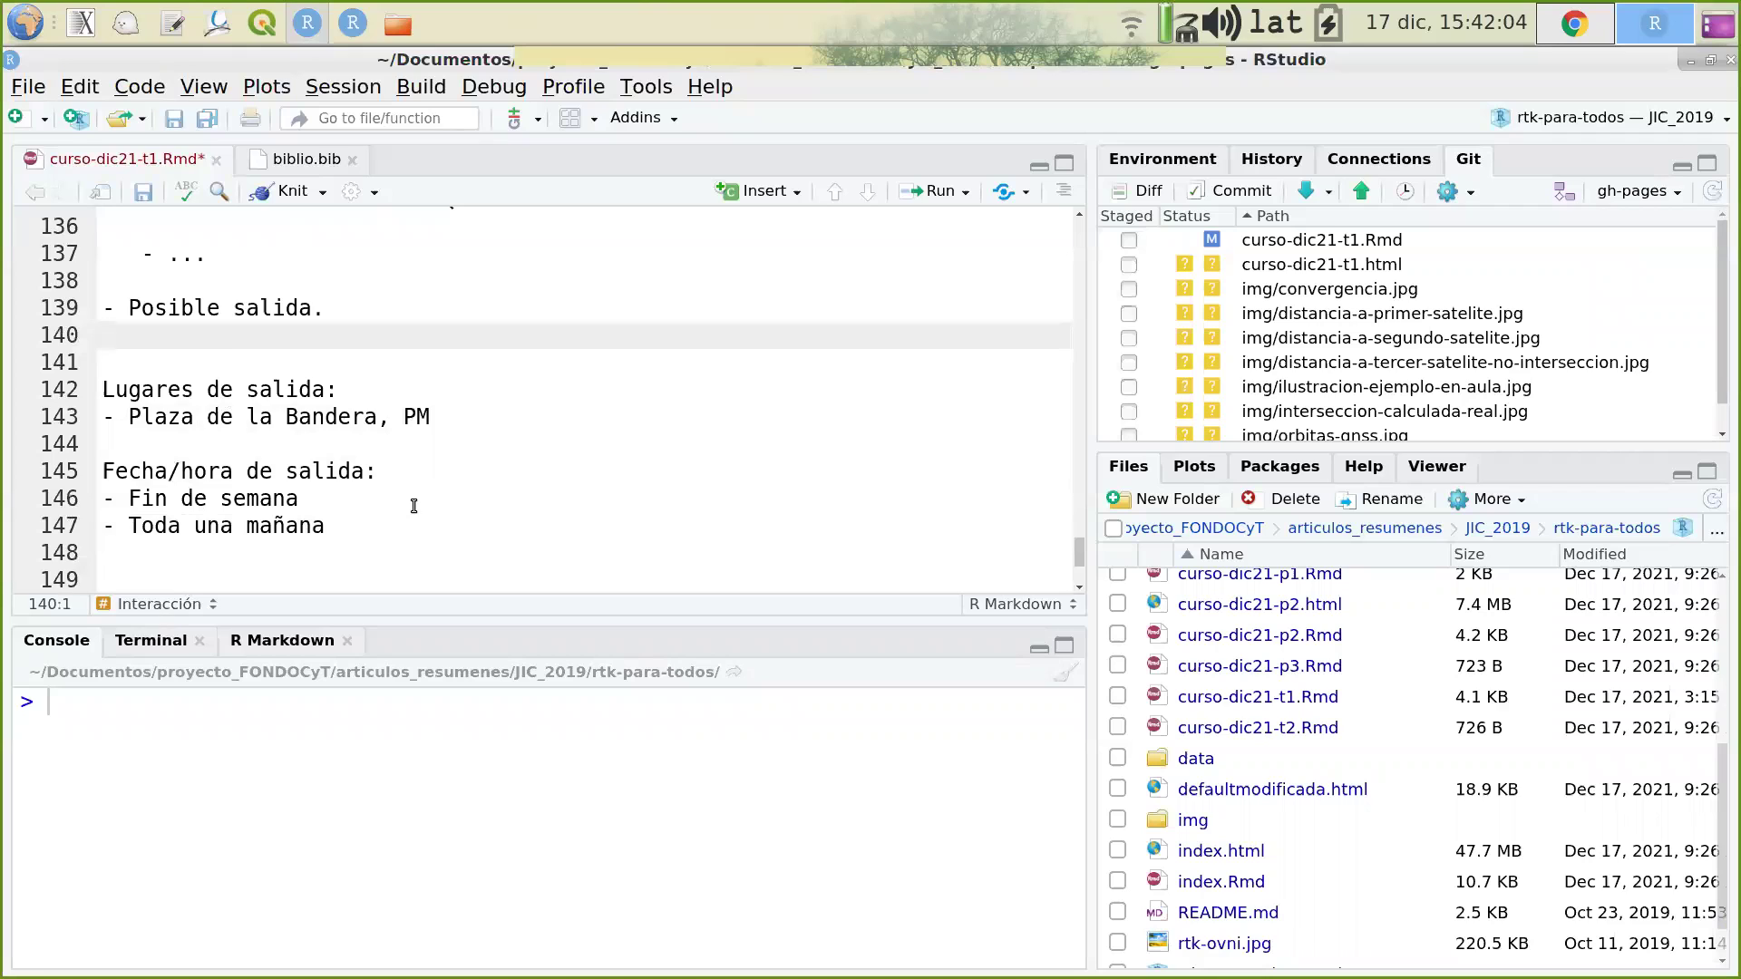
key("ctrl+s")
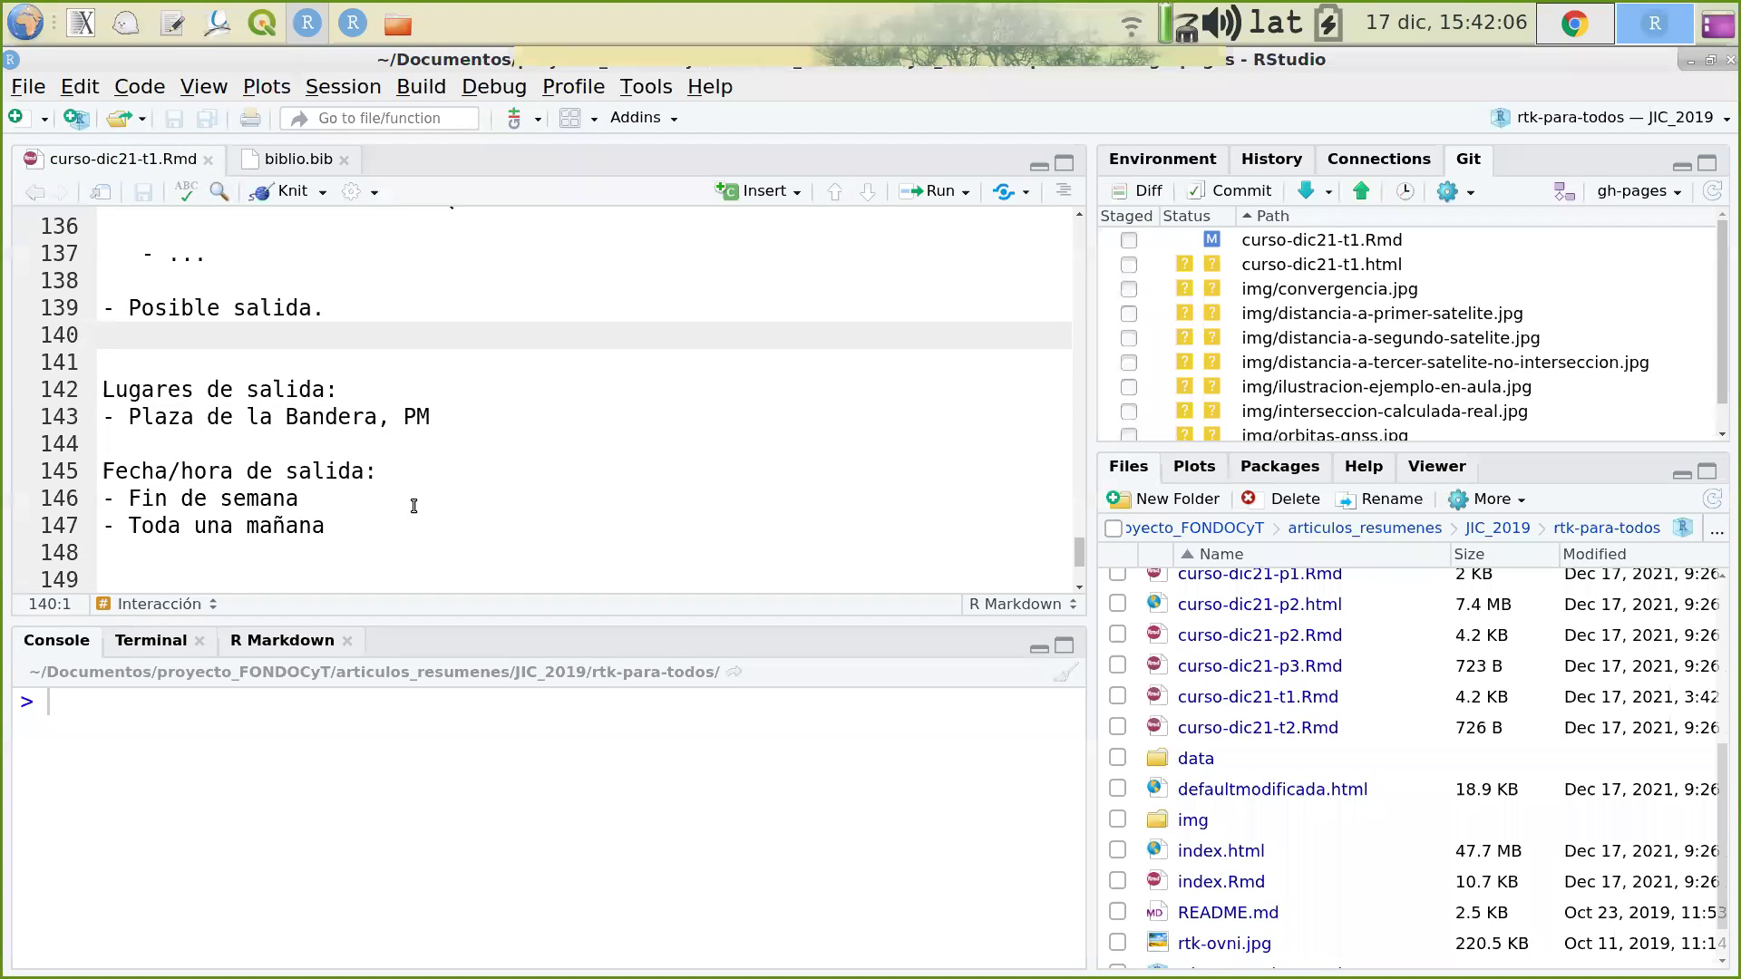
Indent 'Lugares de salida:' and 'Plaza de la Bandera, PM' as sub-bullets, removing the blank line before Fecha/hora.
key("Down")
key("Down")
type("-")
key("BackSpace")
key("BackSpace")
key("ctrl+z")
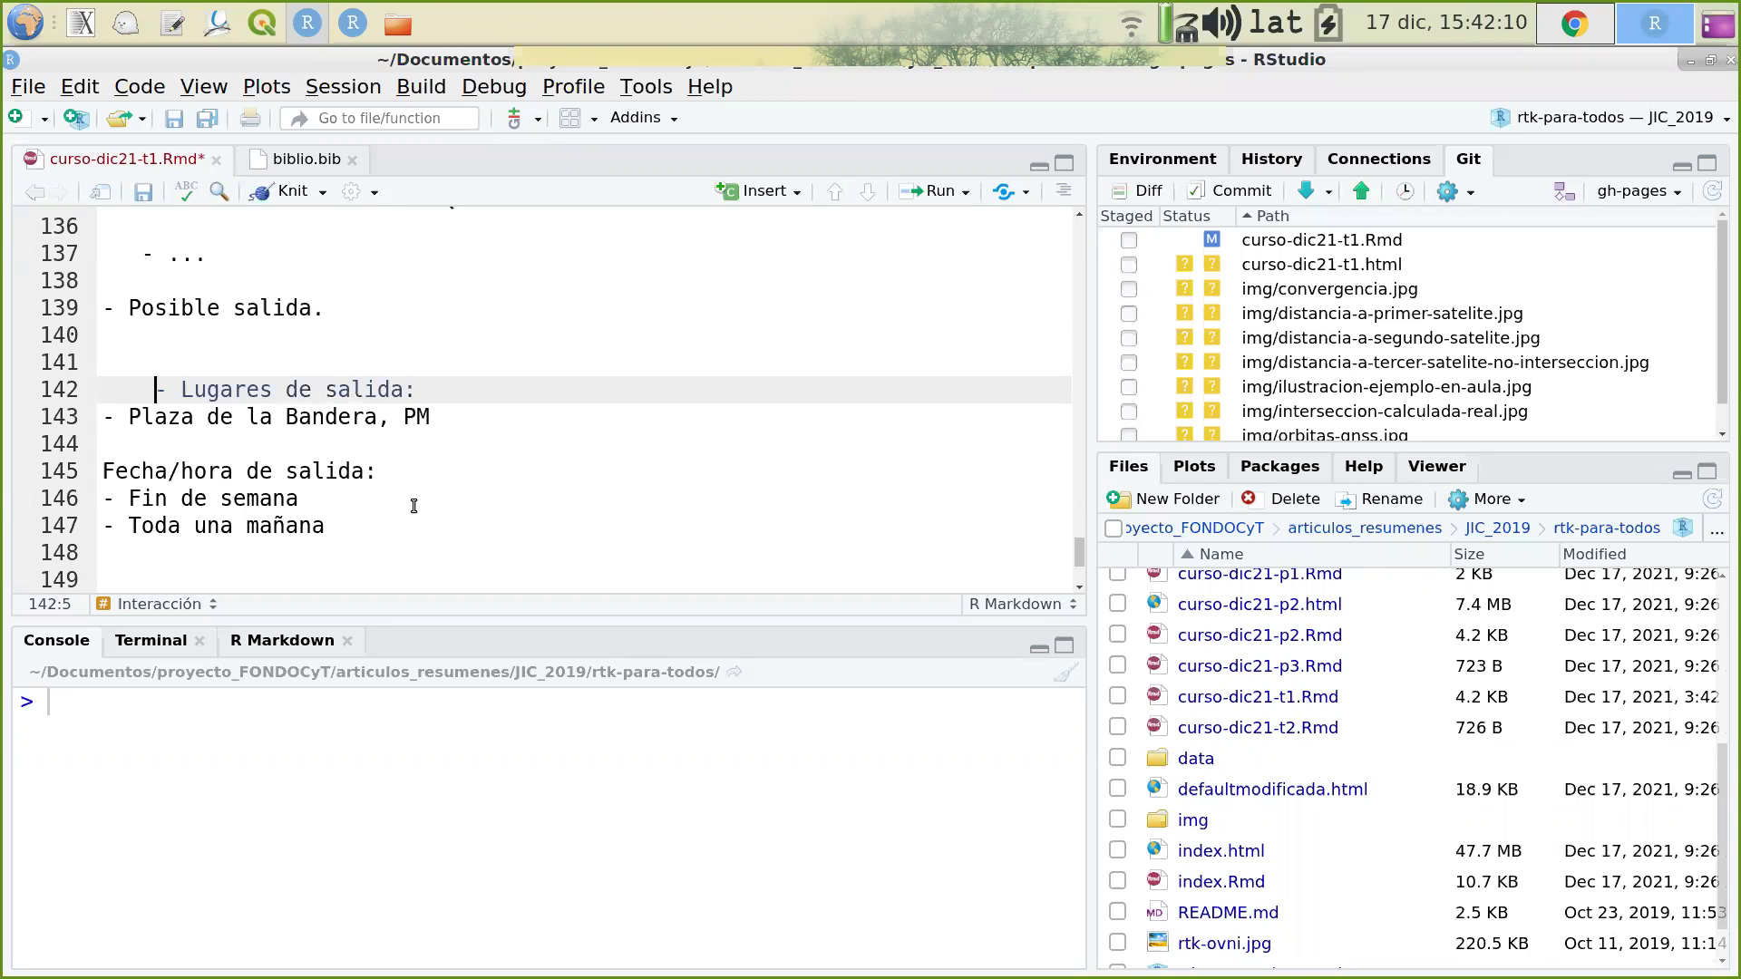
key("Down")
key("Home")
key("Down")
key("Down")
key("Up")
key("BackSpace")
key("Right")
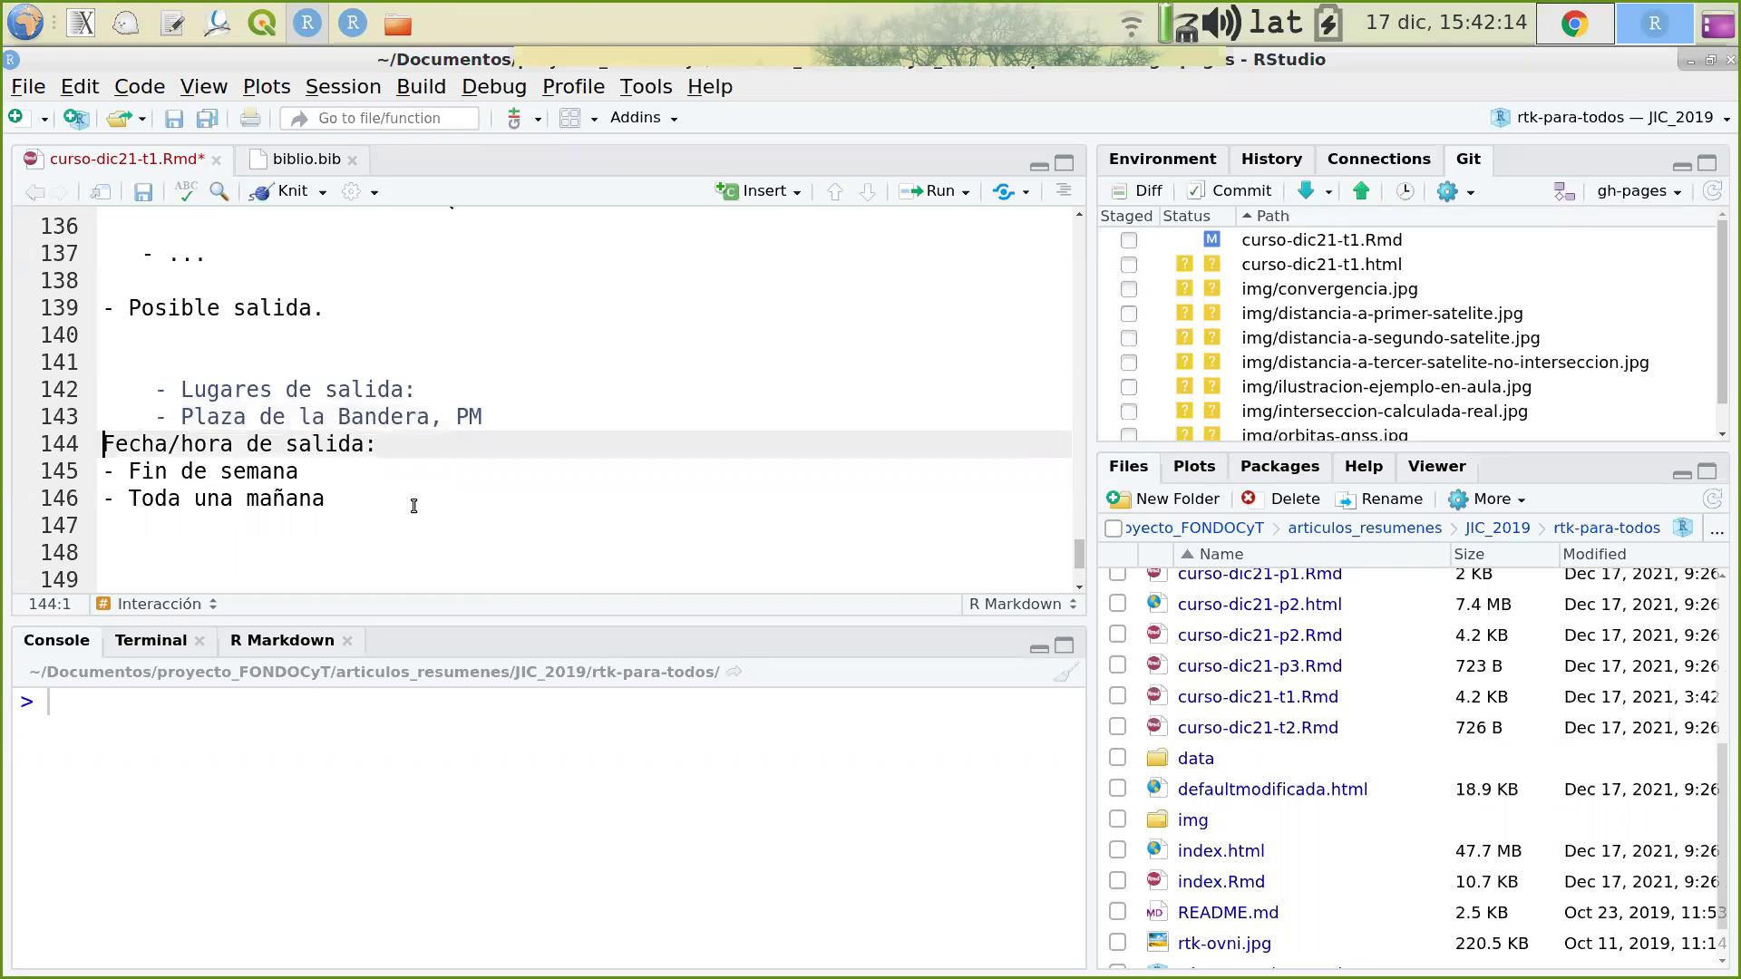
type("-")
key("Home")
Nest Fecha/hora de salida, Fin de semana and Toda una mañana as sub-bullets, then knit.
key("Down")
key("Home")
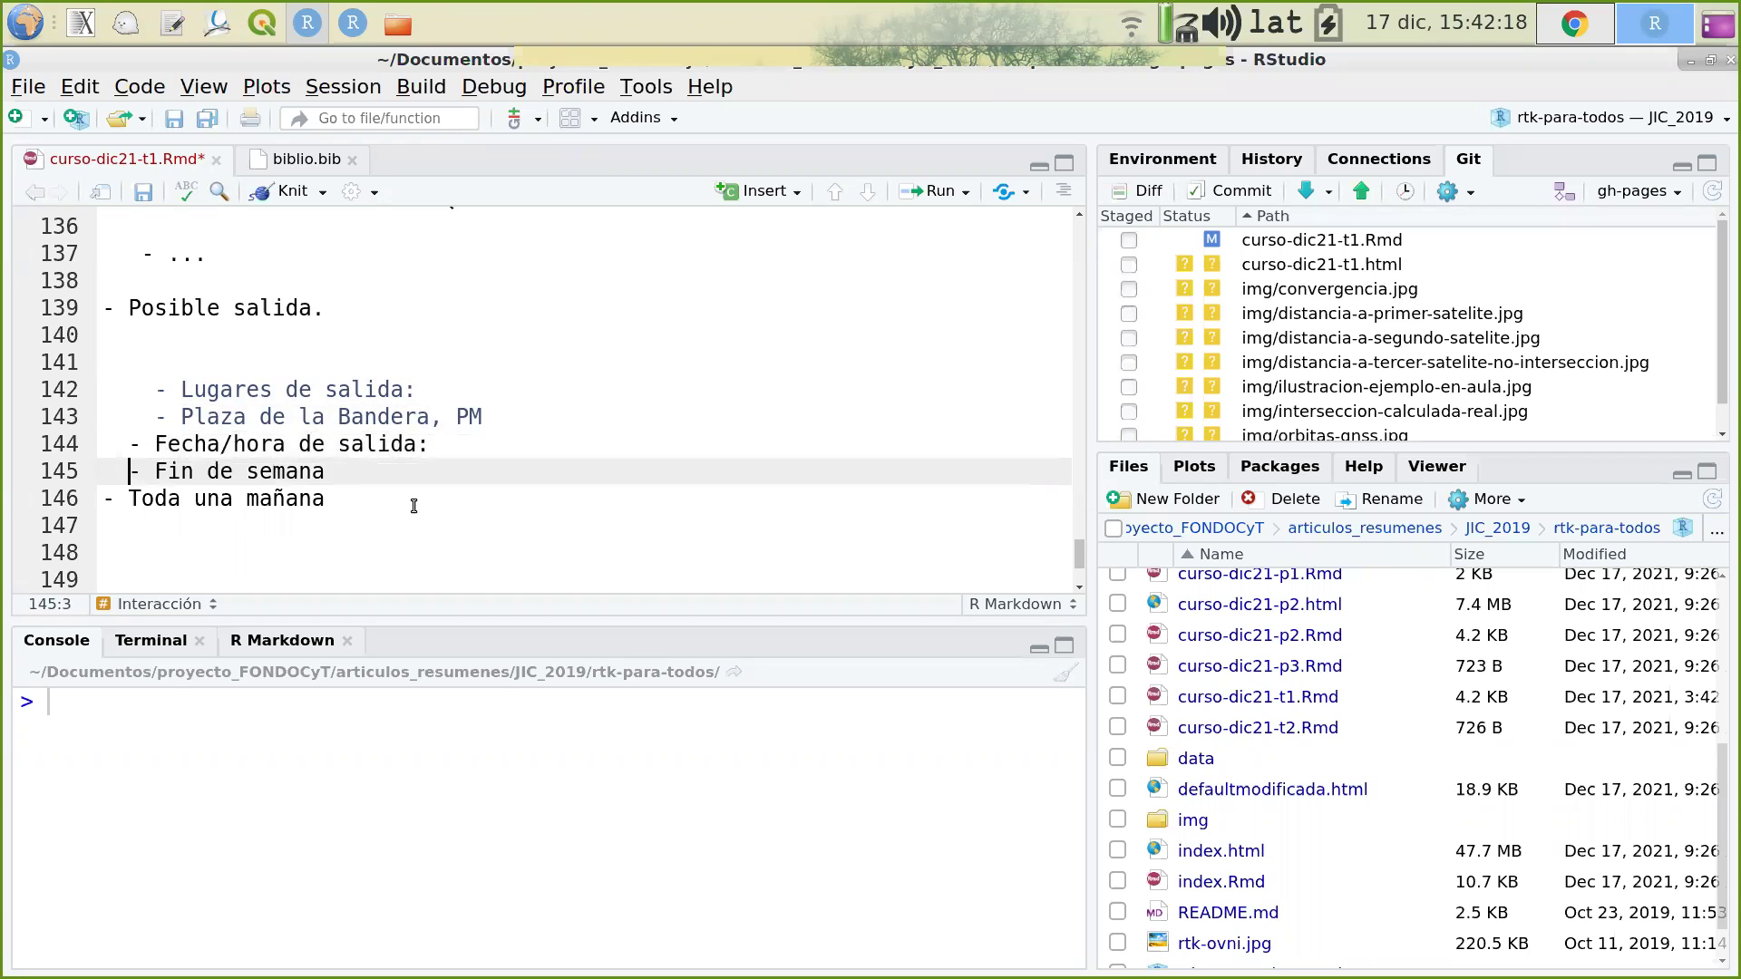
key("Down")
key("Home")
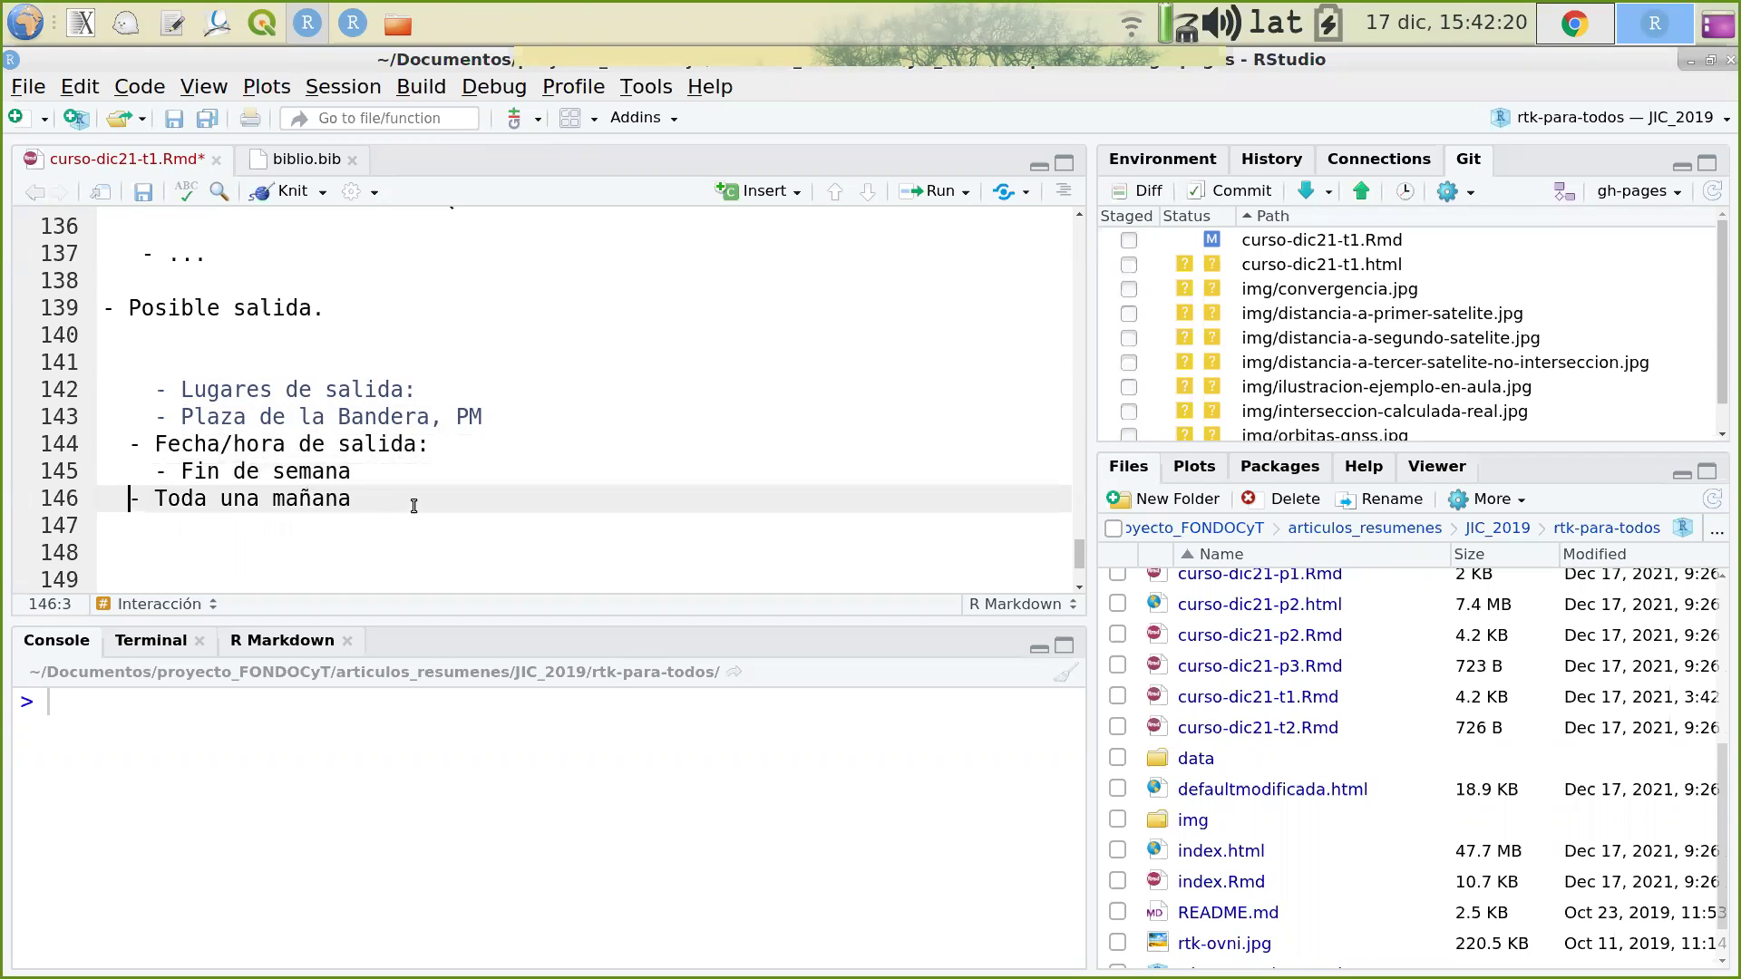
key("BackSpace")
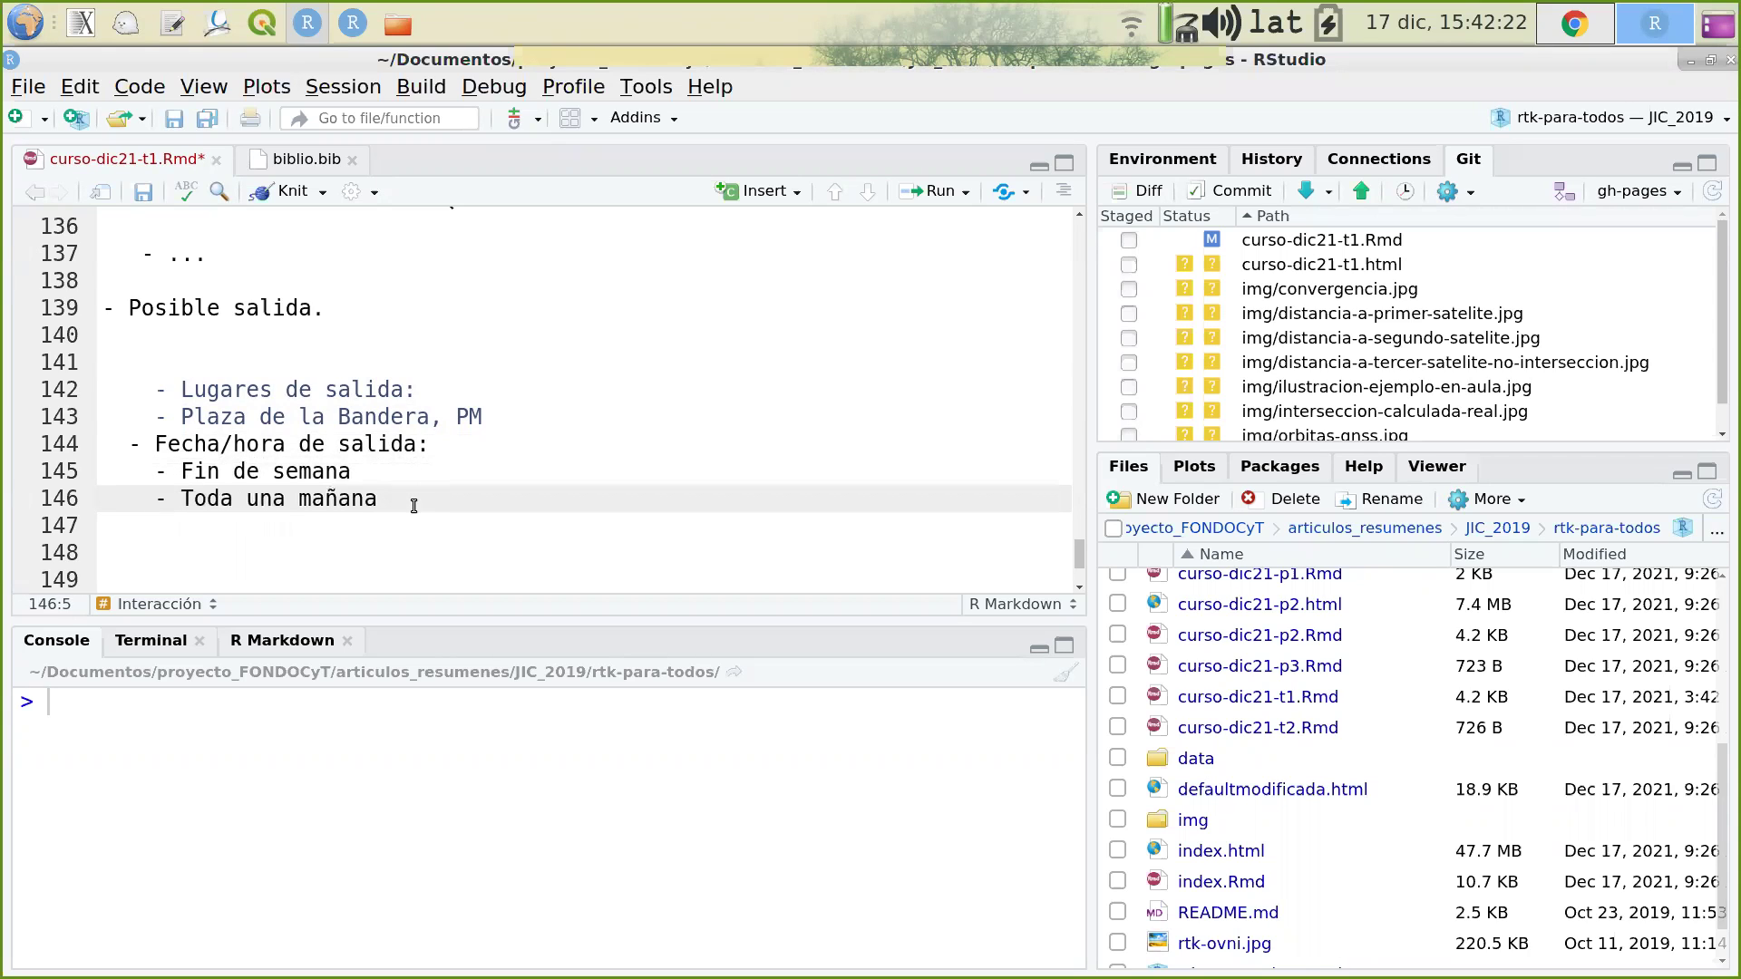
key("Up")
key("Up")
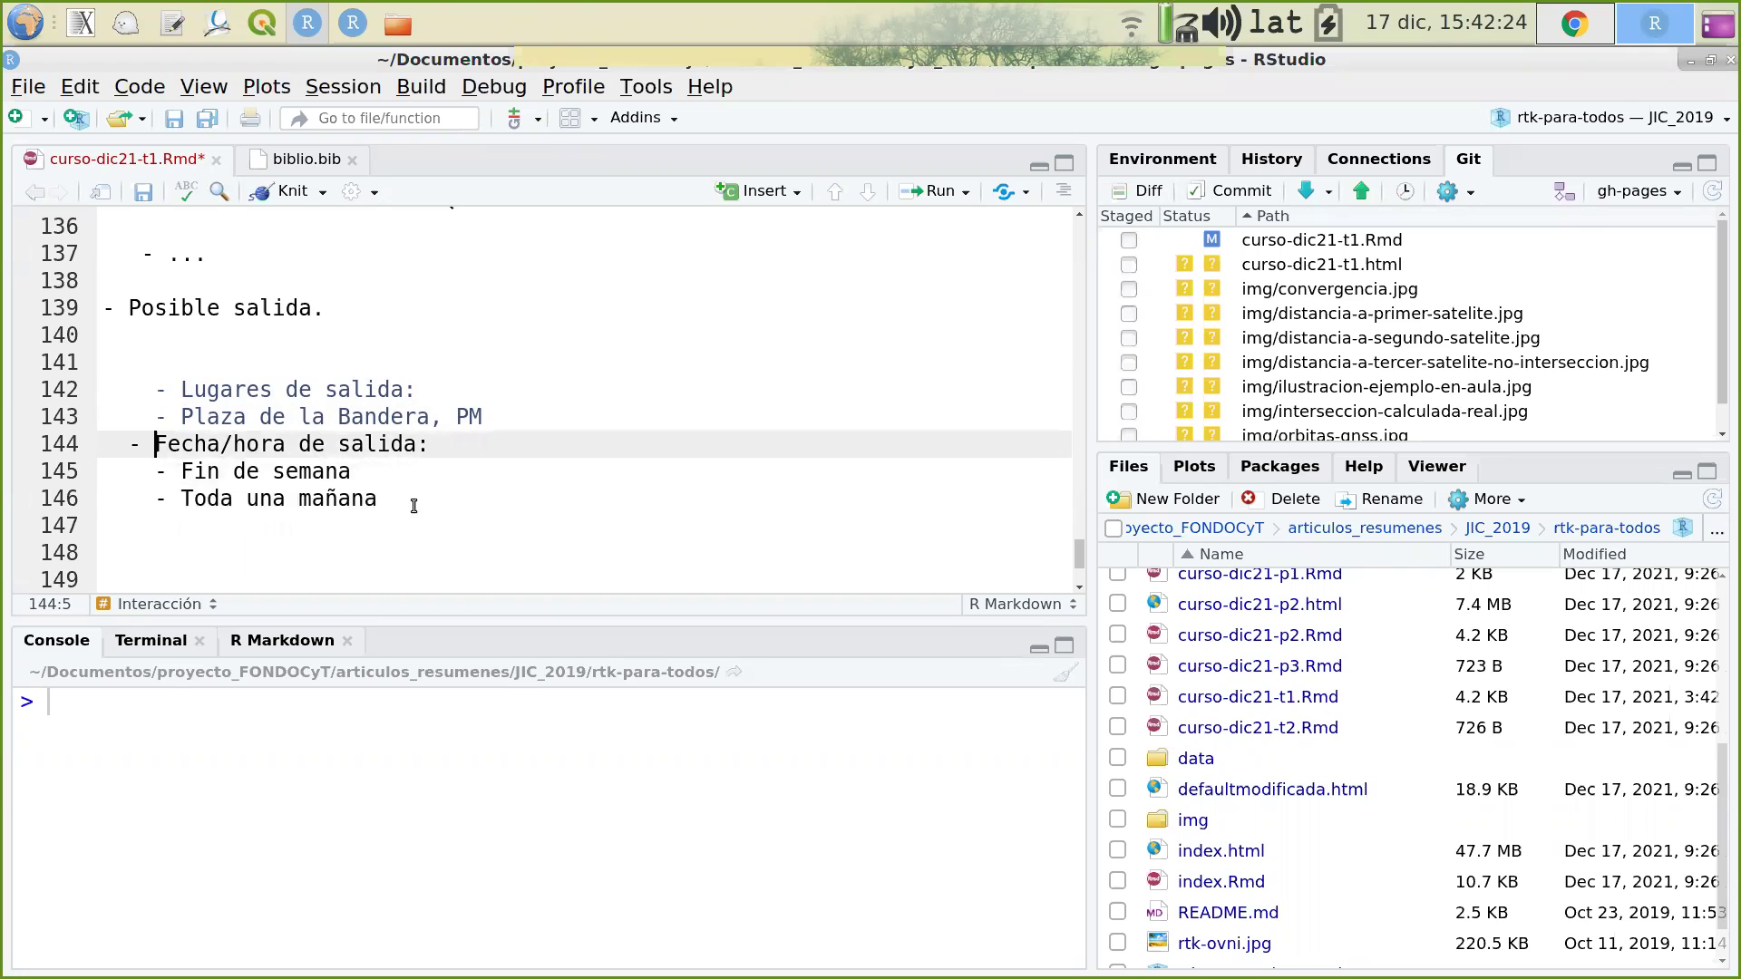
key("BackSpace")
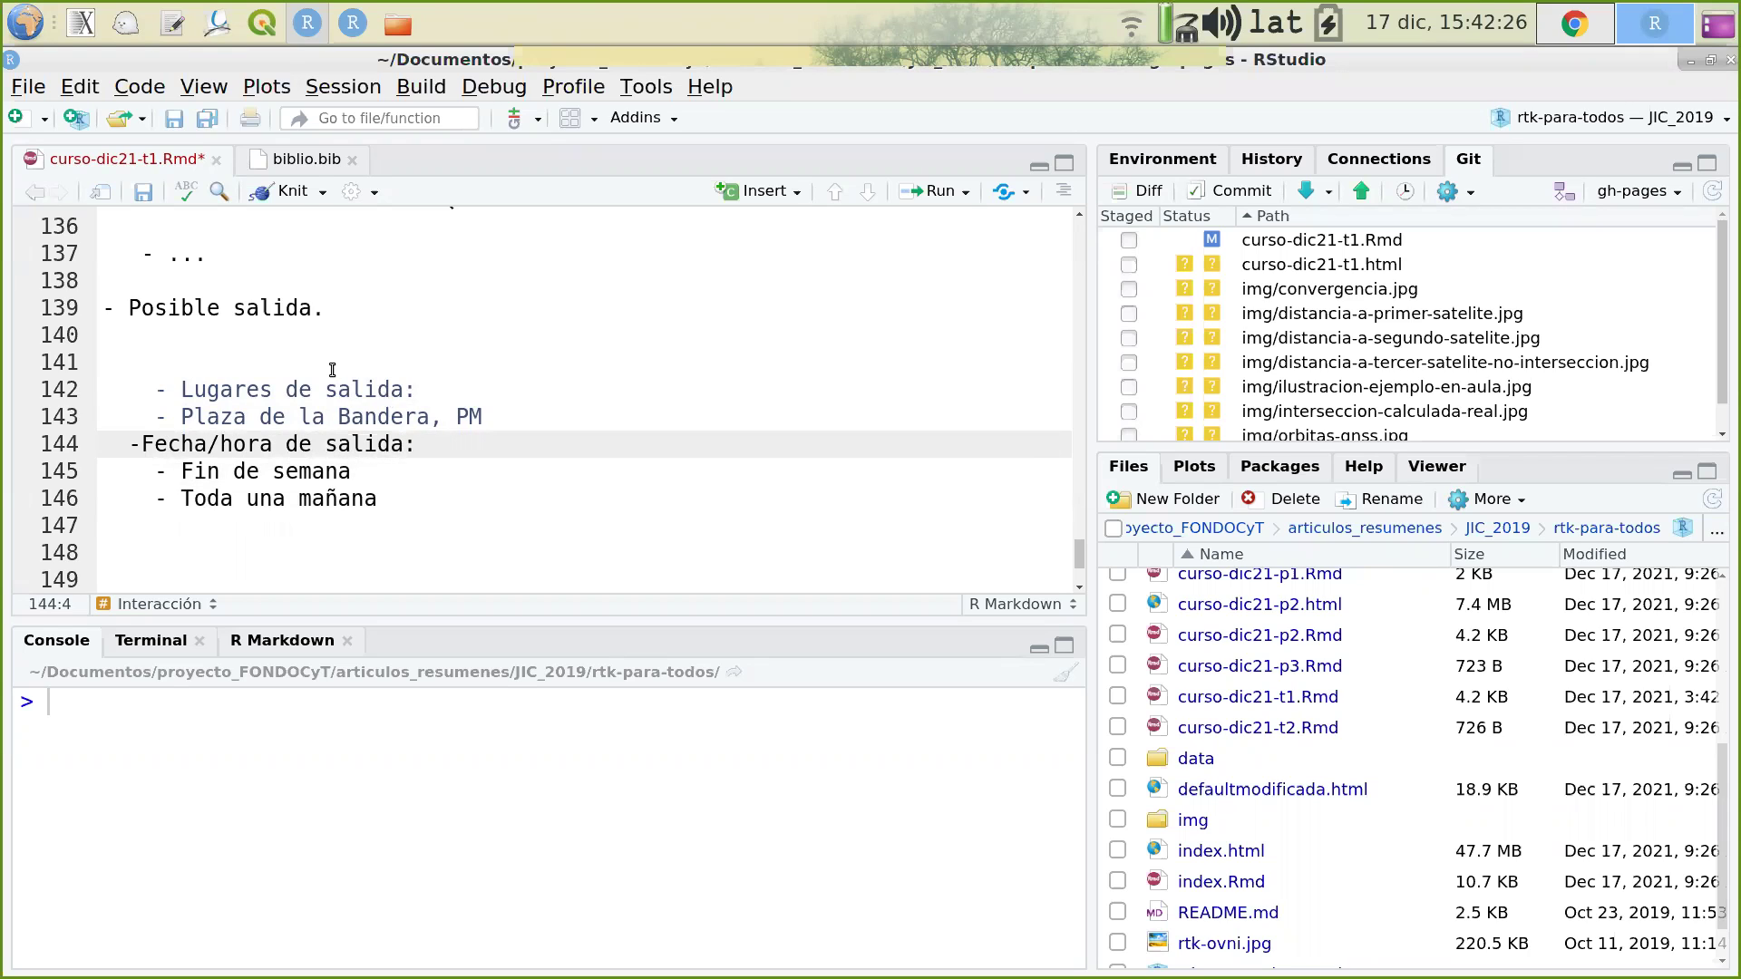
key("Up")
key("Up")
key("Up")
key("BackSpace")
key("BackSpace")
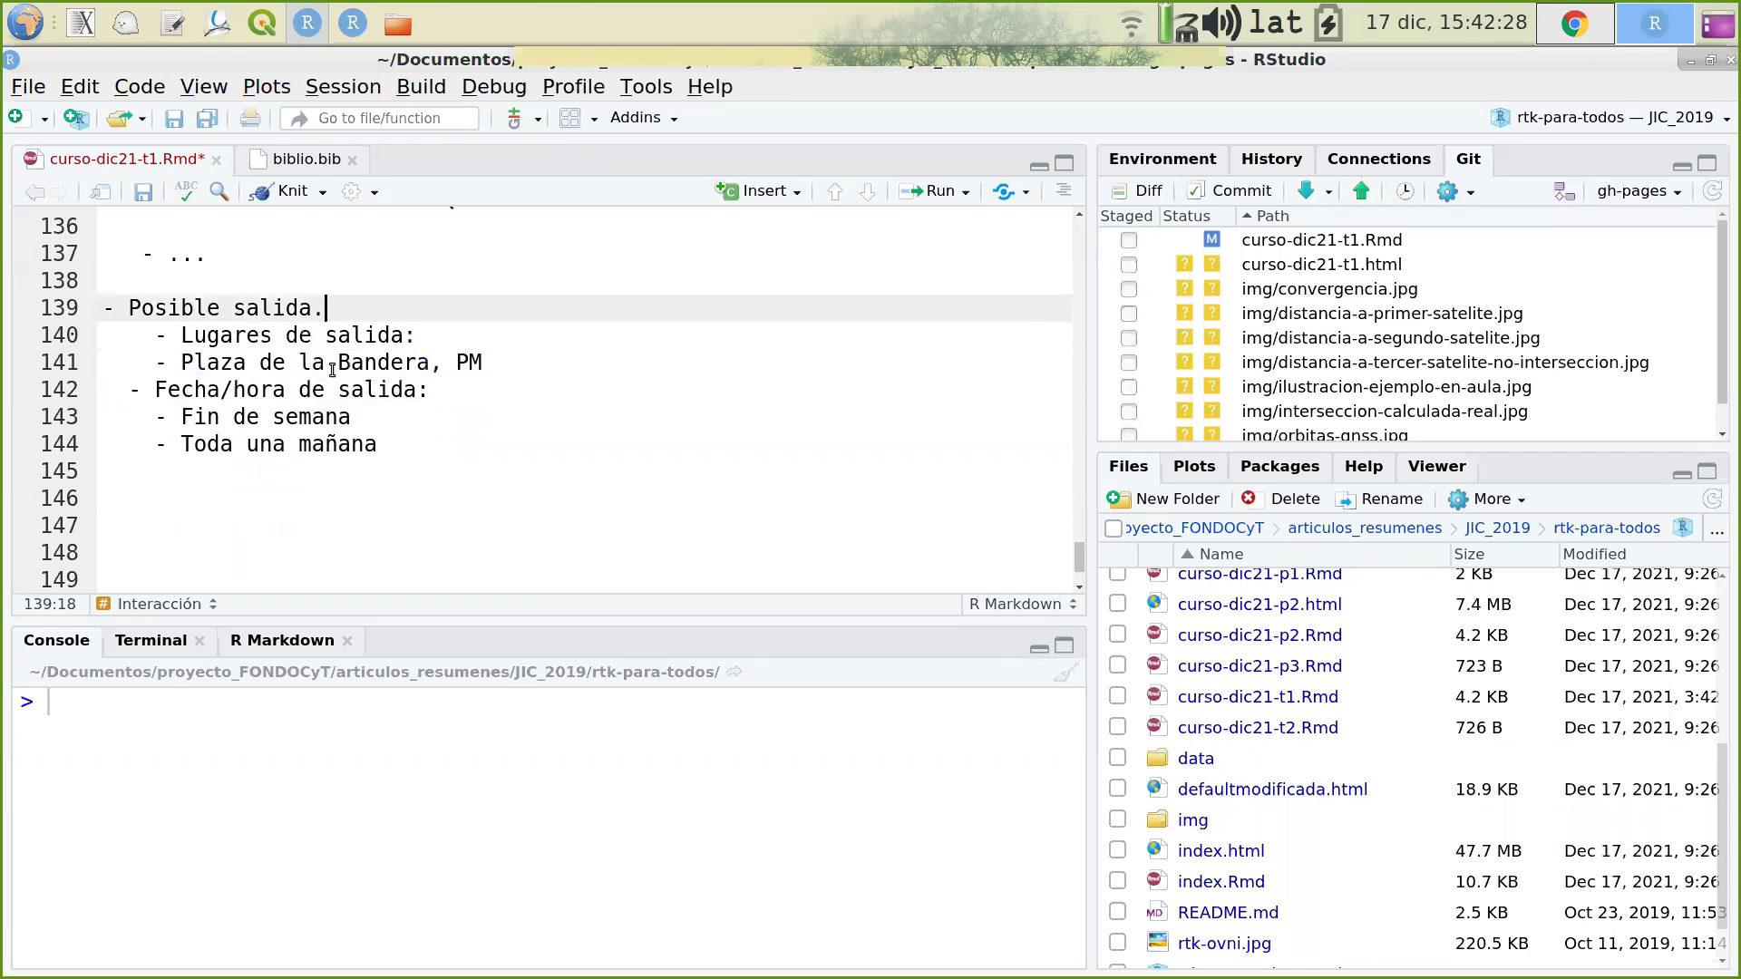
key("ctrl+shift+k")
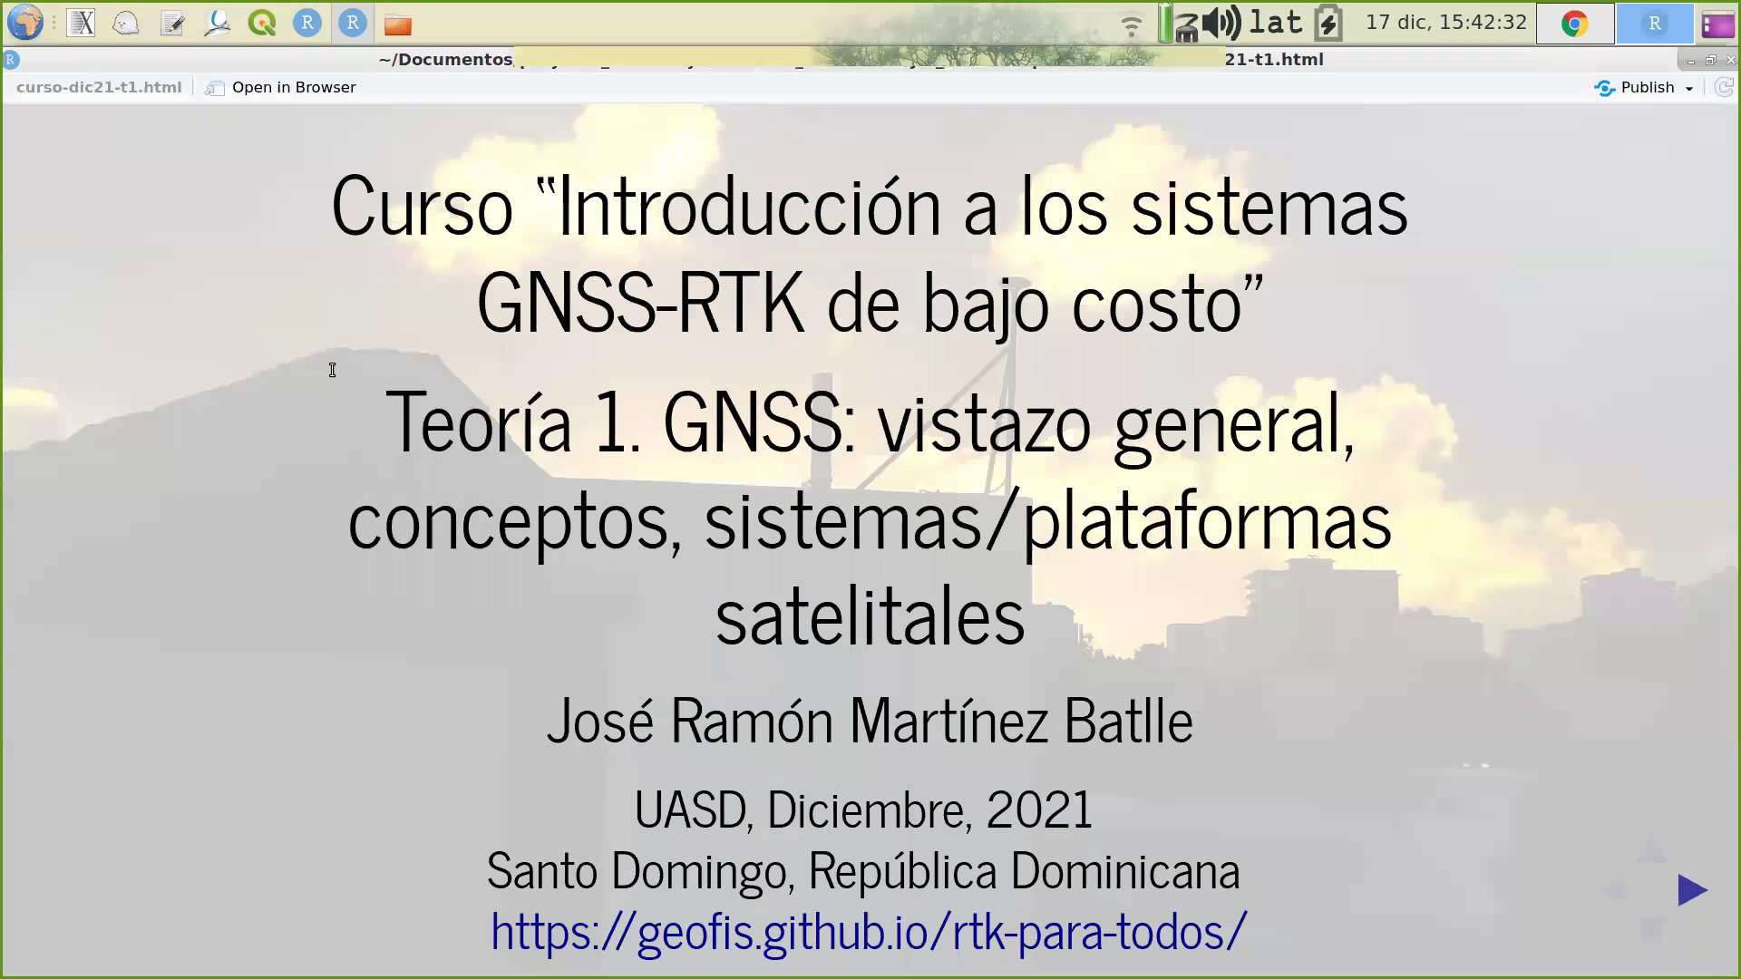
Go through the slide overview to the Interacción slide, then choose the Zoom menu's top option.
key("Escape")
key("Right")
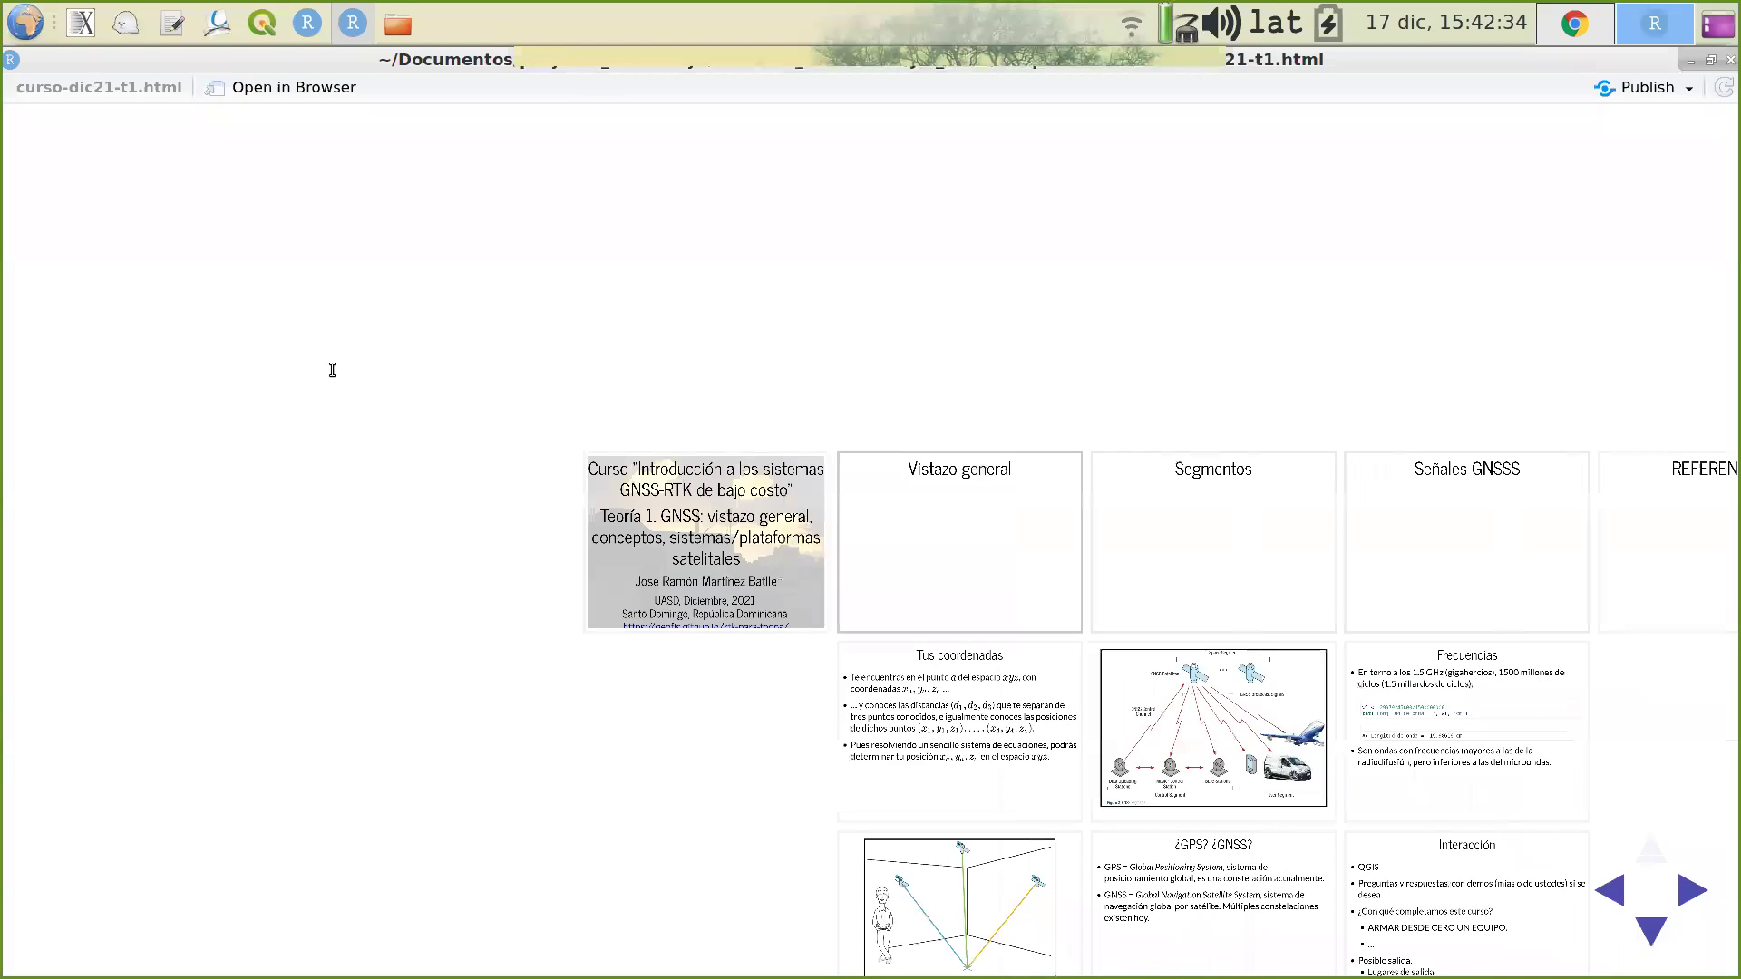
key("Right")
key("Right")
key("Down")
key("Down")
key("Escape")
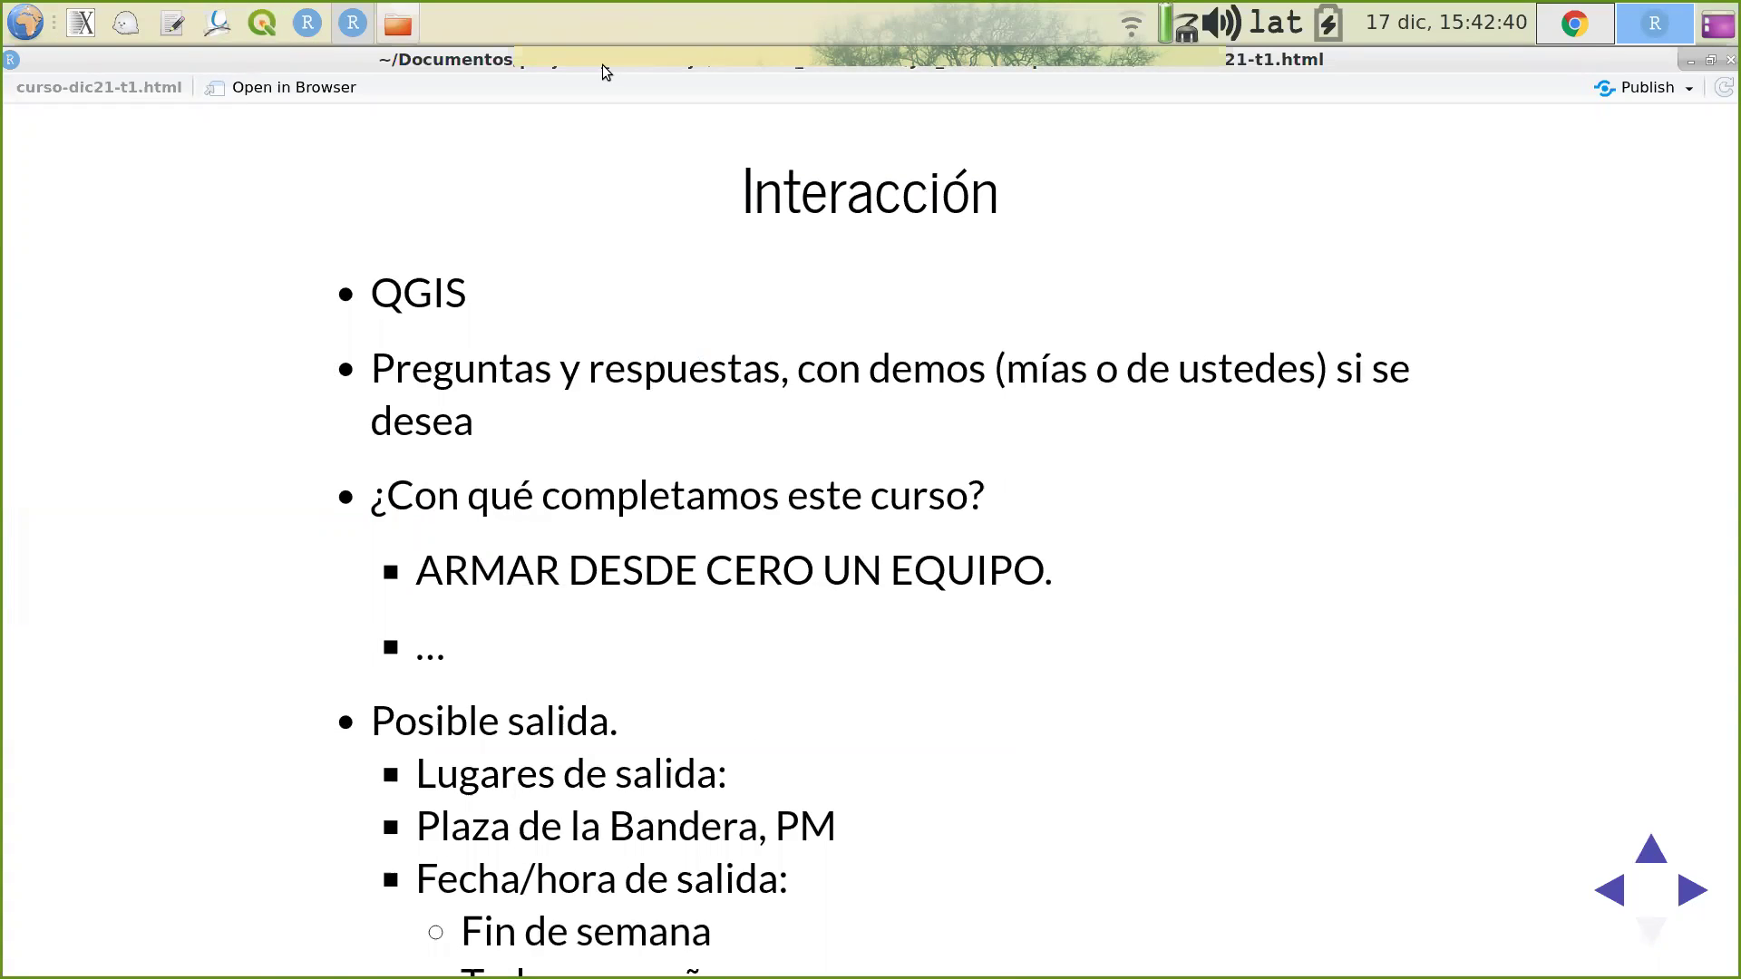
left_click(1180, 64)
left_click(1213, 123)
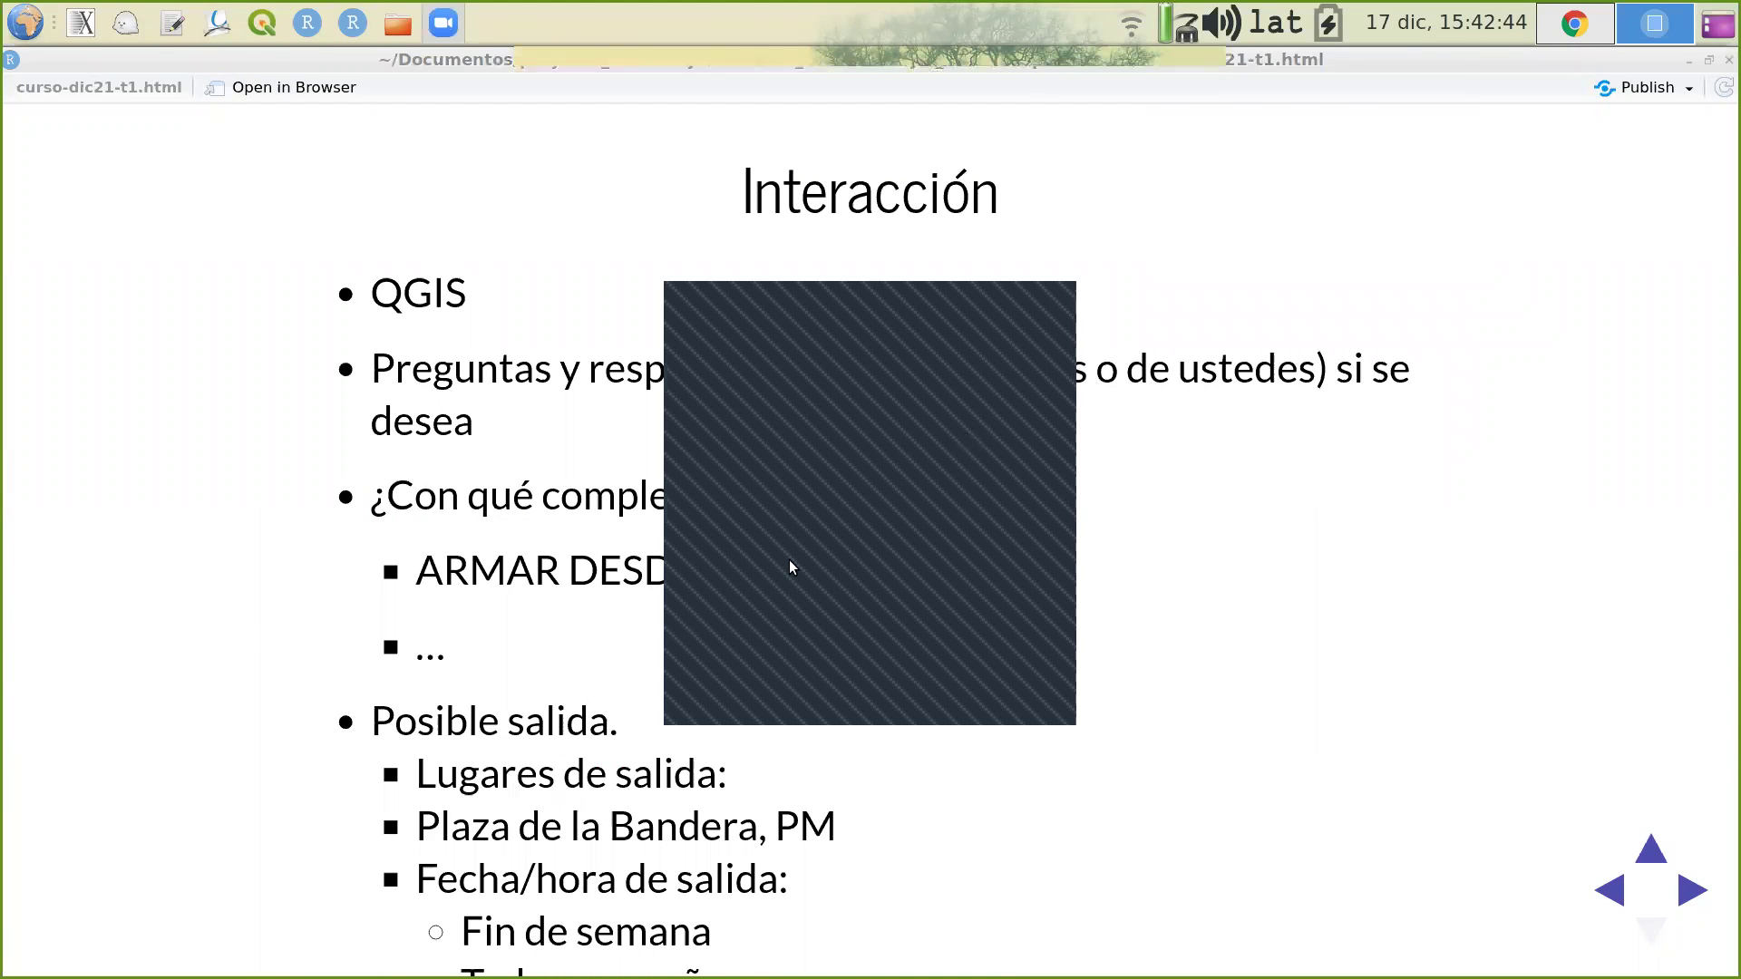
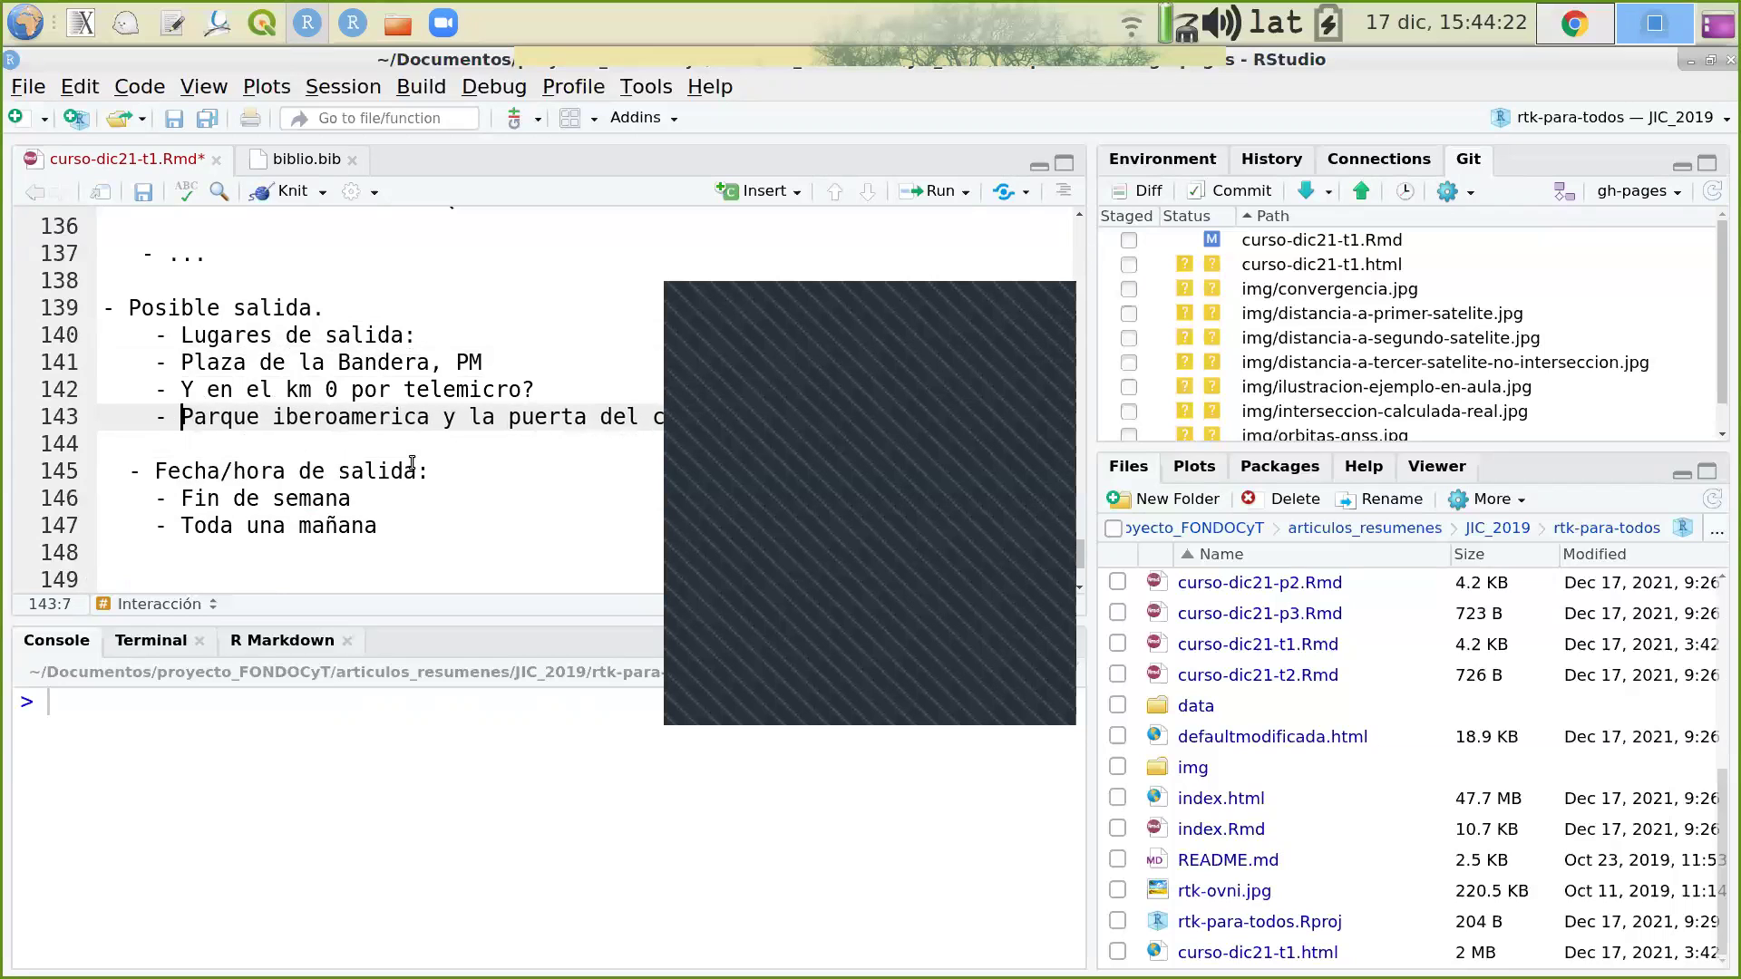
Save the Parque iberoamerica bullet edit and knit the slides to preview them.
key("ctrl+s")
key("ctrl+shift+k")
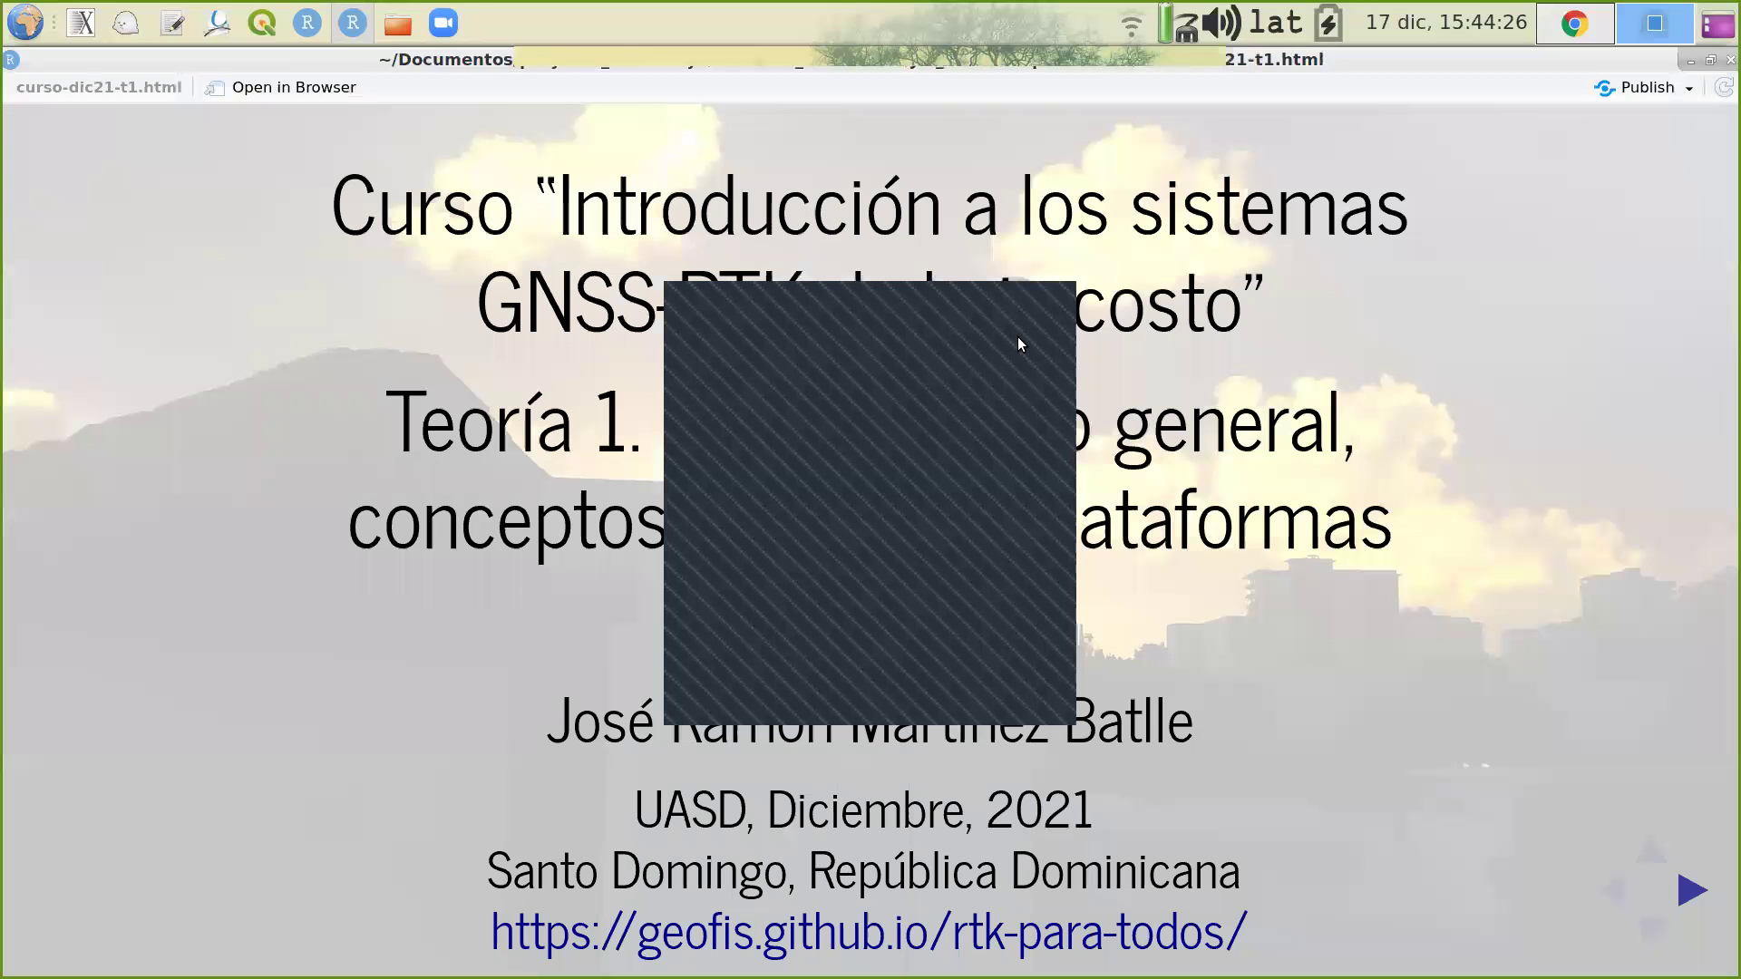
key("alt+Tab")
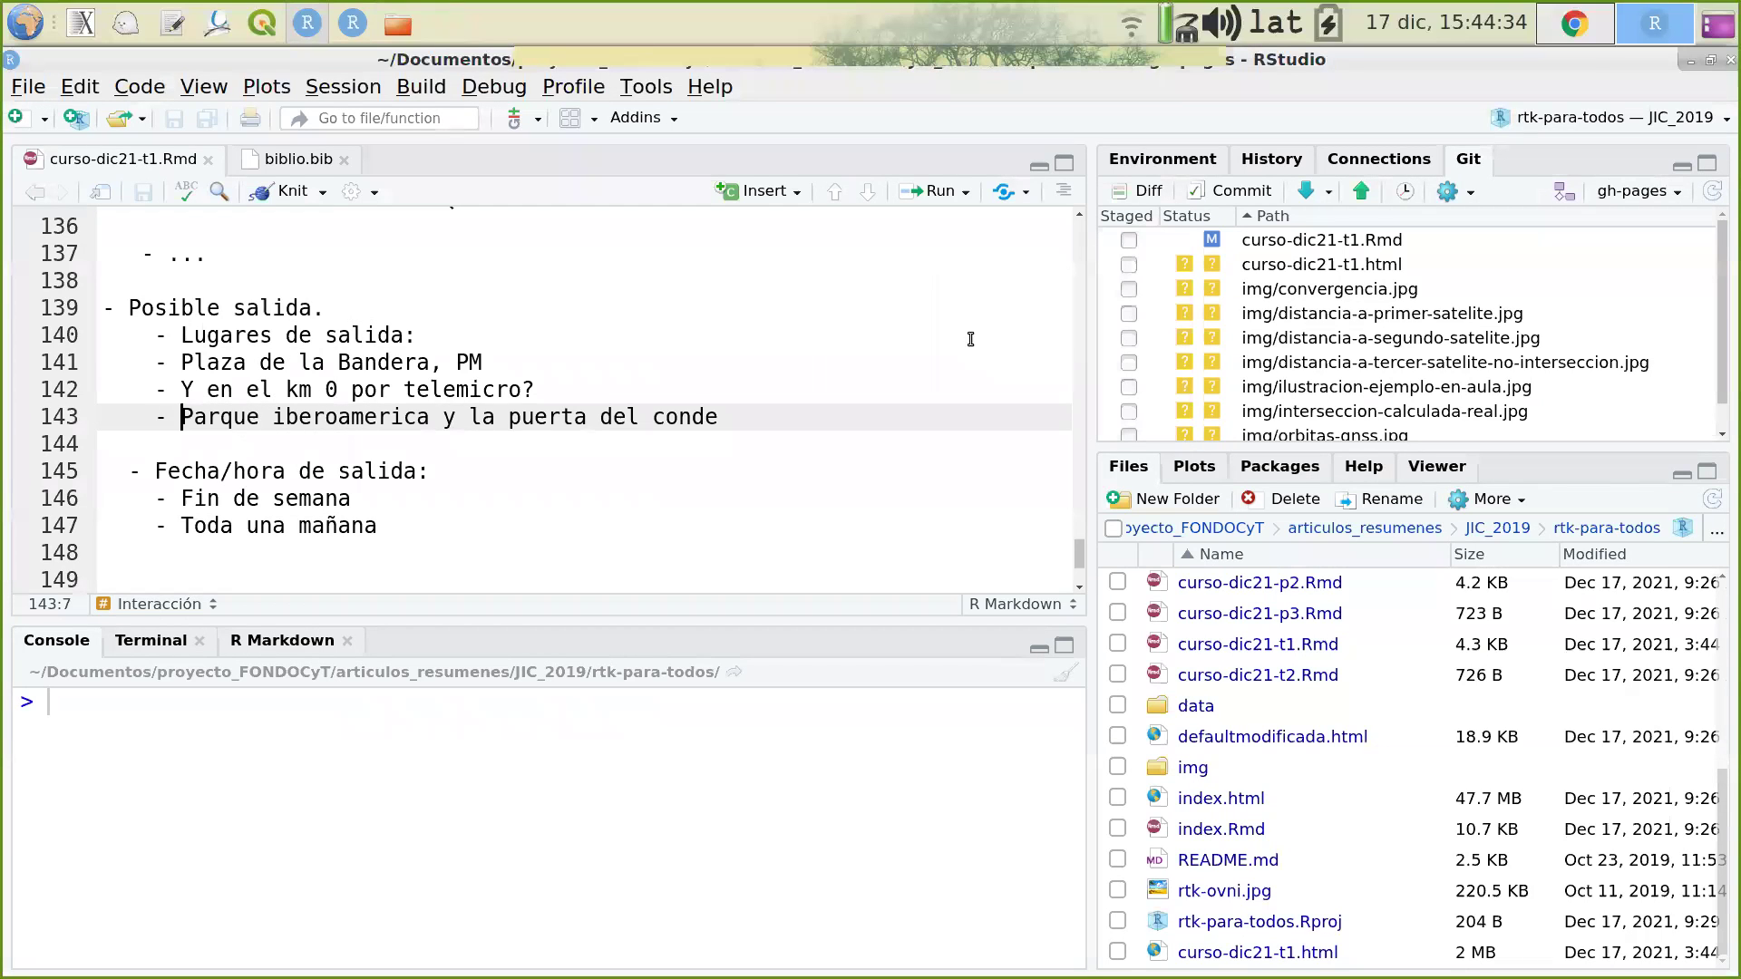
Move 'Plaza de la Bandera' to follow 'PM, ' and save the source.
key("Up")
key("Up")
key("shift+Right")
key("shift+Right")
key("shift+Right")
key("shift+Right")
key("shift+Right")
key("shift+Right")
key("shift+Right")
key("shift+Right")
key("shift+Right")
key("shift+Right")
key("shift+Right")
key("shift+Right")
key("shift+Right")
key("shift+Right")
key("shift+Right")
key("shift+Right")
key("shift+Right")
key("shift+Right")
key("shift+Right")
key("shift+Right")
key("shift+Right")
key("ctrl+c")
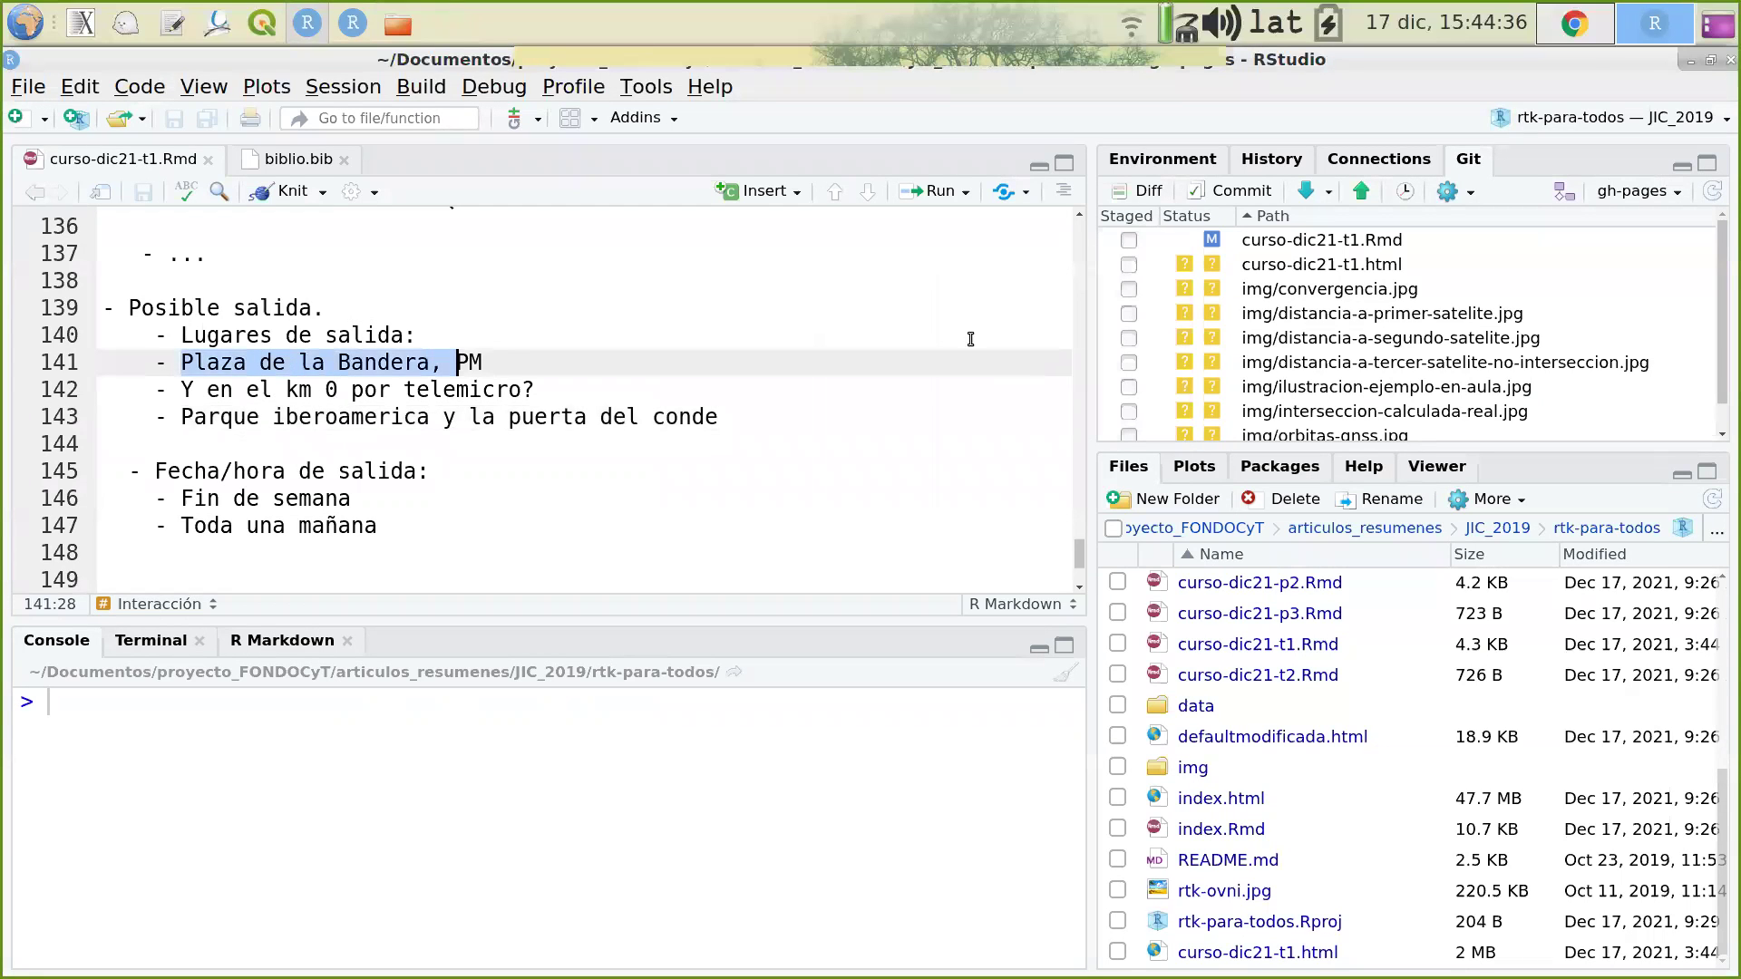
key("BackSpace")
type(",")
key("ctrl+v")
key("BackSpace")
key("BackSpace")
key("ctrl+s")
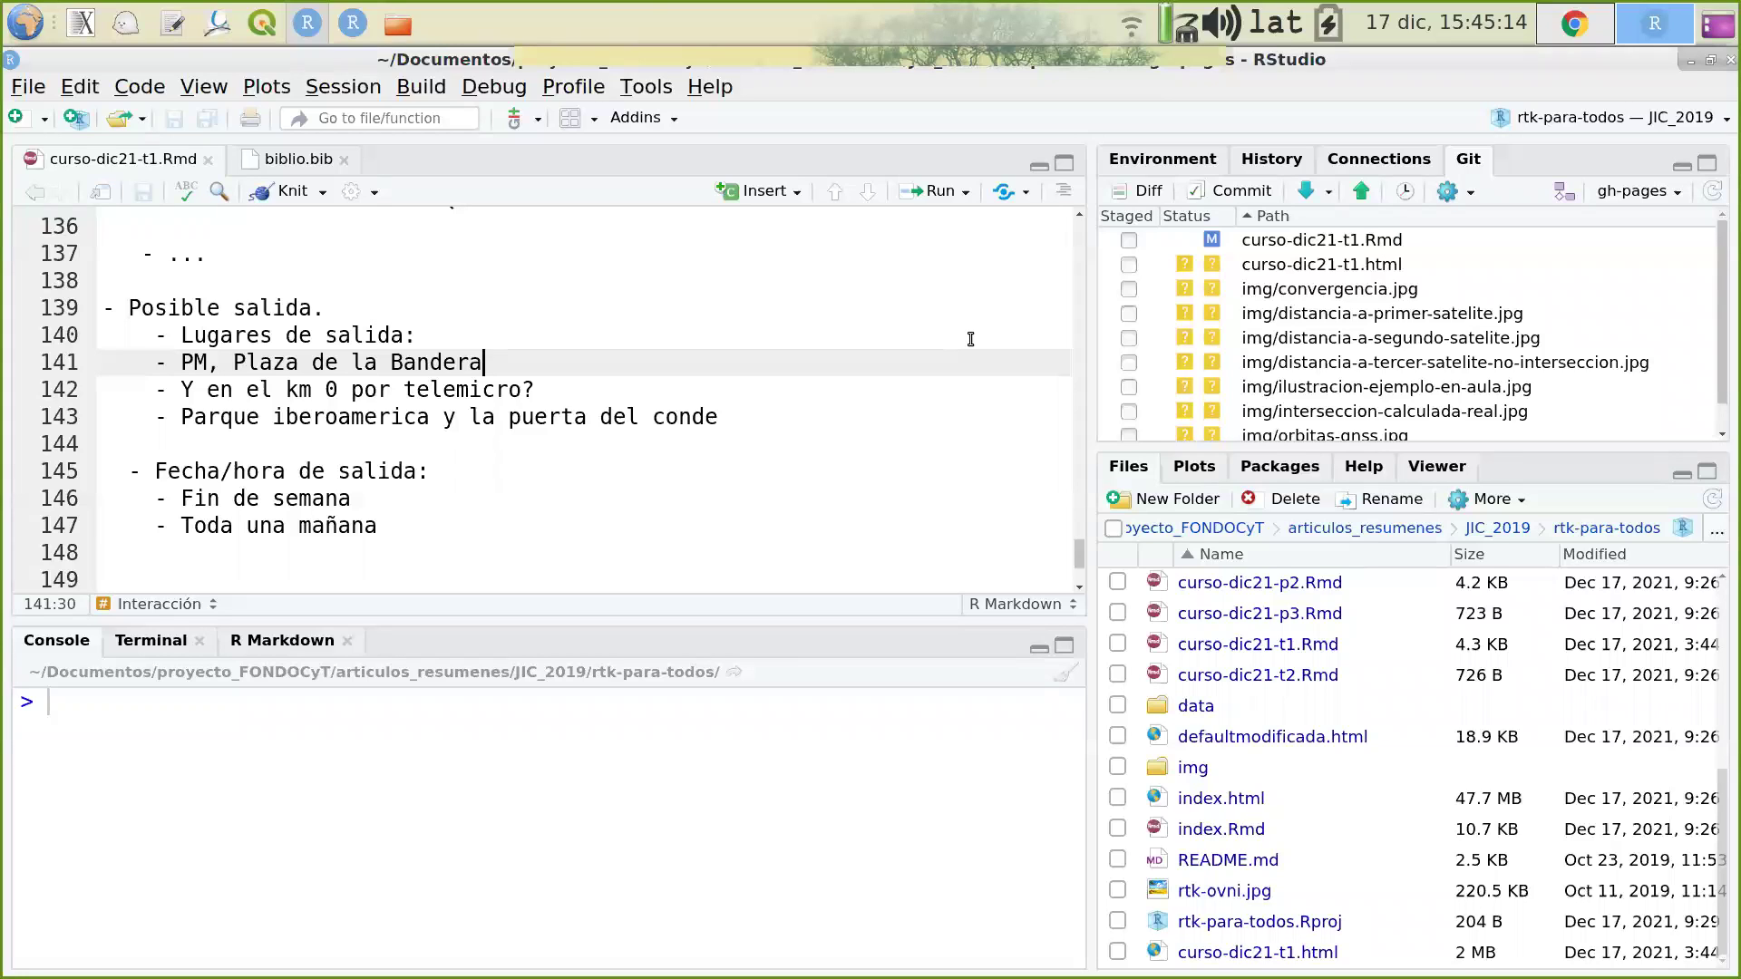
Wrap Plaza de la Bandera in ¿ and ? marks and re-knit the slides.
type("?")
key("ctrl+Left")
key("ctrl+Left")
key("ctrl+Left")
key("ctrl+Left")
key("ctrl+Left")
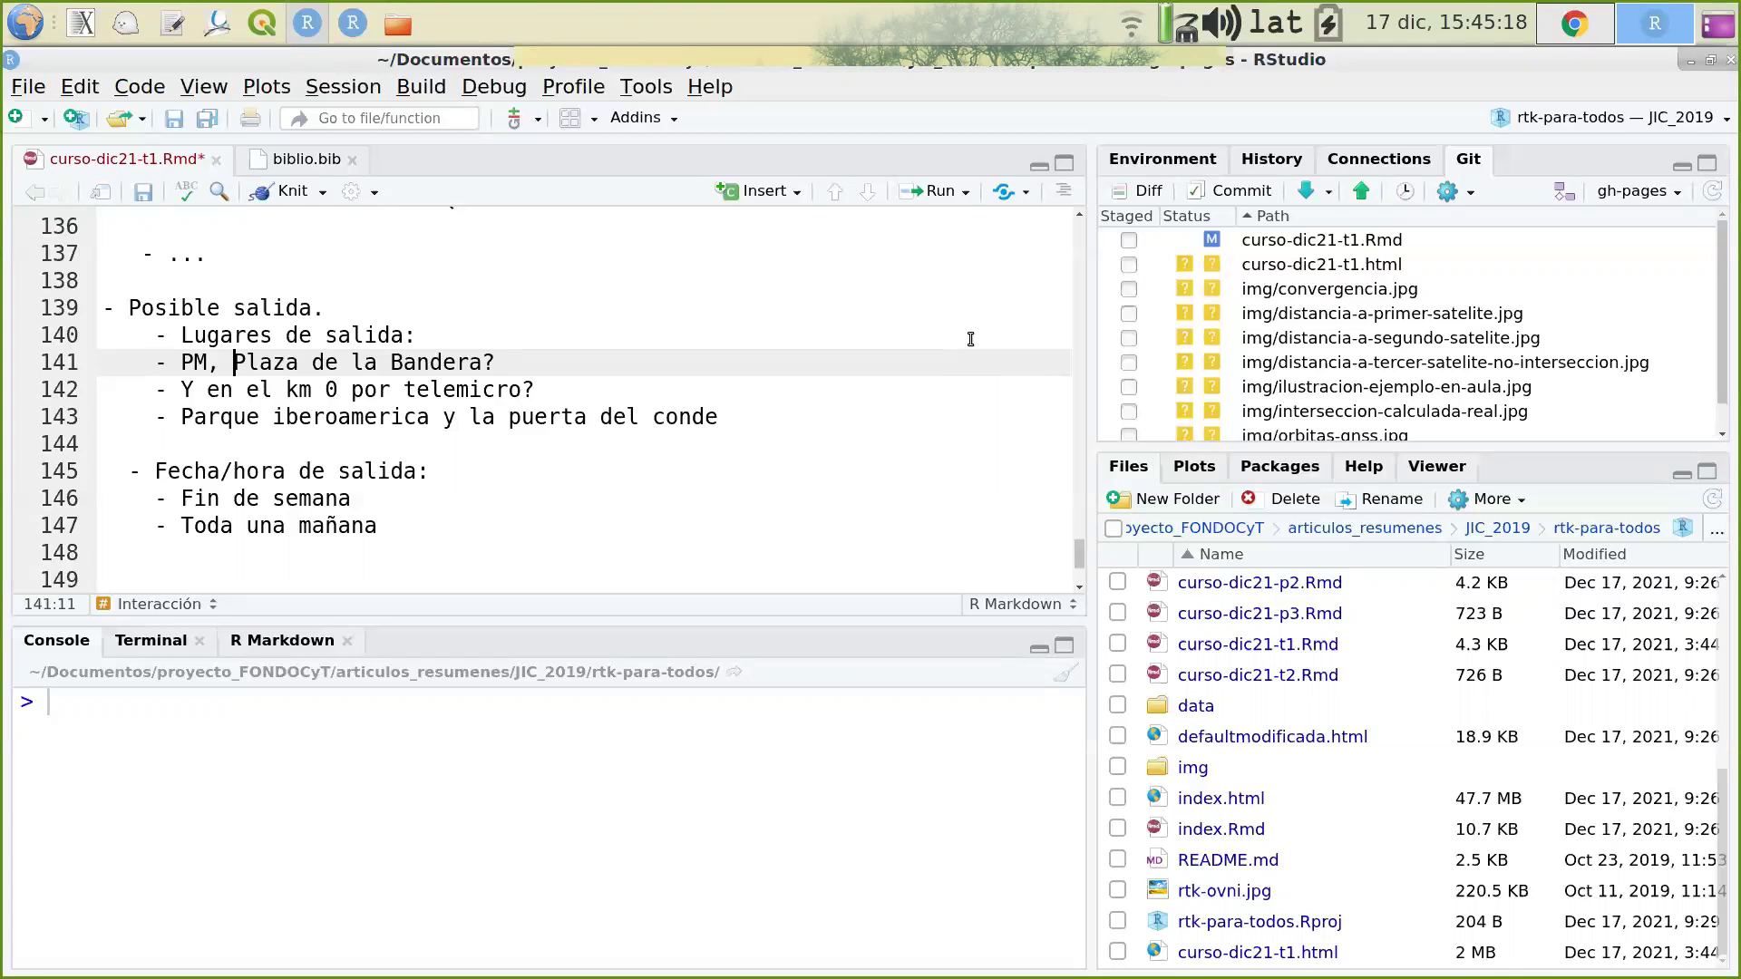
type("¿")
key("ctrl+shift+k")
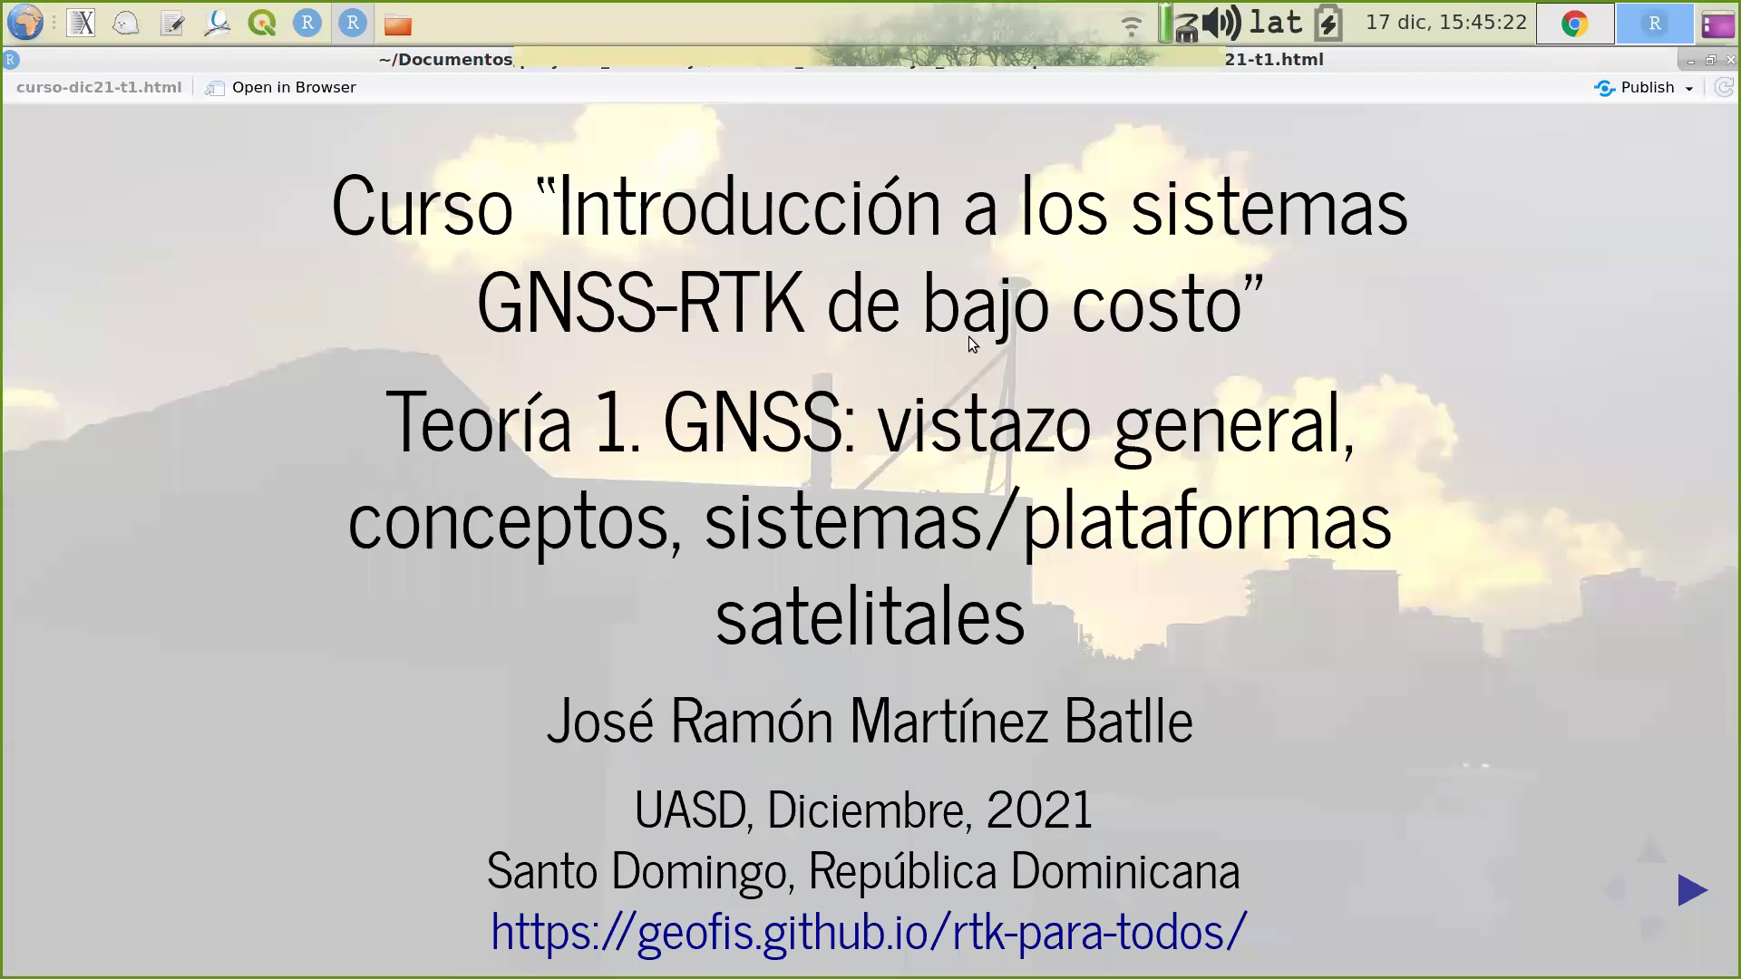
key("alt+Tab")
key("Up")
key("Up")
key("Up")
key("Up")
key("Up")
key("Up")
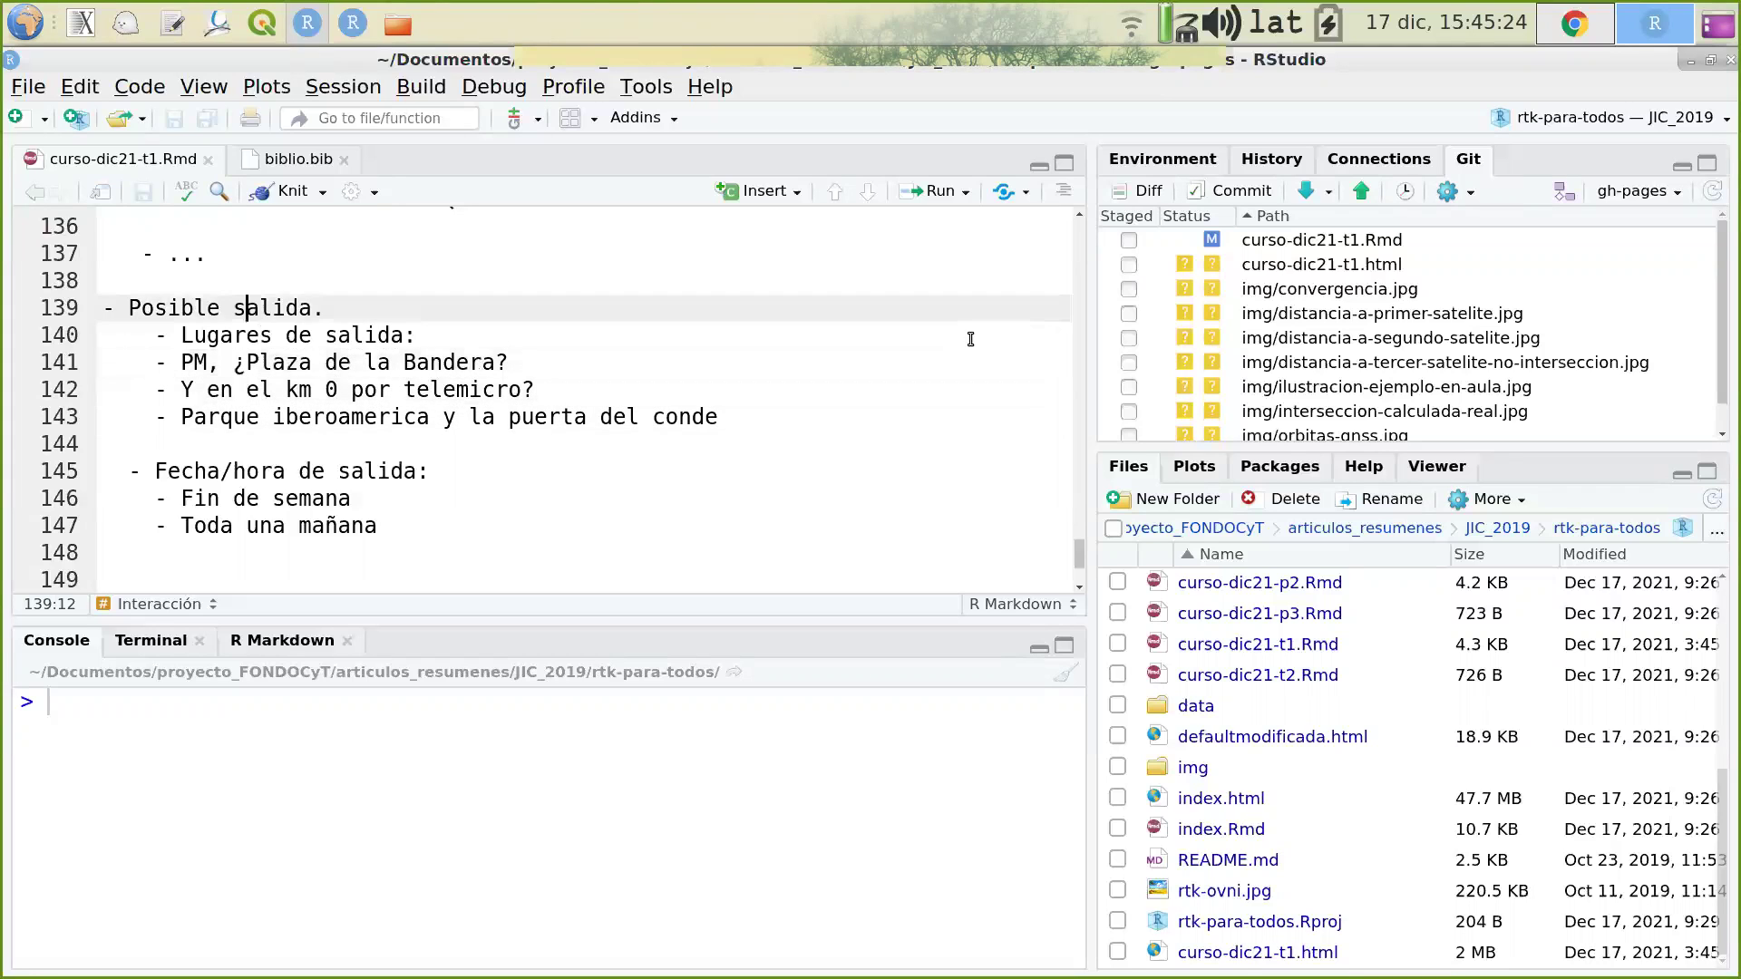
Delete the blank lines on the Interacción slide and re-knit the slides.
key("Delete")
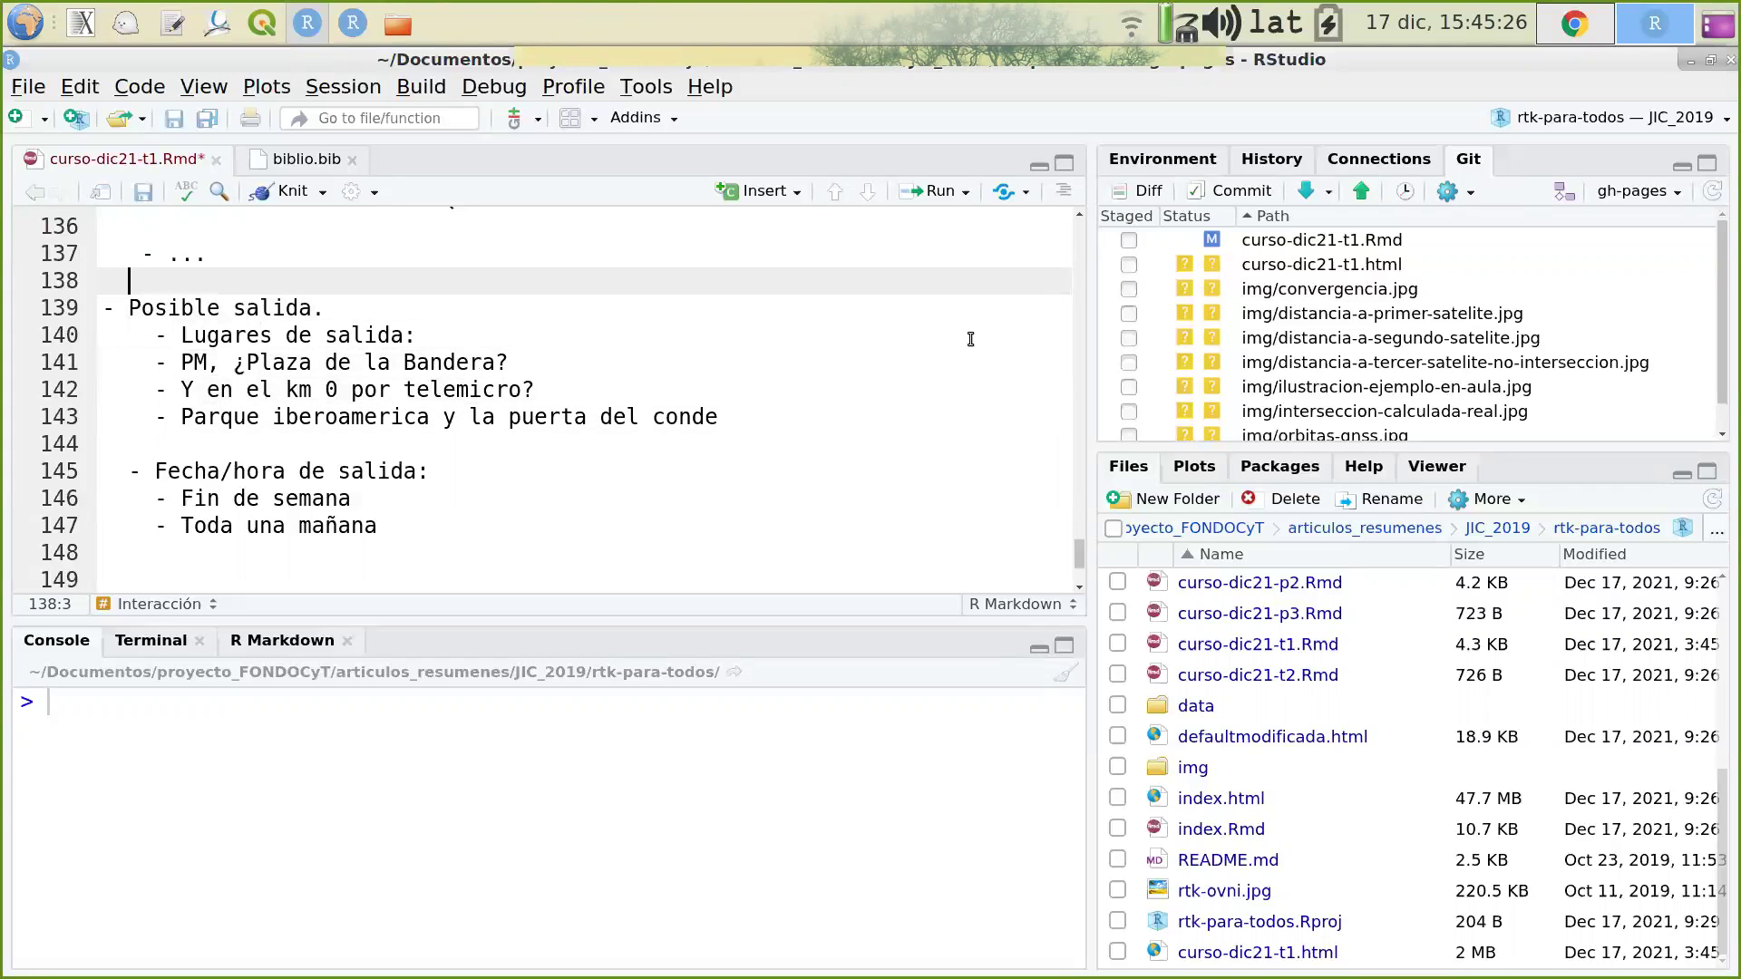
key("Up")
key("Up")
key("Up")
key("Up")
key("Down")
key("Down")
key("Down")
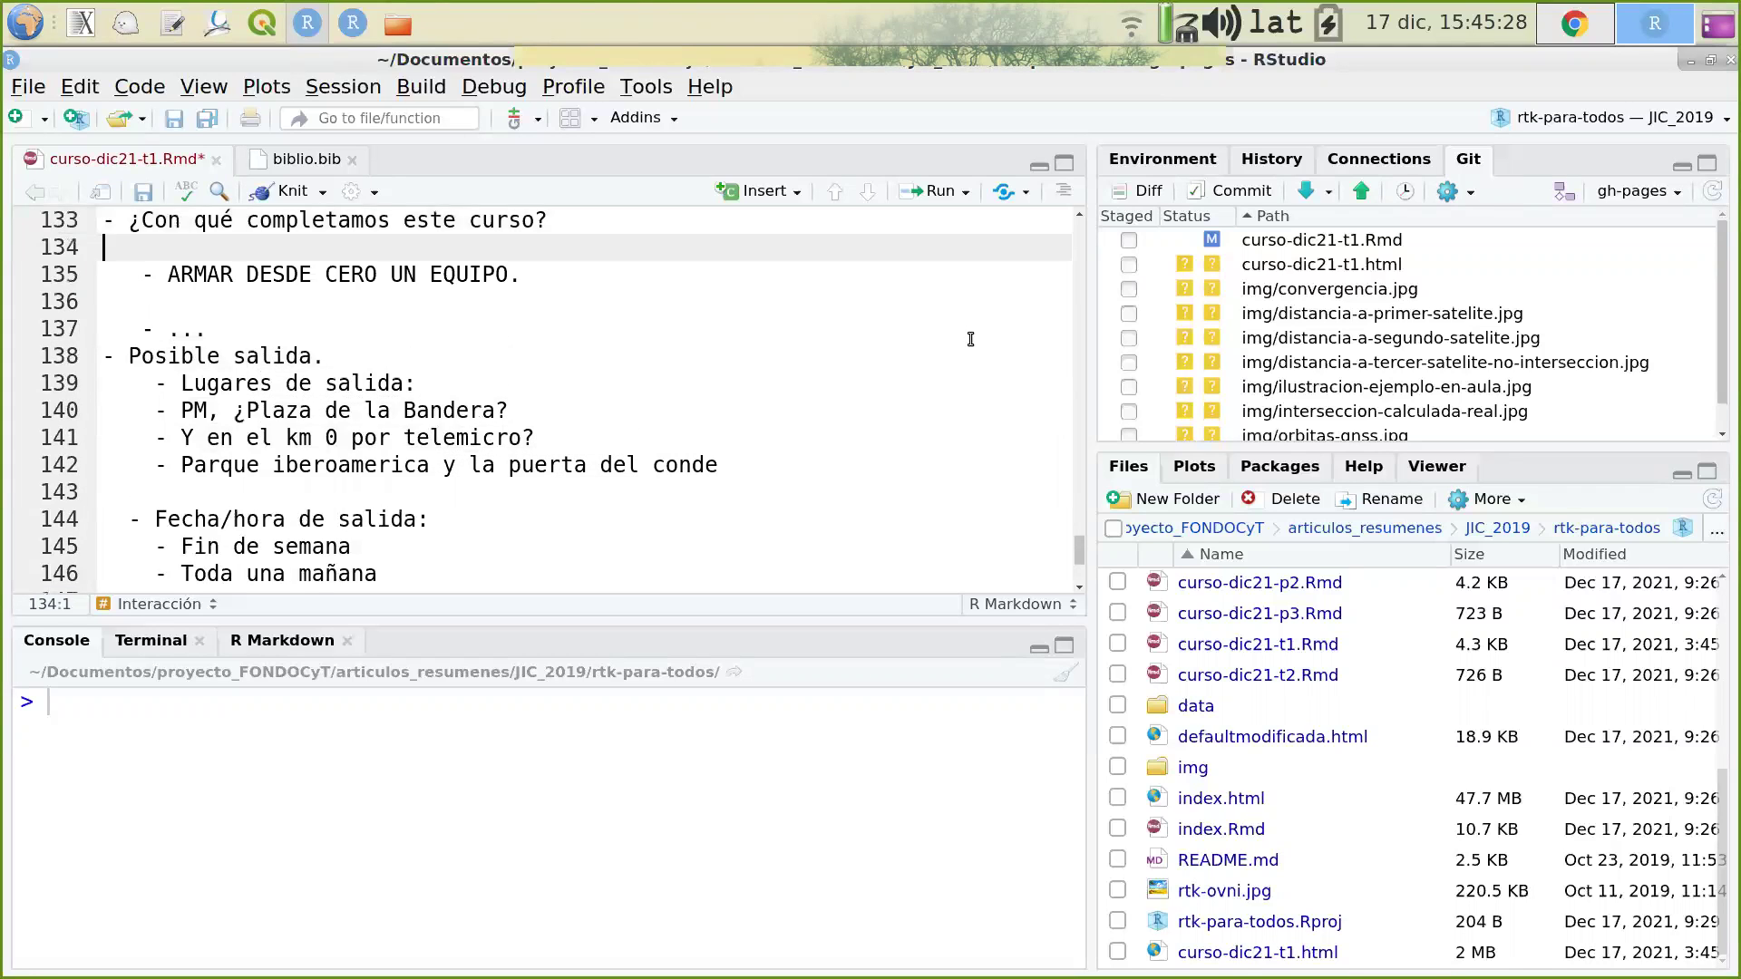
key("BackSpace")
key("Up")
key("BackSpace")
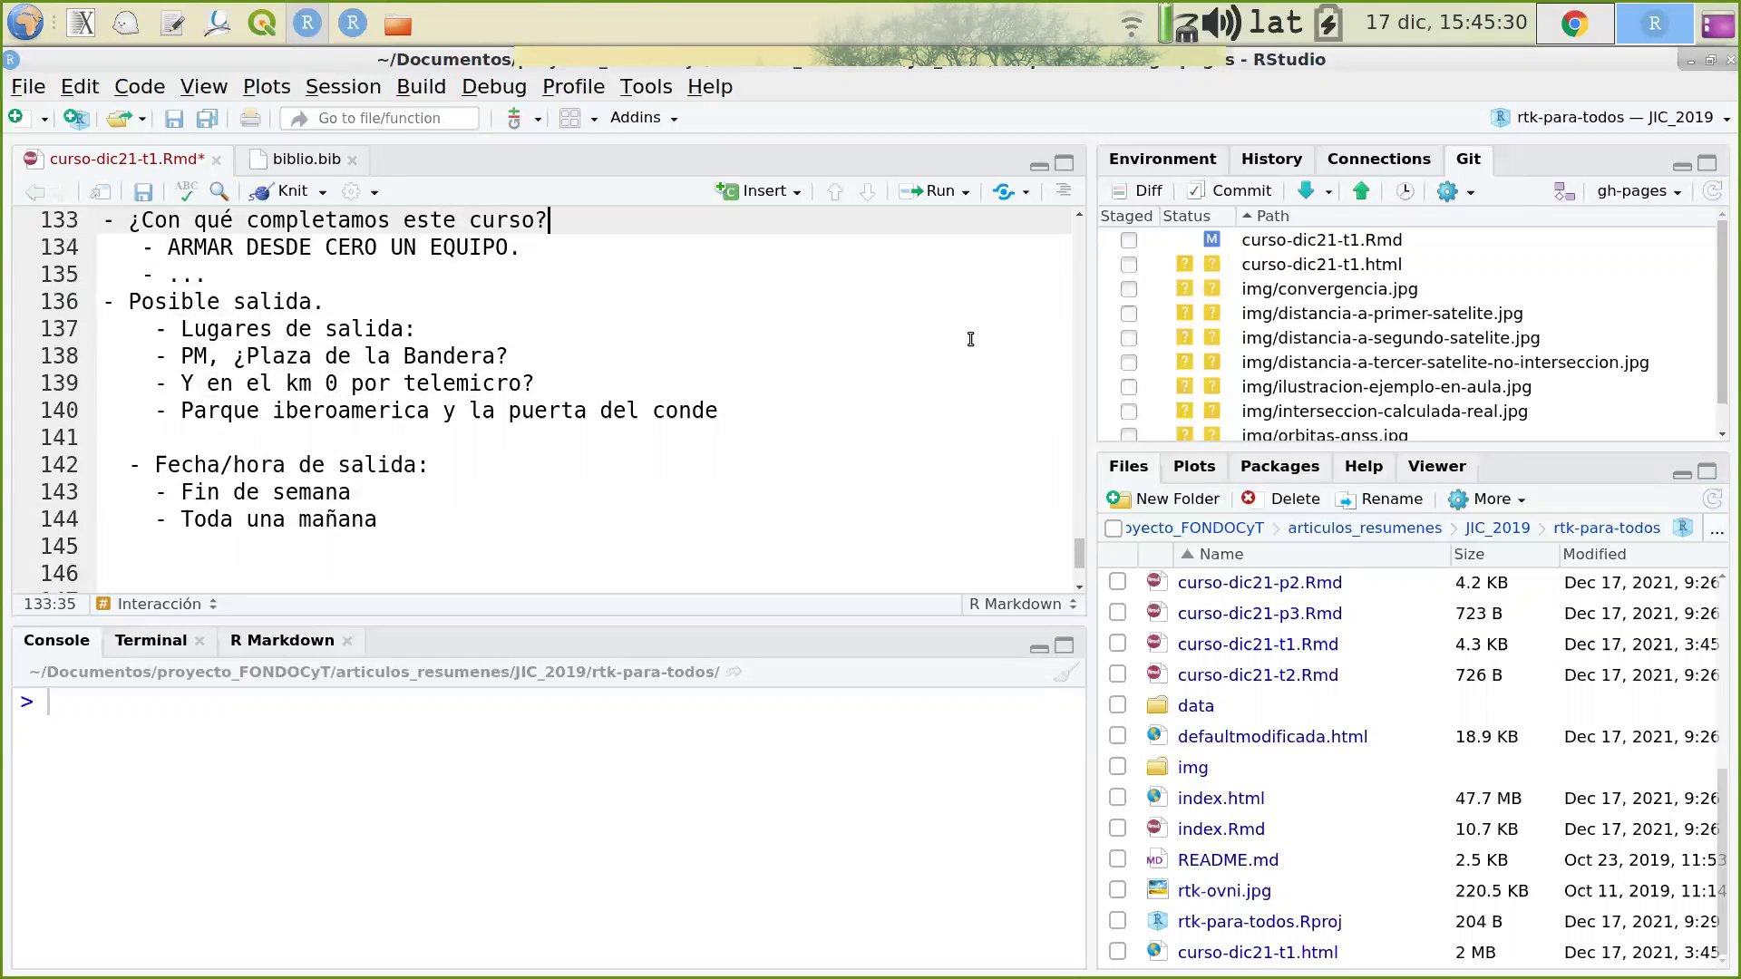
key("ctrl+shift+k")
key("Down")
key("Down")
key("Down")
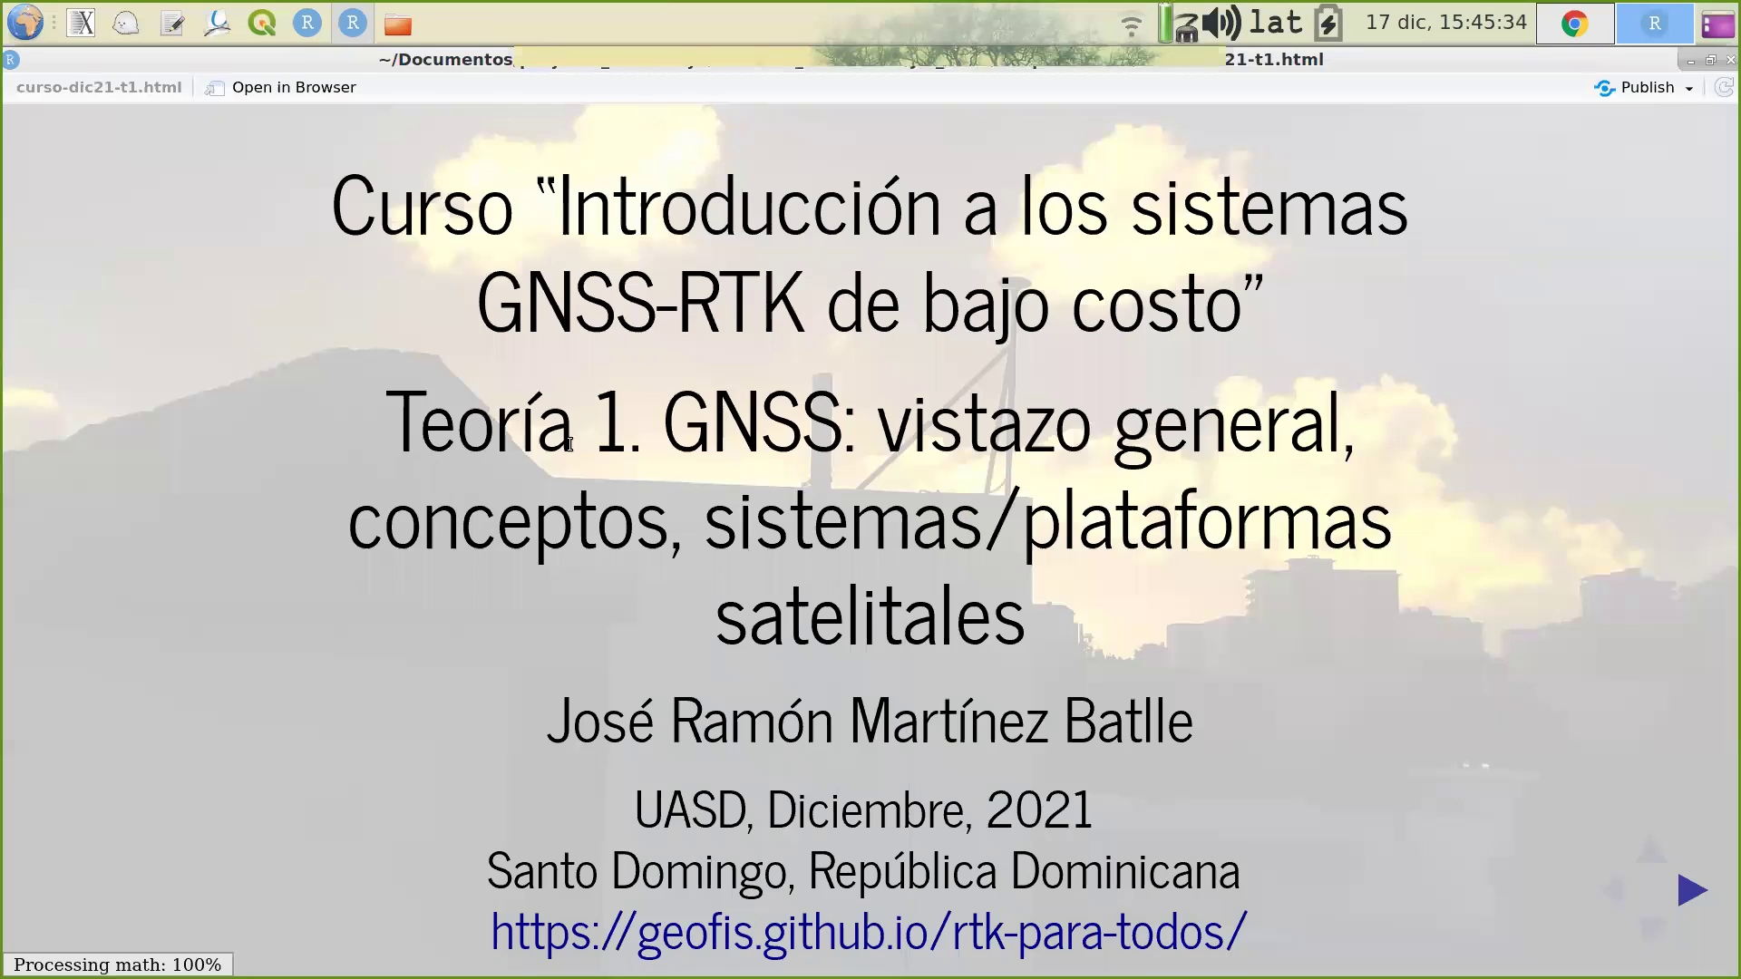
key("alt+Tab")
Indent the PM, km 0 and Parque iberoamerica bullets under Lugares de salida and save.
key("Down")
key("Down")
key("Down")
key("Down")
key("Down")
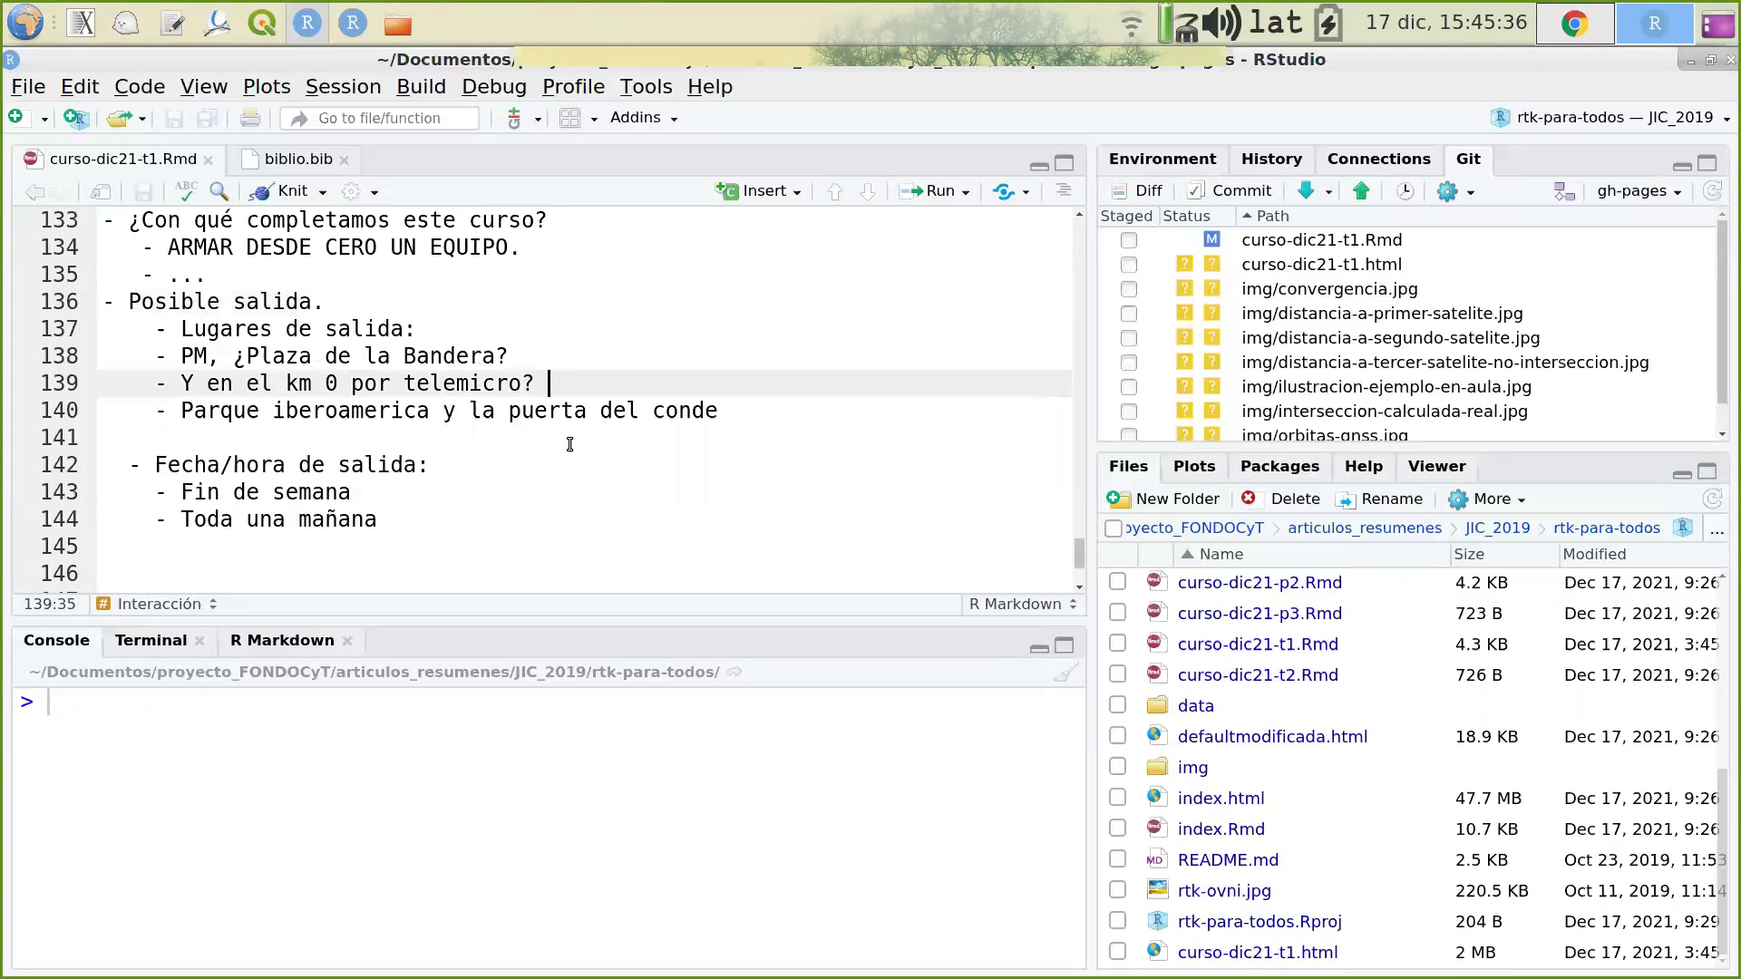
key("Up")
key("Up")
key("Up")
key("Home")
key("Up")
key("Down")
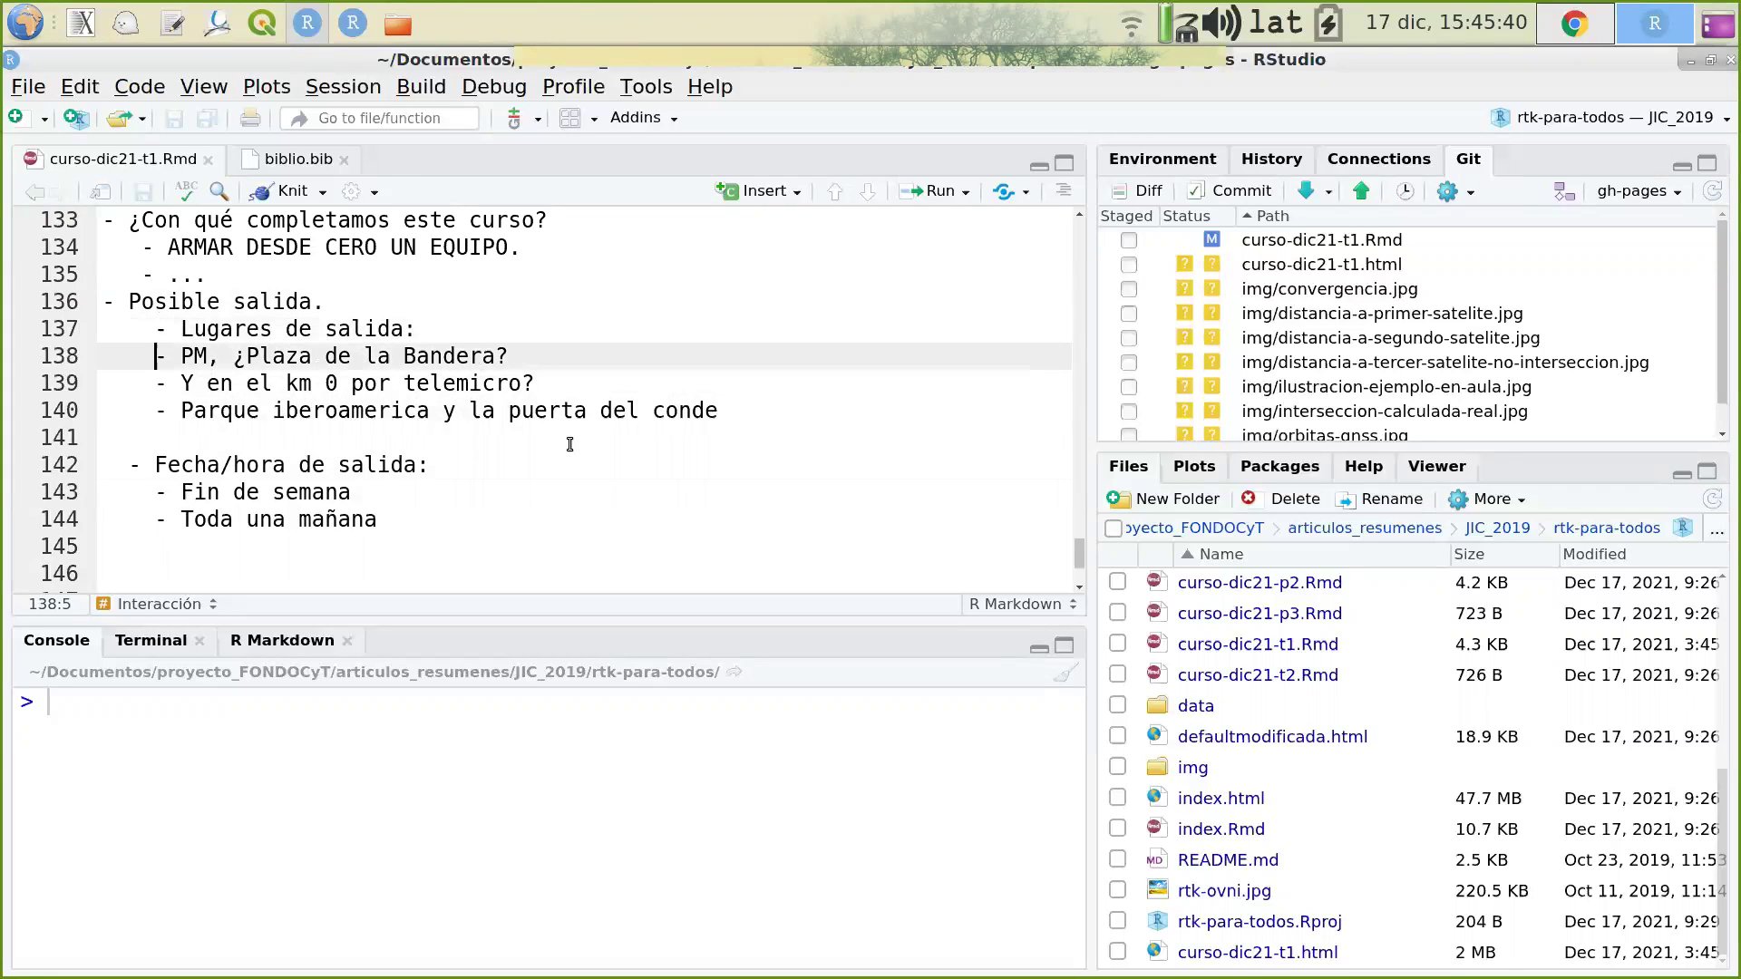
key("Tab")
key("Down")
key("Home")
key("Tab")
key("Down")
key("Home")
key("Tab")
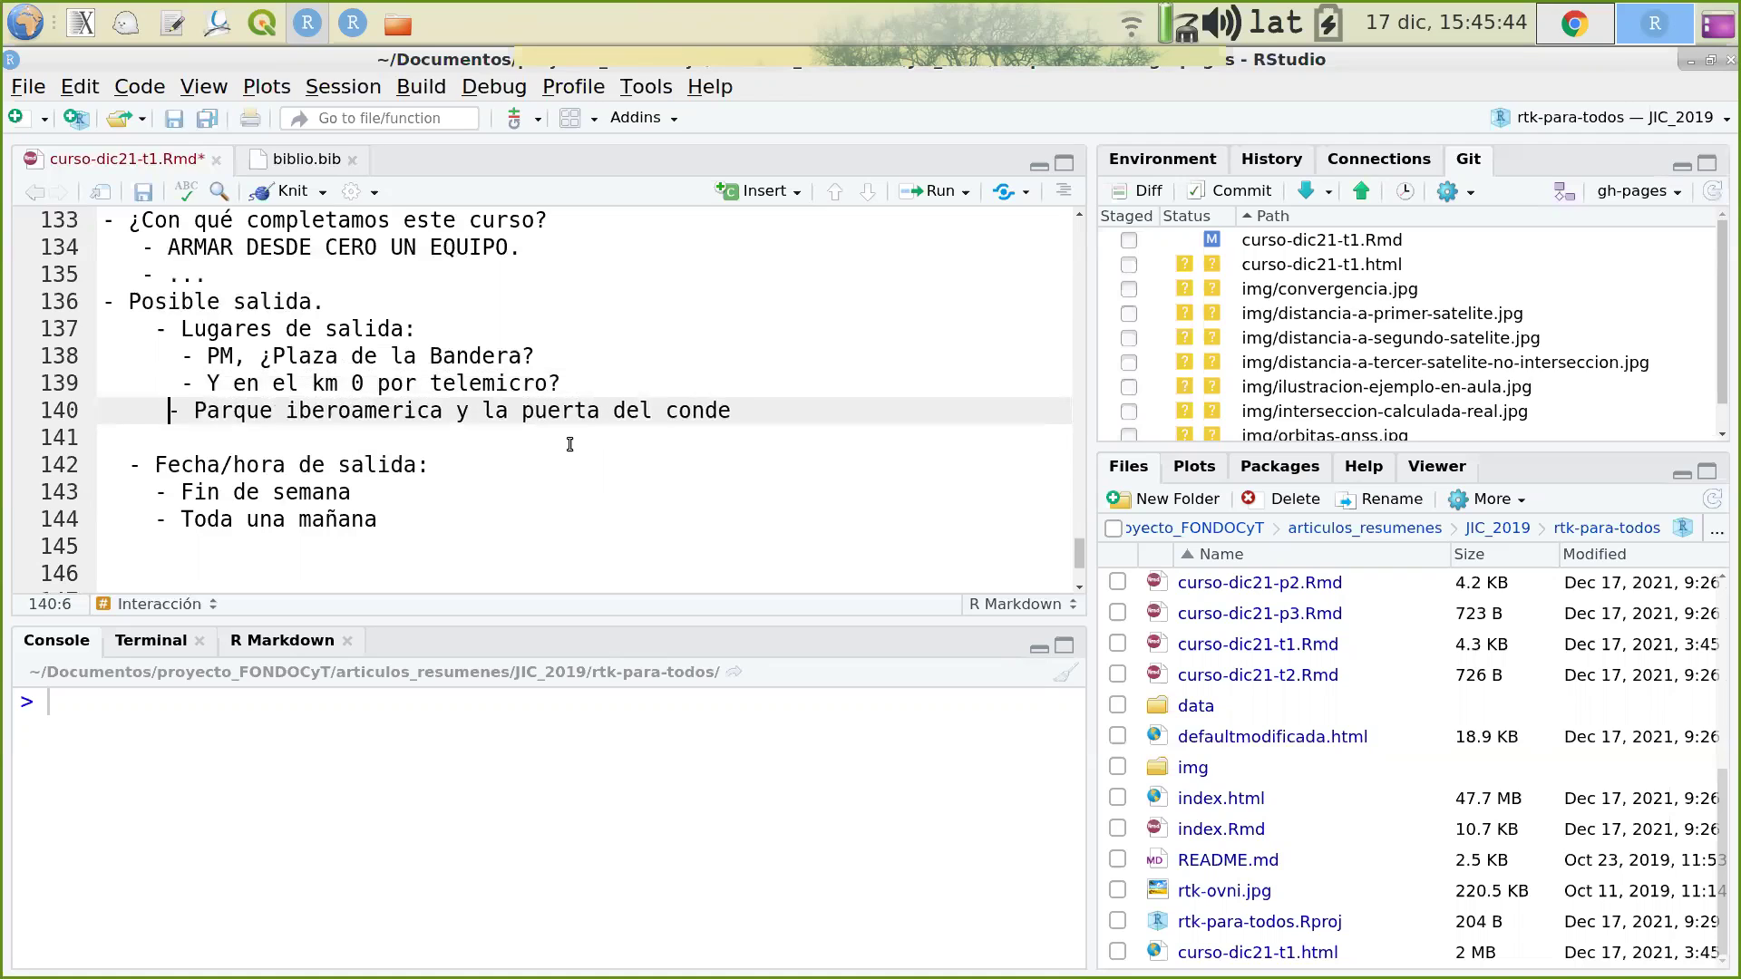
key("ctrl+s")
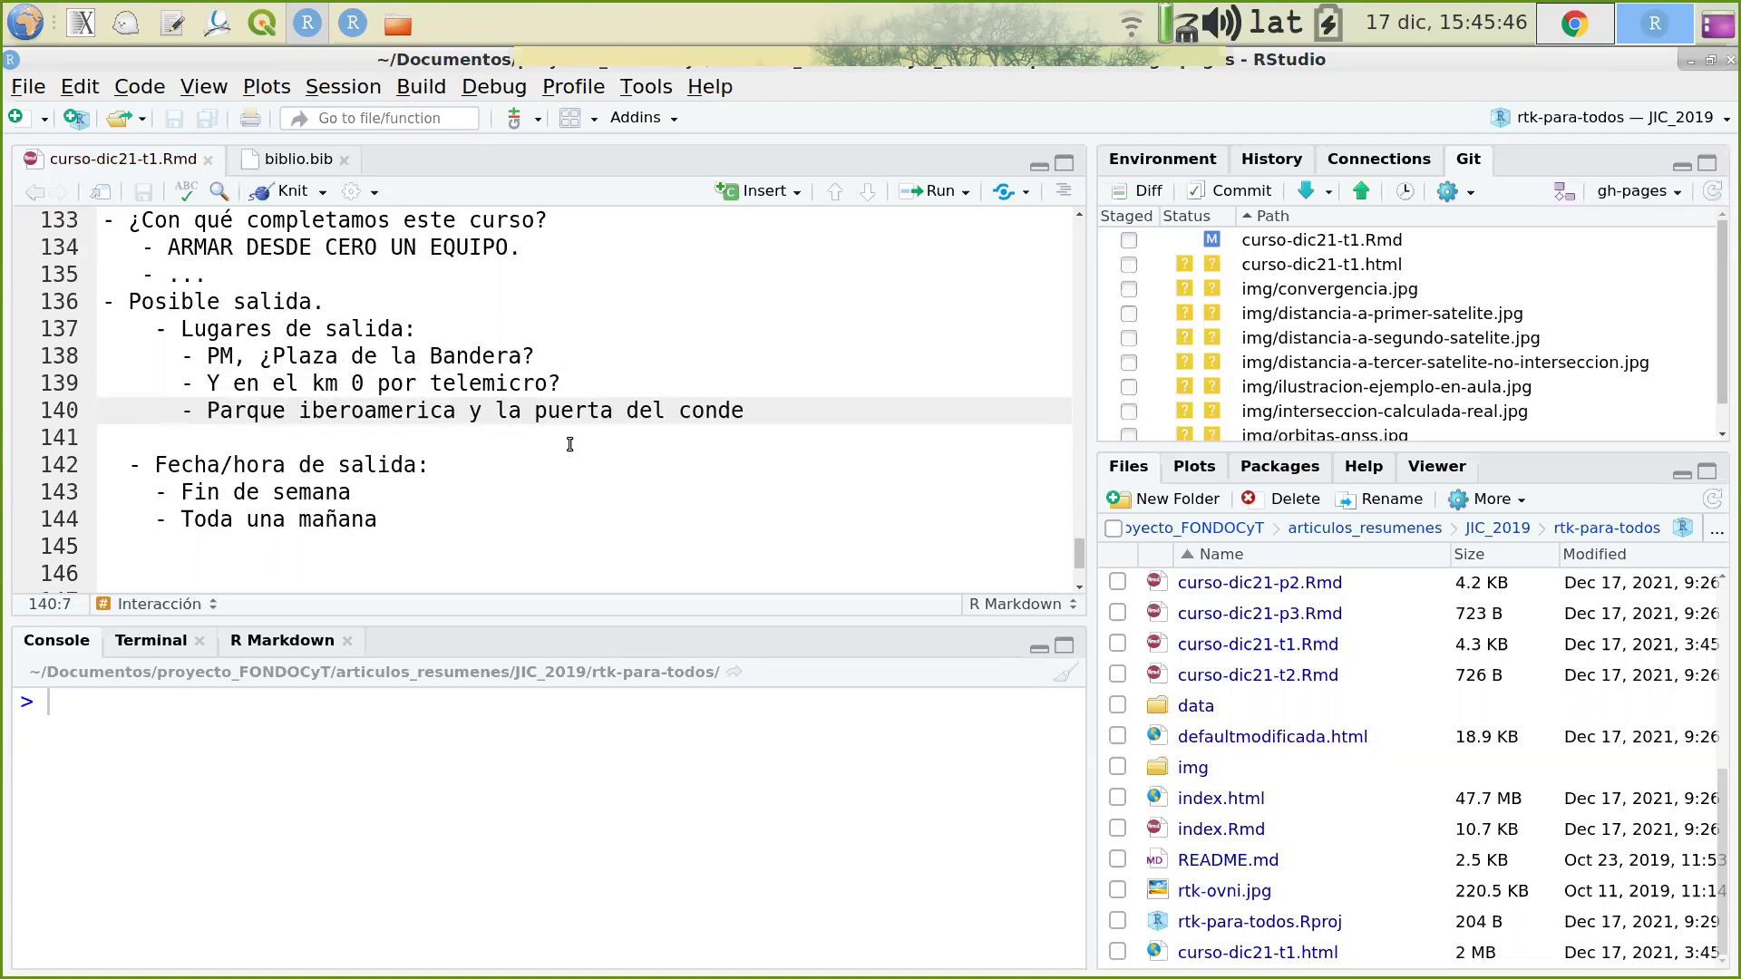
Remove the blank line before Fecha/hora de salida and re-knit the slides.
key("Down")
key("BackSpace")
key("ctrl+shift+k")
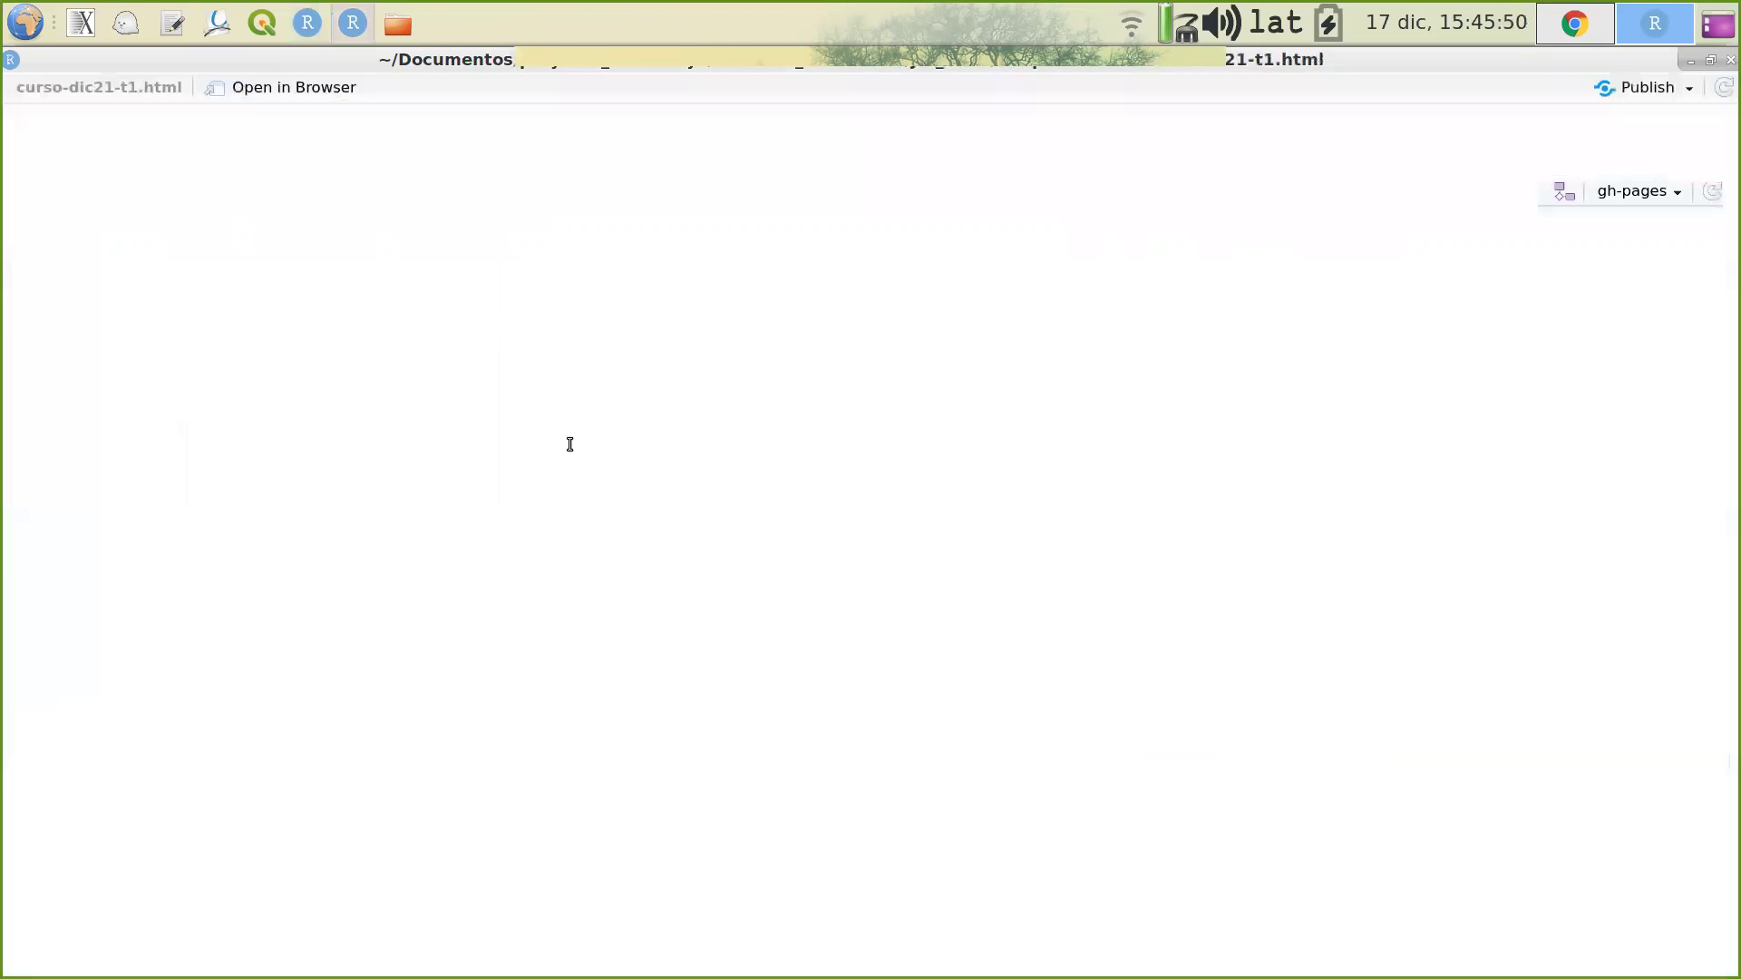
key("alt+Tab")
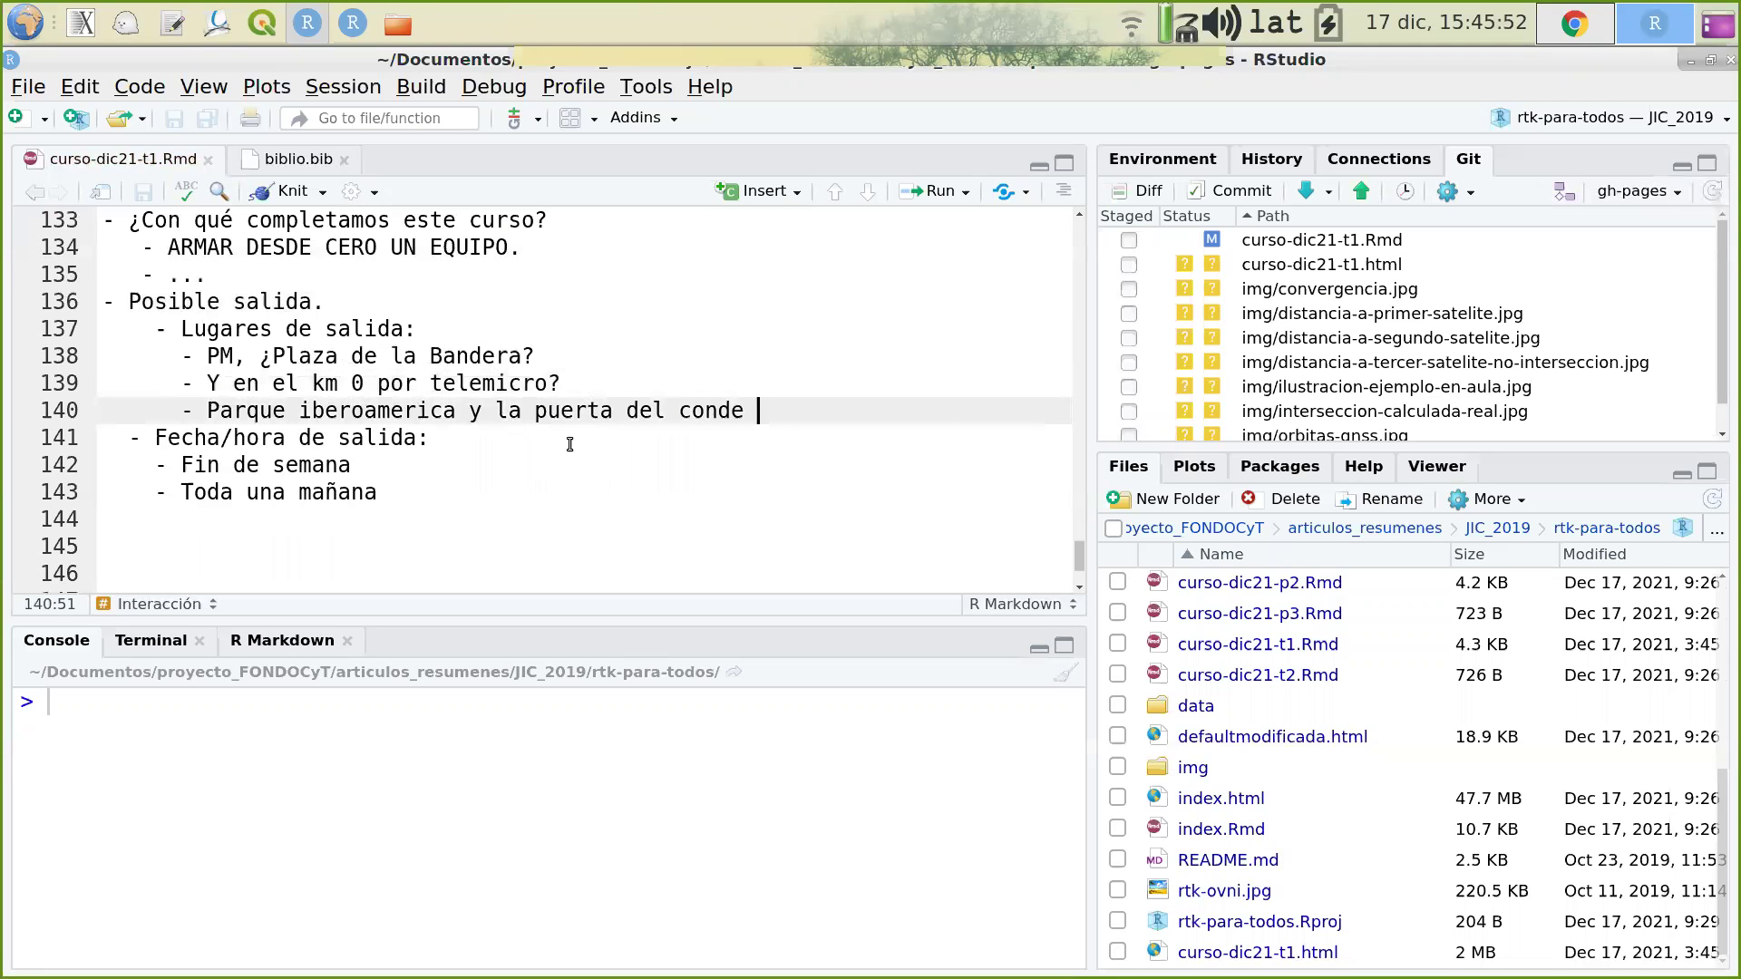
key("alt+Tab")
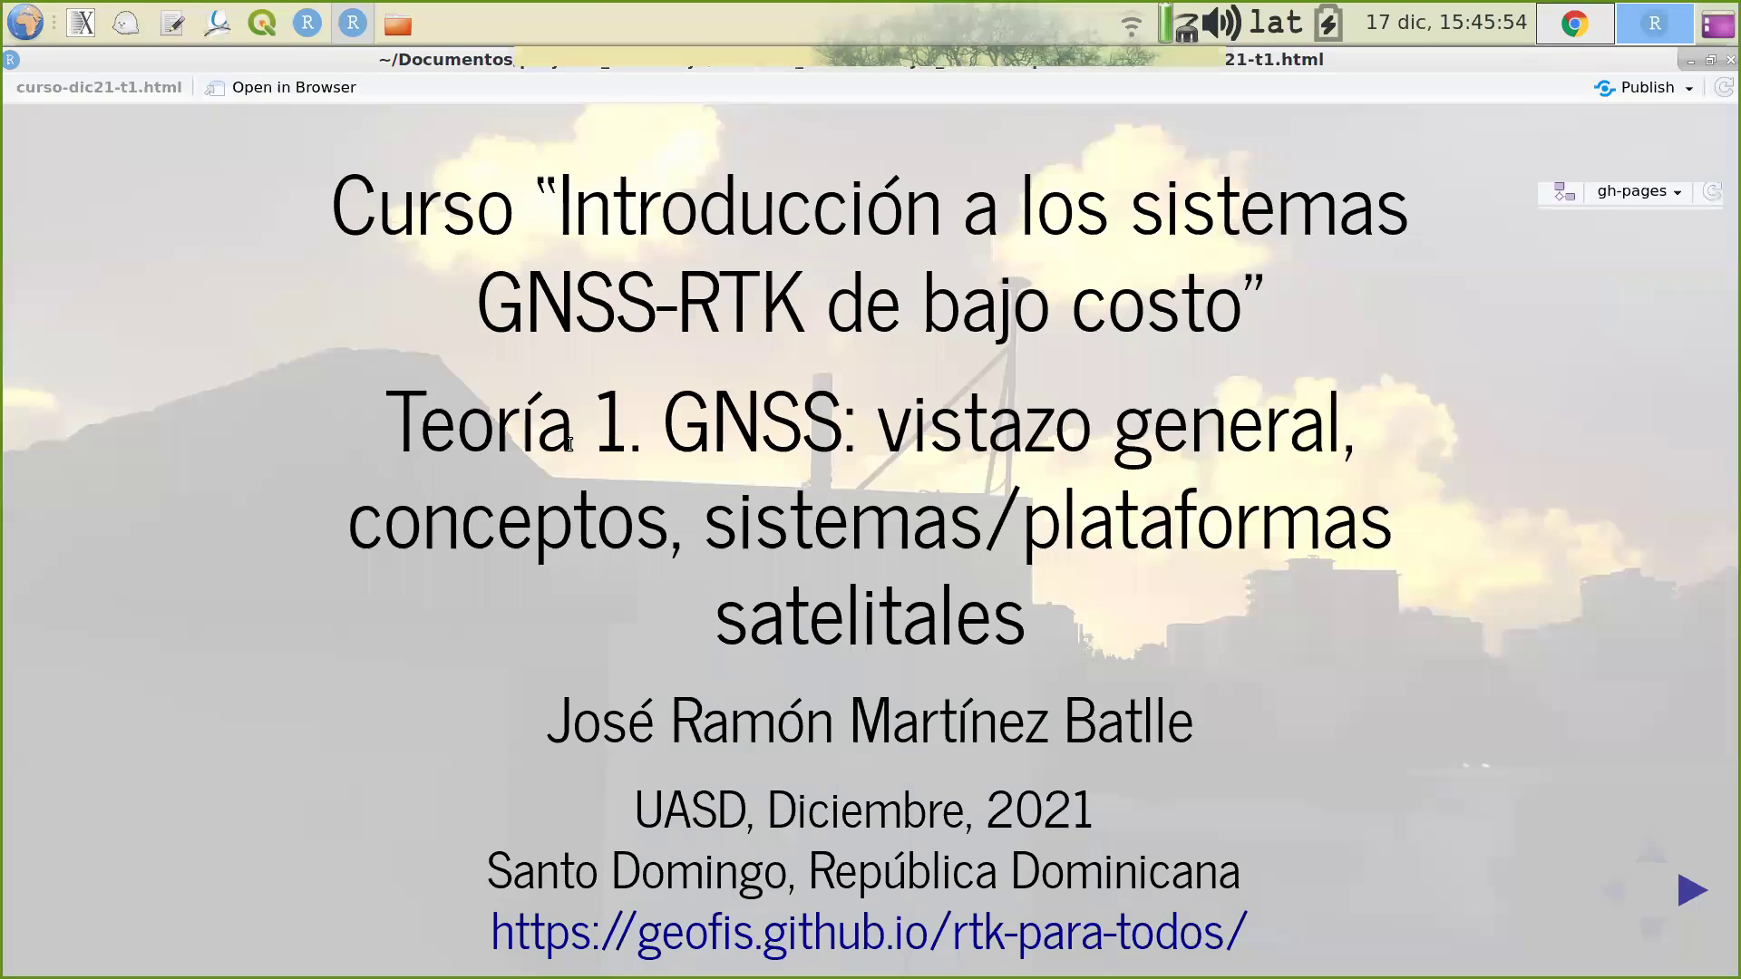
Insert '¿' before 'Y en el km 0' and save.
key("alt+Tab")
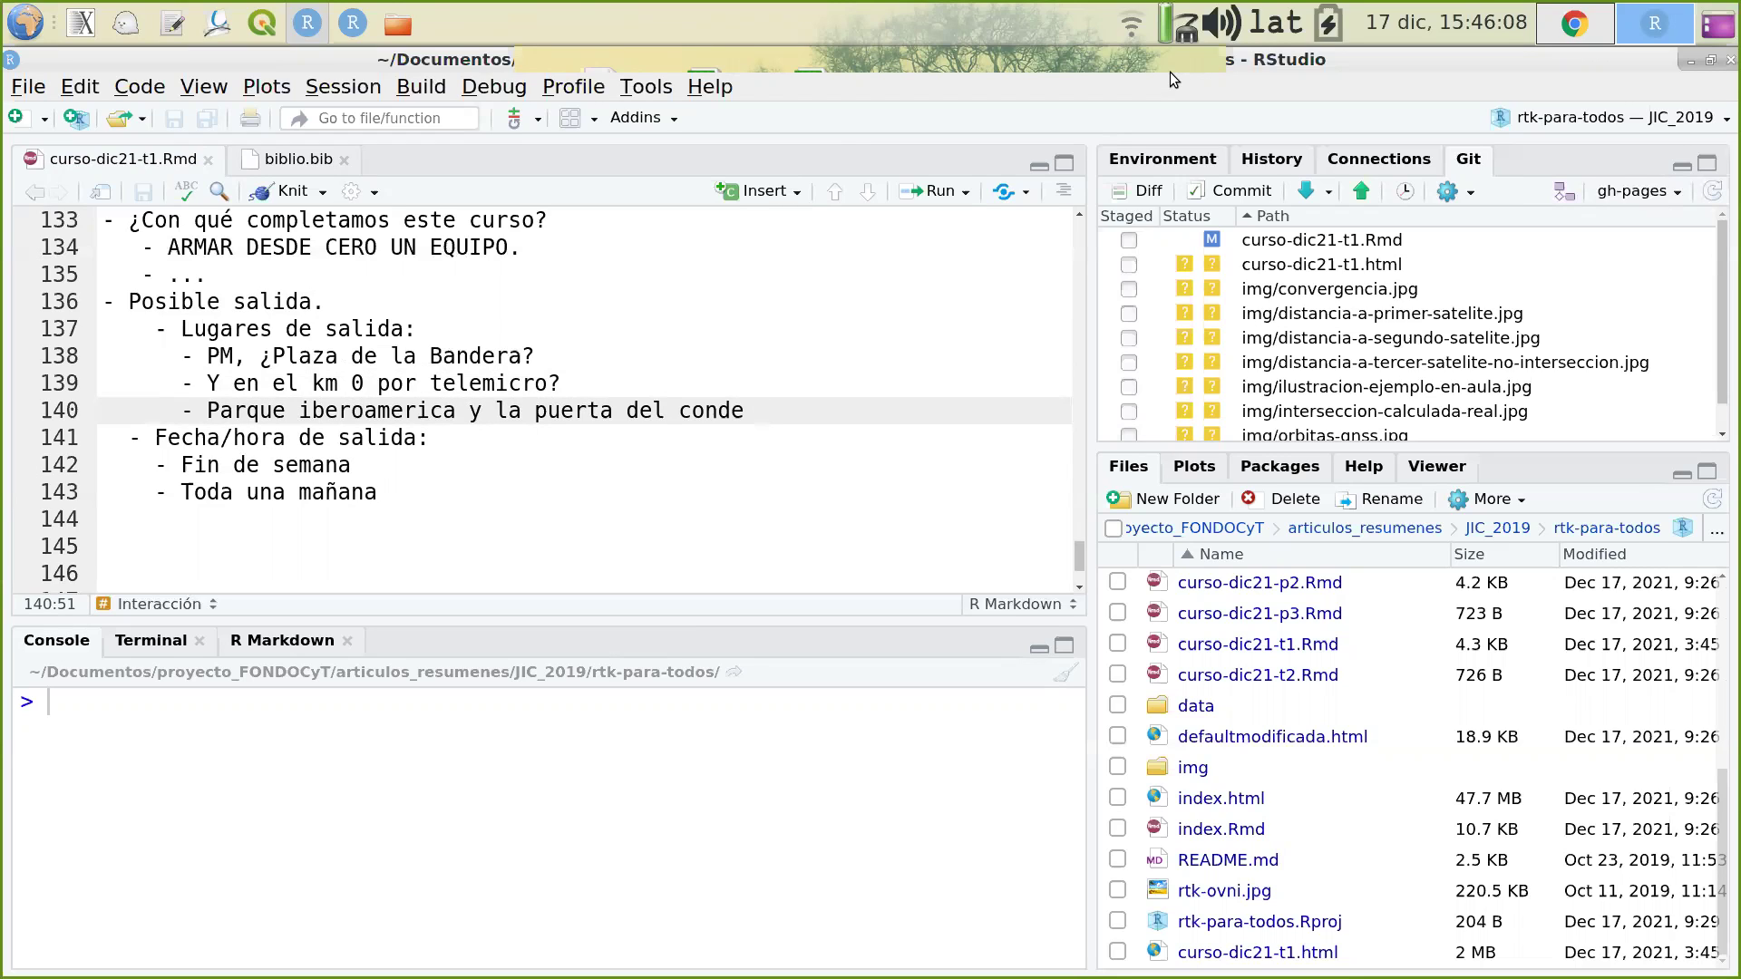
key("Up")
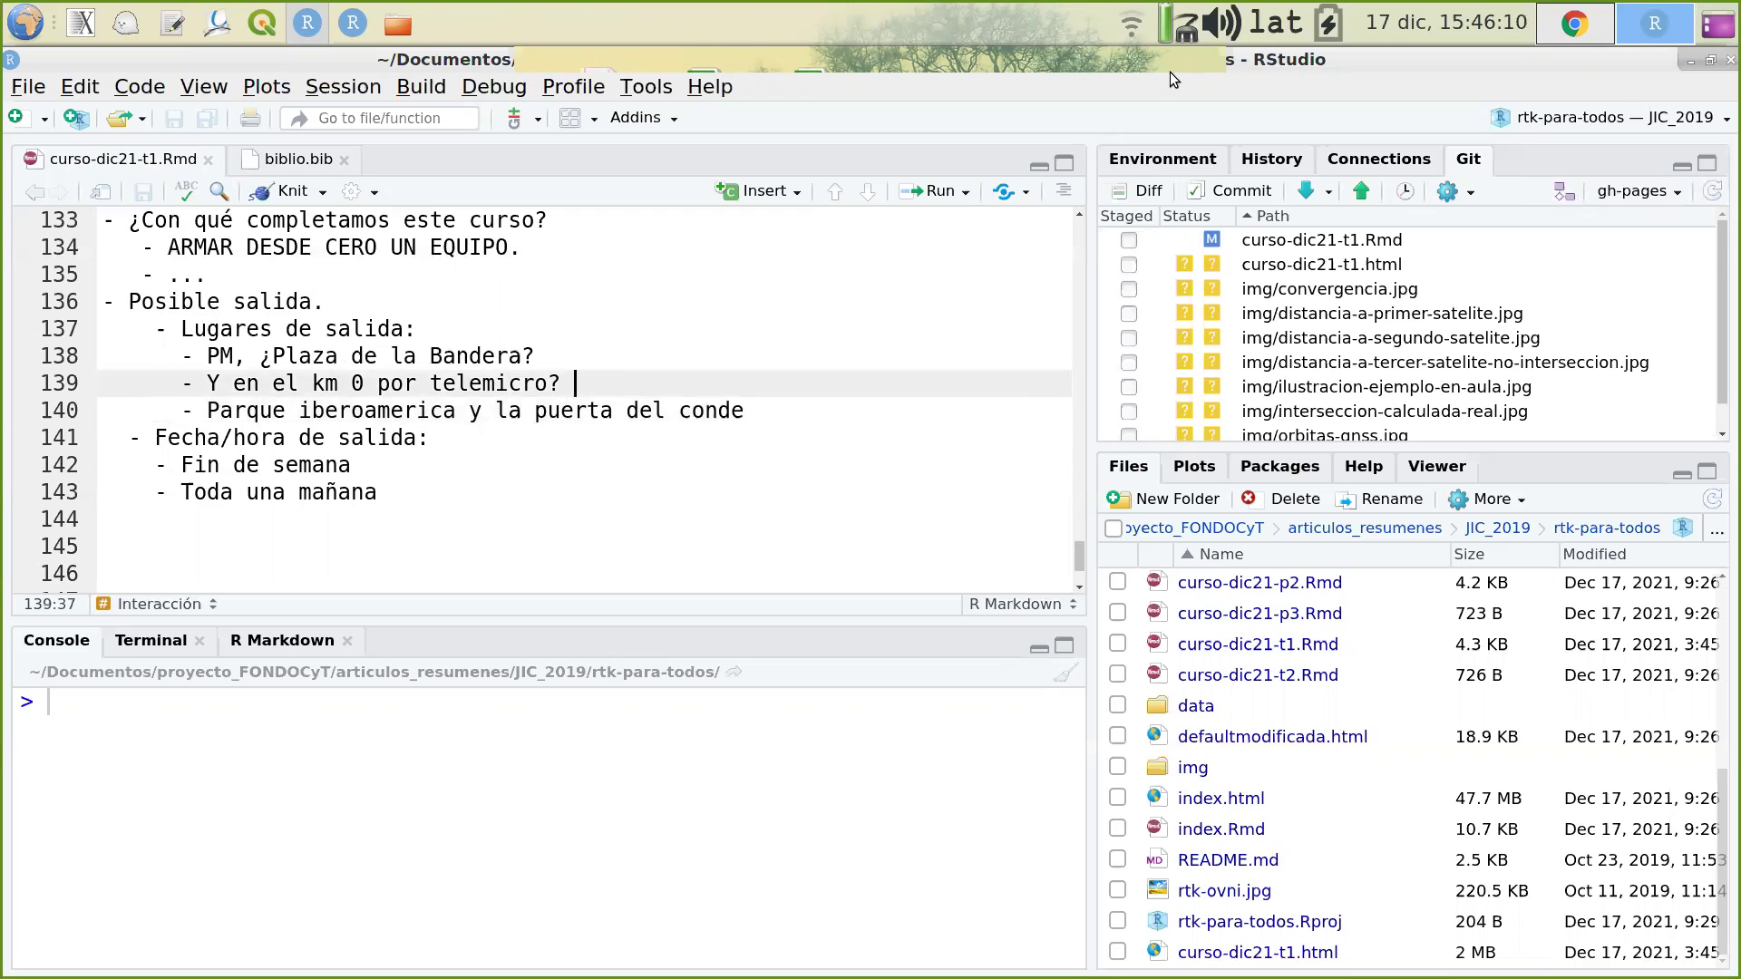
key("Home")
key("Right")
key("Right")
type("¿")
key("ctrl+s")
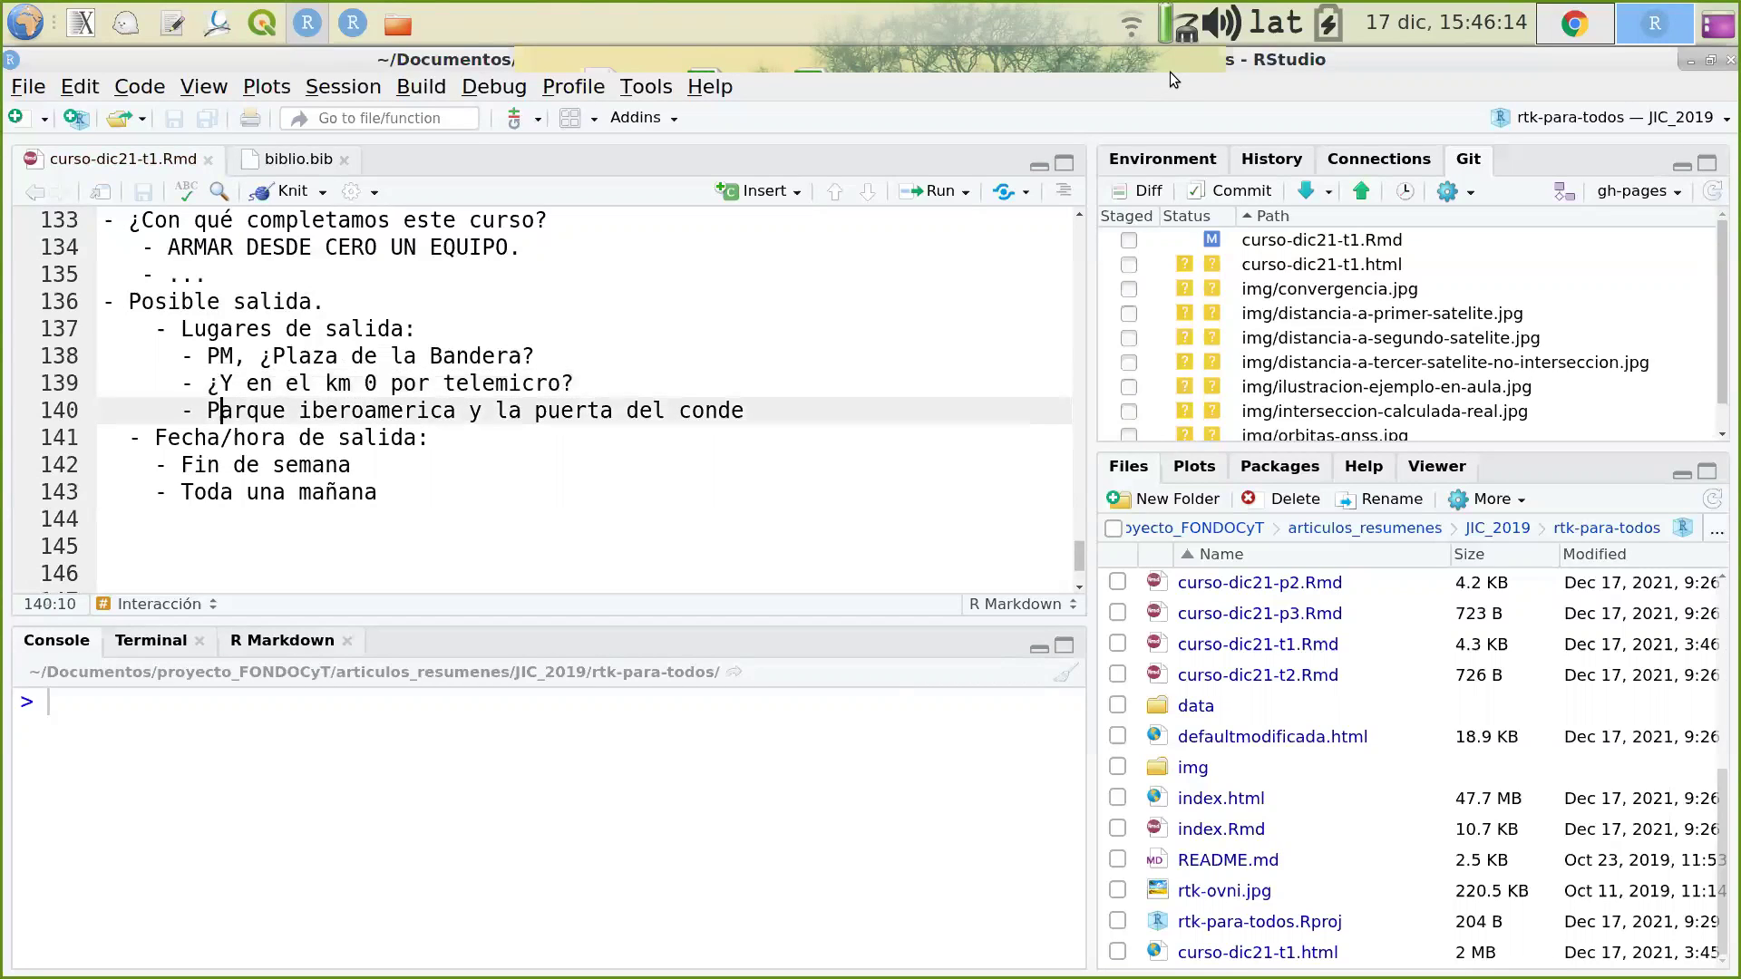
Wrap the Parque item in ¿ and ?, replacing the trailing space after conde, and save.
key("Down")
type("¿")
key("End")
key("BackSpace")
type("?")
key("ctrl+s")
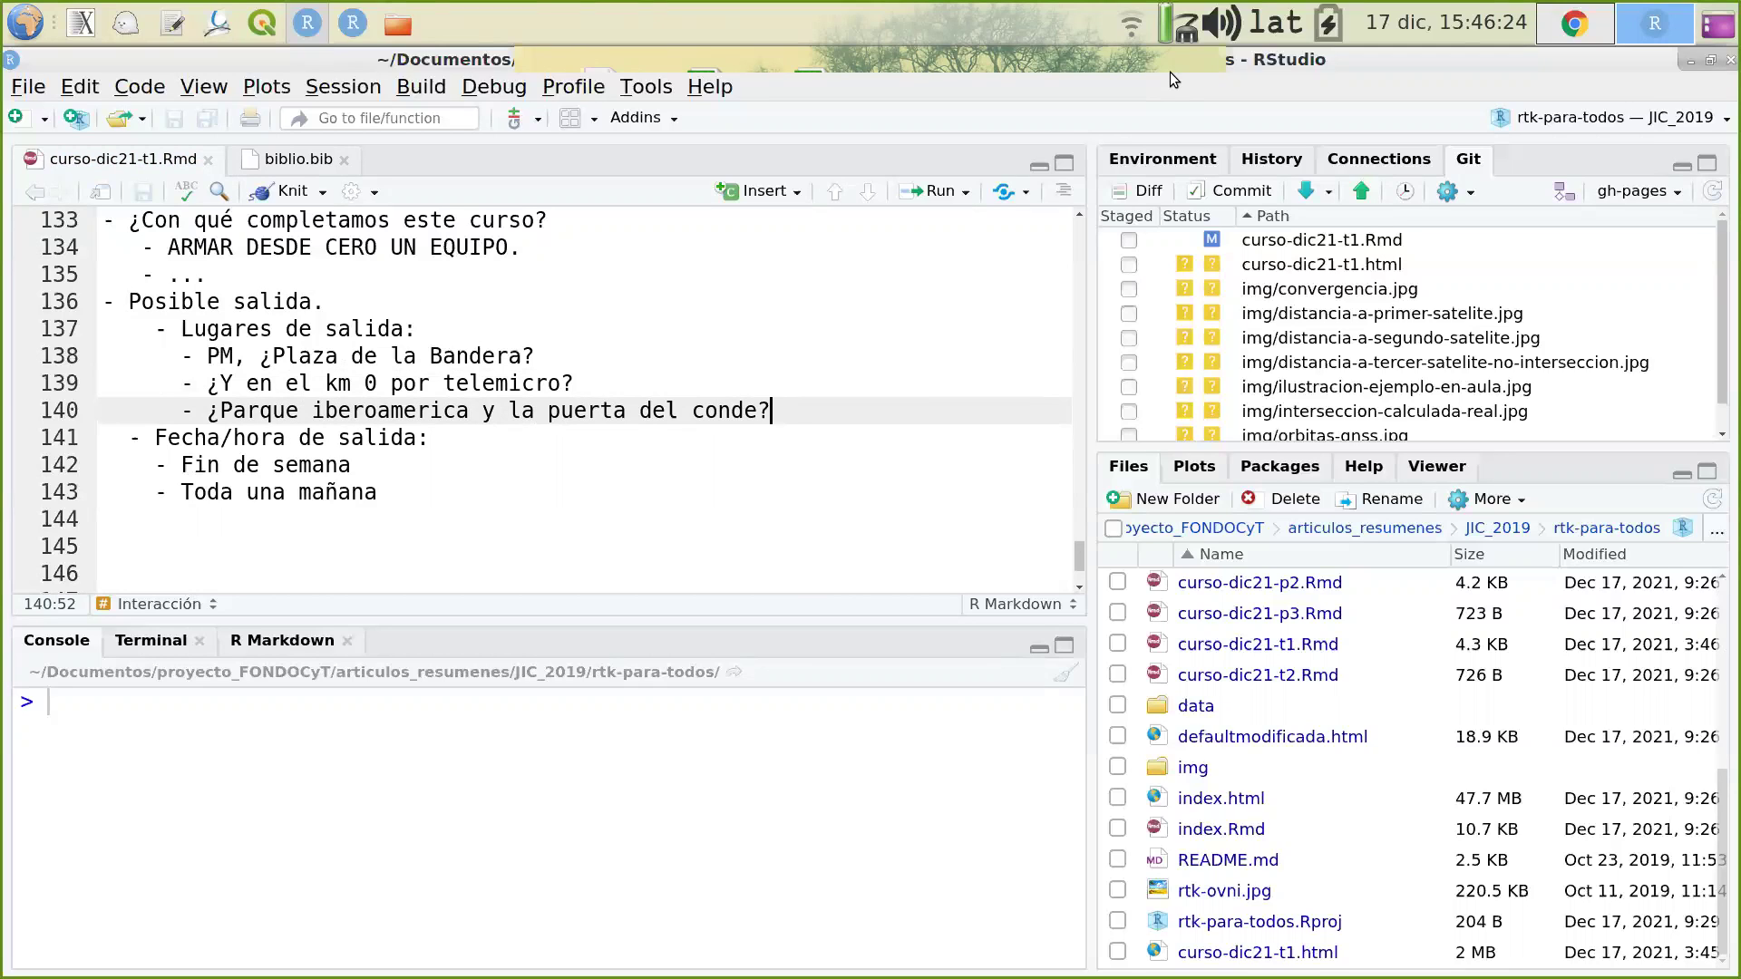
key("shift+Home")
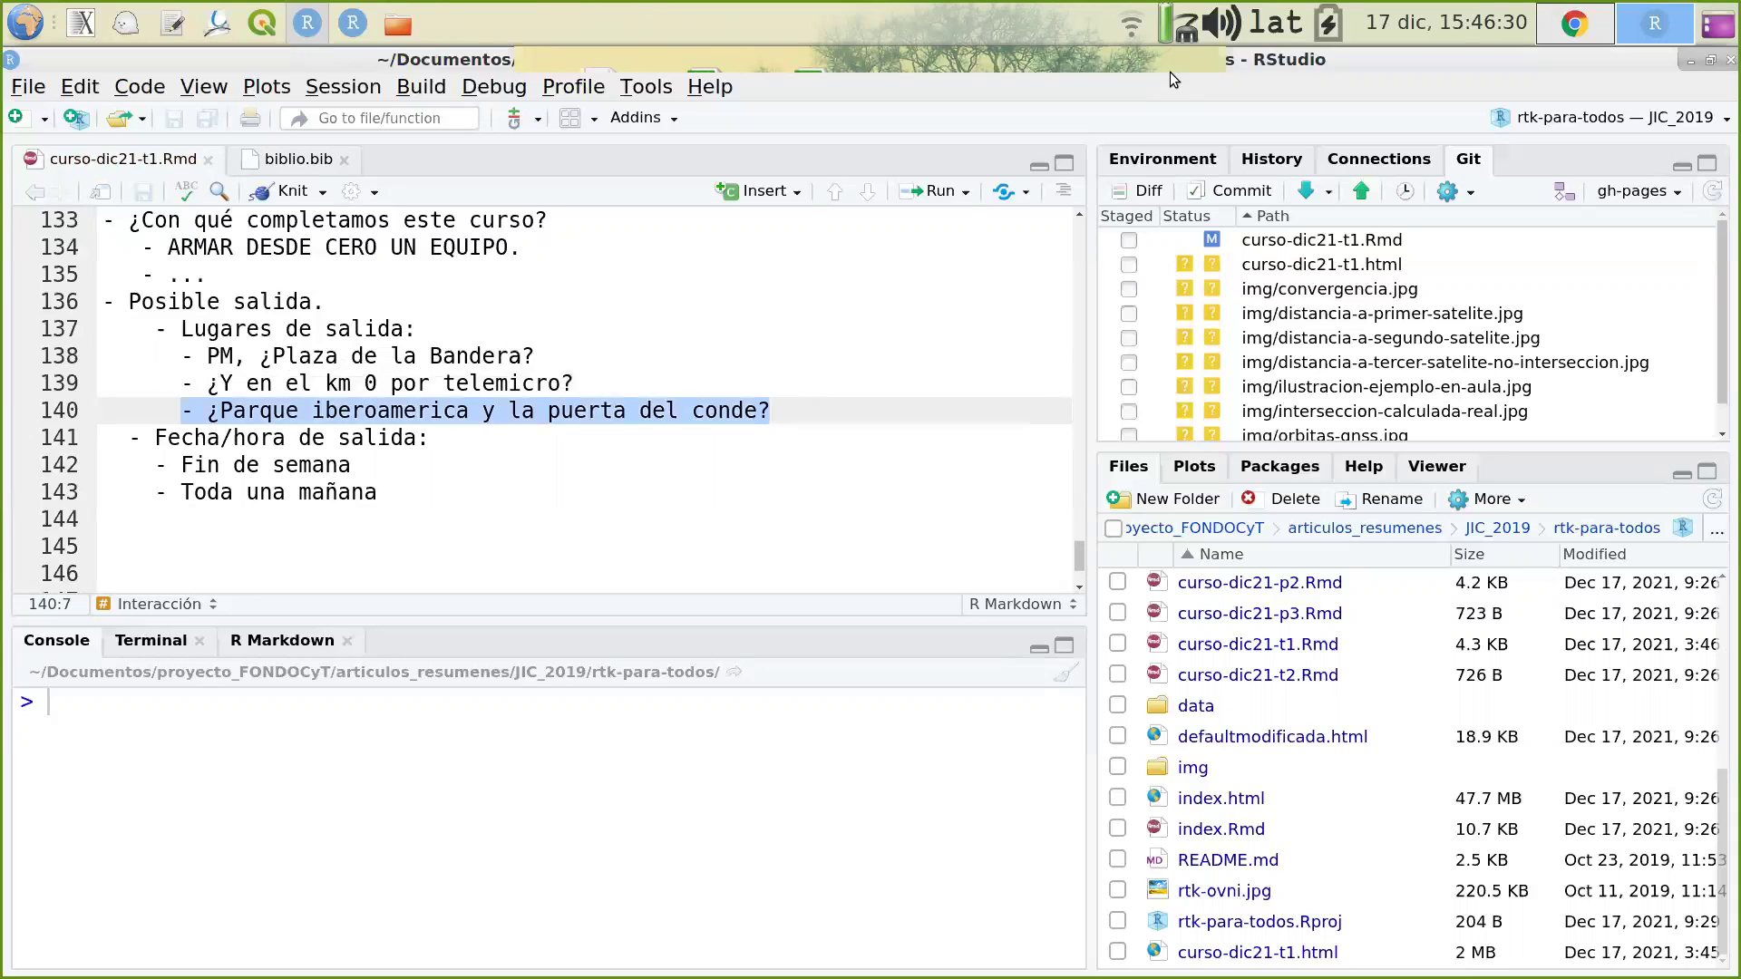
key("Up")
key("shift+End")
key("ctrl+c")
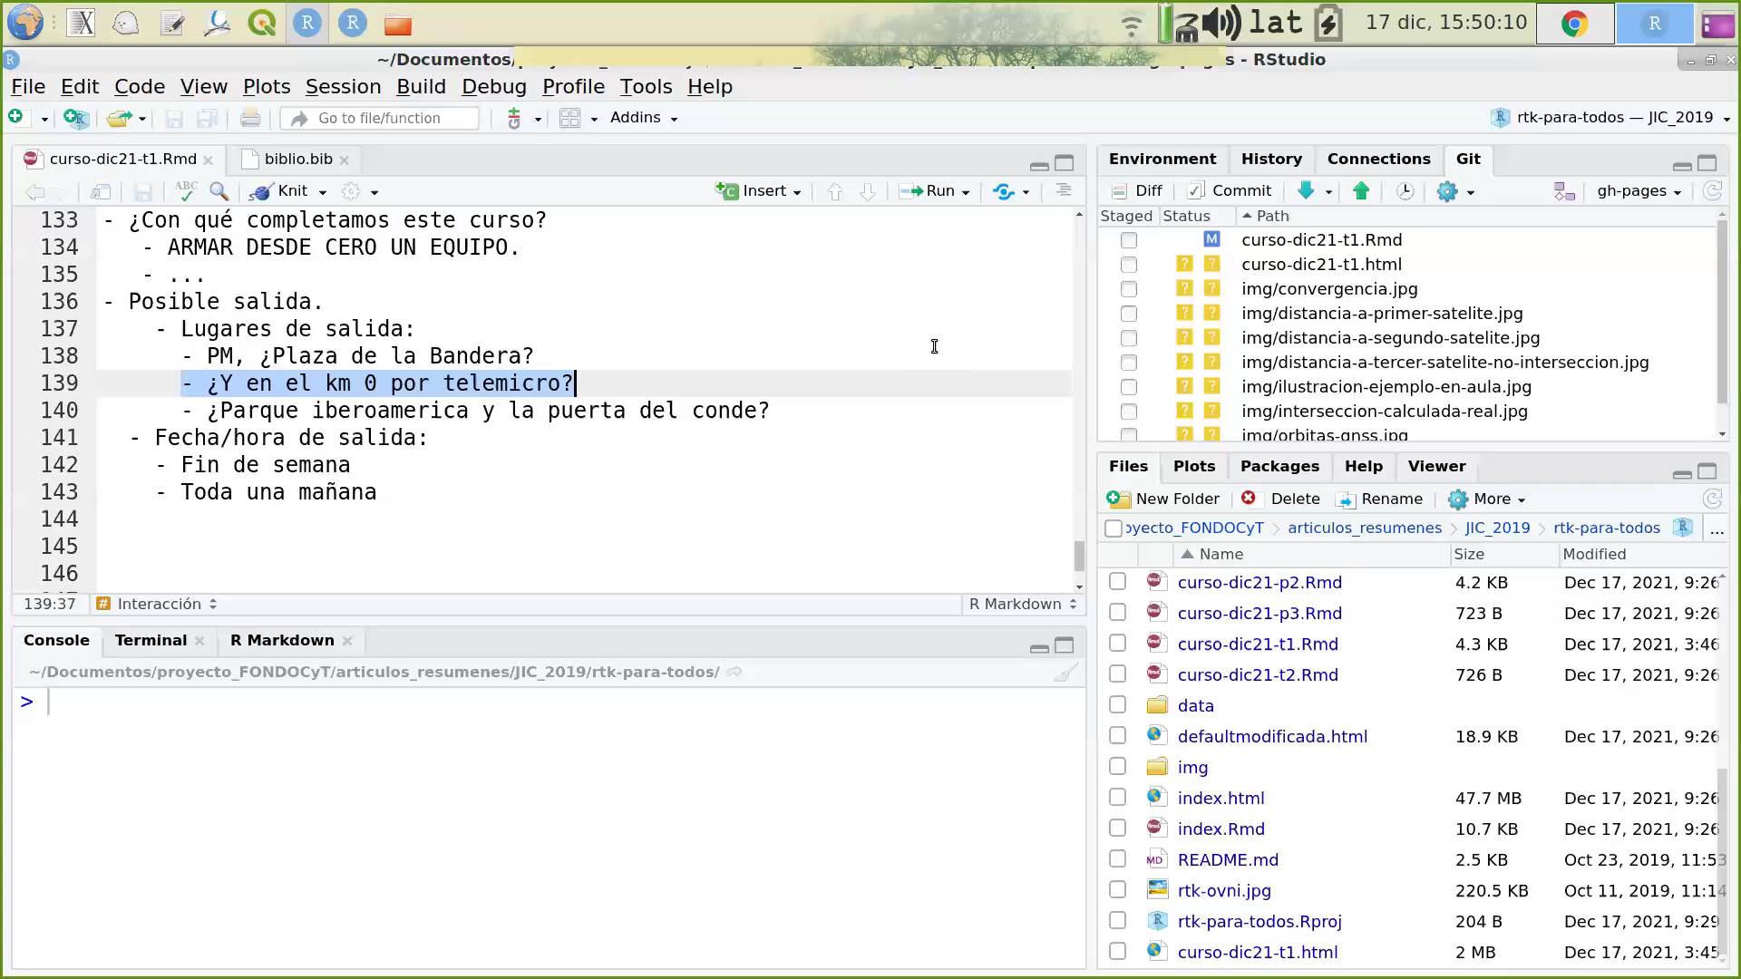
Re-insert the km 0 line one level deeper as a sub-point and save.
key("BackSpace")
key("BackSpace")
key("BackSpace")
key("BackSpace")
key("BackSpace")
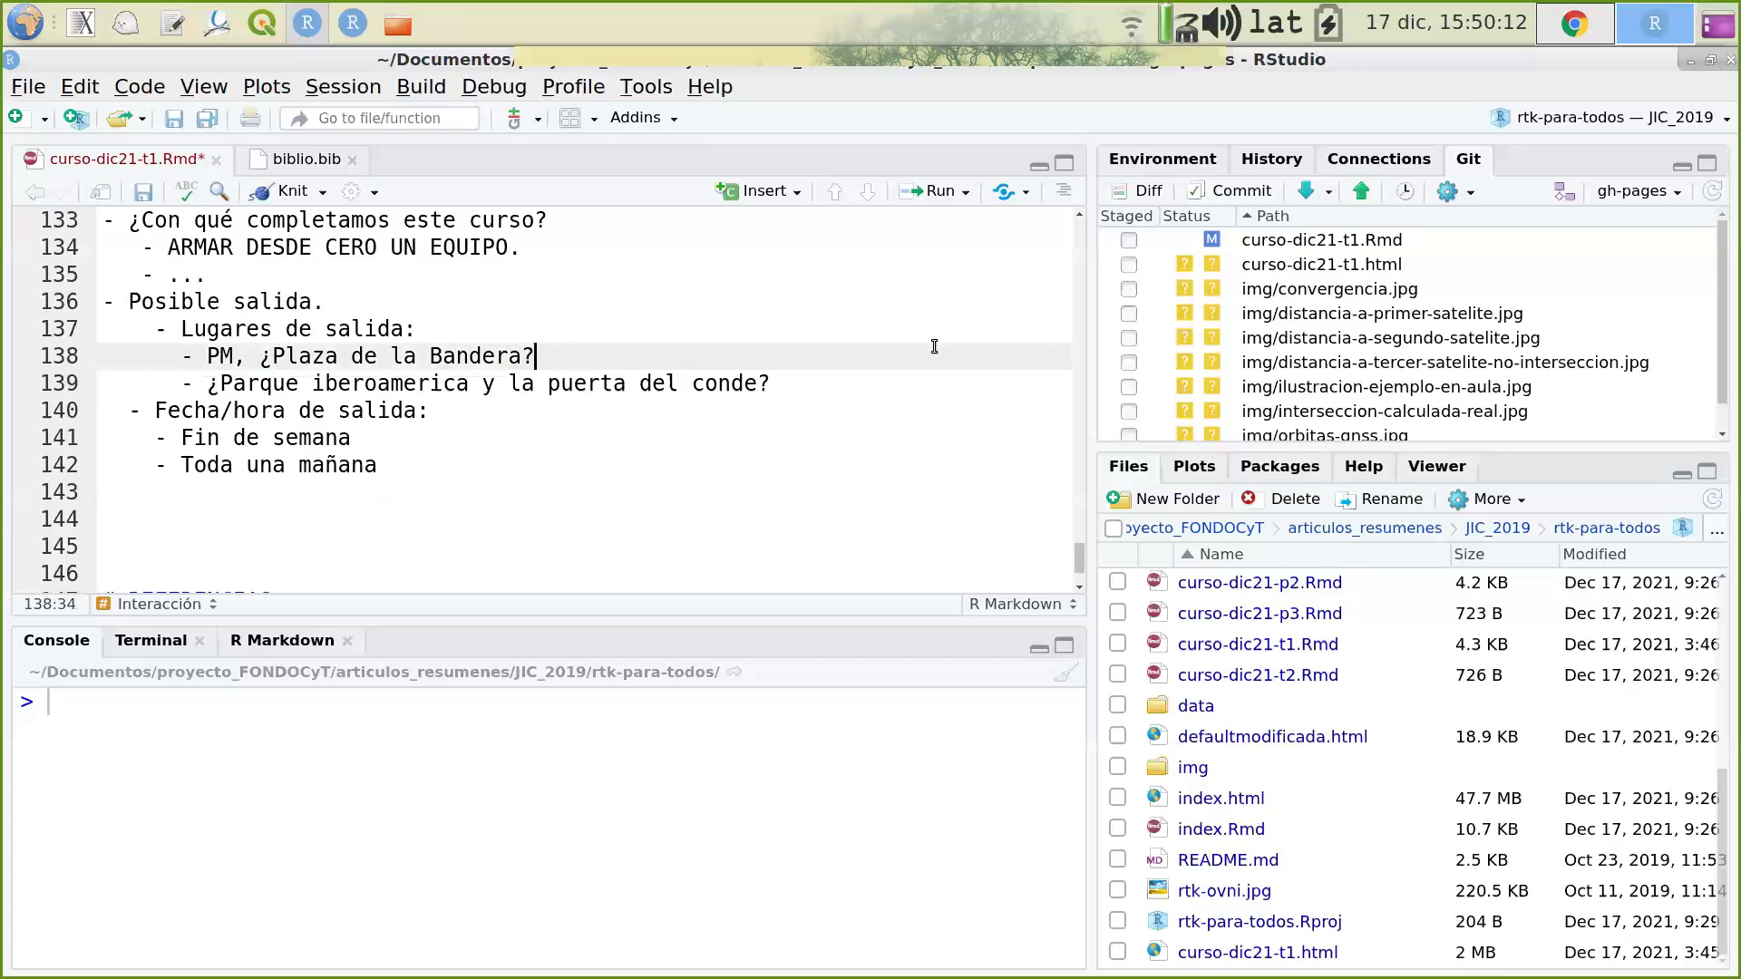
key("Up")
key("Return")
key("ctrl+v")
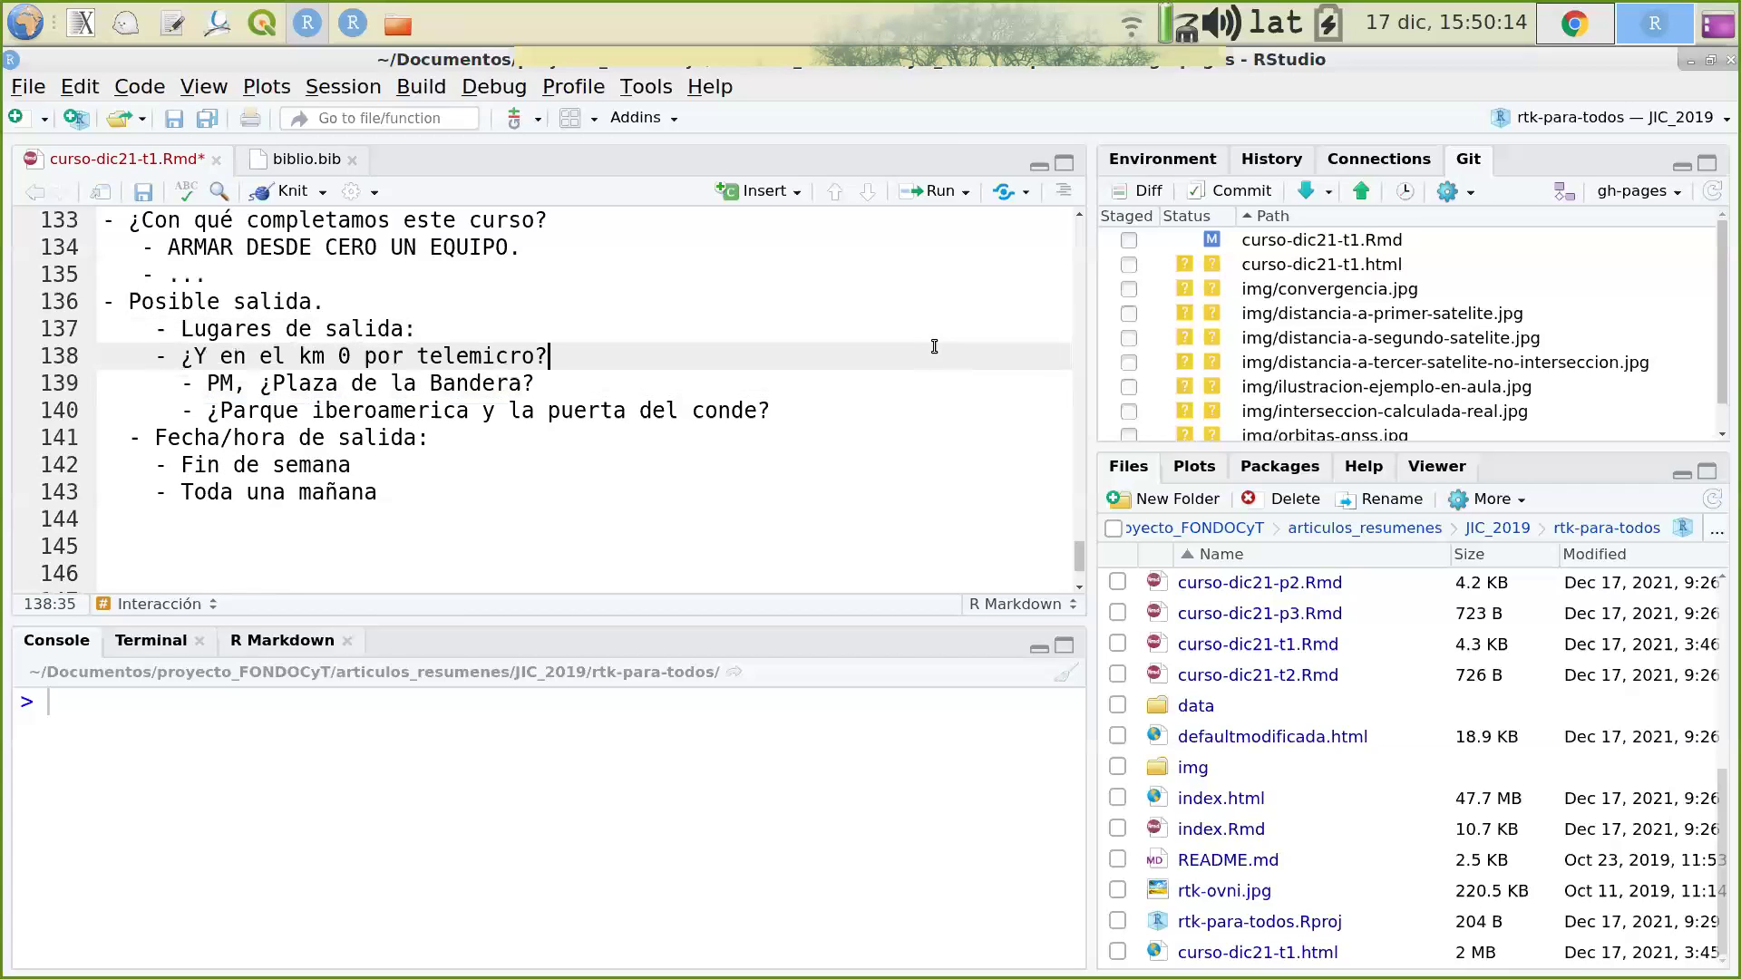
key("Home")
key("Tab")
key("ctrl+s")
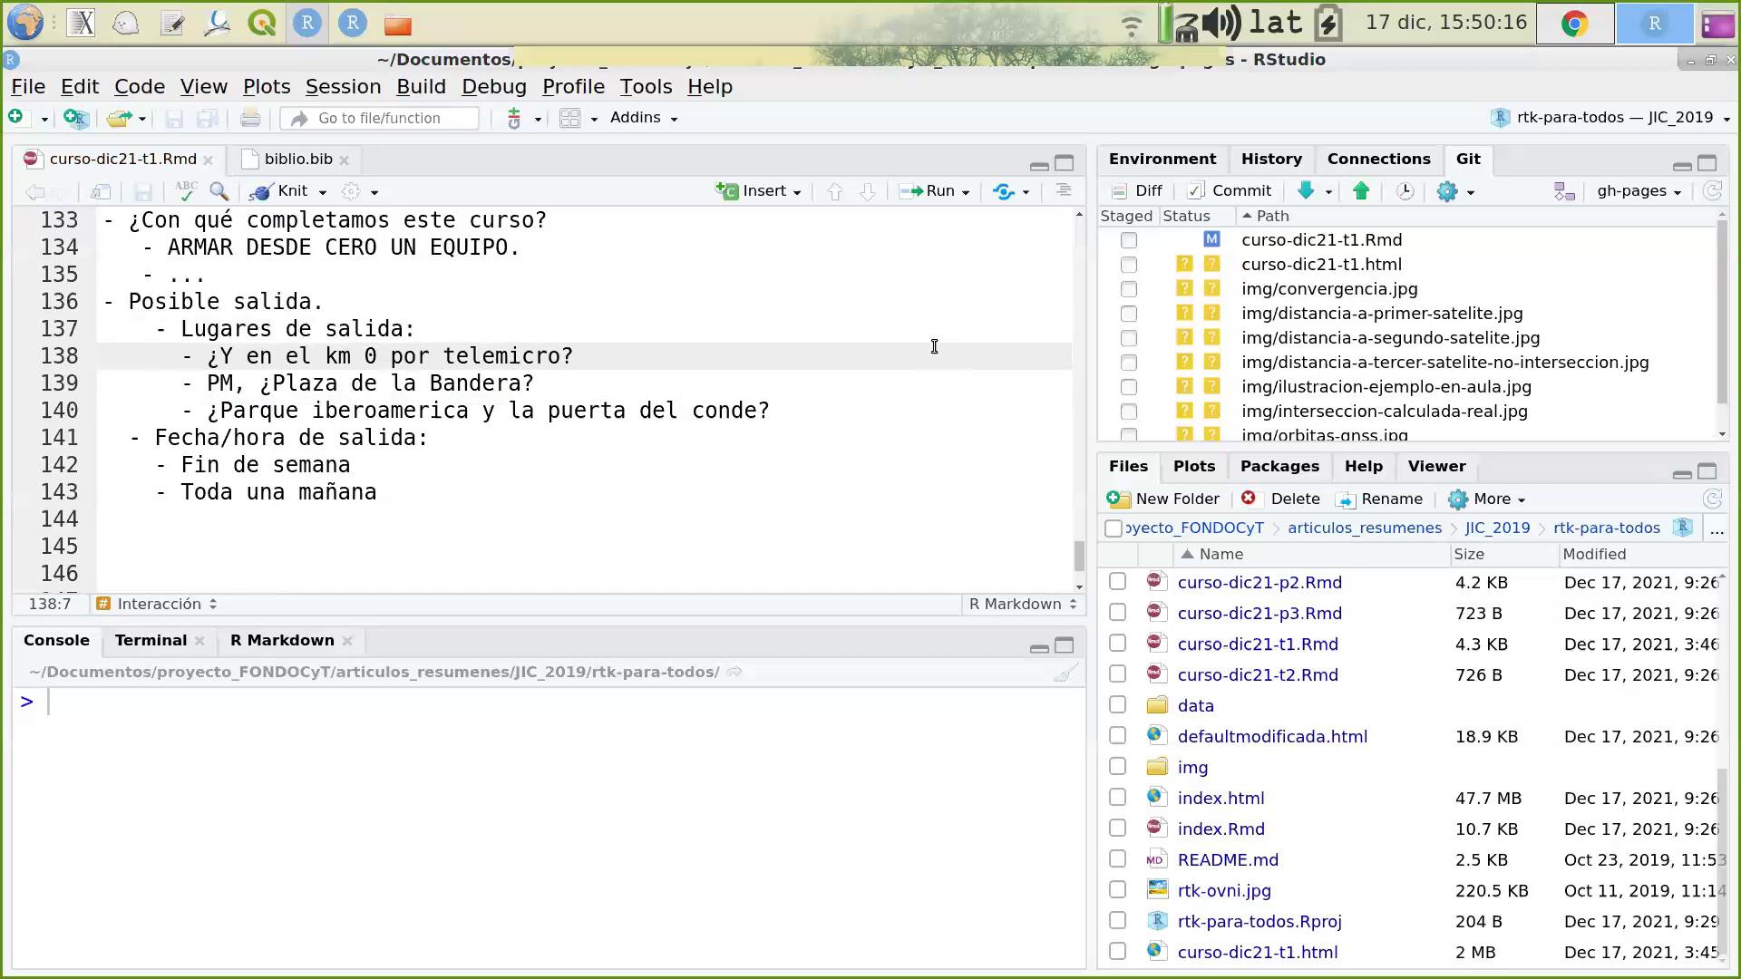
Remove the ¿ and ? marks from the km 0 line and save.
key("shift+End")
key("Right")
key("BackSpace")
key("Home")
key("Right")
key("Right")
key("Right")
key("BackSpace")
key("ctrl+s")
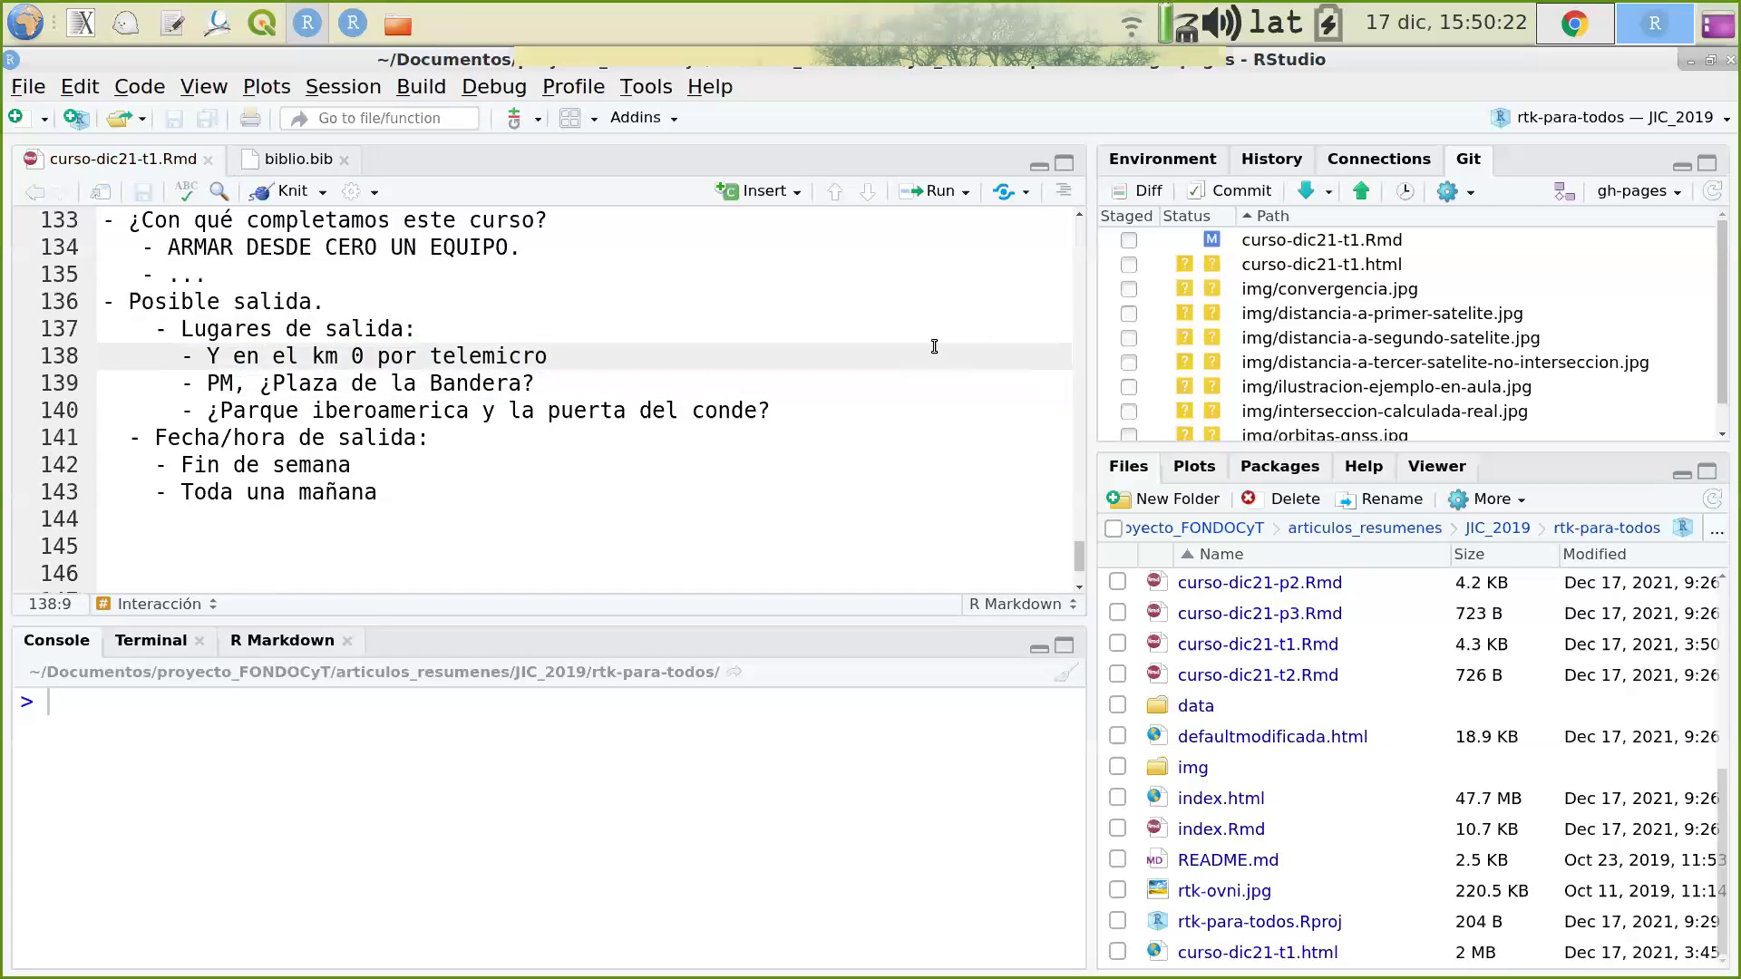
Move ' y la puerta del conde' from the Parque line to the end of the km 0 line.
key("Down")
key("Down")
key("End")
key("Left")
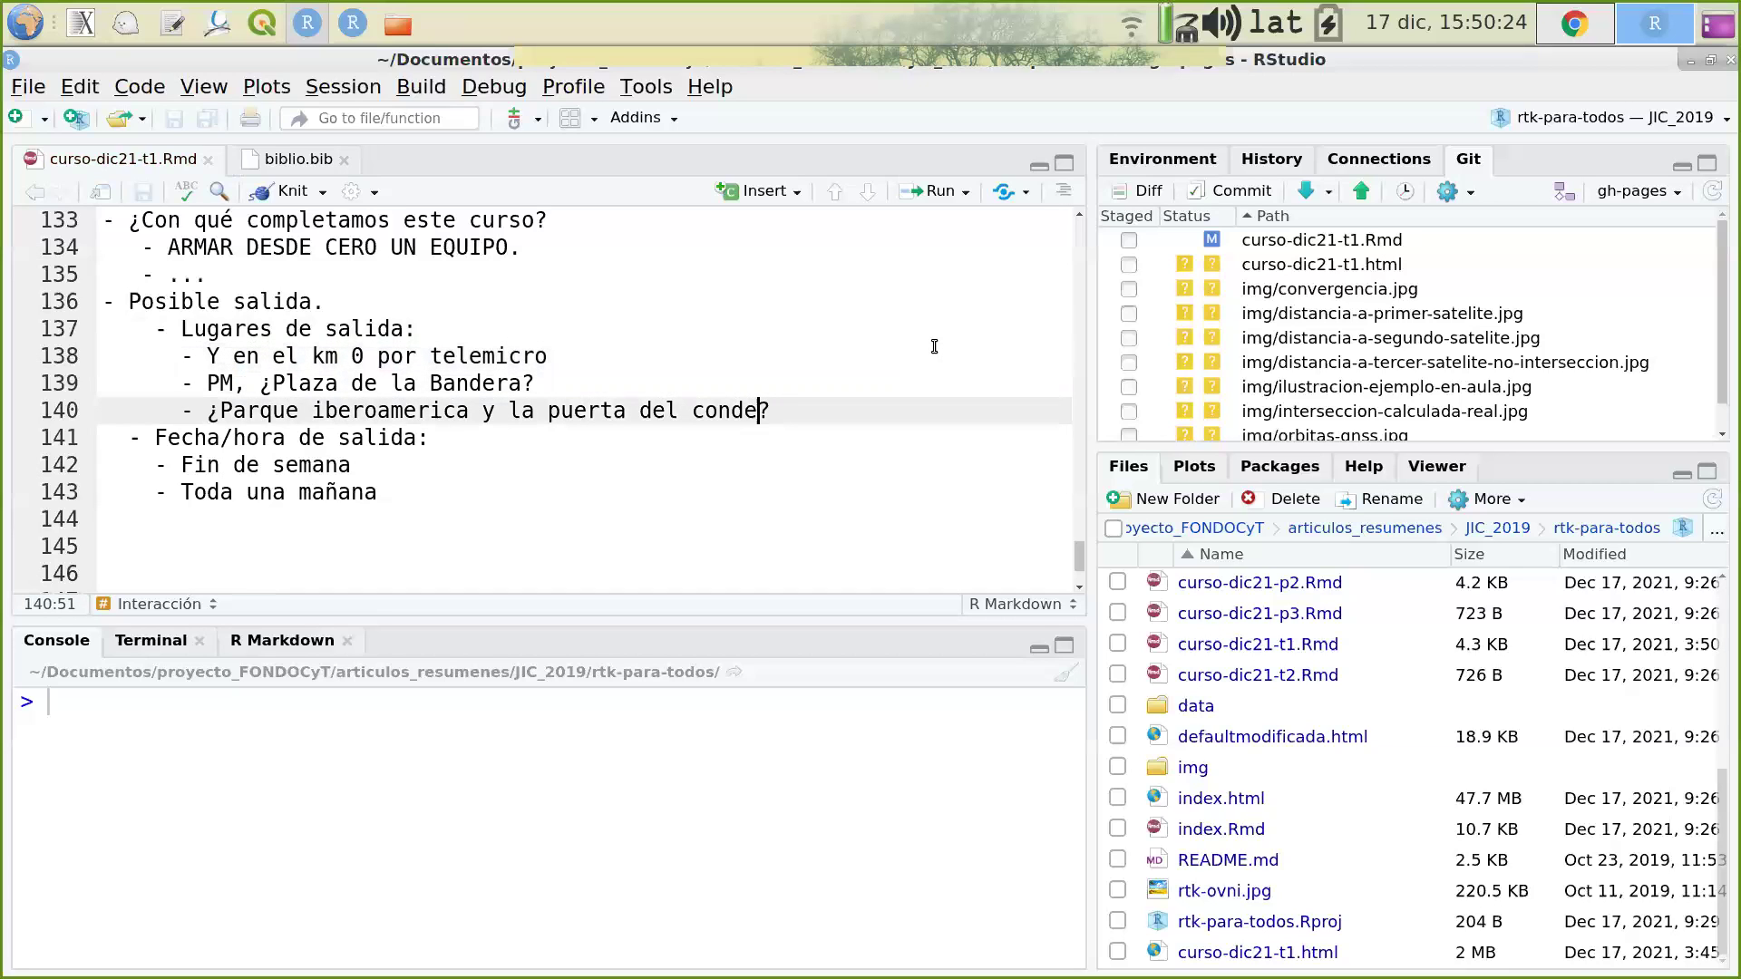
key("shift+Left")
key("shift+Left")
key("shift+Left")
key("shift+Left")
key("shift+Left")
key("shift+Left")
key("shift+Left")
key("shift+Left")
key("shift+Left")
key("shift+Left")
key("shift+Left")
key("shift+Left")
key("shift+Left")
key("shift+Left")
key("shift+Left")
key("shift+Left")
key("shift+Left")
key("shift+Left")
key("shift+Left")
key("shift+Left")
key("shift+Left")
key("shift+Left")
key("BackSpace")
key("Up")
key("Up")
key("End")
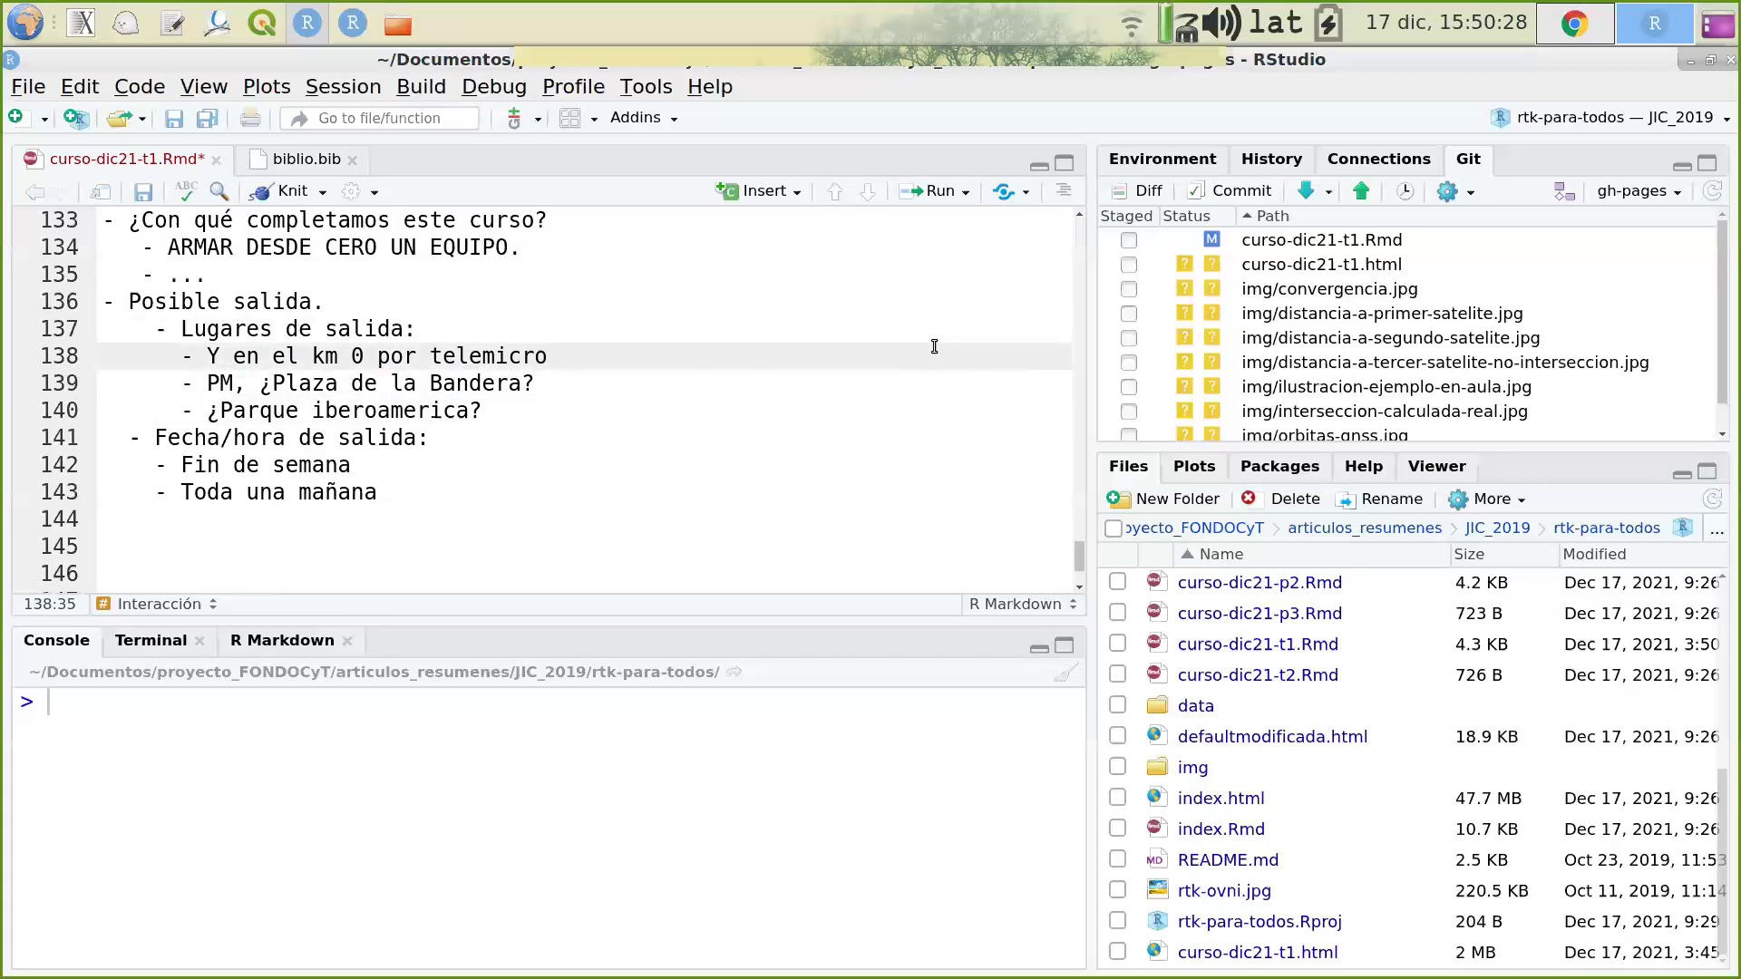
type("y la puerta del conde")
key("ctrl+s")
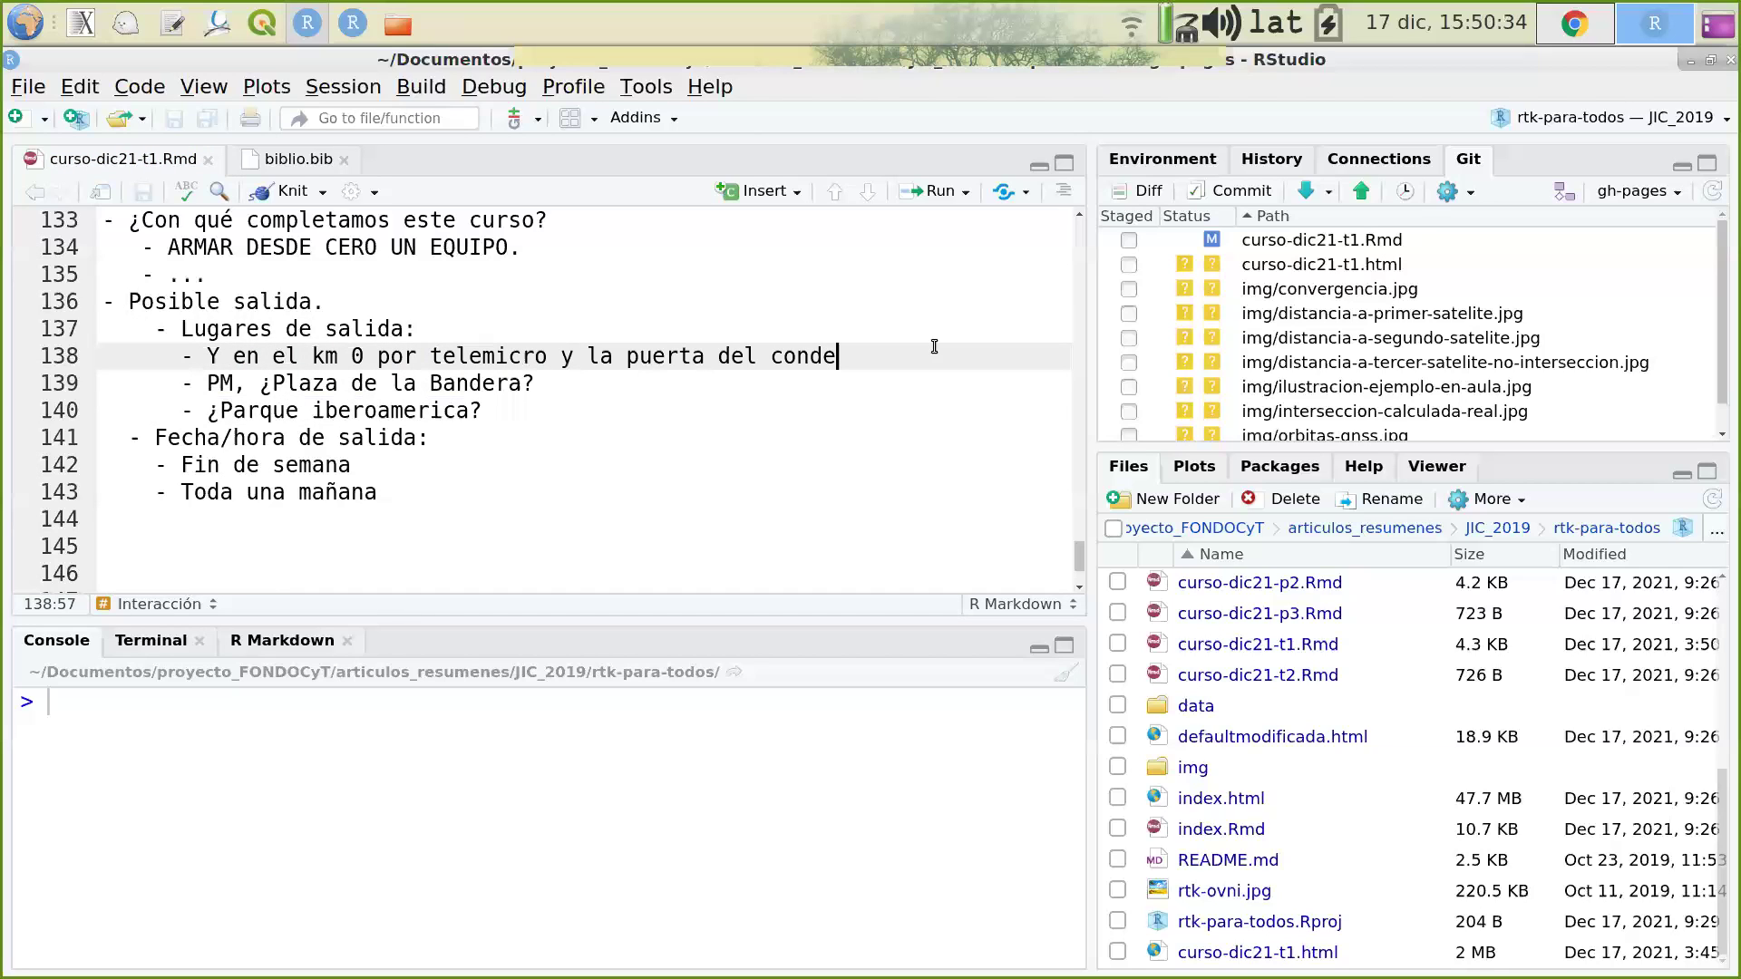
Capitalise 'Puerta' and 'Conde' in the km 0 line and save.
key("Left")
key("Left")
key("Left")
key("Left")
key("Left")
key("Left")
key("Delete")
key("Delete")
type("C")
key("Left")
key("Left")
key("Left")
key("Left")
key("Left")
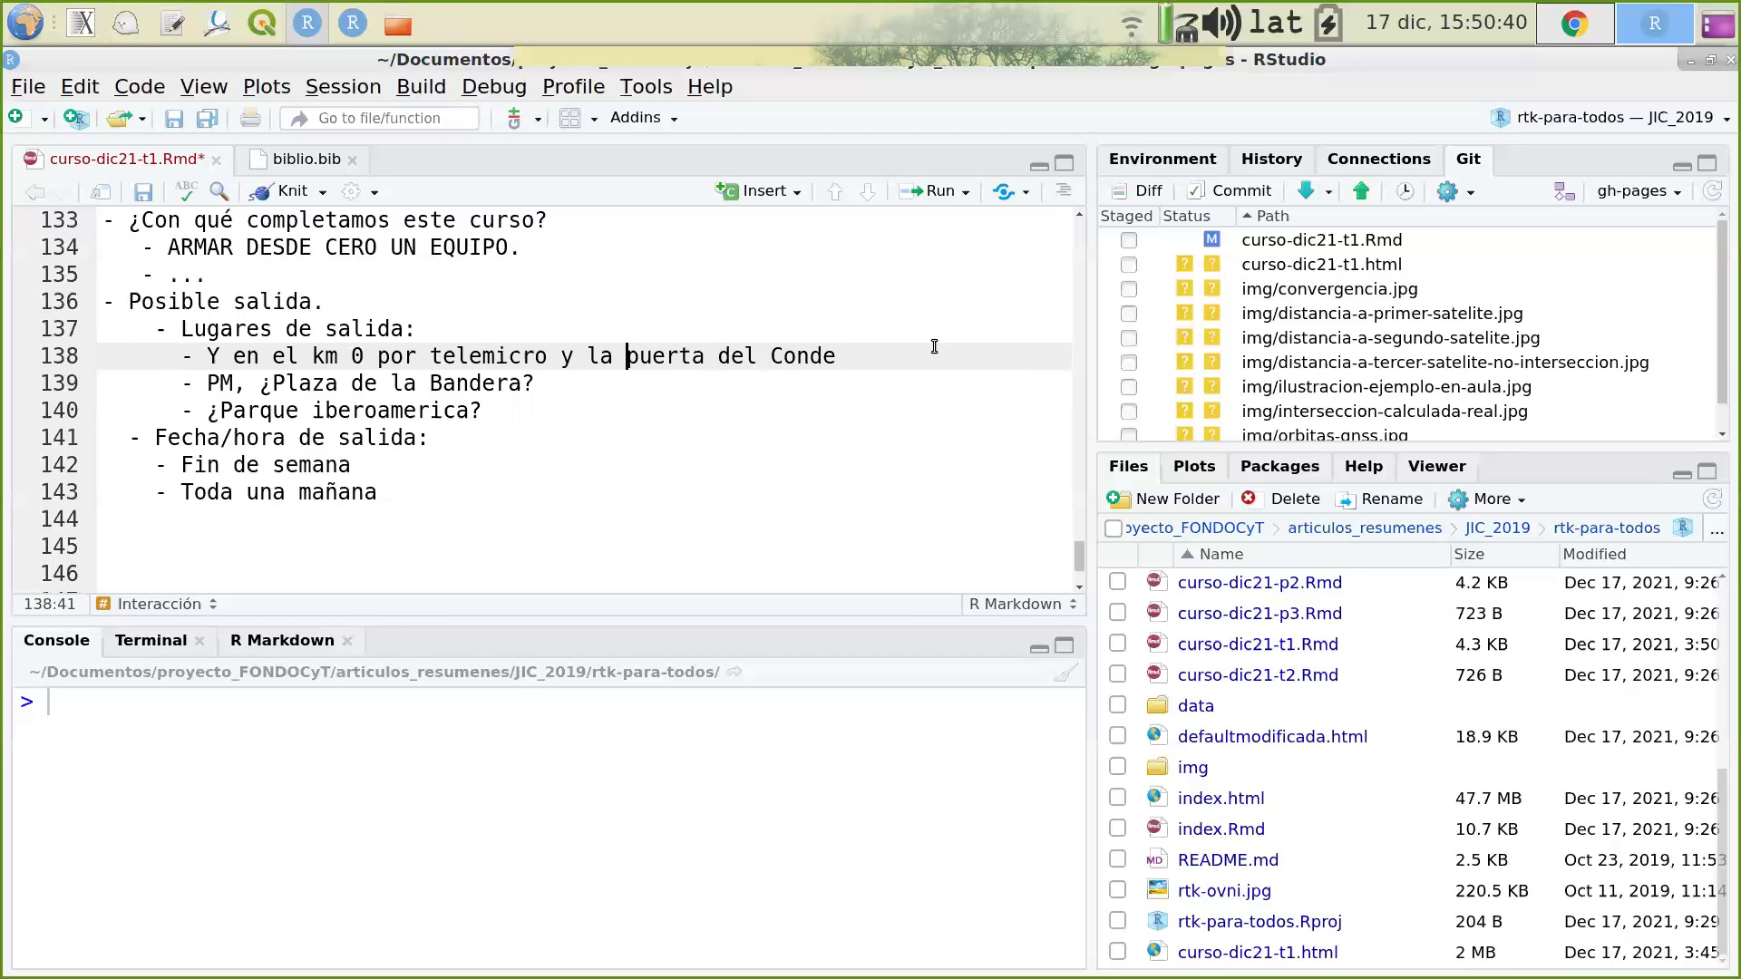
key("Delete")
type("P")
key("ctrl+s")
key("Home")
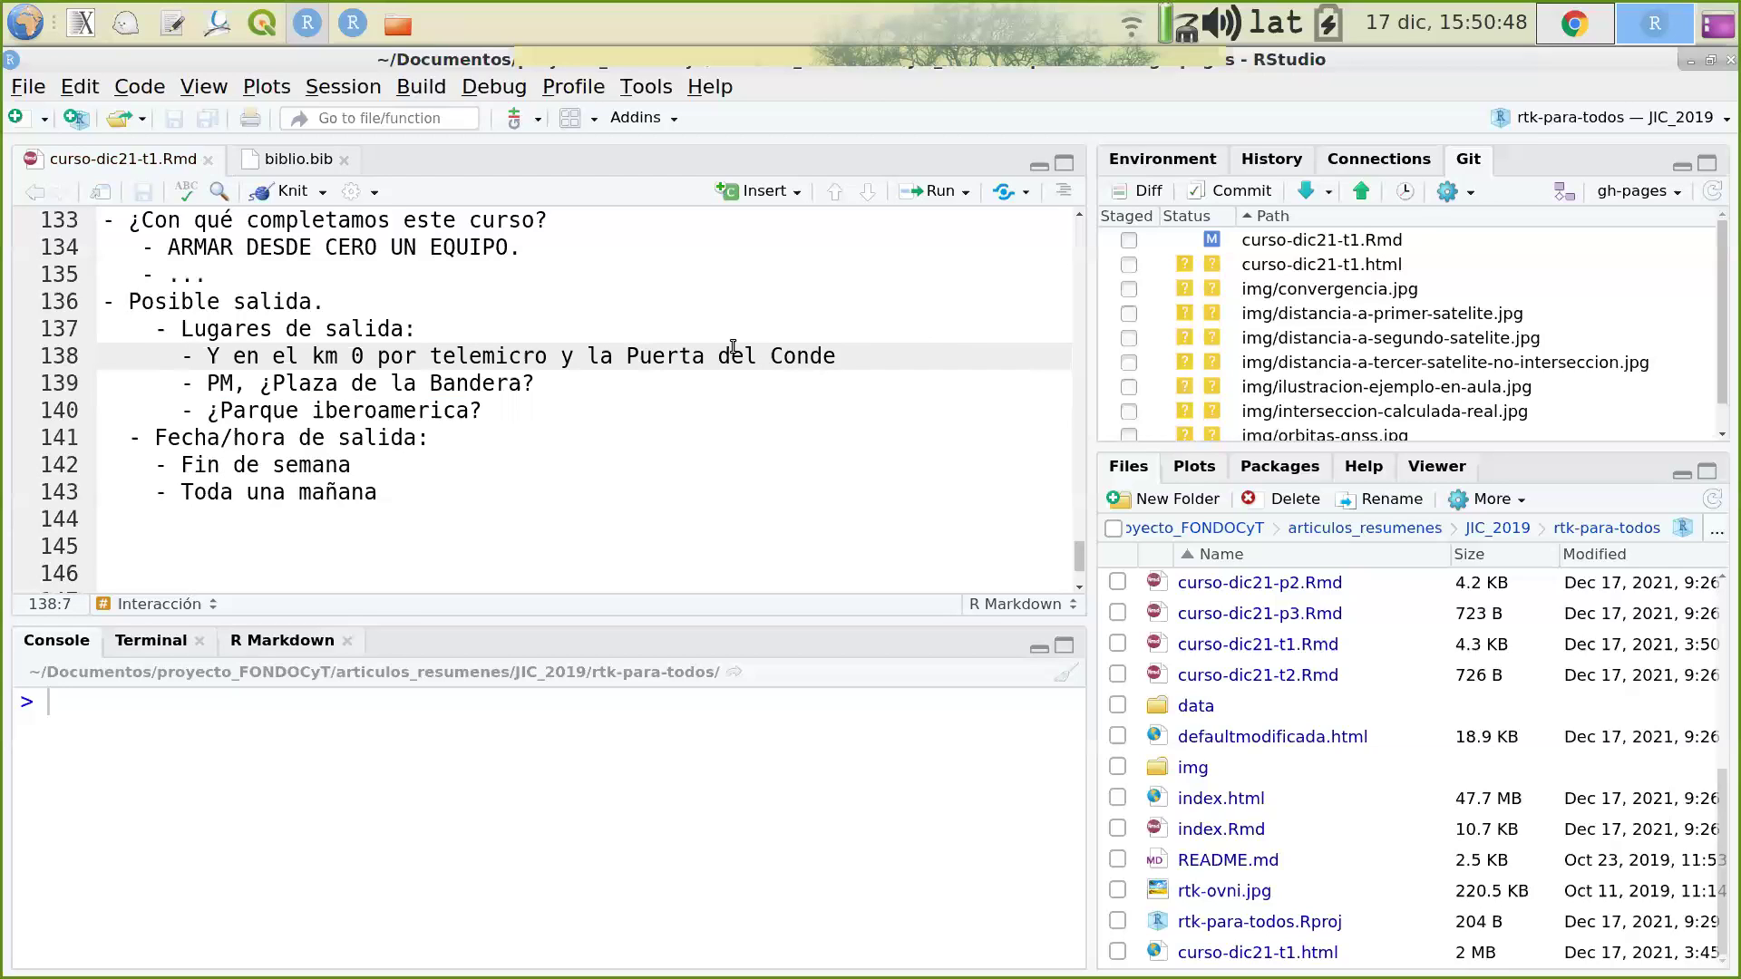
Change 'telemicro' to 'Telemicro' on the km 0 line, removing a stray extra 'm'.
key("ctrl+Right")
key("ctrl+Right")
key("Right")
key("Right")
key("Right")
key("Right")
key("Right")
key("Right")
key("Right")
key("Right")
key("Right")
key("Right")
key("Right")
key("Right")
key("Right")
key("Right")
key("BackSpace")
type("T")
key("Left")
key("Left")
key("Left")
key("Left")
key("Left")
key("Left")
key("Left")
key("Left")
key("Left")
type("m")
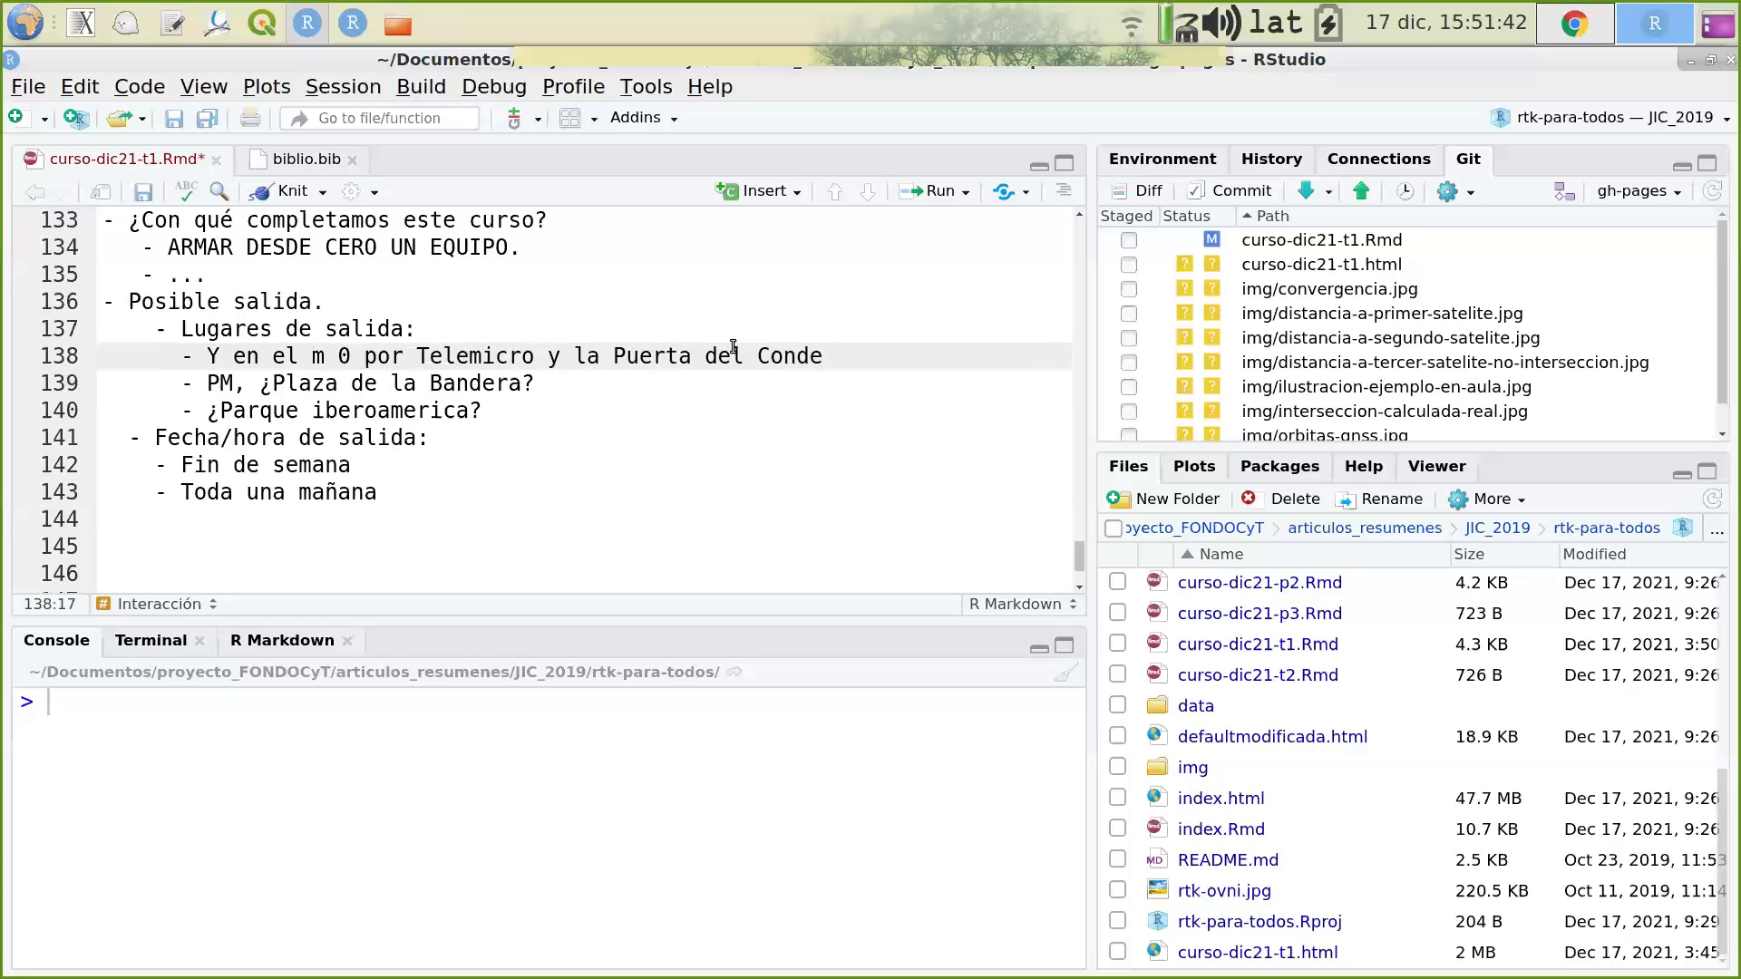
key("Right")
key("BackSpace")
key("Right")
key("Right")
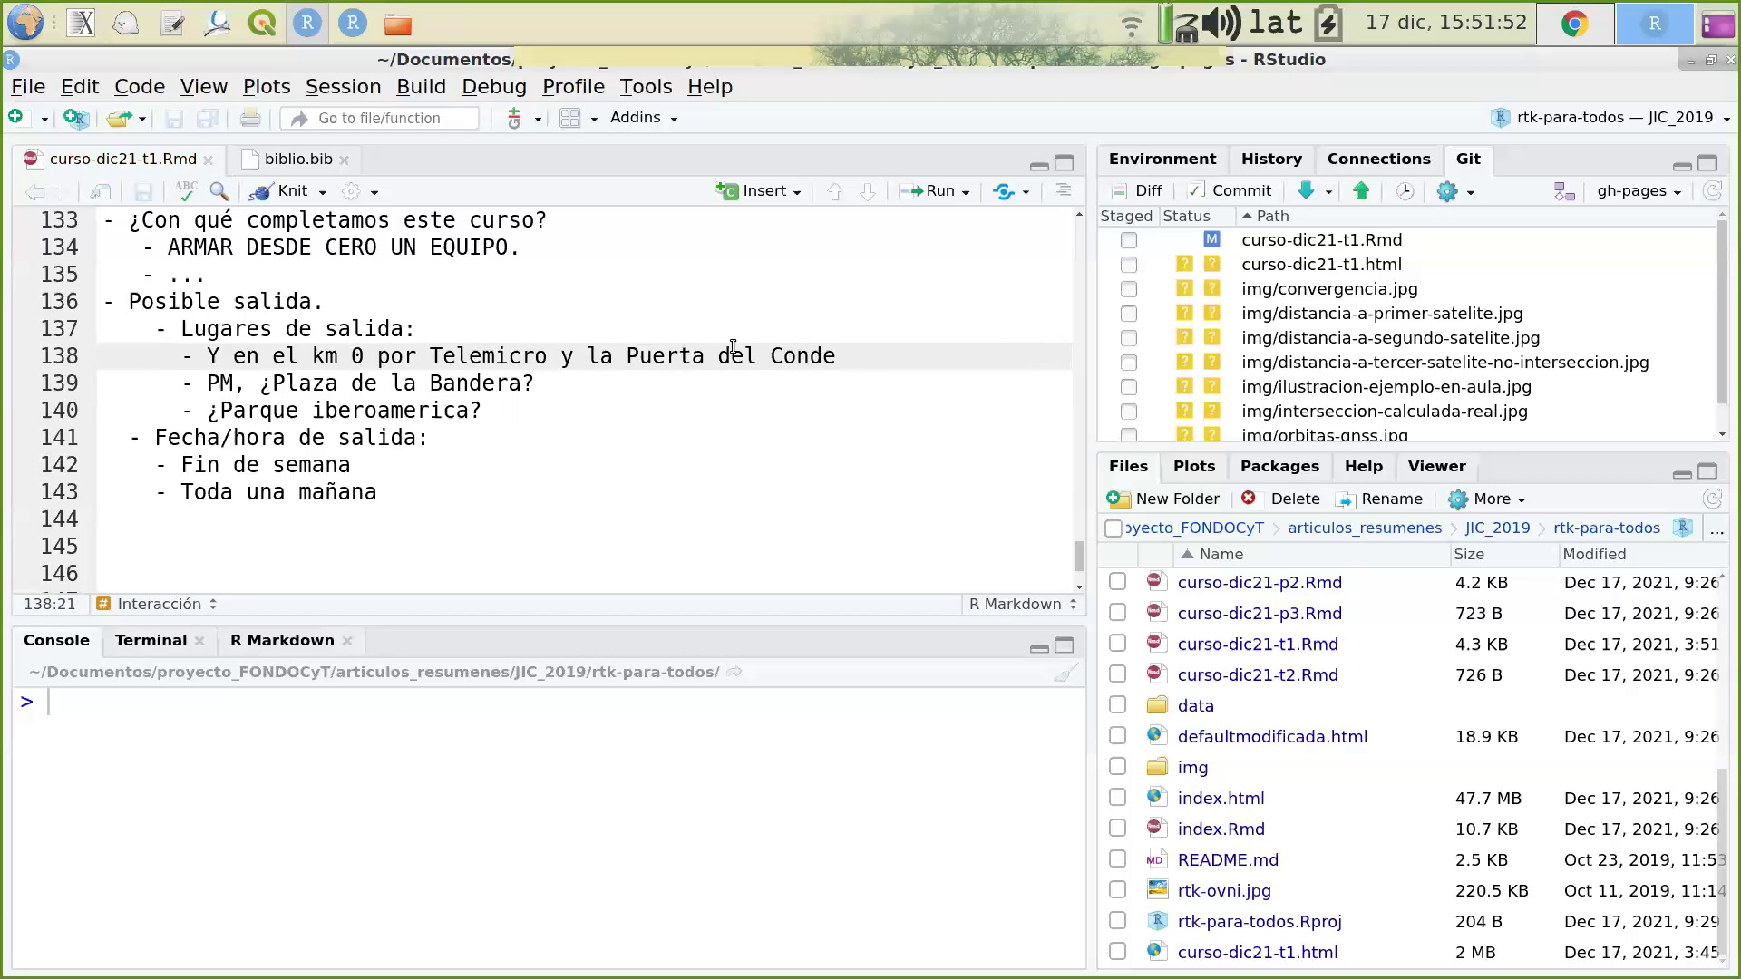
Add periods to the km 0 and Bandera lines and drop the ? after Parque iberoamerica.
key("End")
type(".")
key("Down")
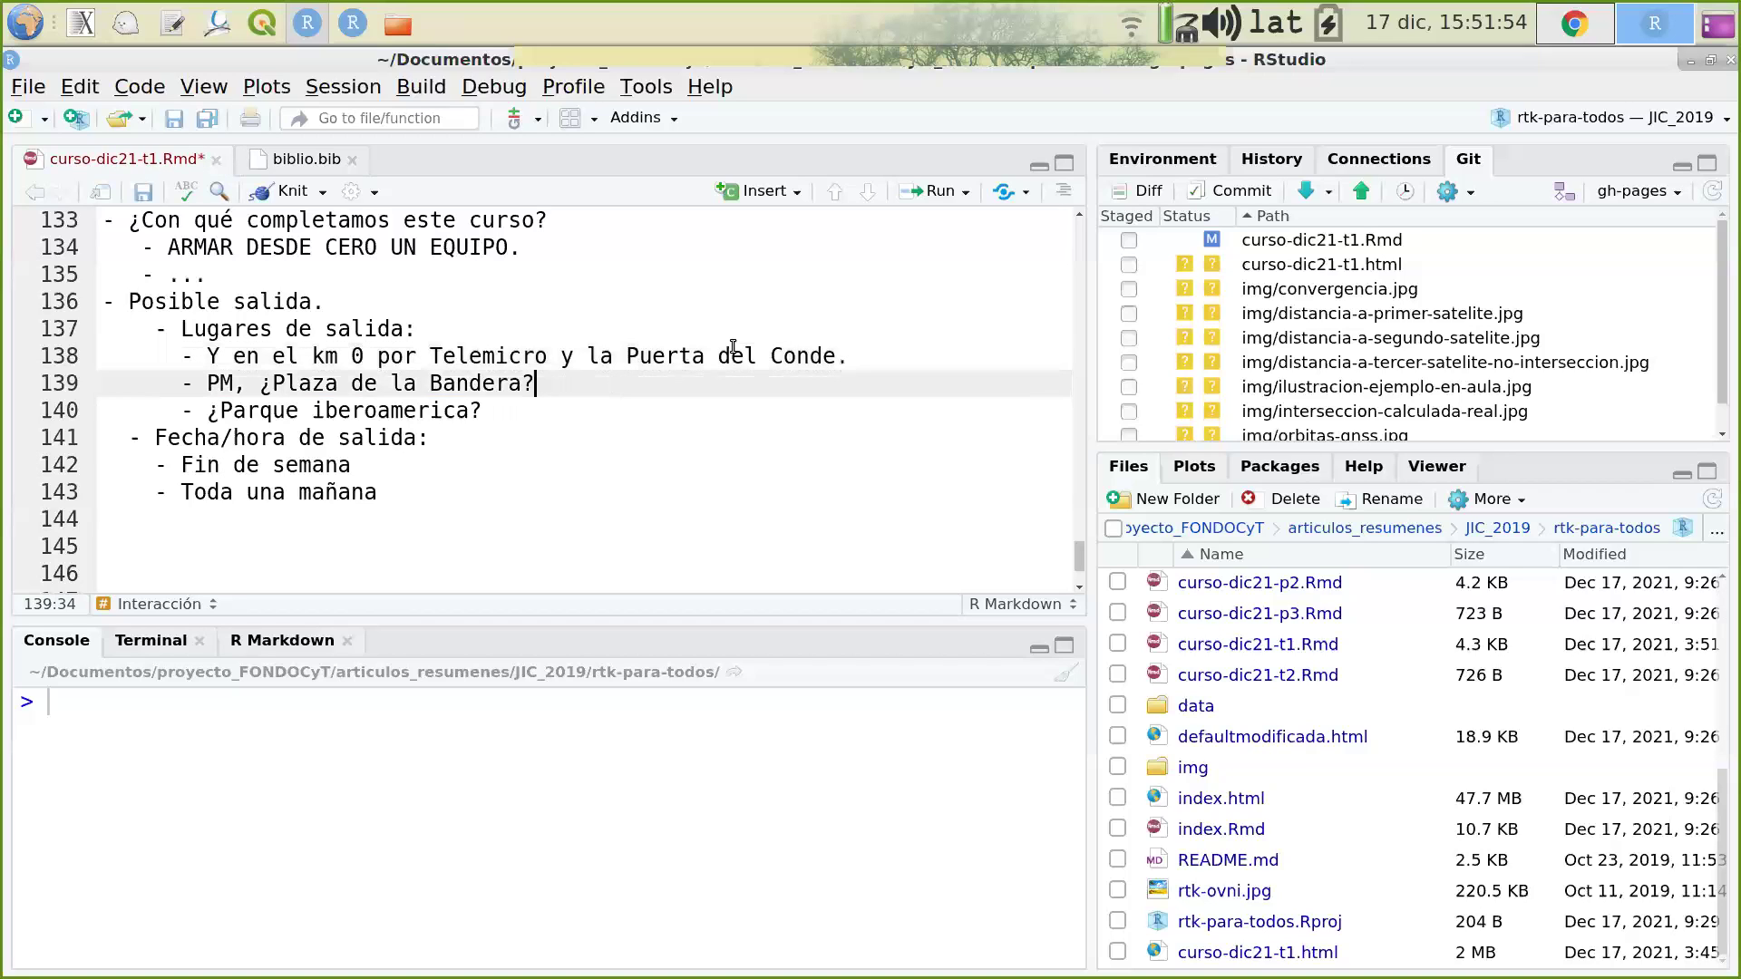
type(".")
key("Down")
key("BackSpace")
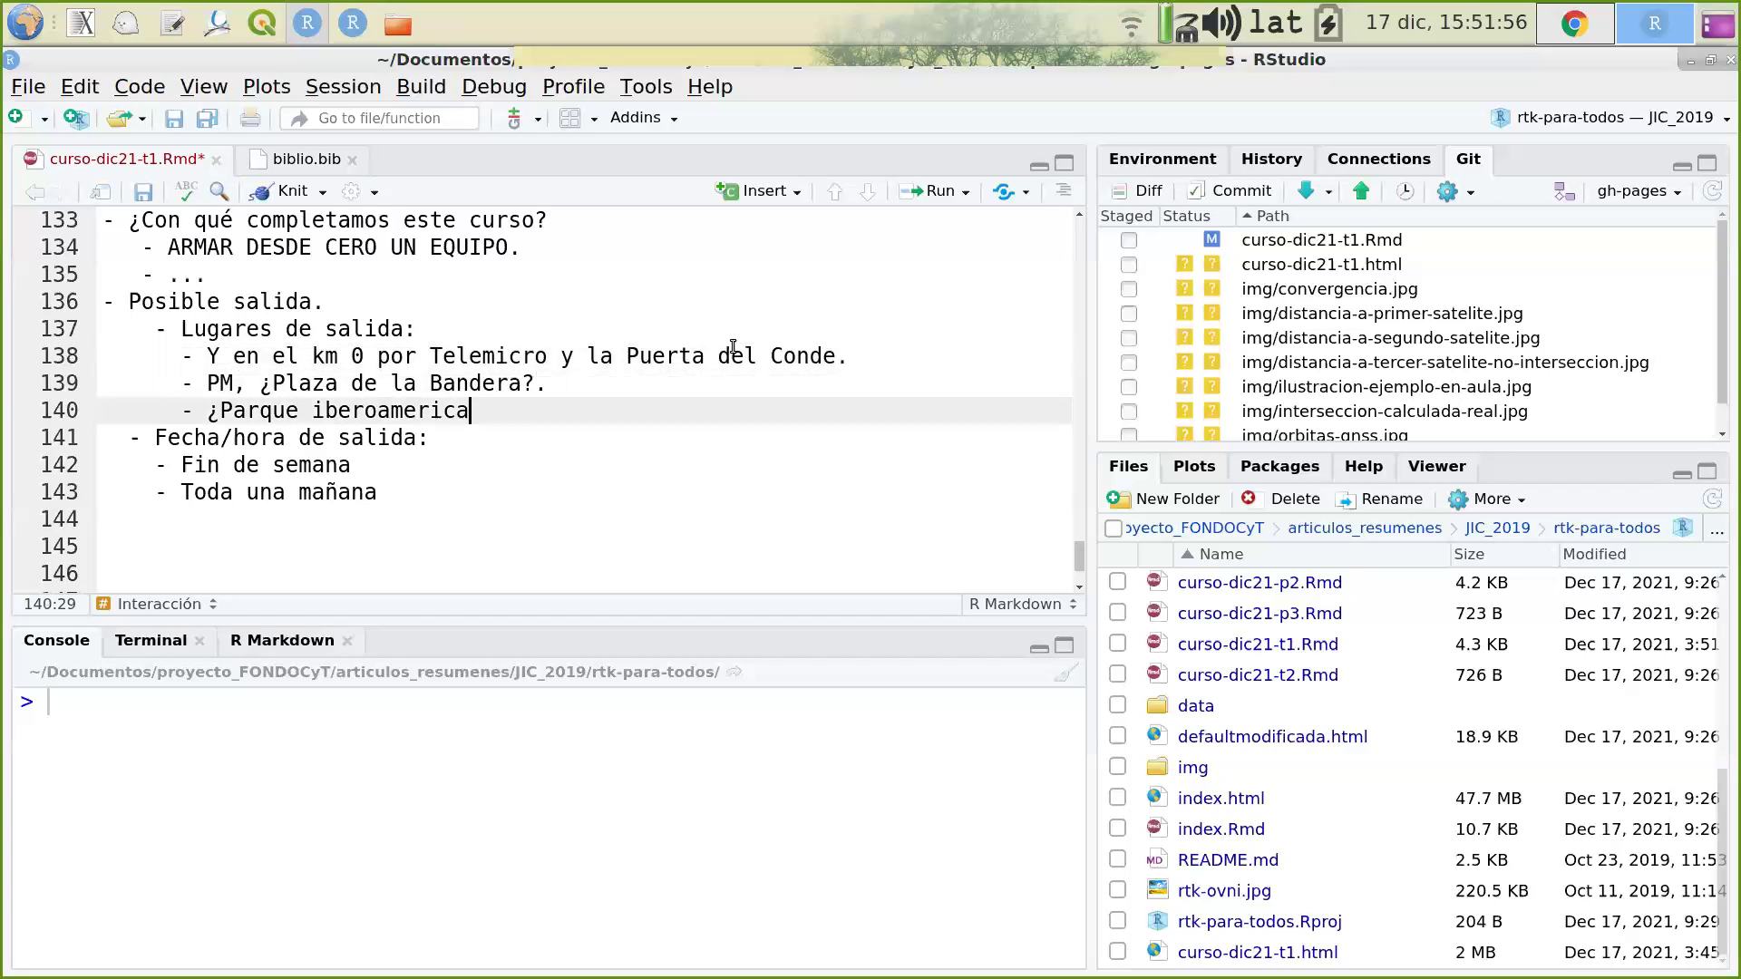
Delete the remaining ¿ and ? marks on the Bandera and Parque lines and save.
key("Up")
key("Left")
key("BackSpace")
key("Home")
key("Right")
key("Right")
key("Right")
key("Right")
key("Right")
key("Right")
key("Delete")
key("Down")
key("Left")
key("Left")
key("Left")
key("Left")
key("Delete")
key("ctrl+s")
Knit the slides to HTML and review the km 0 and Bandera lines.
key("ctrl+shift+k")
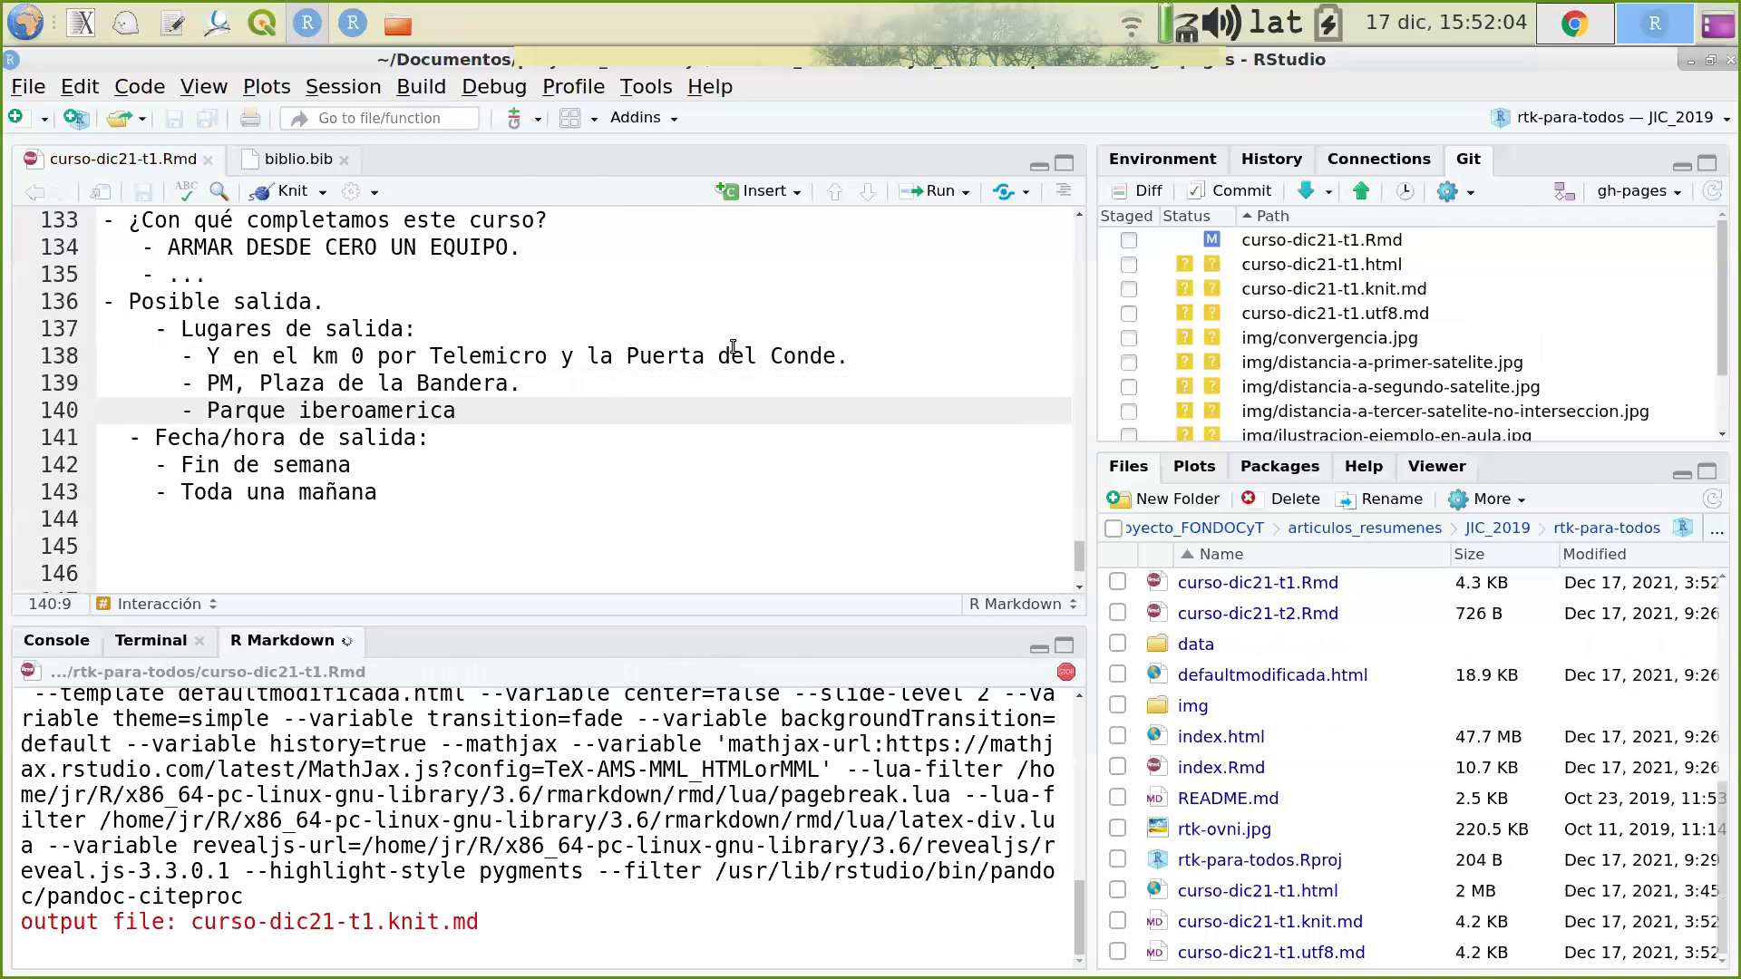
key("alt+Tab")
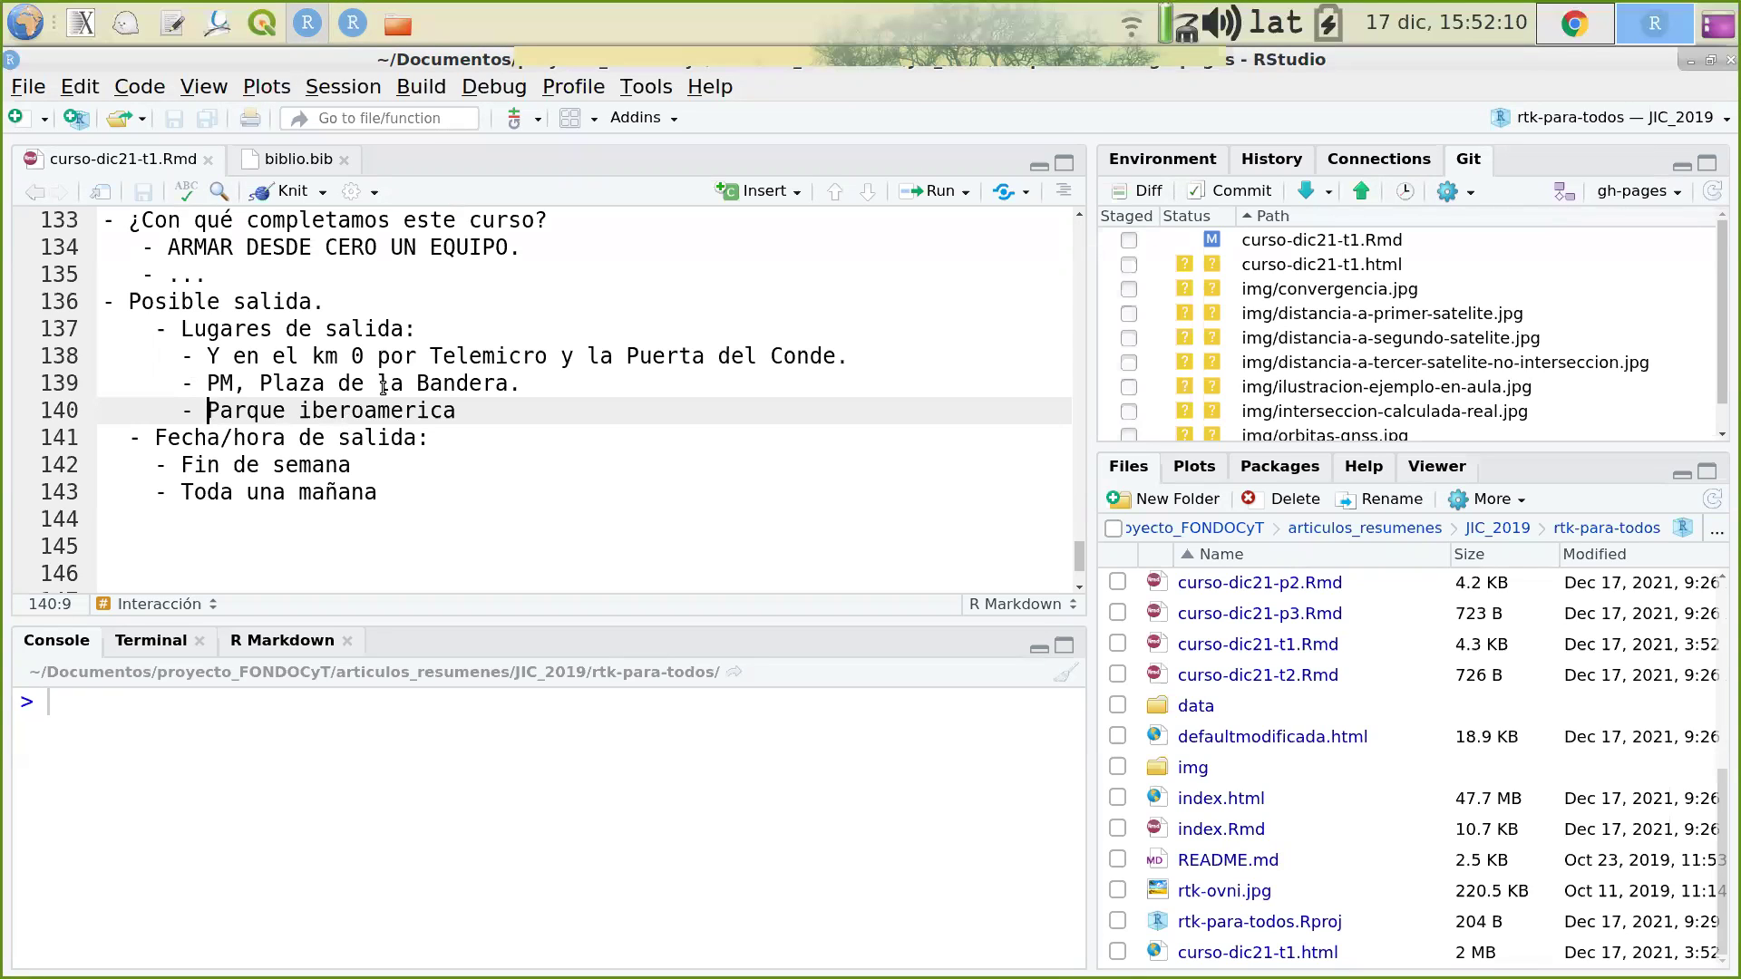
key("Up")
key("shift+End")
key("Home")
key("Up")
key("shift+End")
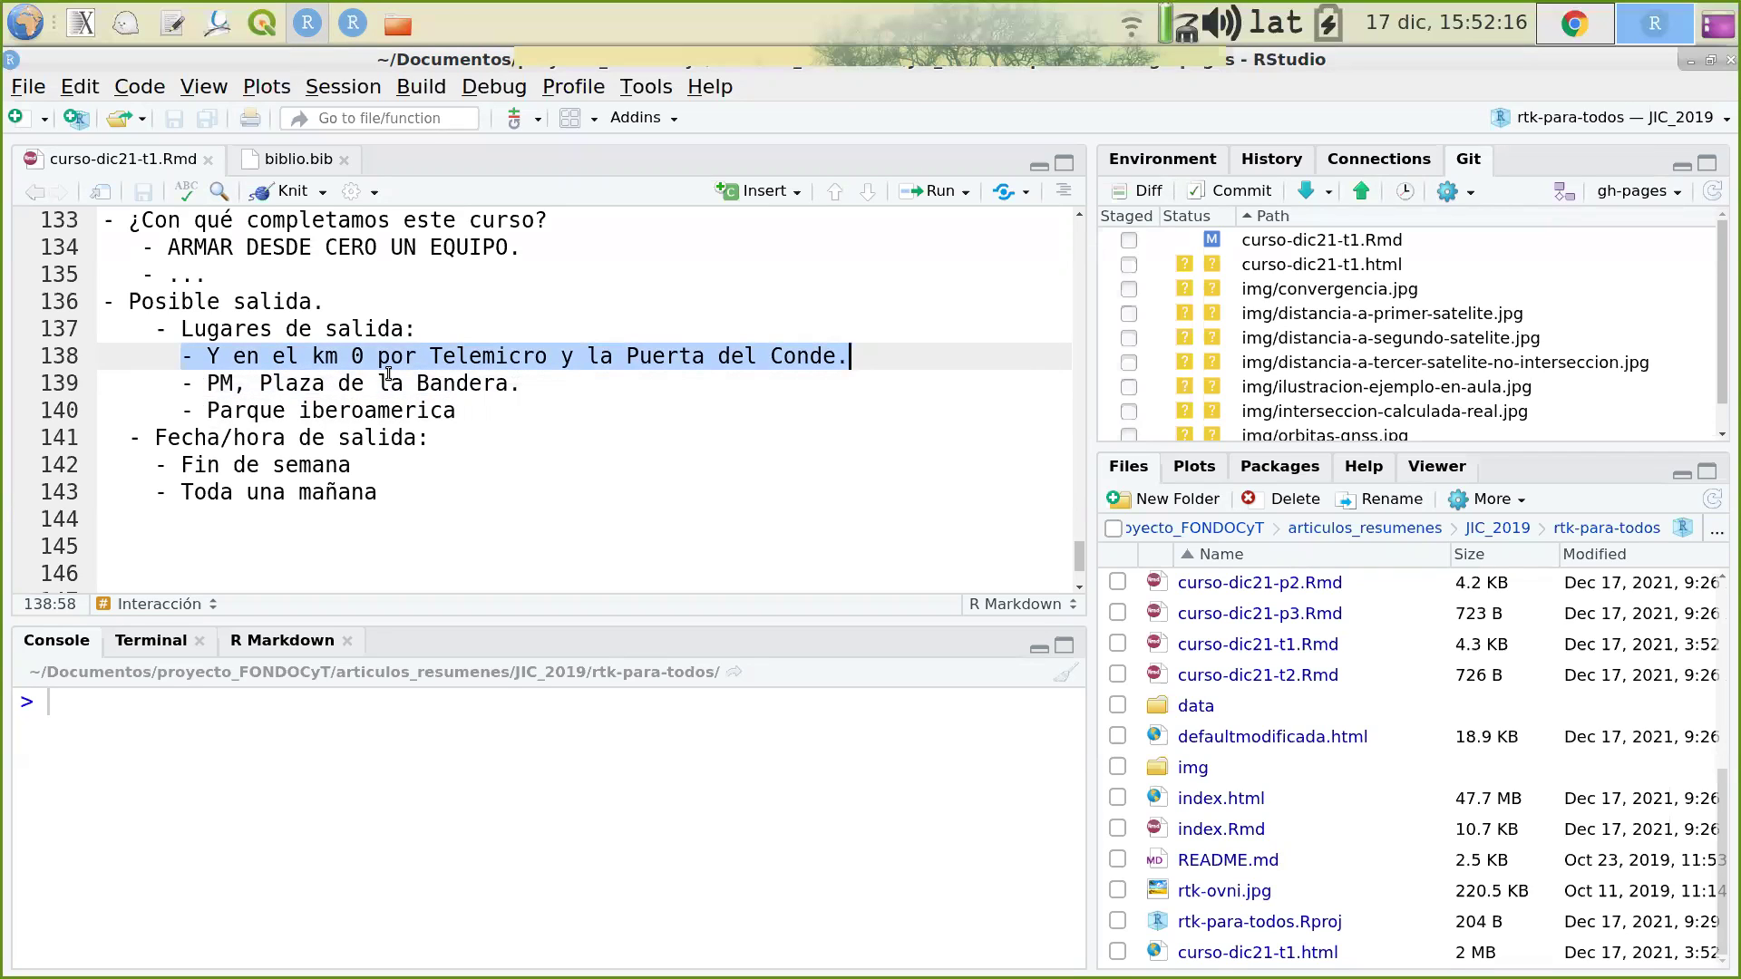
left_click(354, 337)
left_click(286, 358)
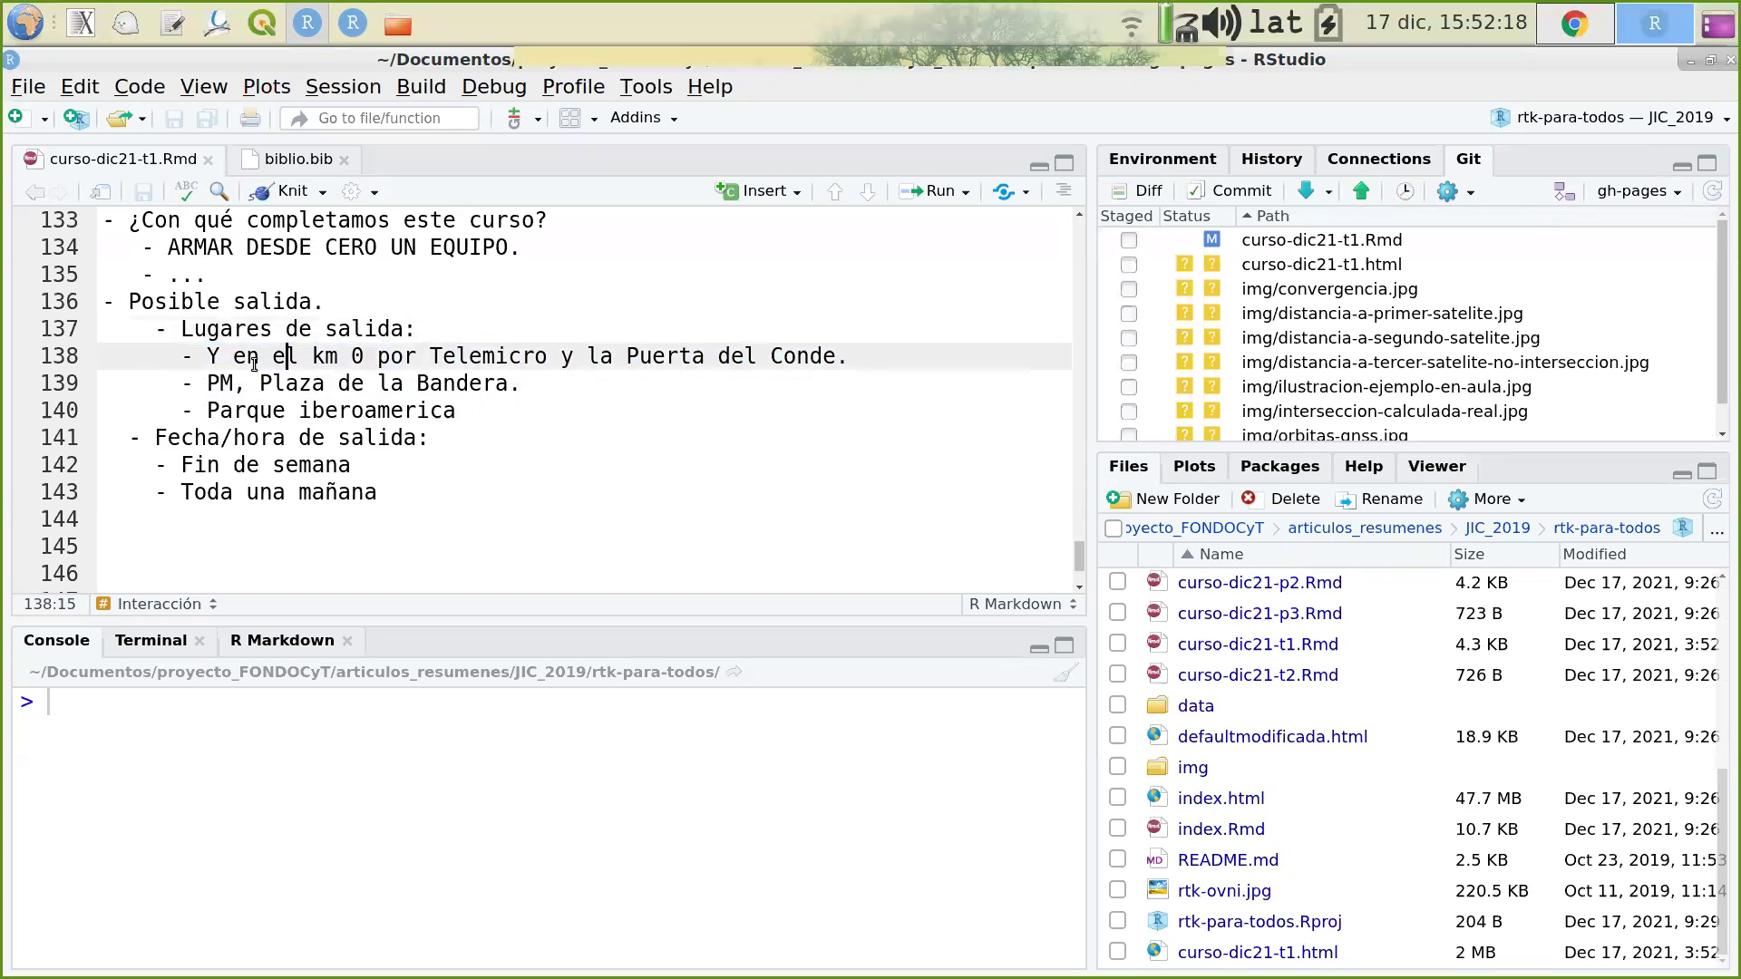
left_click(441, 463)
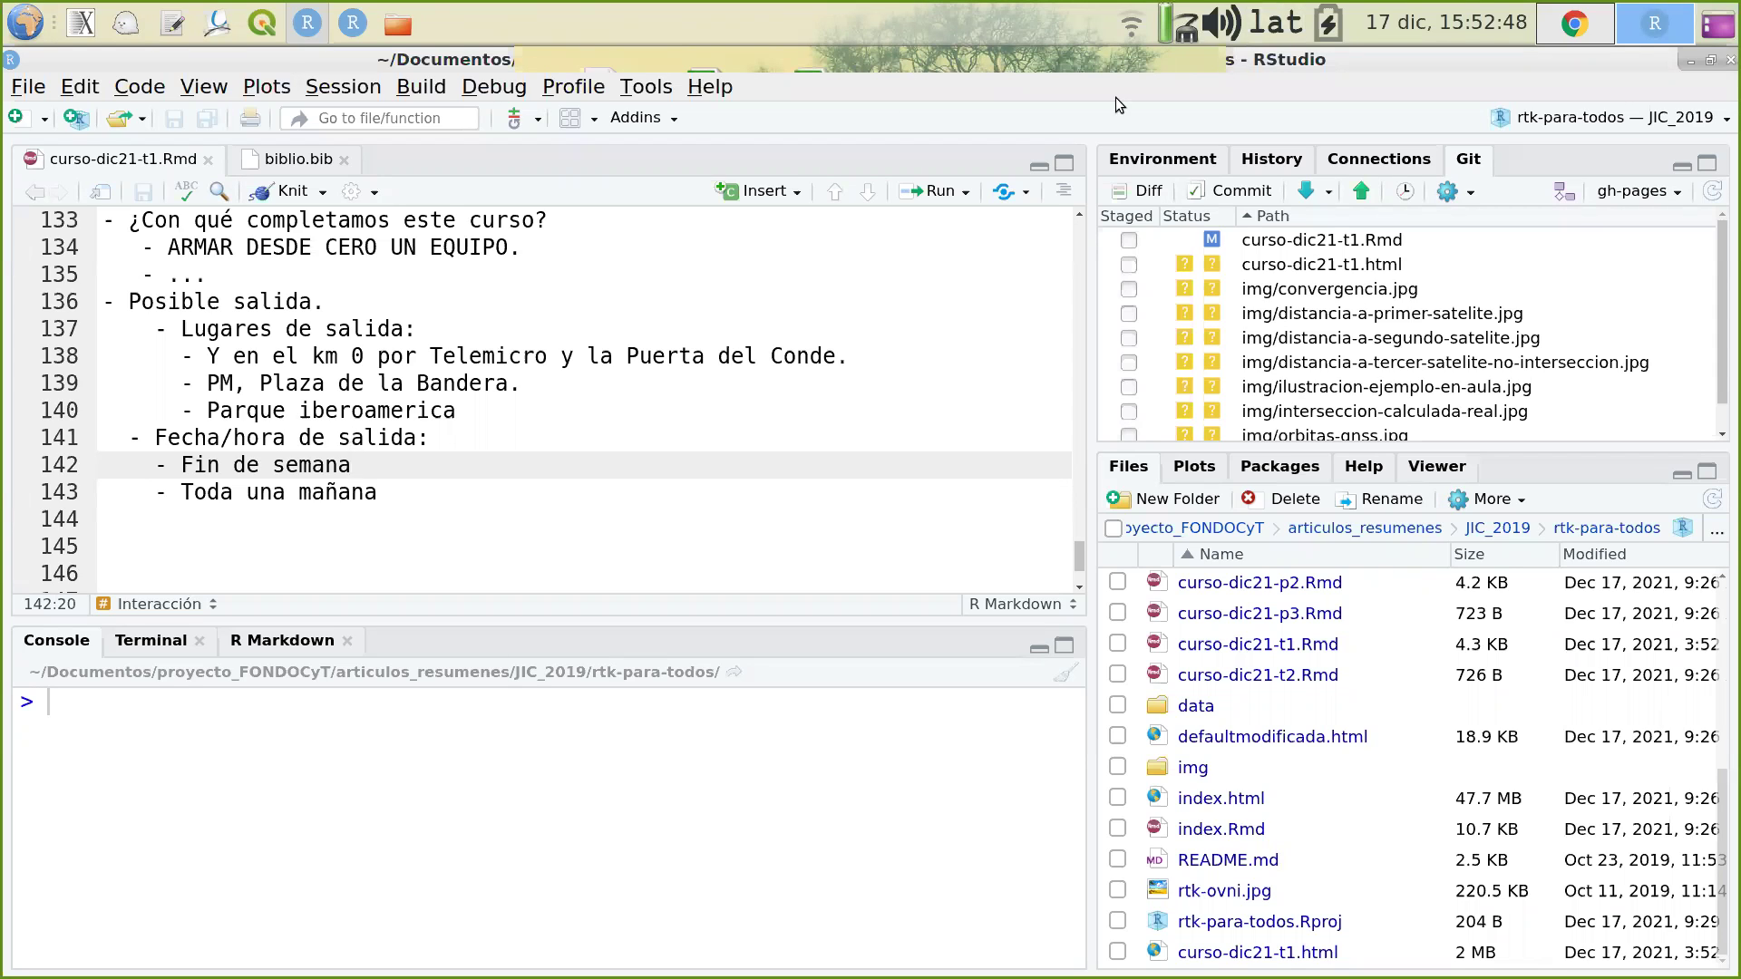
left_click(1188, 62)
left_click(1188, 62)
Show the Zoom Participants window, enlarge it, and place it at the screen's lower right.
left_click(757, 57)
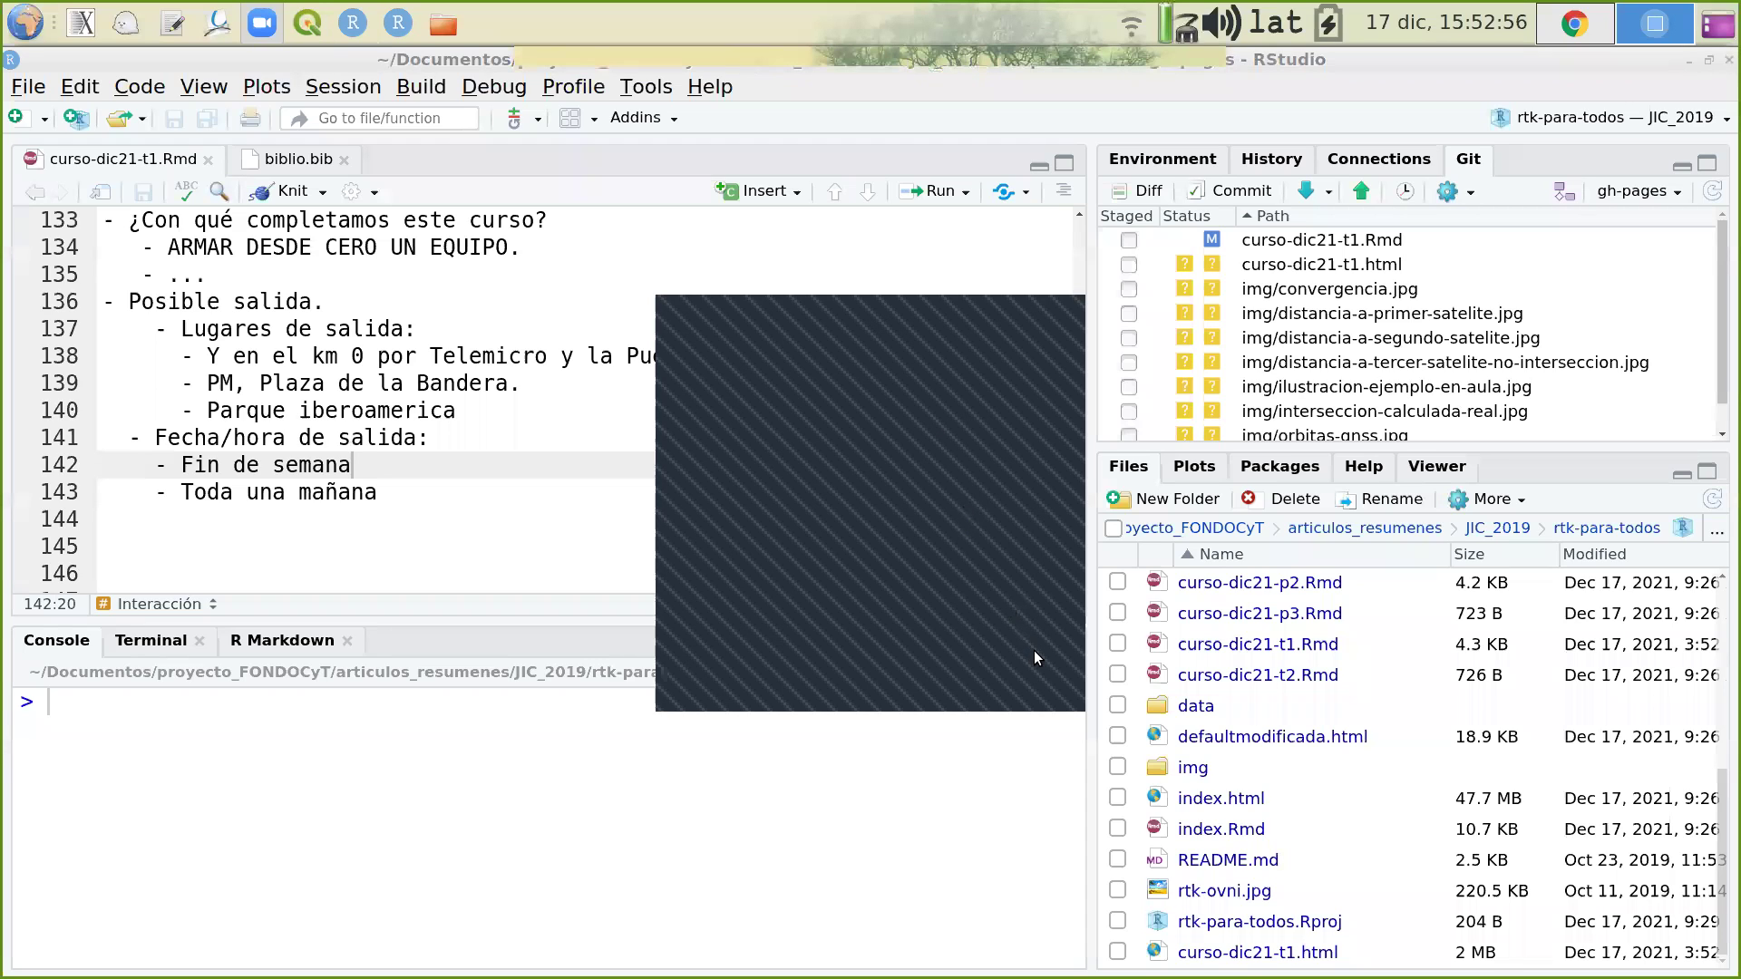
left_click_drag(1034, 649, 1132, 777)
left_click_drag(904, 352, 1494, 484)
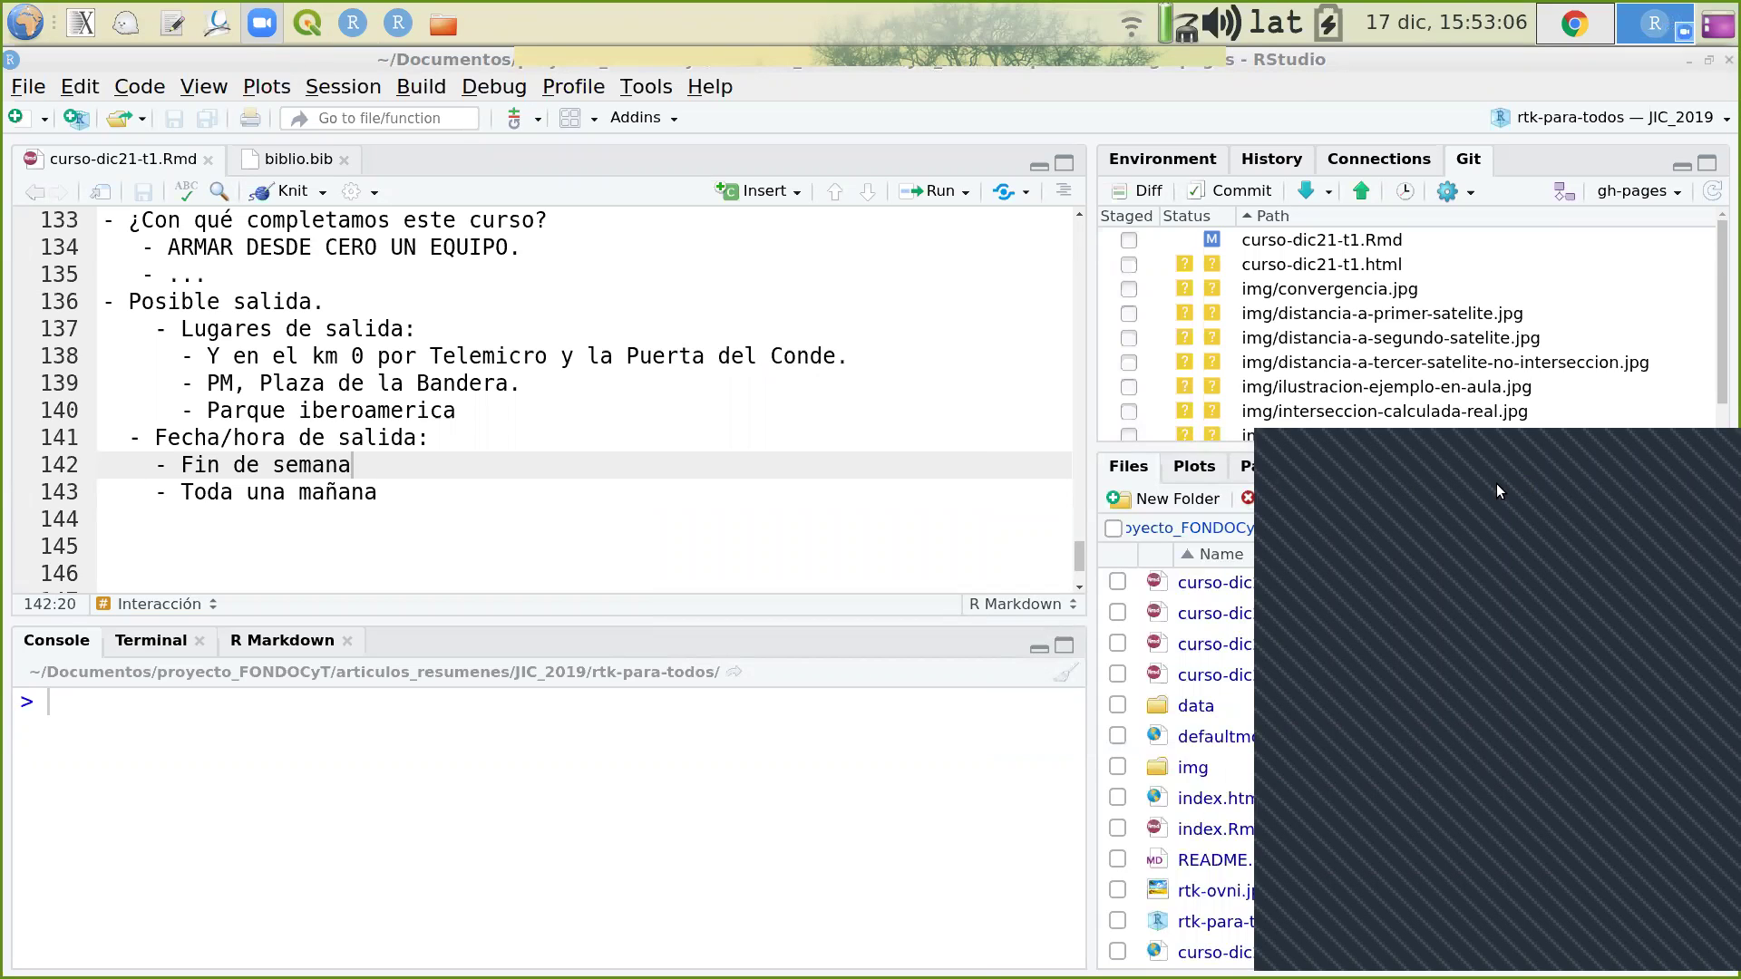
Show the taskbar calendar for December 2021 with the 17th as today.
left_click(1481, 16)
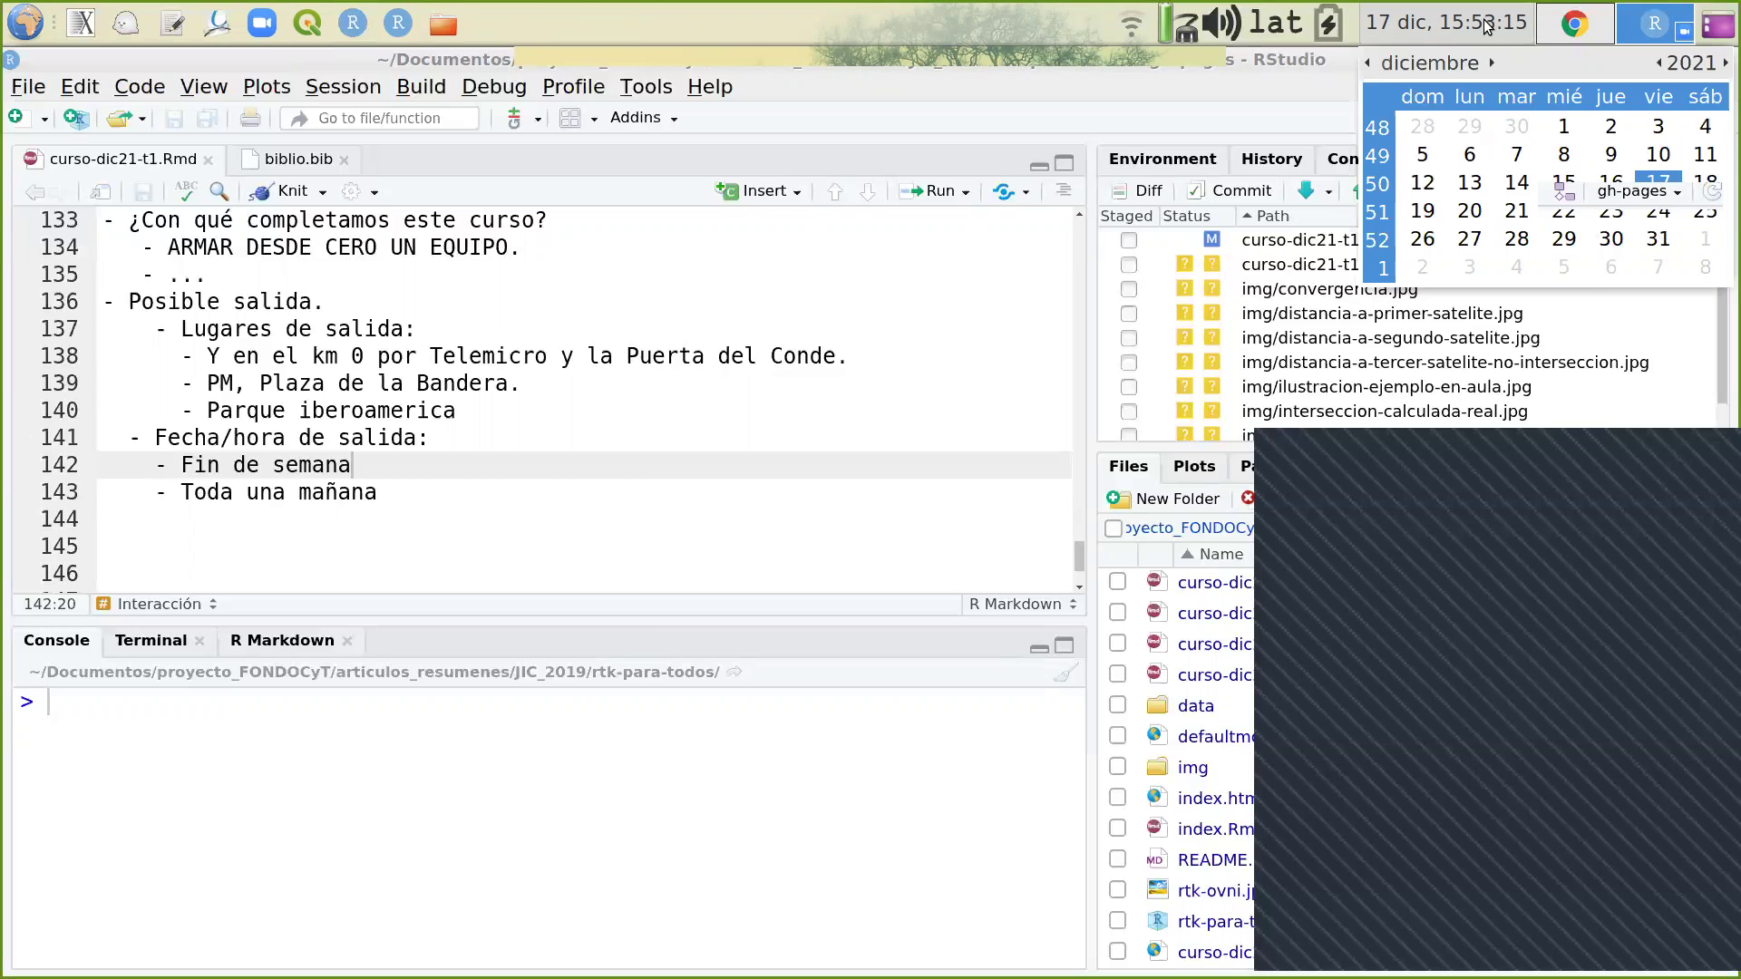
left_click(1578, 116)
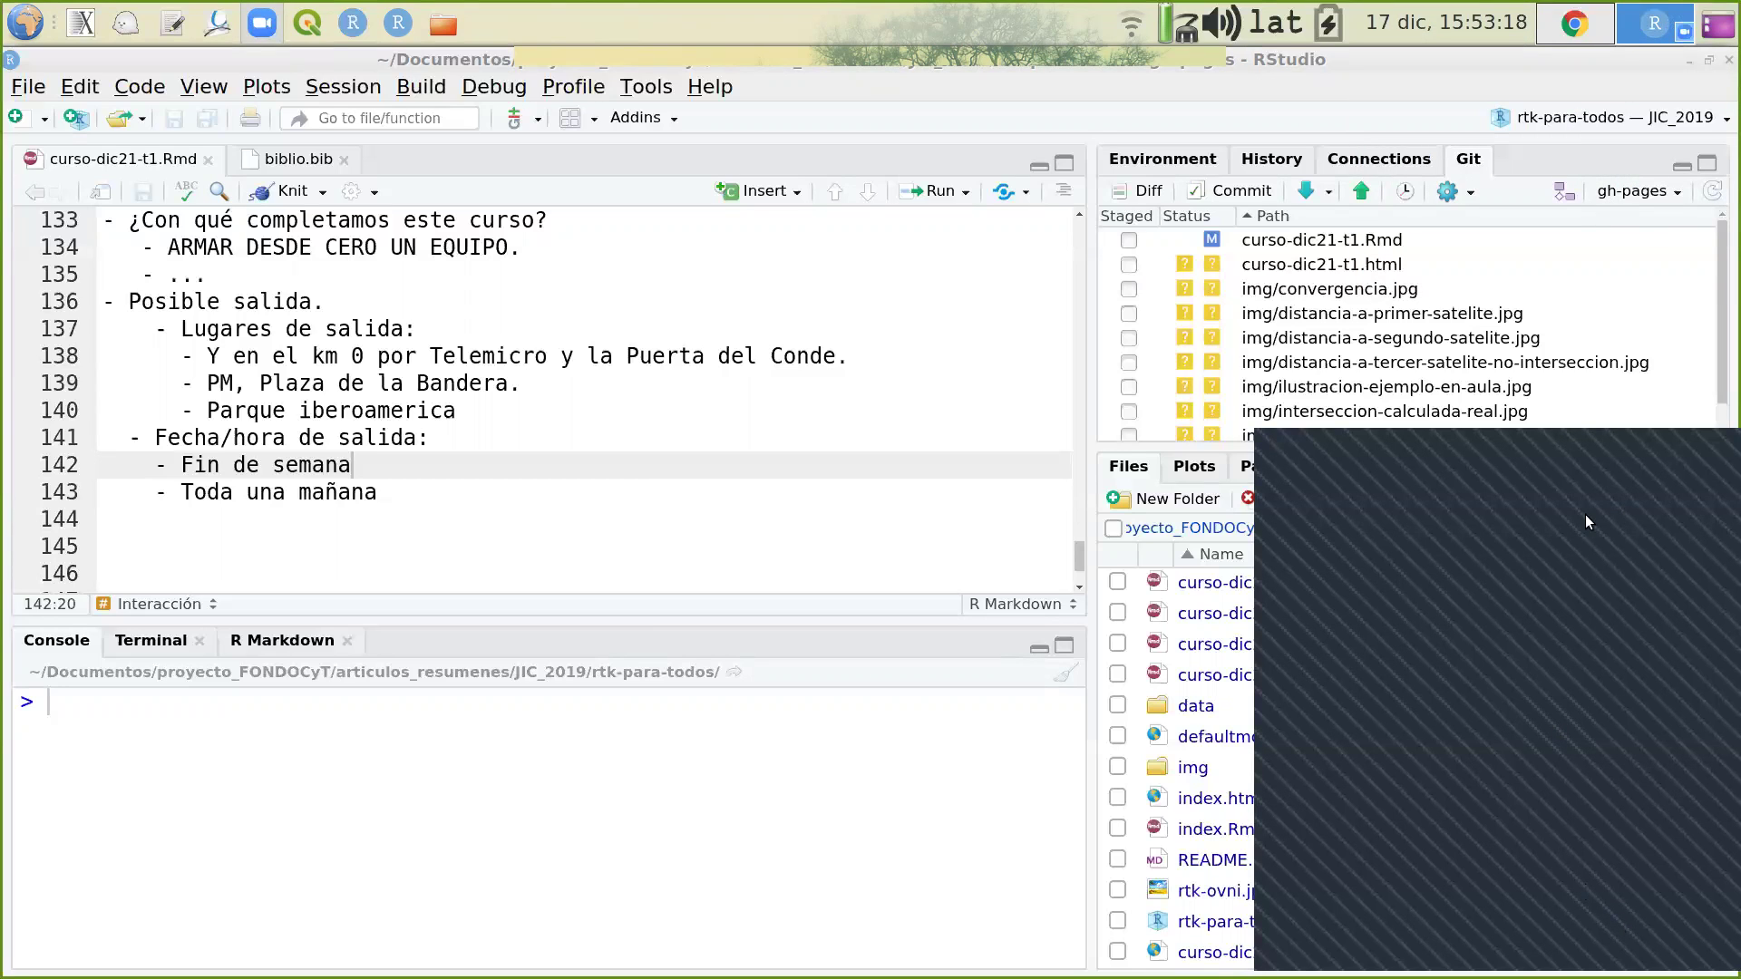
left_click(1446, 21)
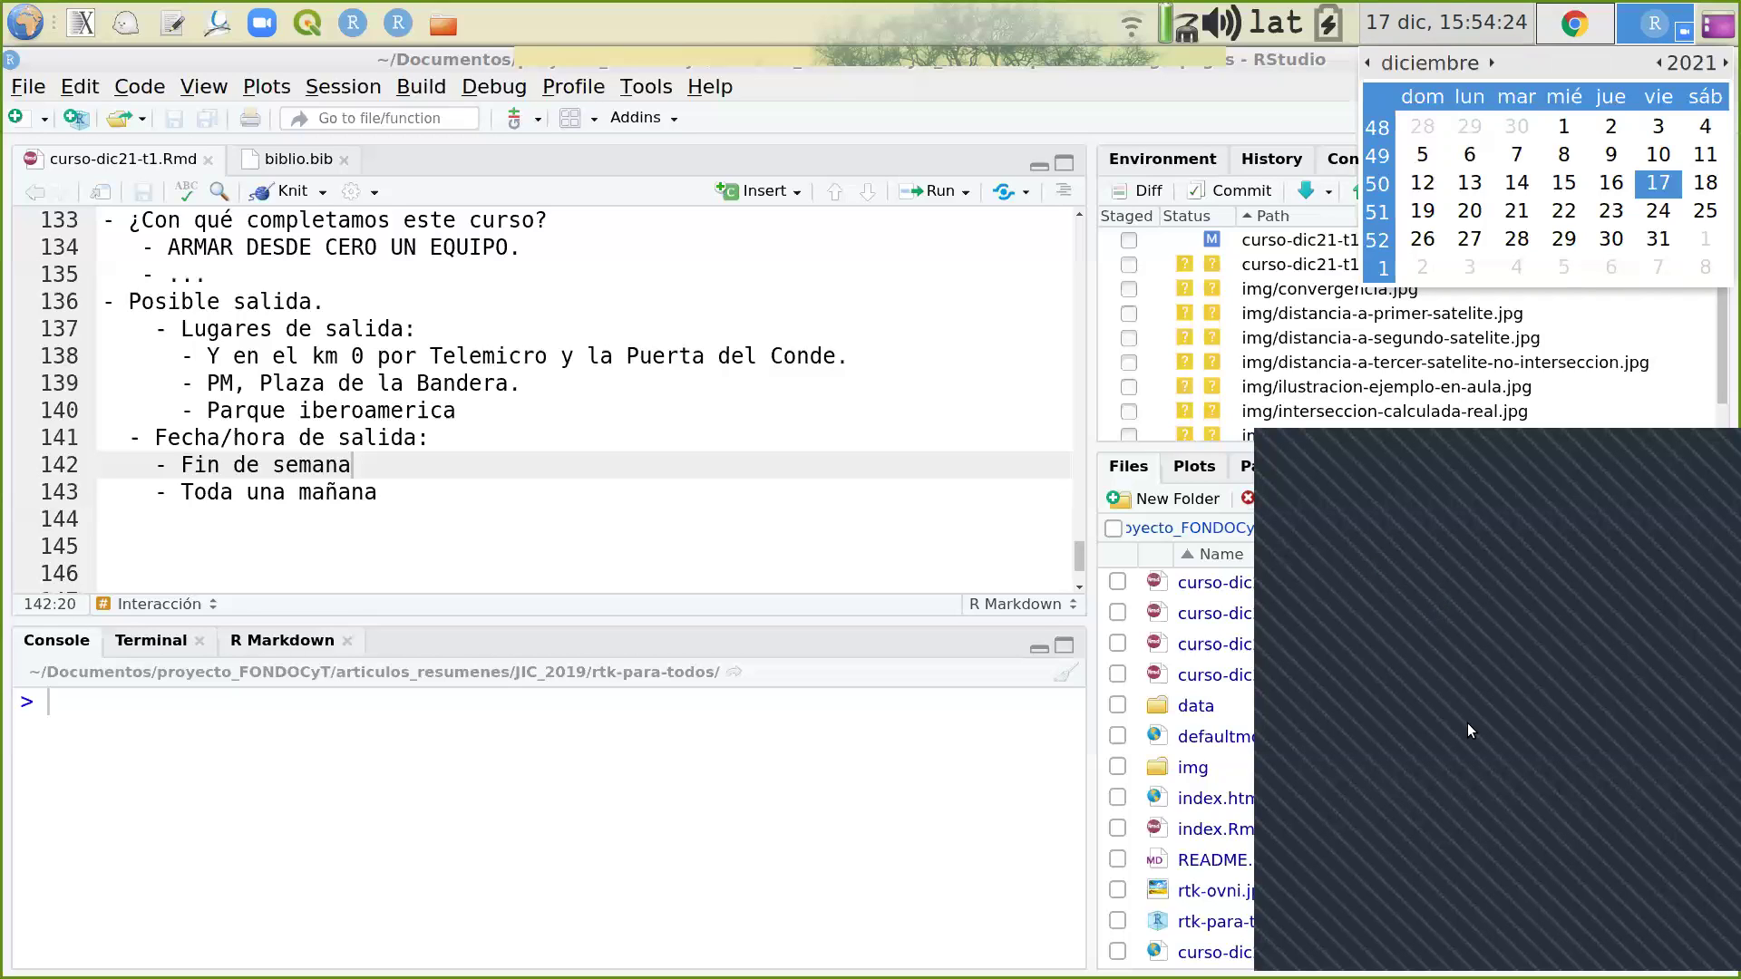
Check the December dates in the taskbar calendar for the outing, then close it.
left_click(1352, 609)
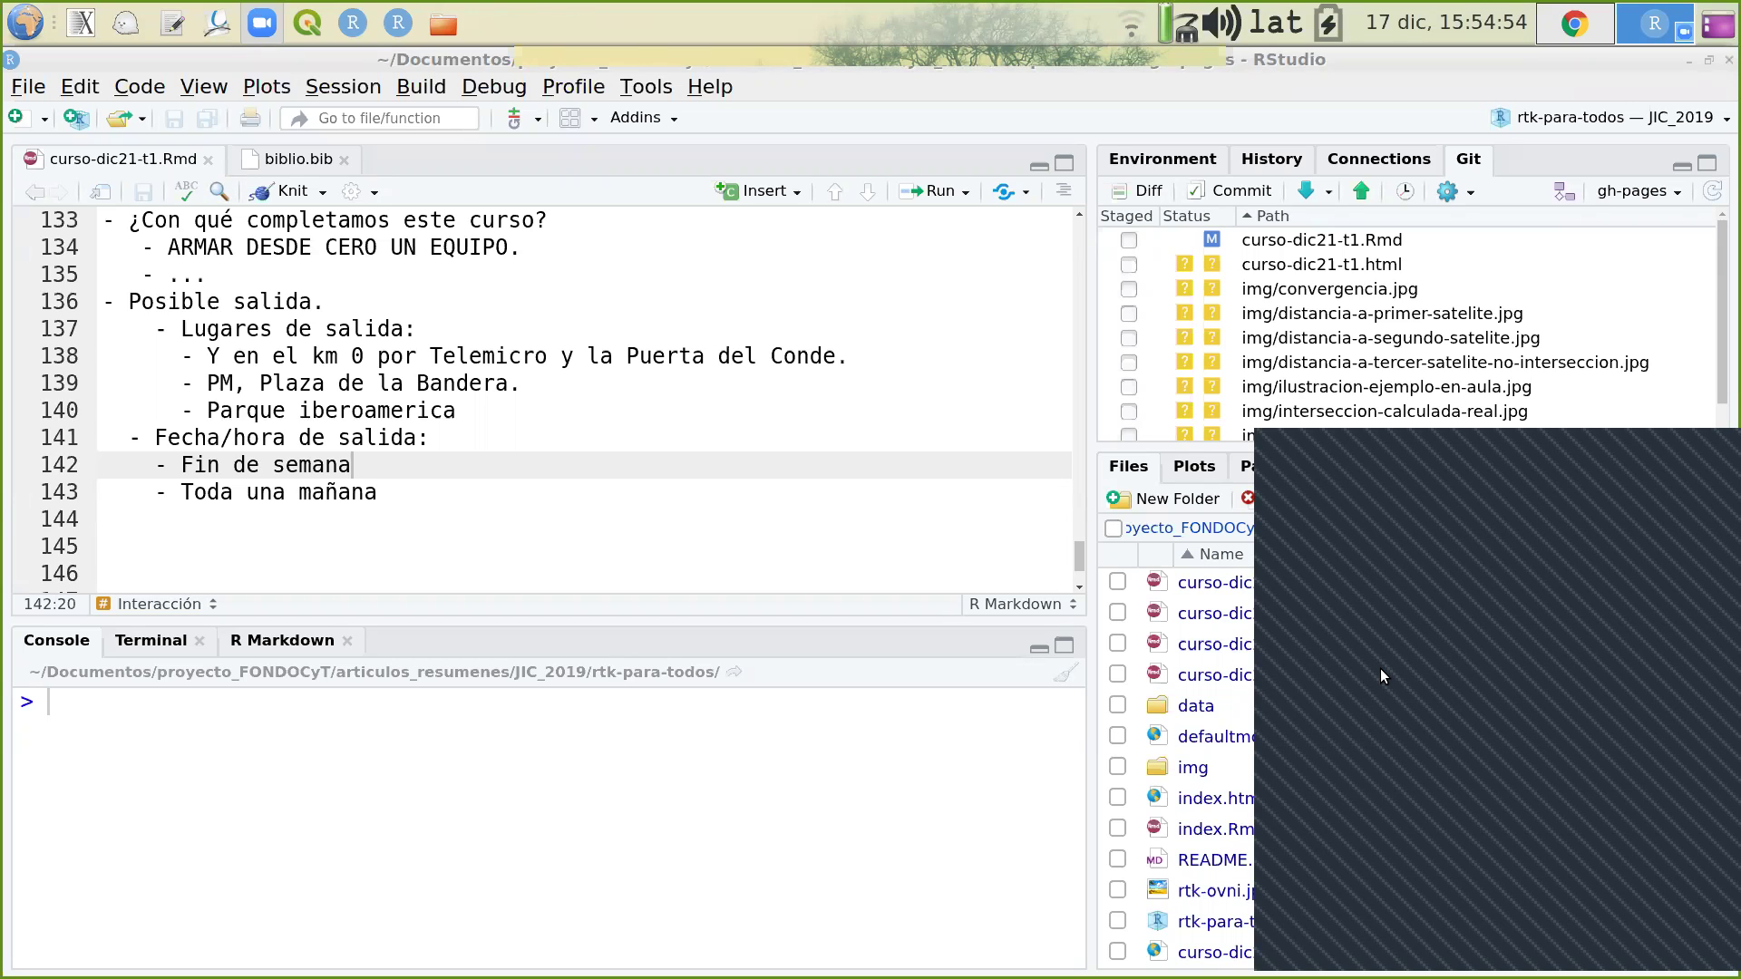
left_click(1420, 10)
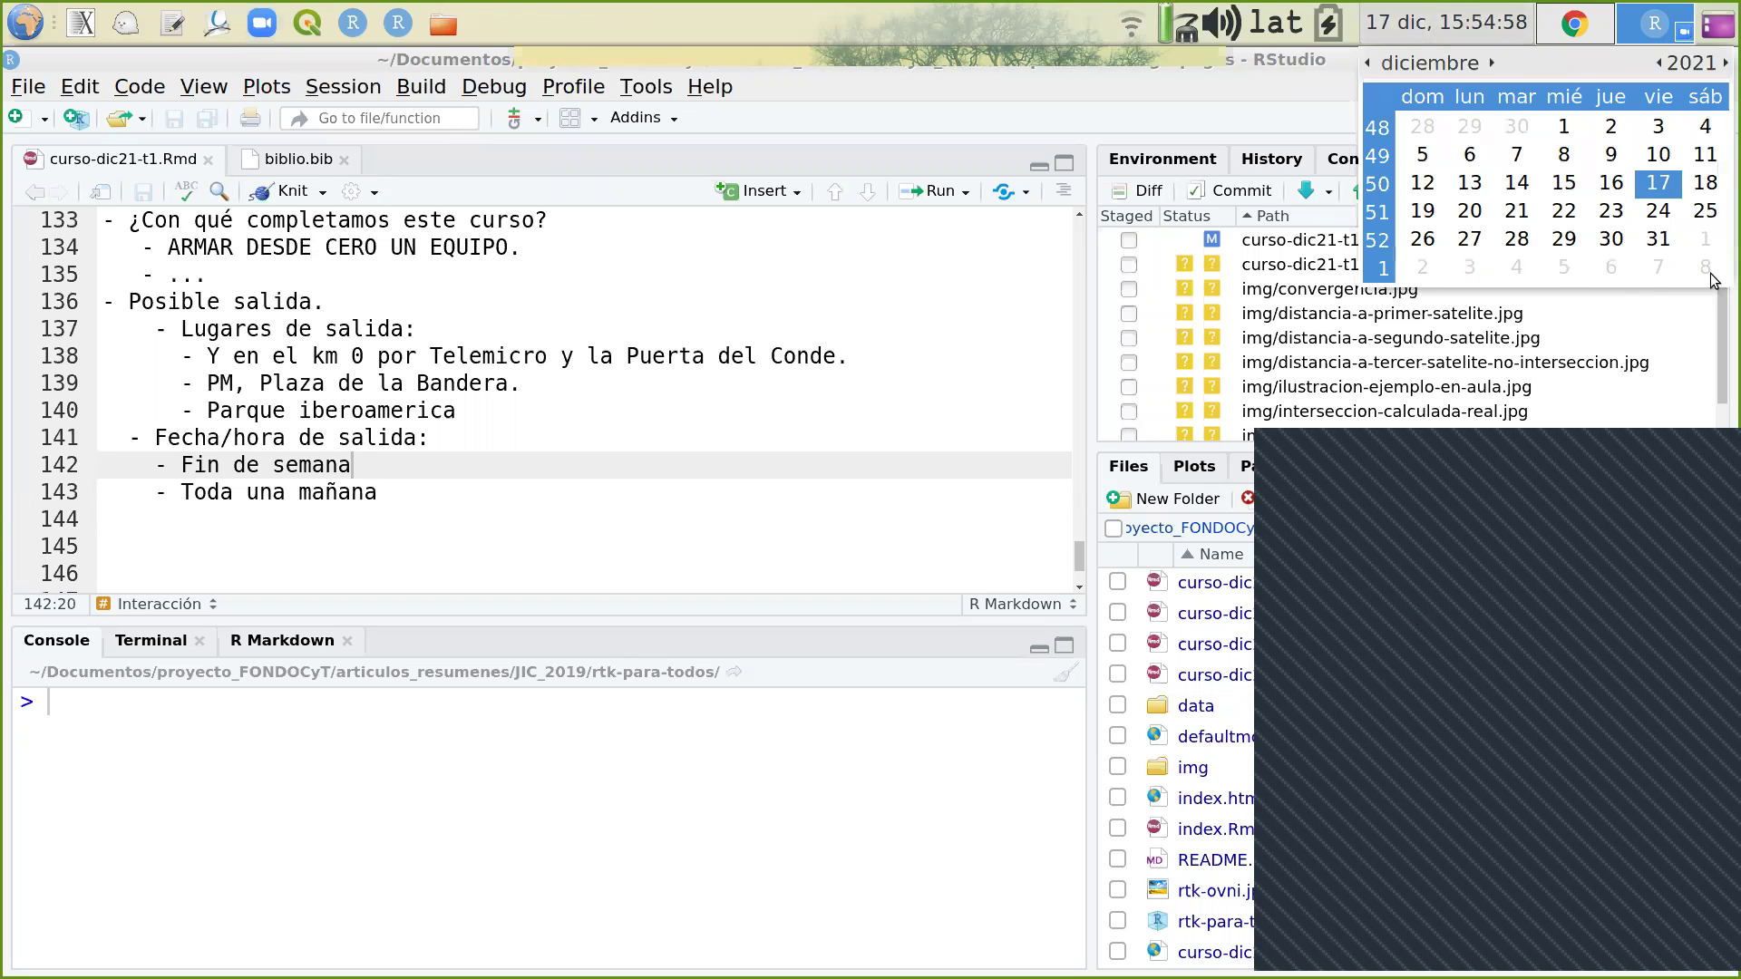
left_click(1420, 14)
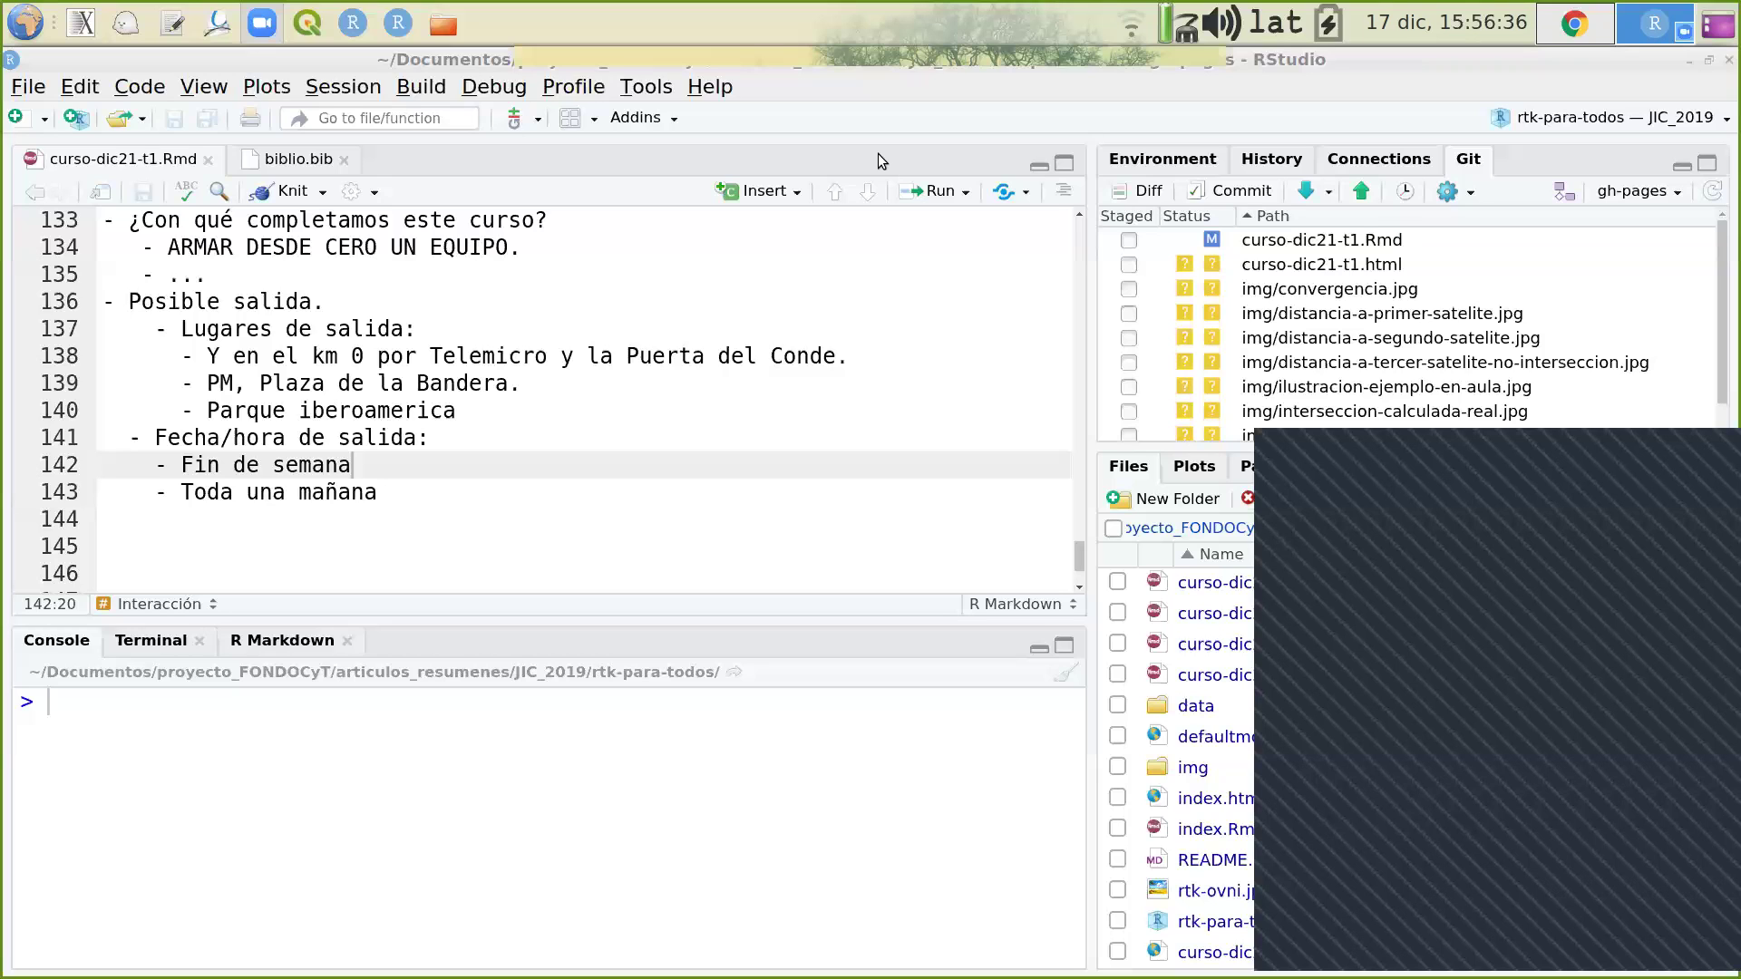
left_click(1446, 22)
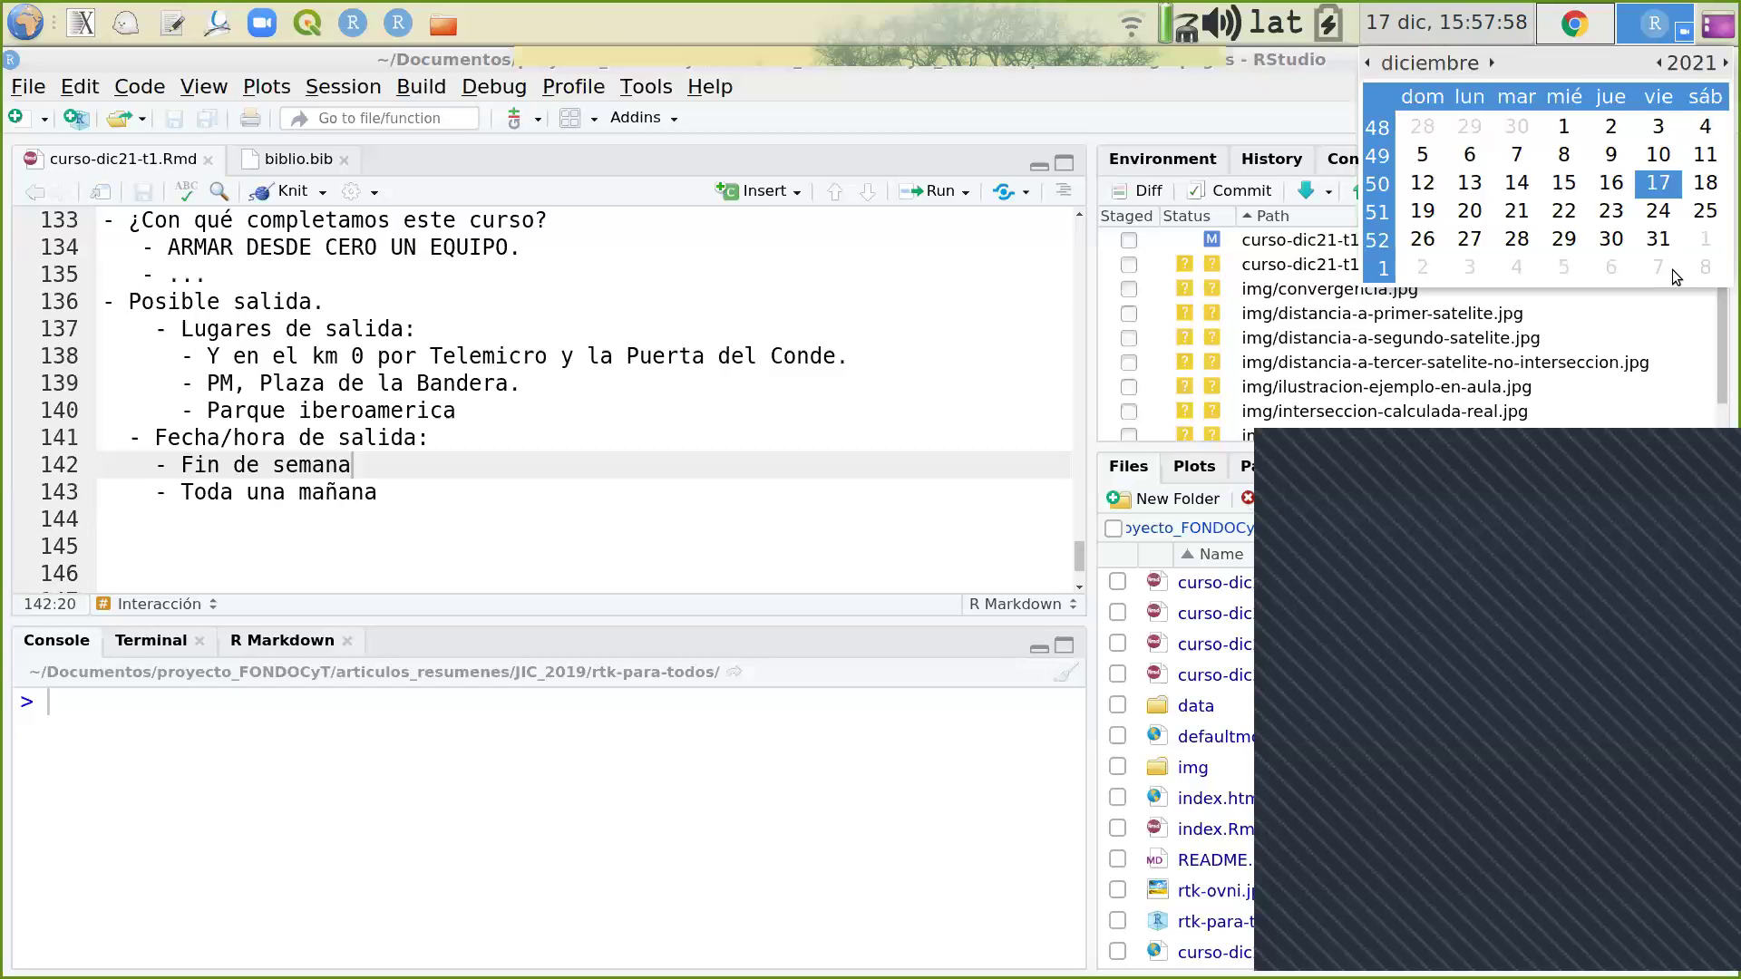
left_click(420, 458)
Add ': 8 de mañana' after 'Fin de semana', remove the trailing space, and save.
type(": 8 de man")
key("BackSpace")
type("ñana")
key("BackSpace")
key("ctrl+s")
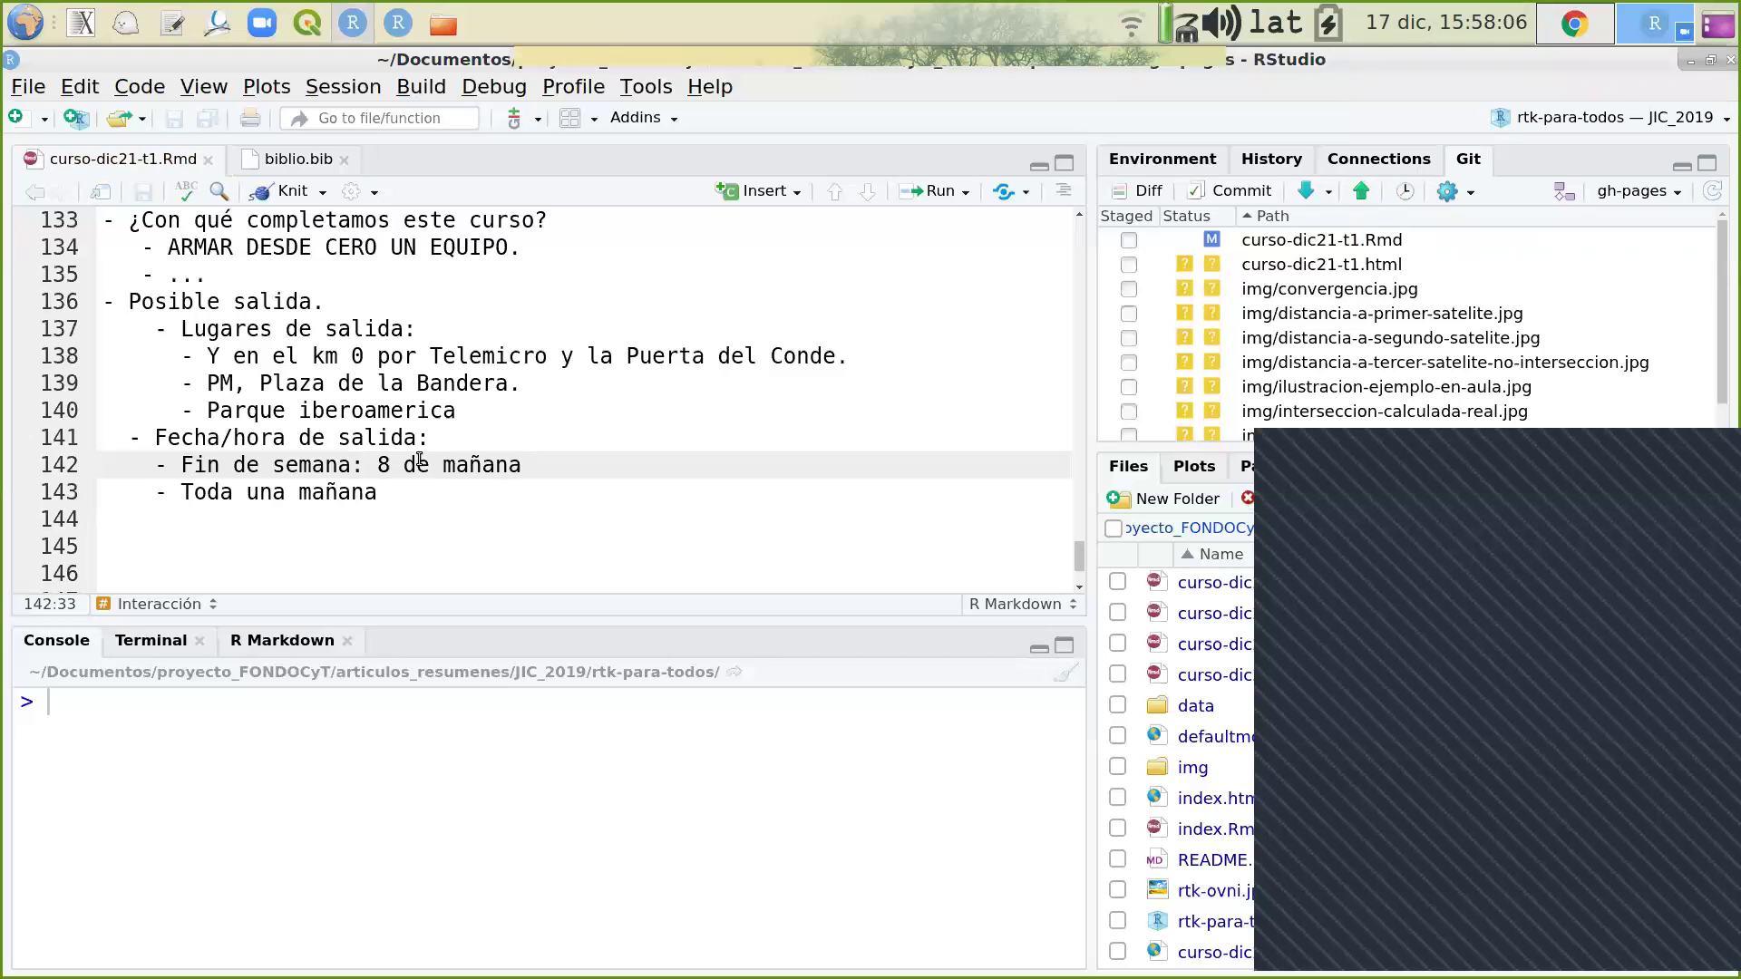
key("shift+Home")
key("Down")
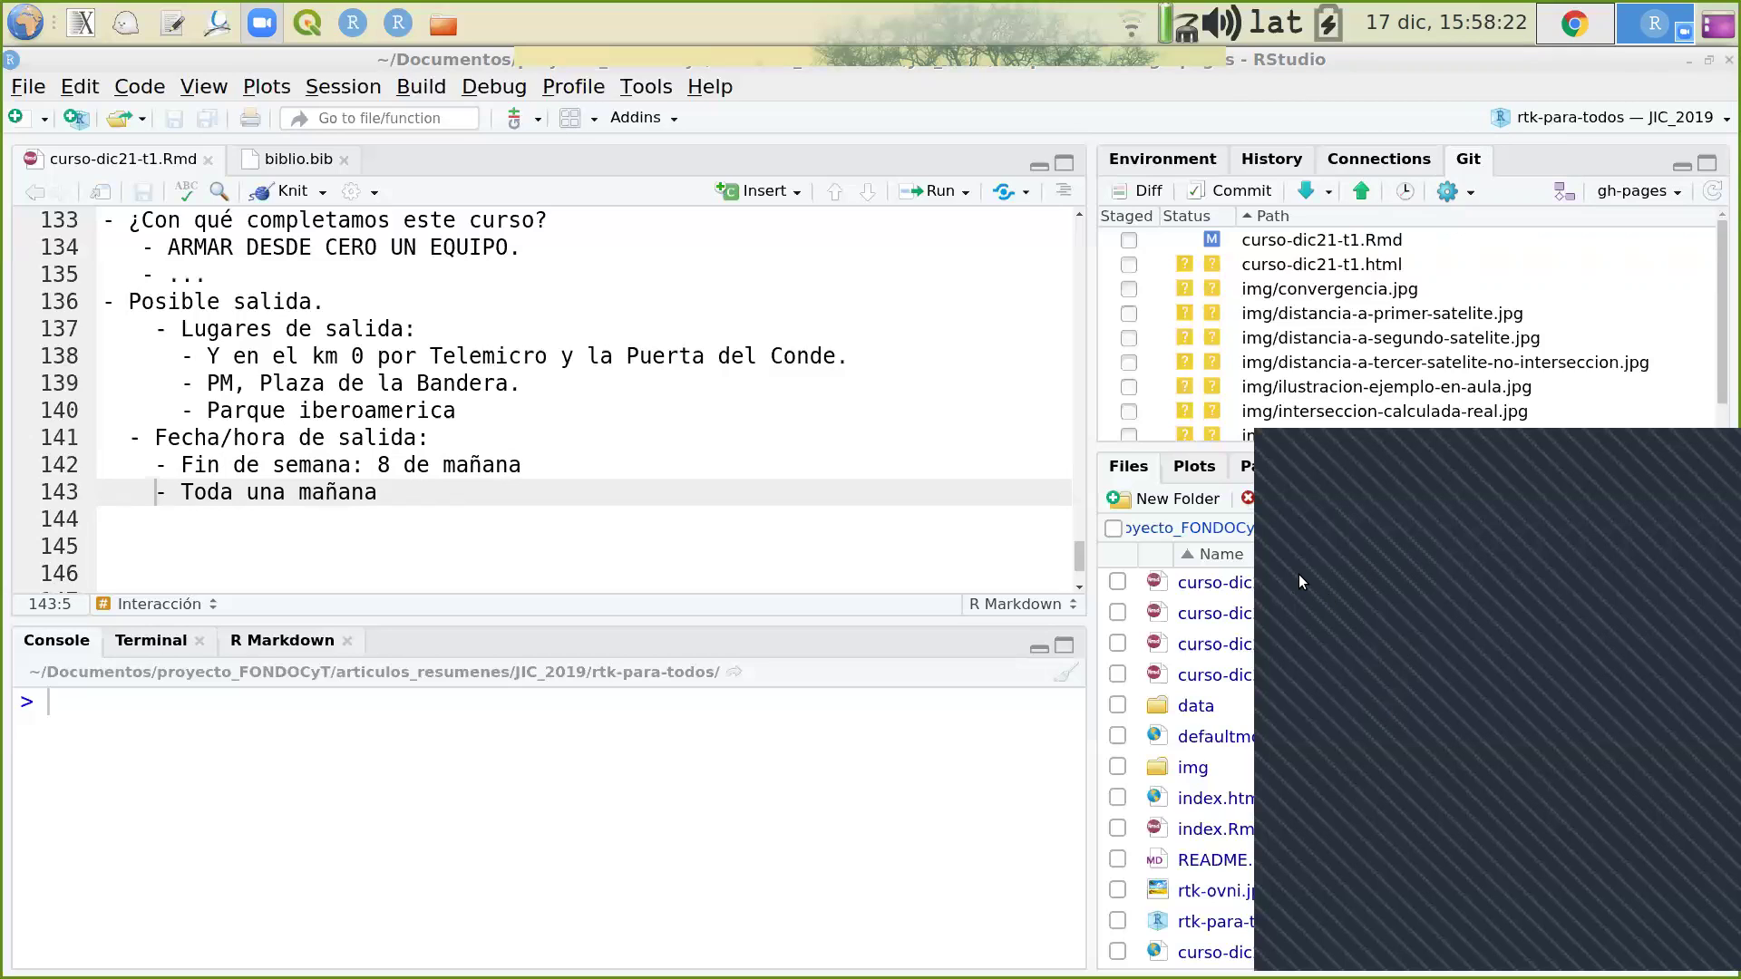
Replace 'mañana' in the weekend outing bullet with 'enero, de'.
left_click(376, 464)
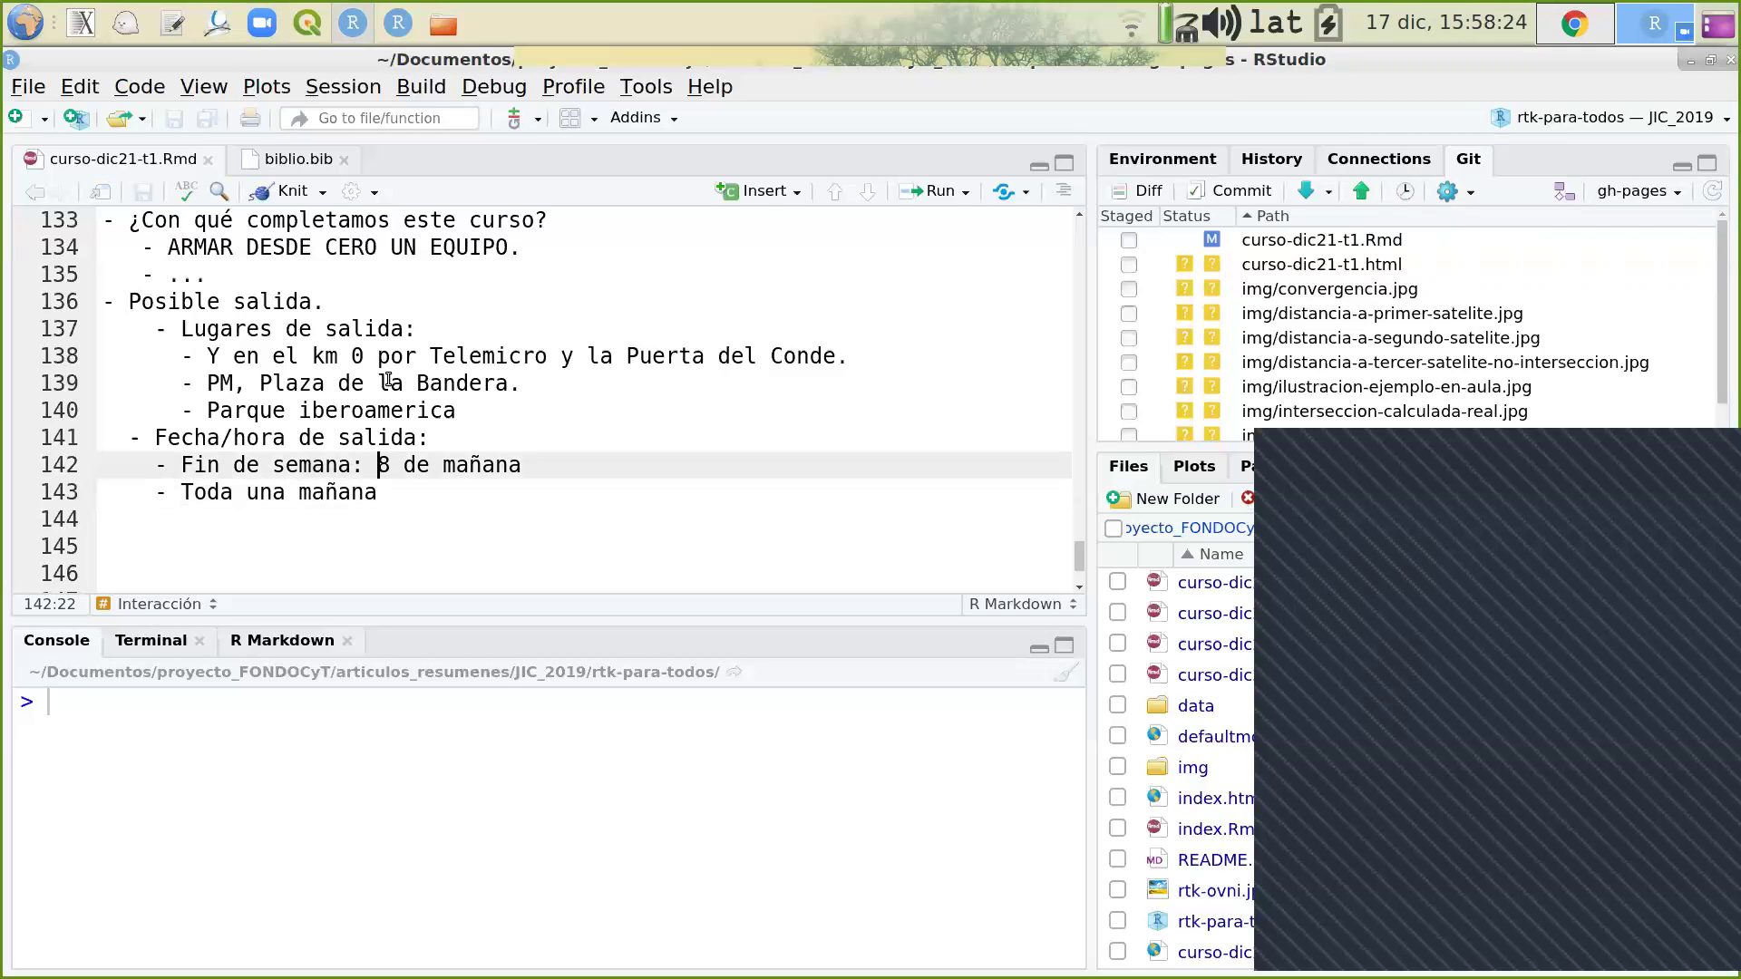
key("shift+End")
key("End")
key("ctrl+shift+Left")
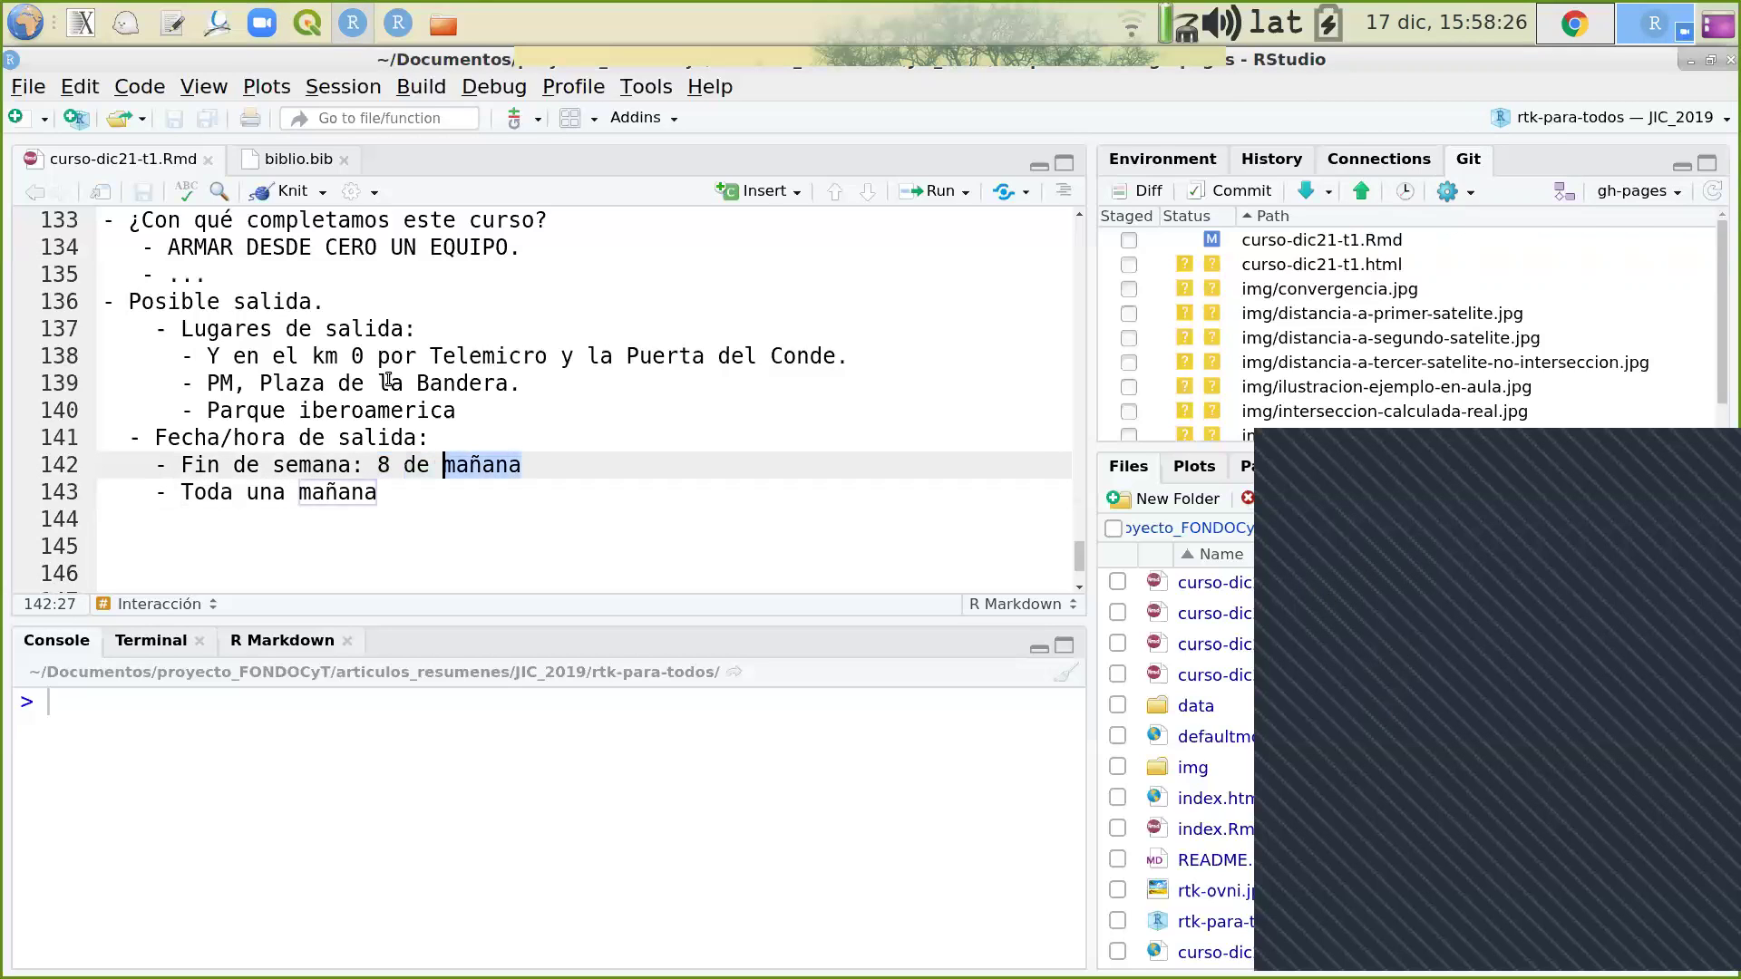
key("BackSpace")
type("en")
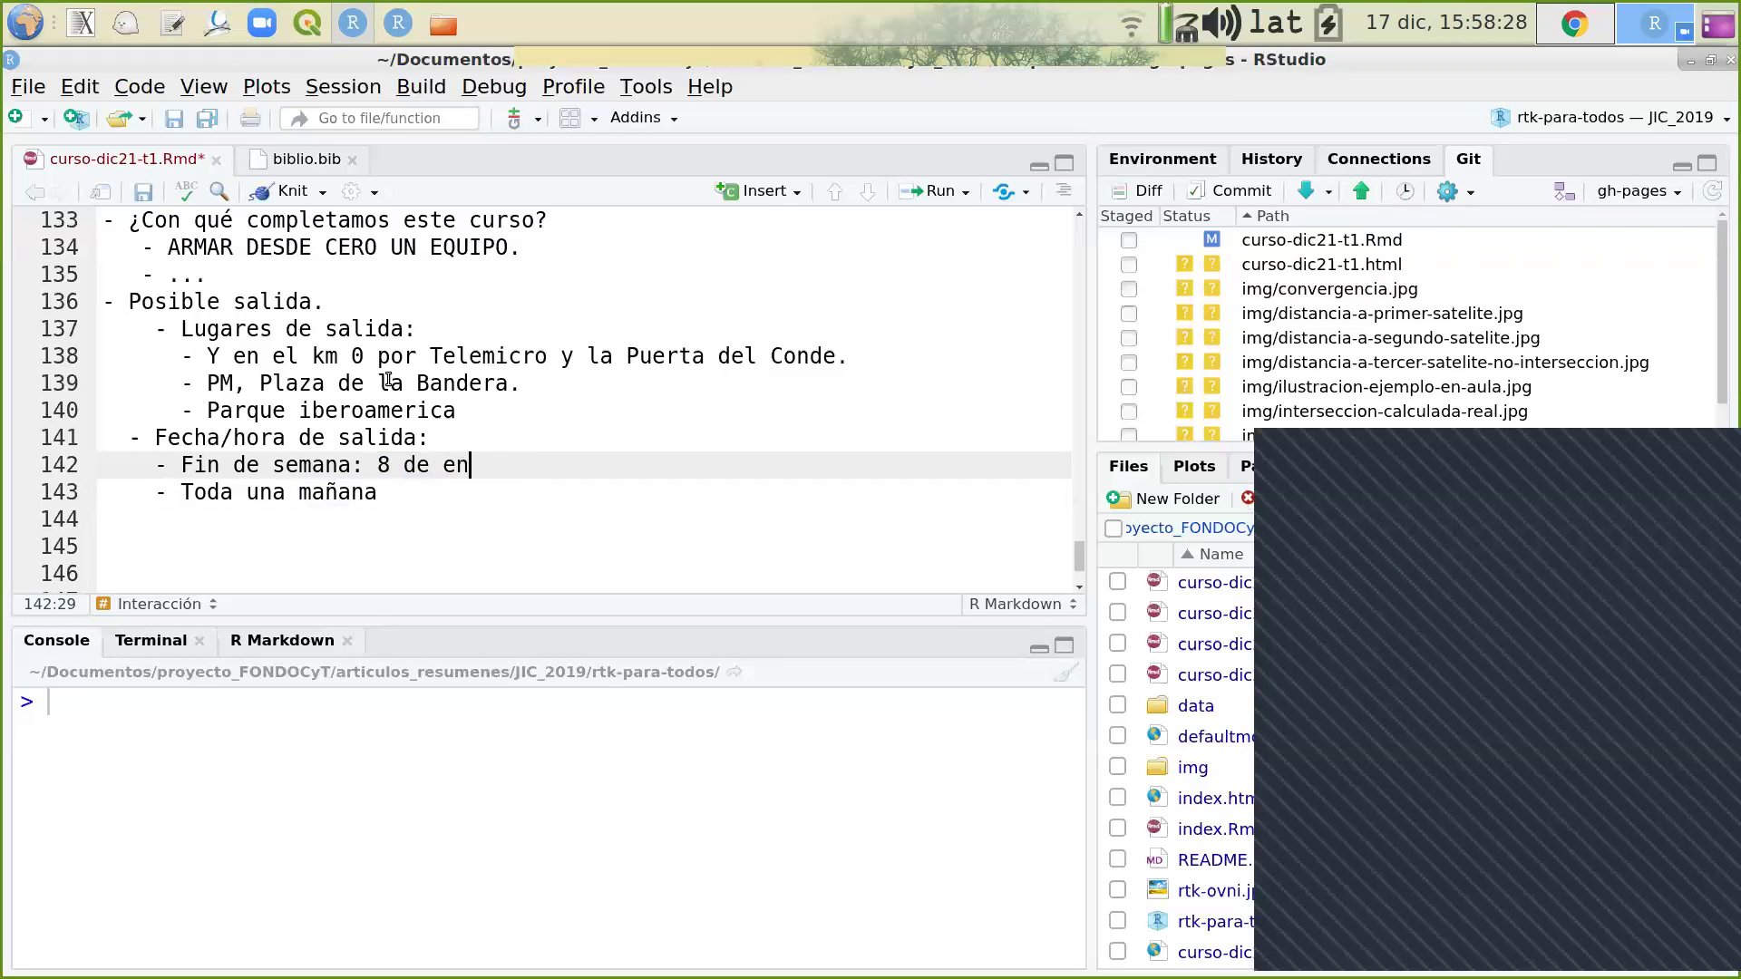
type("ero, de 8")
Finish the hours as 'de 9 a 13' so it reads '8 de enero, de 9 a 13', and save.
key("BackSpace")
key("BackSpace")
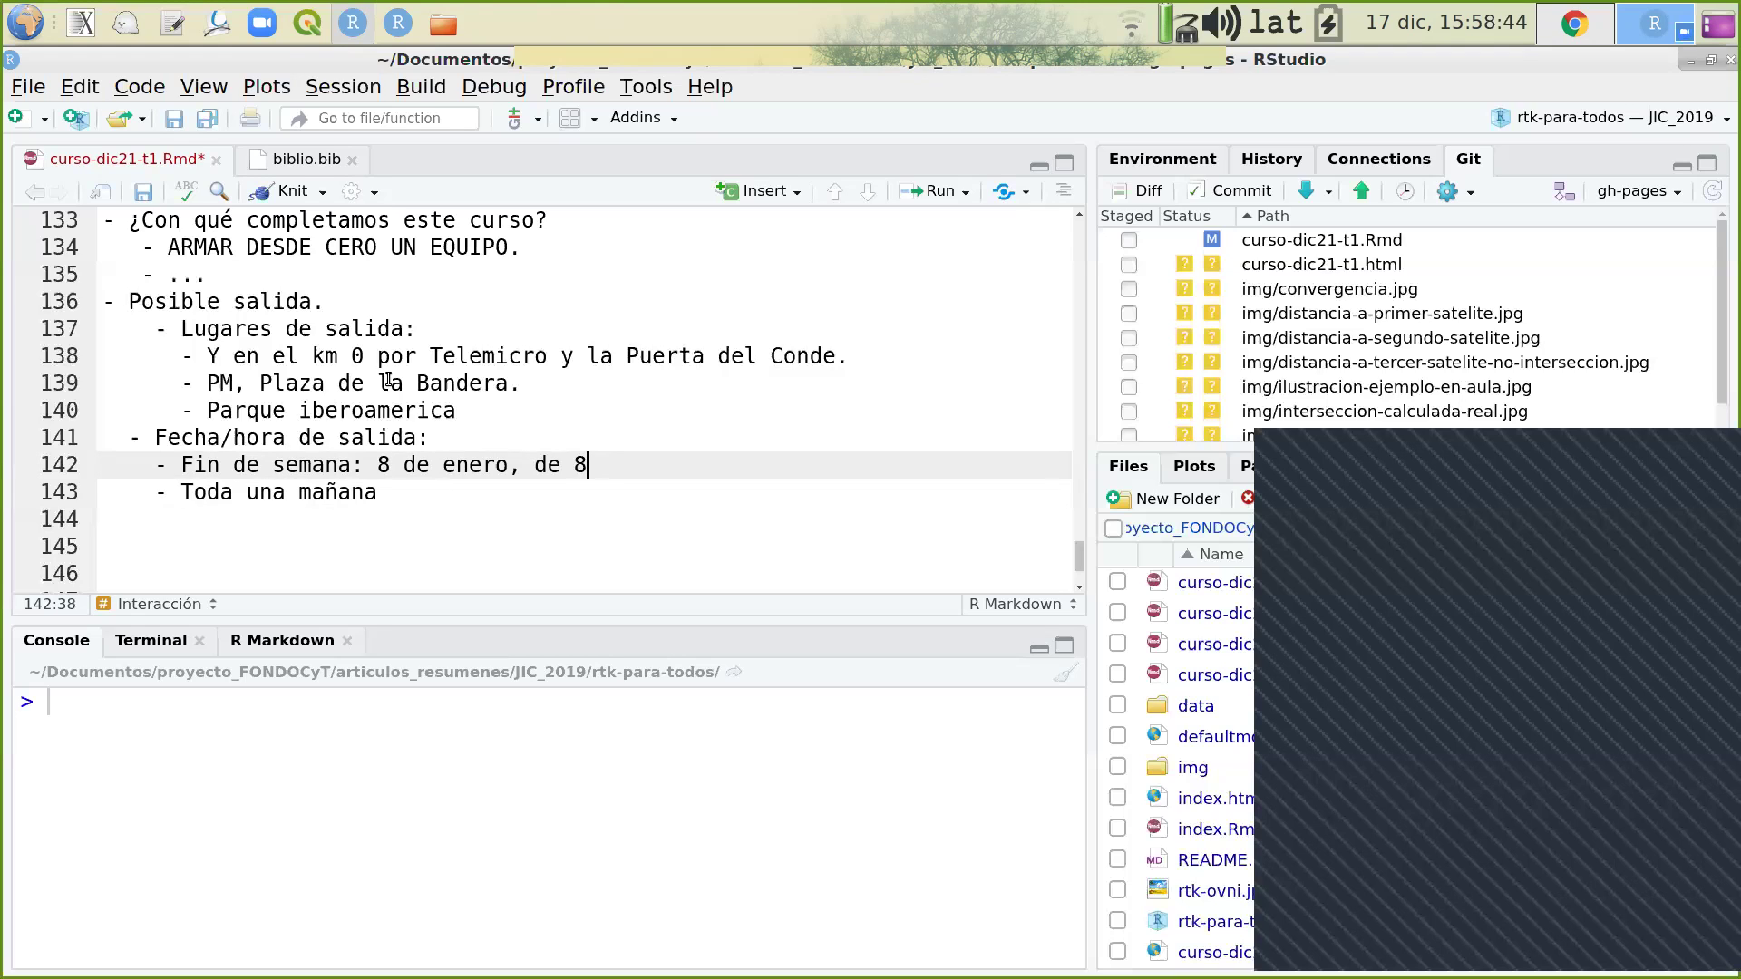
type("9")
key("BackSpace")
type("9")
key("BackSpace")
type("9 a 12")
key("BackSpace")
key("BackSpace")
type("12")
key("BackSpace")
type("3")
key("ctrl+s")
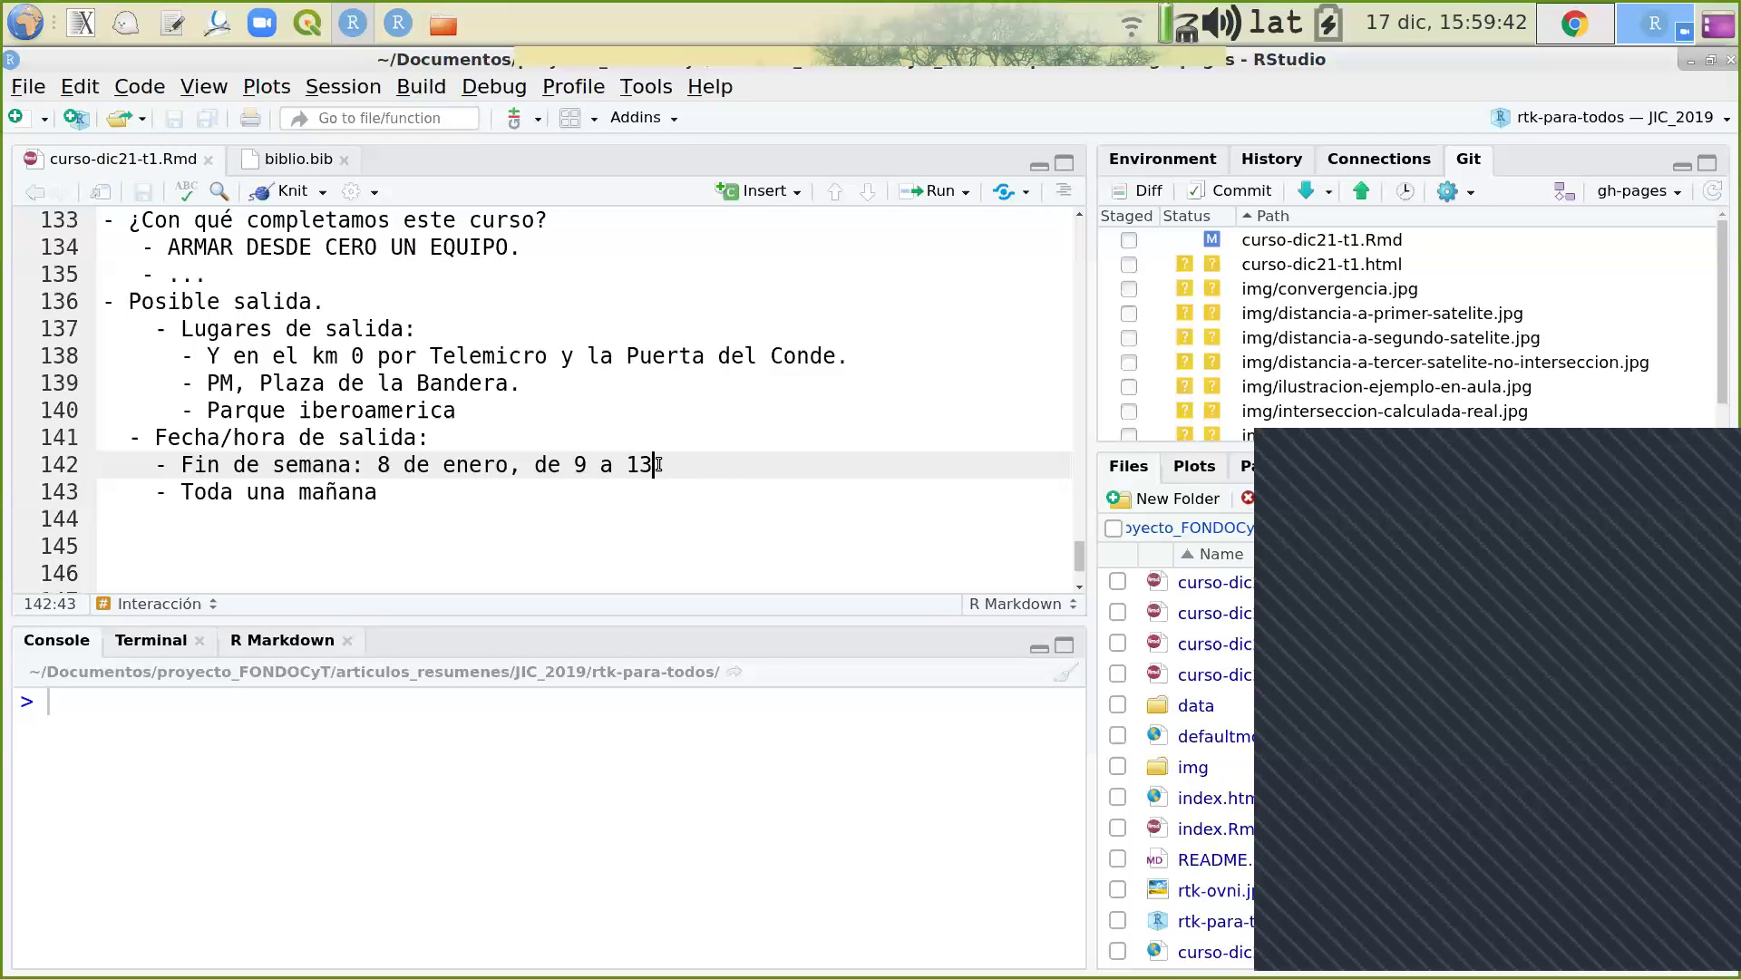
Delete the 'Toda una mañana' bullet and its leftover empty line.
left_click(390, 502)
key("shift+Home")
key("BackSpace")
key("BackSpace")
key("BackSpace")
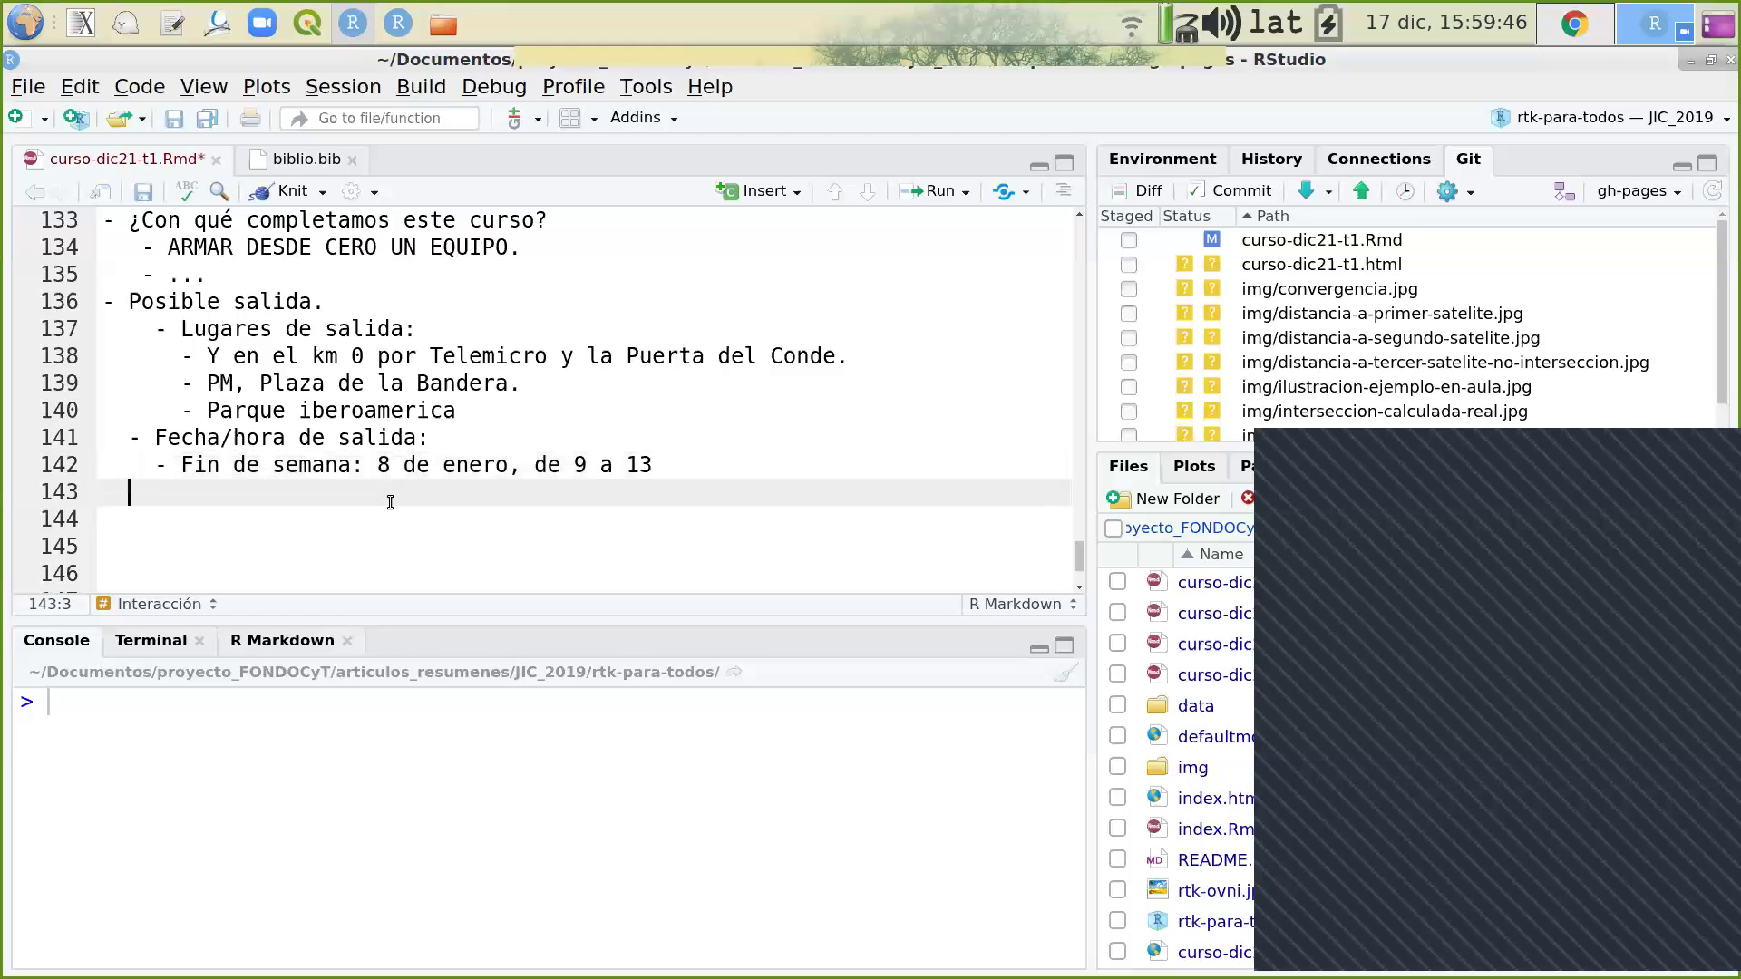
key("Up")
key("Up")
key("Up")
key("Up")
key("Up")
key("Up")
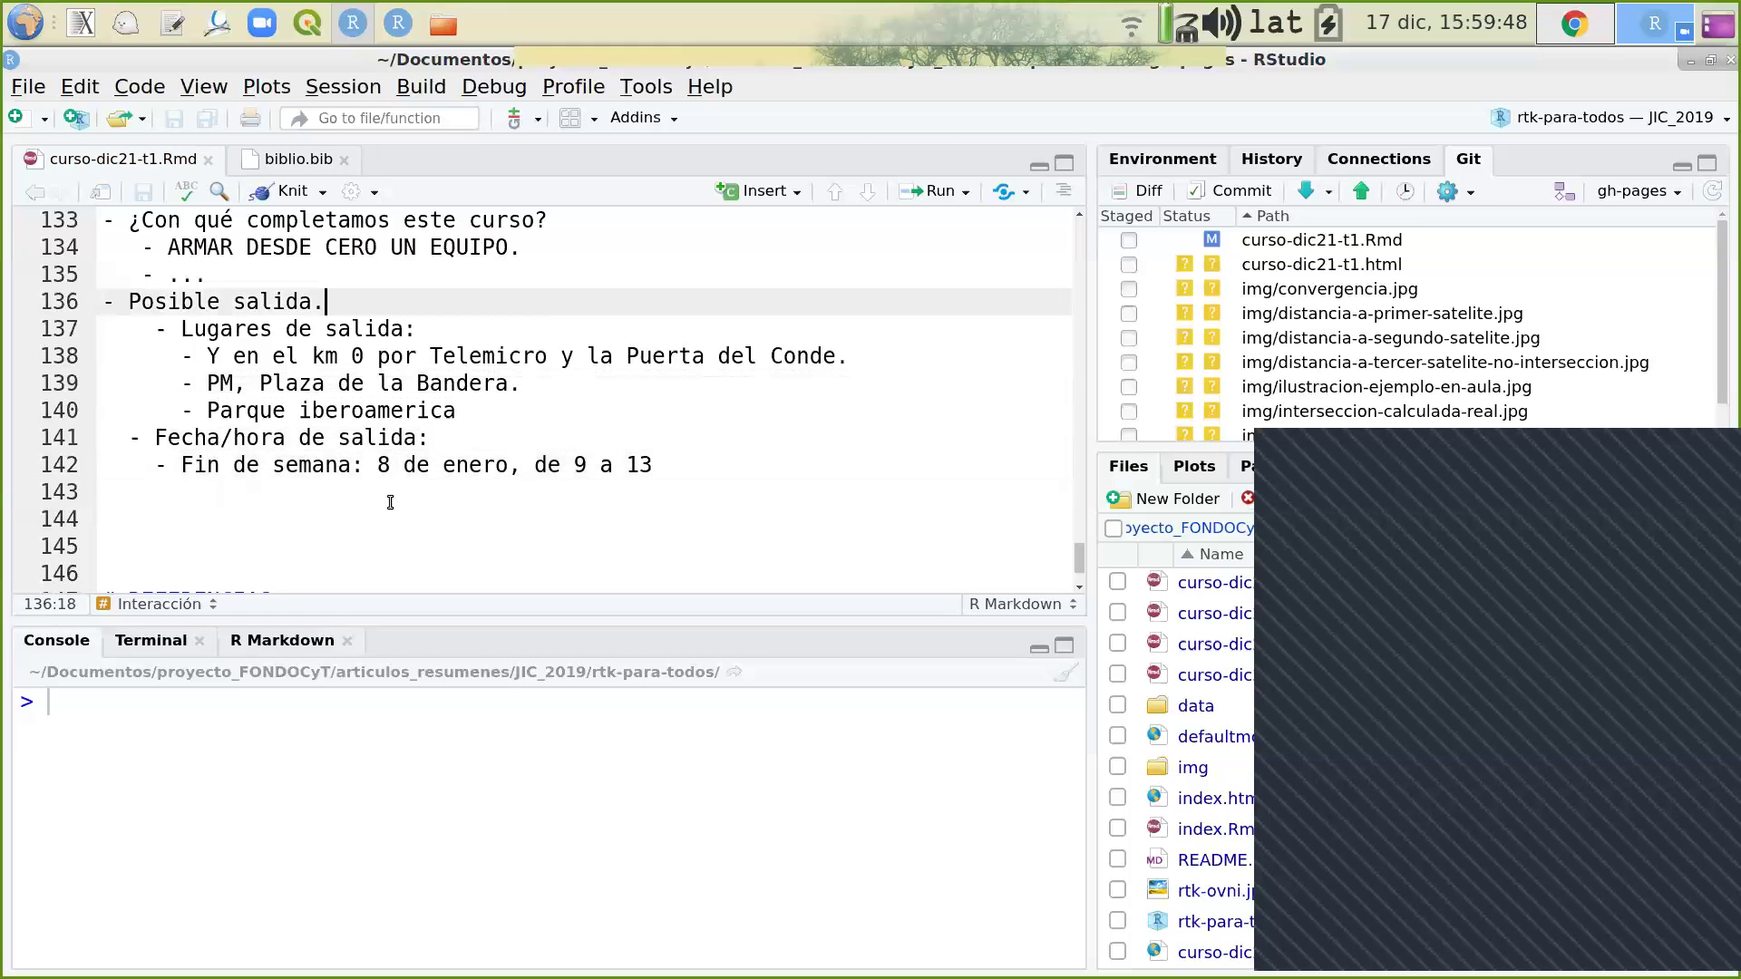
Wrap the Telemicro meeting place in double underscores for bold and knit the slides.
key("Down")
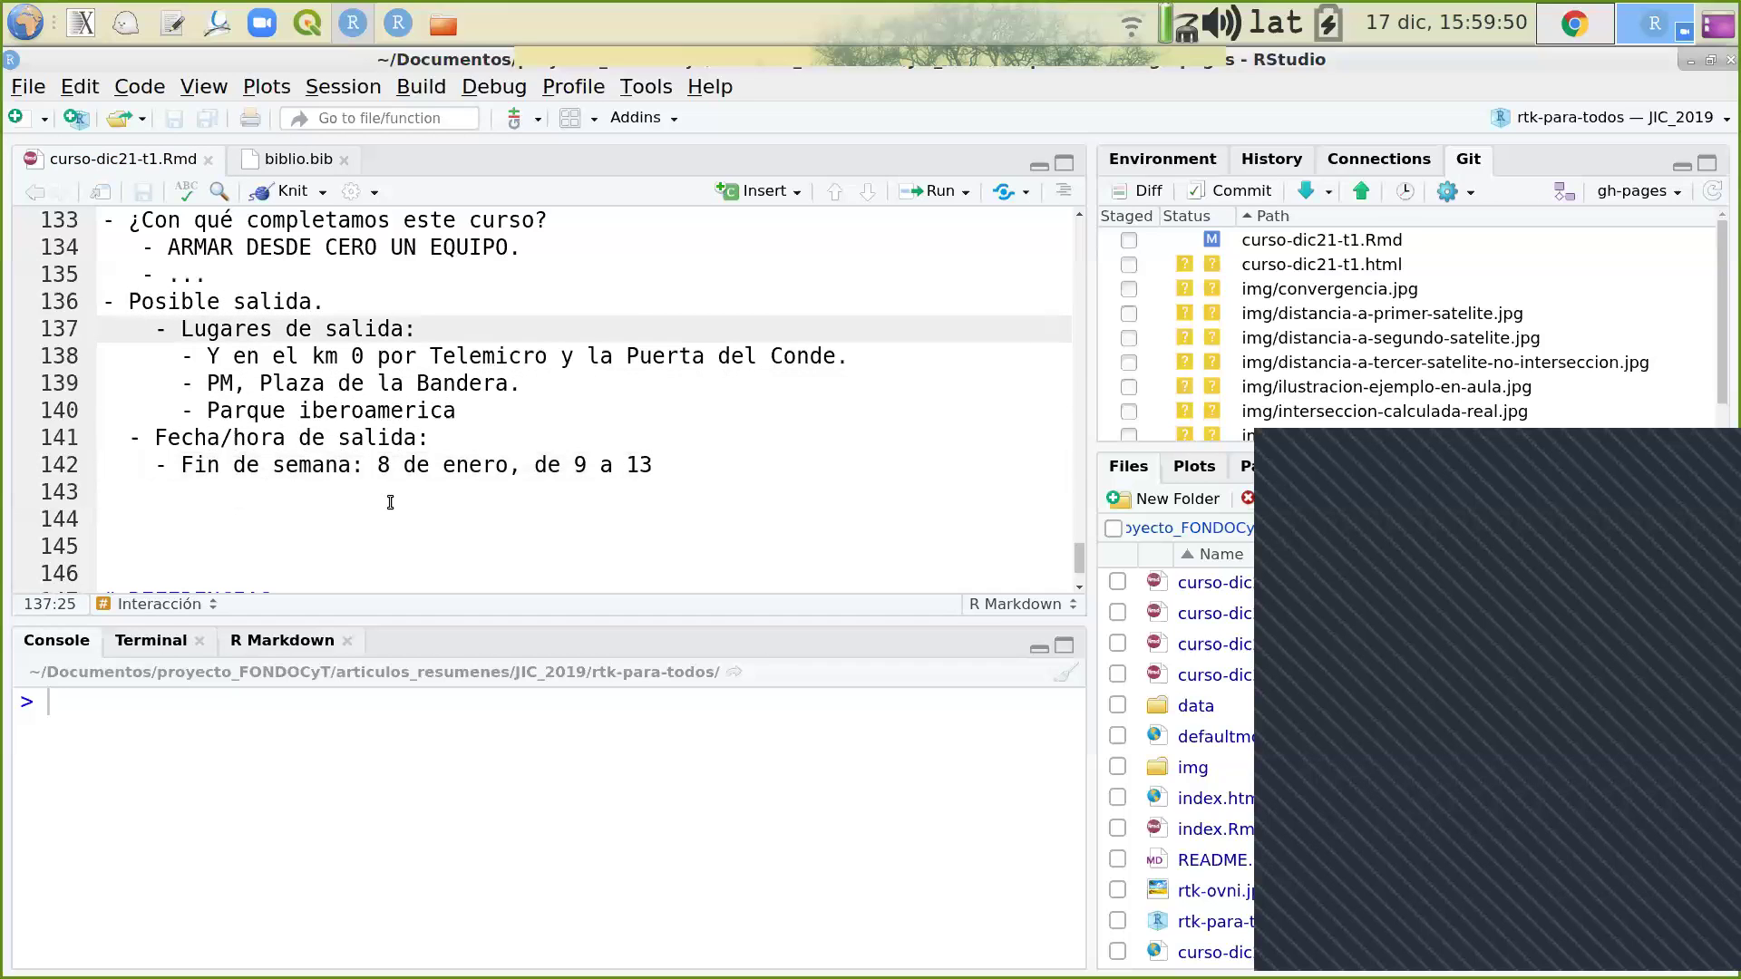
key("Down")
key("Down")
key("Down")
key("Down")
key("Up")
key("Up")
key("Up")
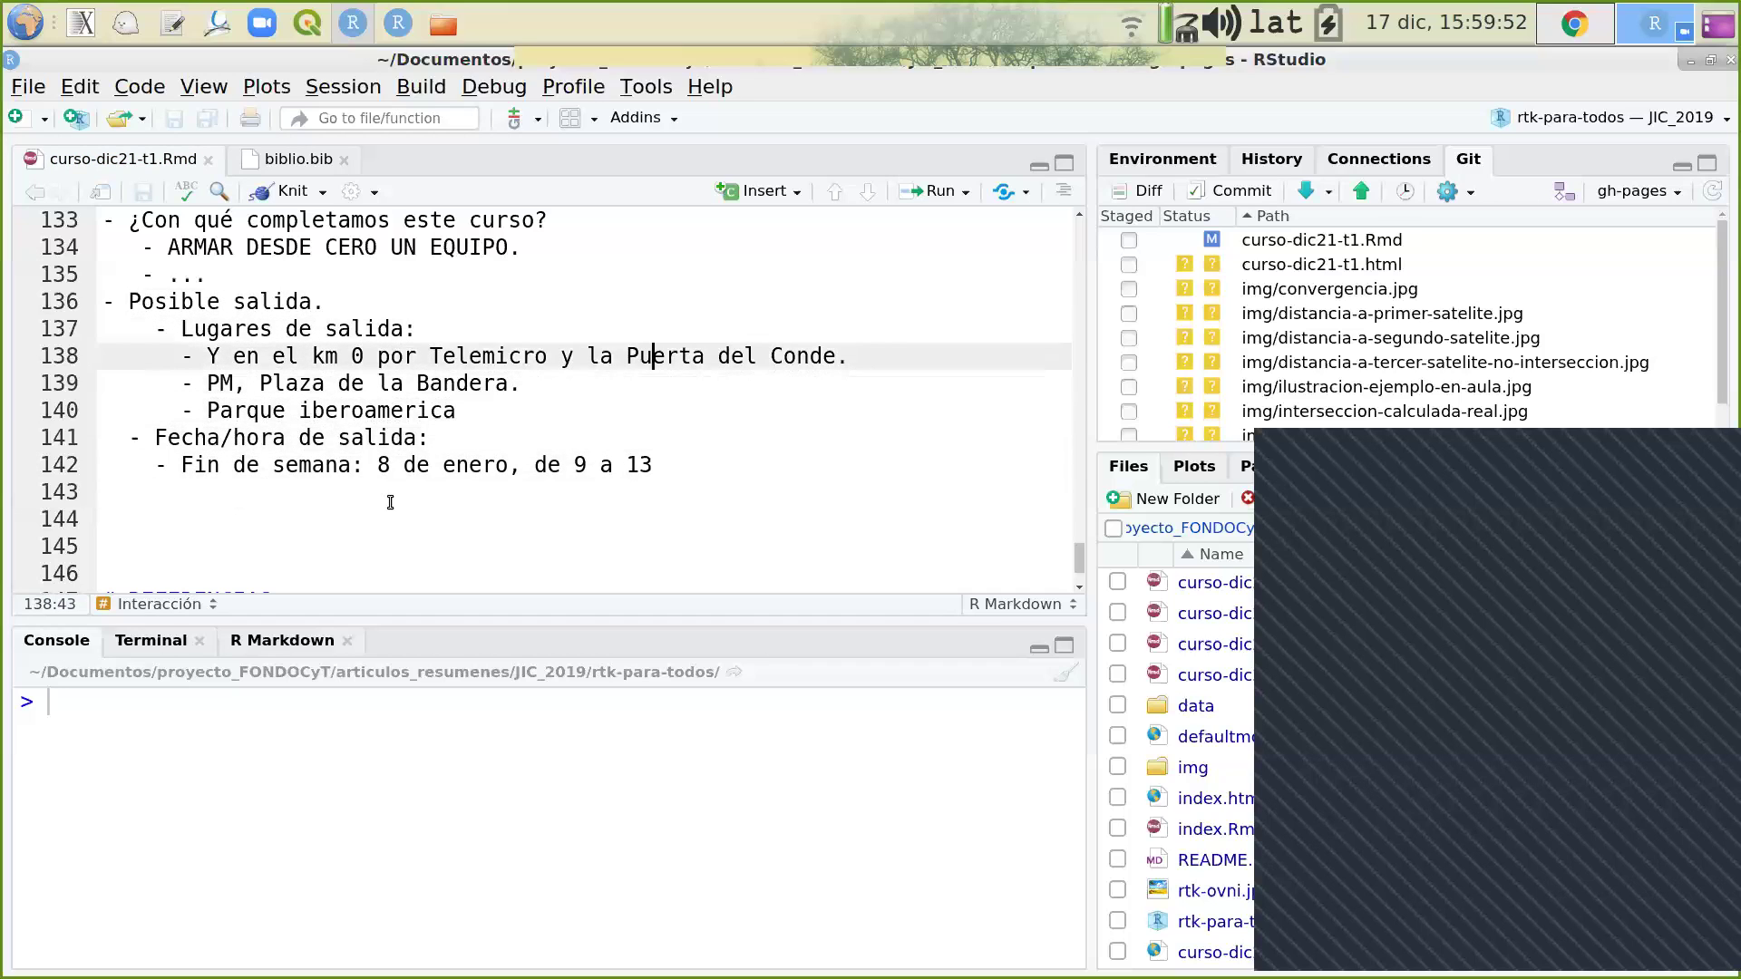
key("Up")
key("Up")
key("Home")
key("Down")
key("Down")
key("End")
key("shift+Home")
key("shift+Right")
key("shift+Right")
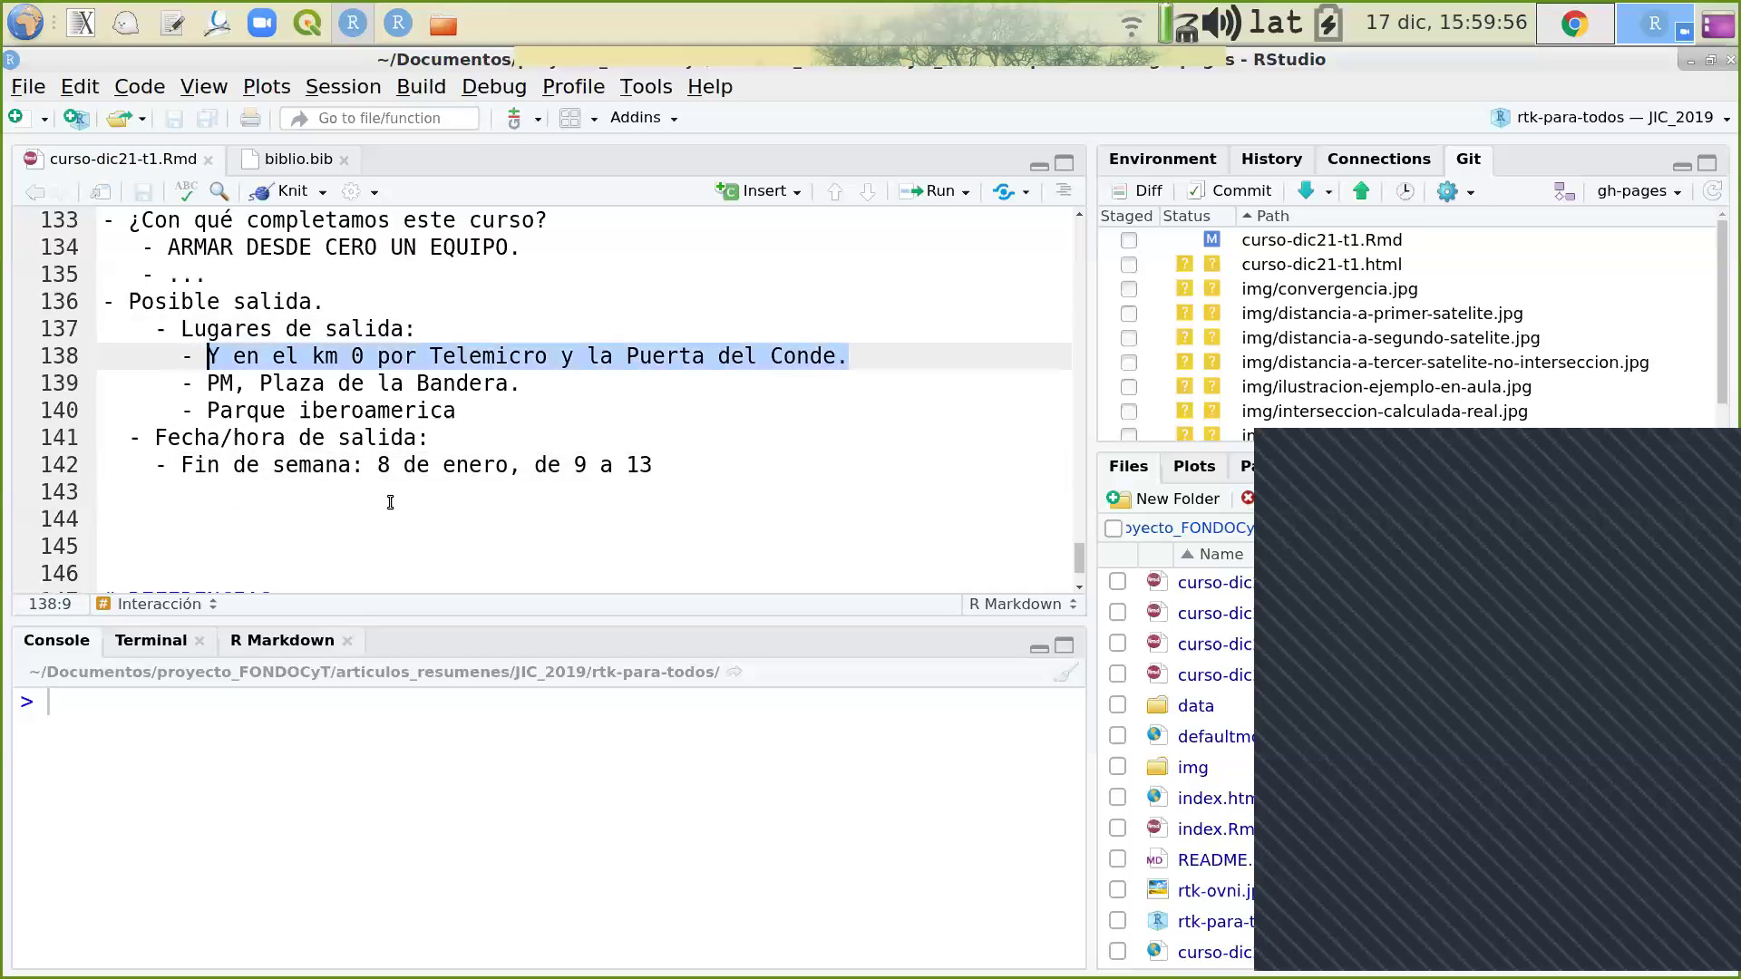
type("__")
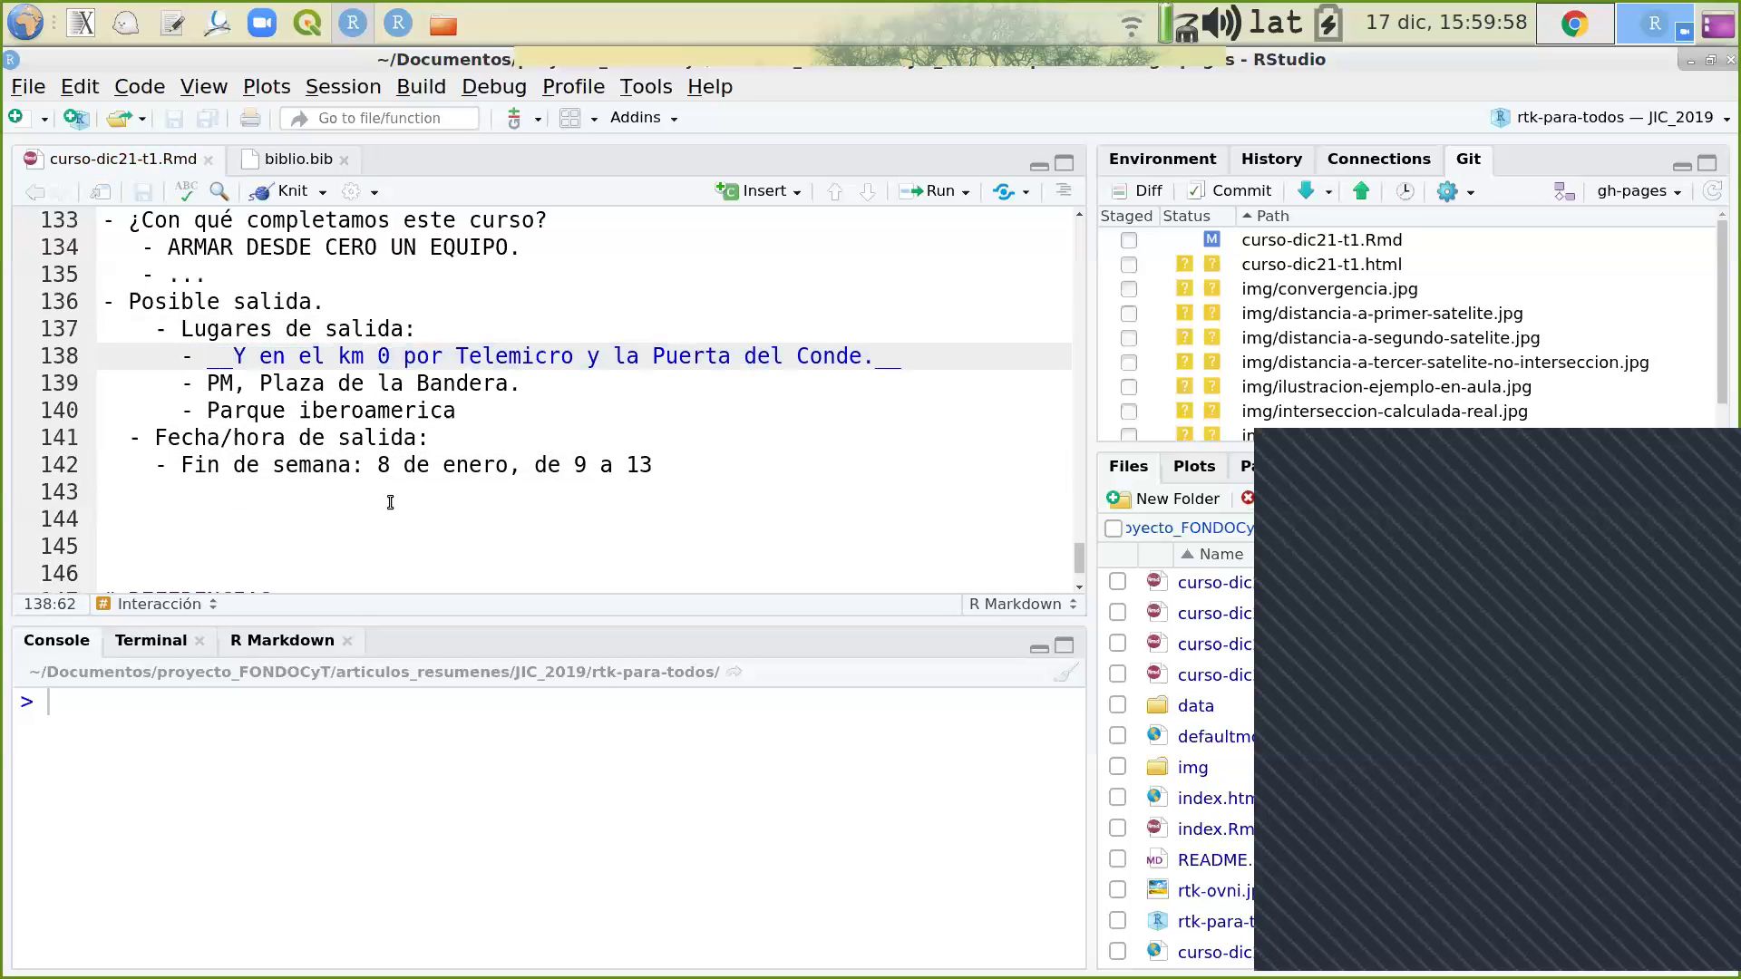
key("ctrl+shift+k")
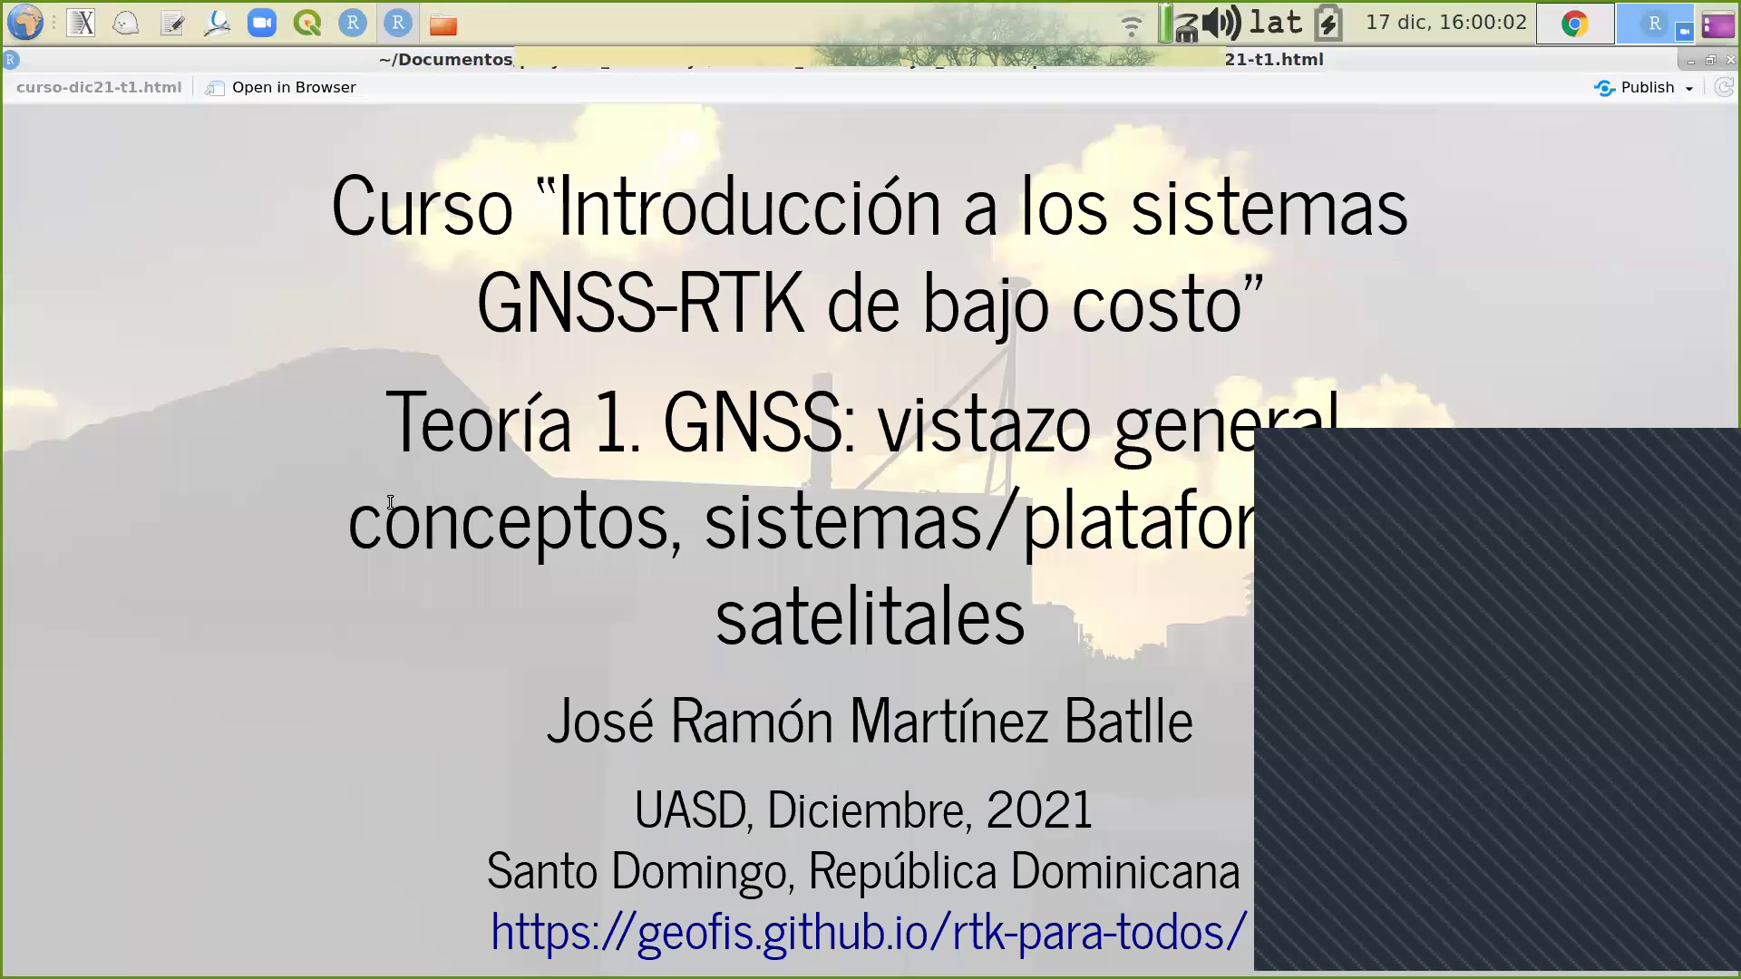
Inspect the rendered Interacción slide with the bold km 0 meeting place, then return to the source.
key("Escape")
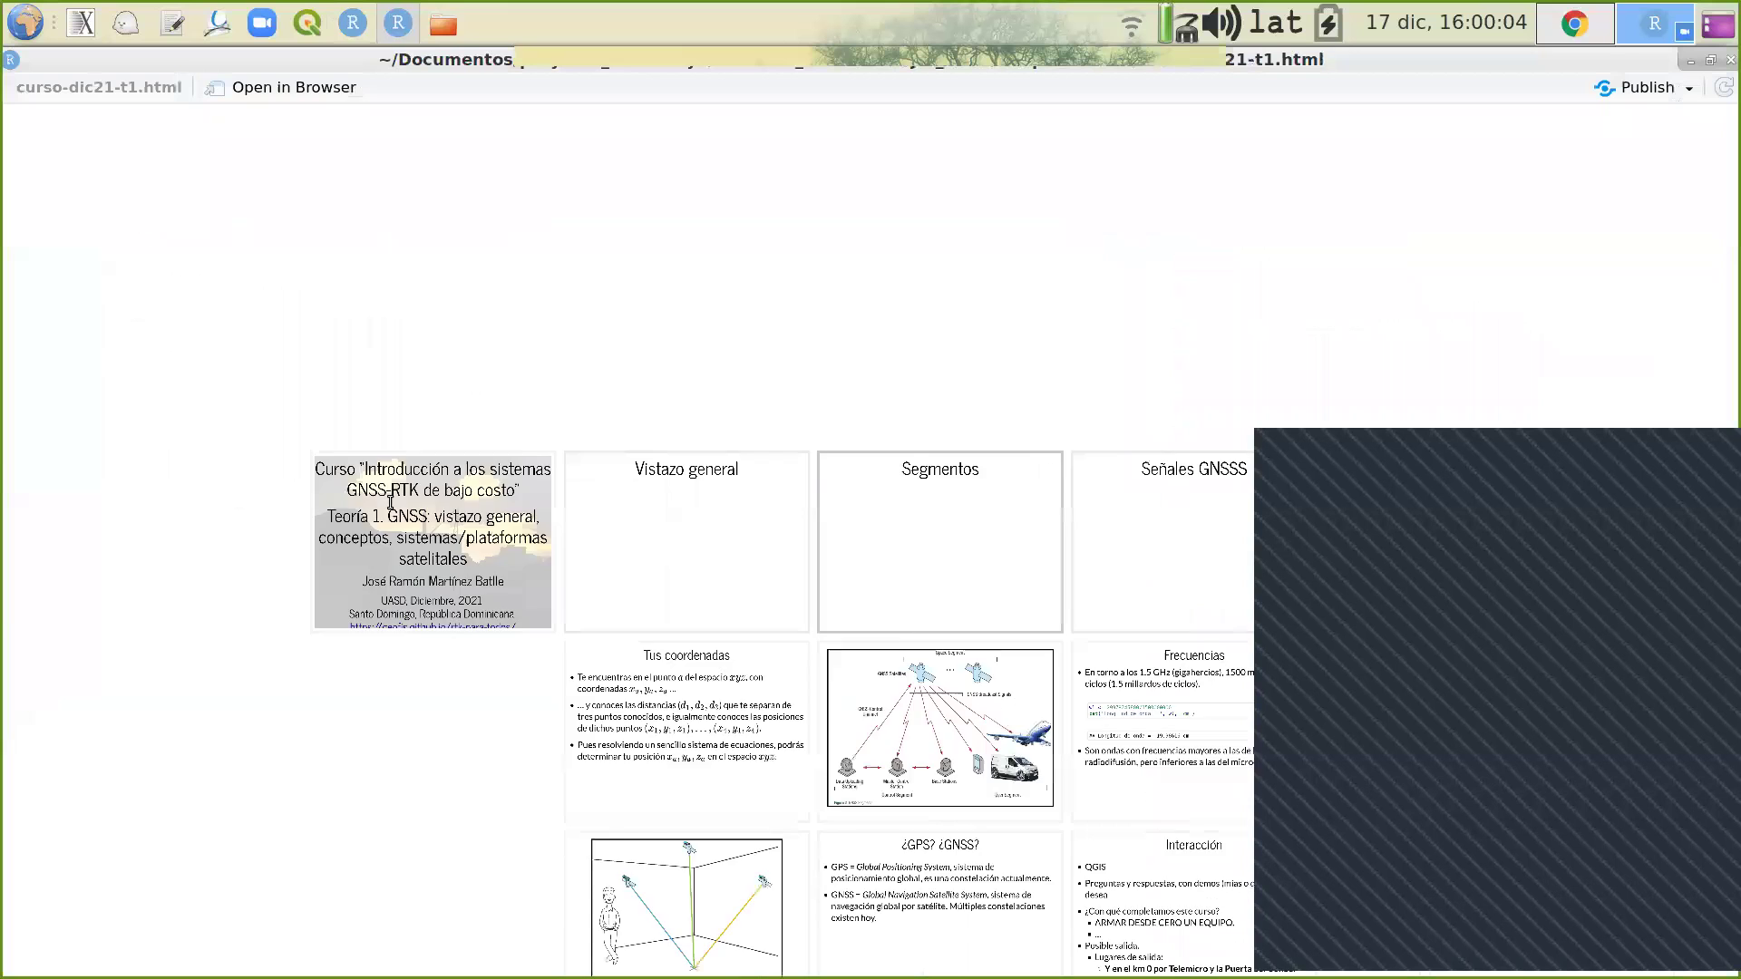
key("Down")
key("Down")
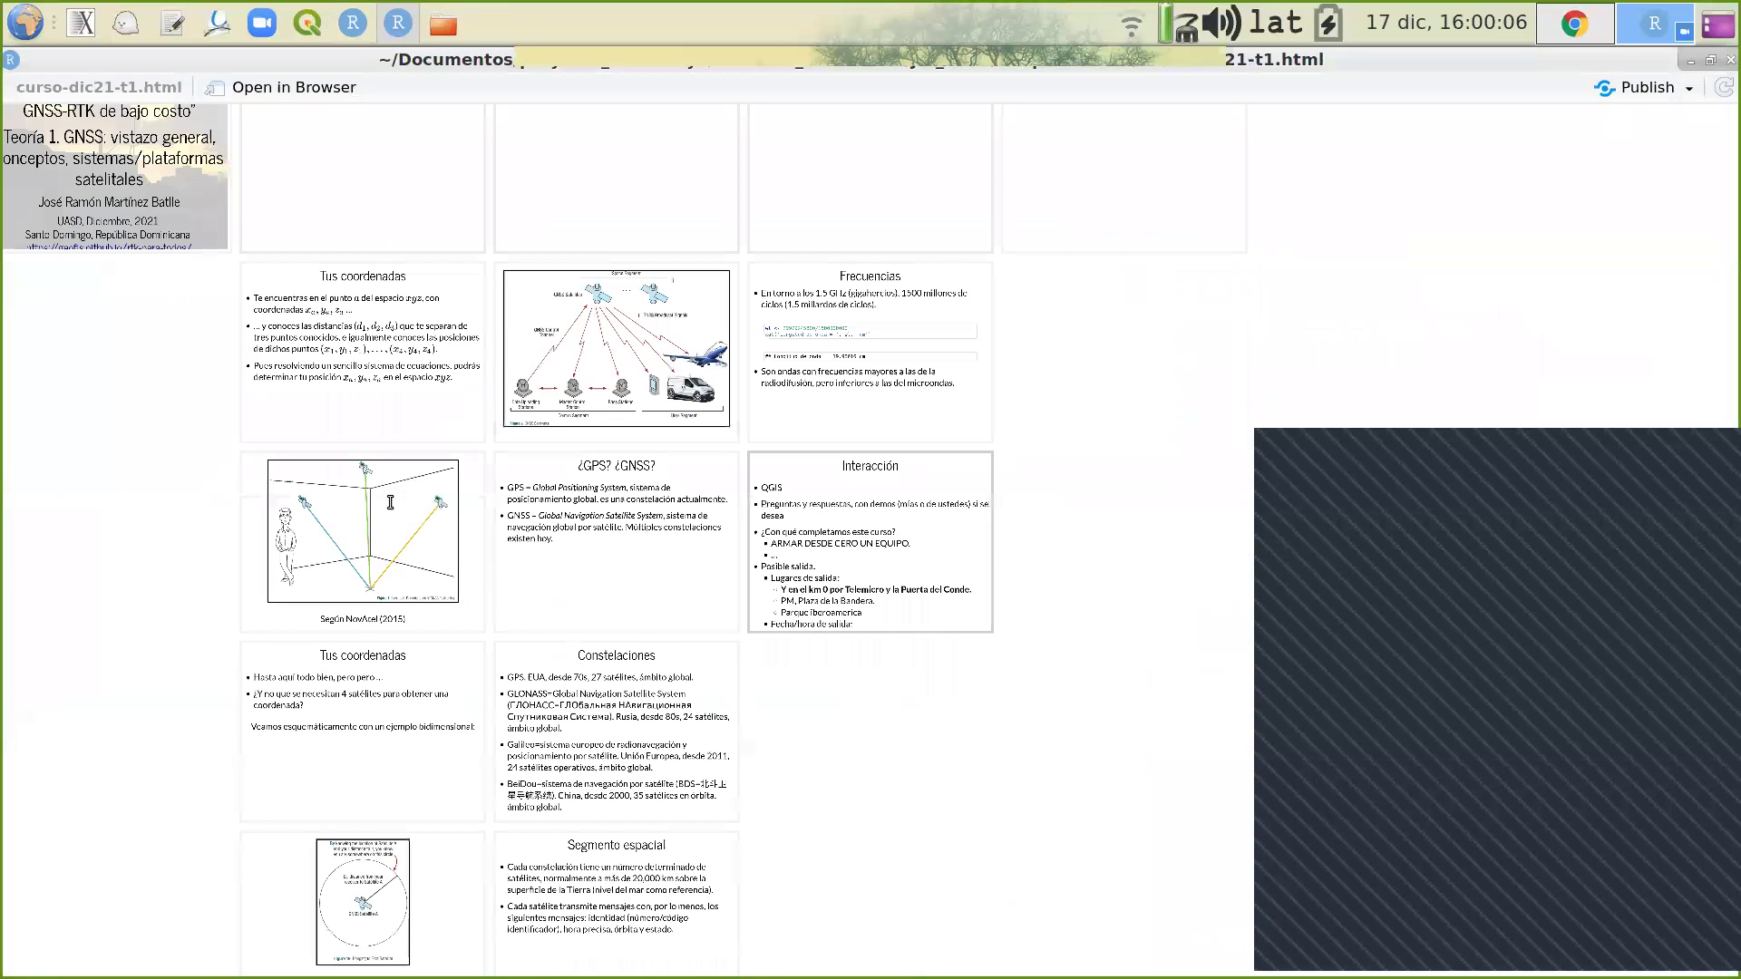
key("Escape")
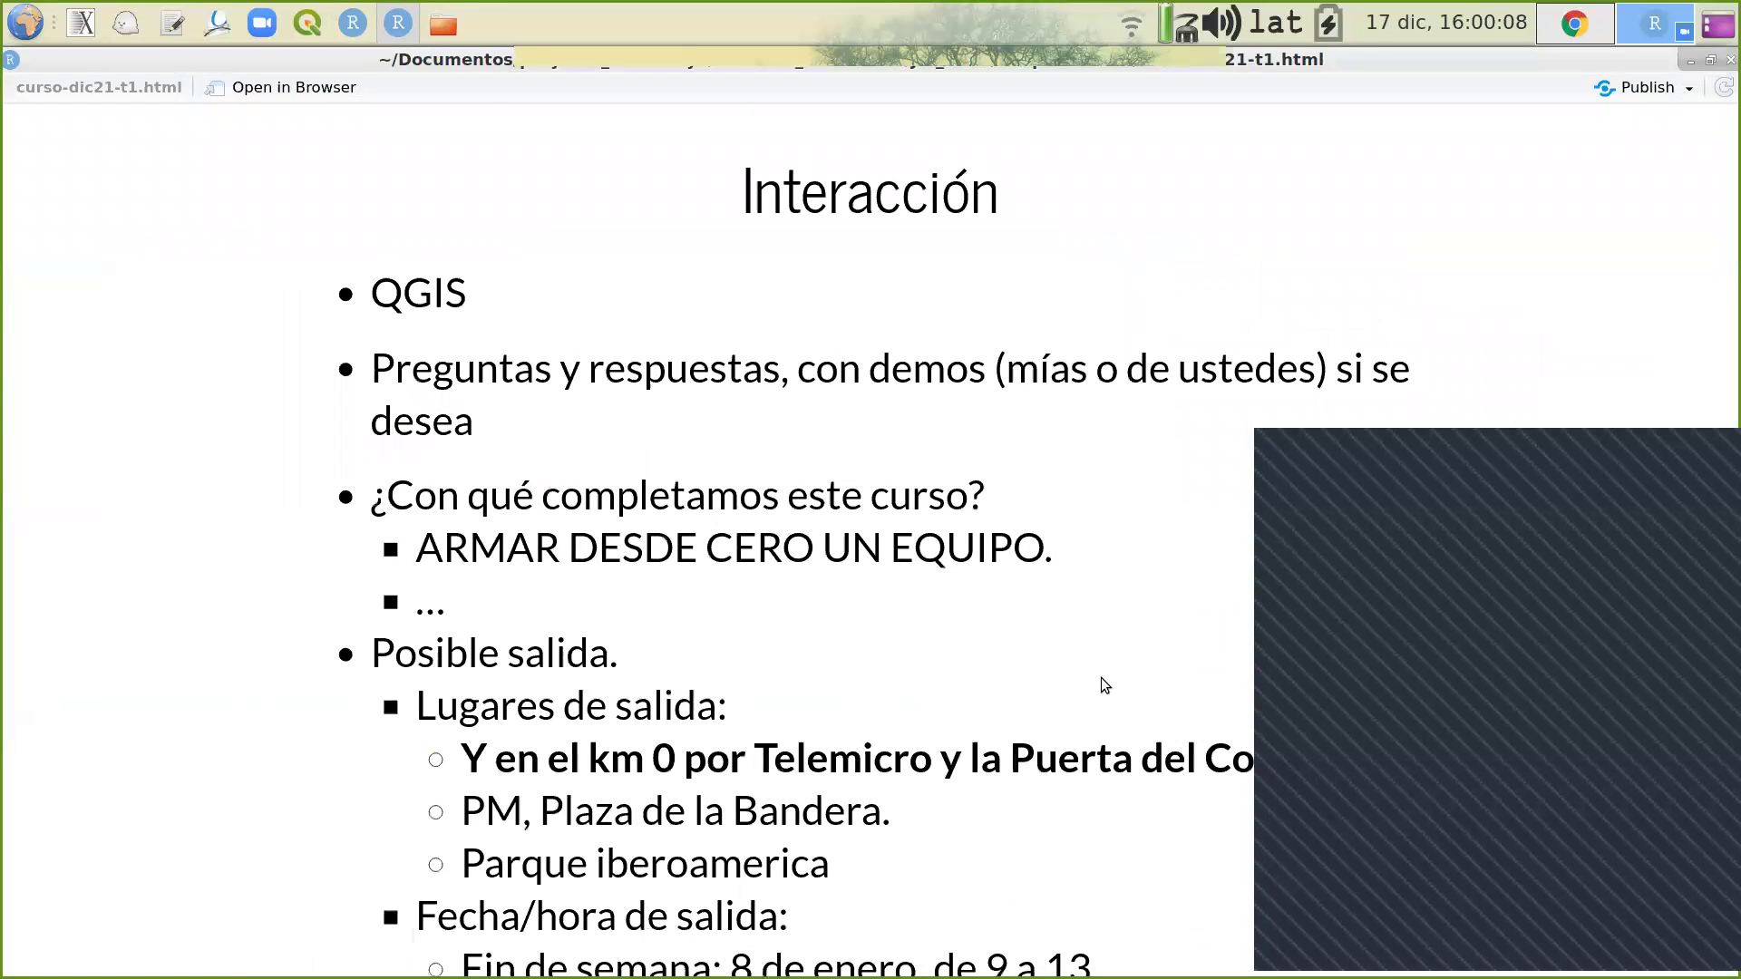
left_click(1727, 487)
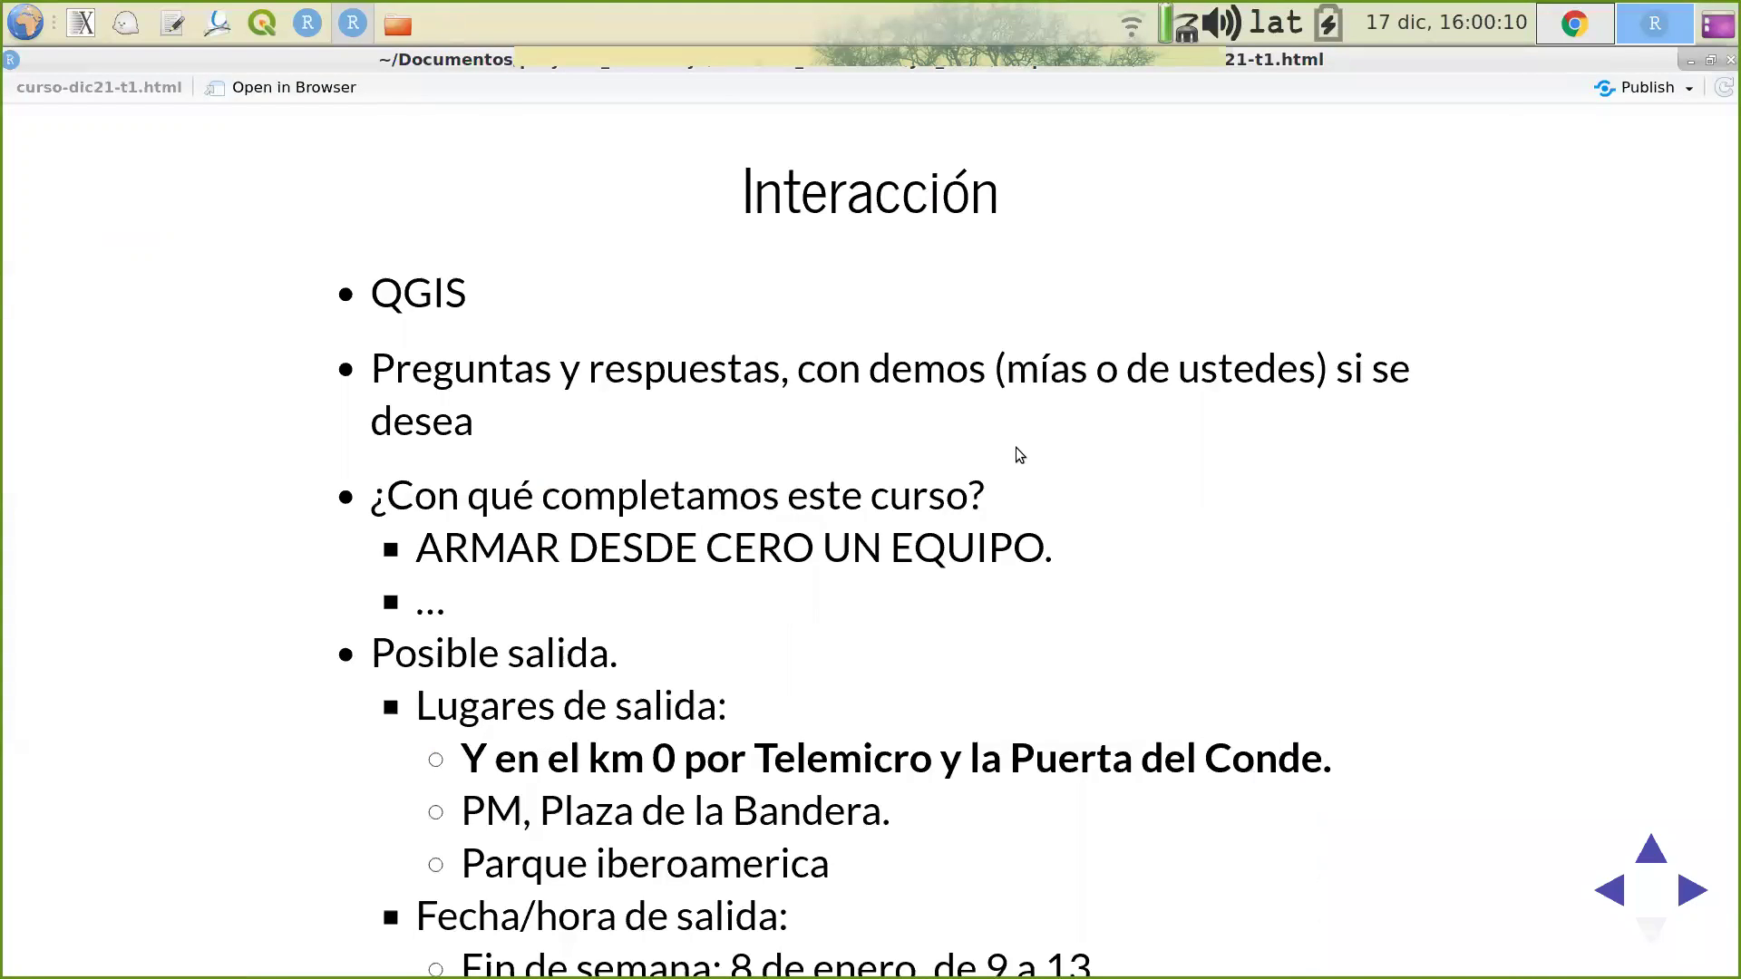
key("alt+Tab")
scroll(330, 251, "up", 2)
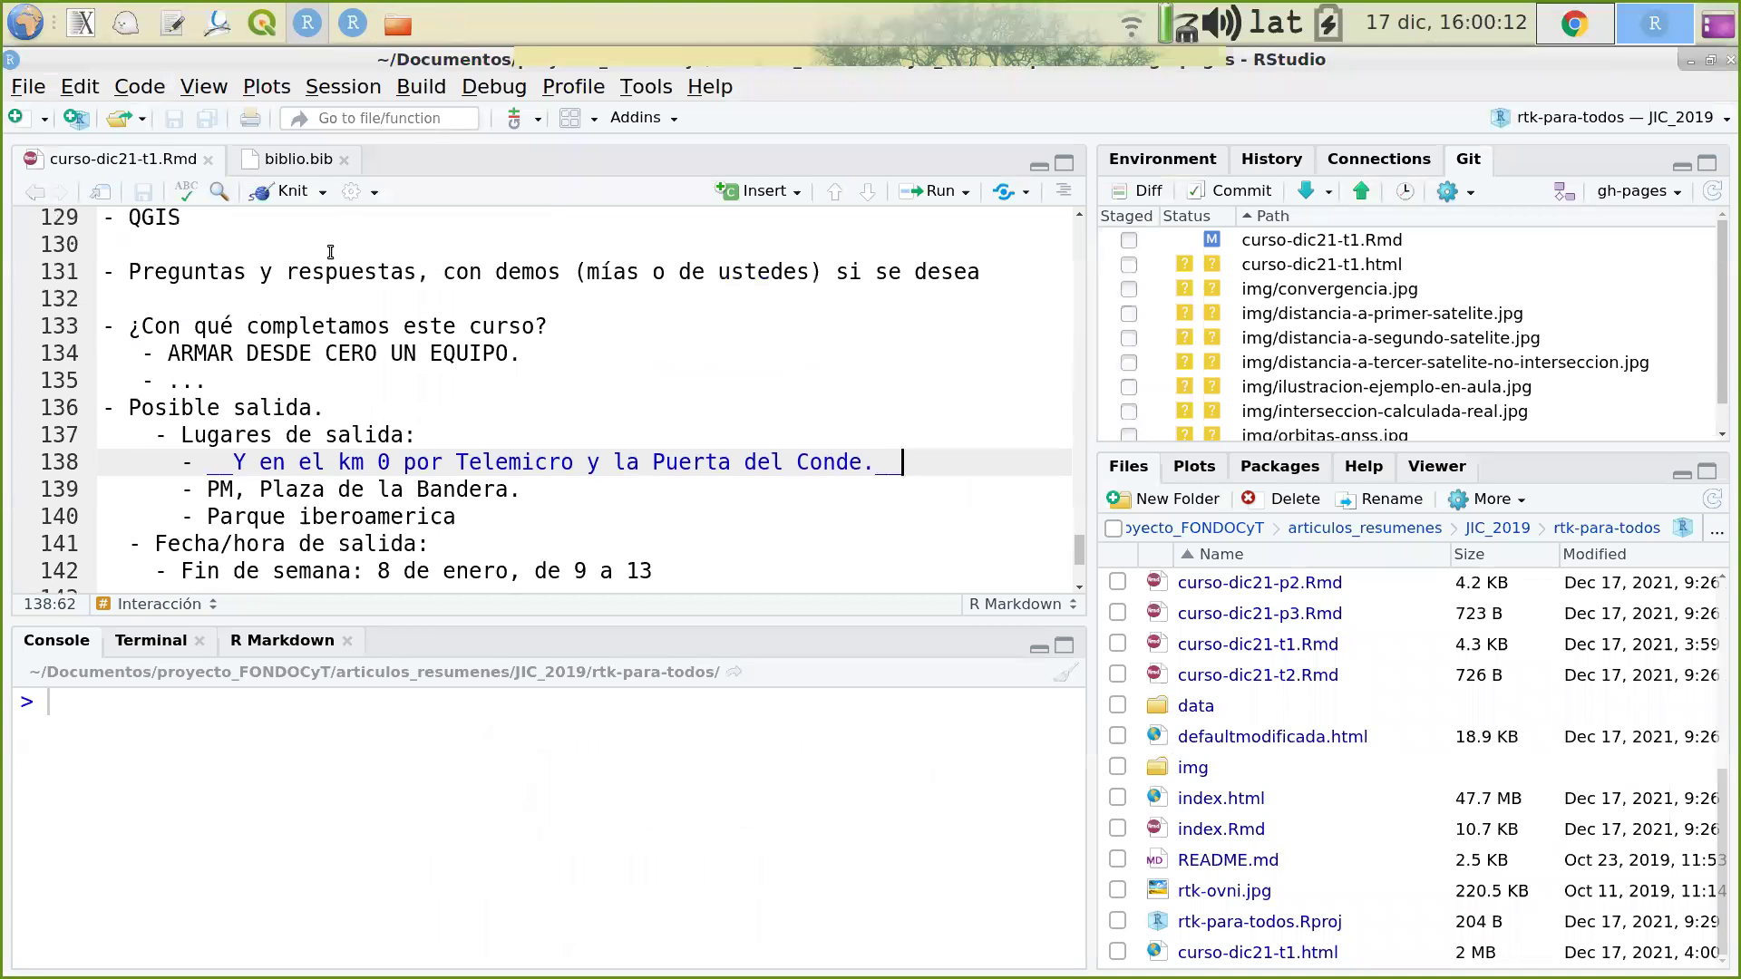
Review the course-completion question and placeholder bullet, briefly checking the QGIS session.
scroll(330, 251, "up", 1)
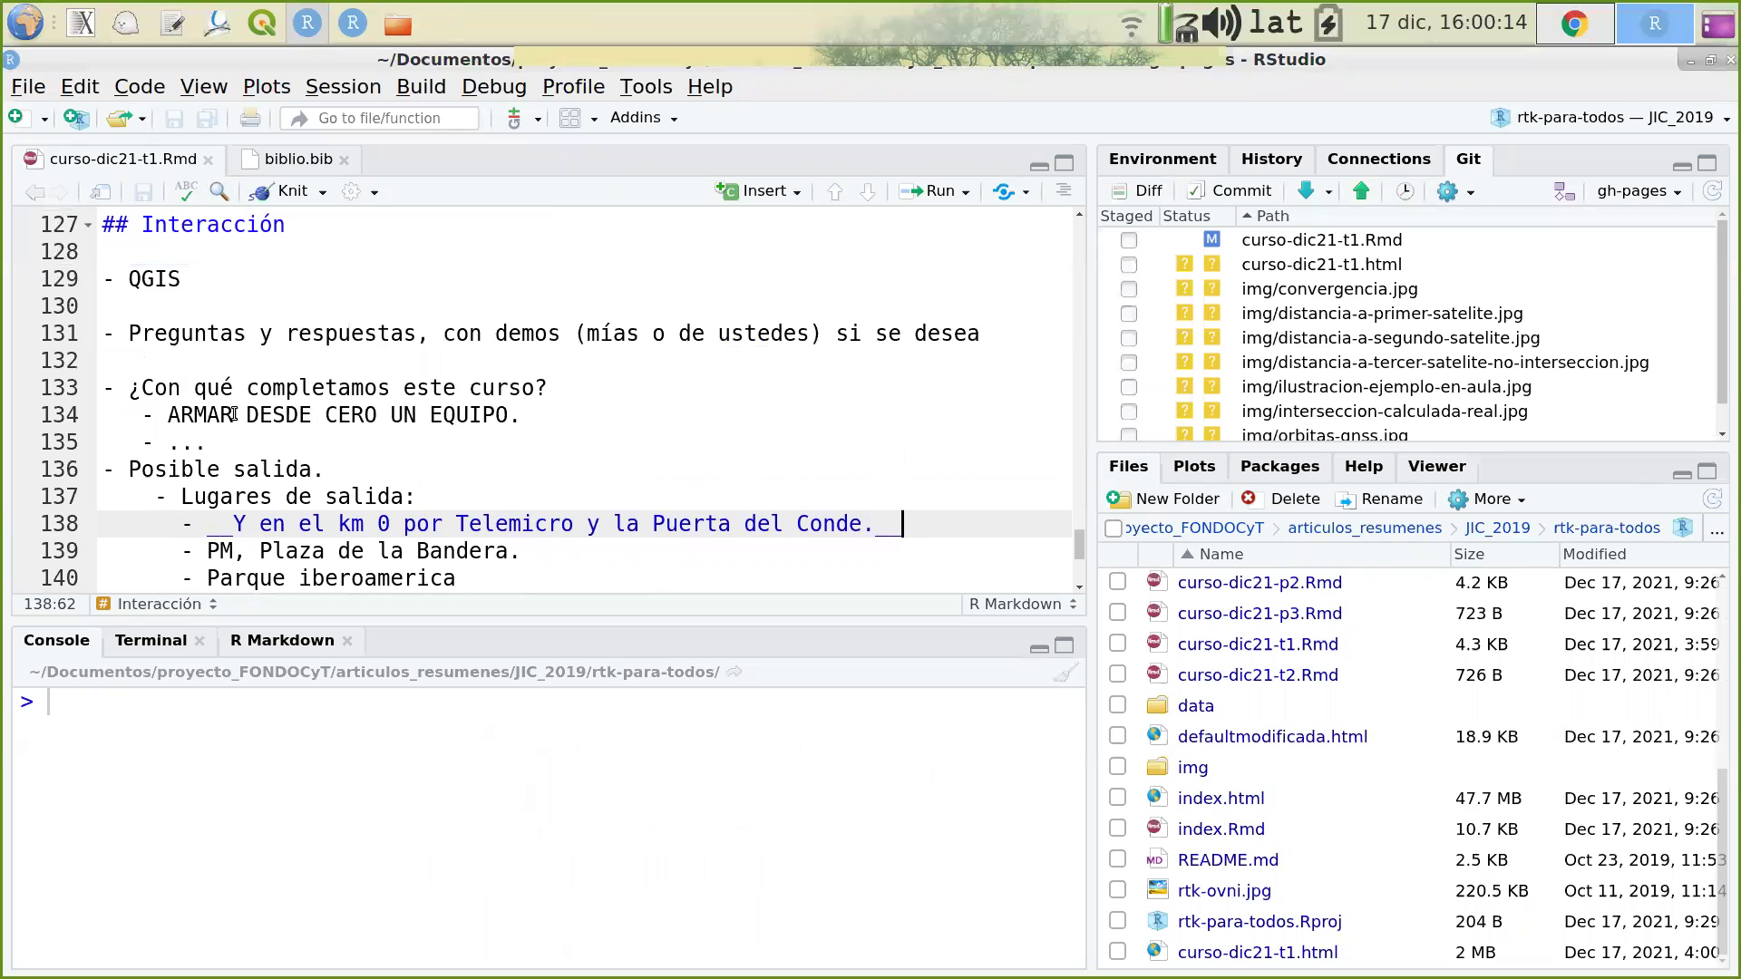
left_click(262, 389)
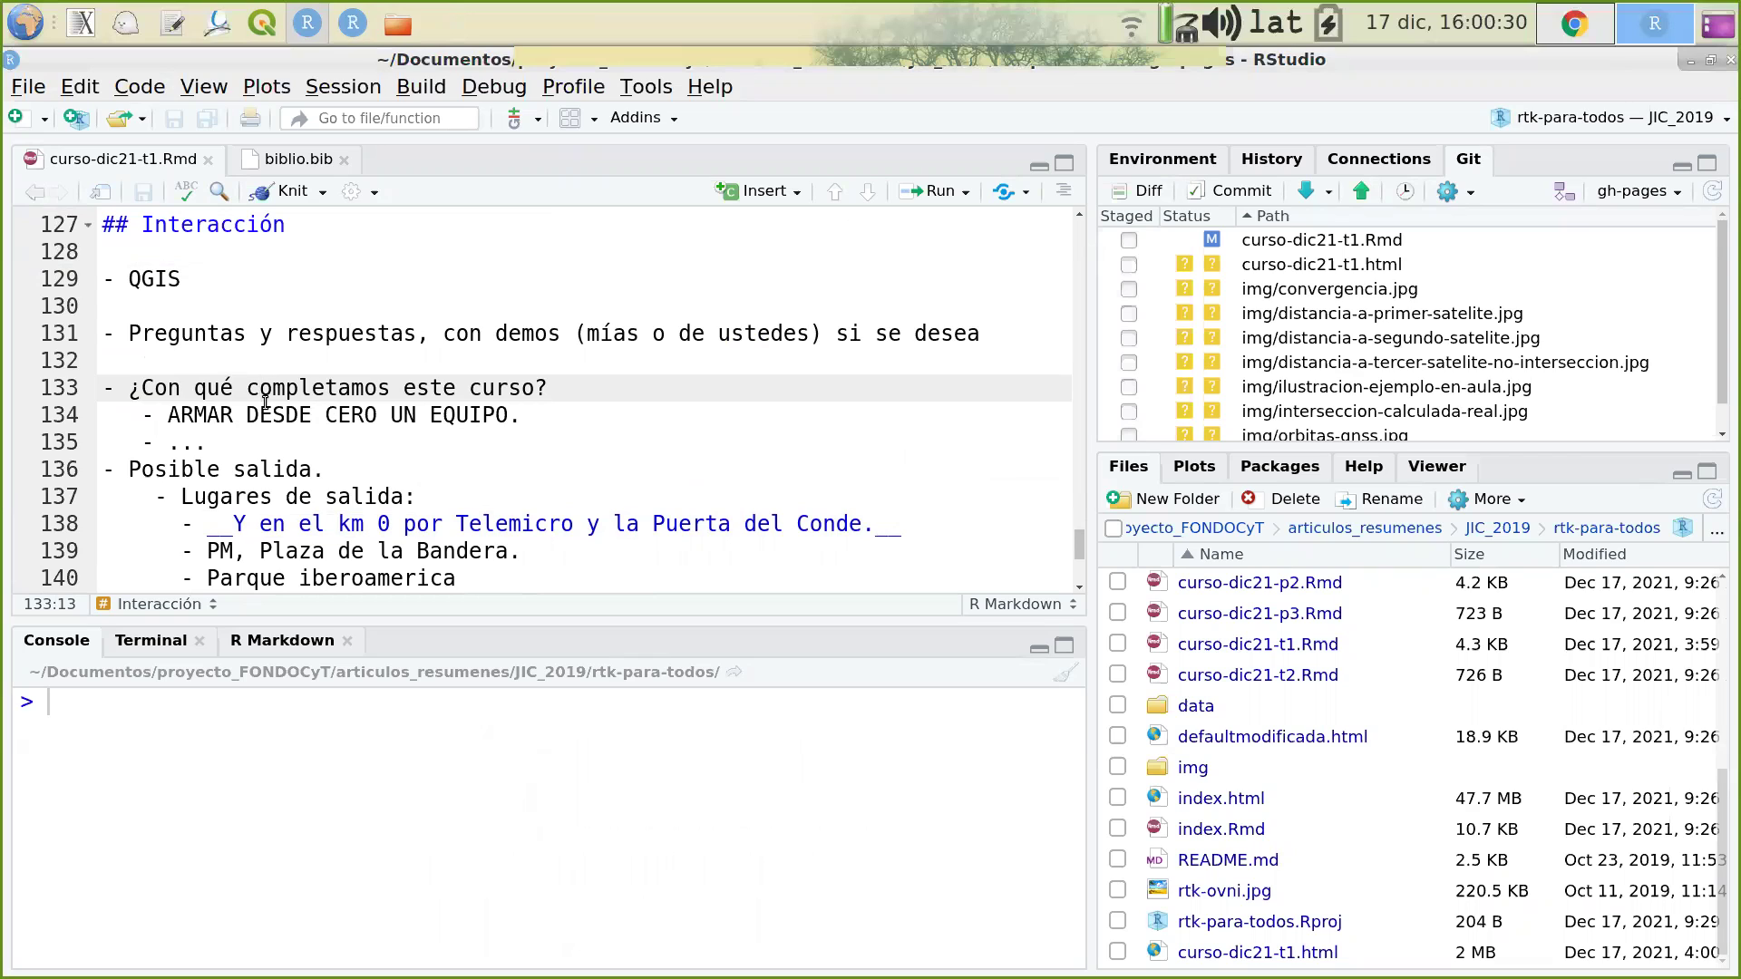
left_click(209, 442)
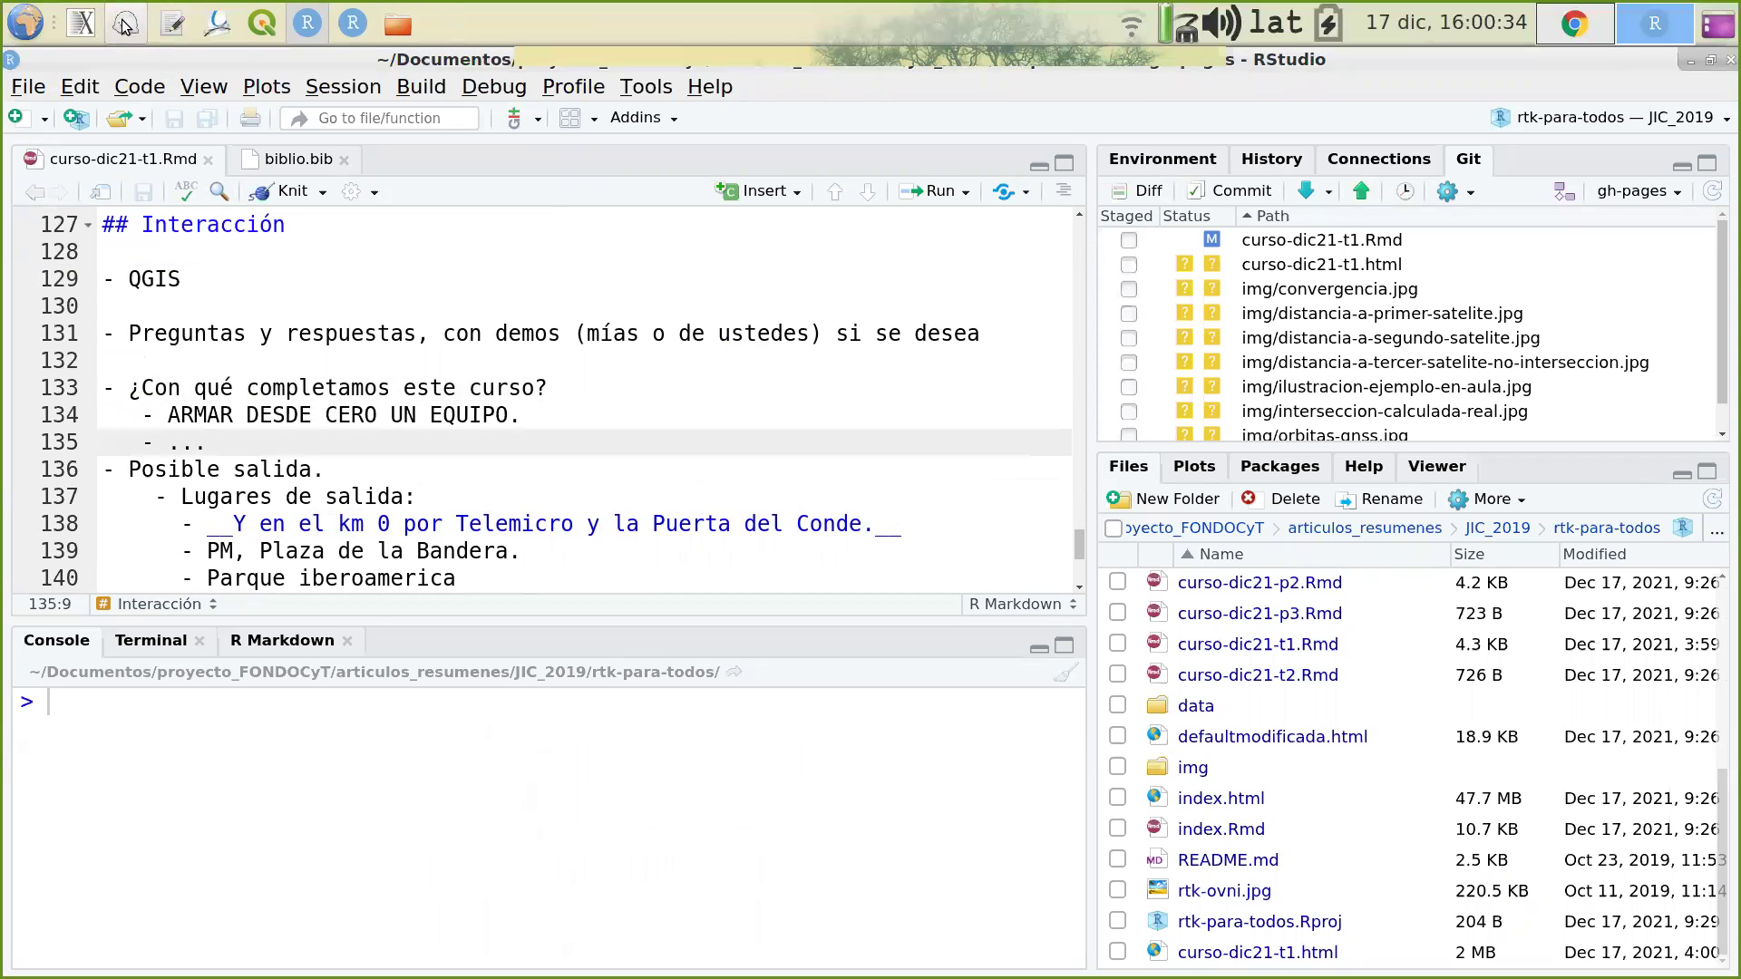
left_click(124, 25)
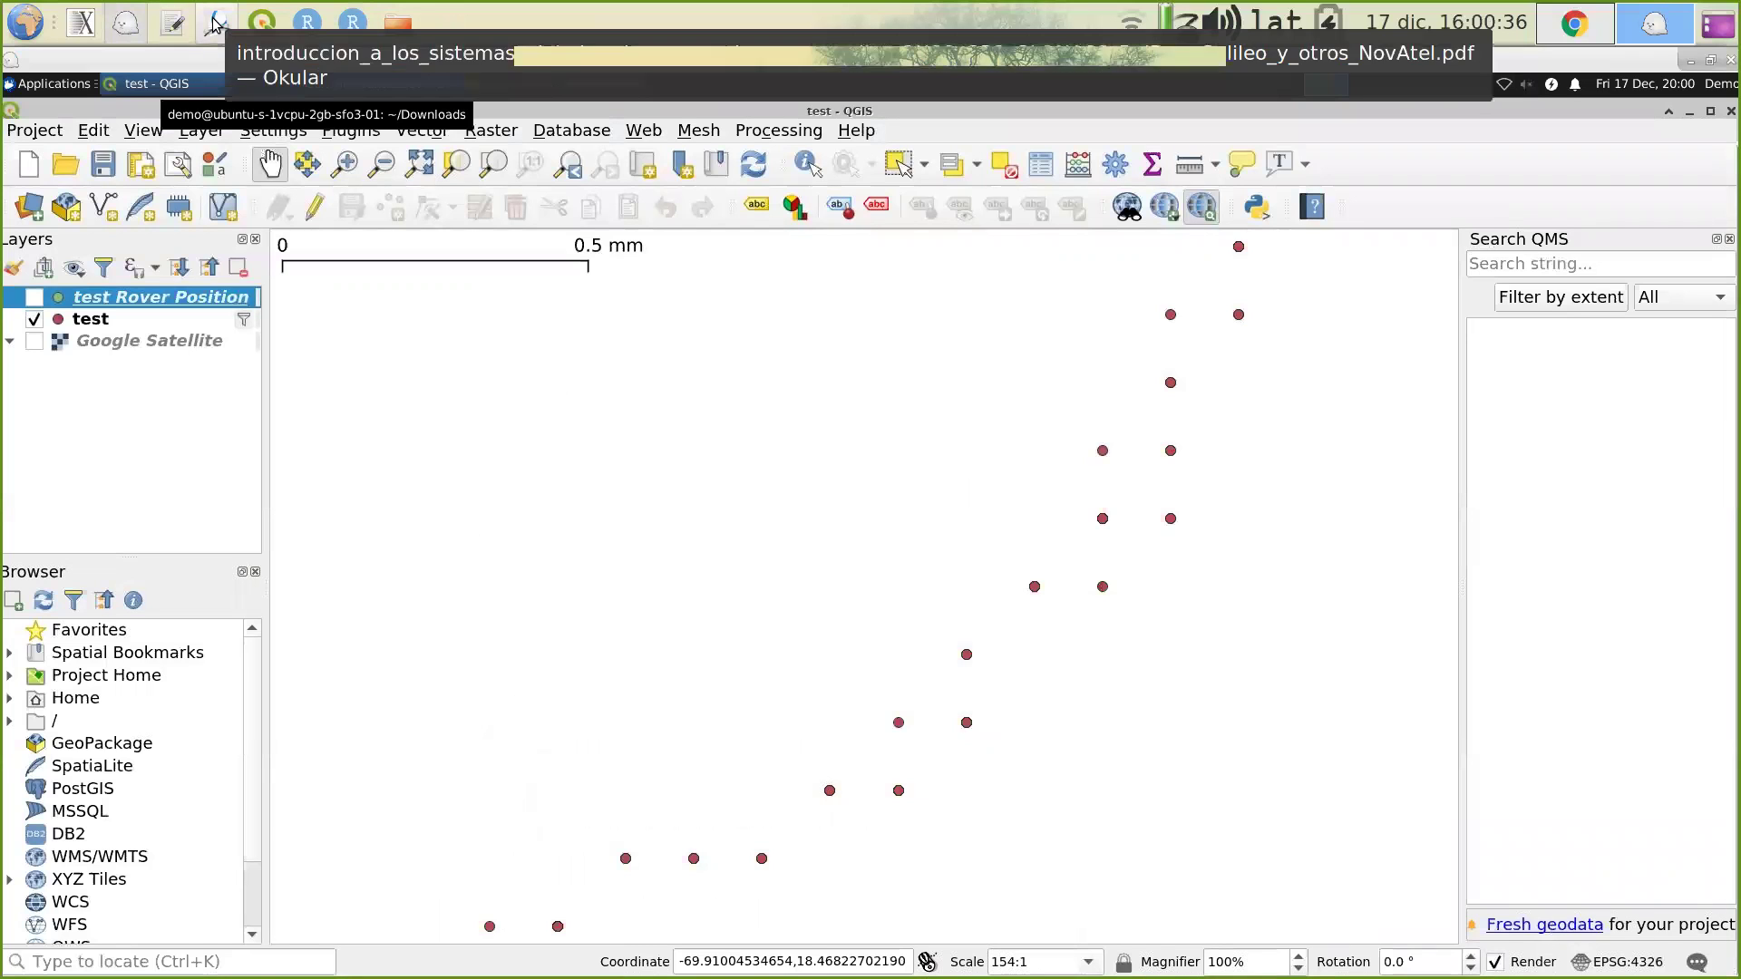
left_click(310, 26)
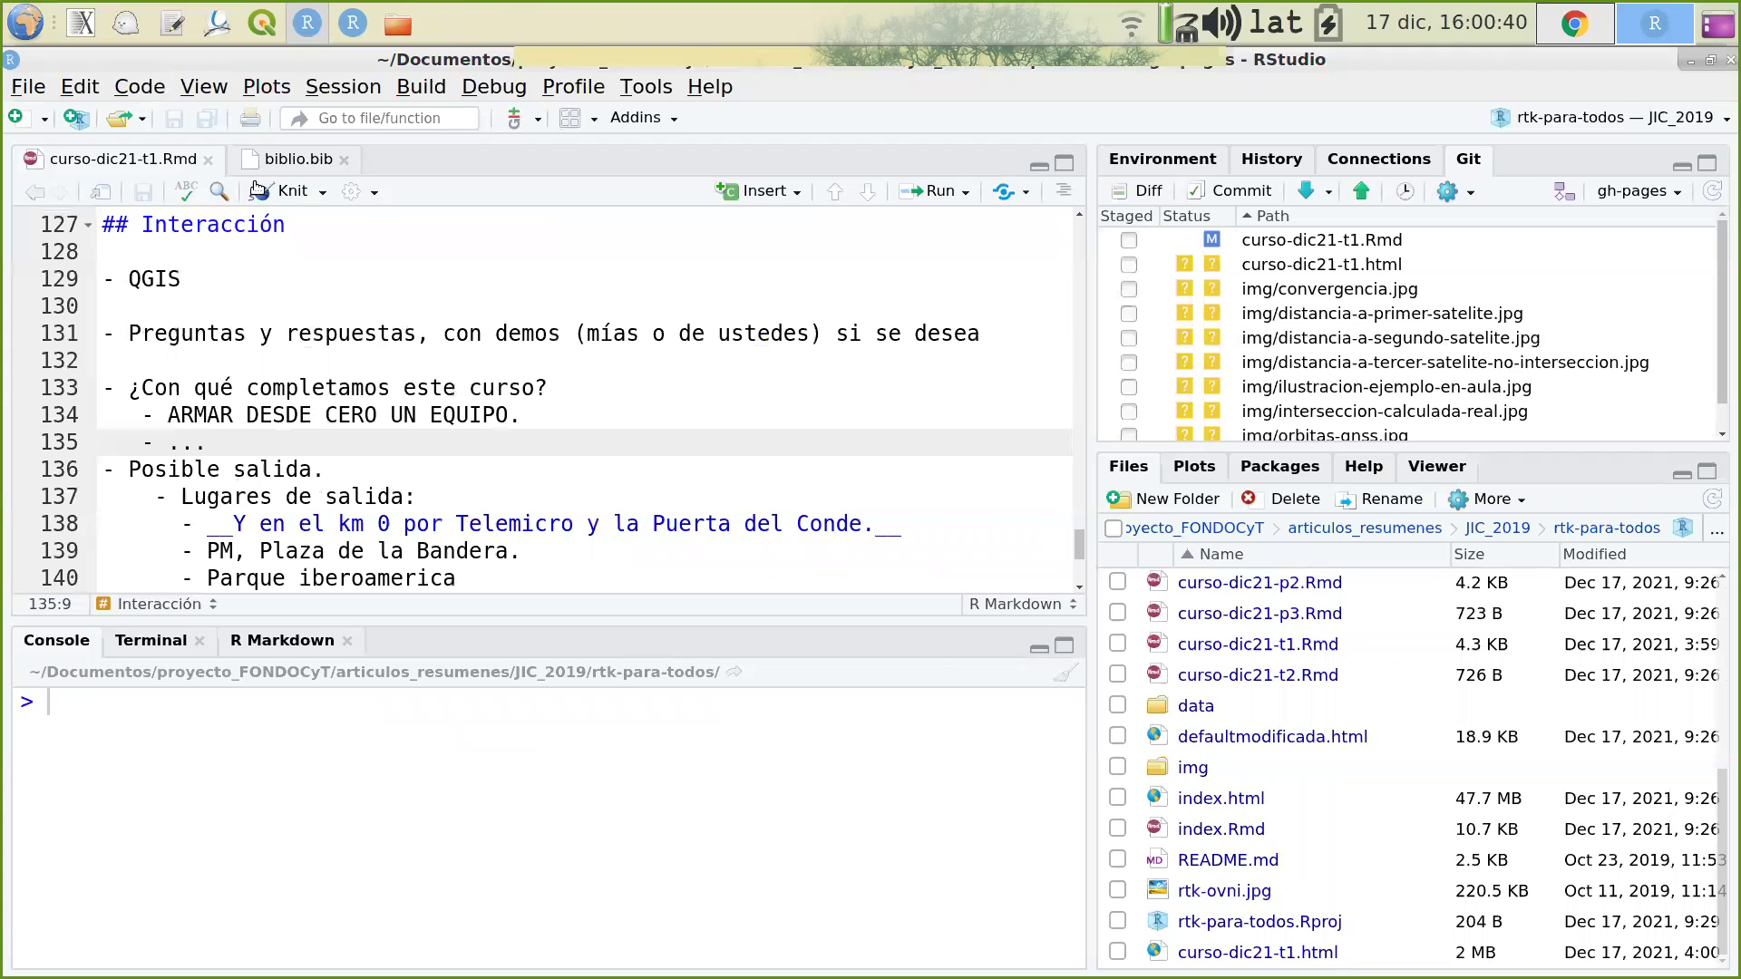
Scroll through the key-messages file, then go back to curso-dic21-t1.Rmd.
scroll(1206, 730, "up", 5)
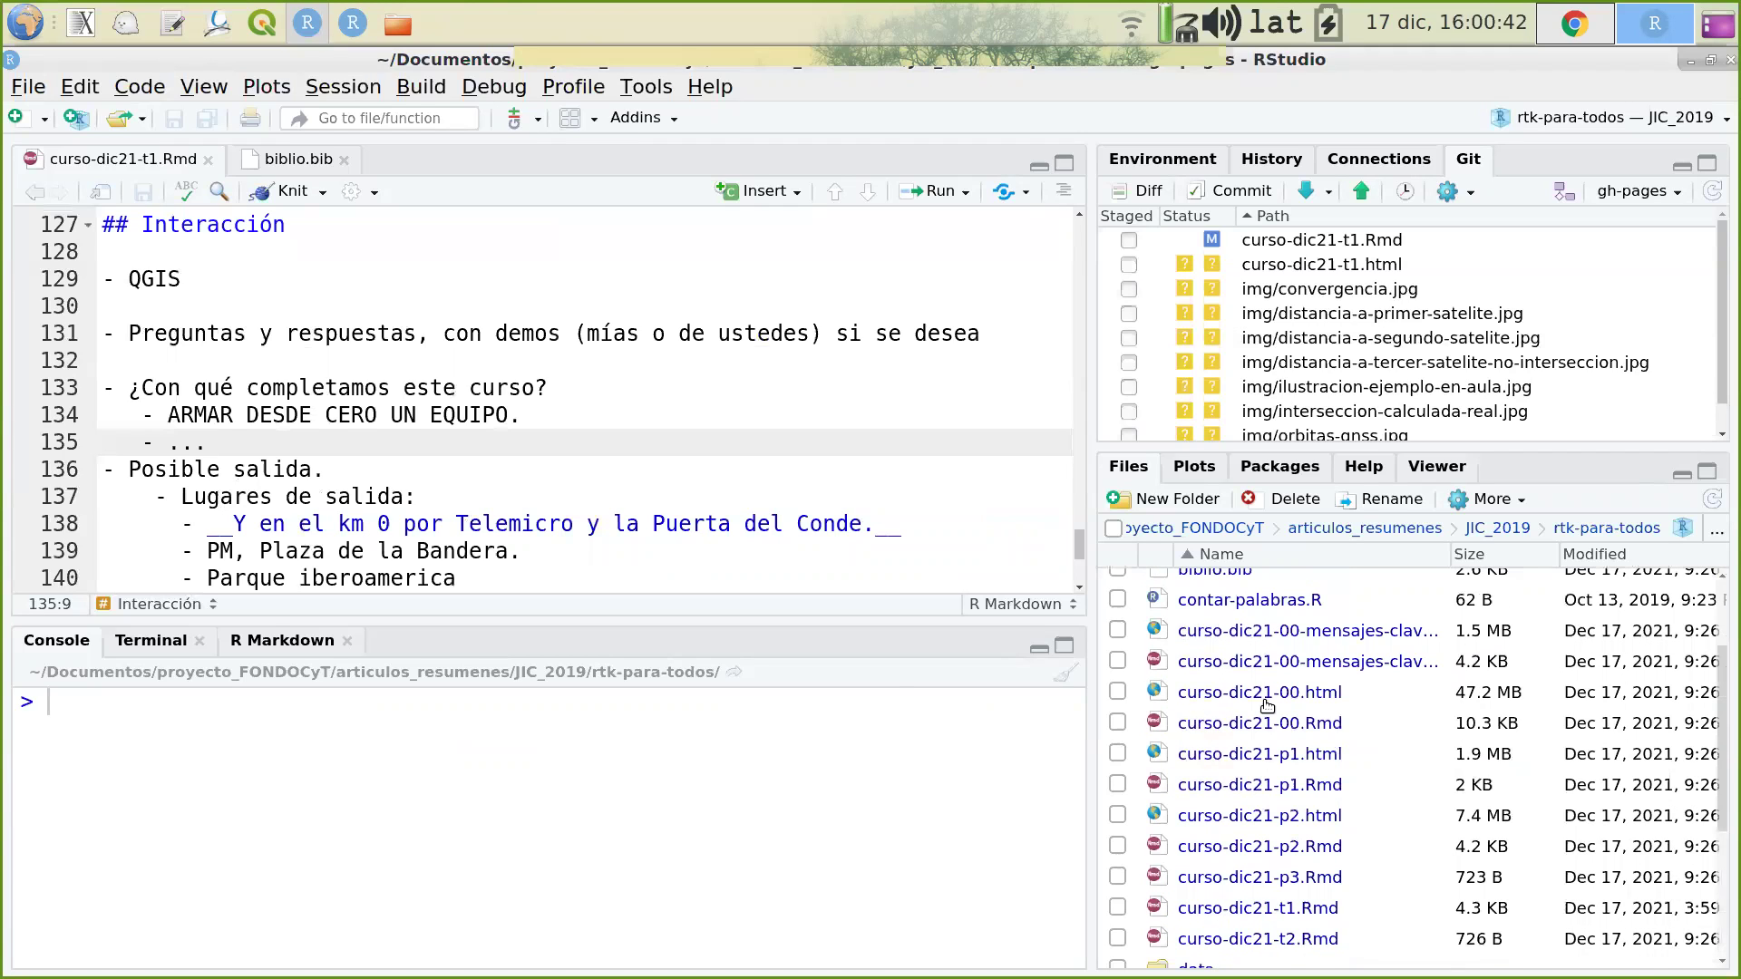
scroll(1267, 706, "up", 2)
scroll(1266, 706, "down", 2)
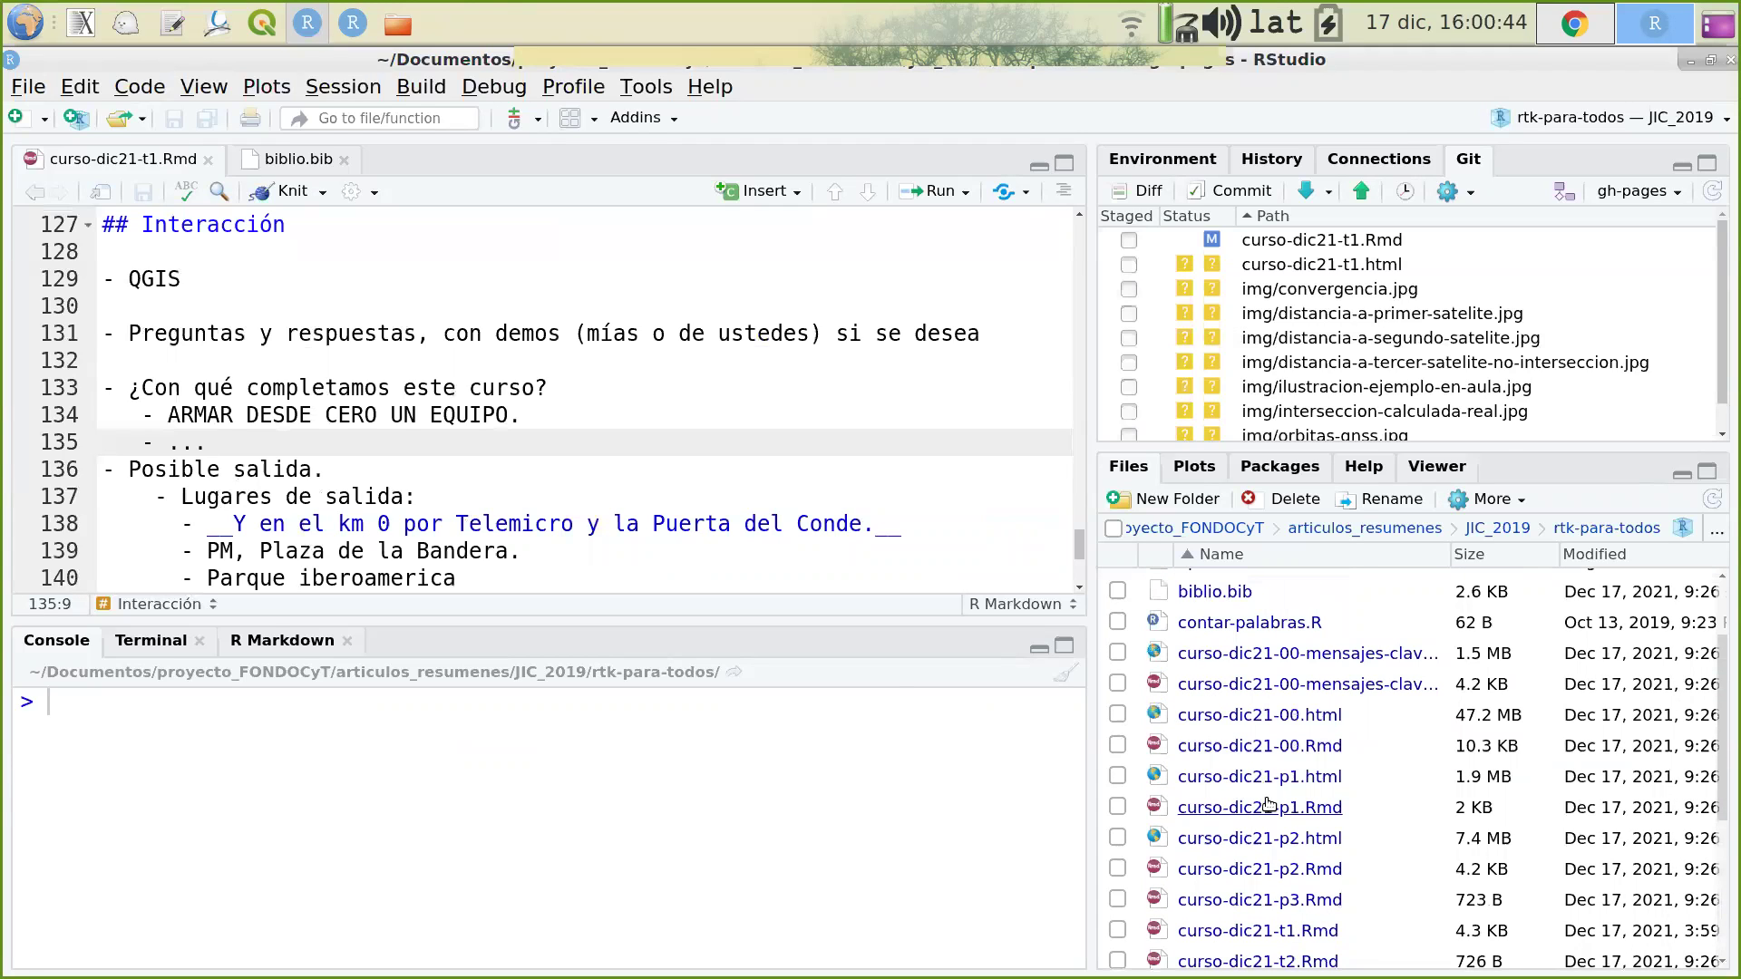
scroll(1266, 852, "down", 2)
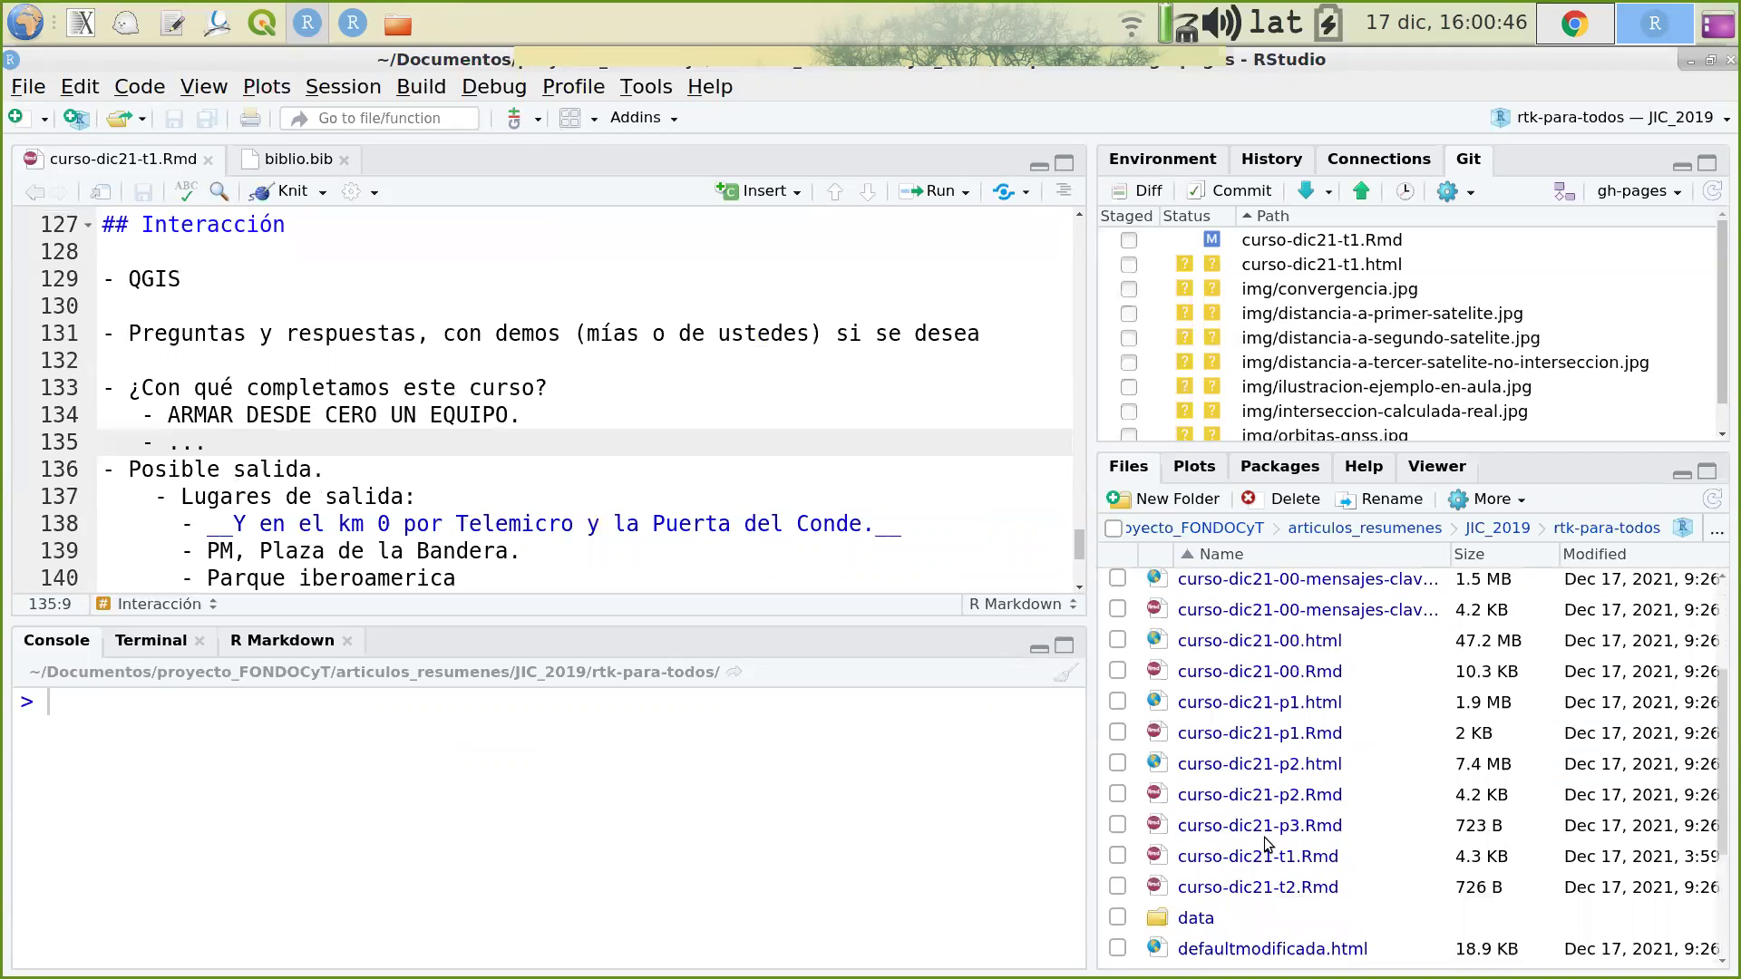
scroll(1266, 857, "up", 3)
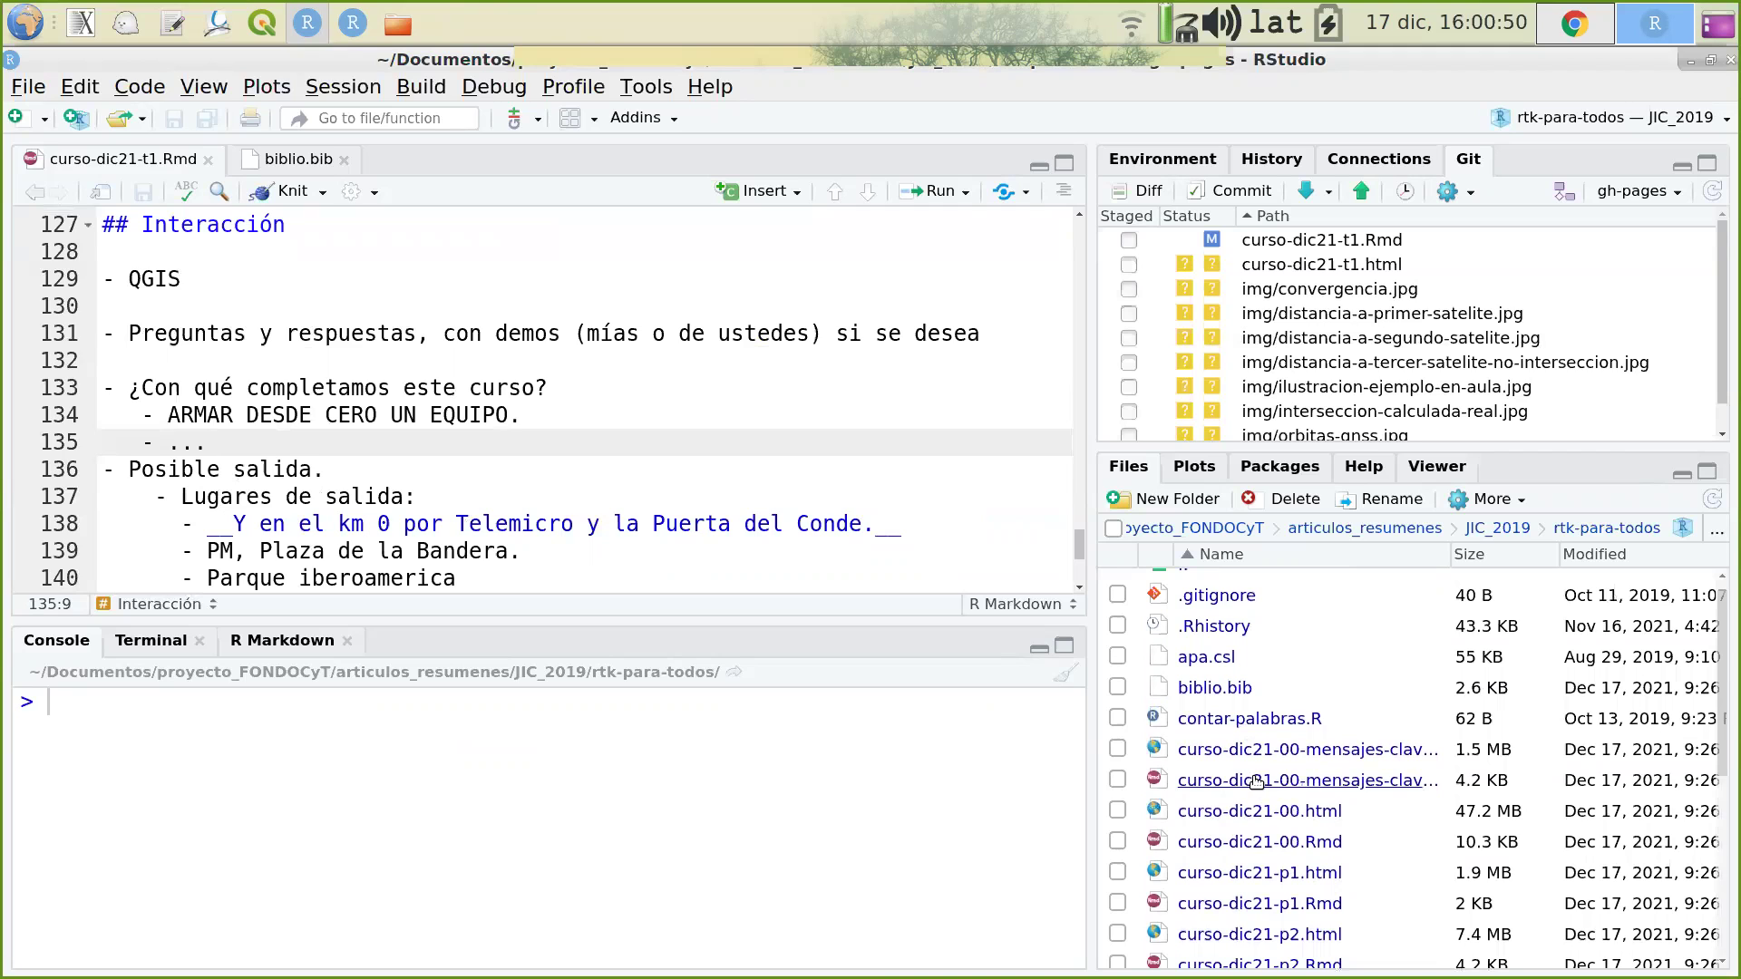
scroll(601, 391, "down", 10)
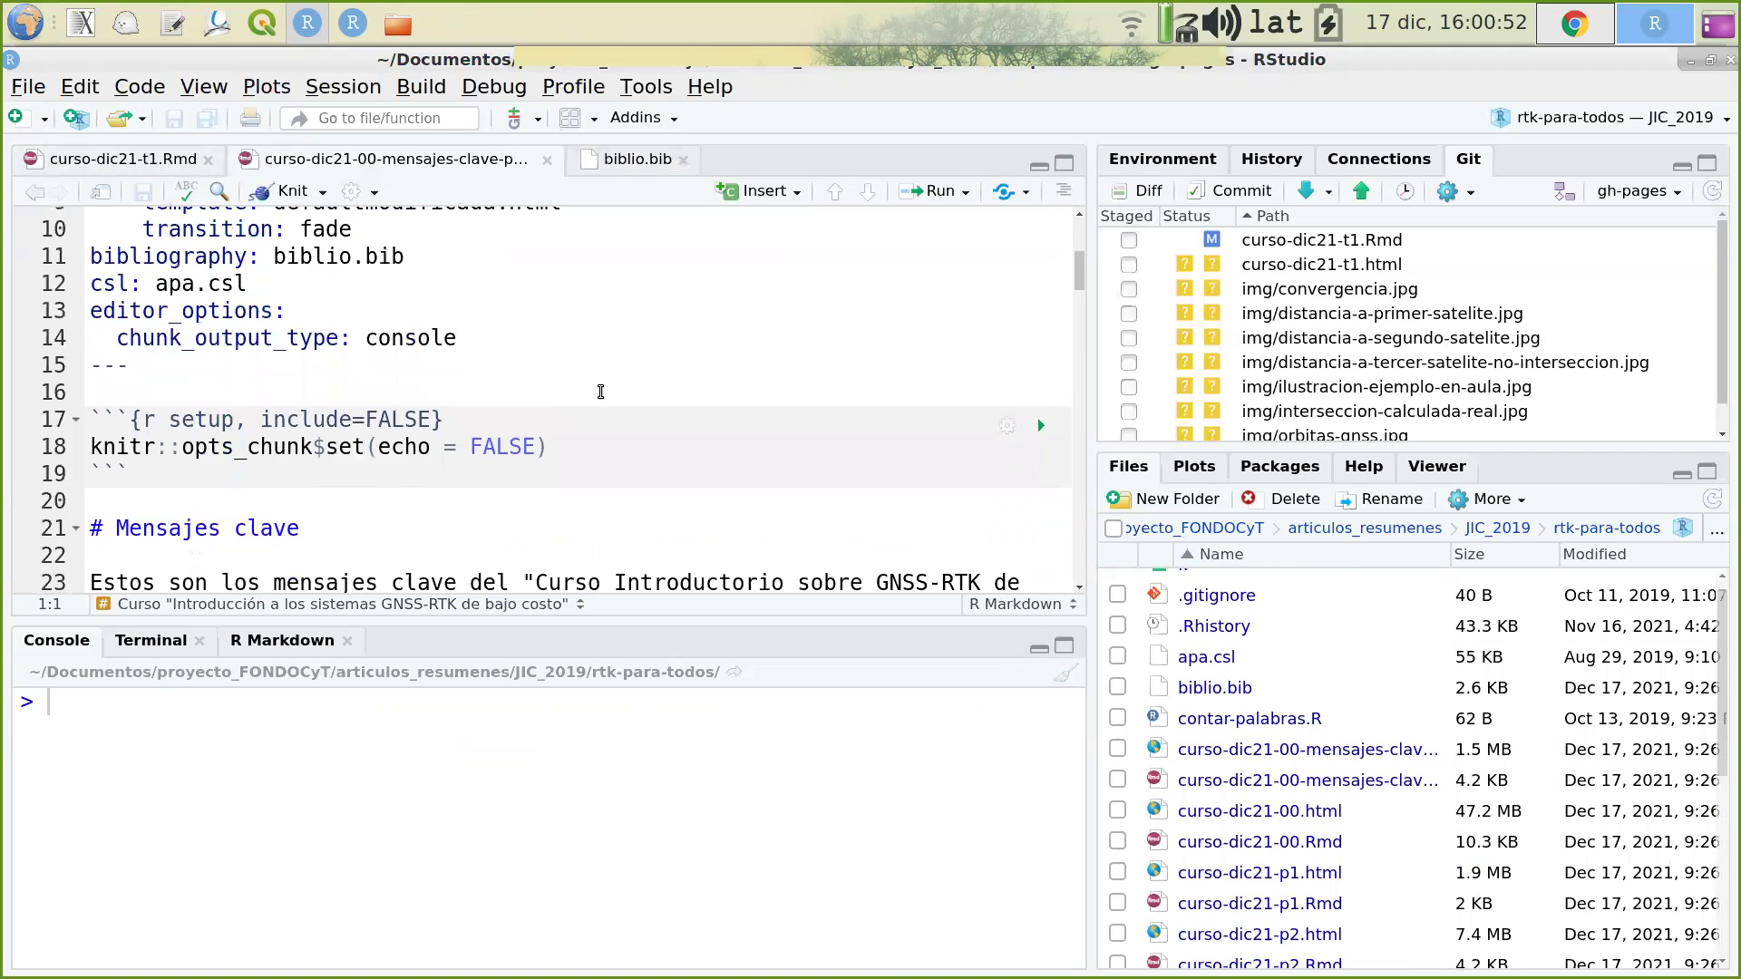
scroll(601, 392, "down", 8)
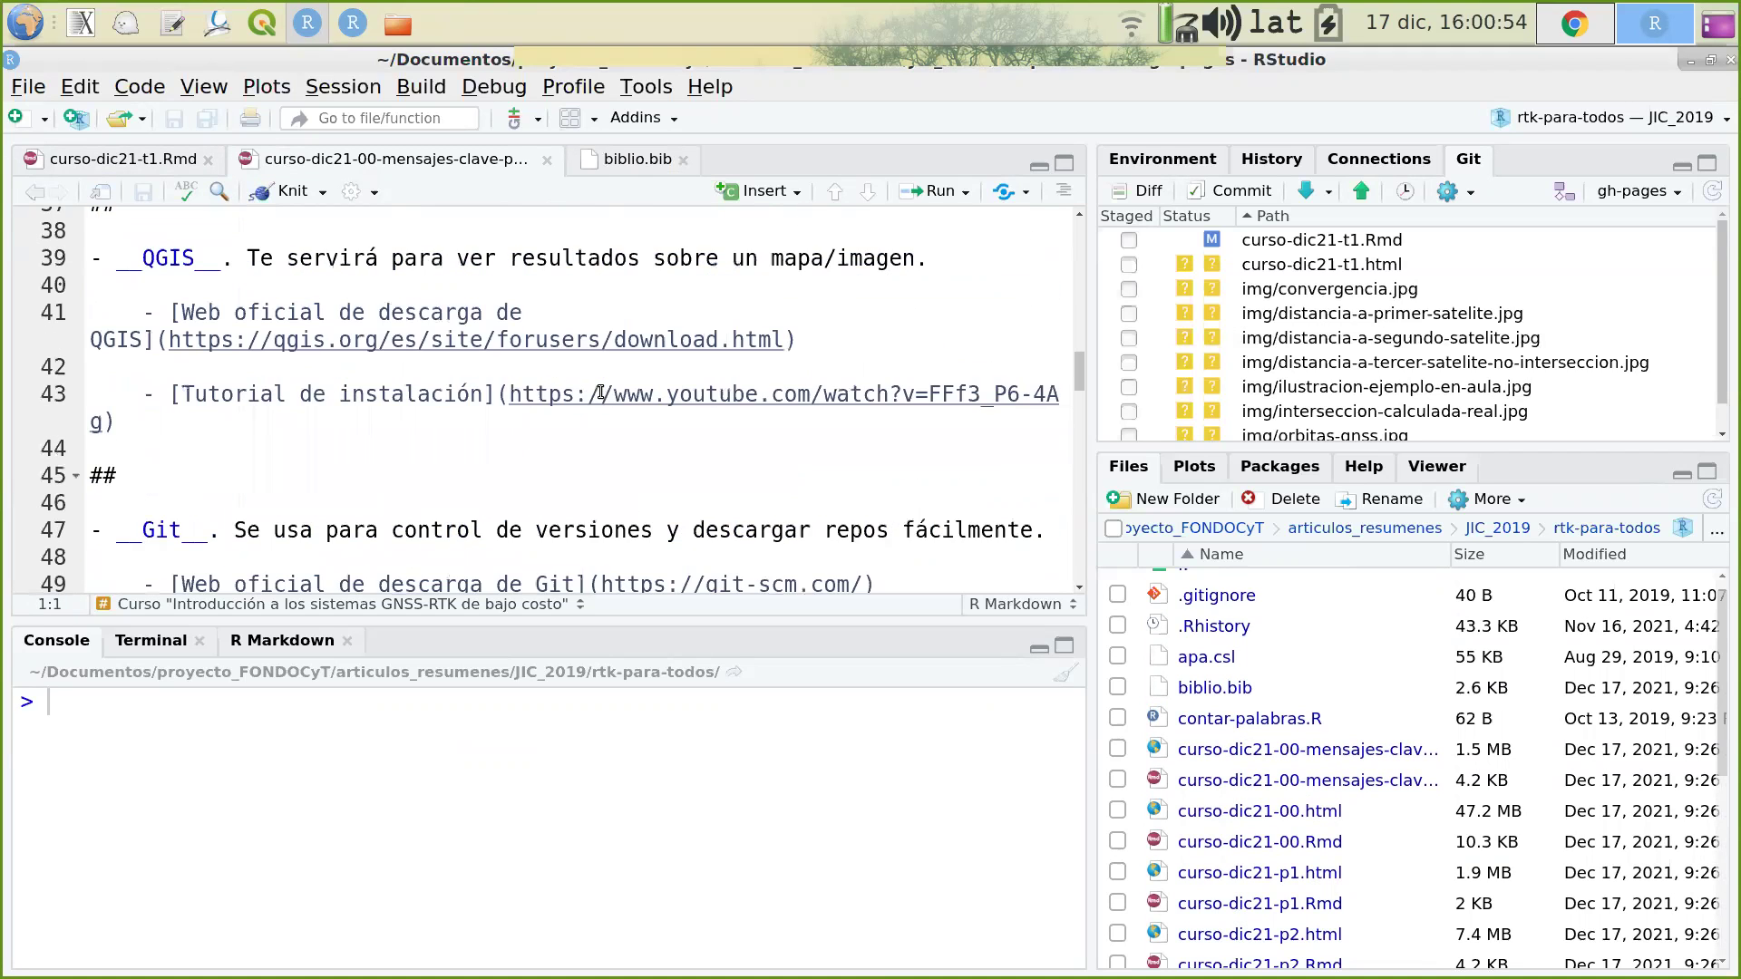
scroll(601, 391, "down", 12)
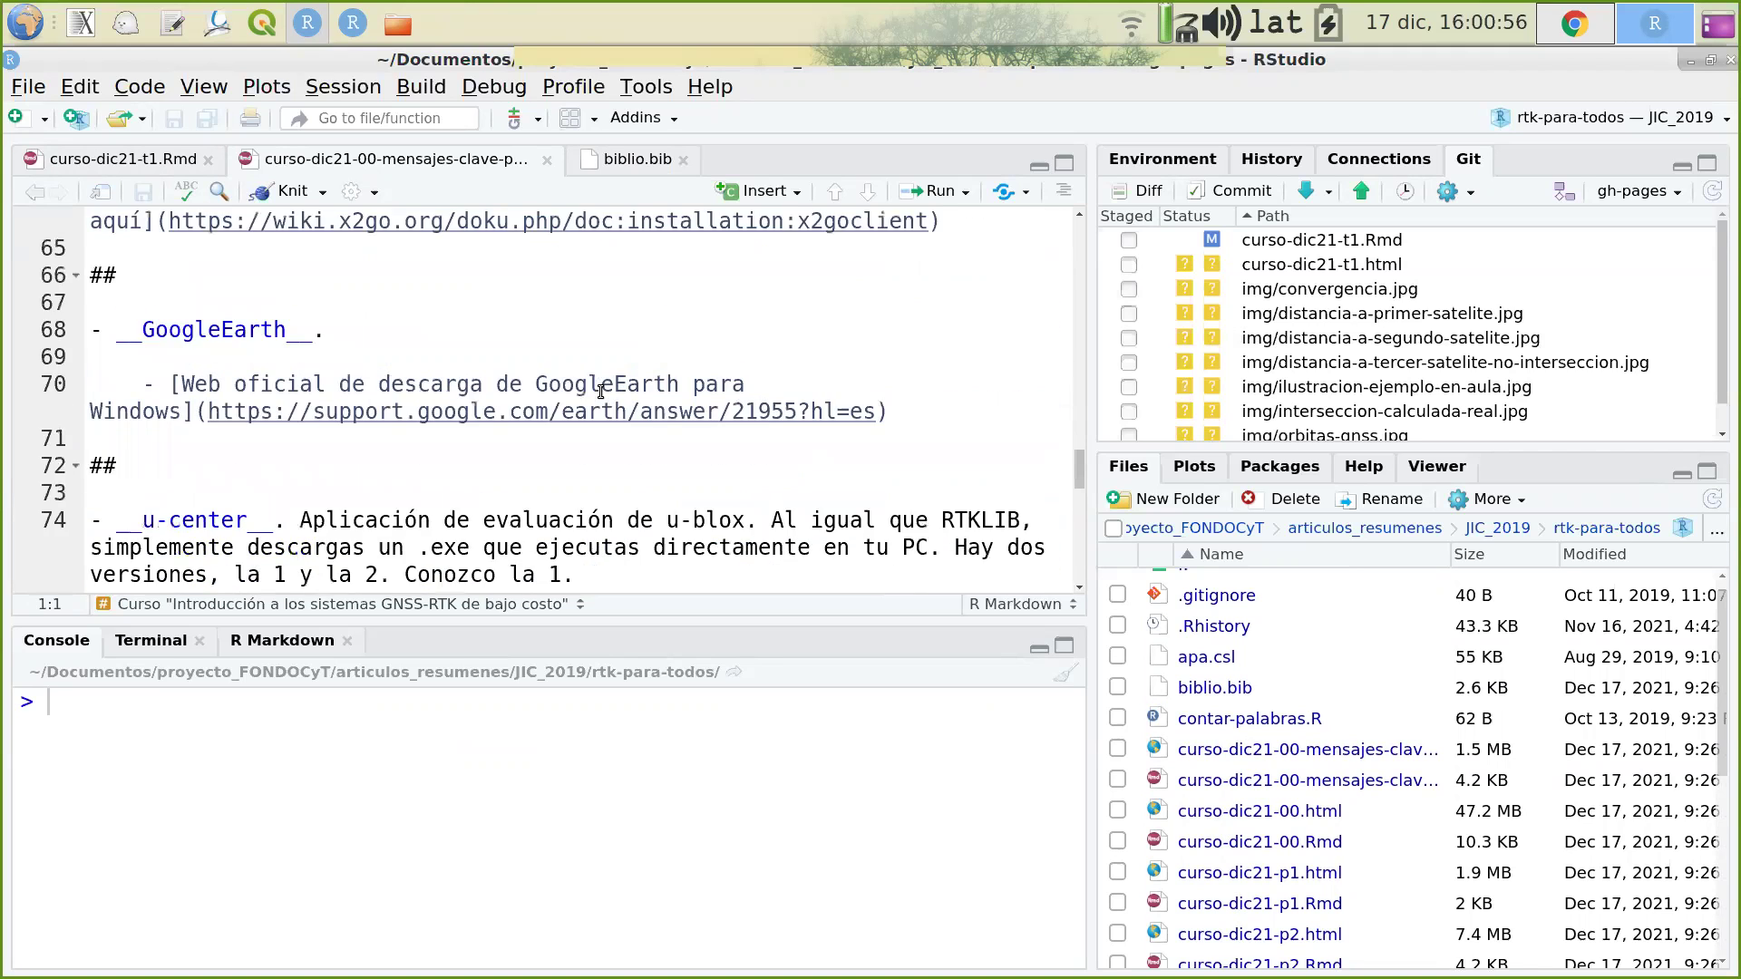
scroll(601, 392, "down", 5)
scroll(602, 392, "up", 16)
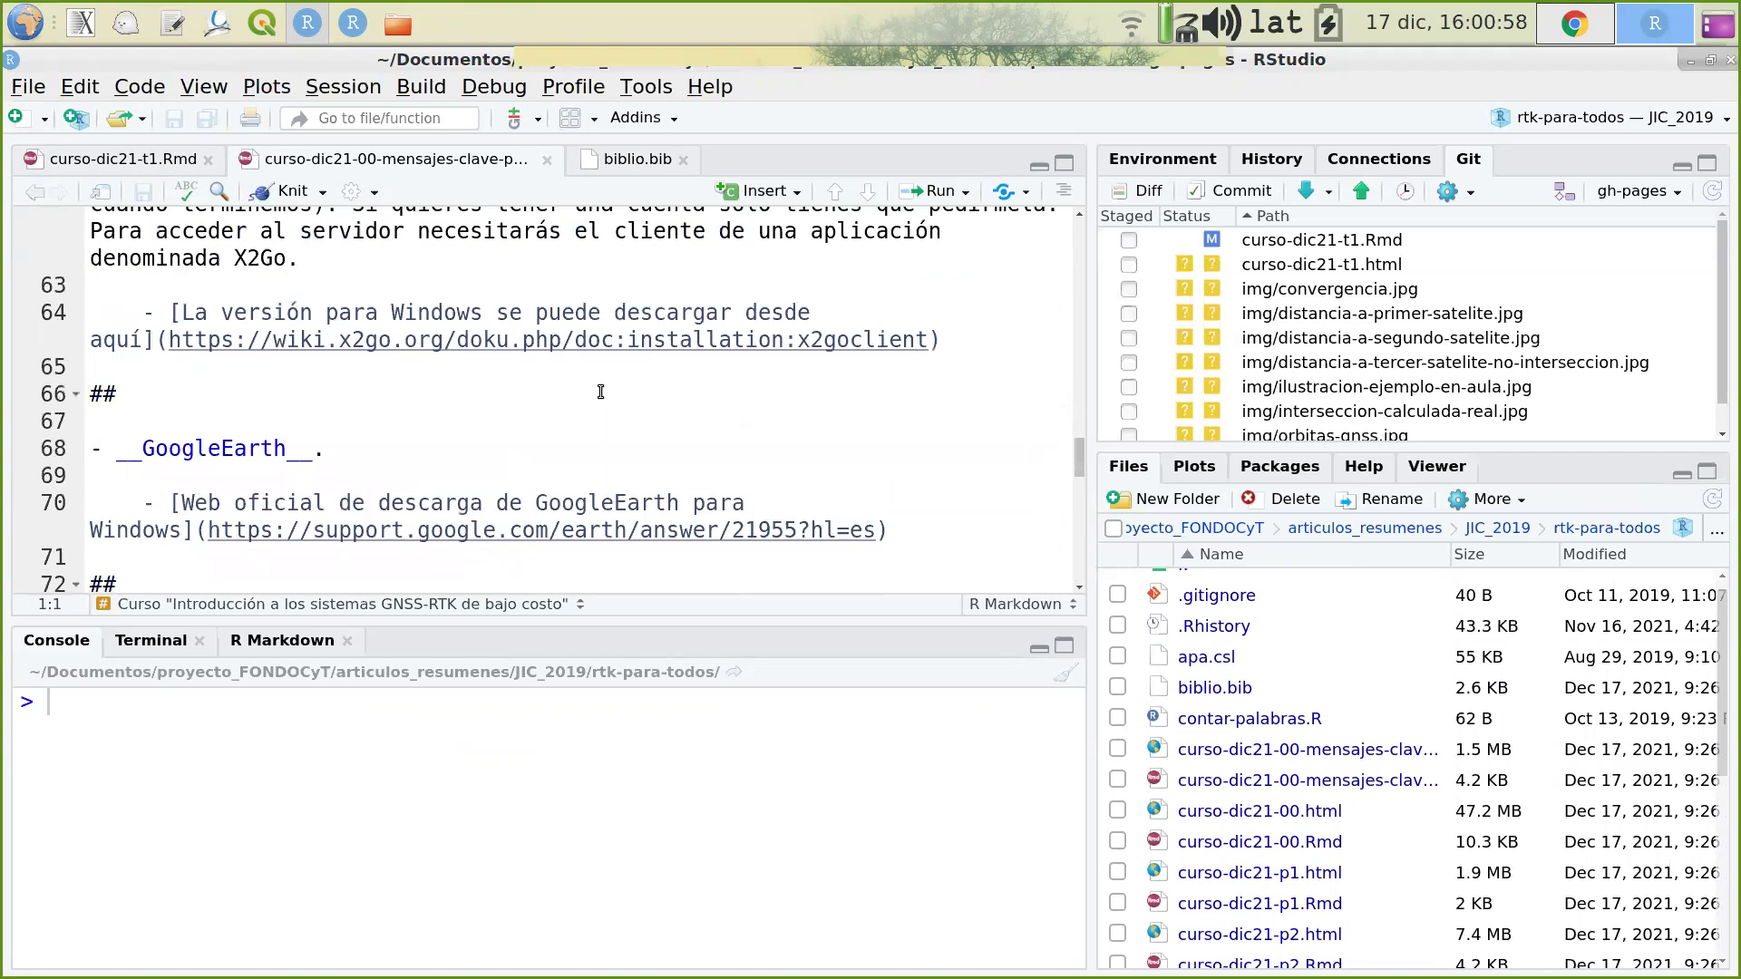
scroll(601, 392, "up", 12)
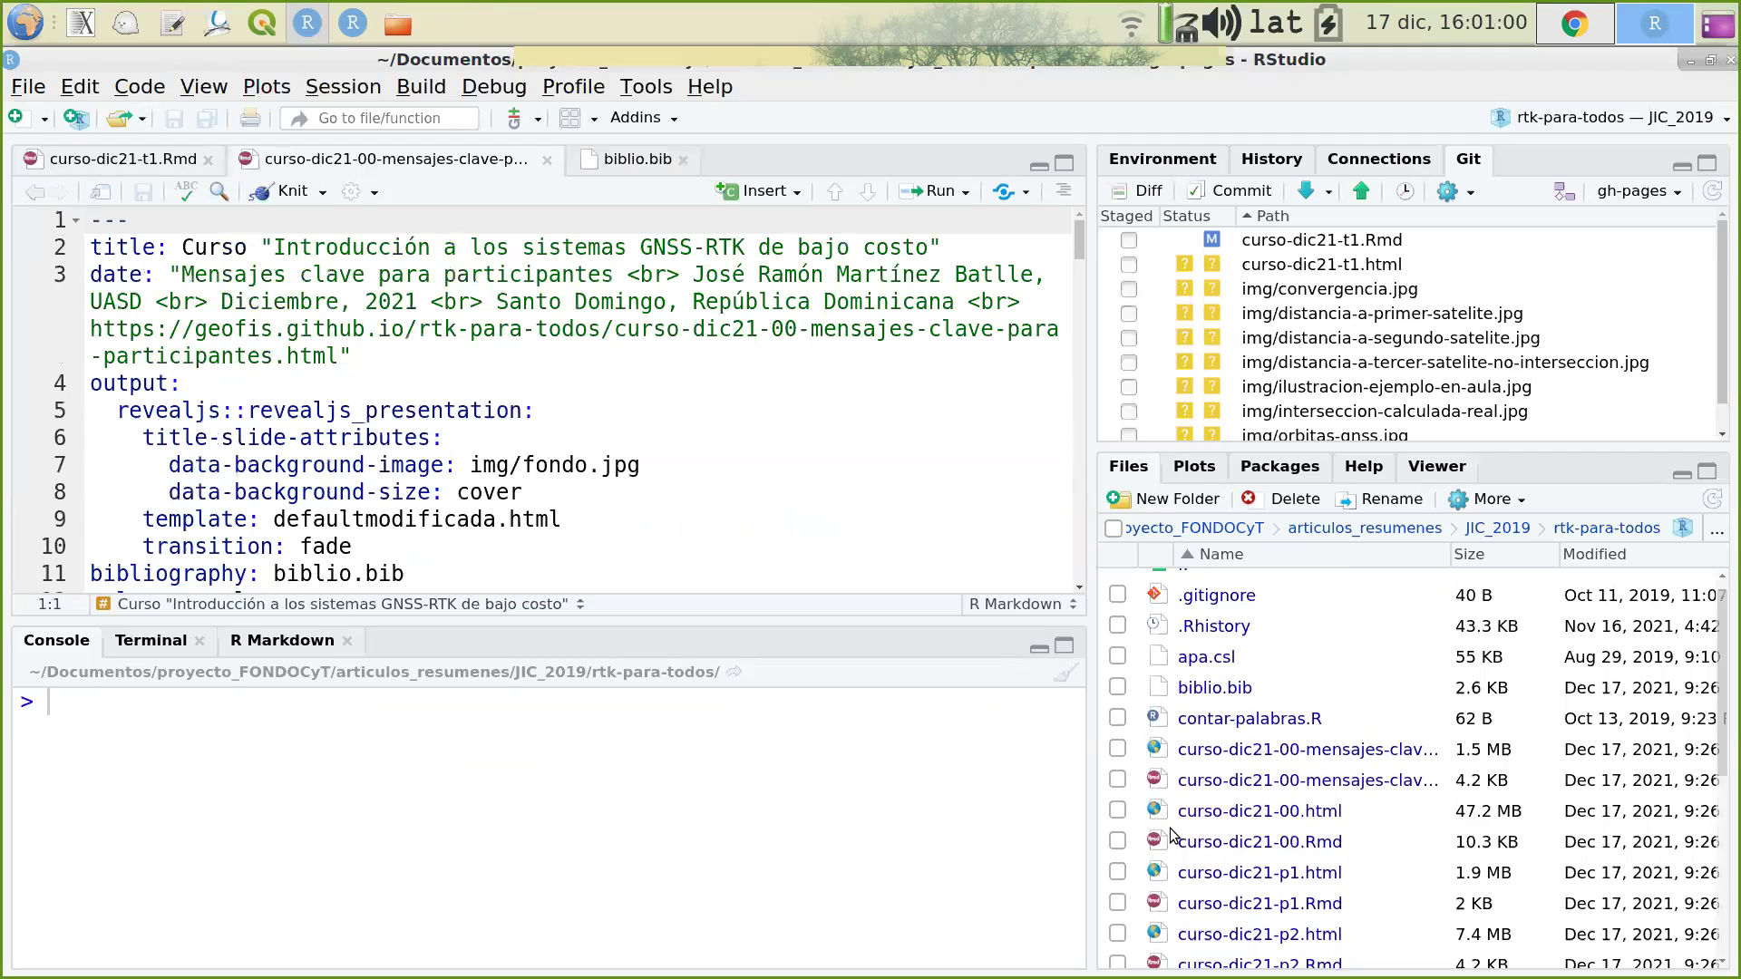
left_click(1272, 899)
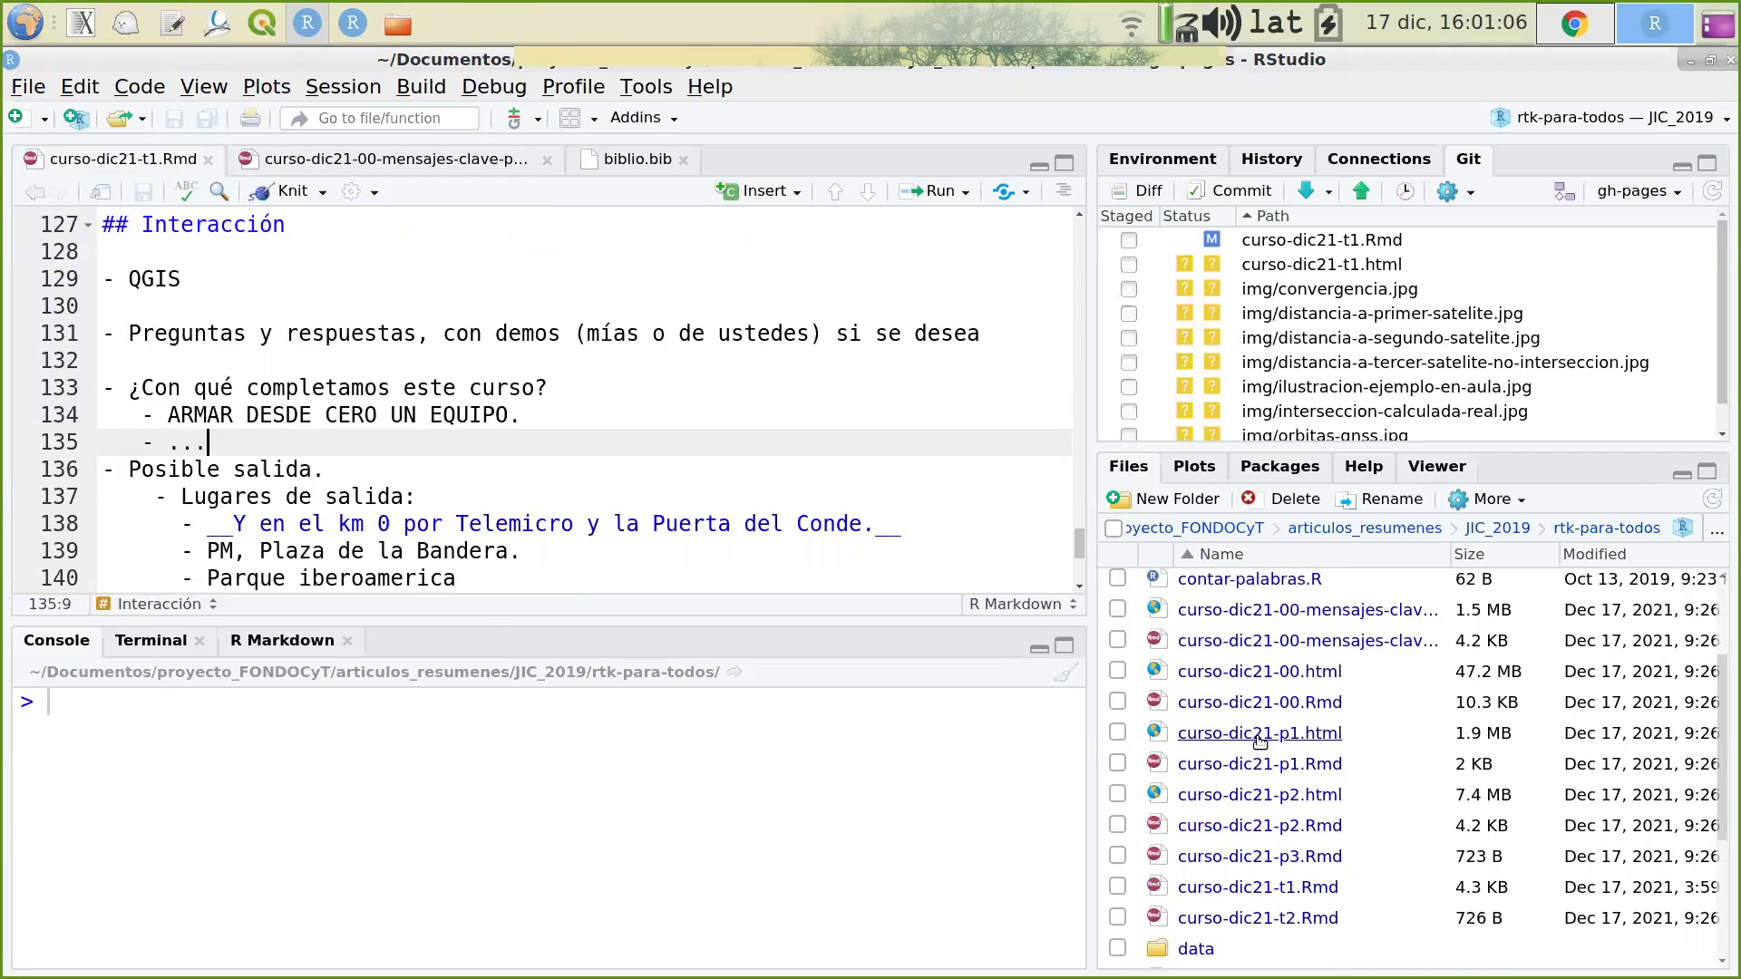
scroll(1259, 744, "up", 3)
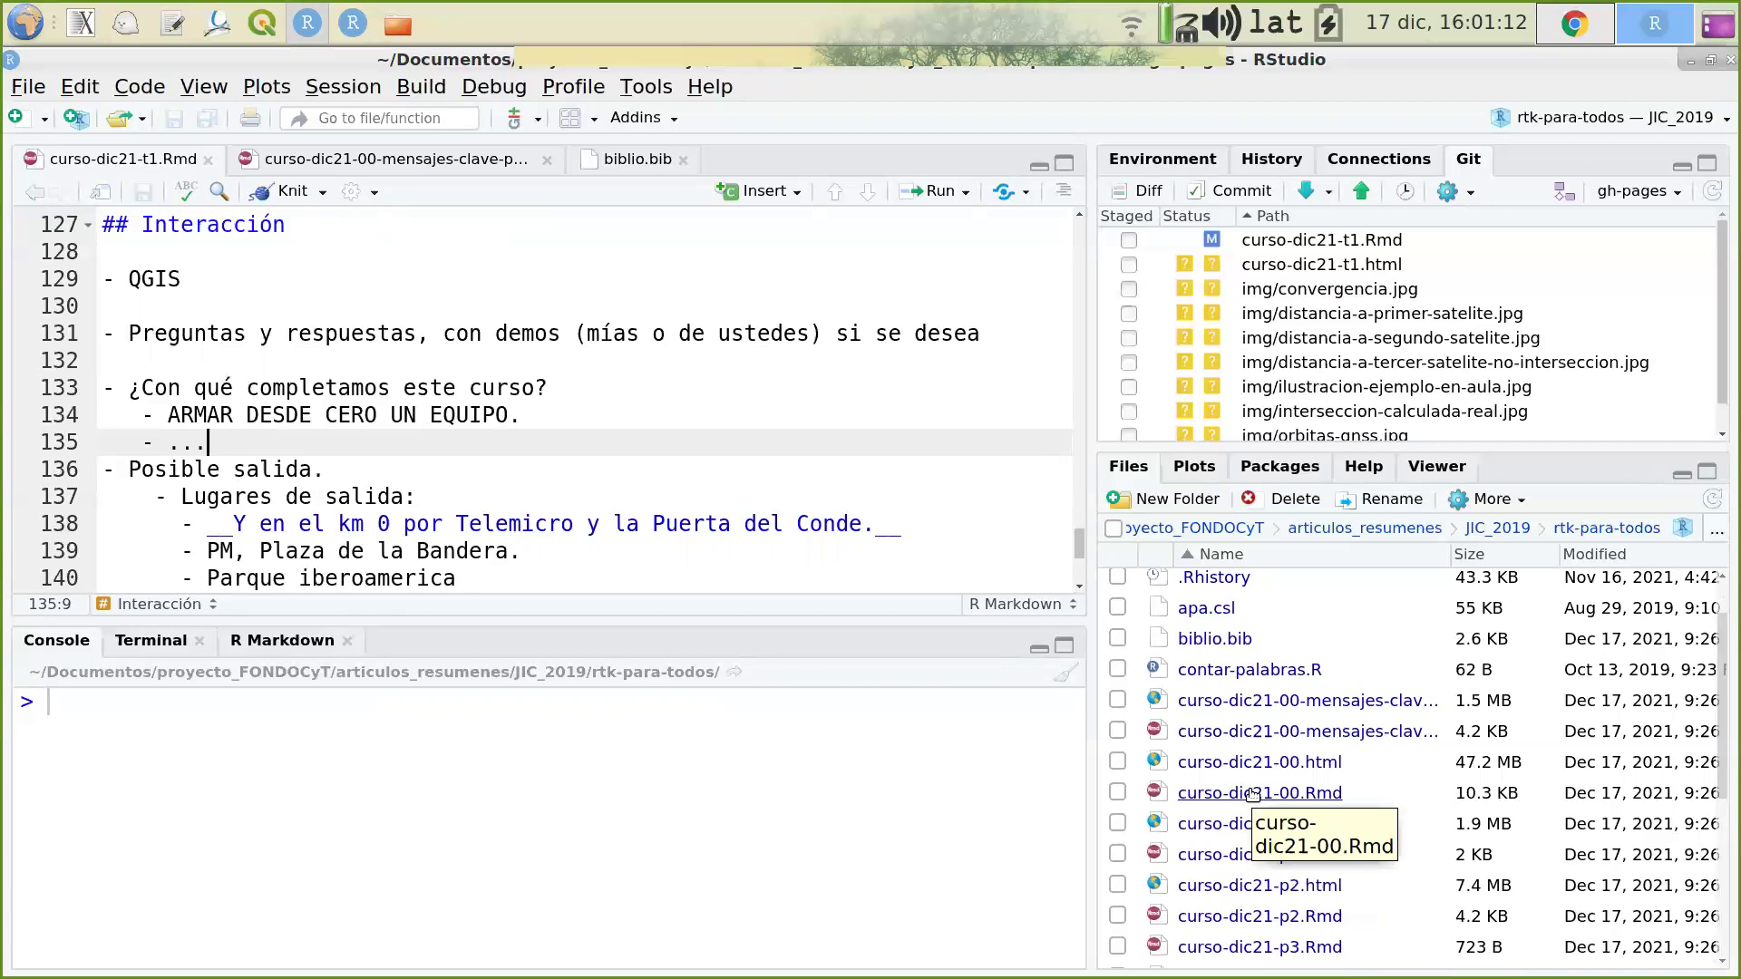
Open curso-dic21-00.Rmd and highlight the Teoría 1 link on line 33.
left_click(1252, 794)
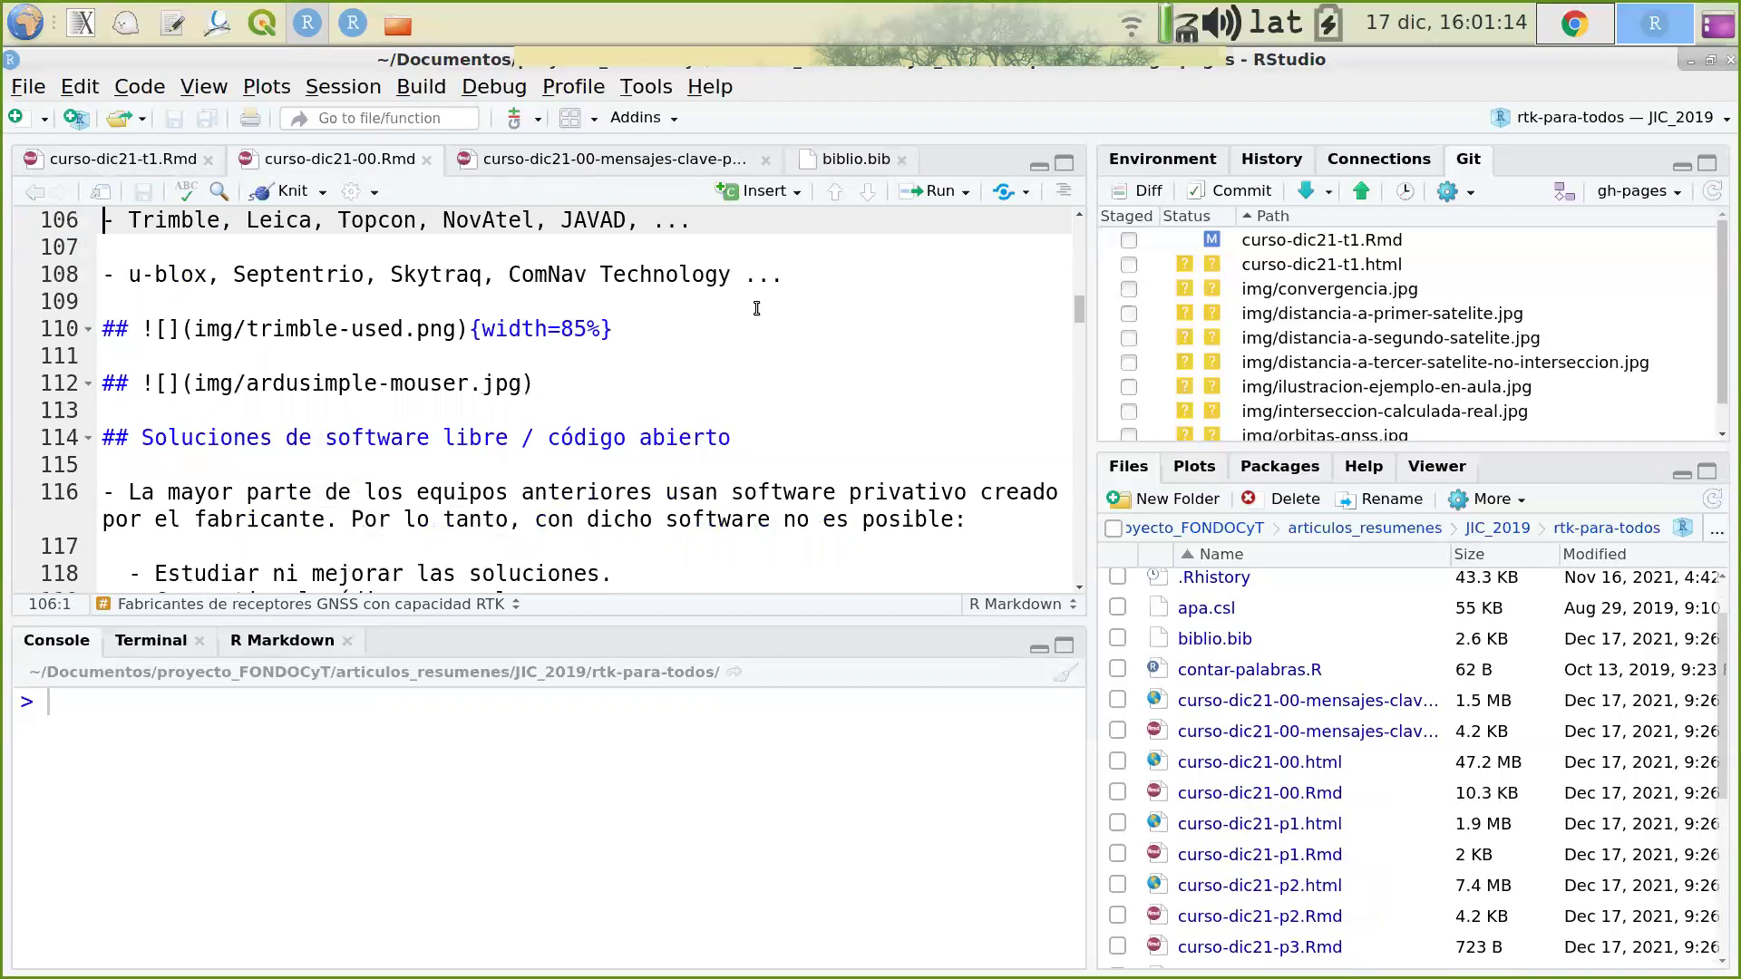
scroll(757, 308, "down", 15)
scroll(756, 308, "down", 8)
scroll(757, 308, "up", 20)
scroll(756, 308, "up", 20)
scroll(756, 308, "down", 4)
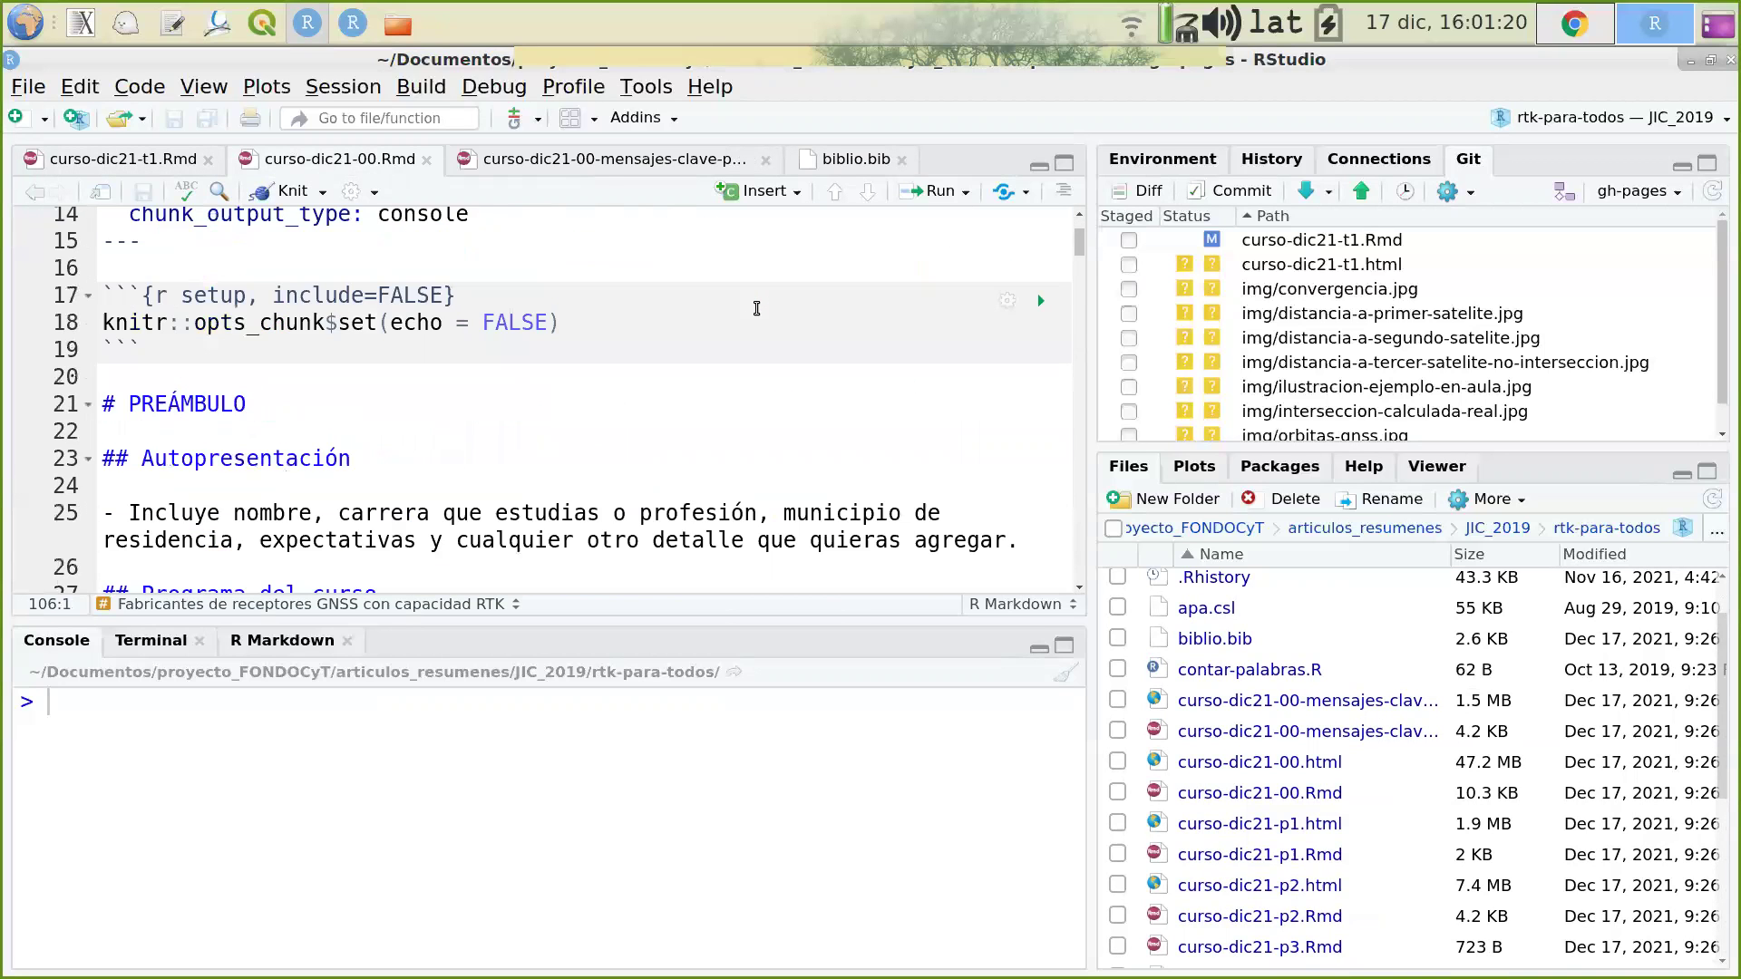
scroll(756, 308, "down", 4)
left_click(549, 453)
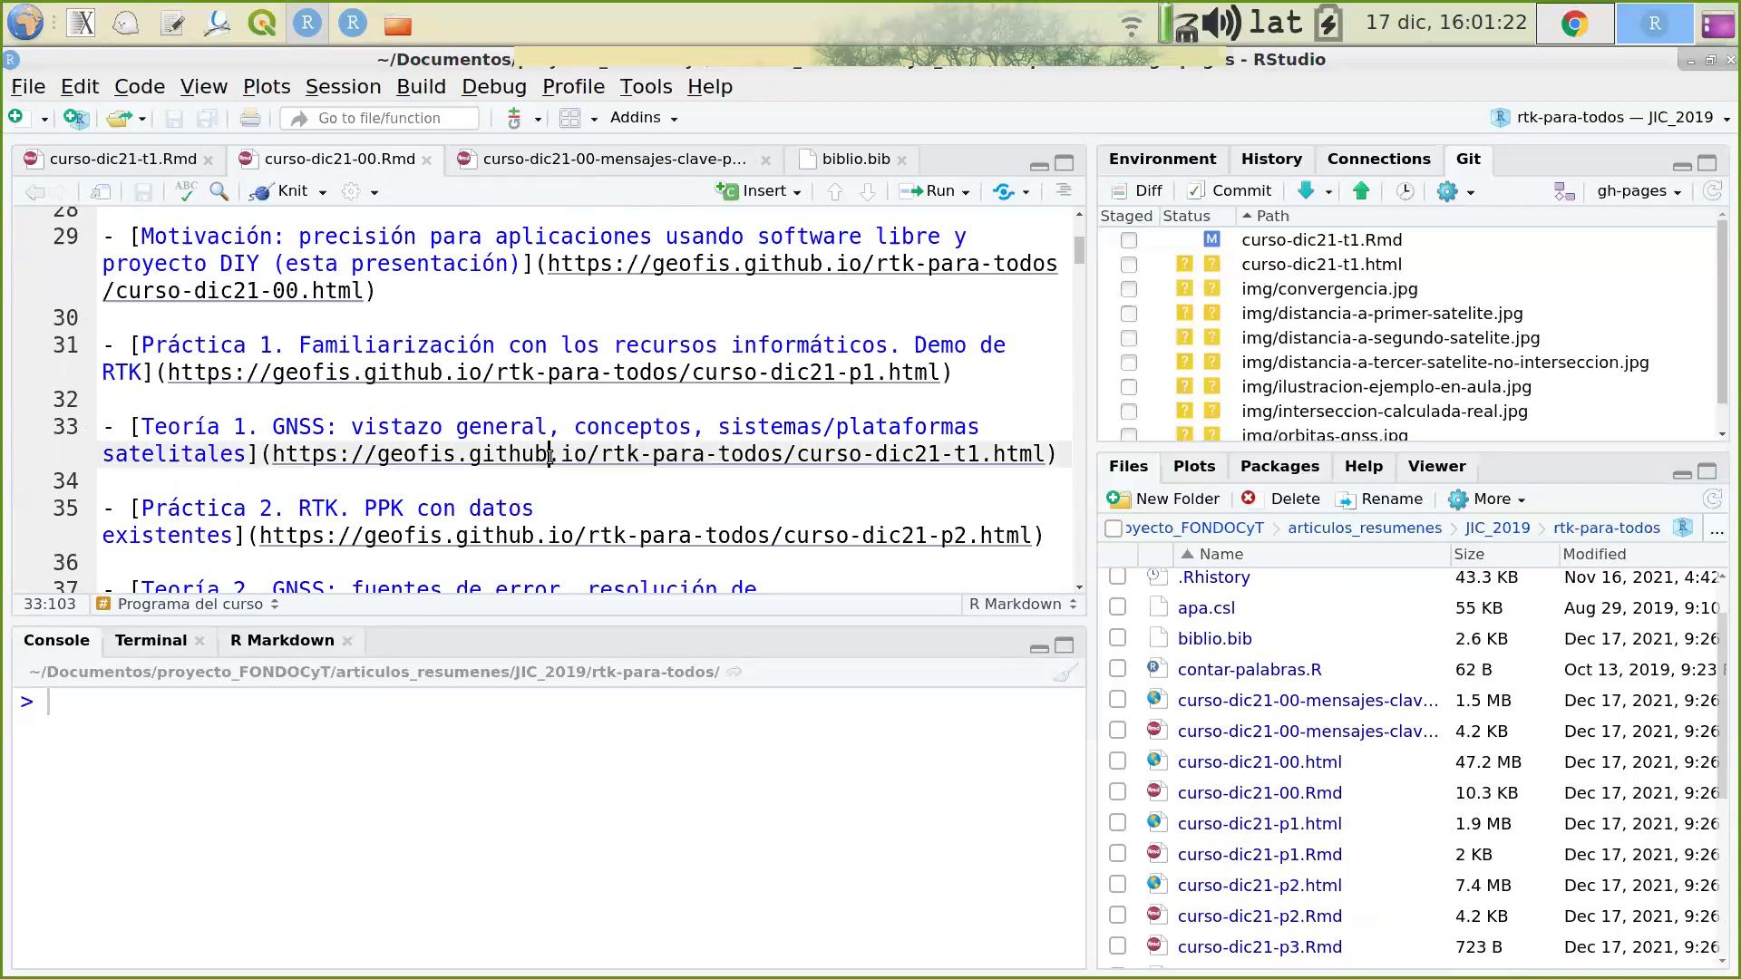
left_click_drag(134, 415, 1056, 456)
left_click(794, 453)
Highlight the Práctica 2 and Práctica 3 link lines in the programme list.
scroll(795, 408, "down", 2)
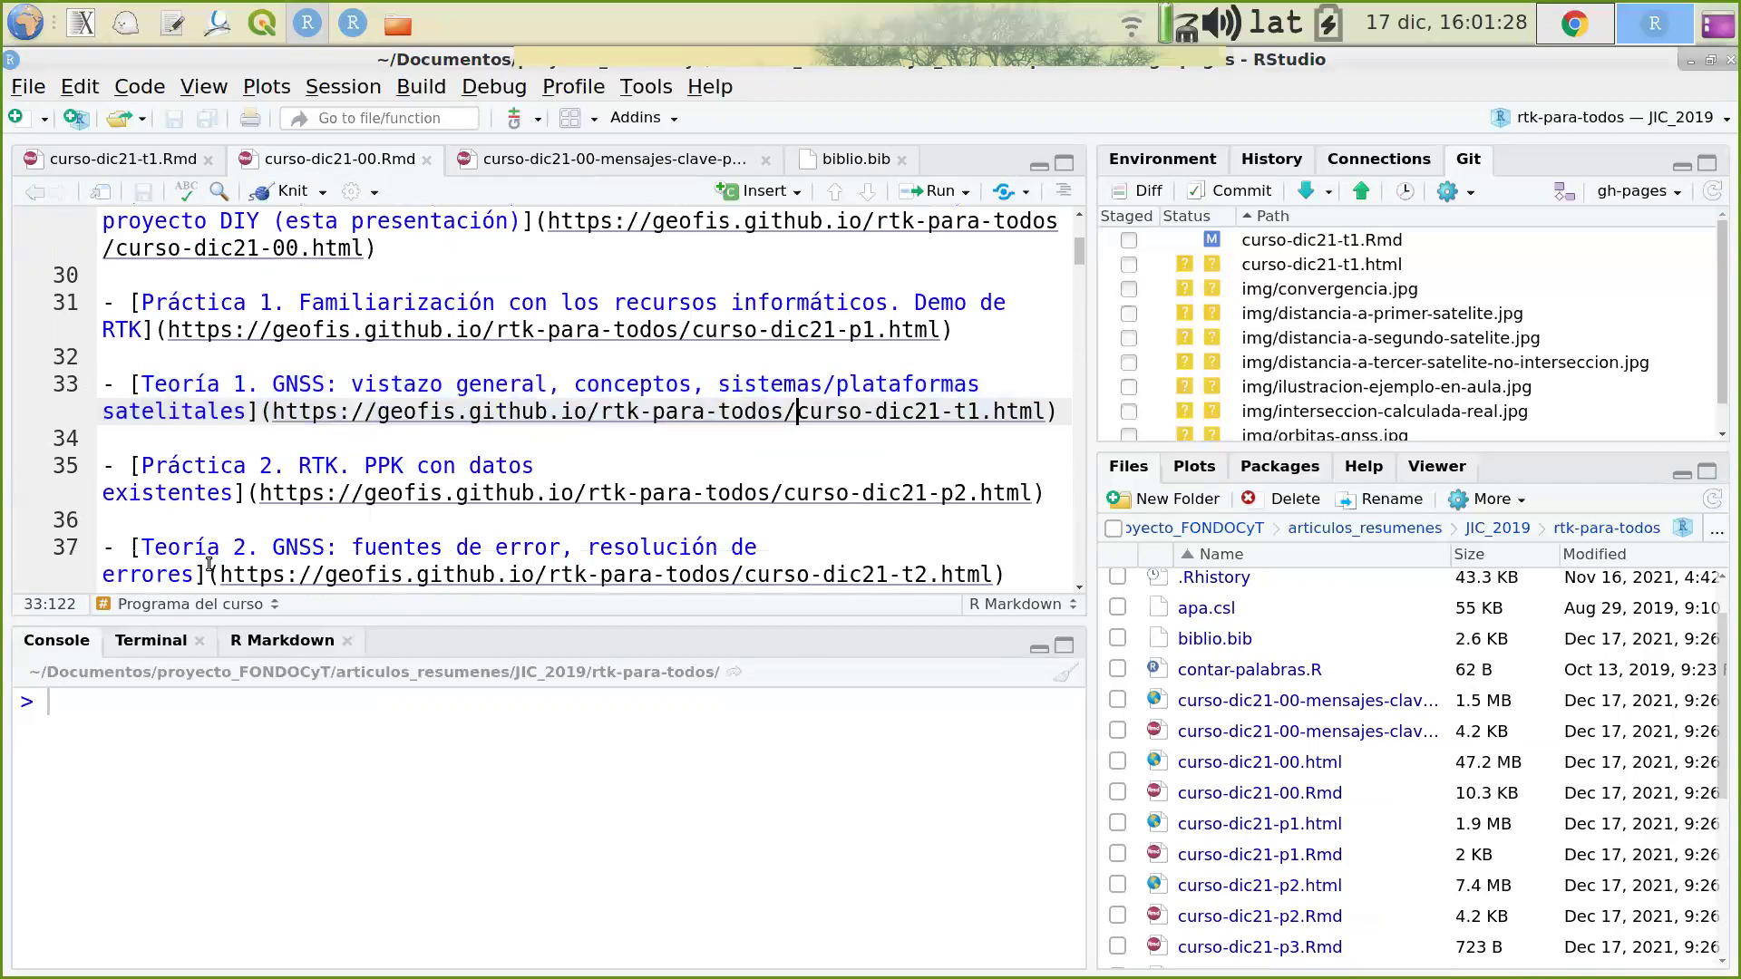
left_click_drag(128, 397, 274, 426)
left_click(261, 233)
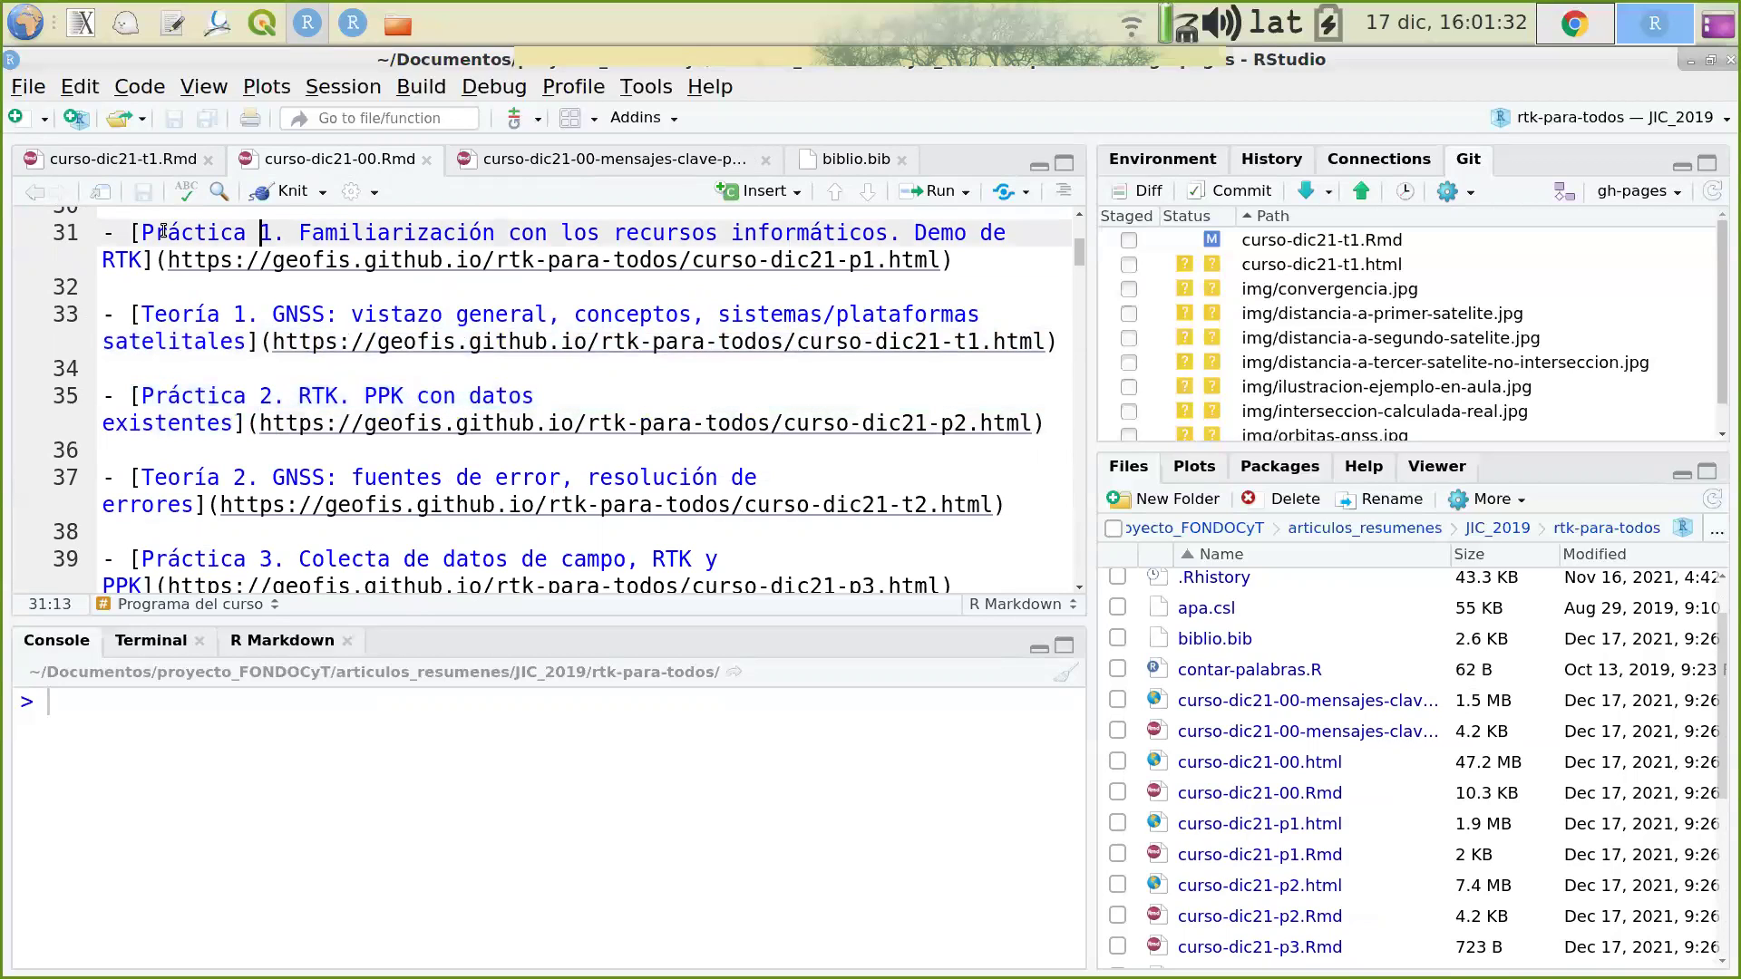
scroll(180, 478, "down", 2)
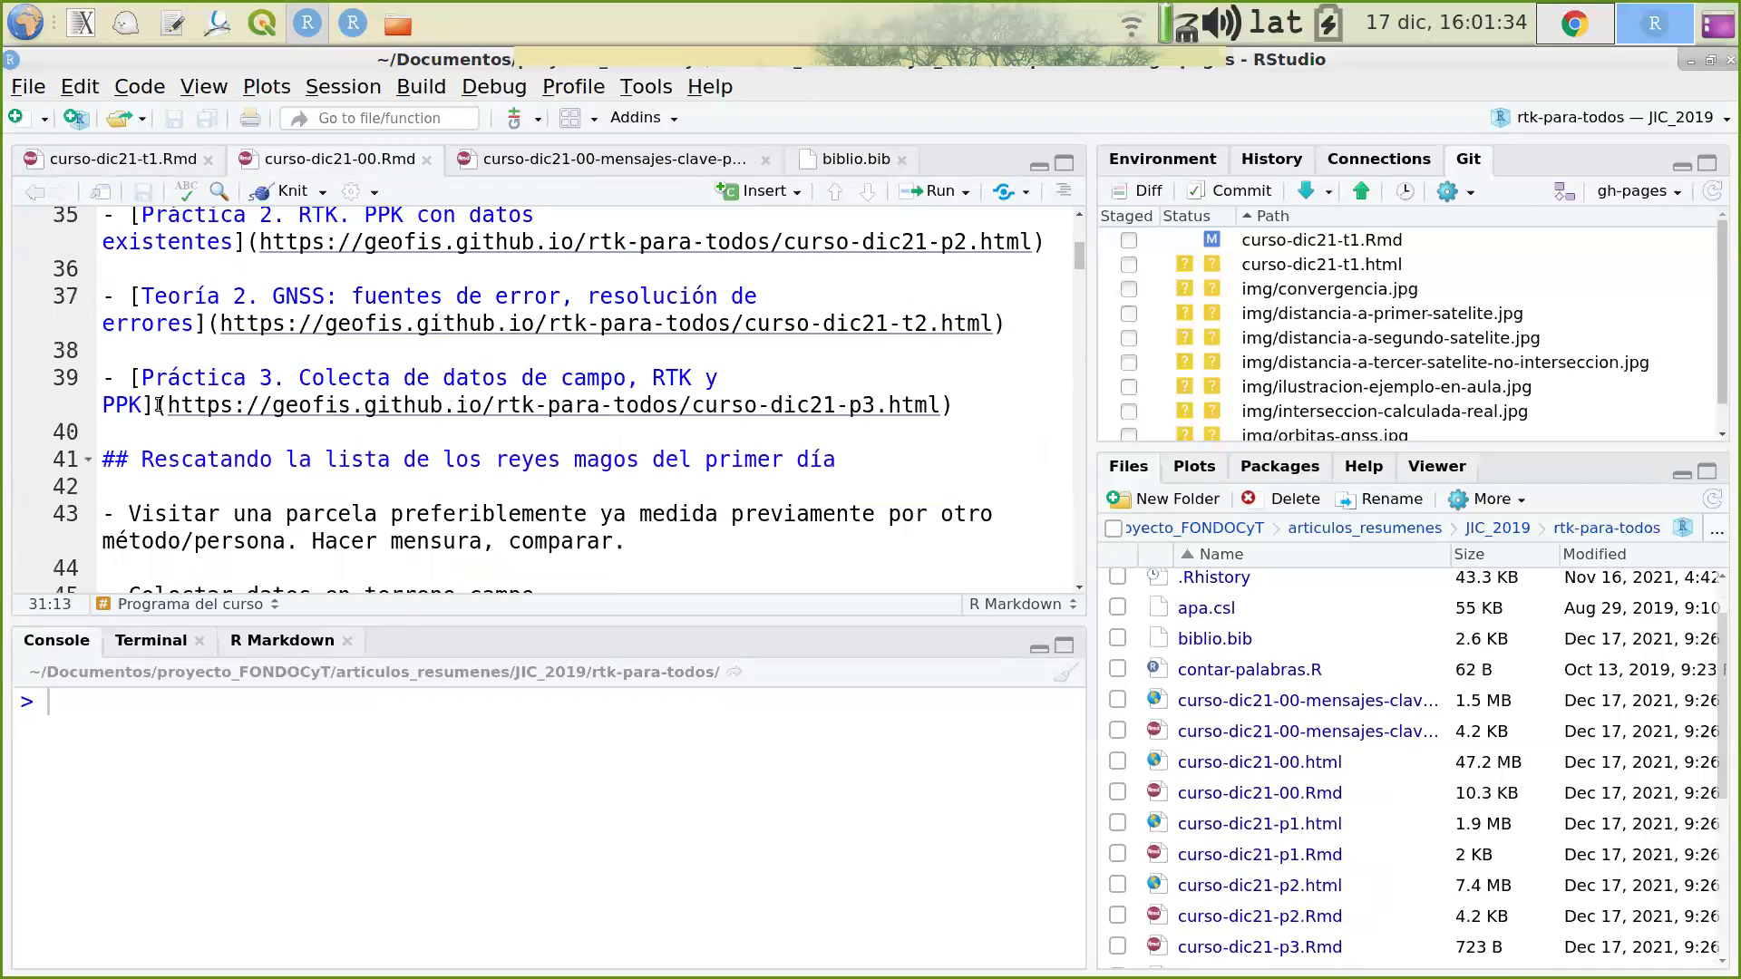
left_click_drag(128, 375, 209, 405)
left_click_drag(396, 408, 993, 422)
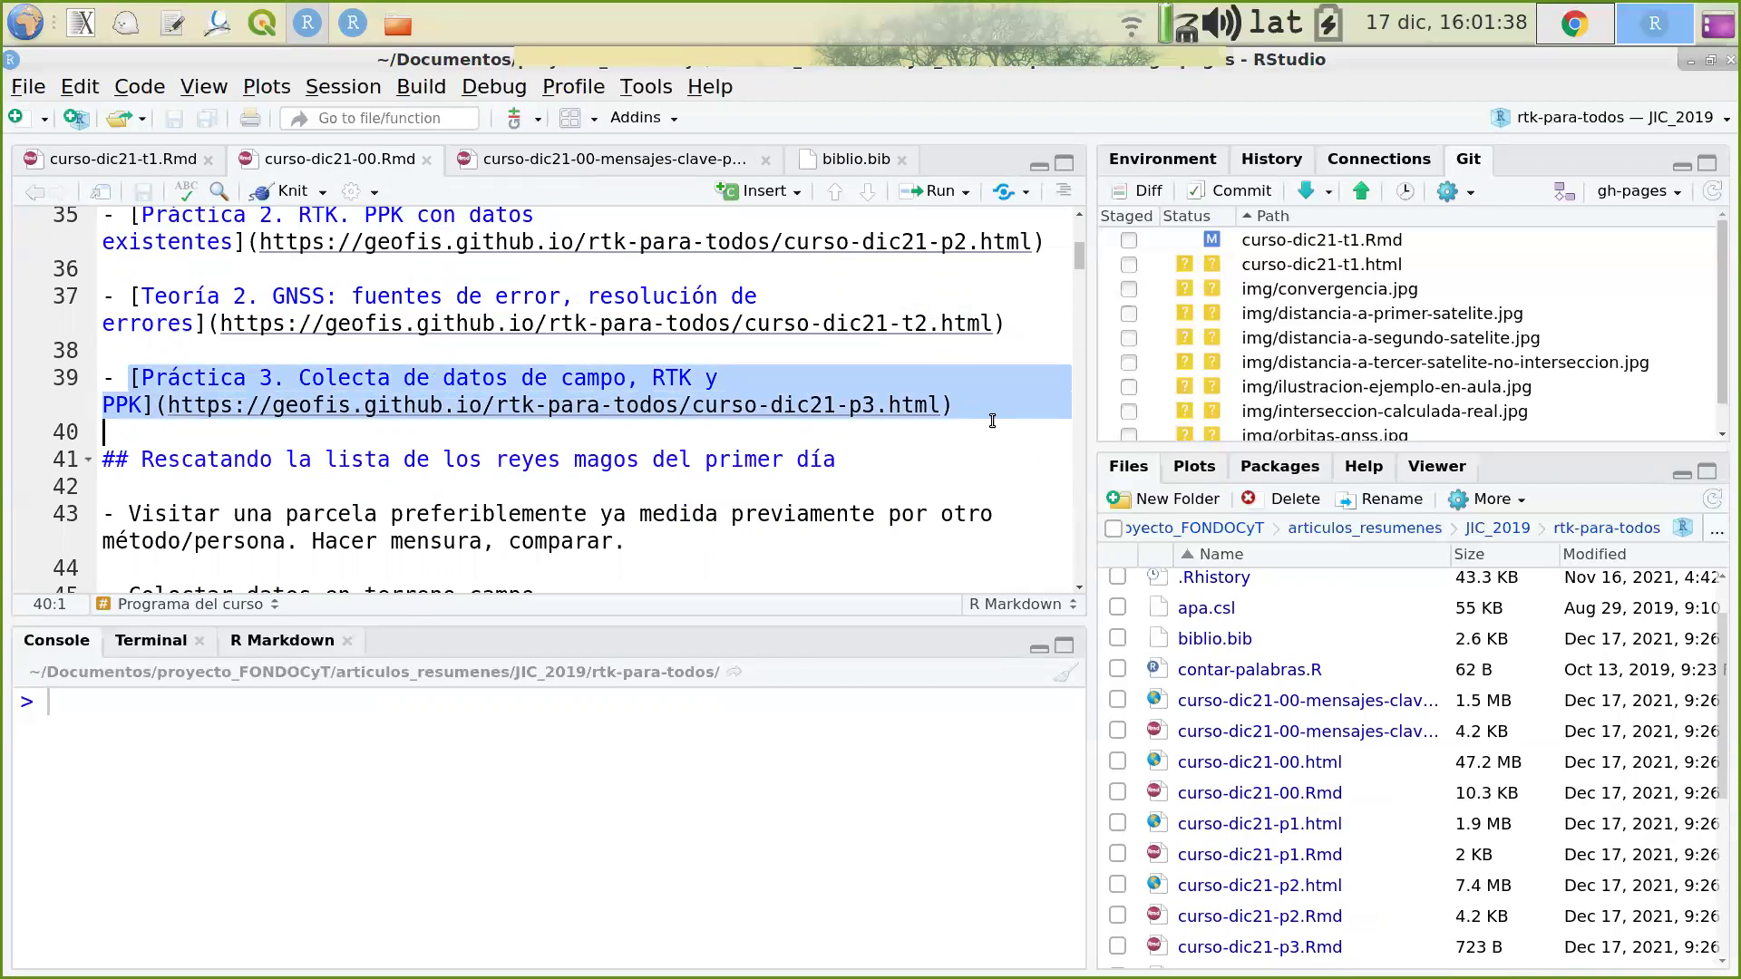
left_click(696, 408)
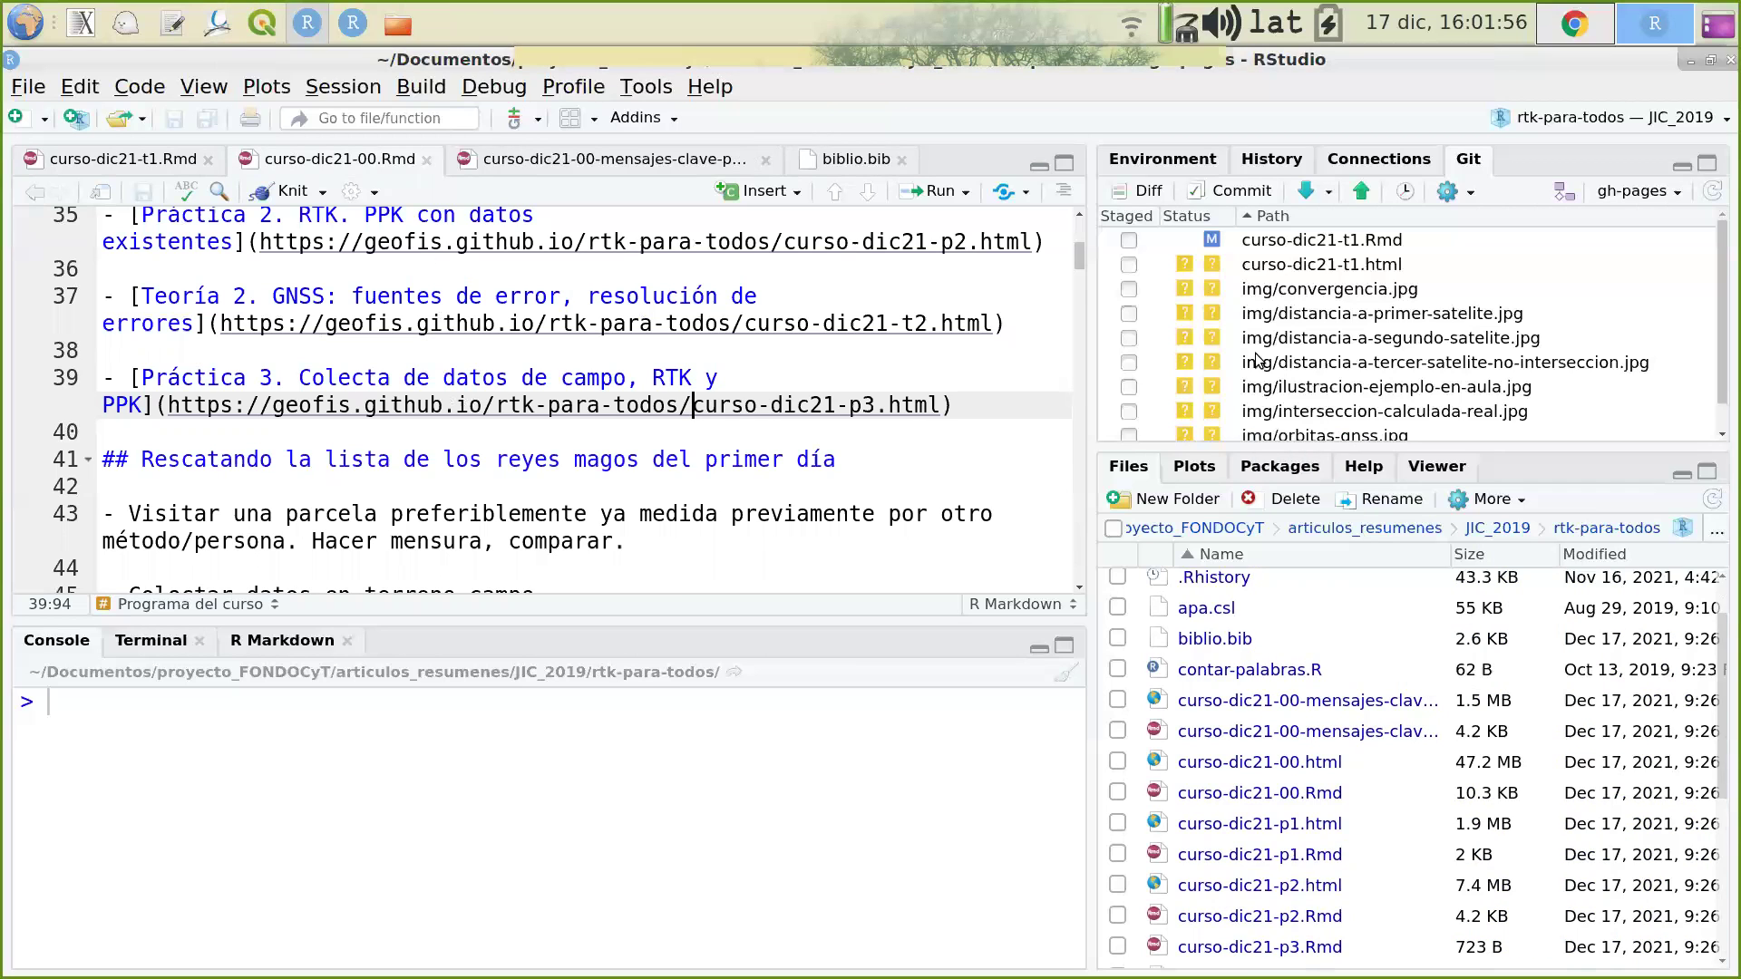
Open an empty plain-text editor, then return to RStudio and scroll the file.
left_click(169, 10)
left_click(307, 23)
scroll(603, 446, "down", 3)
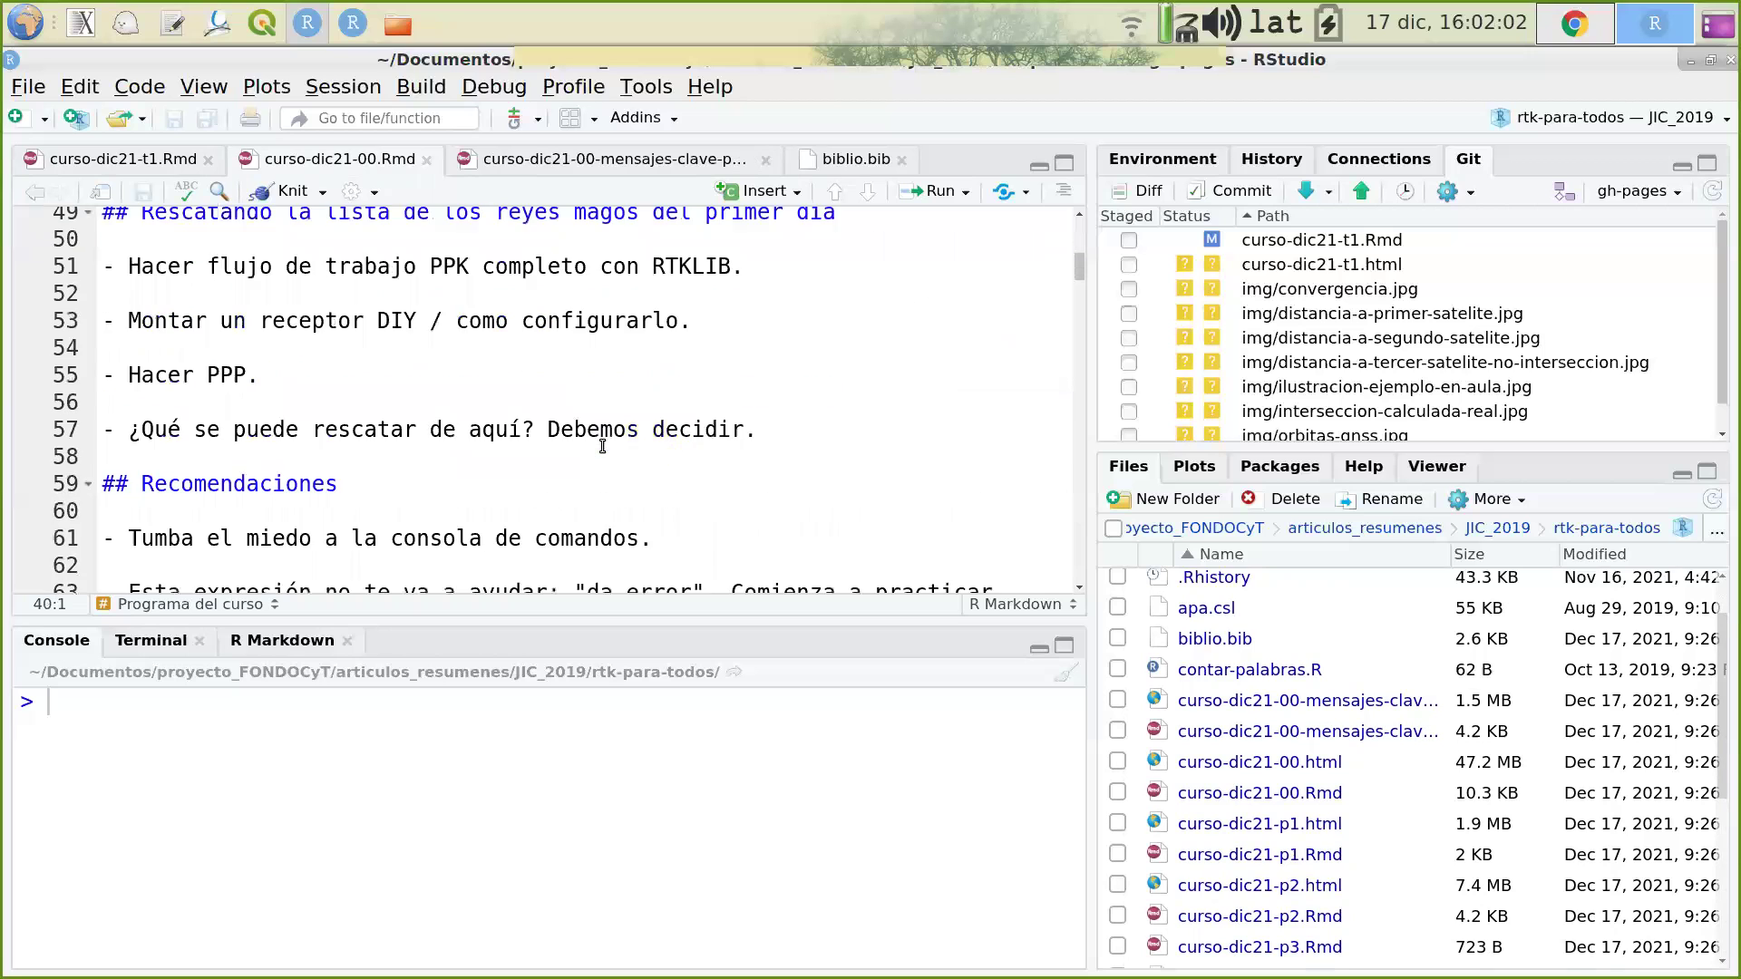
scroll(586, 348, "up", 6)
scroll(585, 348, "up", 10)
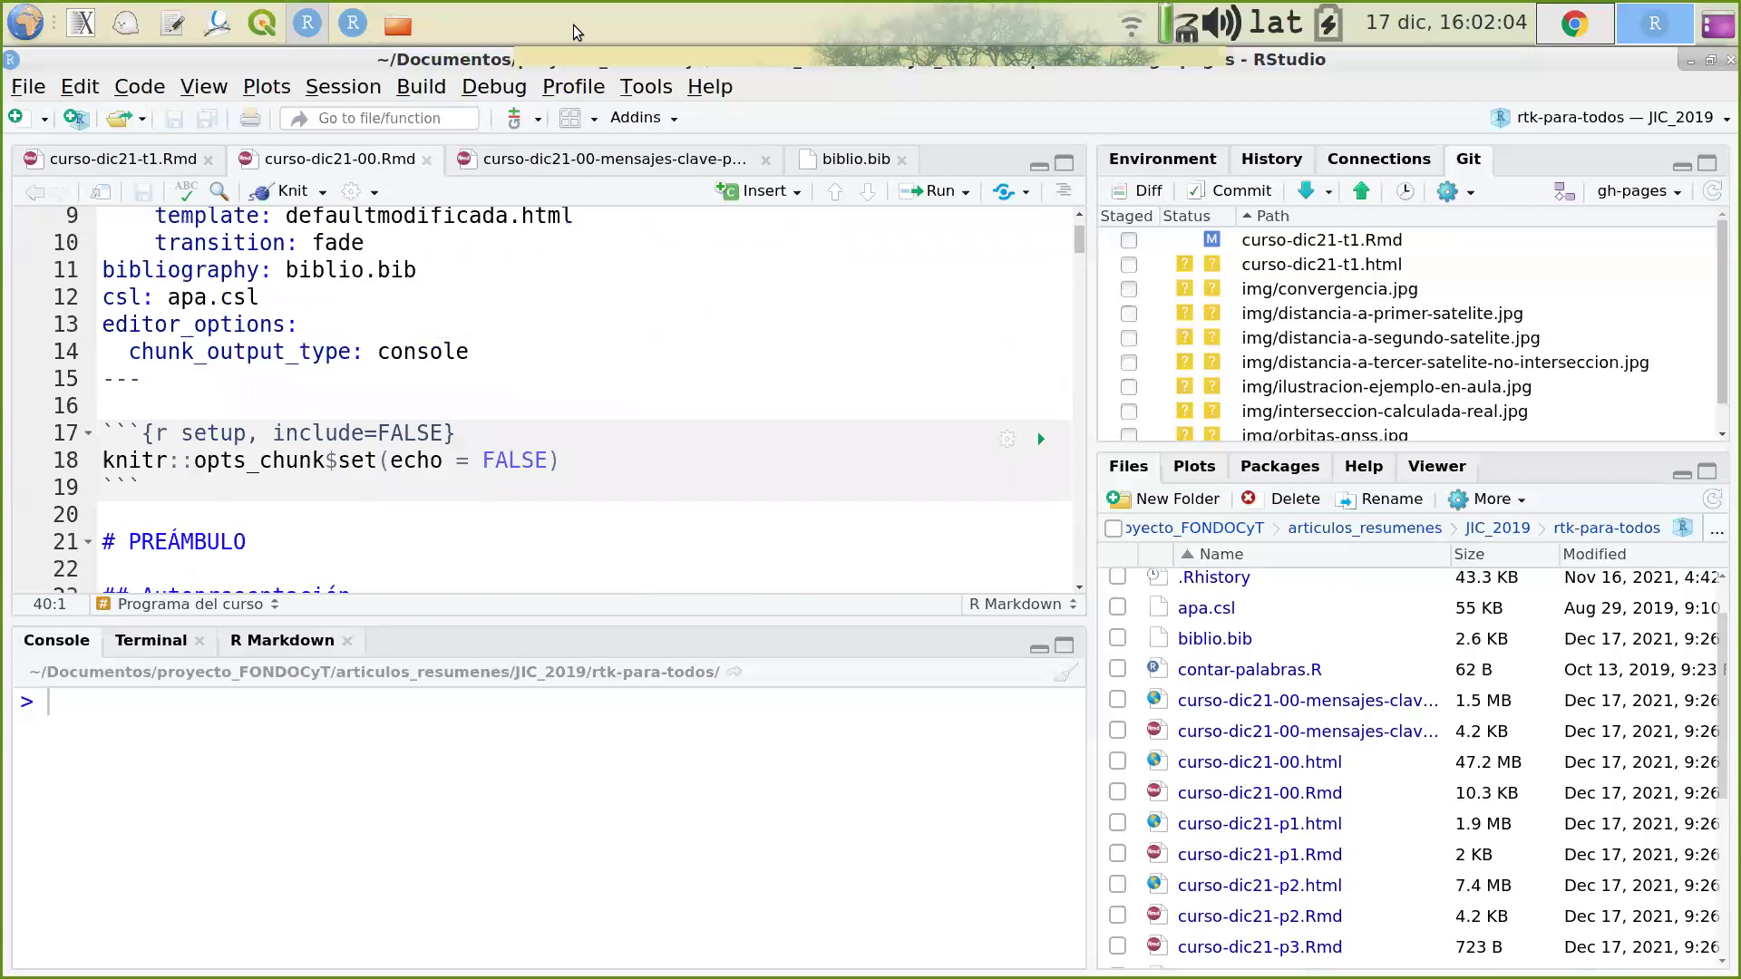
Return to curso-dic21-t1.Rmd and highlight the 'ARMAR DESDE CERO UN EQUIPO' item on line 134.
left_click(63, 160)
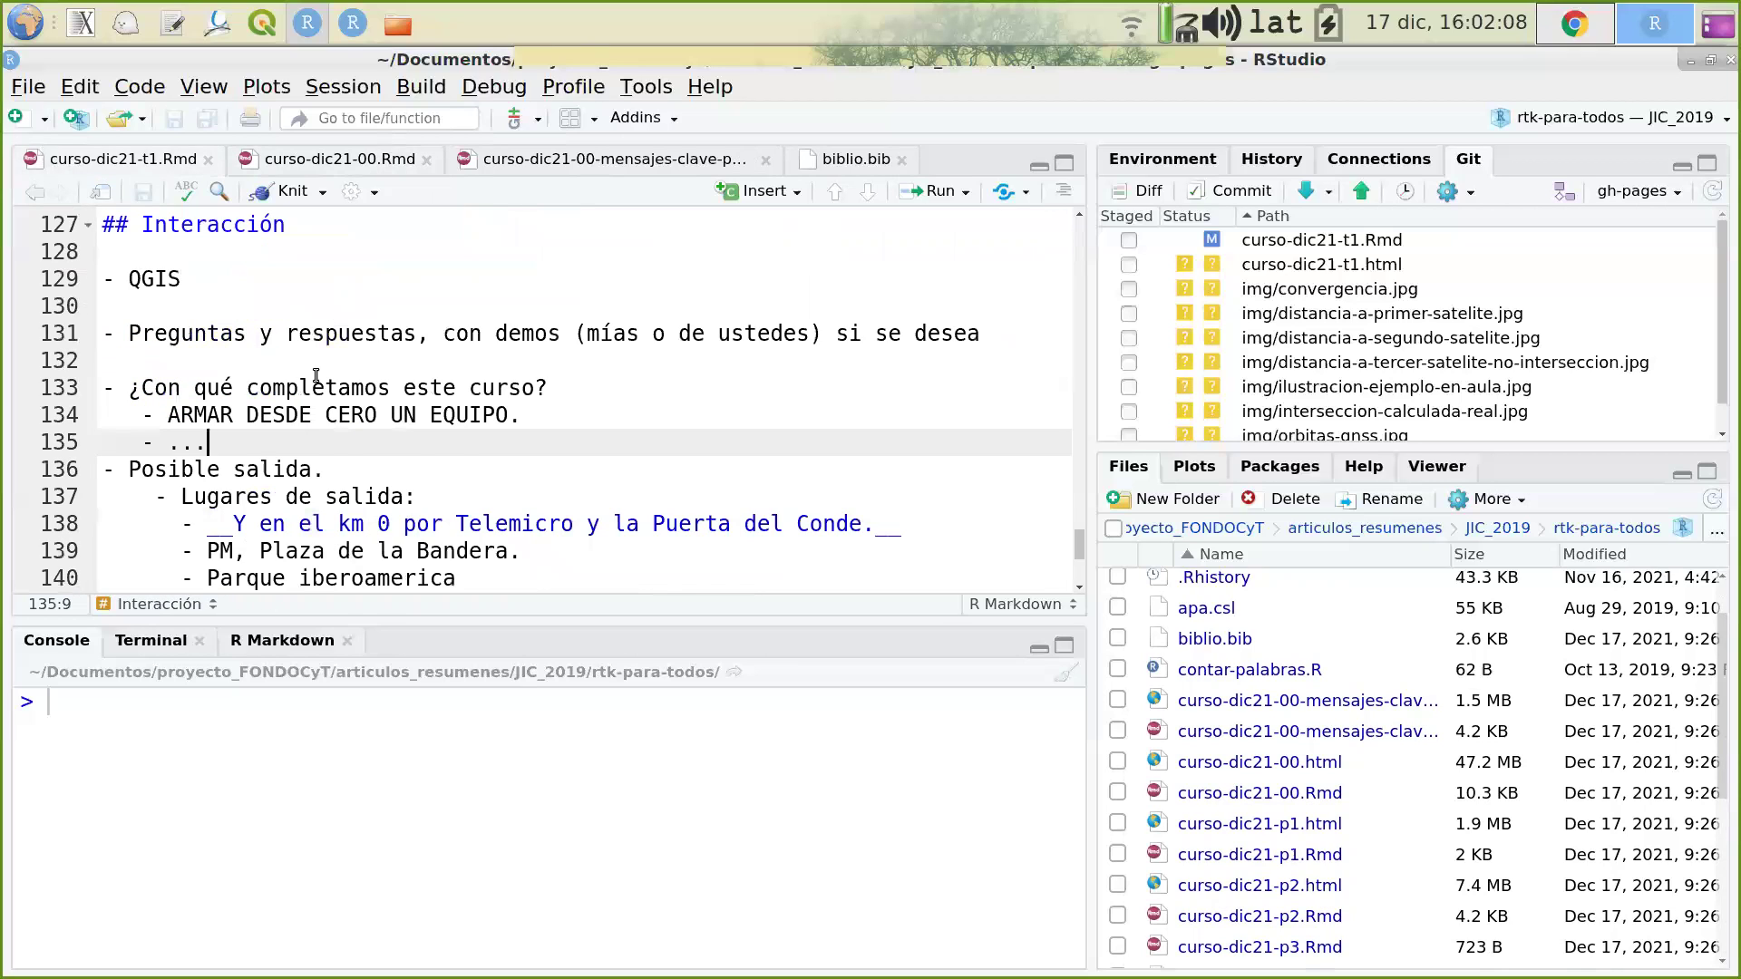
scroll(317, 373, "down", 1)
left_click(271, 316)
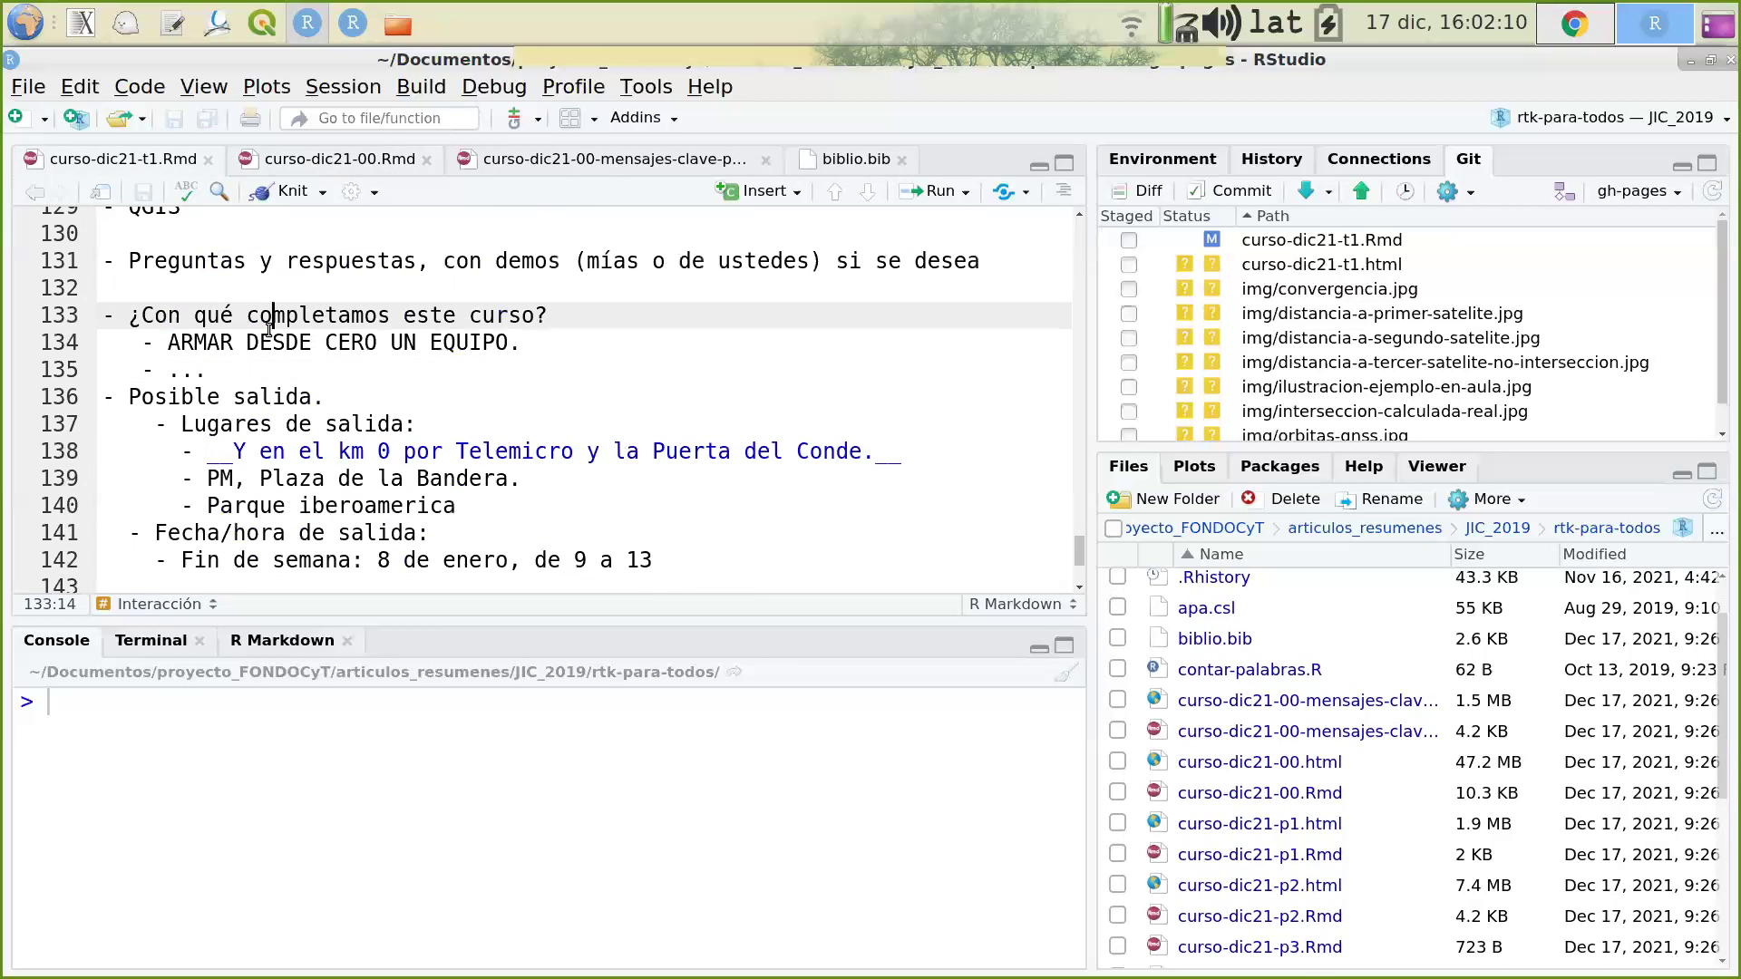
key("Home")
key("Down")
key("shift+End")
key("Home")
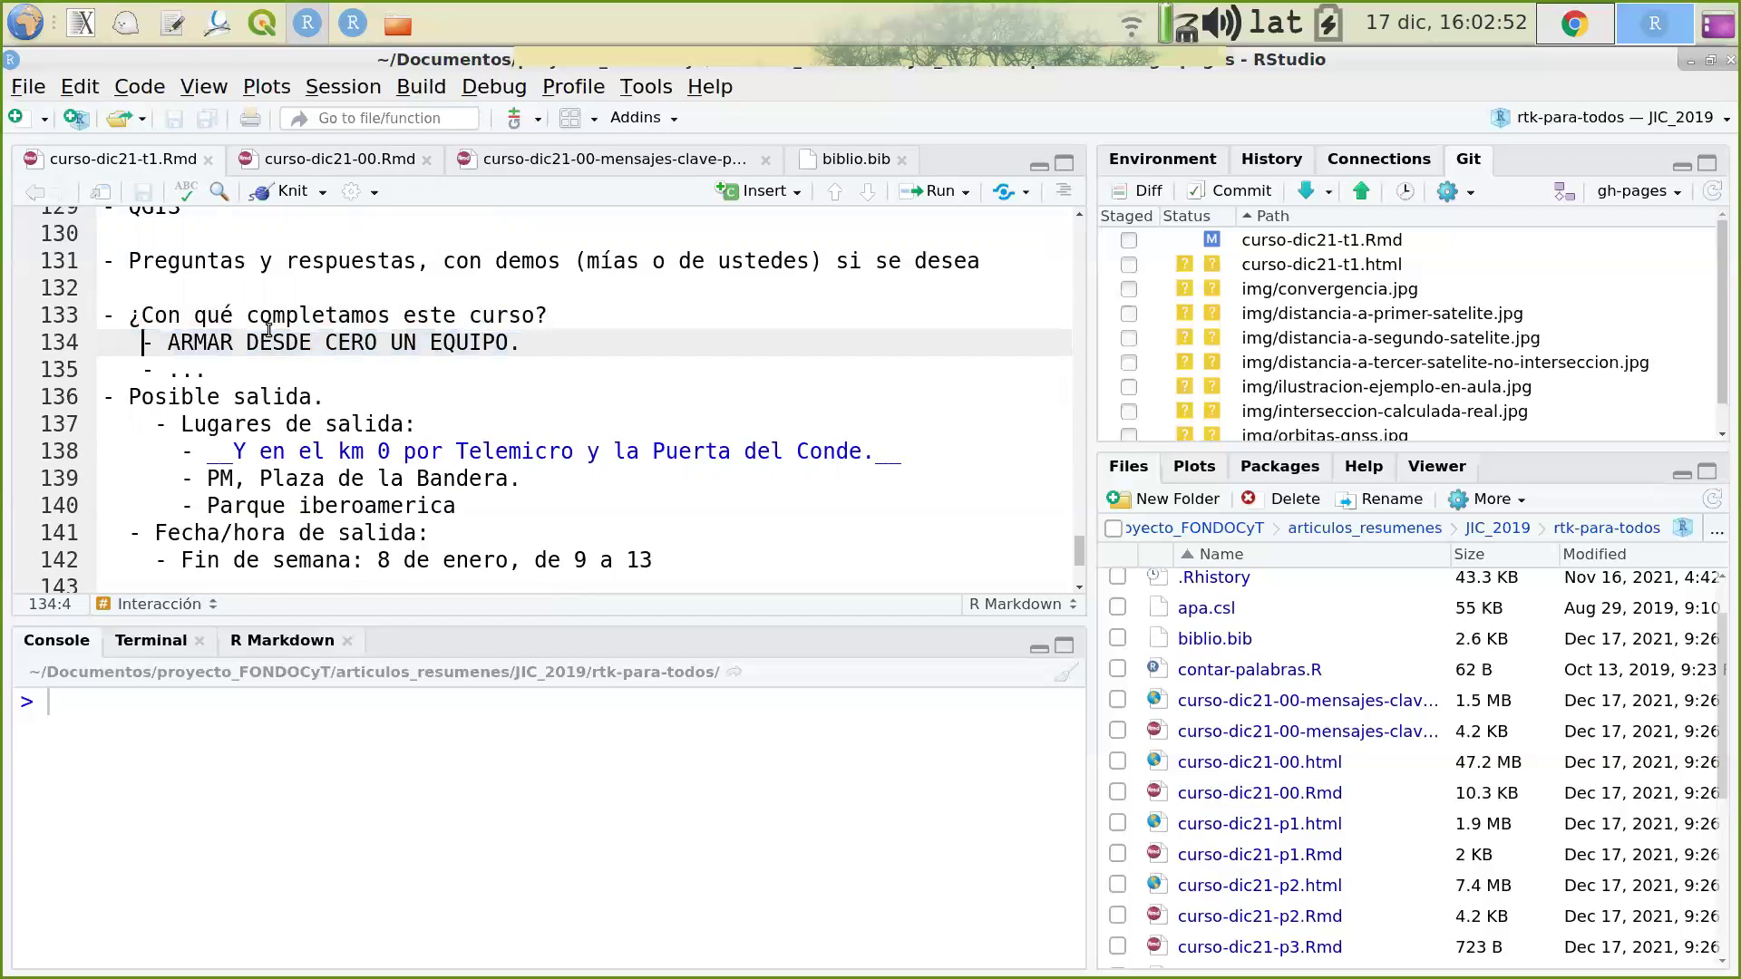
key("shift+End")
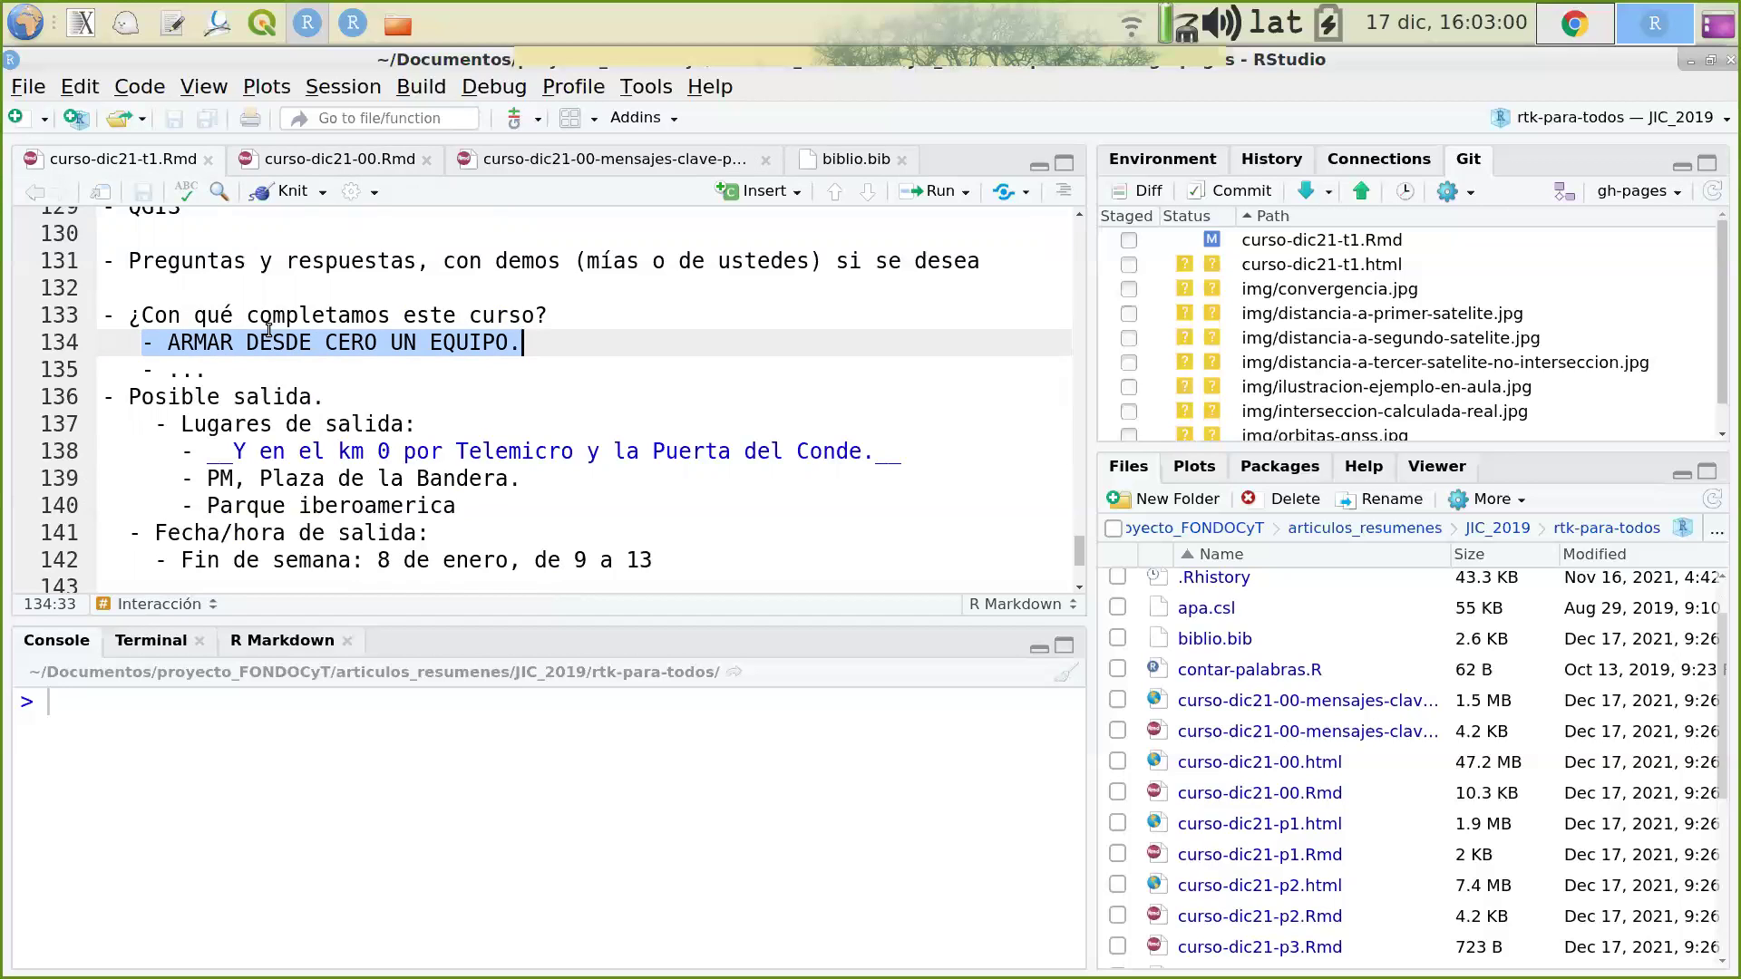
key("Right")
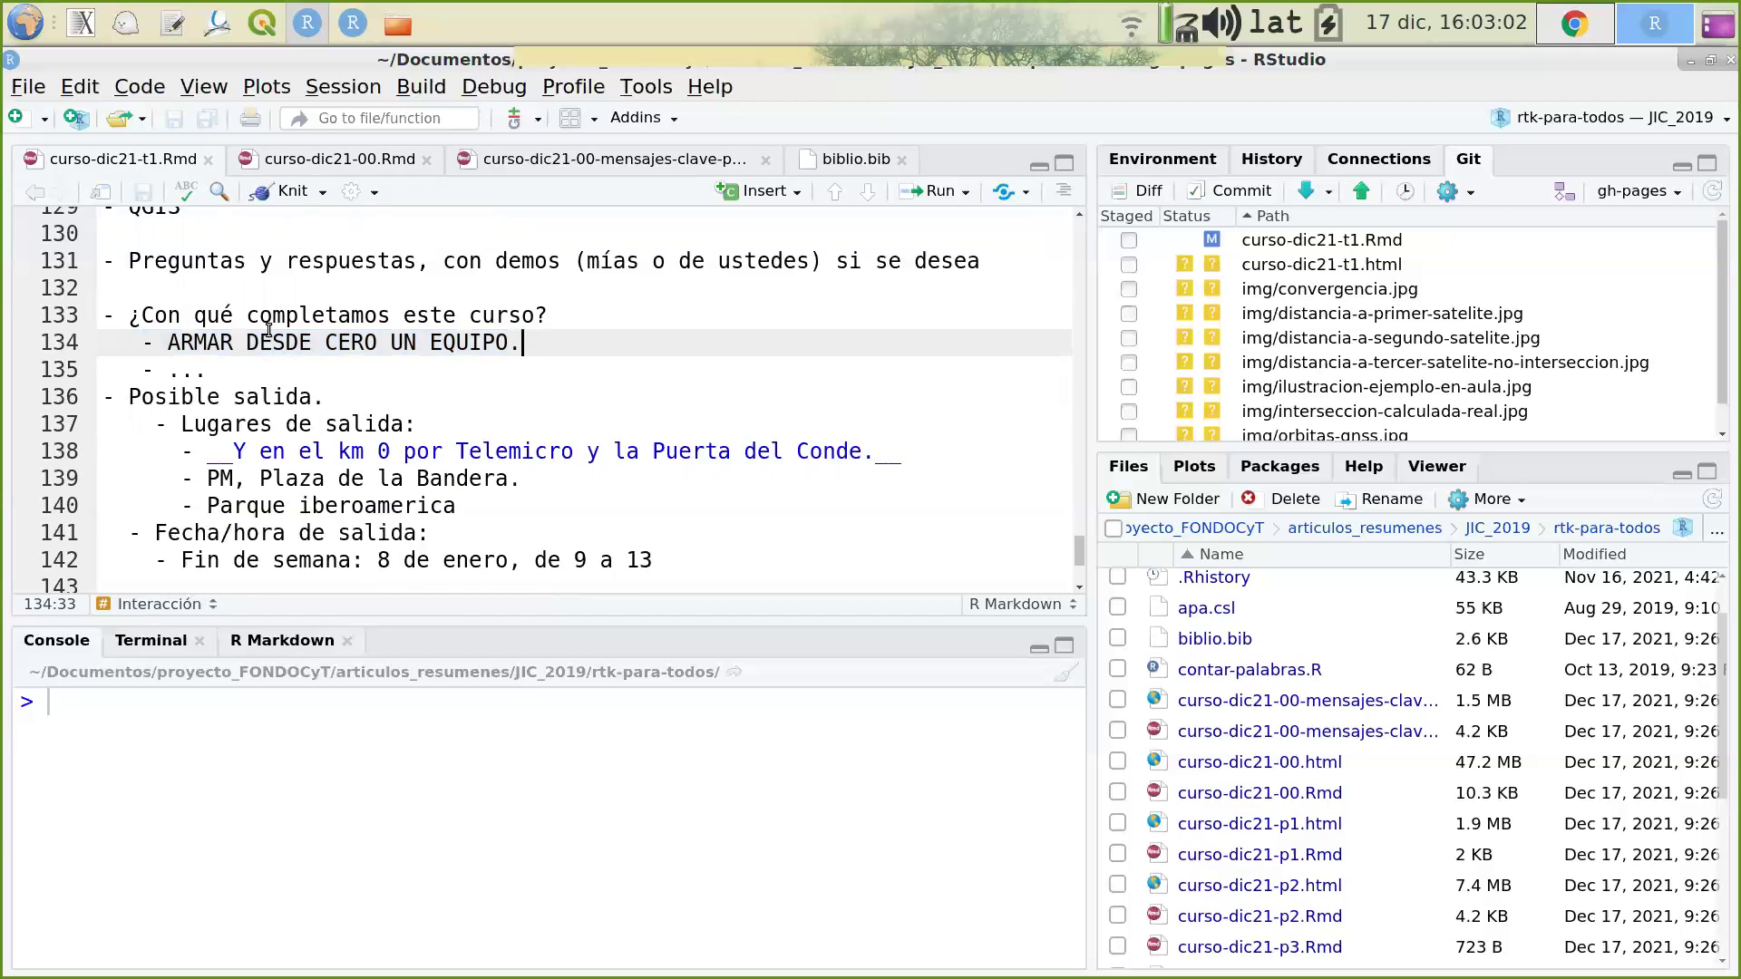
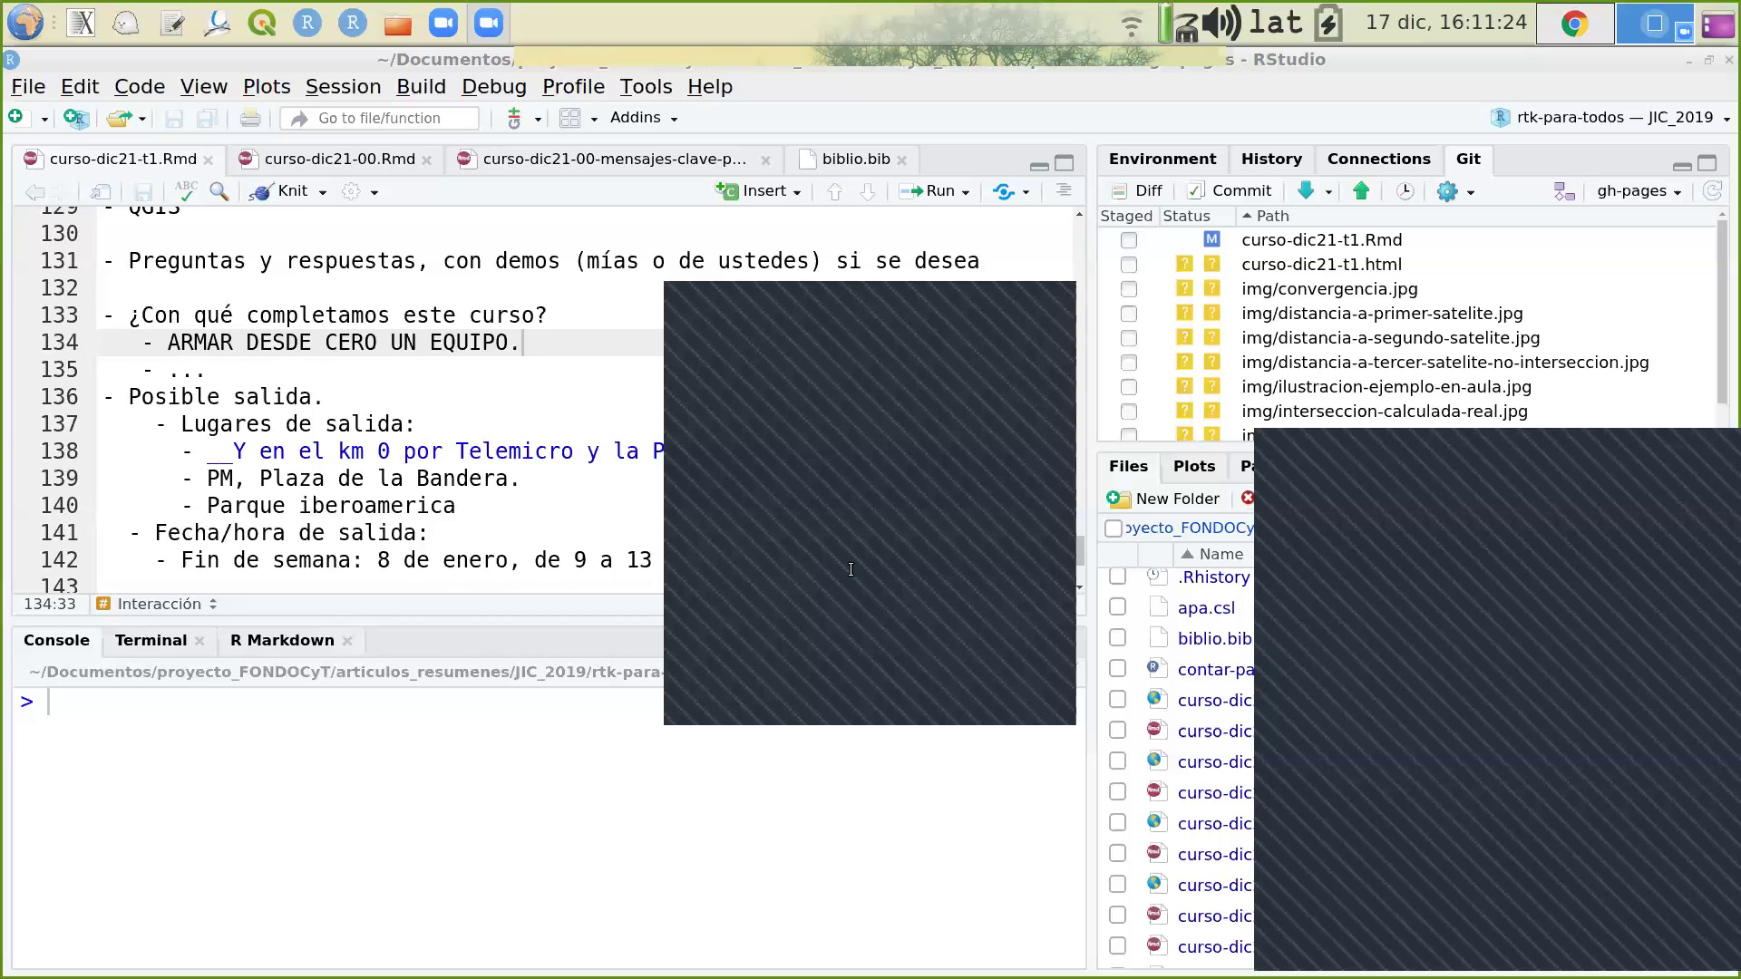
Find and select the 'ARMAR DESDE CERO UN EQUIPO.' item on line 134.
left_click(247, 396)
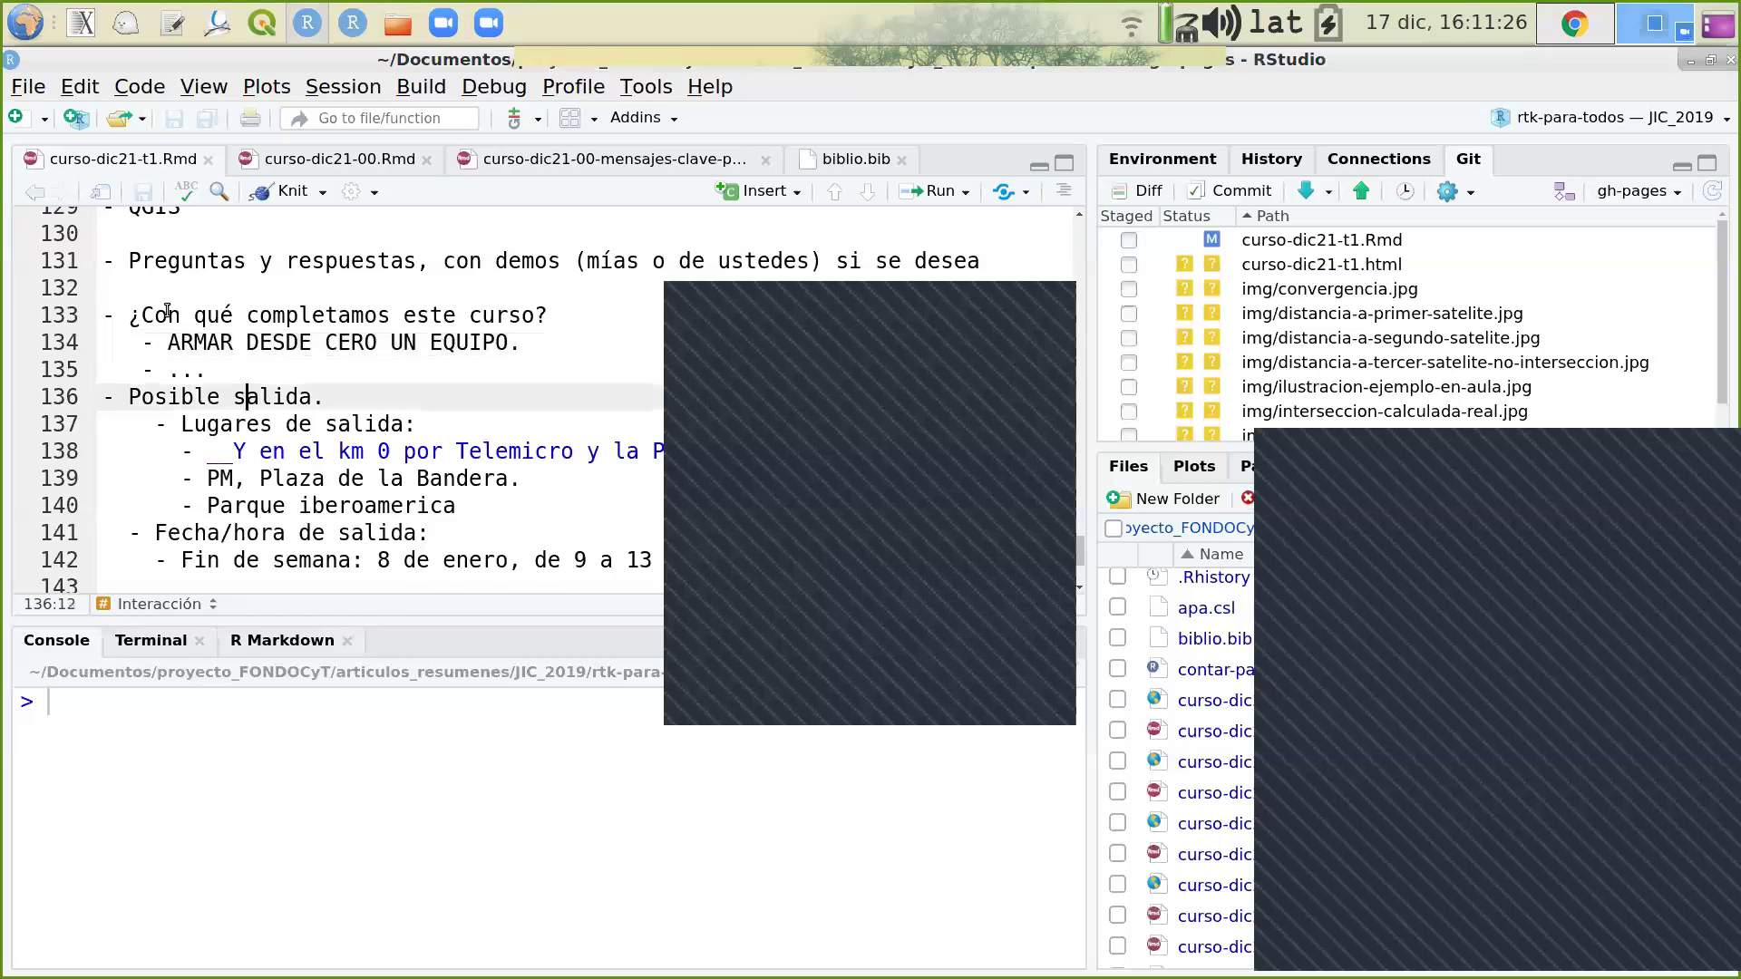
left_click(180, 343)
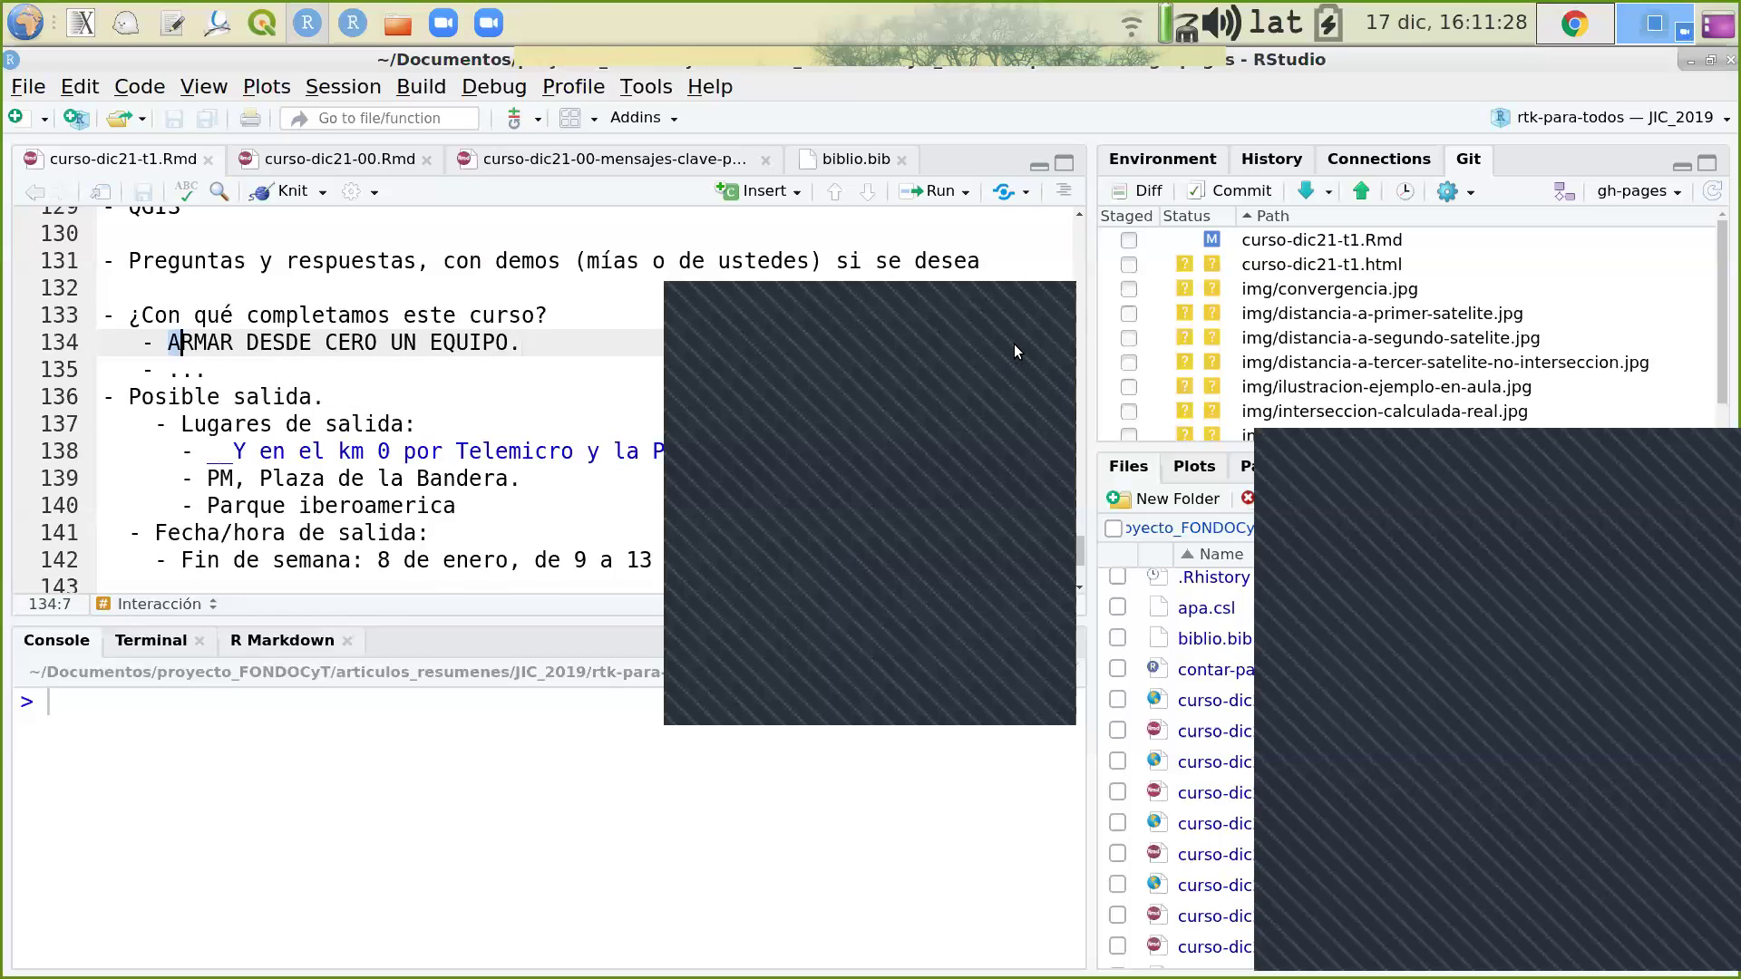
left_click(194, 317)
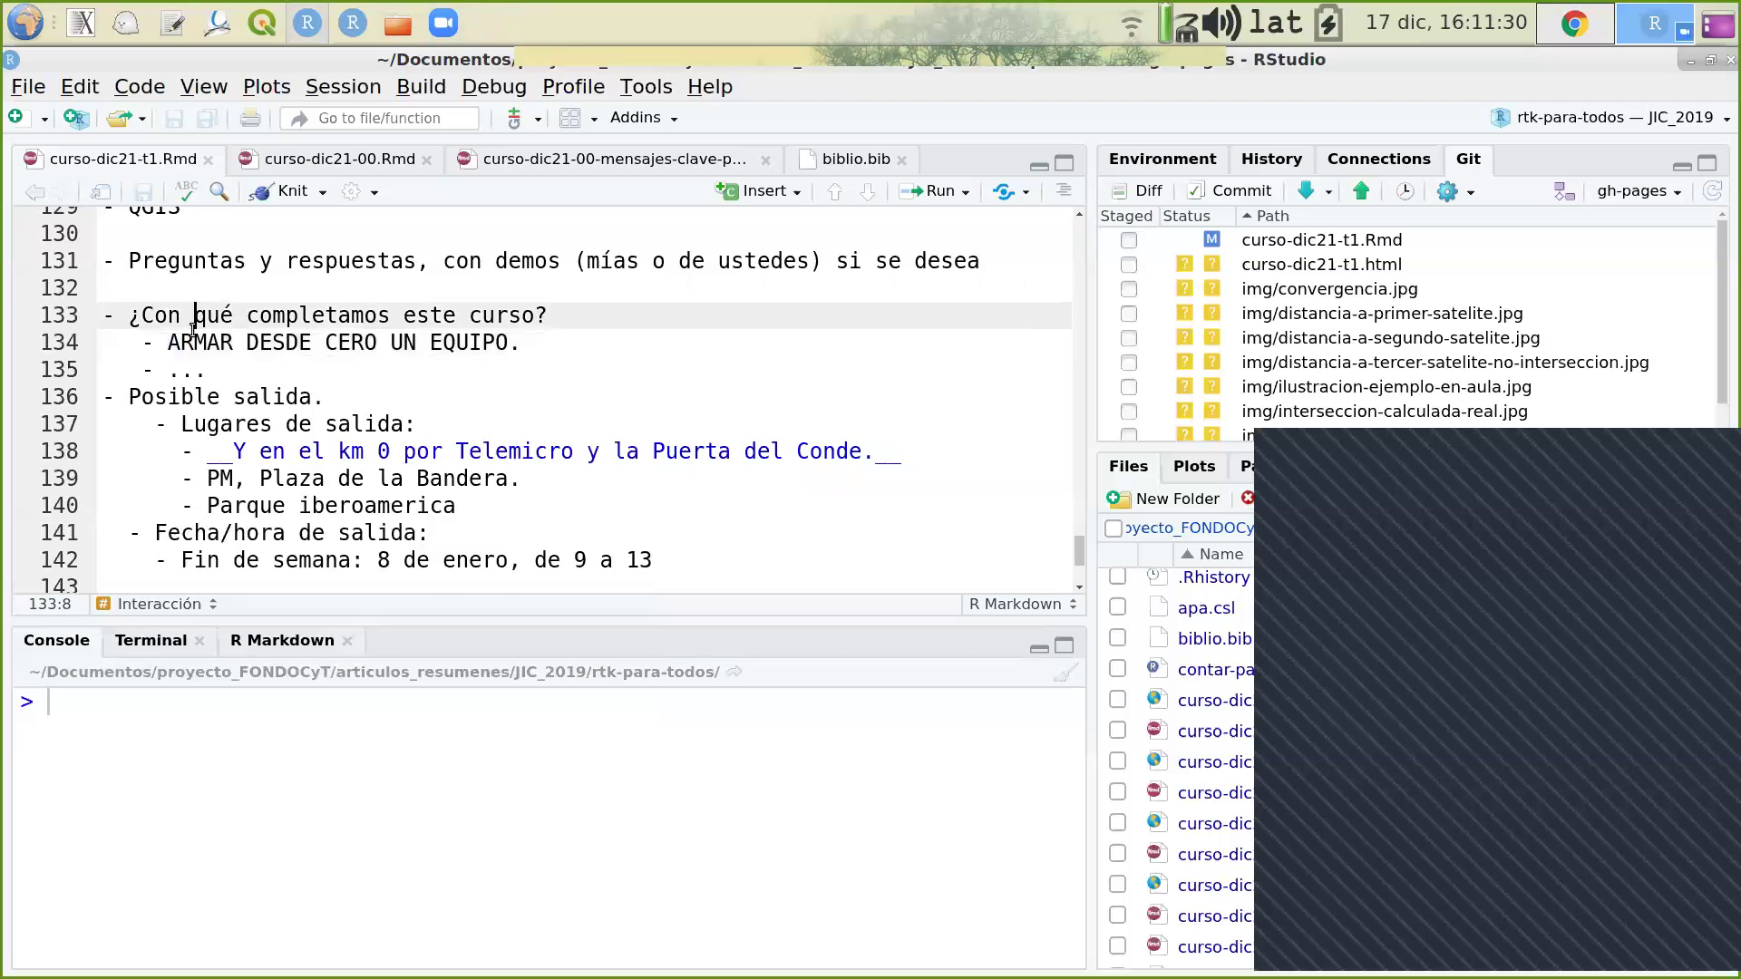
key("Down")
key("Home")
key("shift+End")
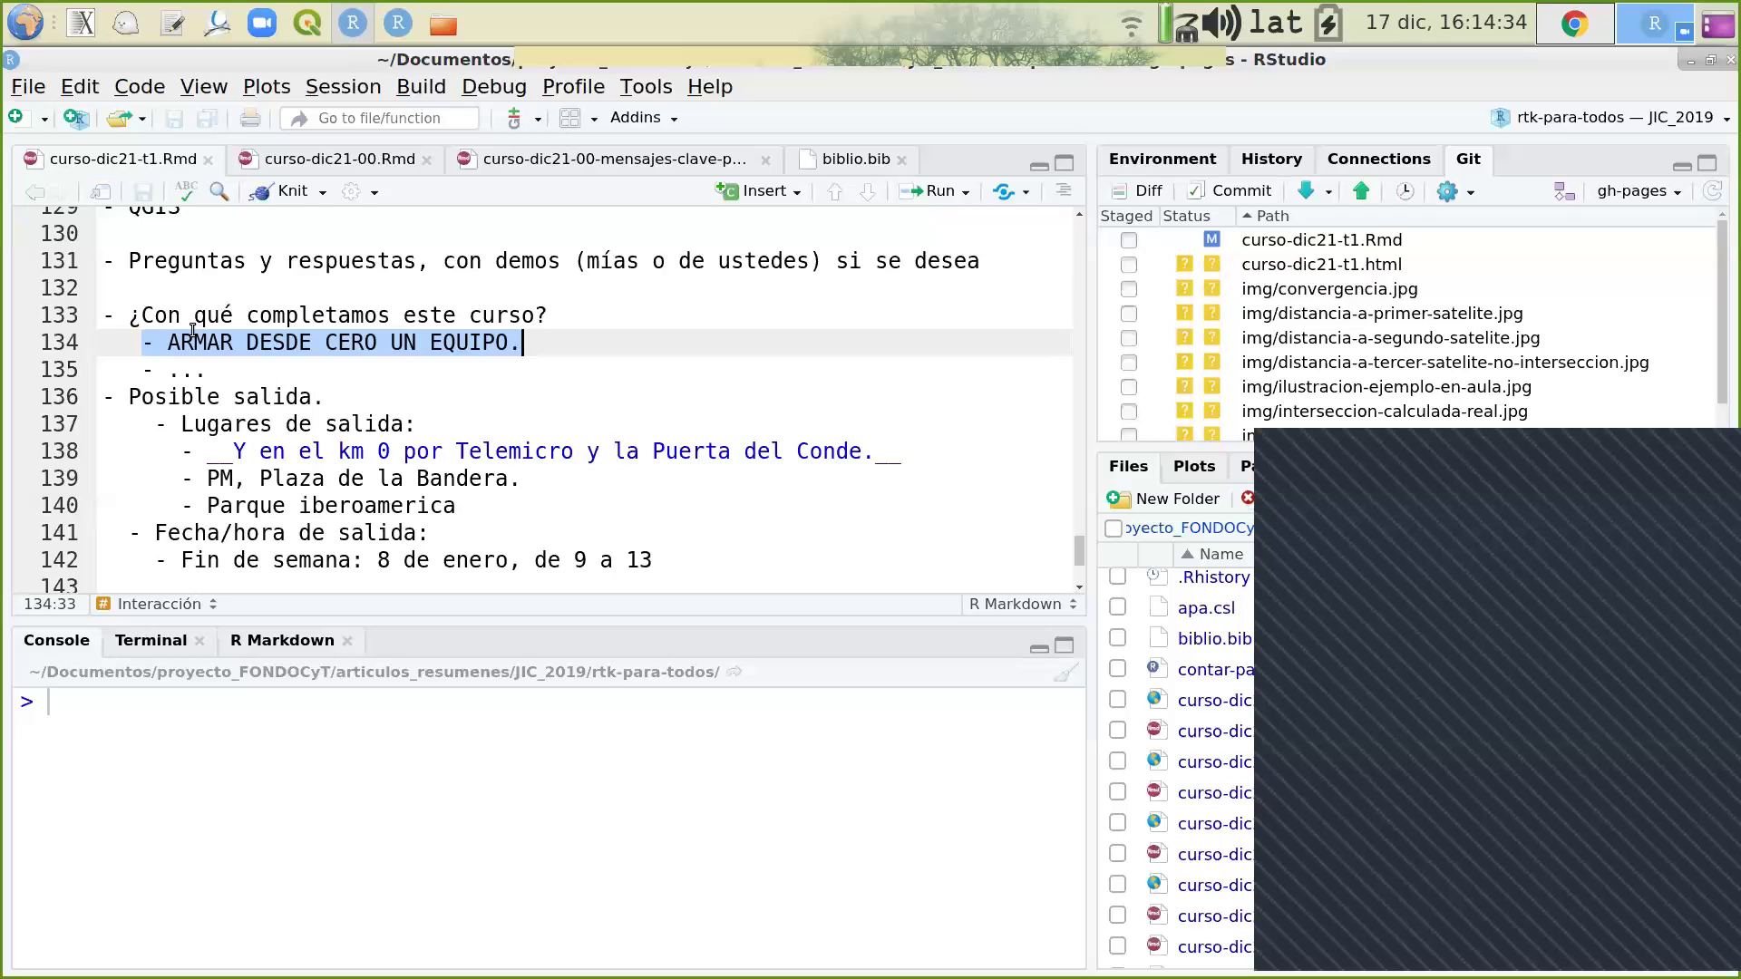
key("Right")
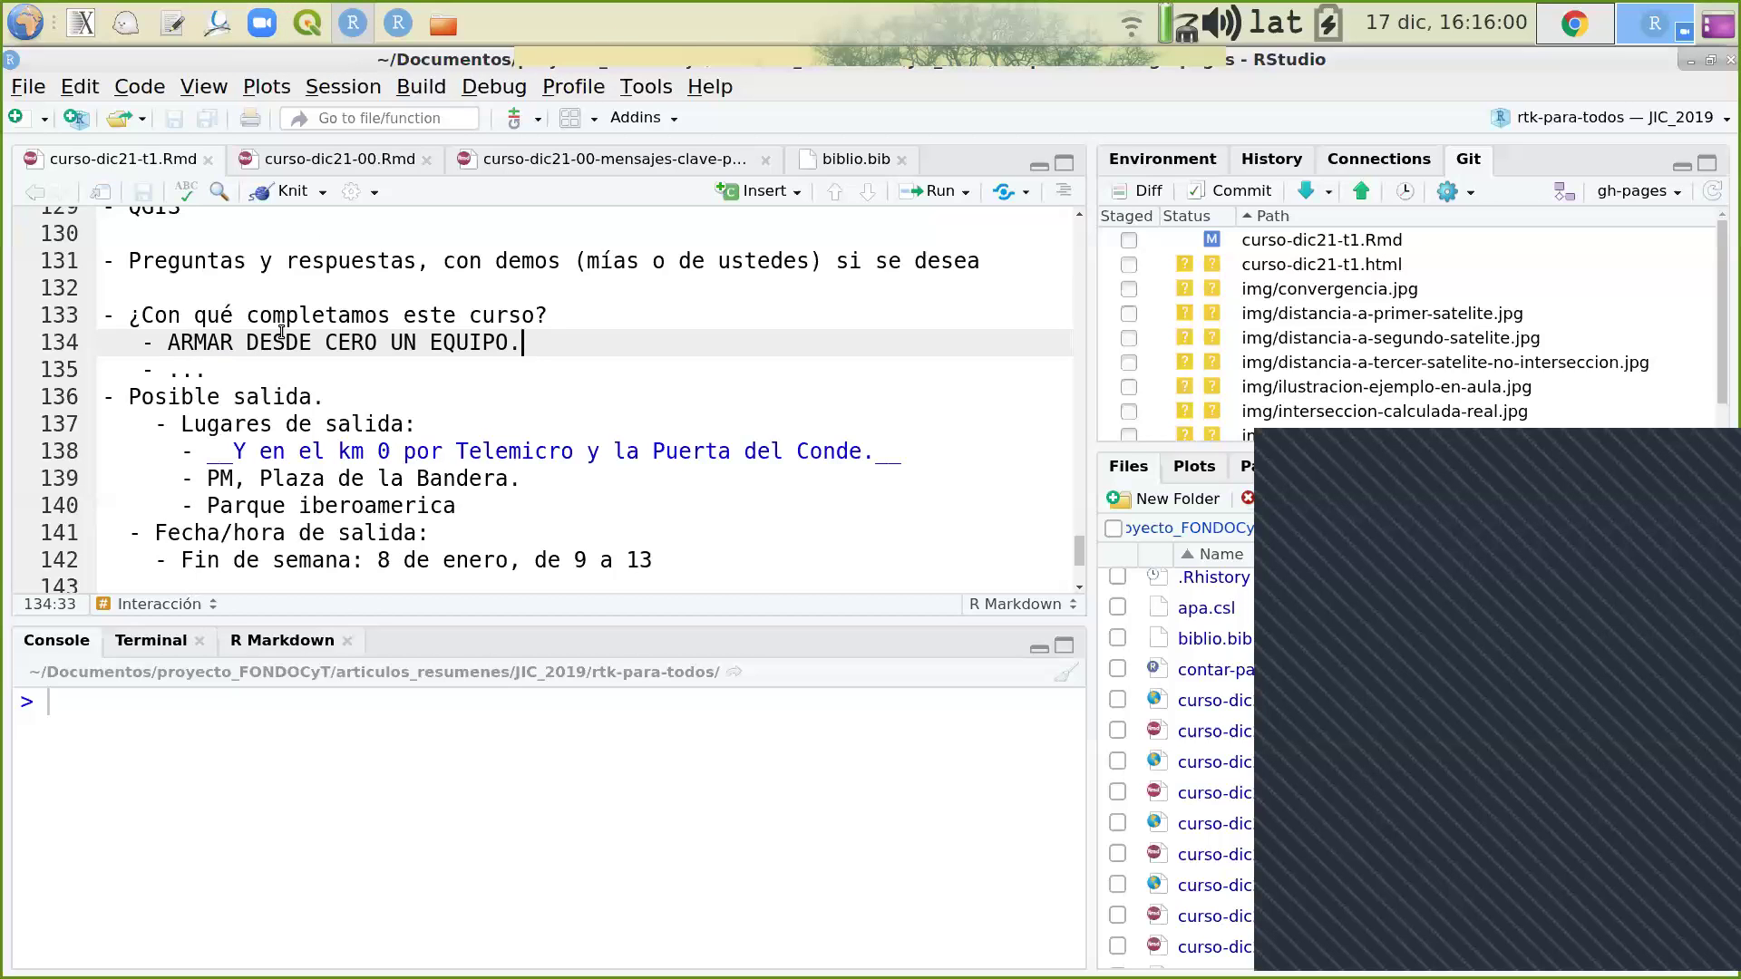
Append 'GUAKIA' to the end of line 134 and save the outline.
key("Home")
type("!")
key("End")
type("GUAKIA")
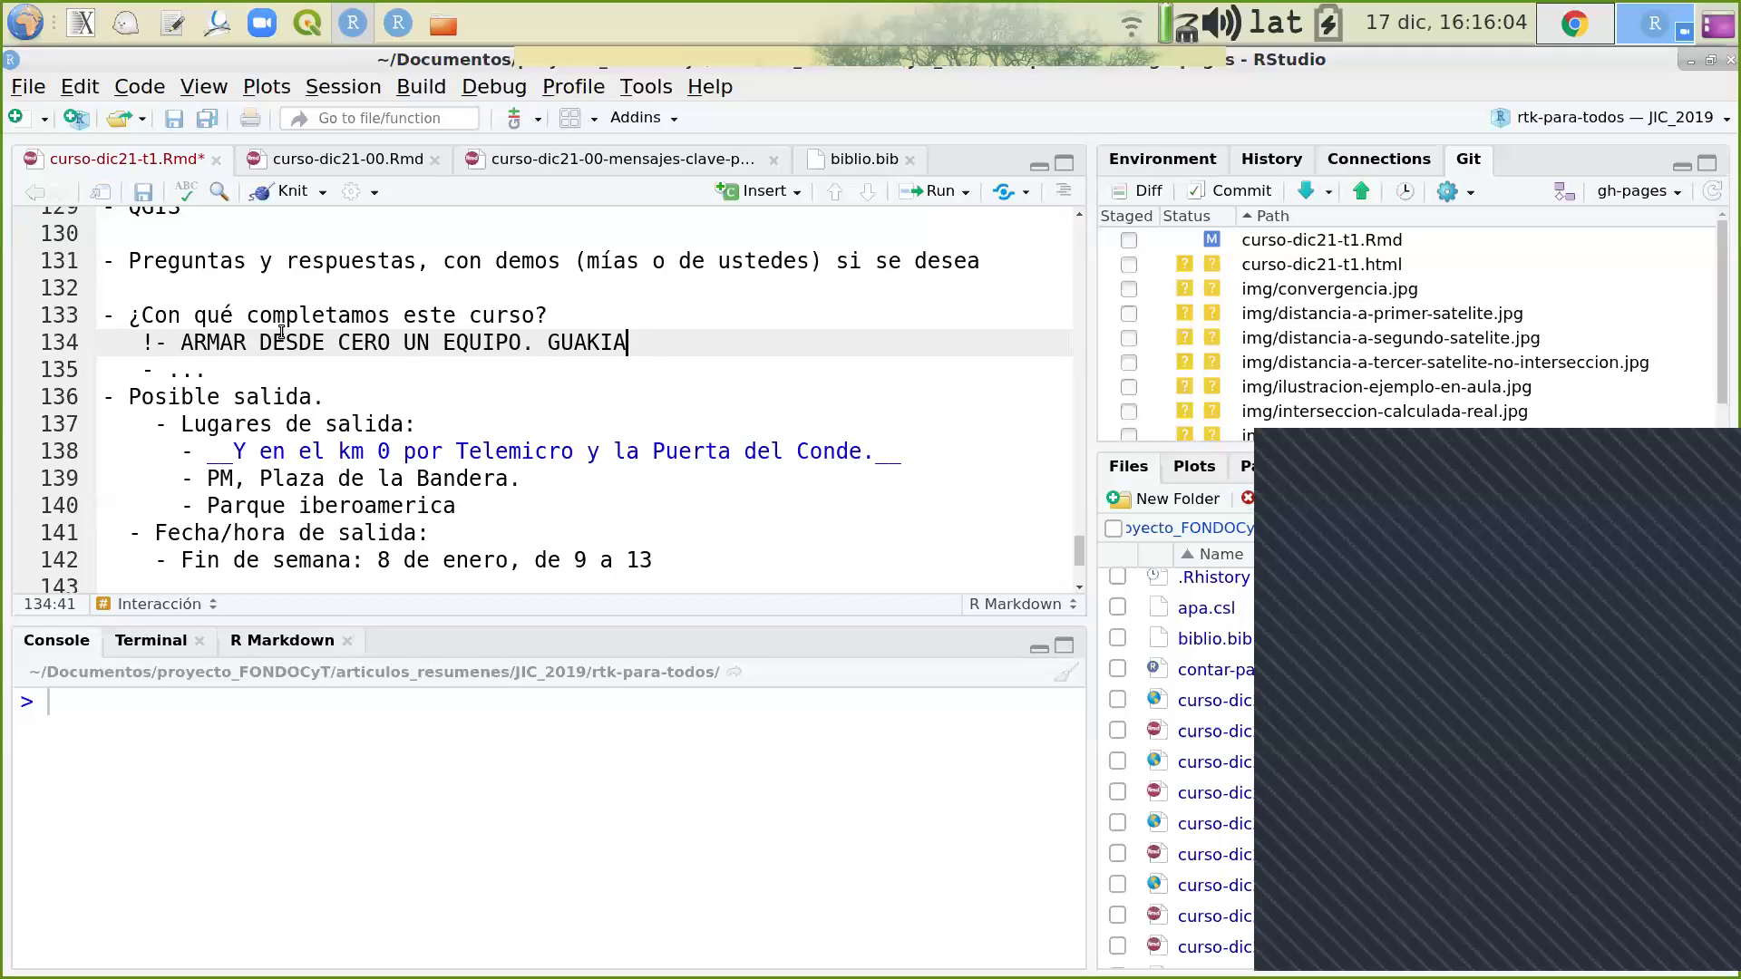
key("Down")
key("Down")
key("Down")
key("Down")
key("ctrl+s")
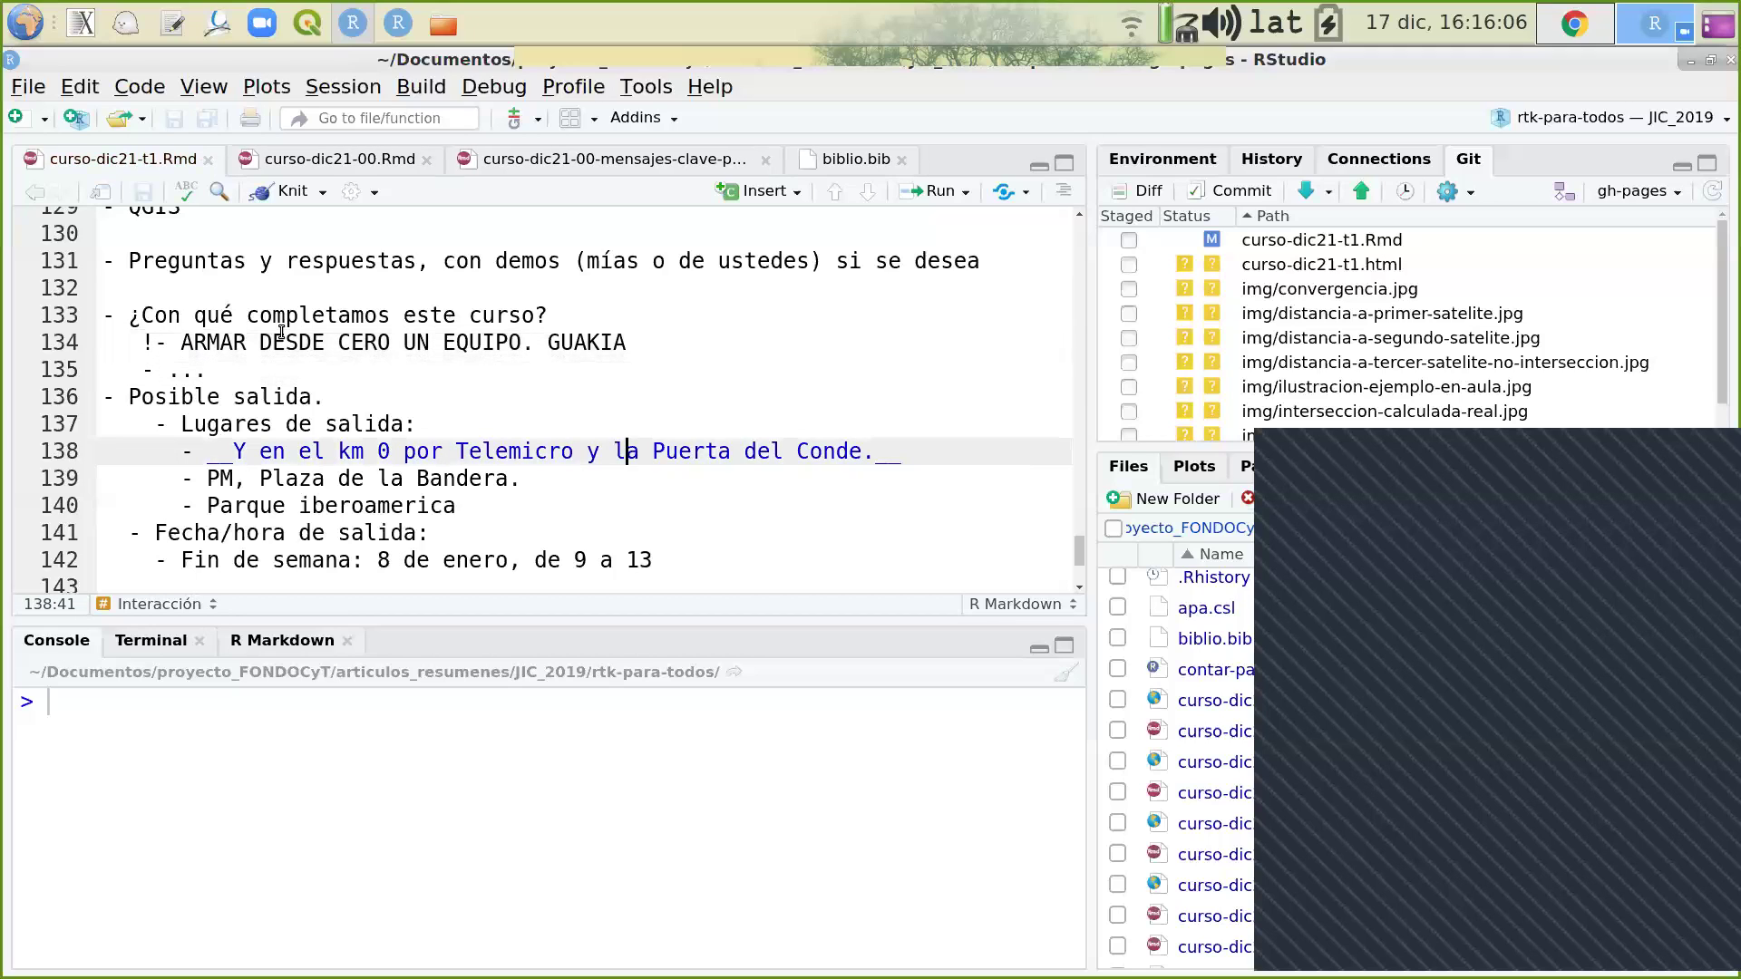
Remove the stray '!' and wrap the line 134 item text in __ bold markers, then save.
key("Up")
key("Up")
key("Up")
key("Up")
key("Home")
key("Delete")
key("Right")
key("Right")
key("shift+End")
type("__")
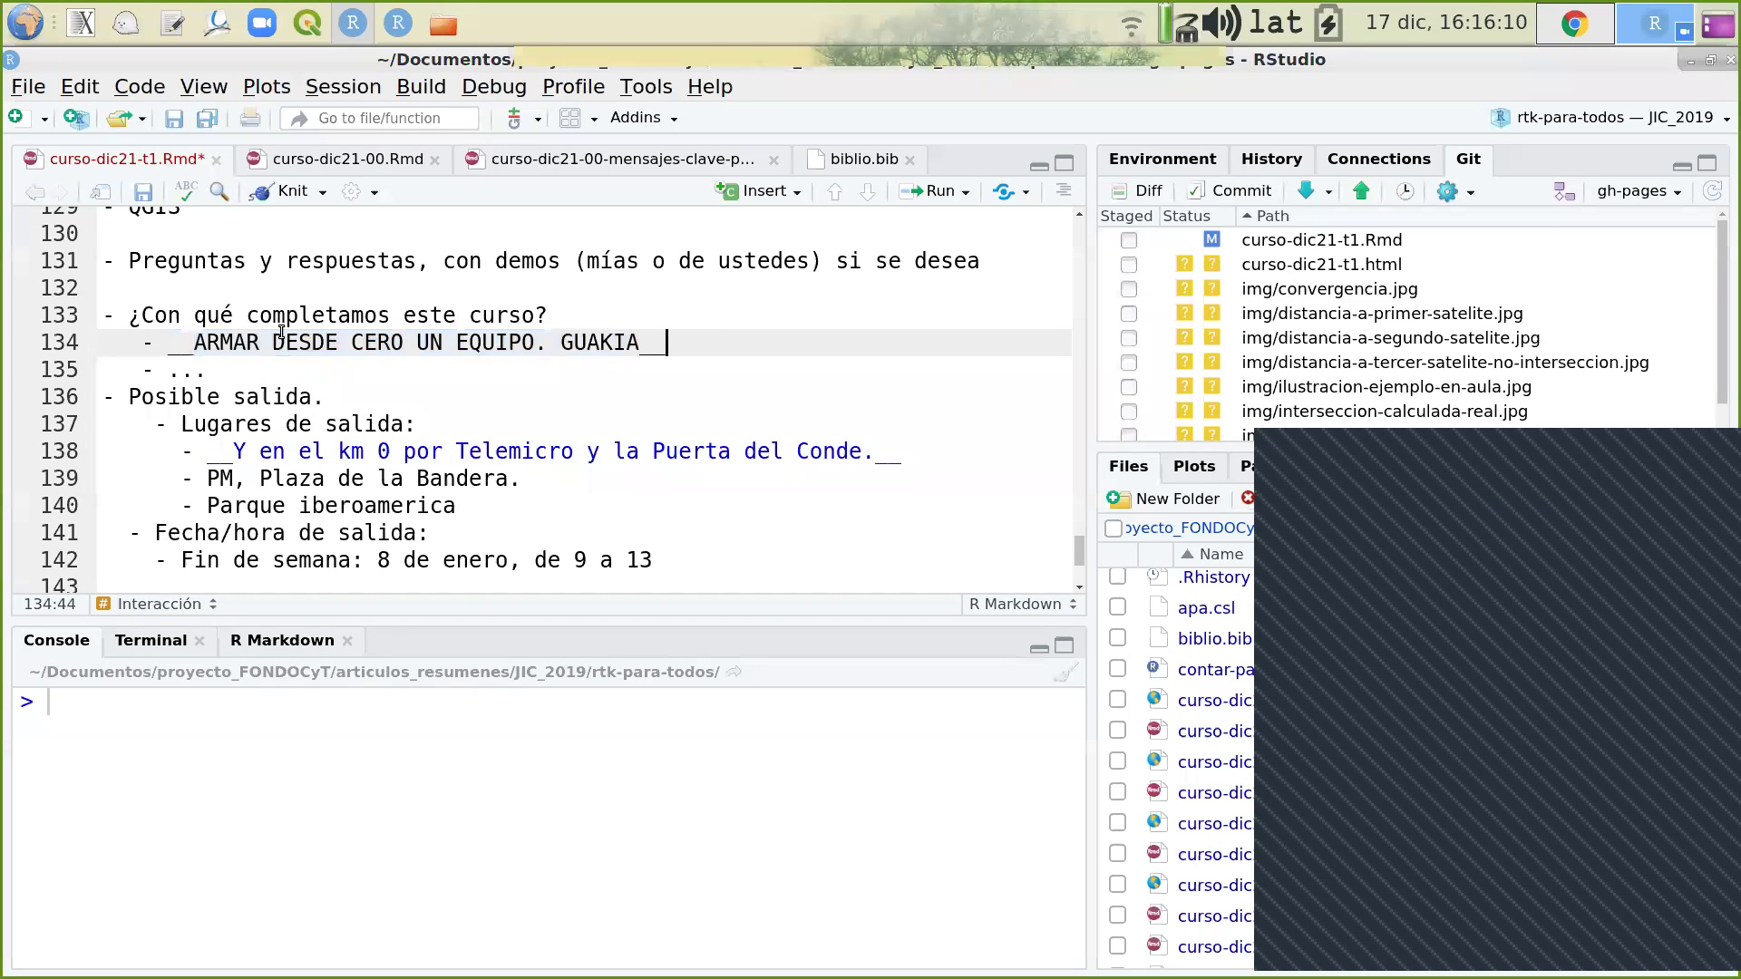
key("ctrl+s")
Select the '...' placeholder on the line 135 bullet.
key("Down")
key("shift+Home")
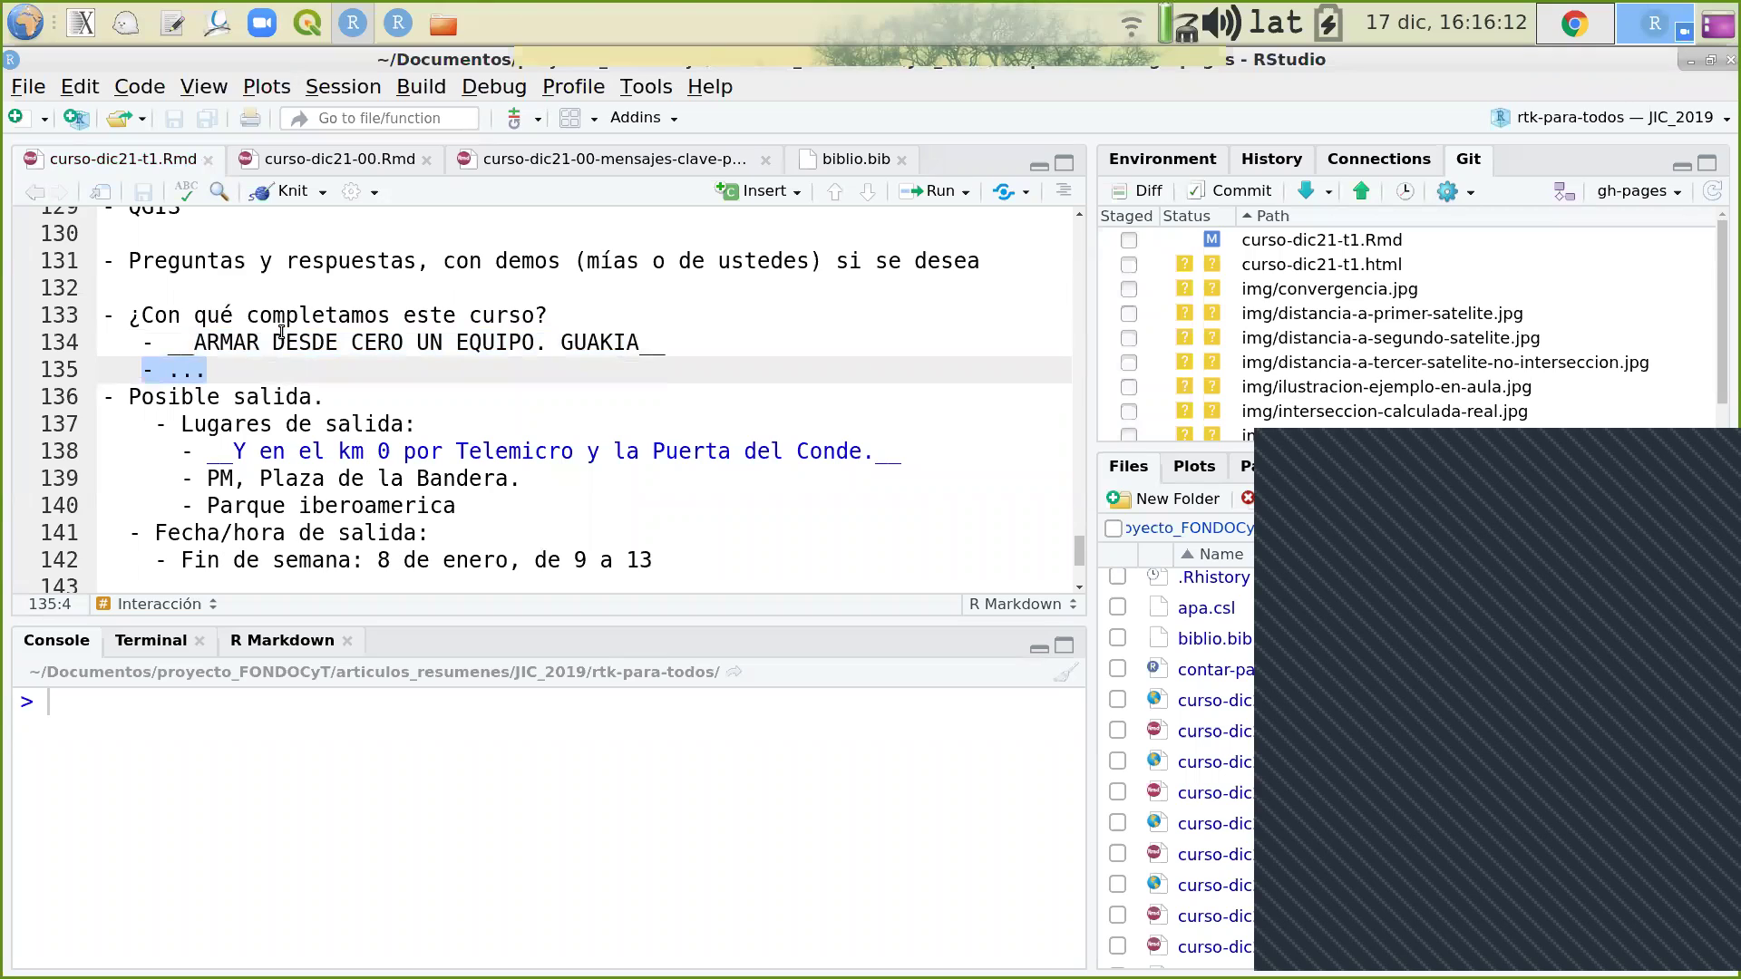
key("End")
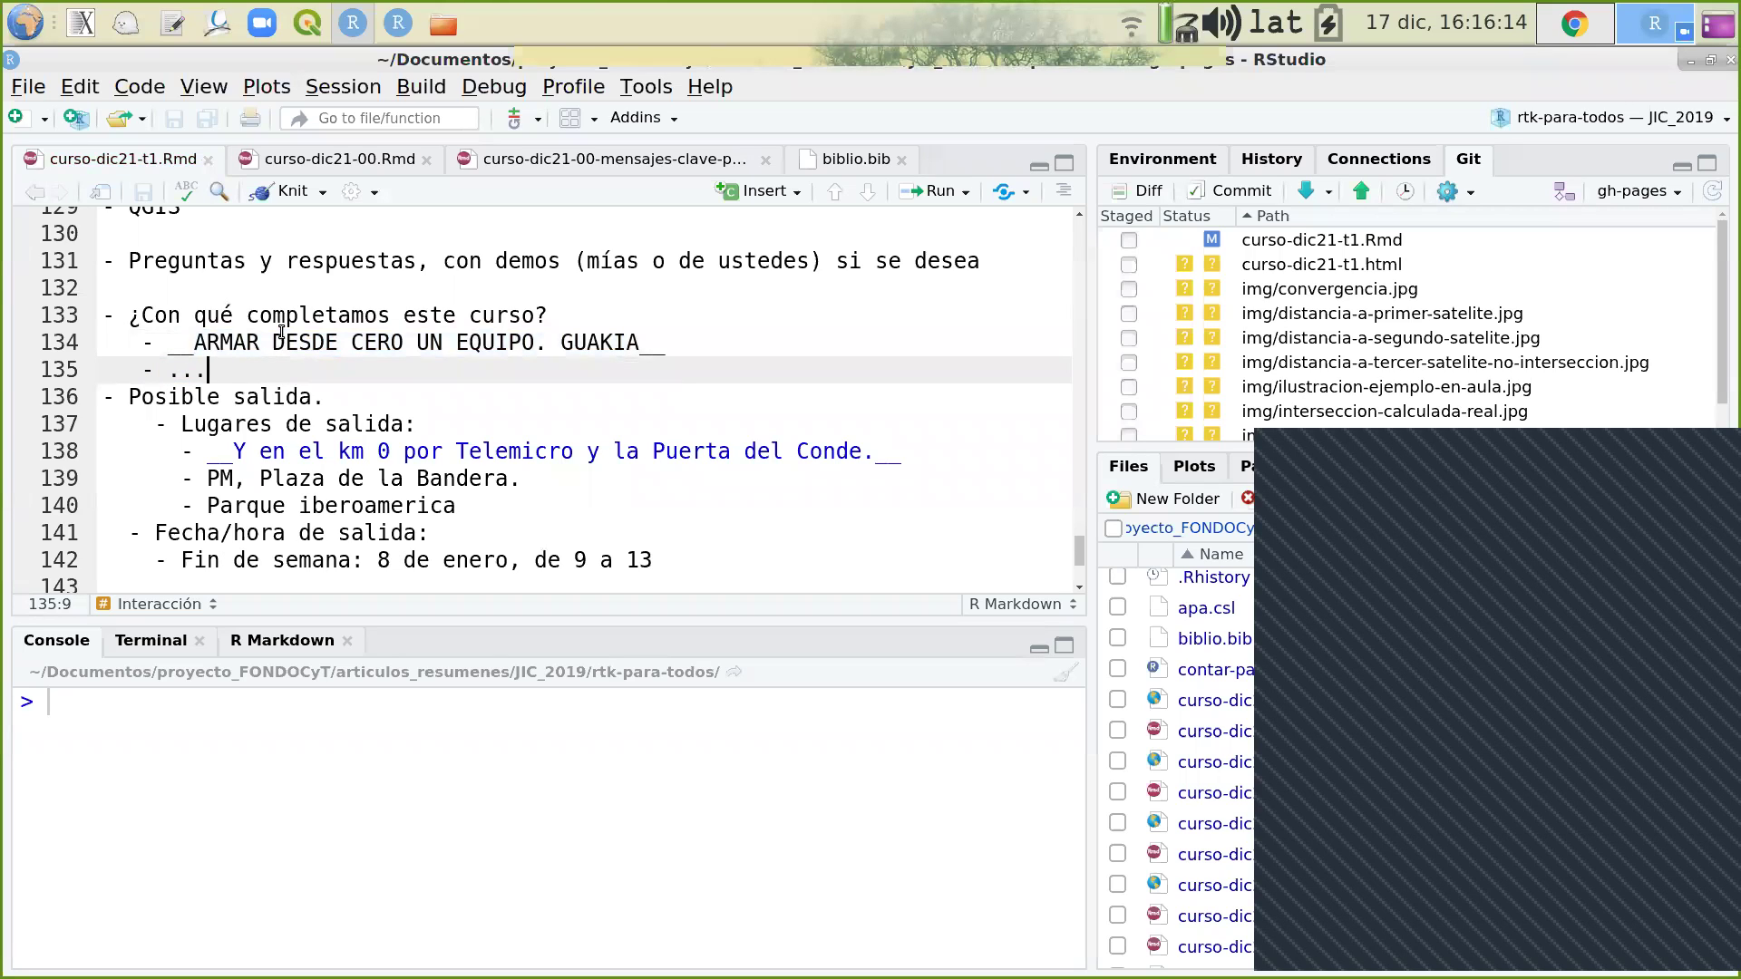
key("shift+Home")
key("shift+Right")
key("shift+Right")
Replace the '...' placeholder on line 135 with 'CHALLENGE, demo con equipo propio.' and save.
key("BackSpace")
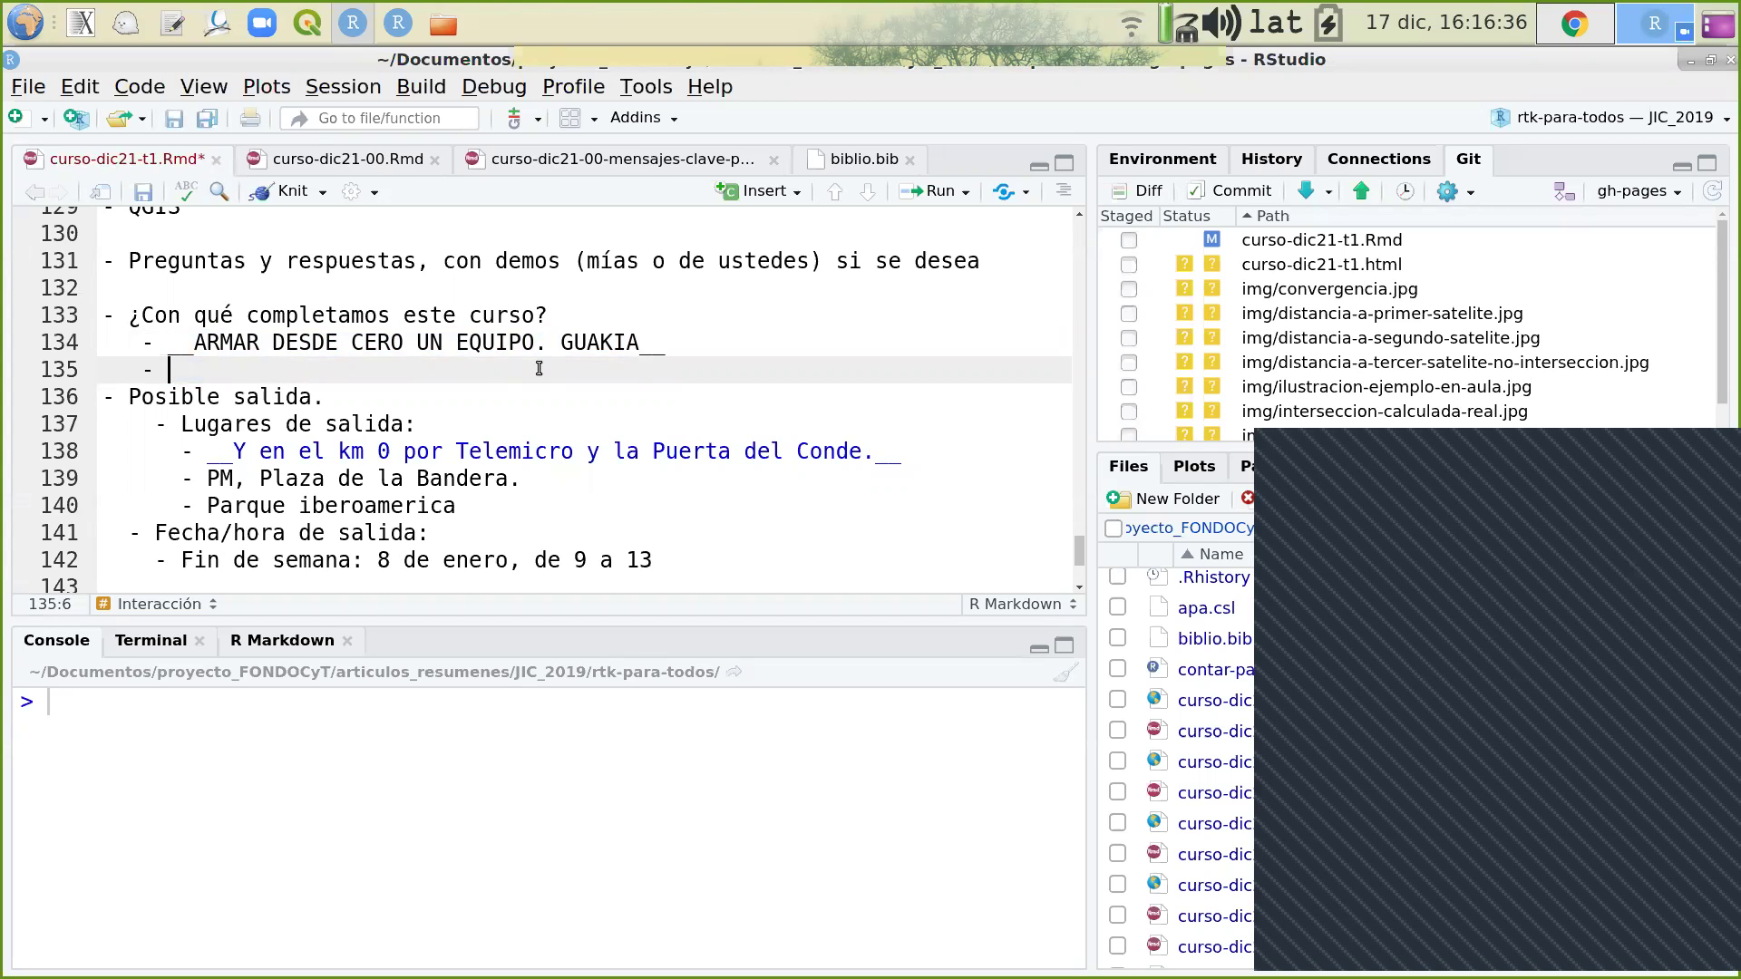
key("ctrl+s")
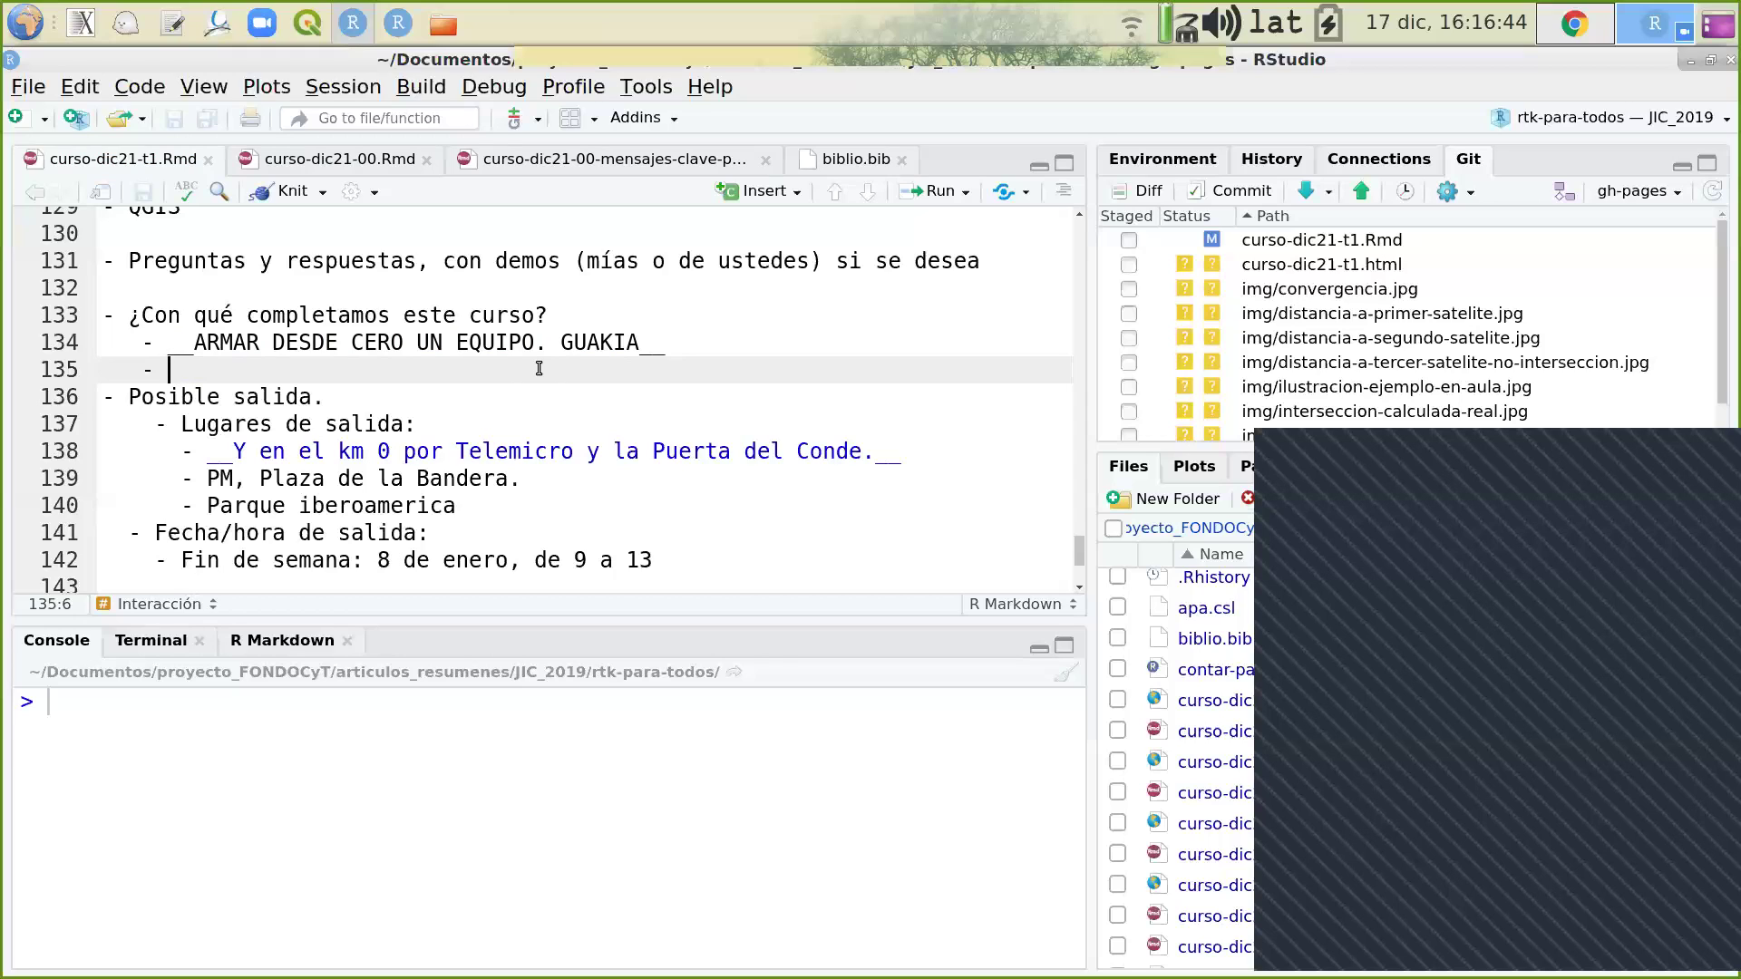
key("Up")
key("shift+End")
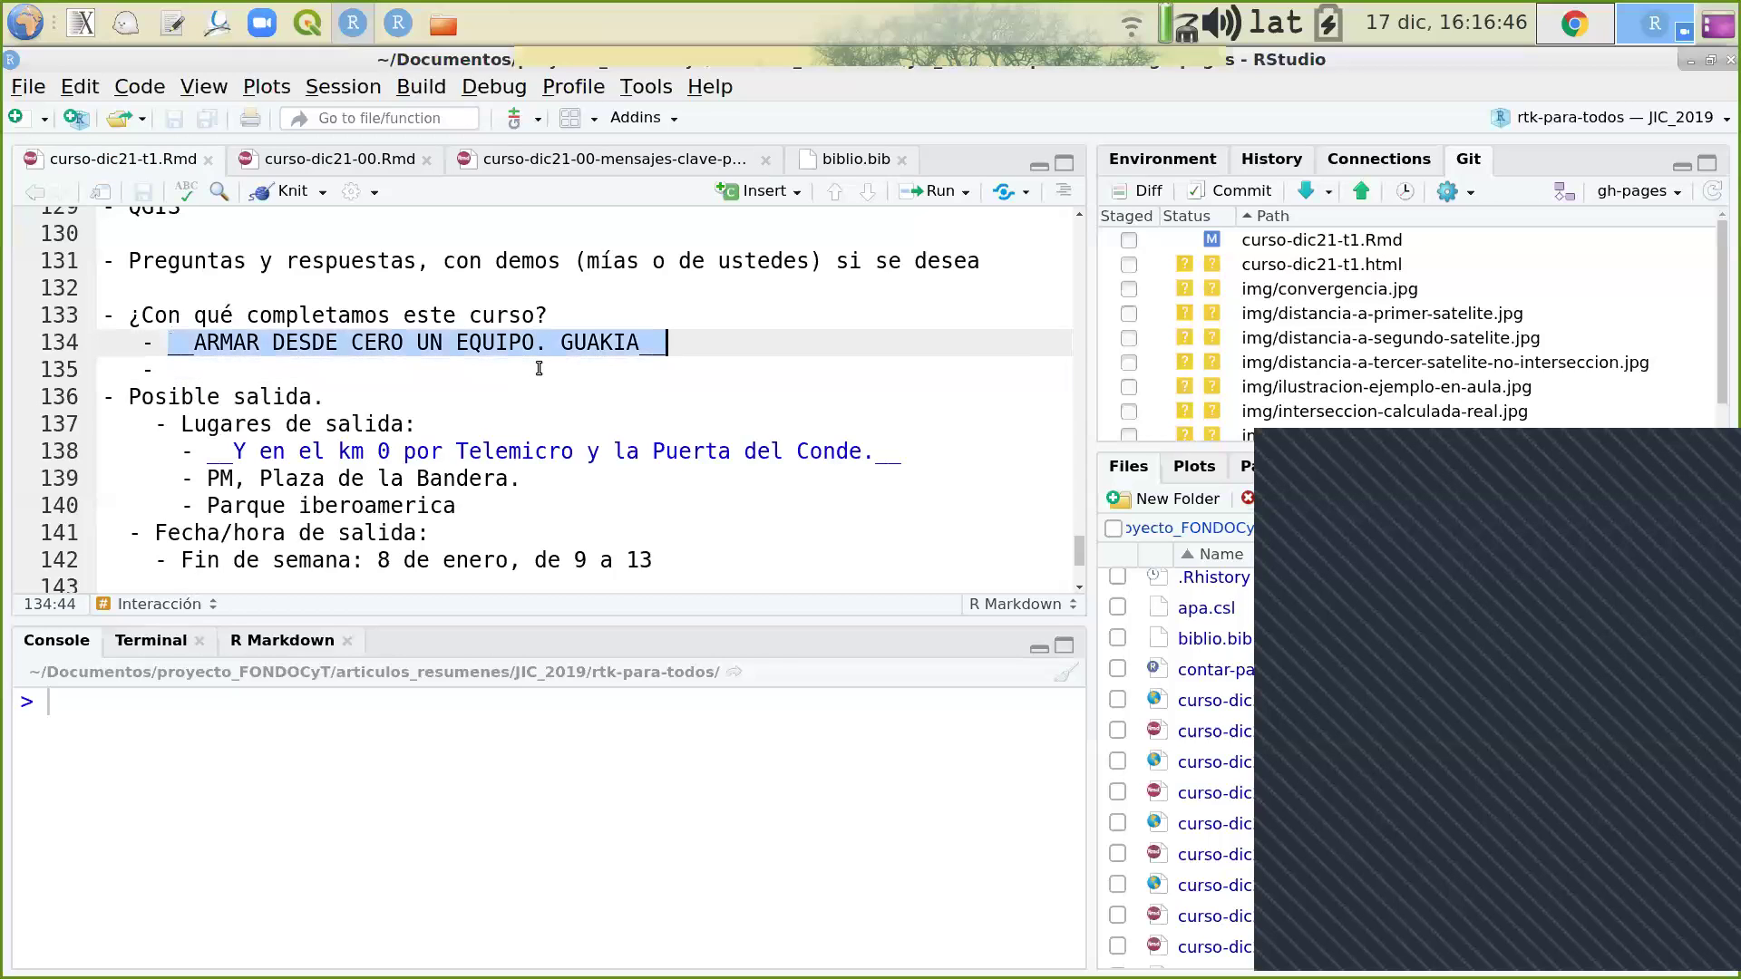
key("Down")
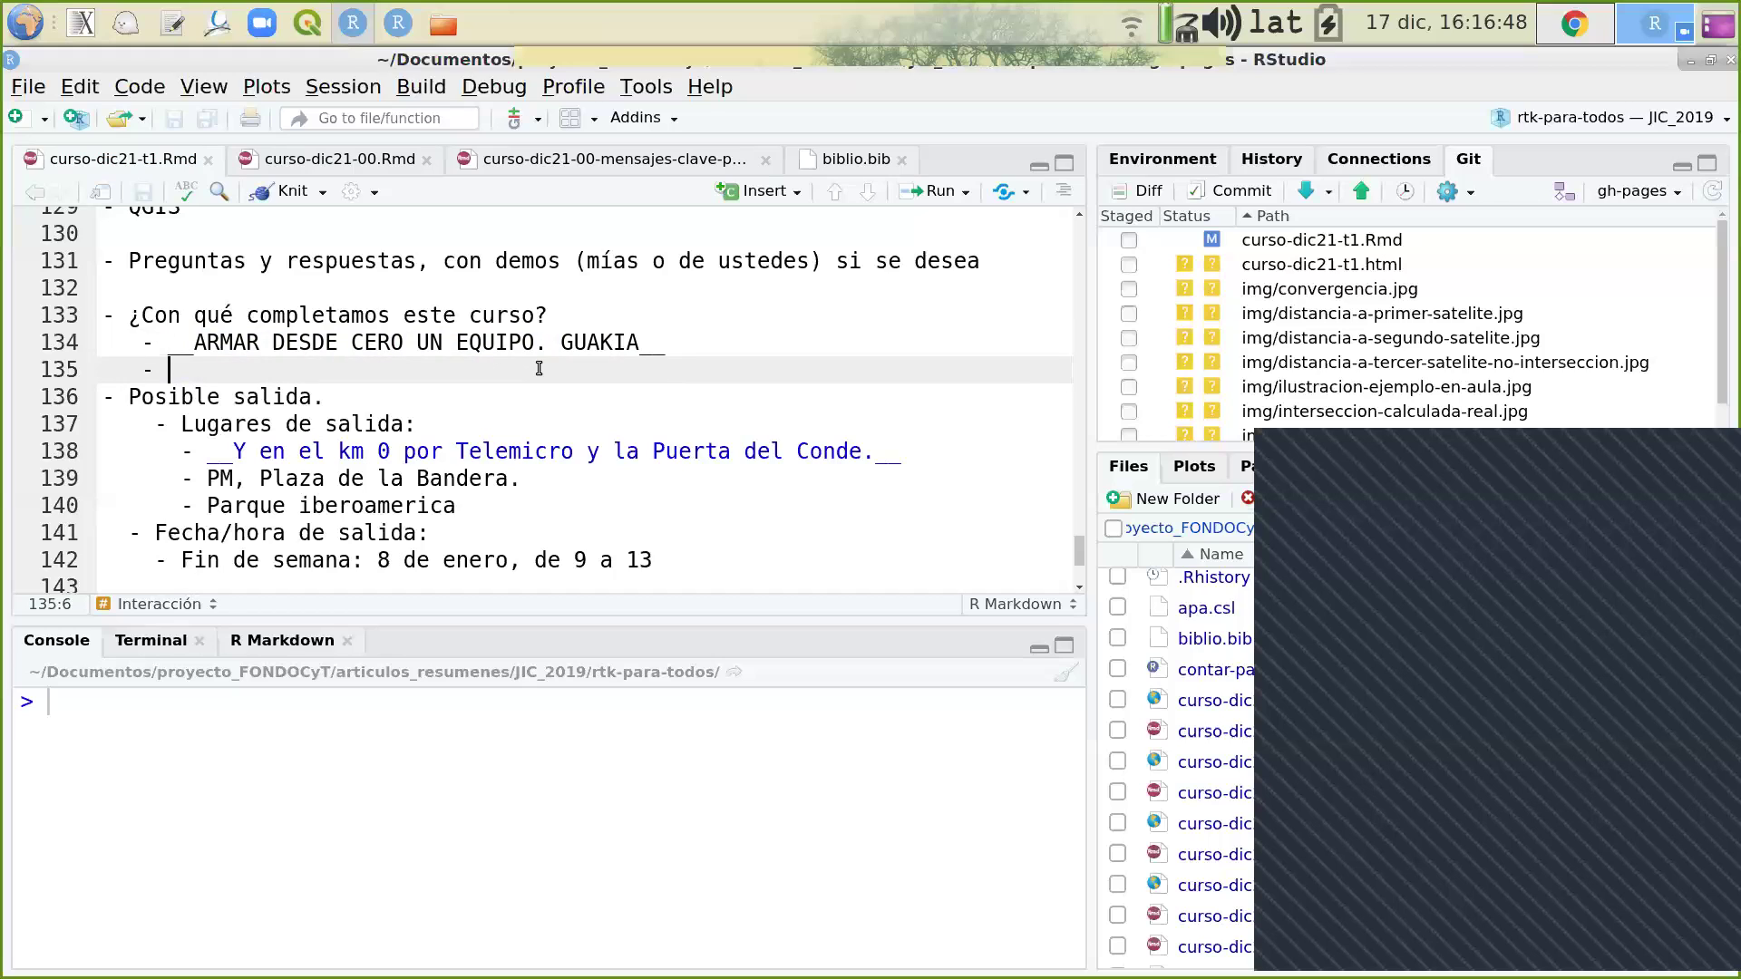
type("CHALLENGE")
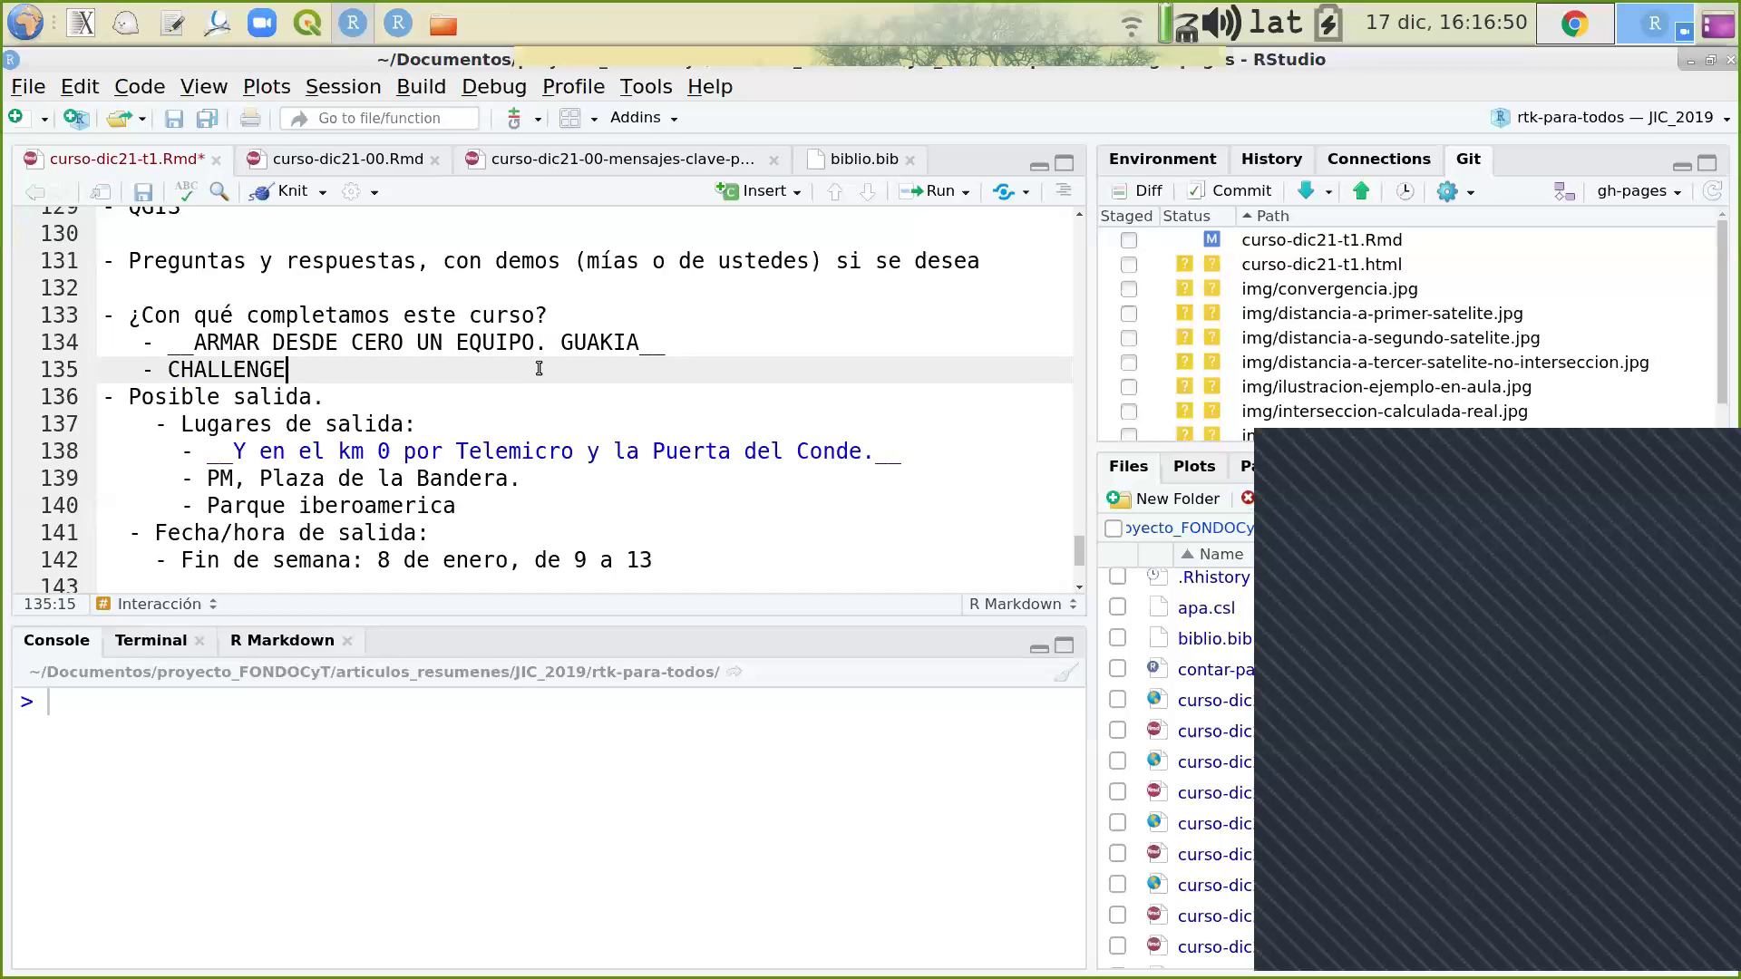
type(", demo con equipo propio.")
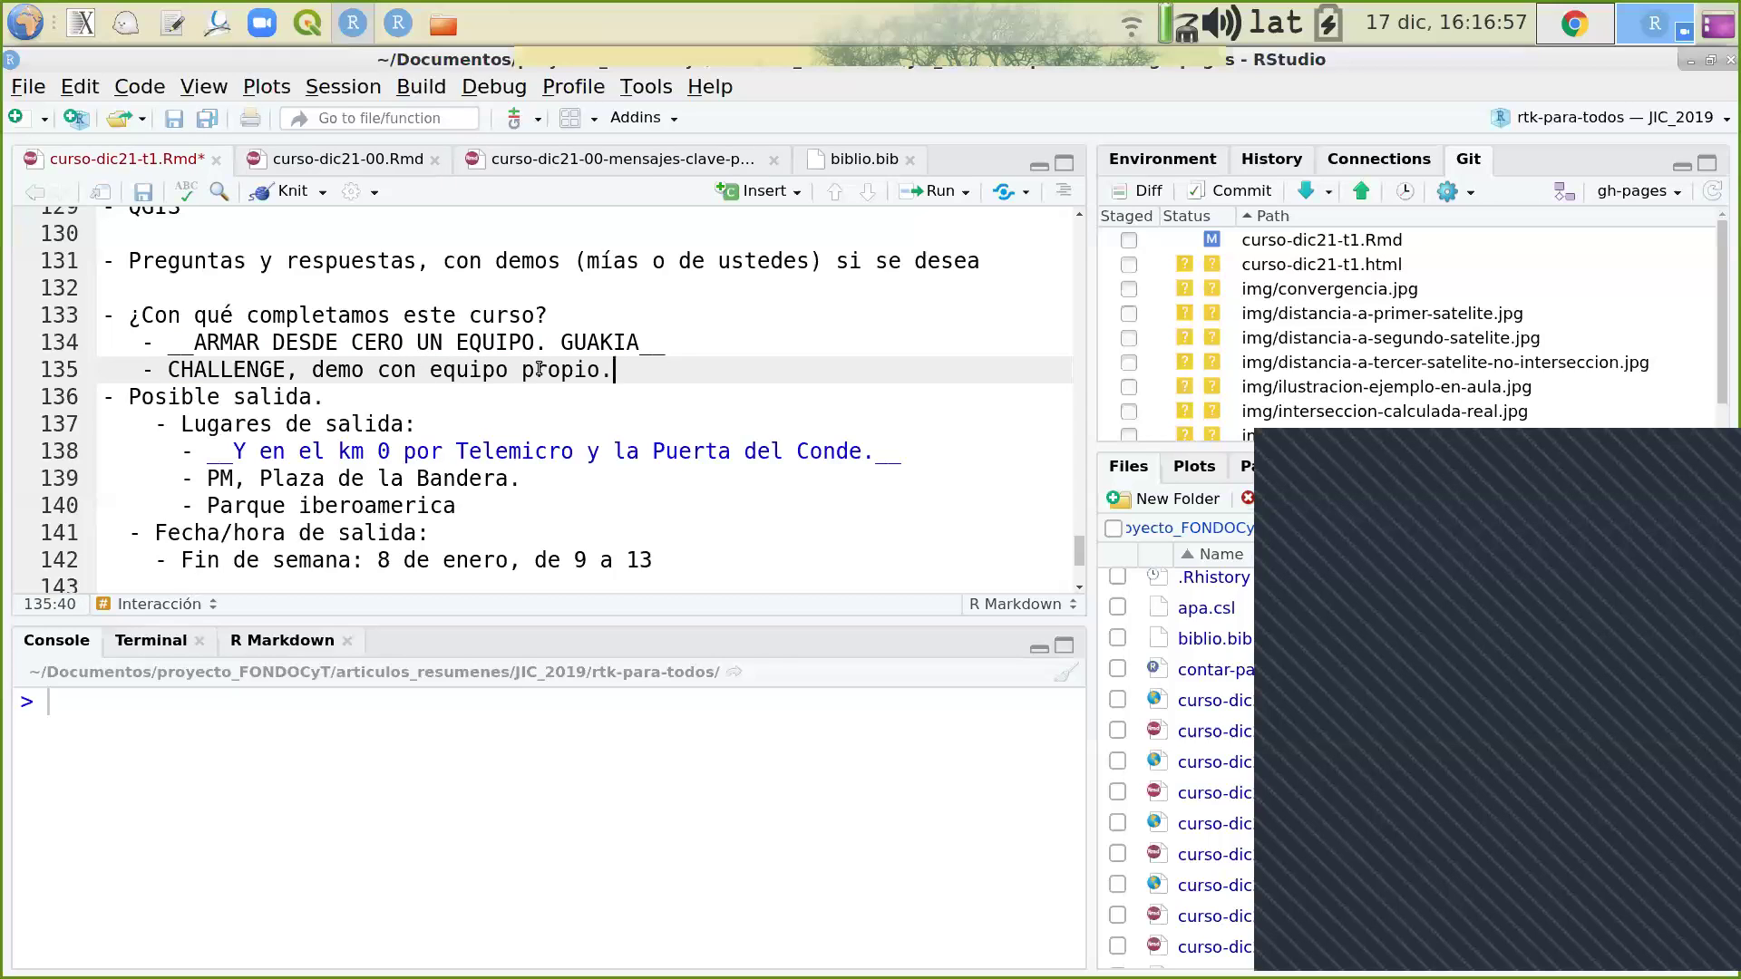
key("ctrl+s")
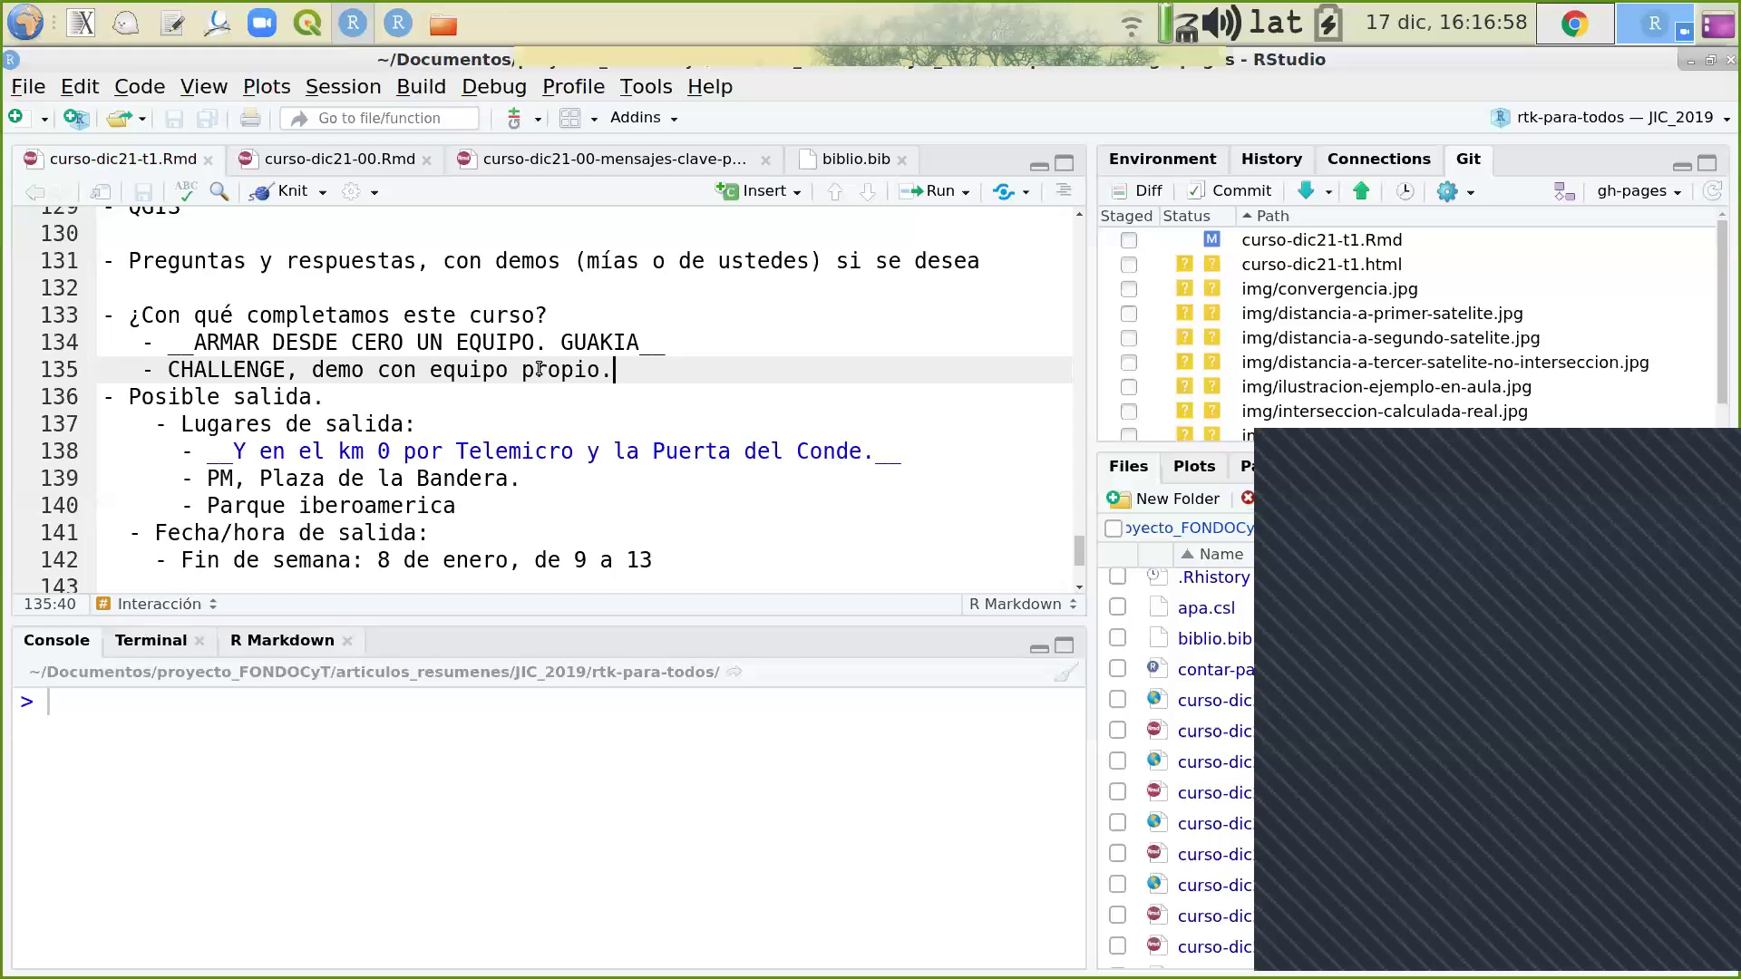
Add a new empty '-' bullet on line 136 and save the outline.
key("Return")
type("-")
key("ctrl+s")
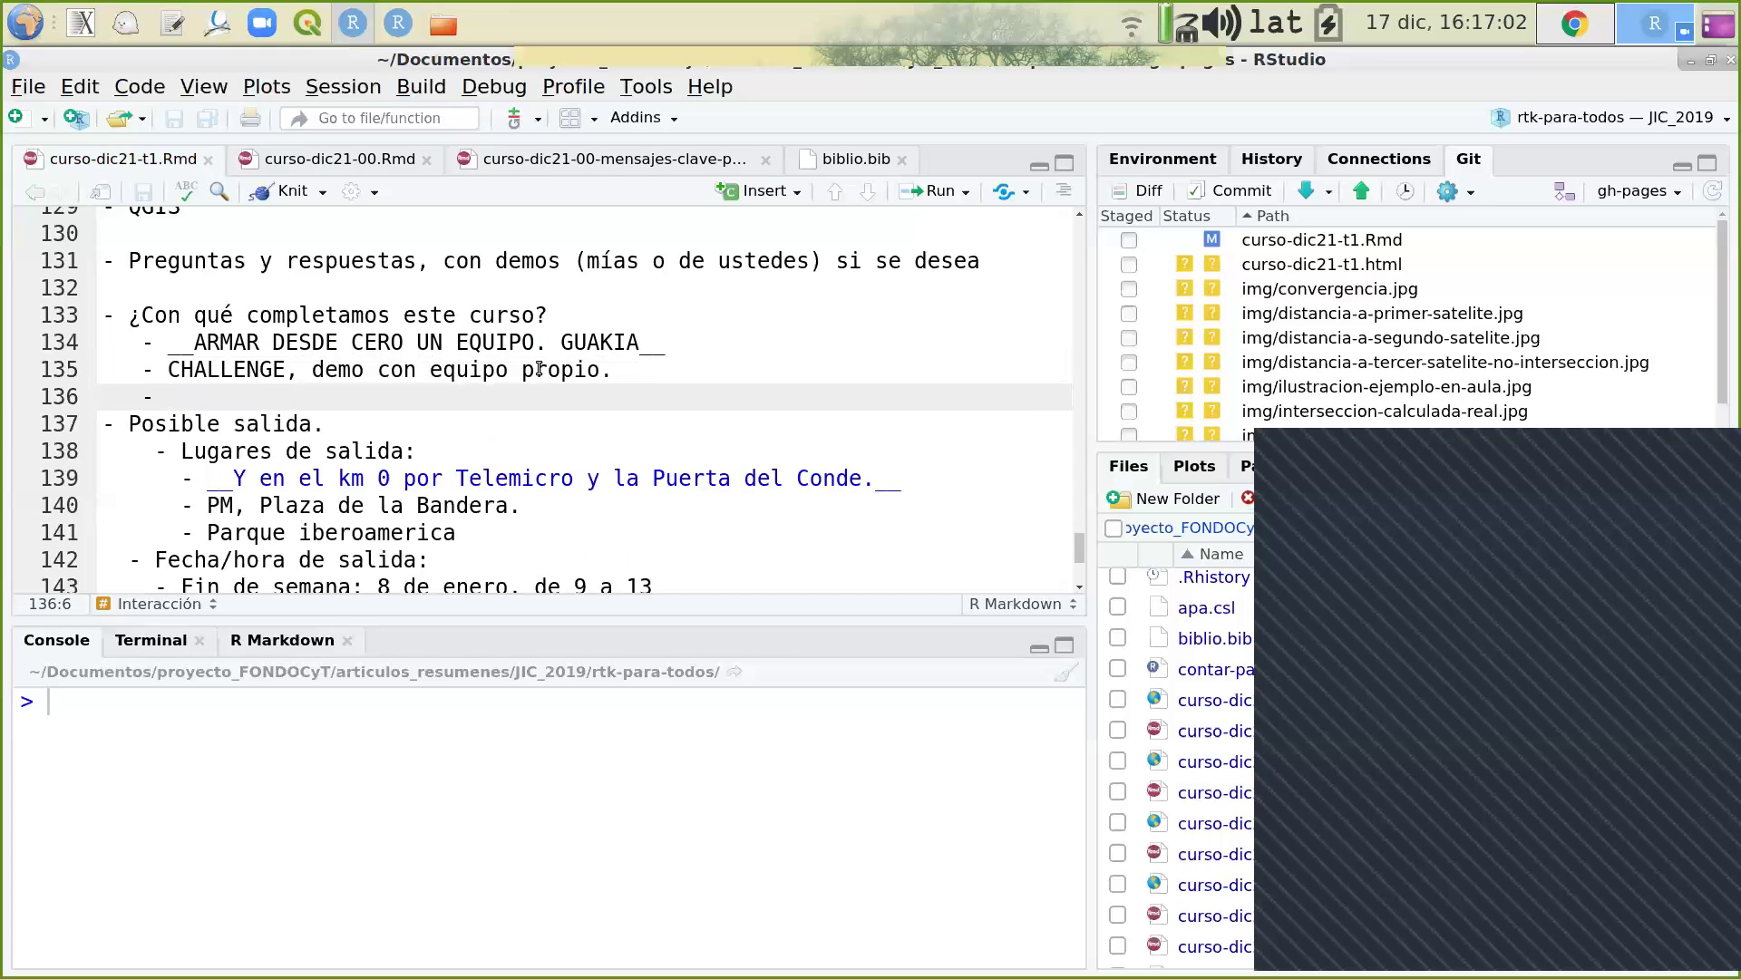
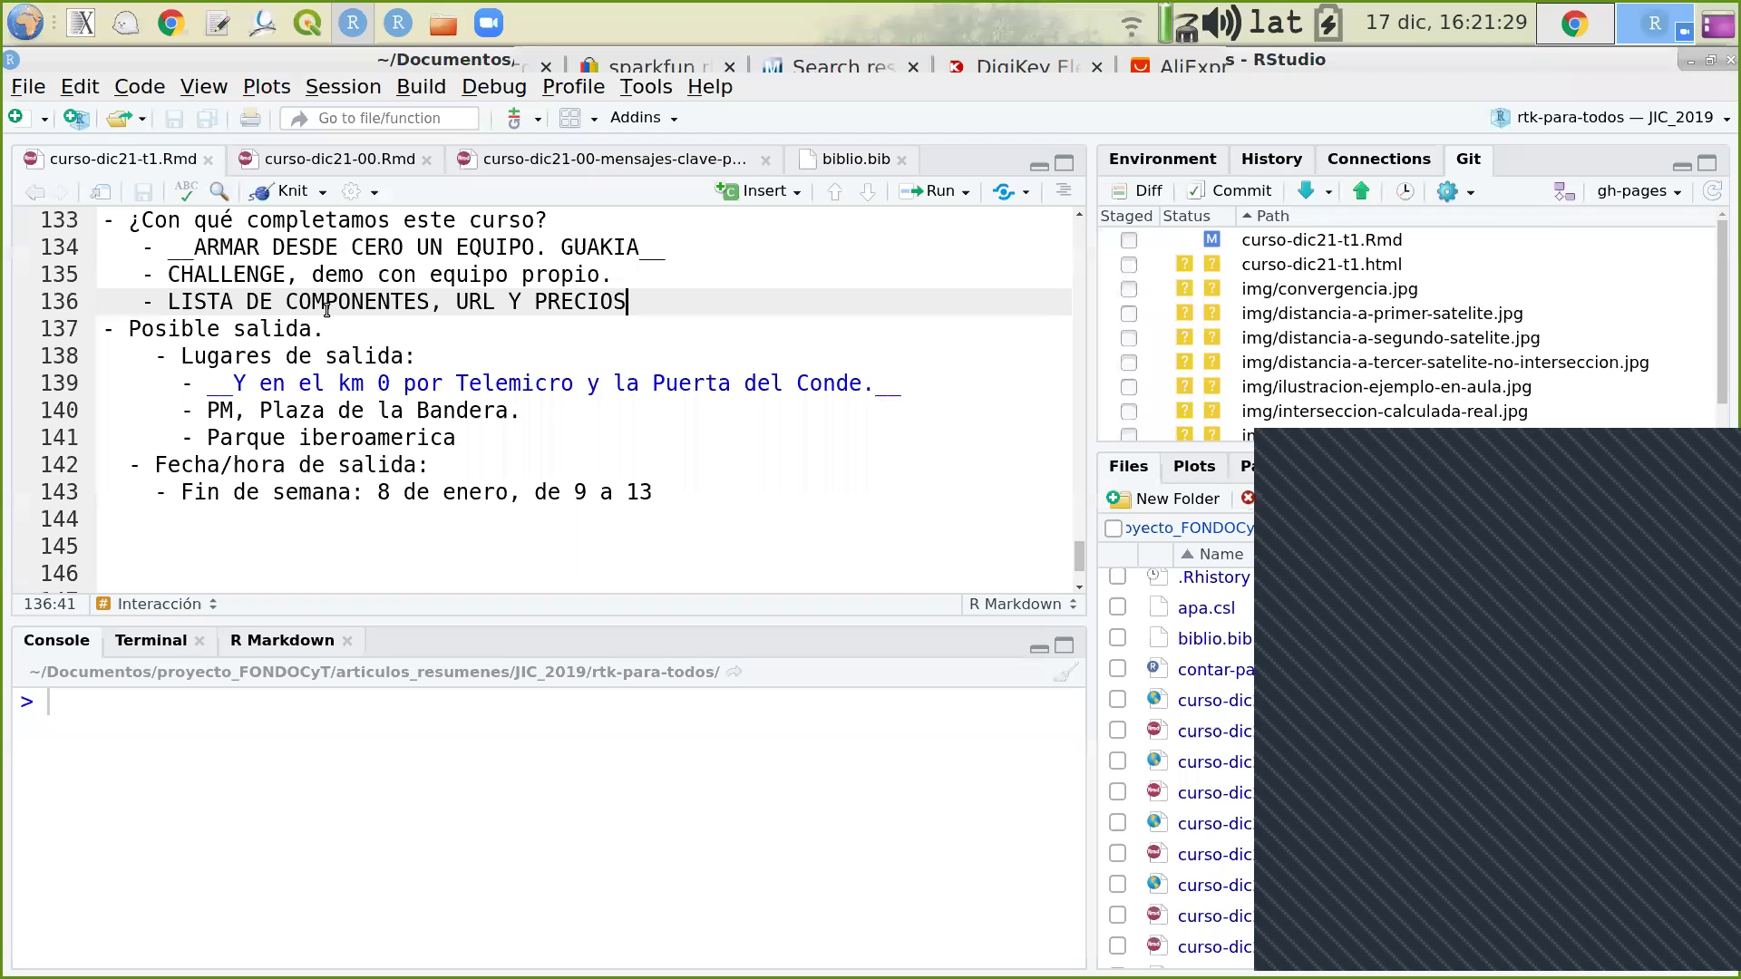
Leave the RStudio course notes and bring forward Chrome showing the multiband RTK base-rover slide.
left_click(181, 301)
left_click(167, 20)
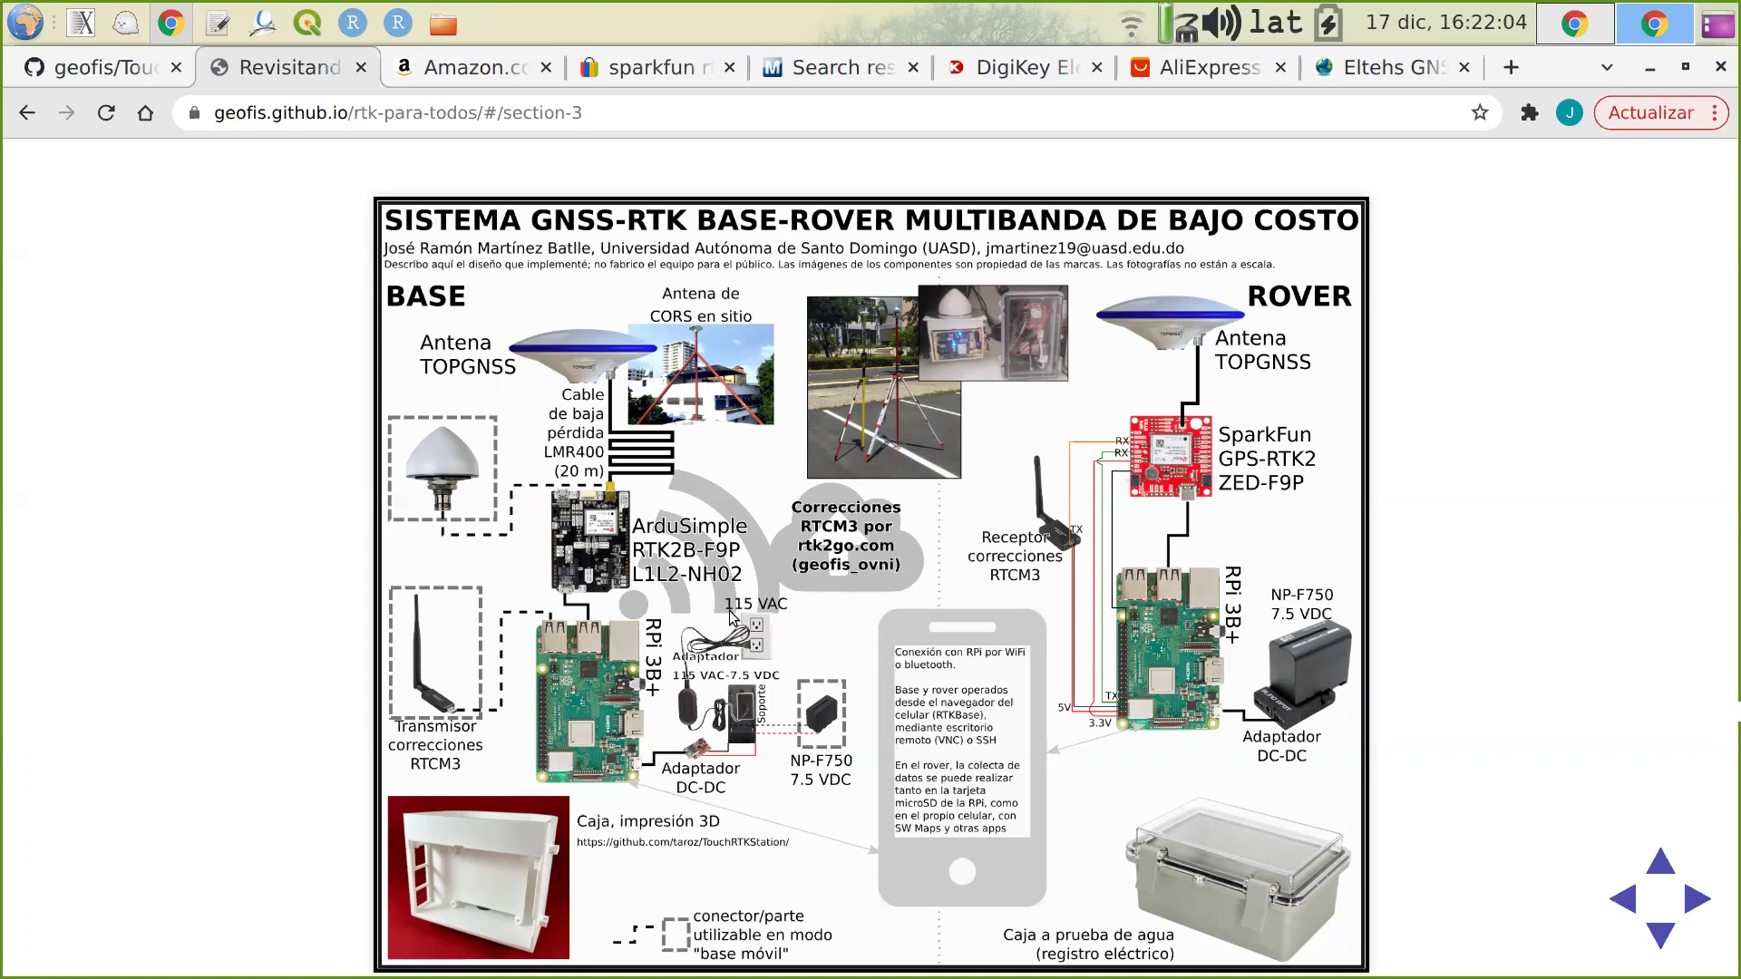
Switch to the geofis/TouchRTKStation README with the single-band diagram and component prices.
left_click(81, 67)
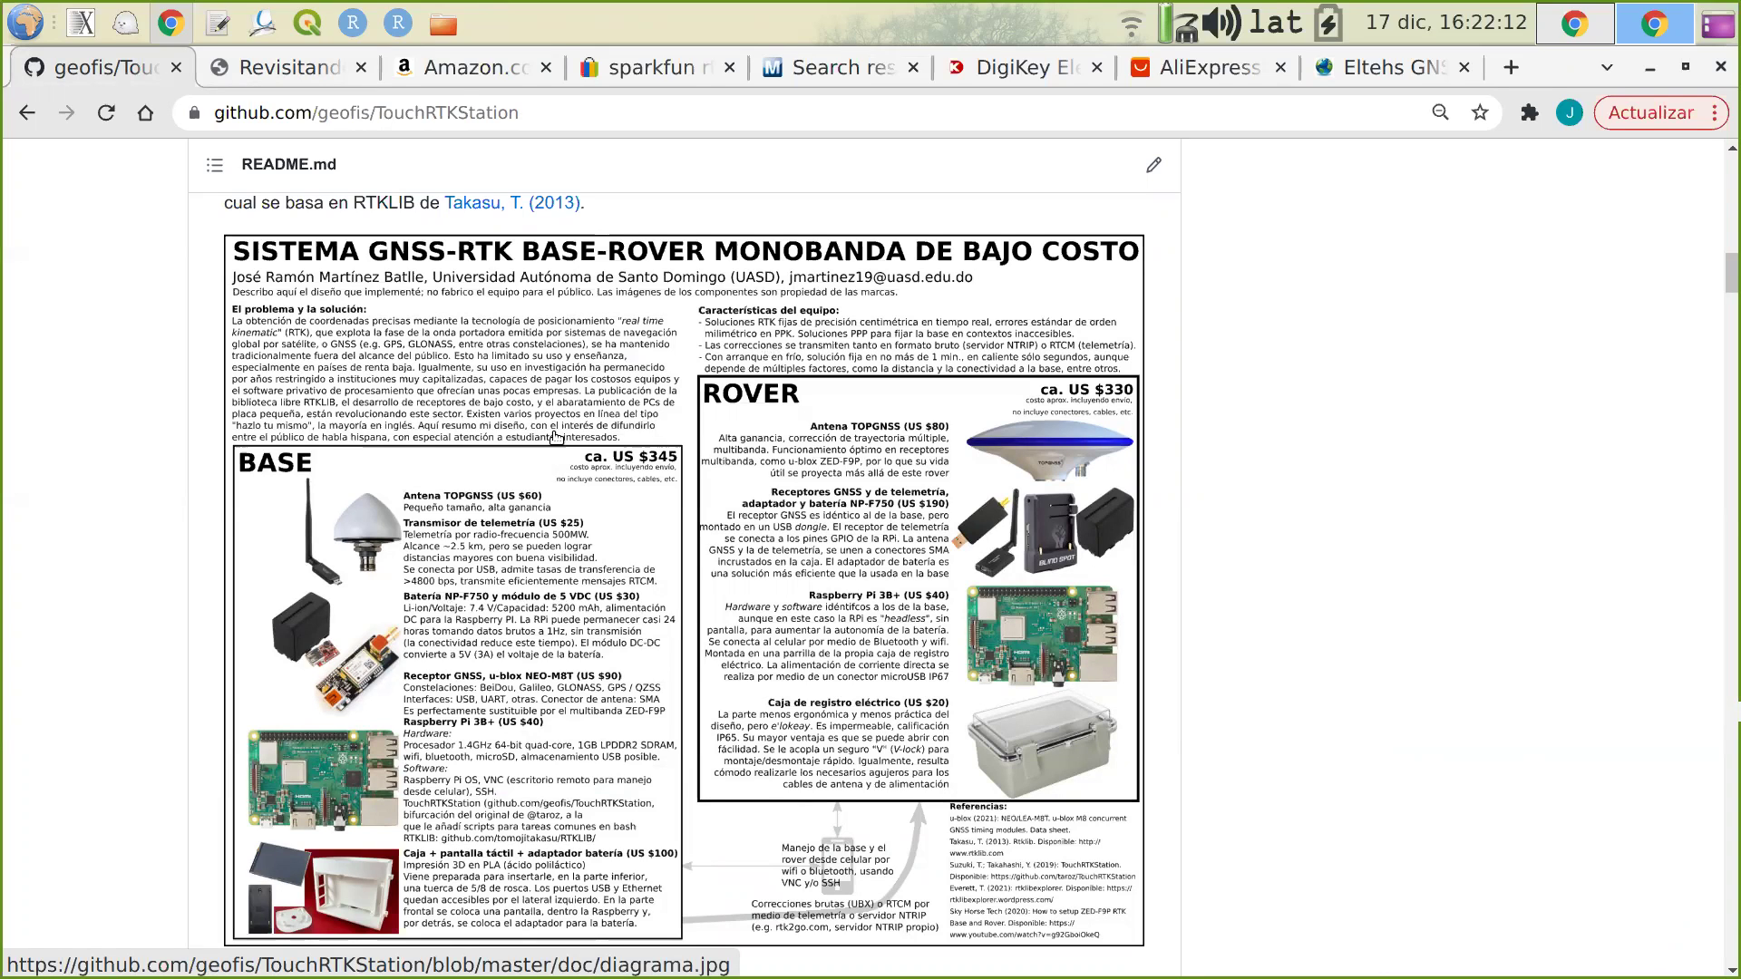
left_click(439, 114)
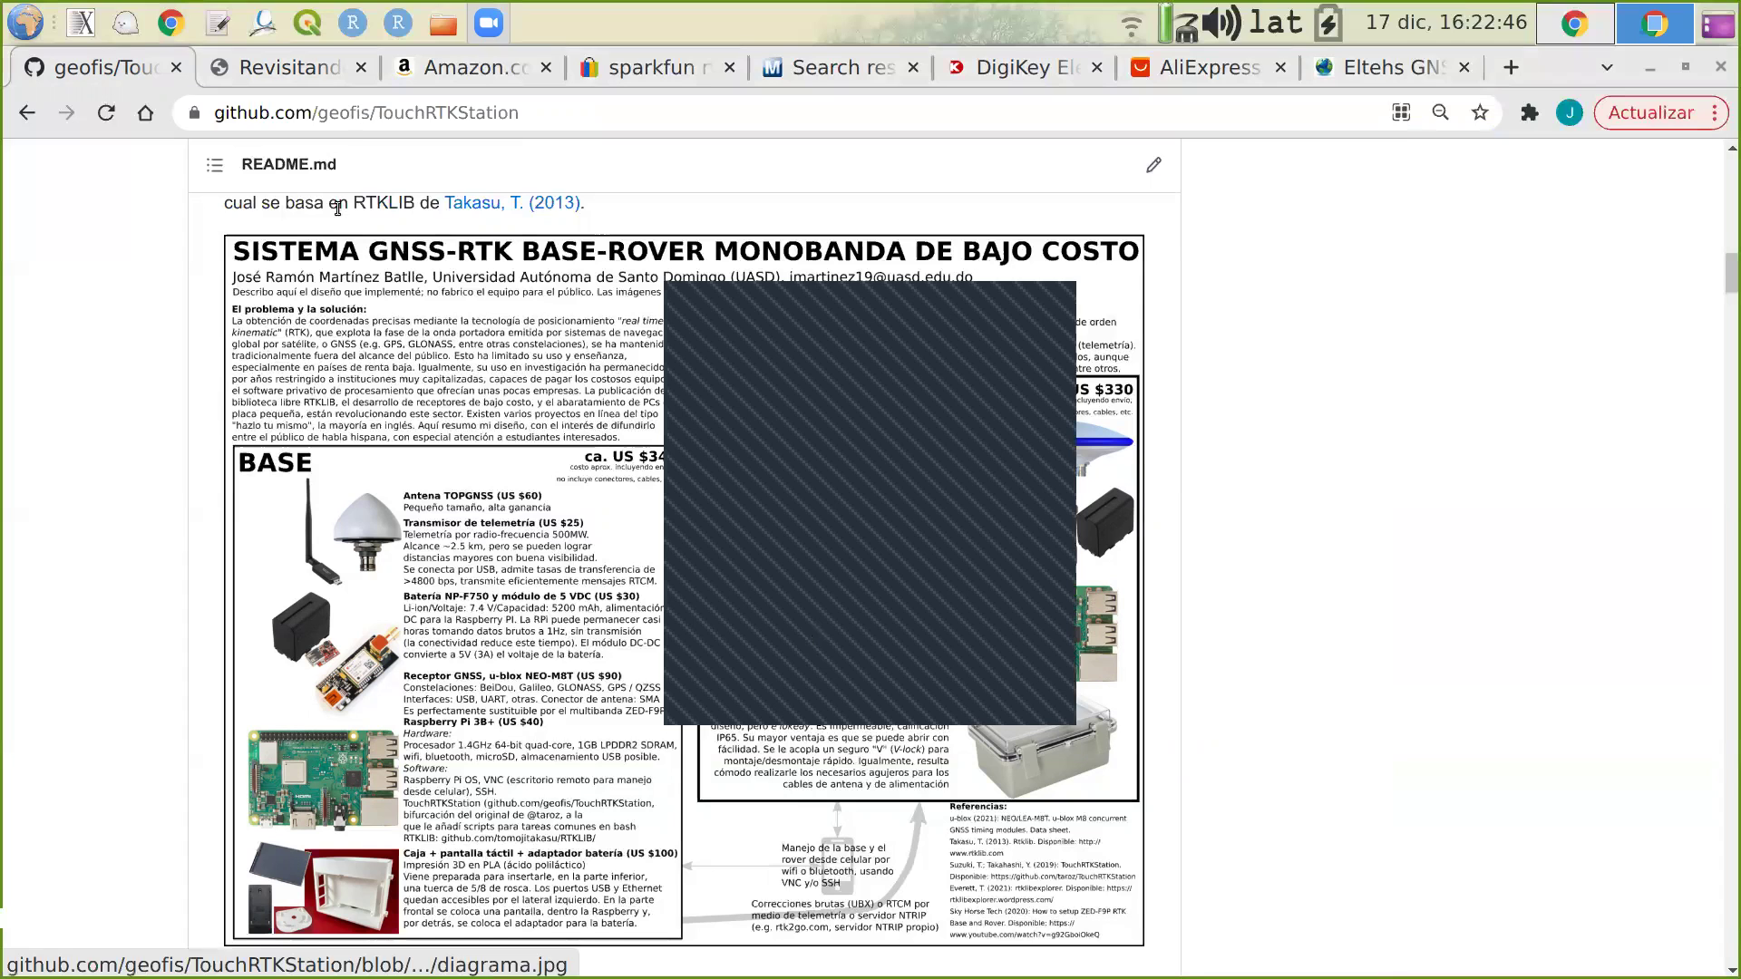
left_click_drag(850, 362, 1443, 366)
left_click_drag(1727, 259, 1712, 172)
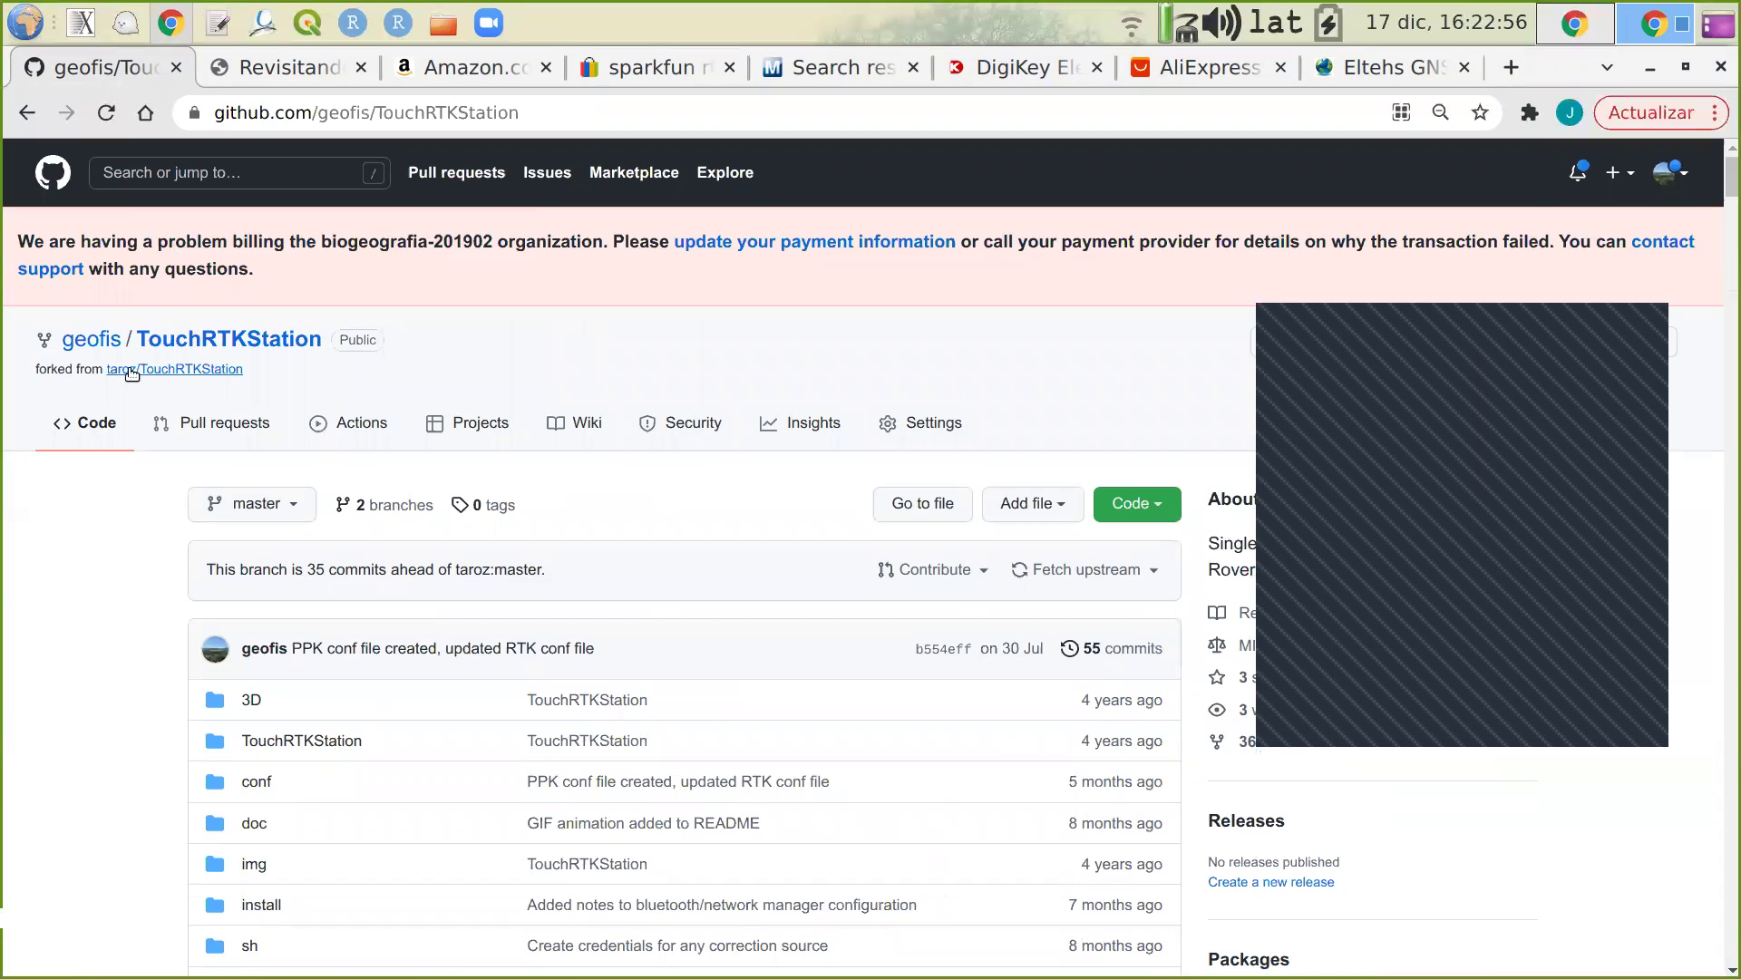
Open the original taroz/TouchRTKStation repository and scroll through its hardware and software README.
mouse_move(131, 374)
mouse_move(1727, 177)
left_mouse_down()
mouse_move(1727, 229)
mouse_move(1727, 177)
left_mouse_up()
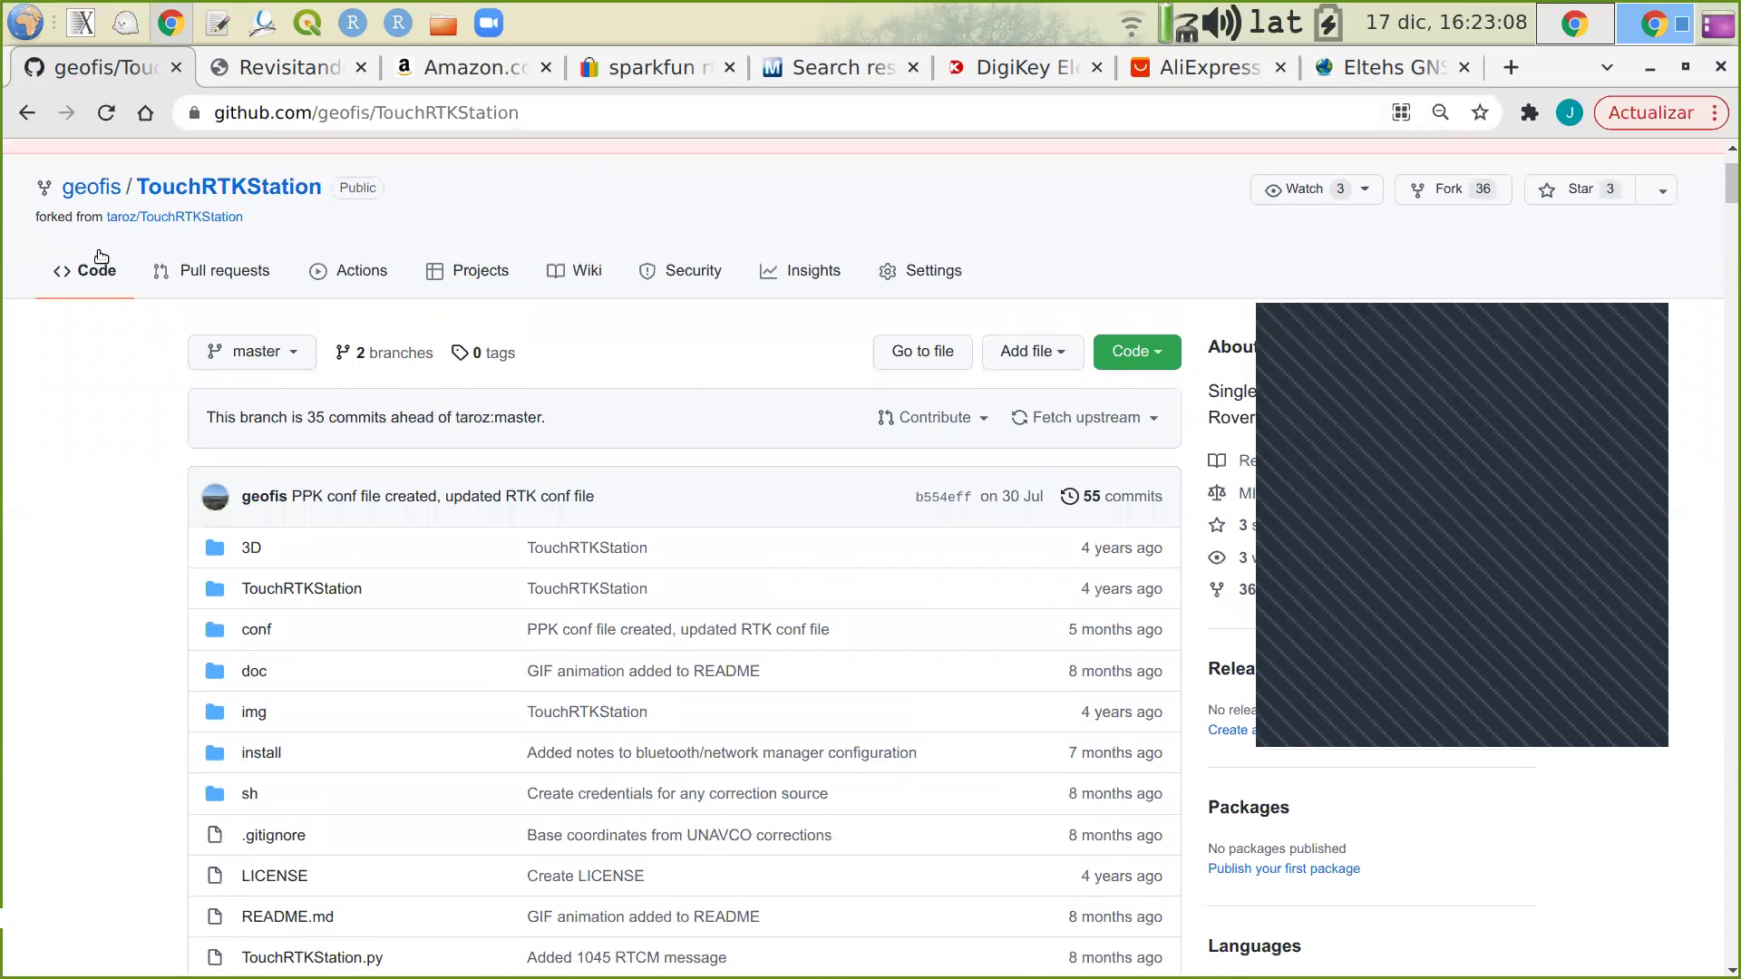
left_click(150, 219)
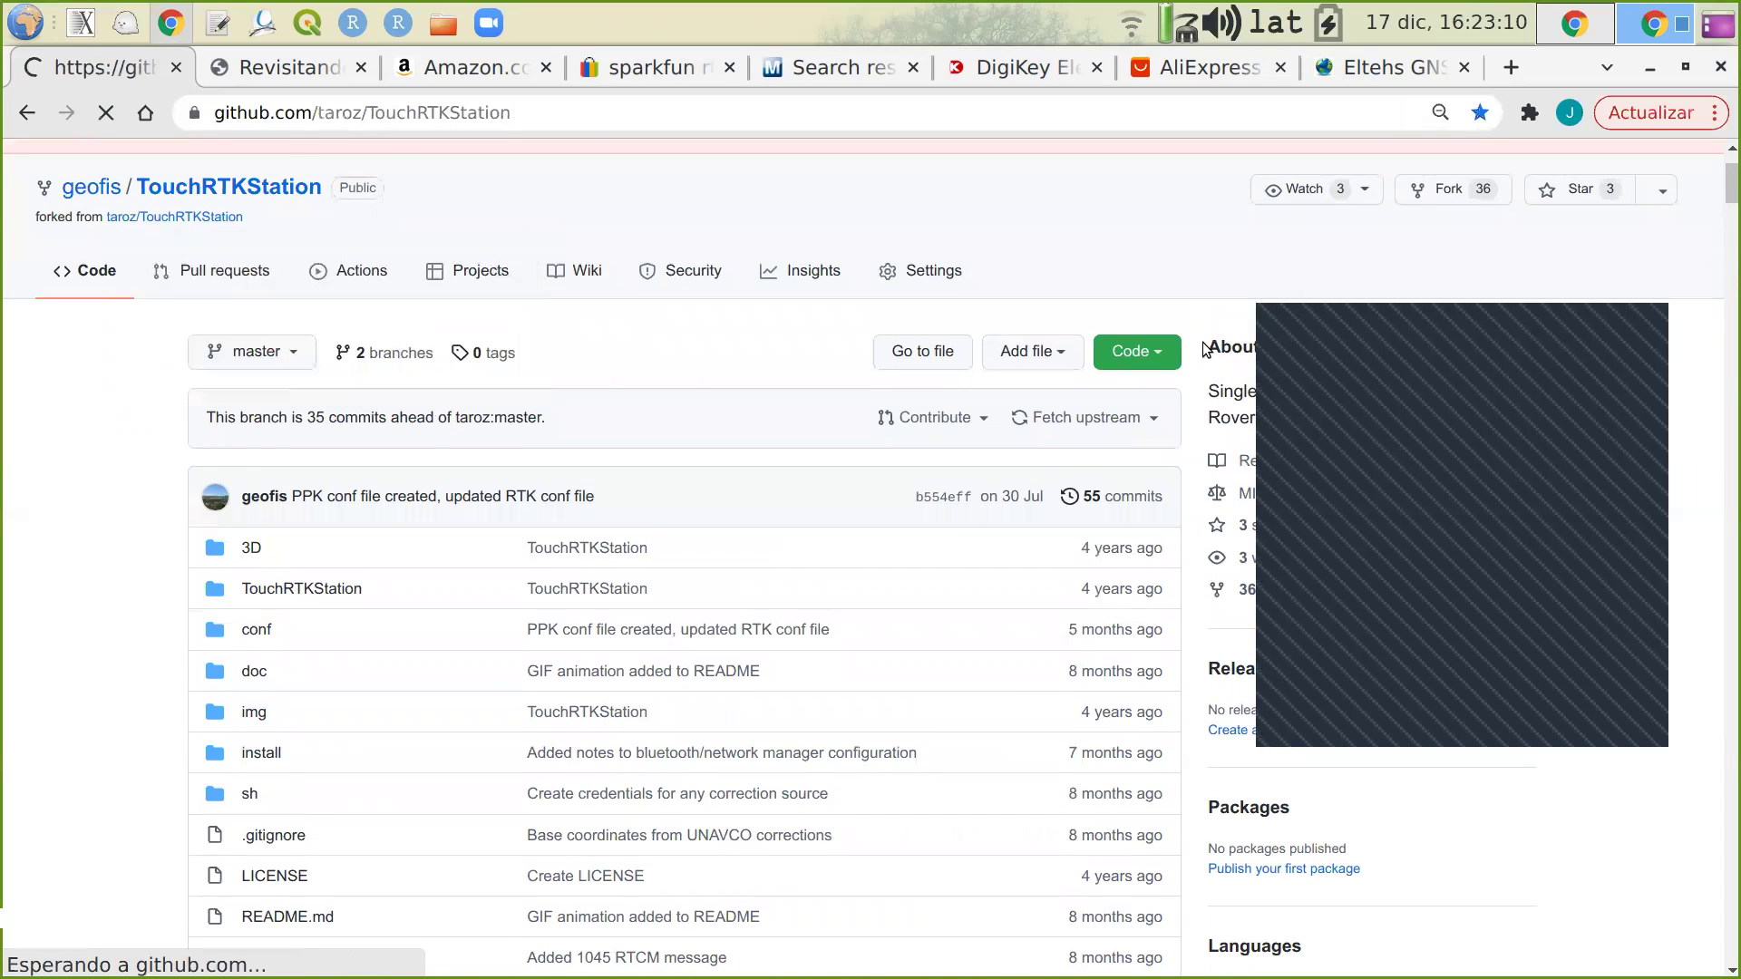
left_click(1727, 381)
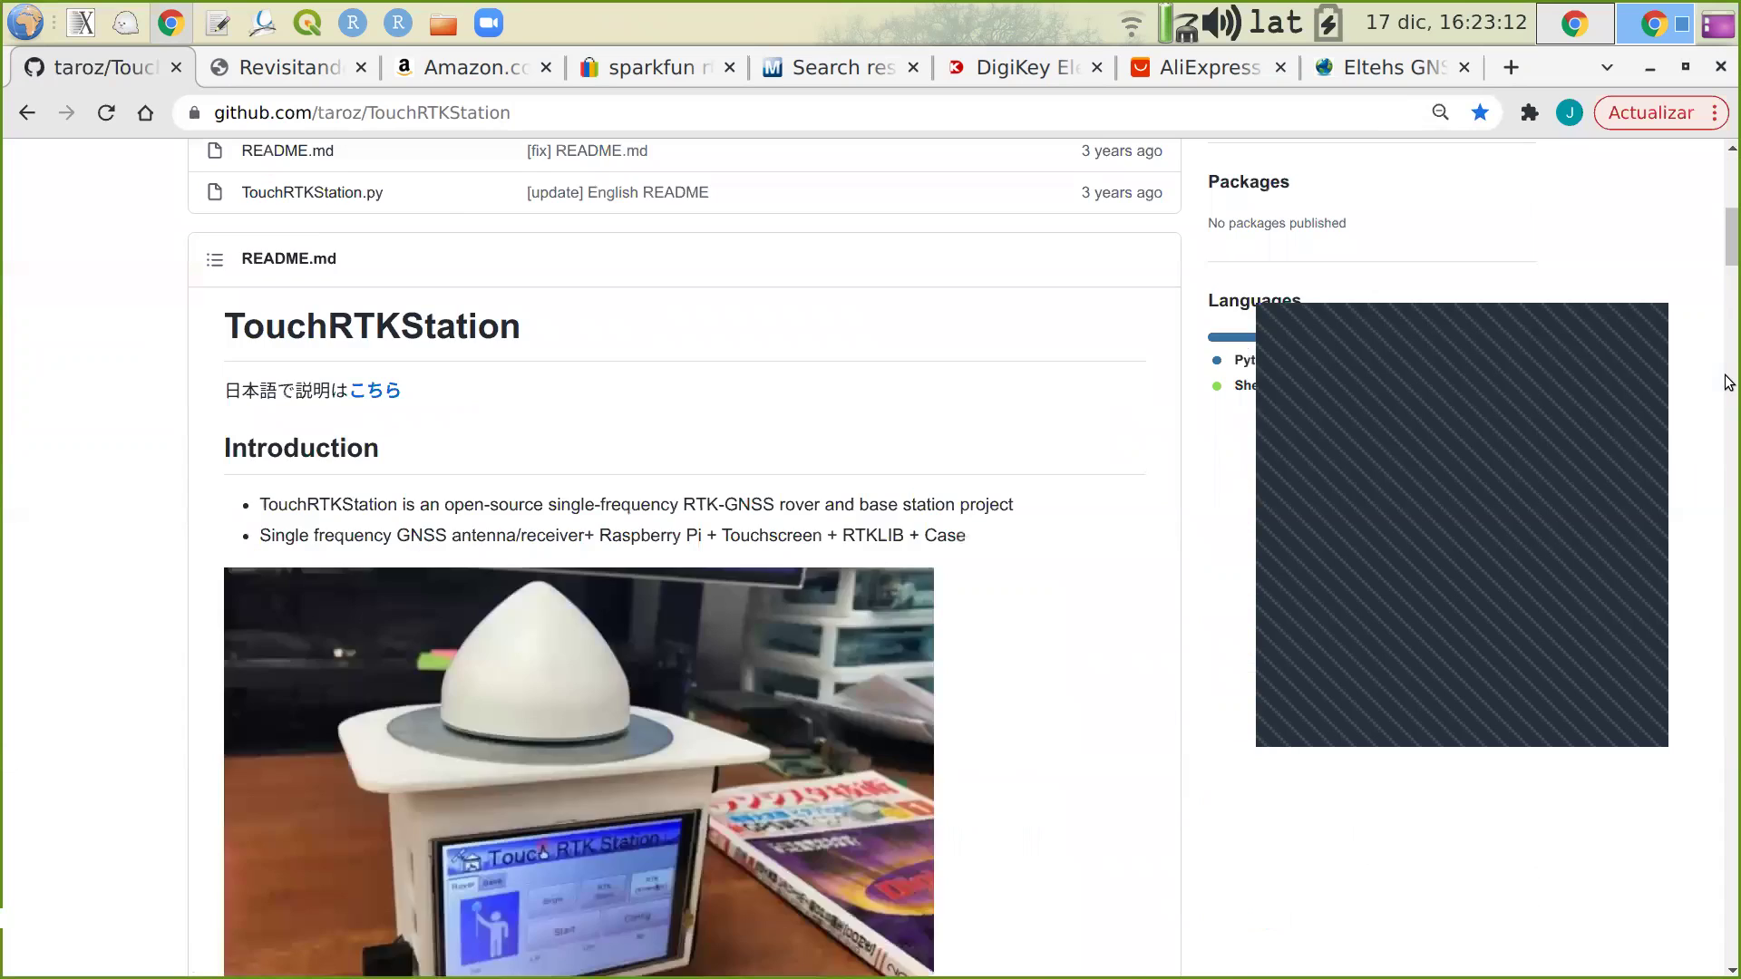
left_click(1727, 381)
left_click(1727, 399)
left_click(1727, 435)
left_click_drag(1727, 435, 1728, 156)
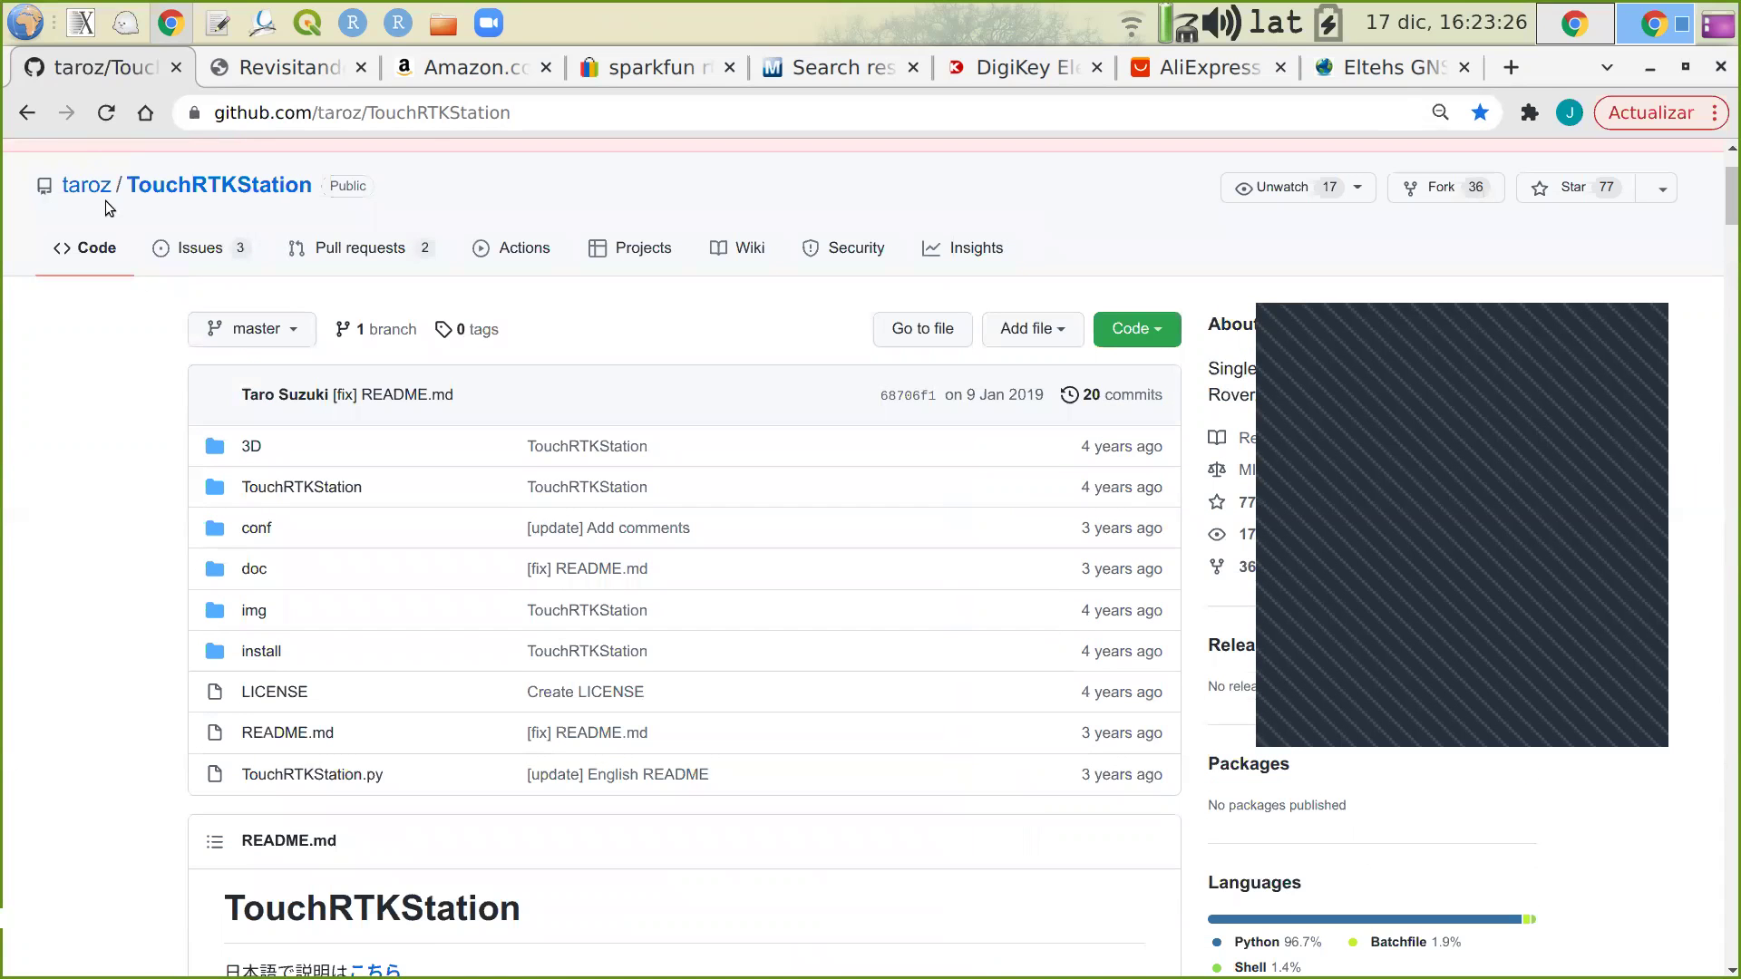
scroll(105, 200, "up", 3)
Return to the geofis/TouchRTKStation fork and scroll down into its README.
left_click(27, 112)
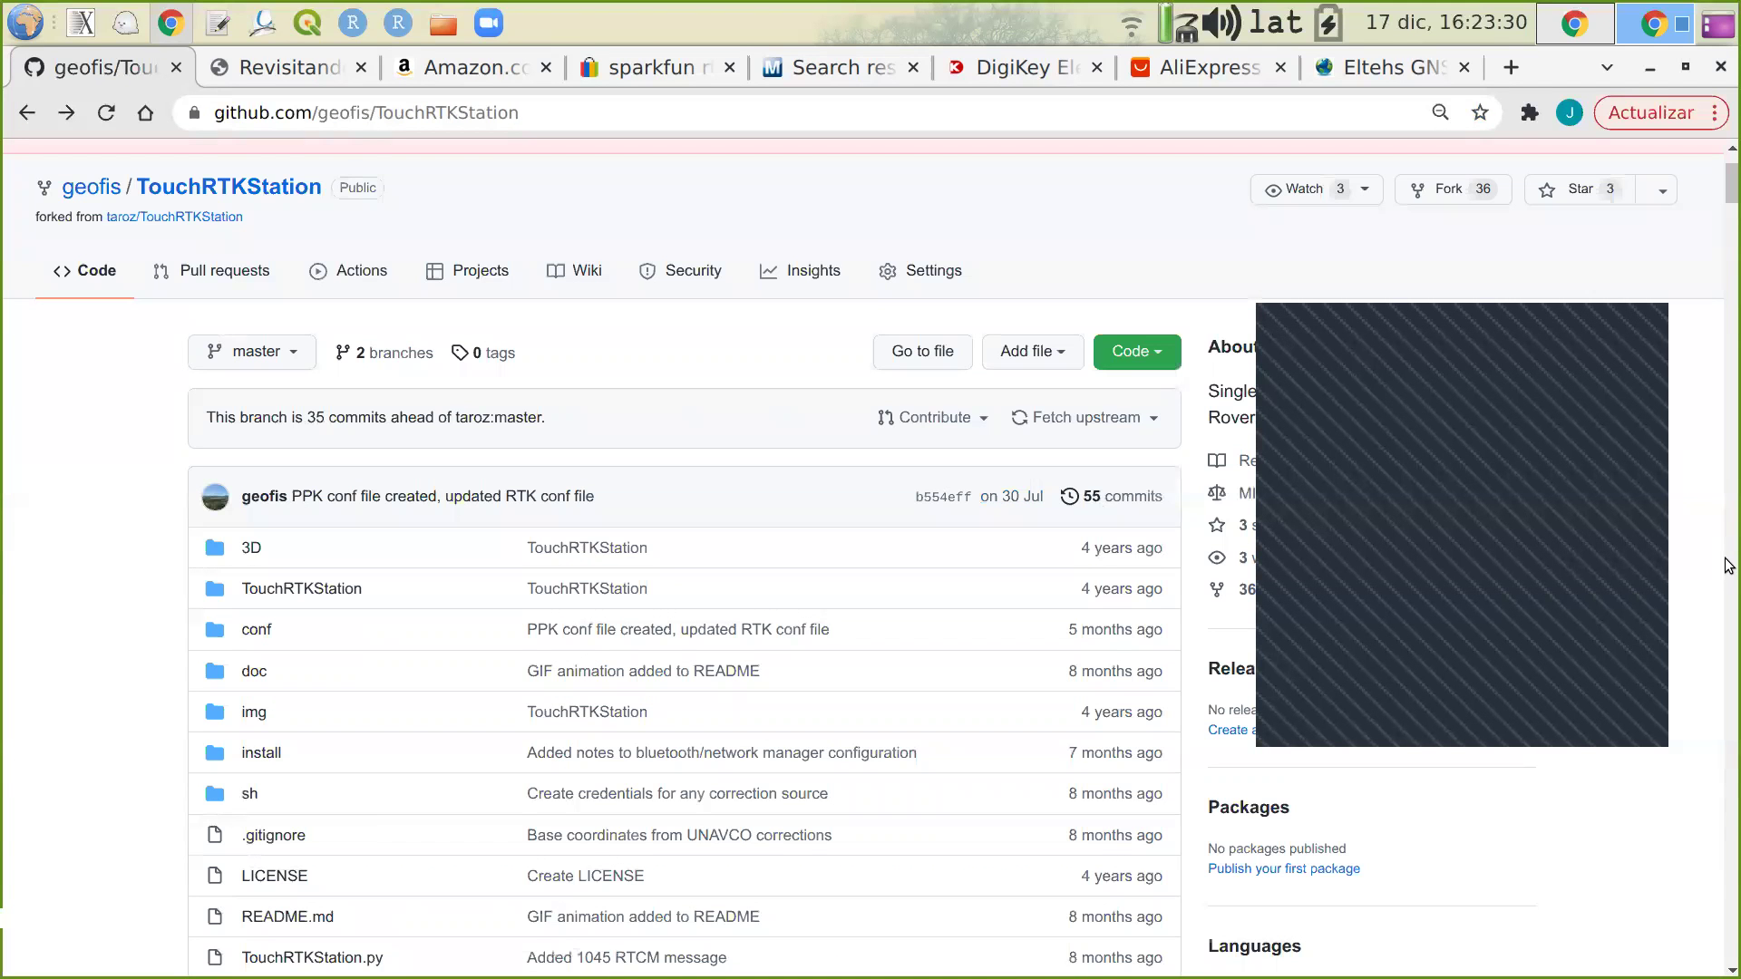
scroll(1729, 564, "down", 12)
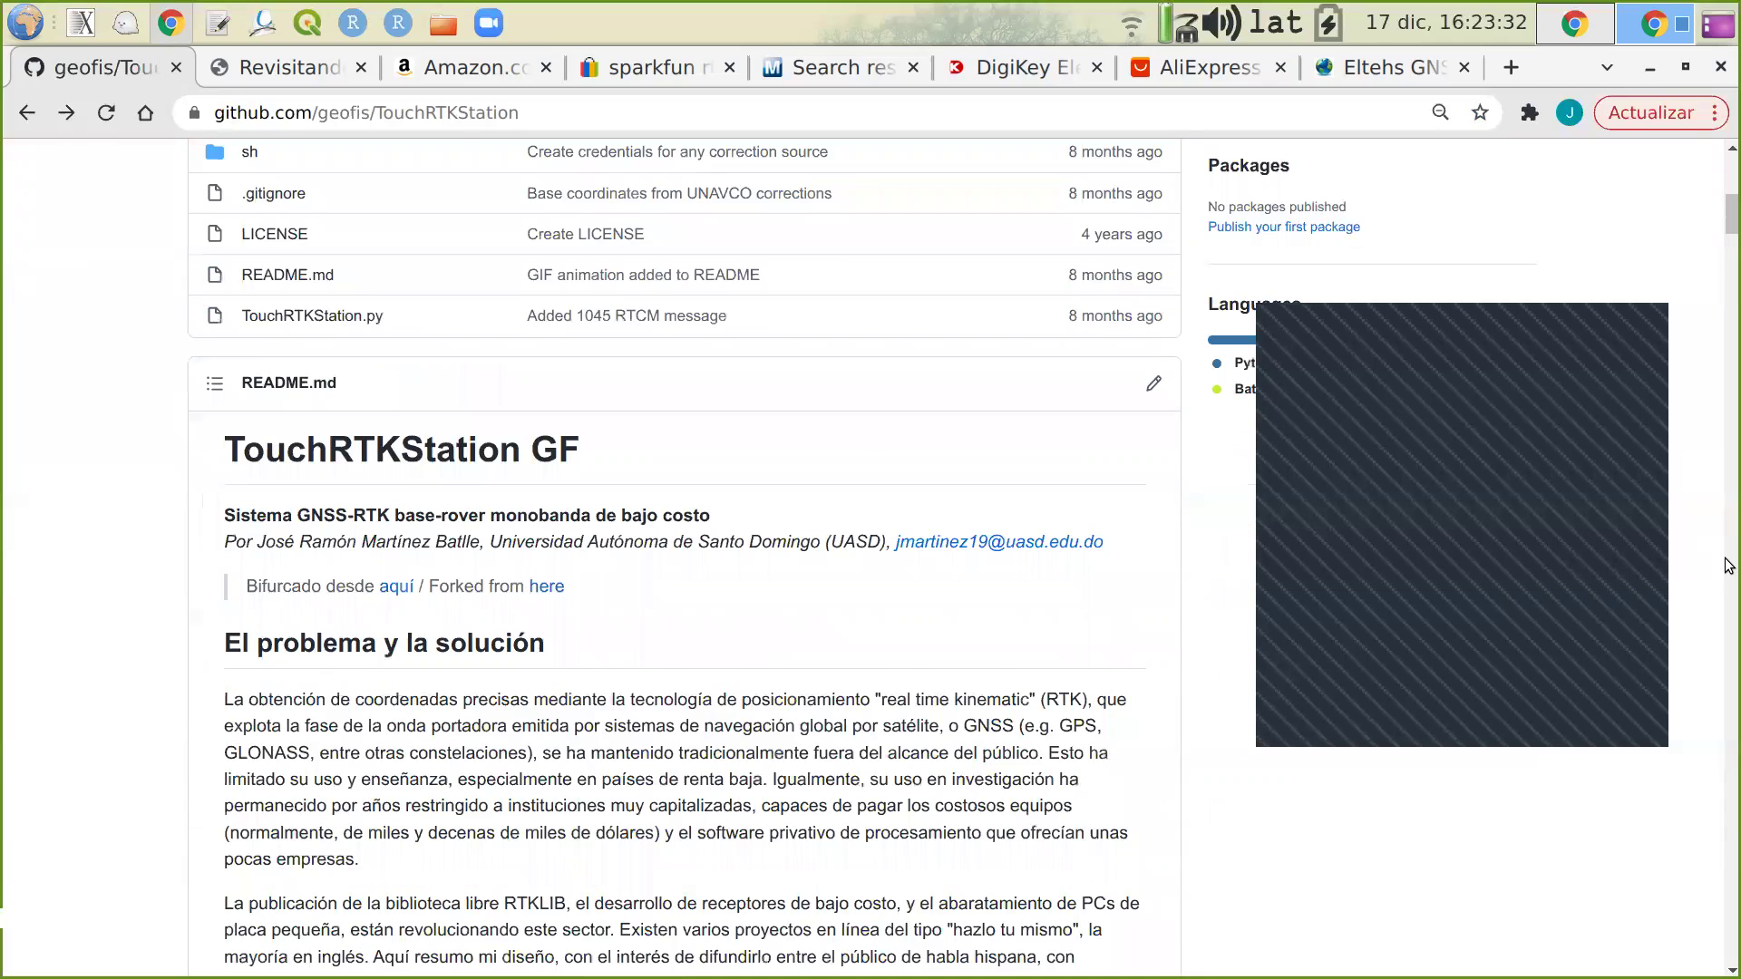
scroll(1729, 565, "down", 10)
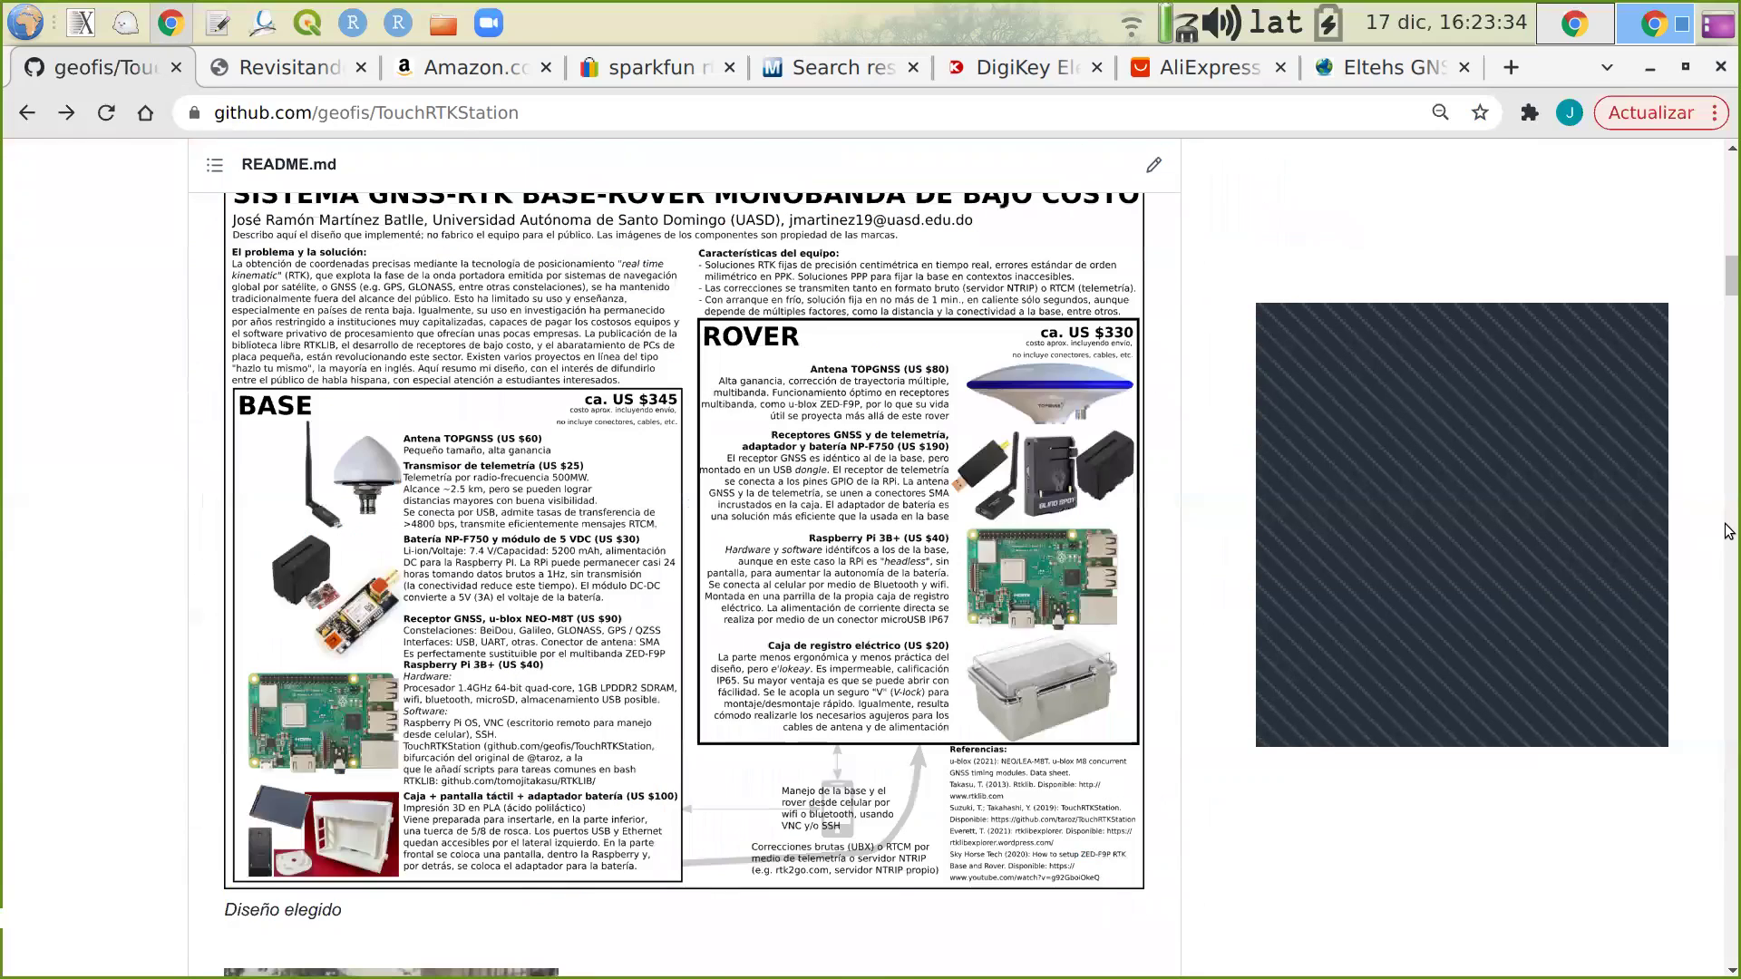
left_click_drag(1729, 306, 1729, 431)
scroll(1727, 430, "down", 7)
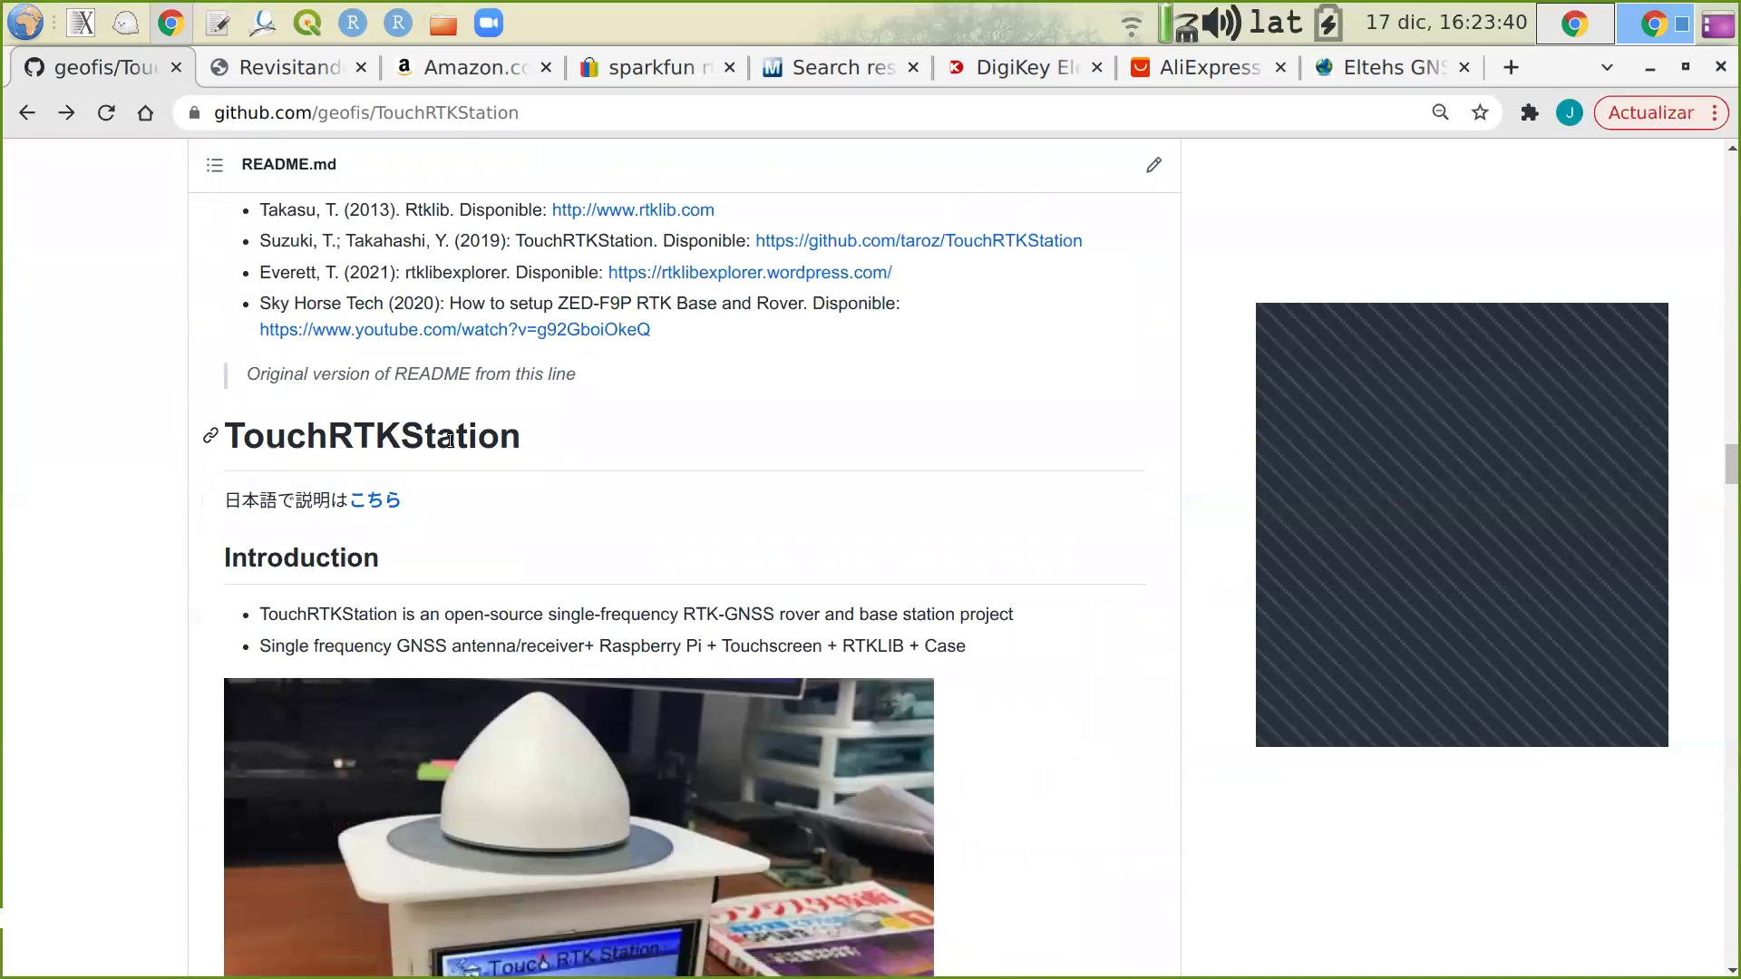
scroll(450, 441, "down", 8)
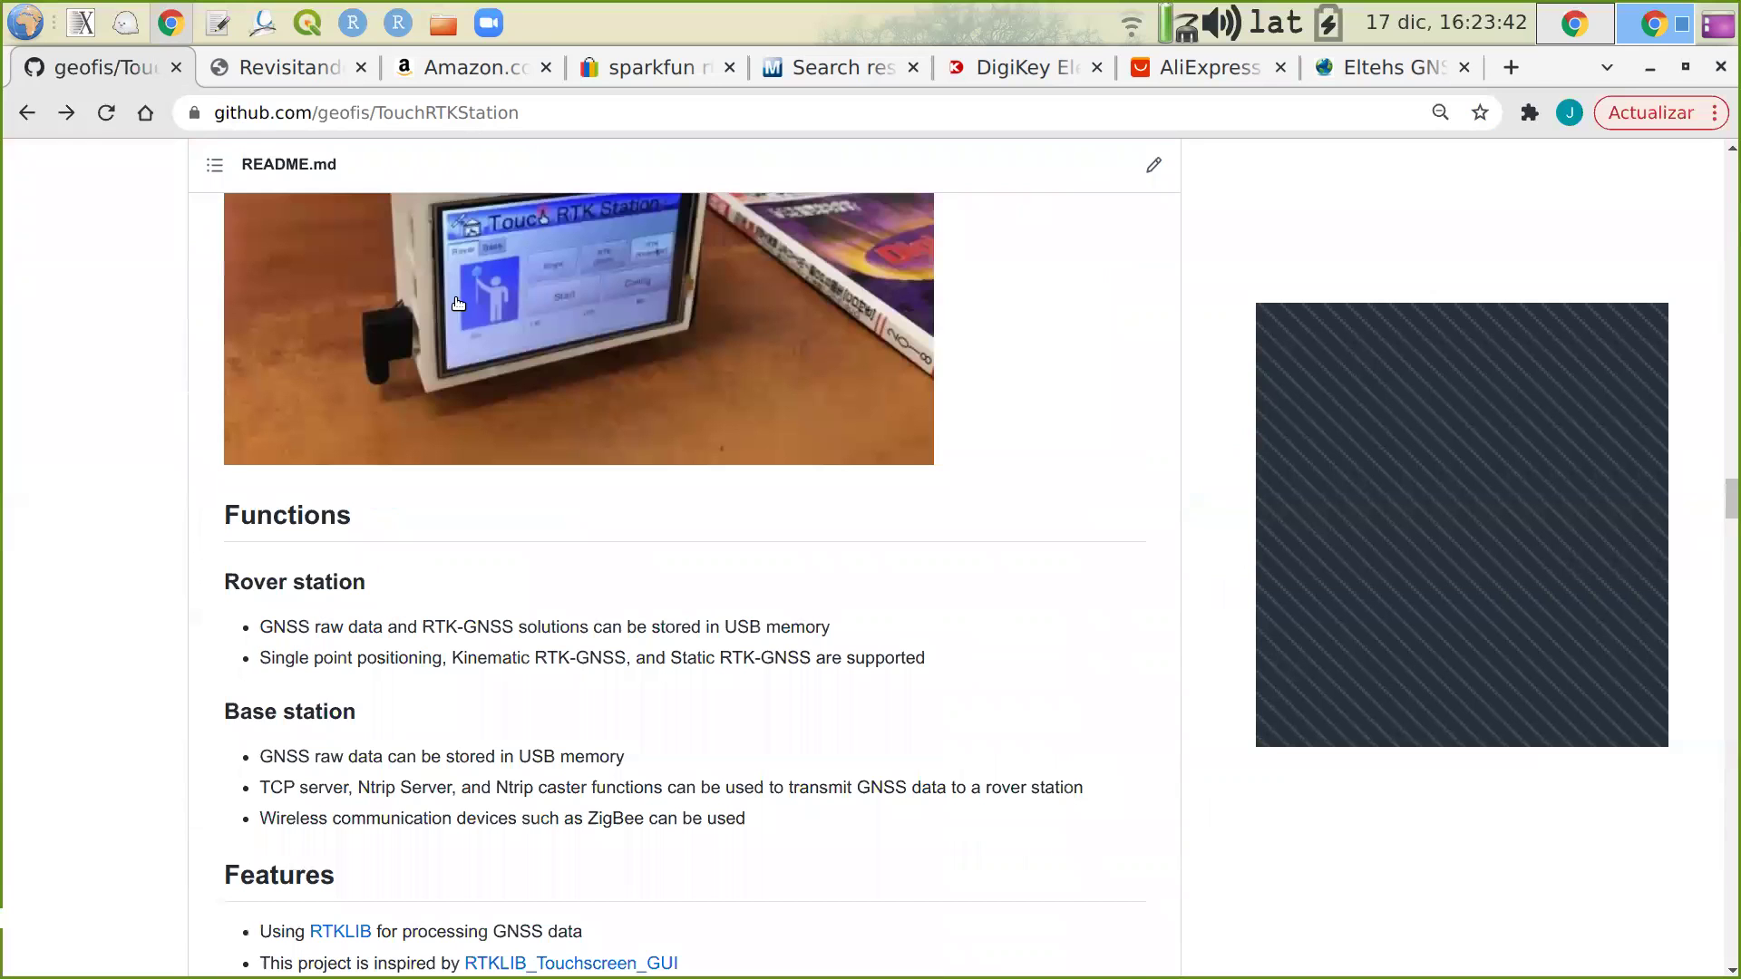
Scroll until the 'SISTEMA GNSS-RTK BASE-ROVER MONOBANDA' diagram under 'Diseño elegido' is fully visible.
scroll(556, 334, "up", 2)
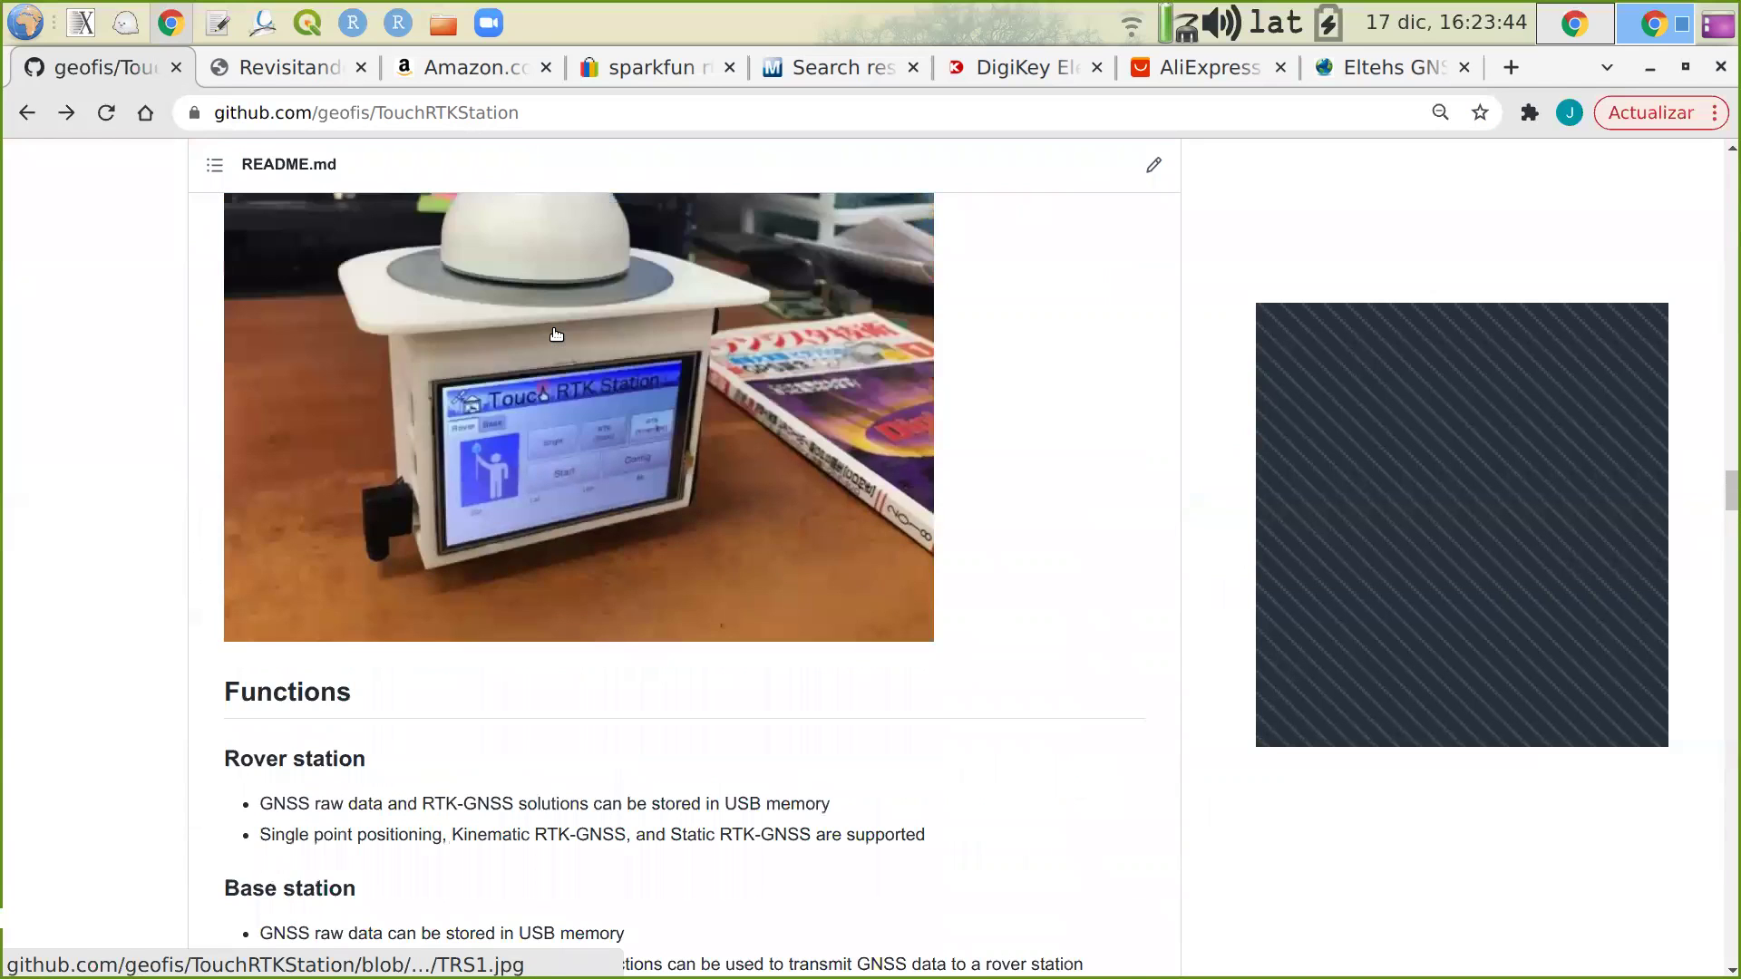
scroll(556, 334, "down", 12)
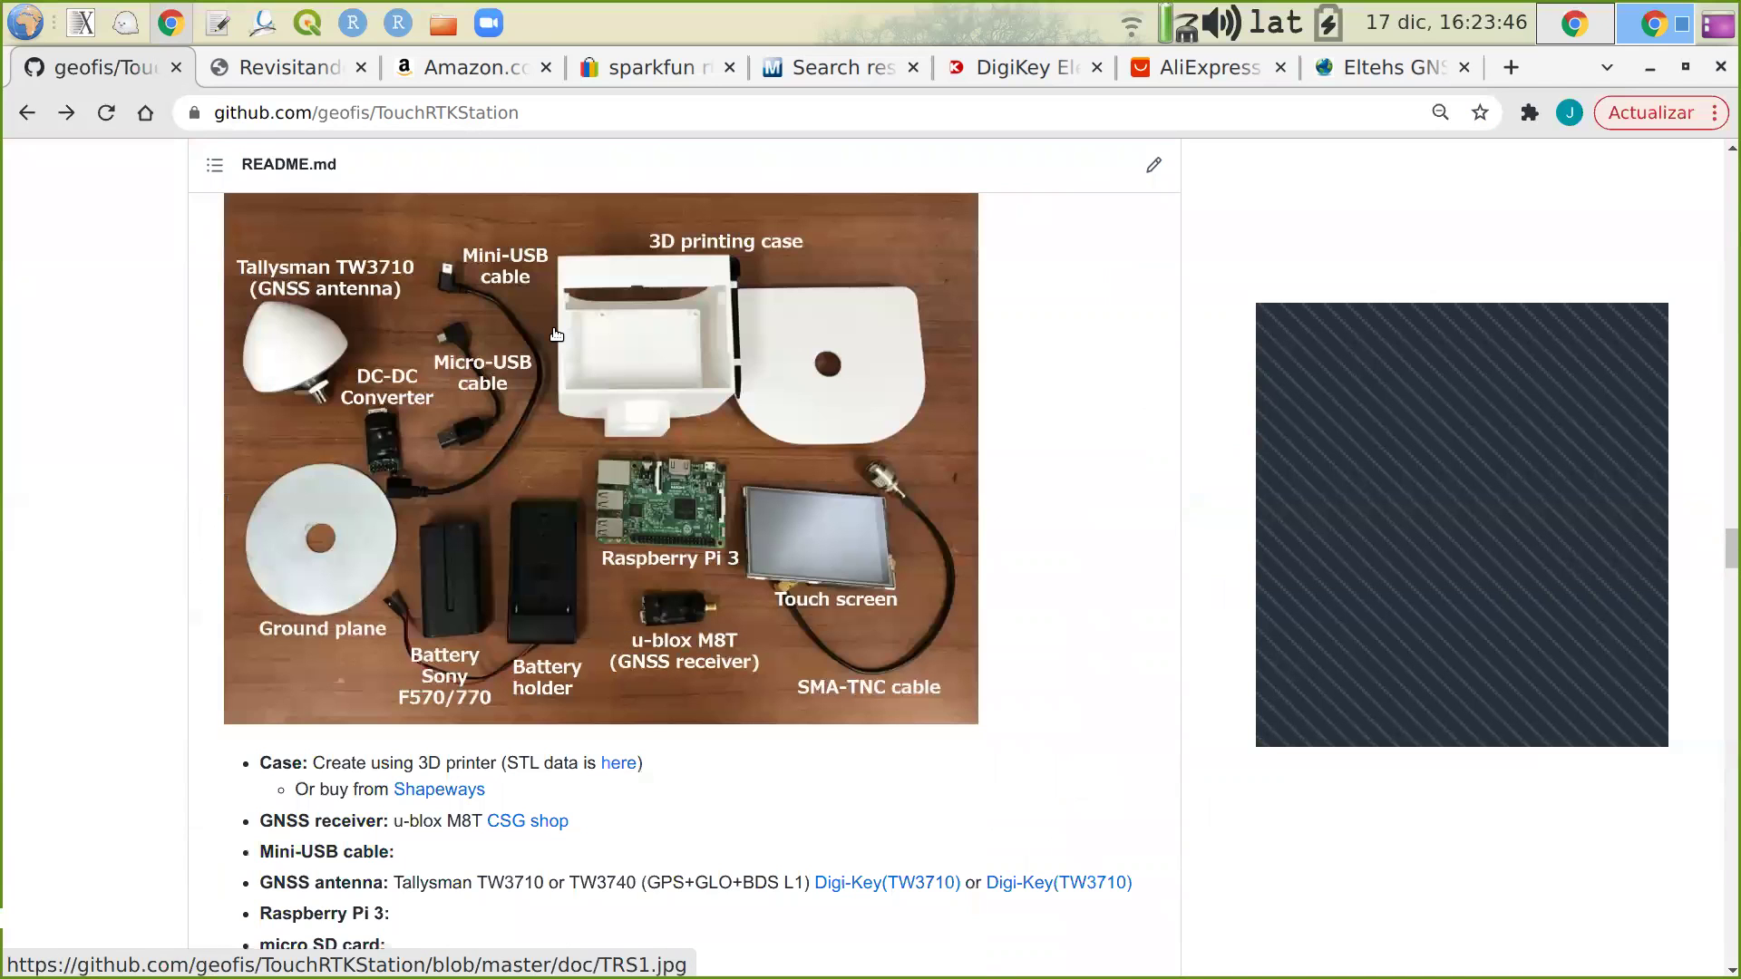
scroll(556, 335, "down", 12)
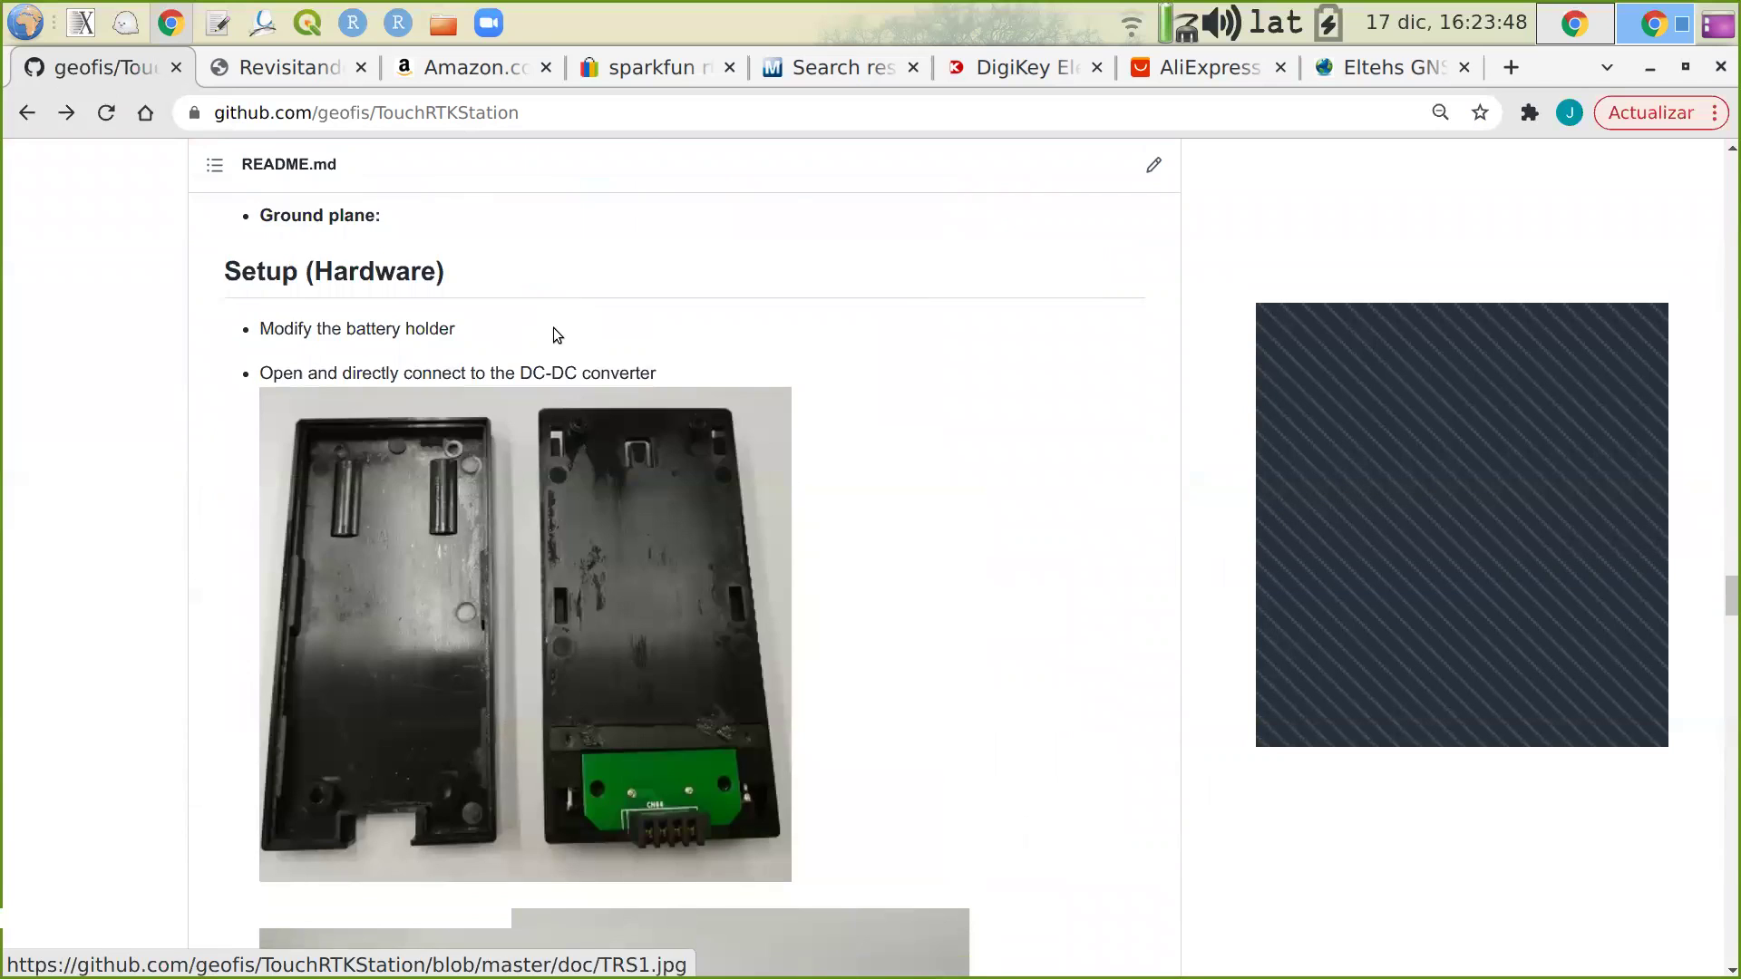
scroll(556, 335, "down", 10)
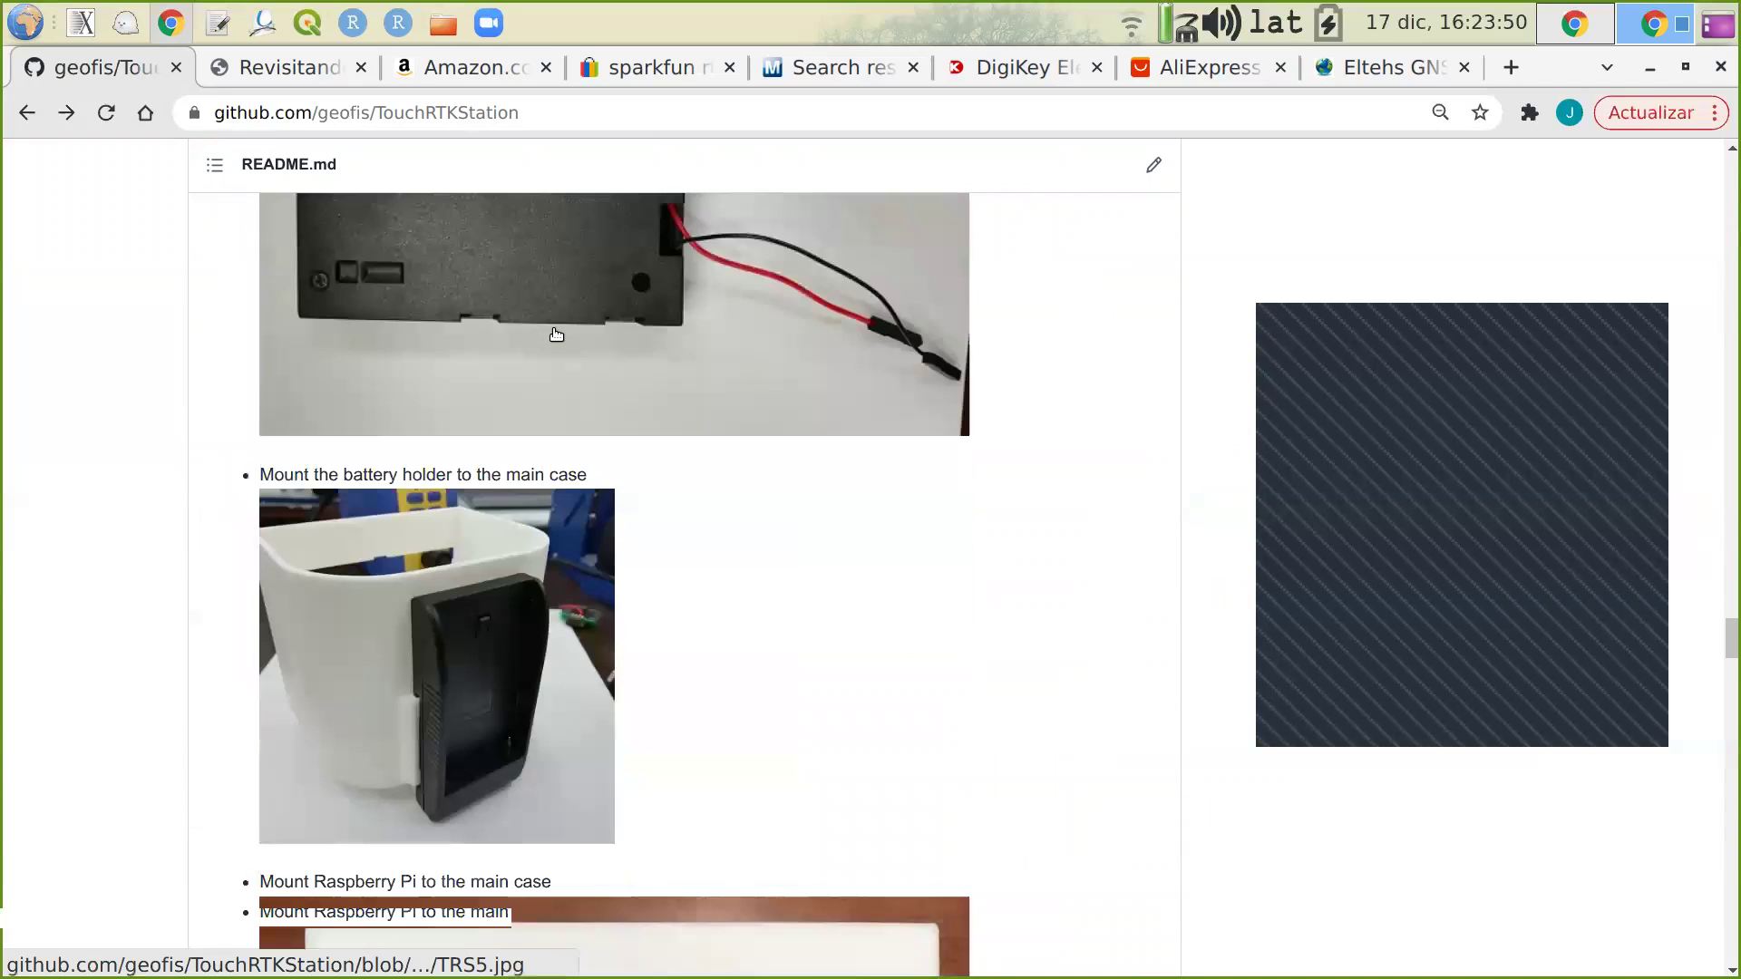
scroll(556, 334, "down", 13)
scroll(556, 335, "down", 14)
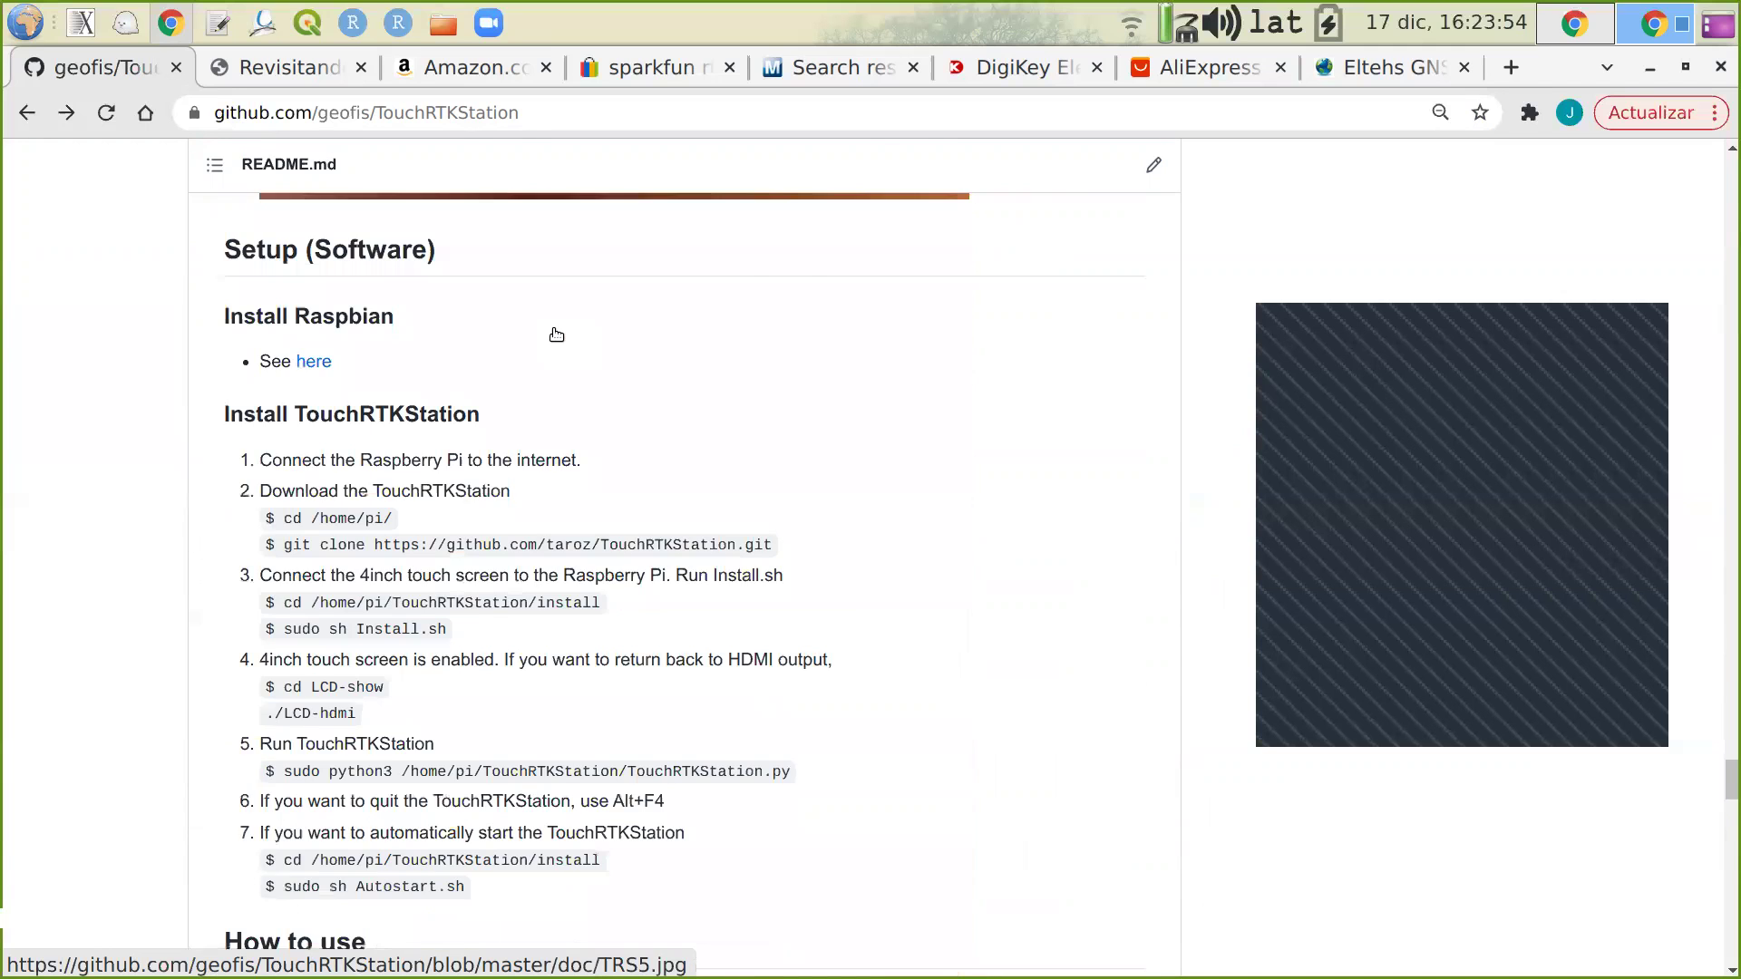
scroll(556, 334, "down", 11)
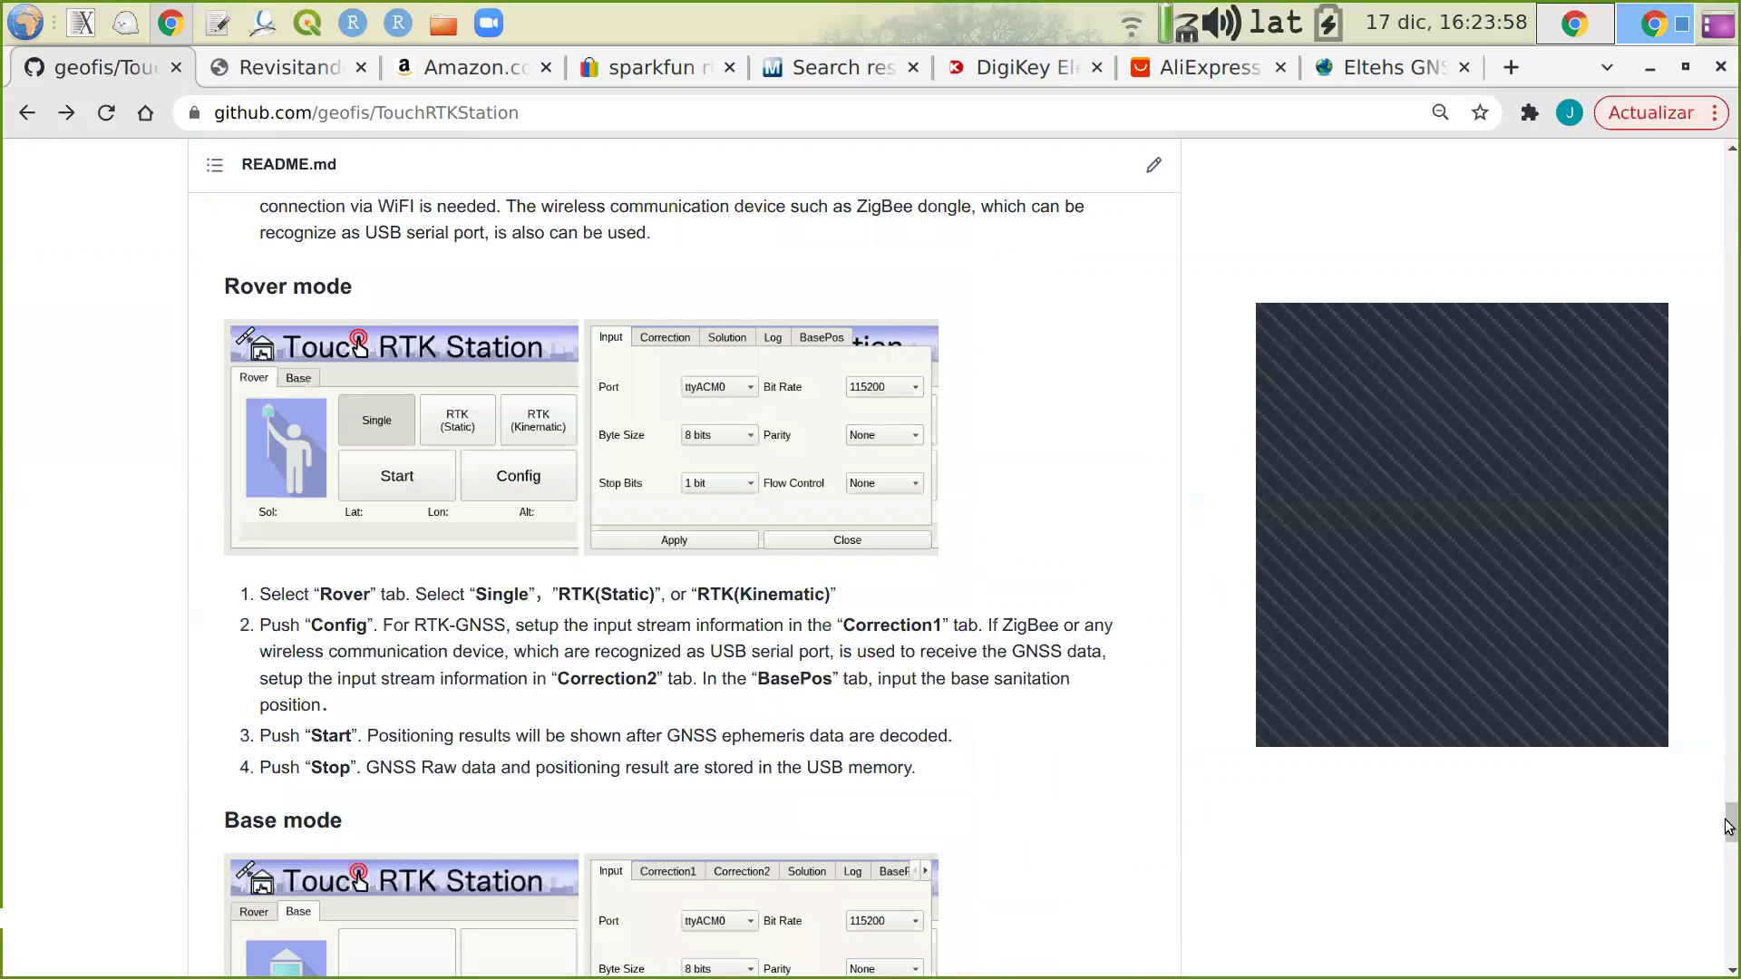
left_click_drag(1728, 811, 1728, 544)
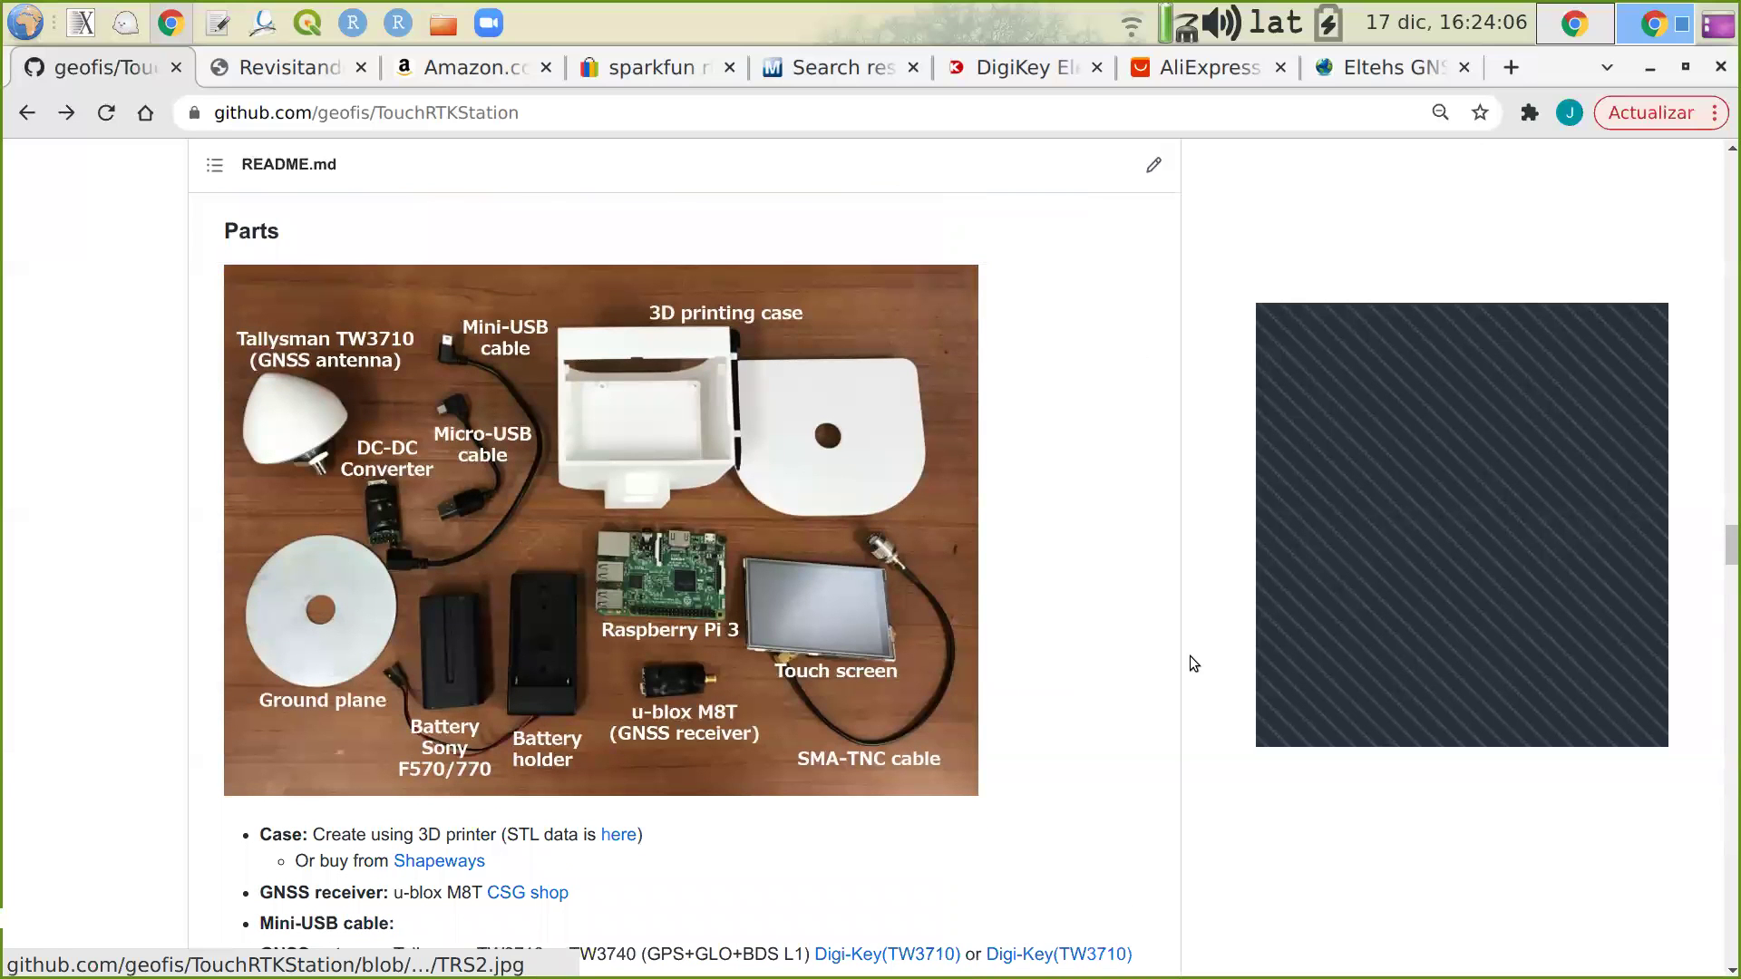
left_click_drag(1728, 555, 1725, 290)
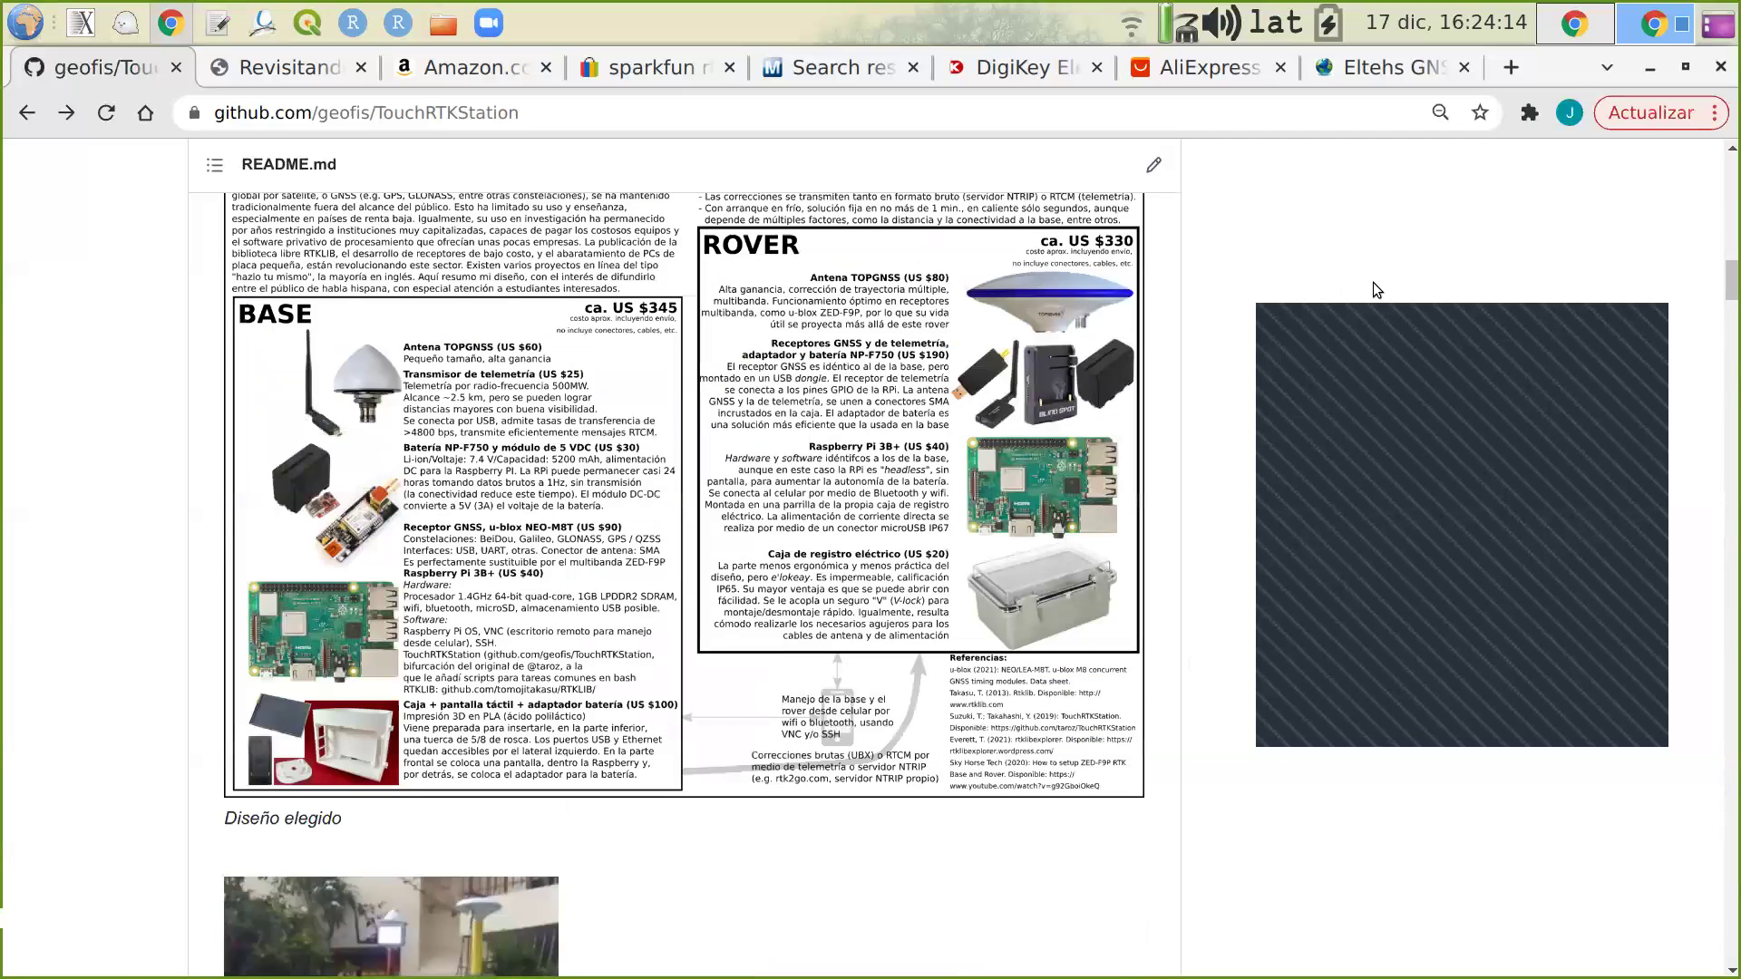
scroll(347, 632, "up", 2)
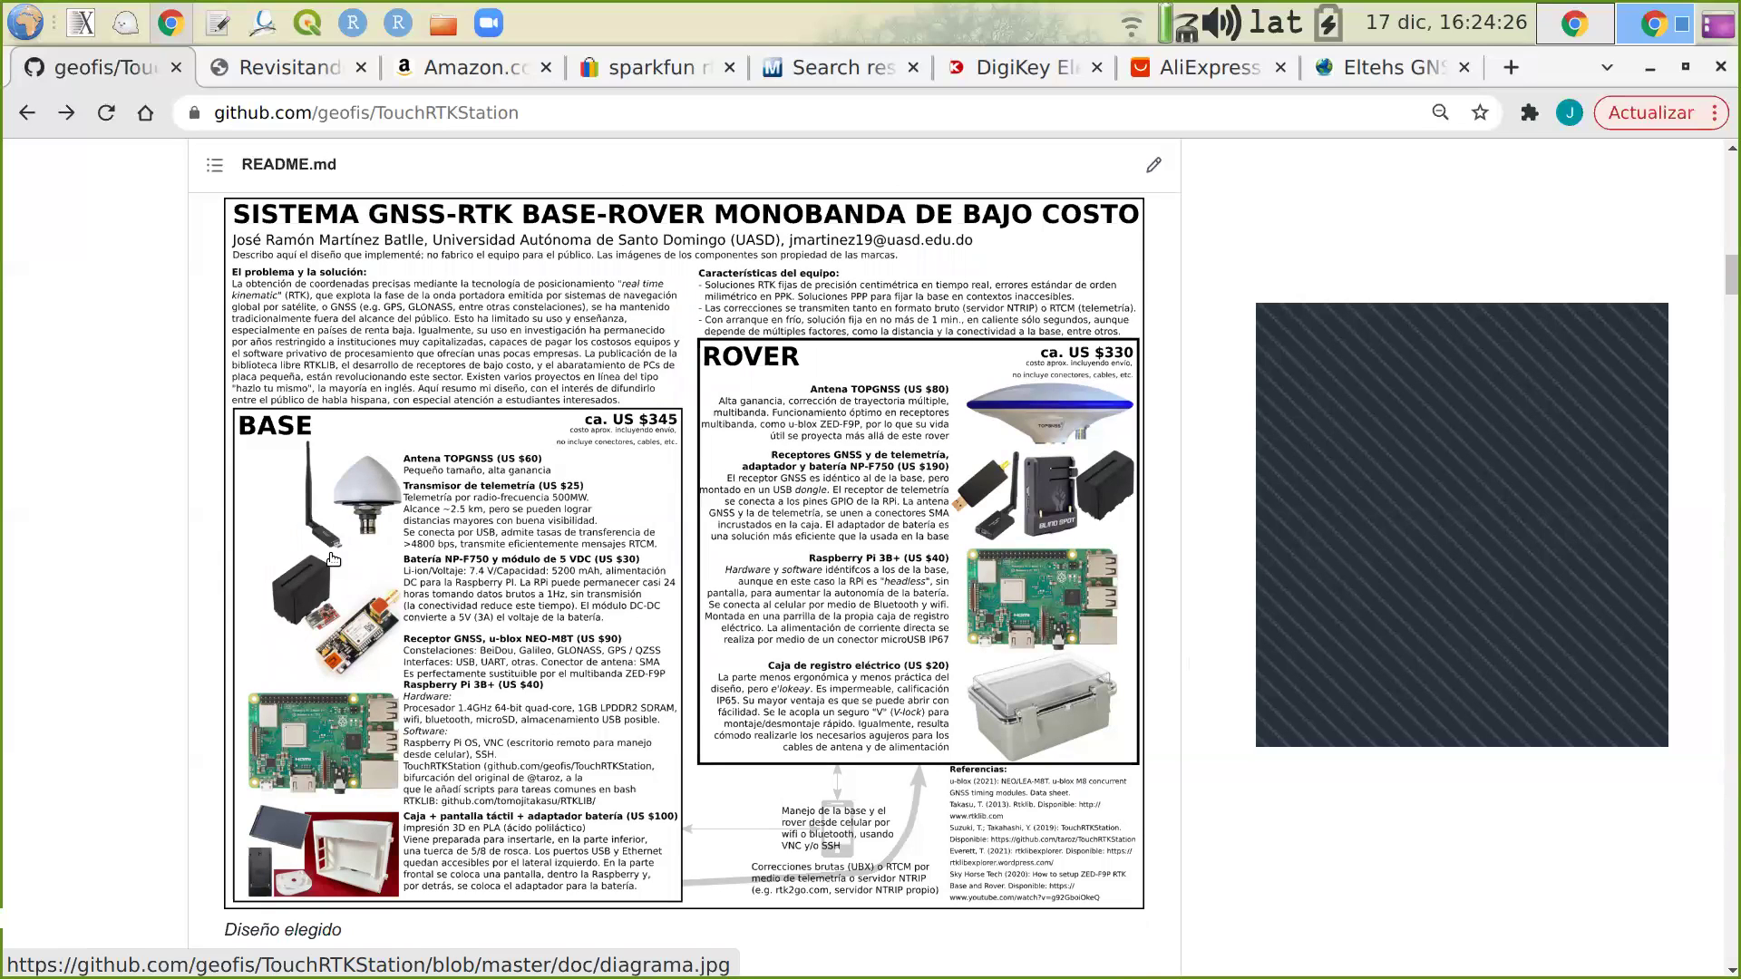
left_click(439, 570)
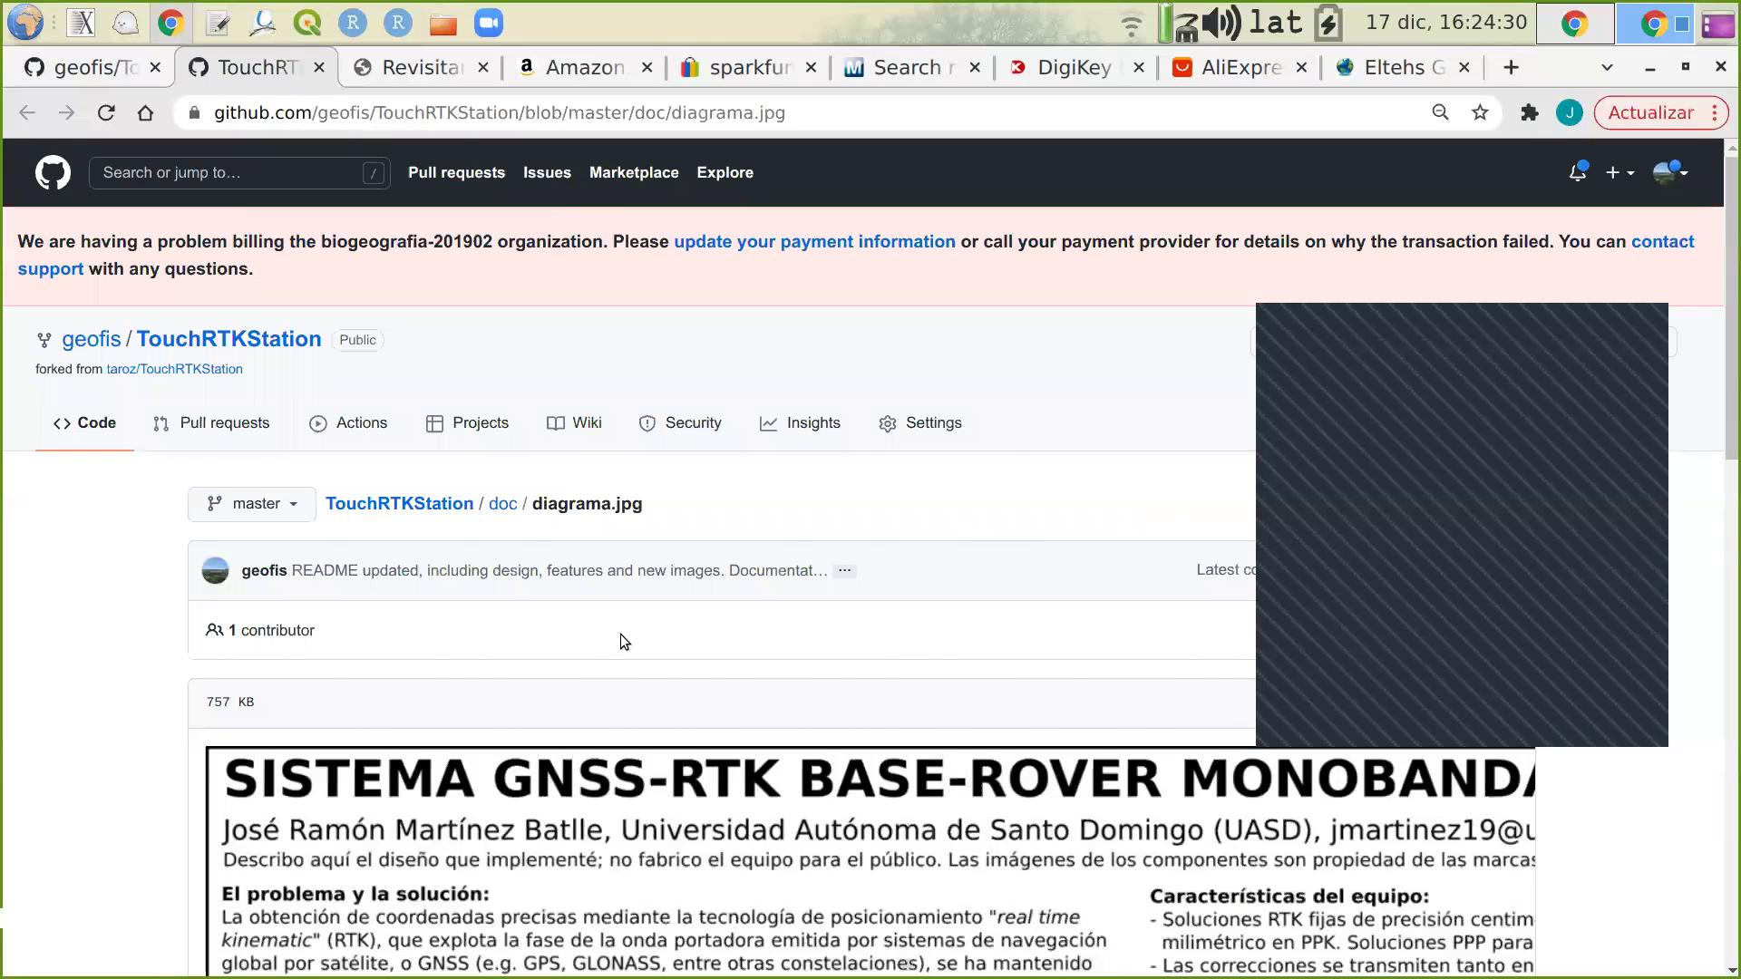
scroll(621, 635, "down", 6)
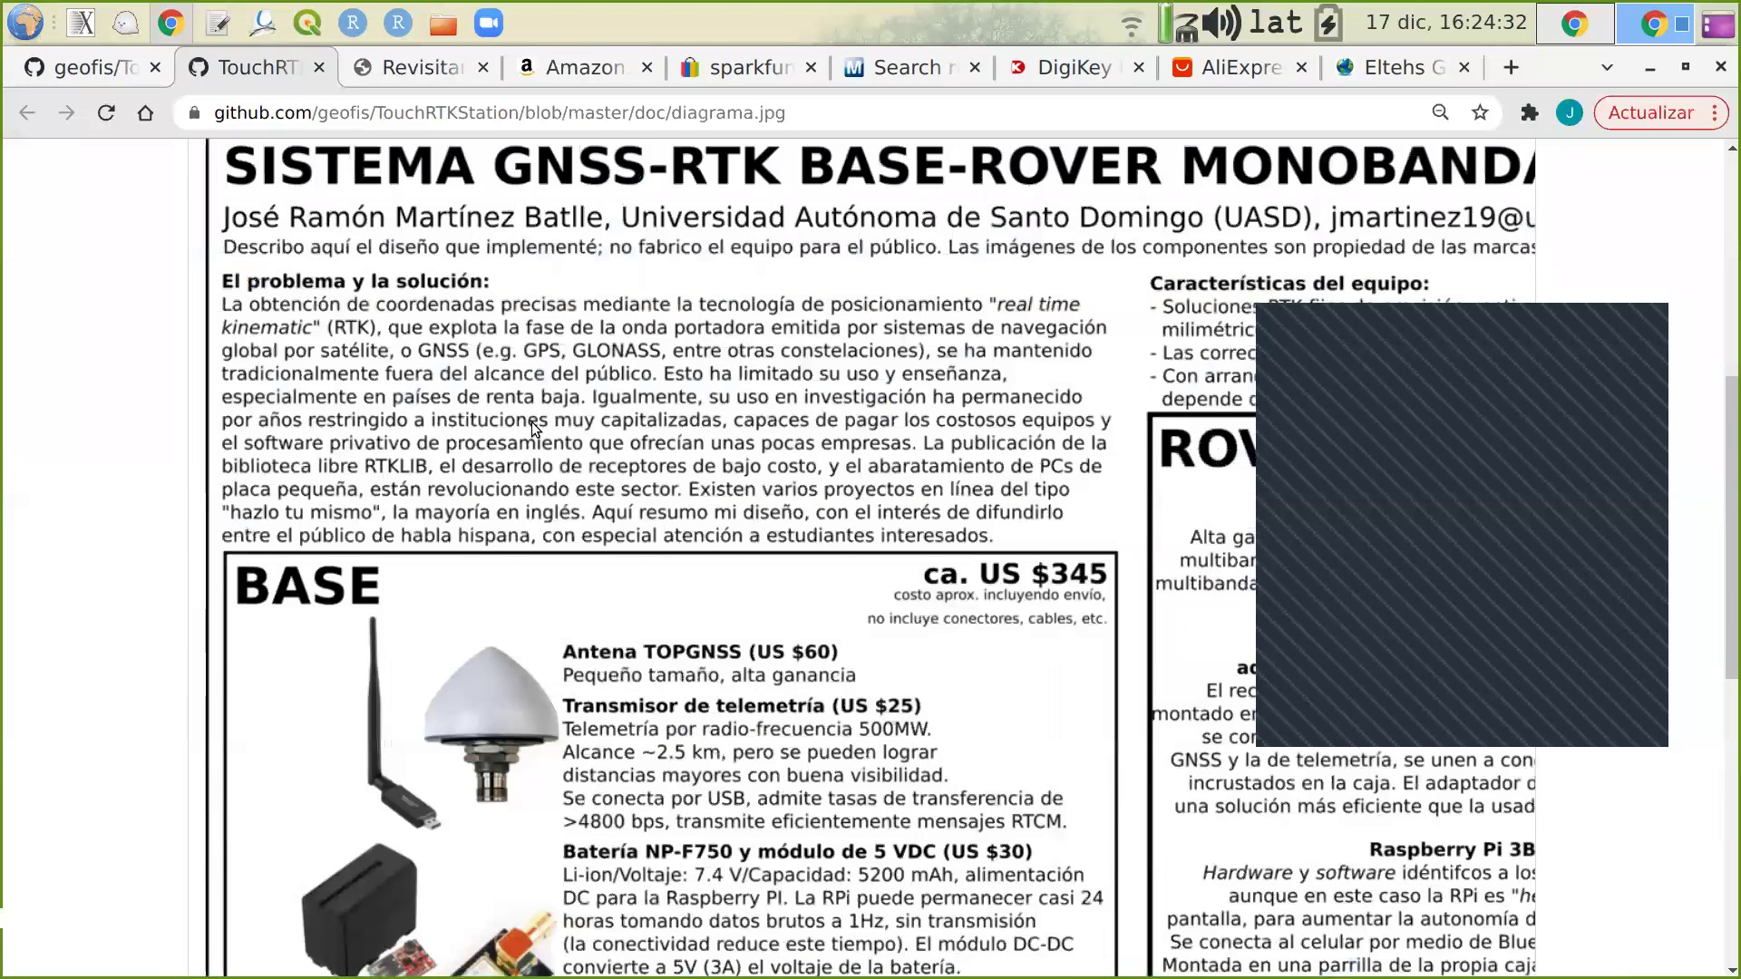
scroll(531, 421, "up", 5)
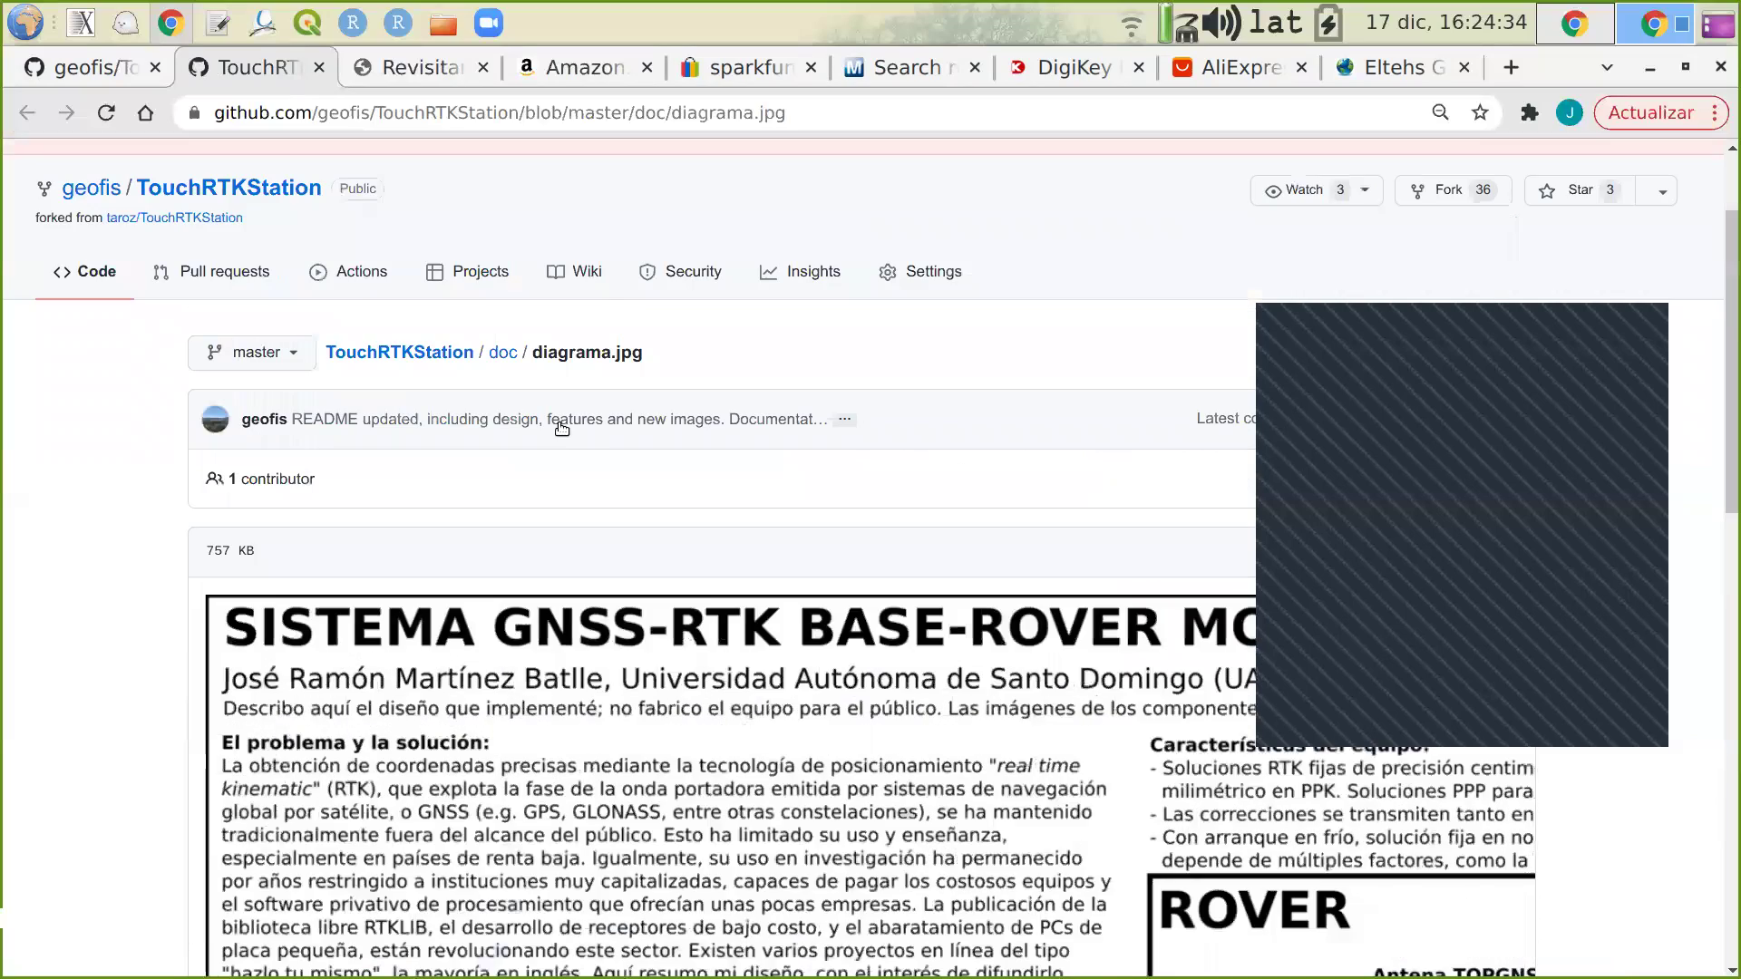
scroll(601, 579, "down", 12)
scroll(600, 584, "up", 5)
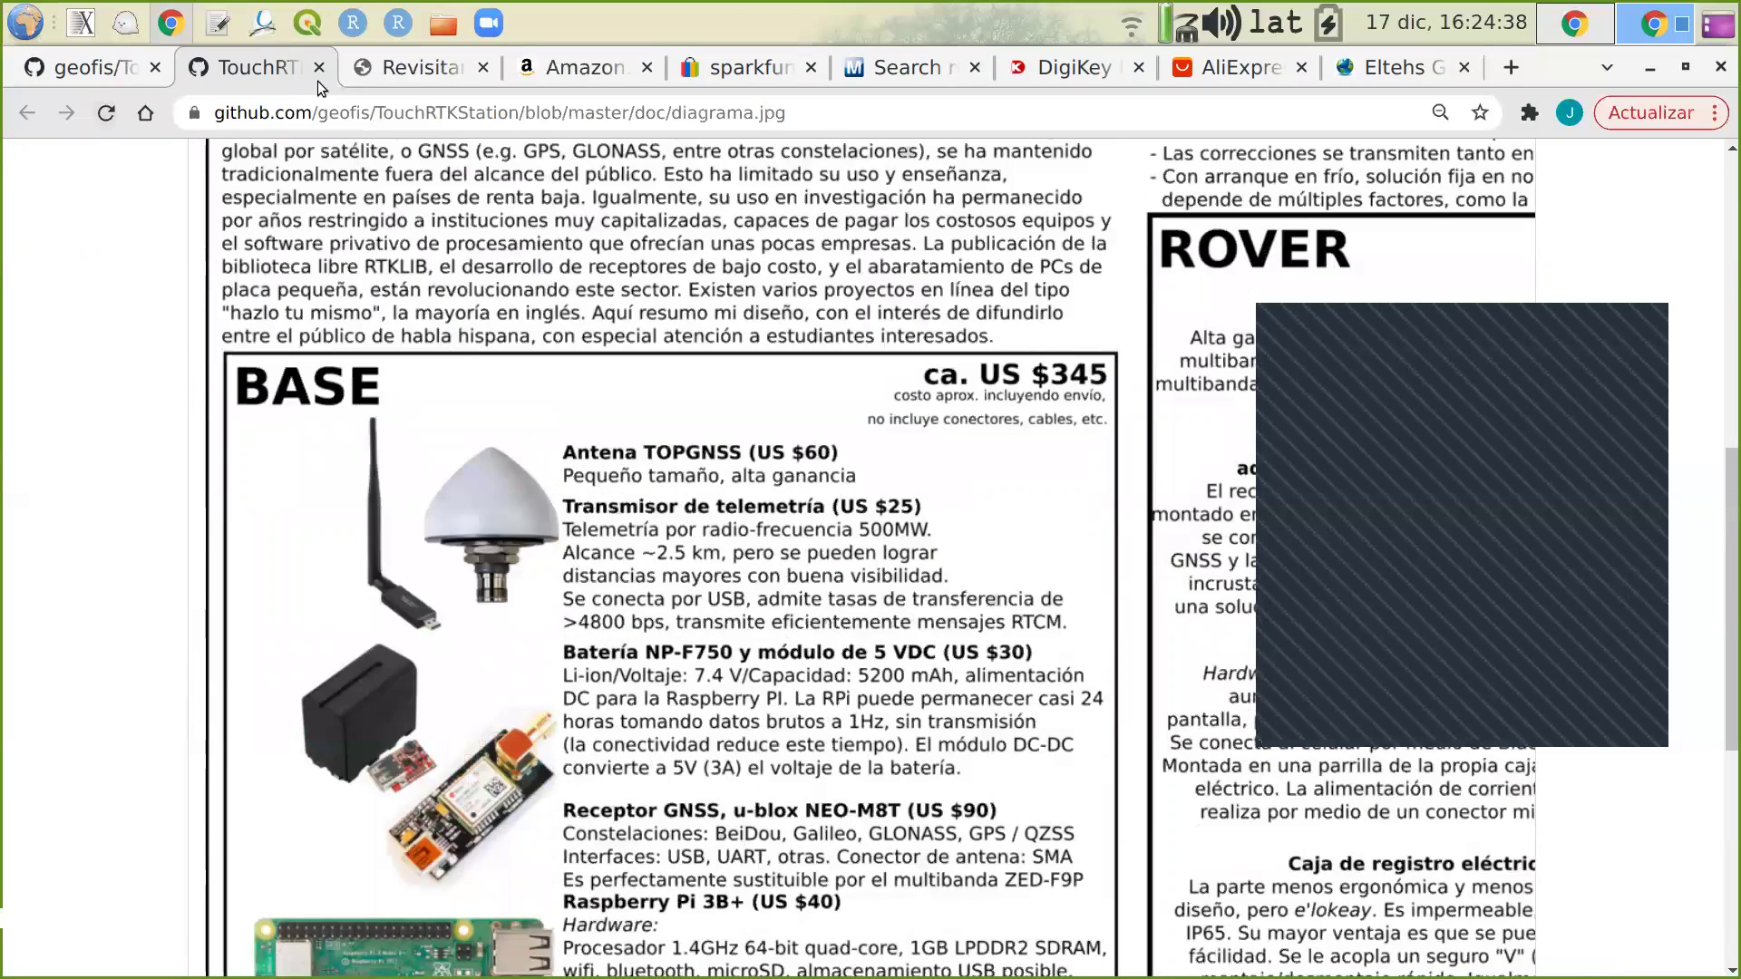
left_click(319, 67)
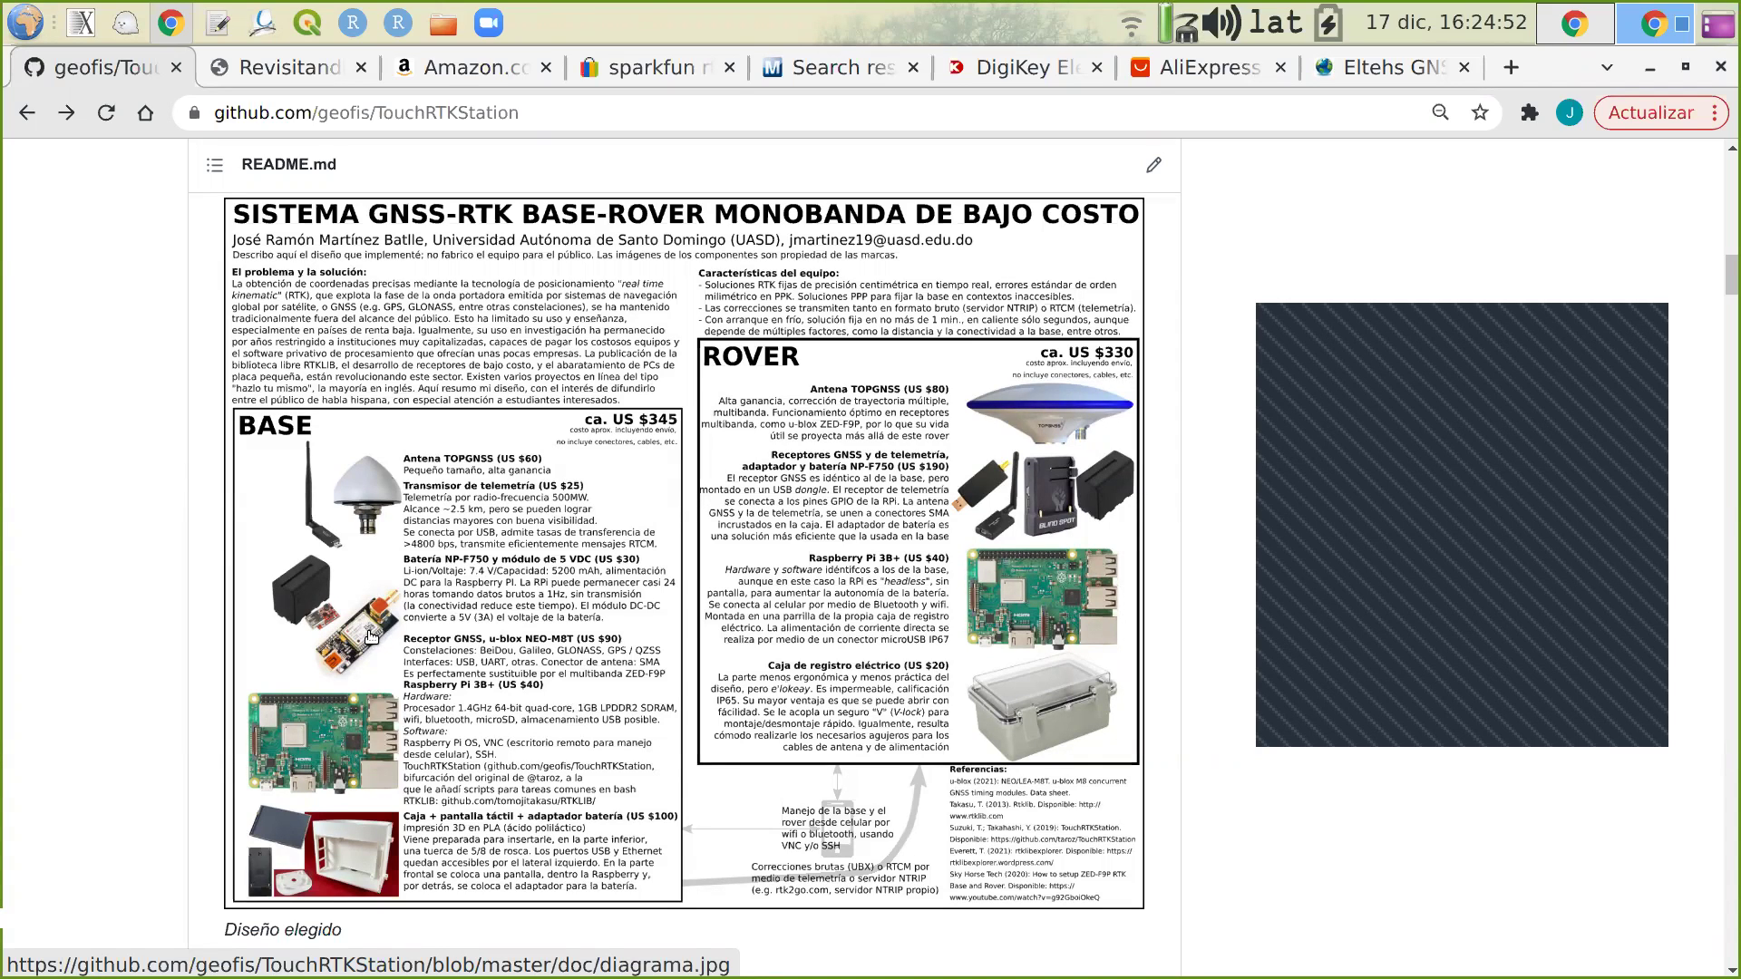
scroll(370, 637, "up", 4)
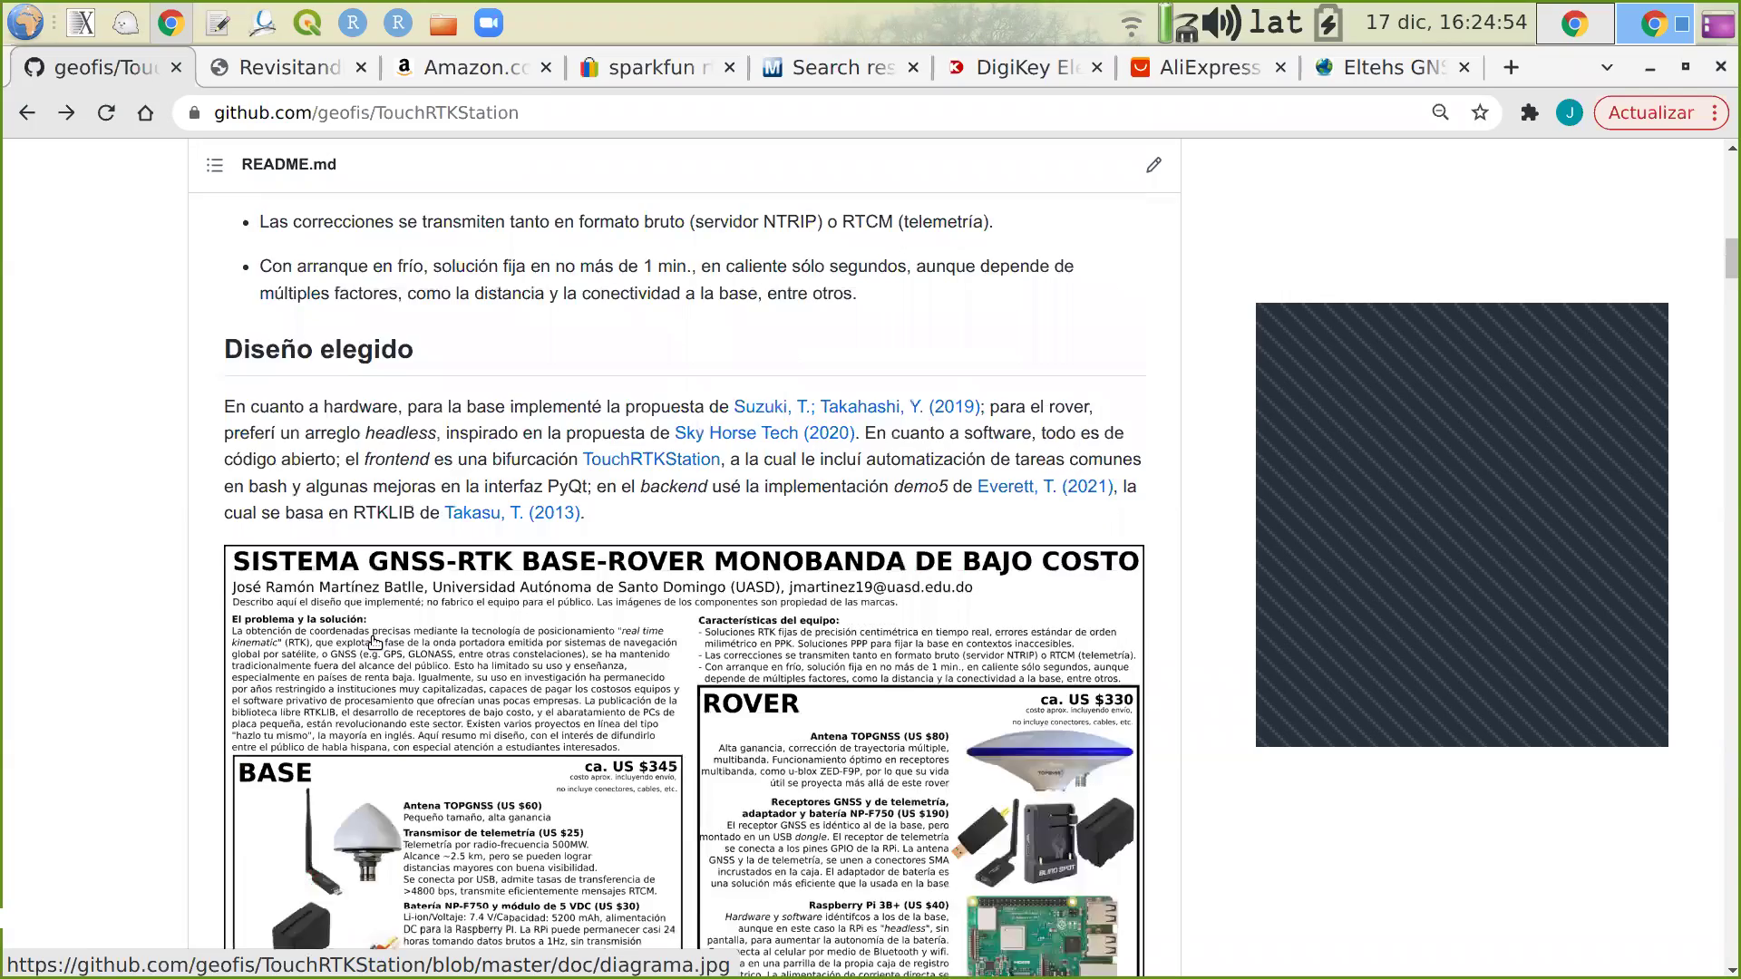
scroll(374, 641, "down", 5)
scroll(374, 641, "up", 6)
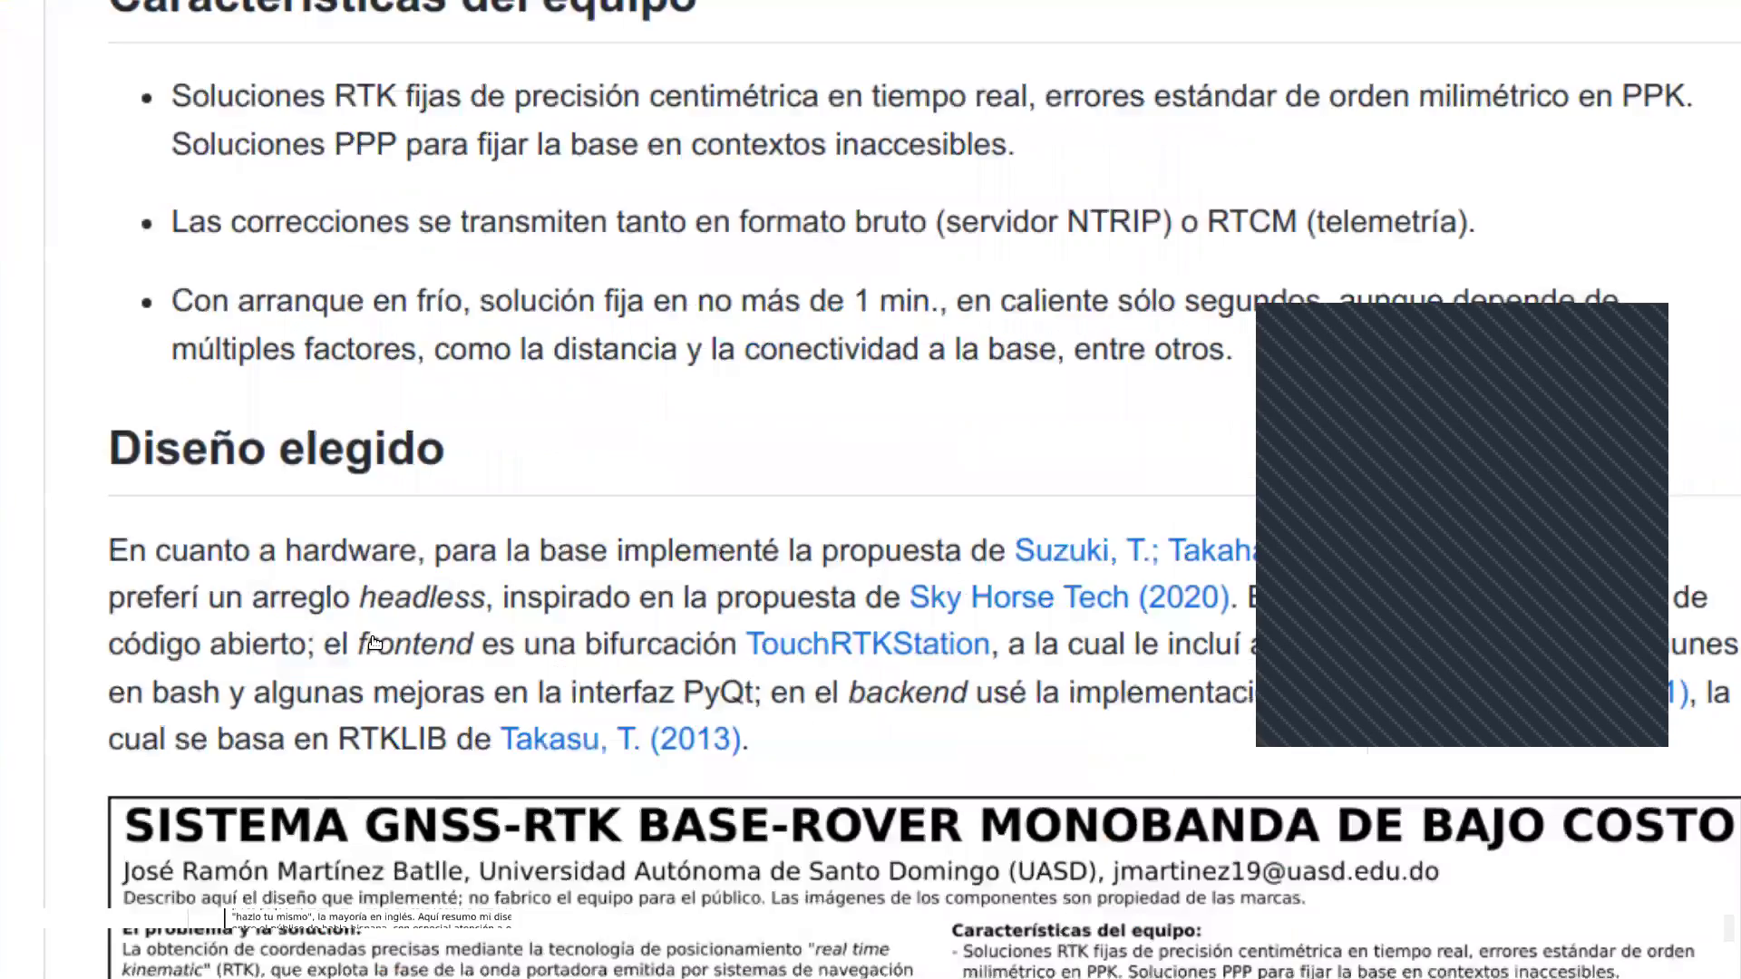
scroll(374, 641, "down", 4)
scroll(373, 638, "down", 4)
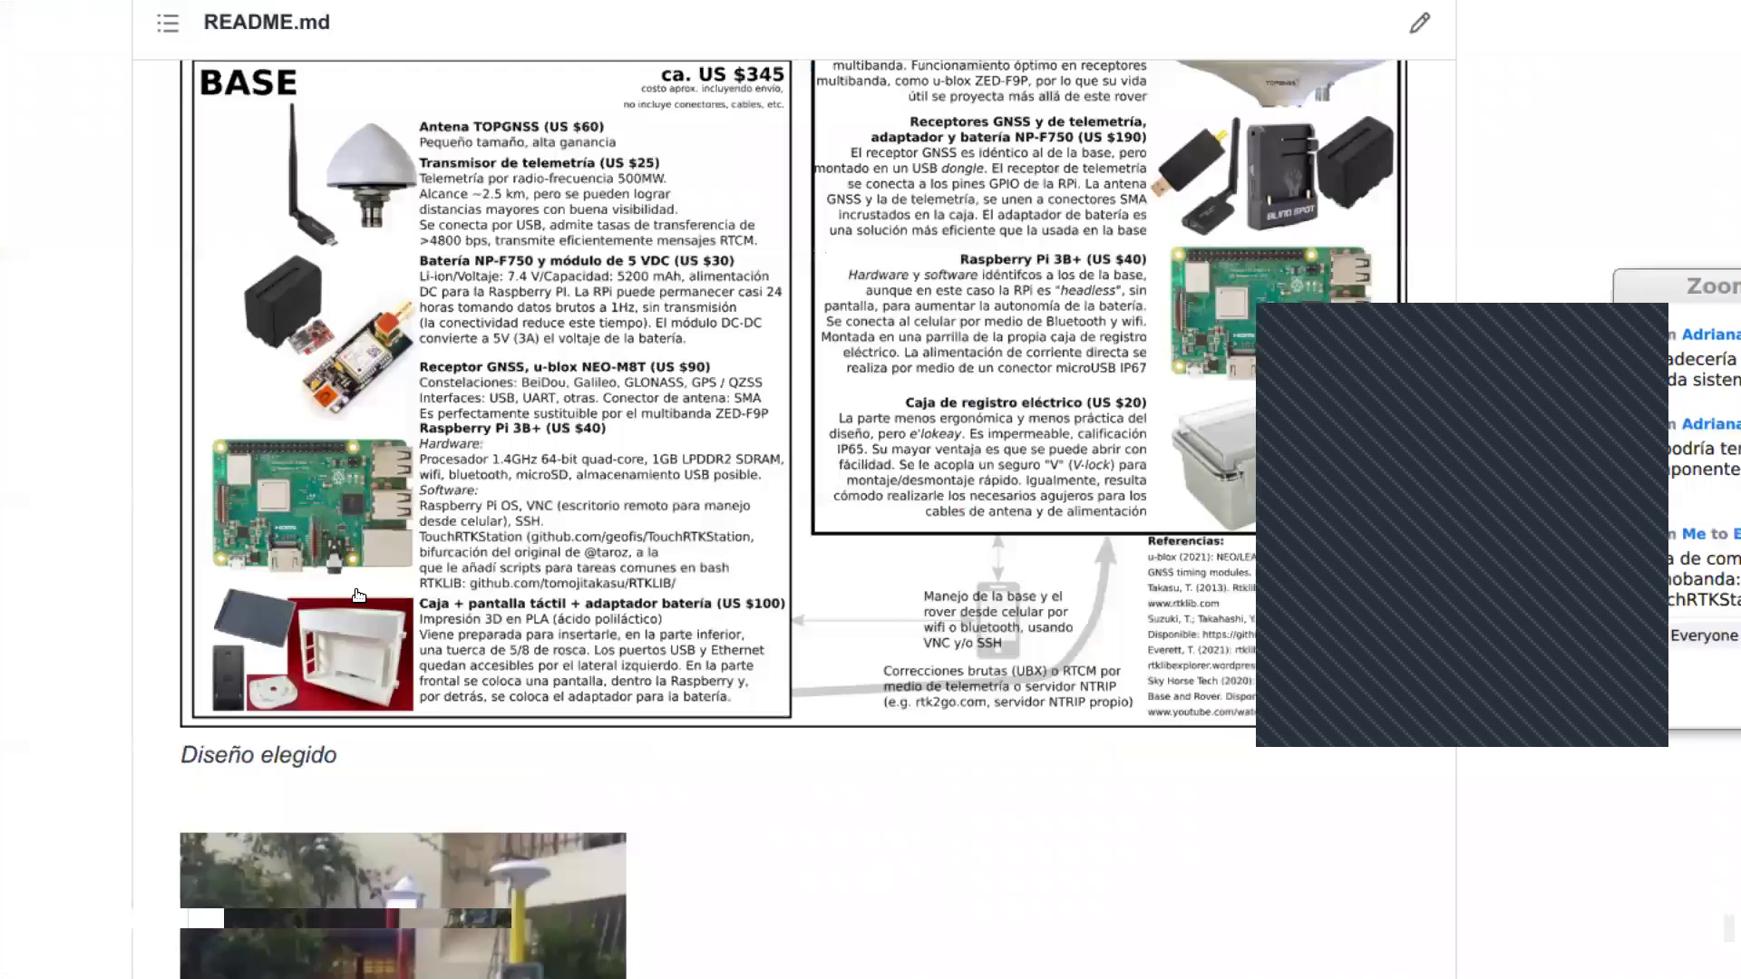
scroll(358, 595, "down", 3)
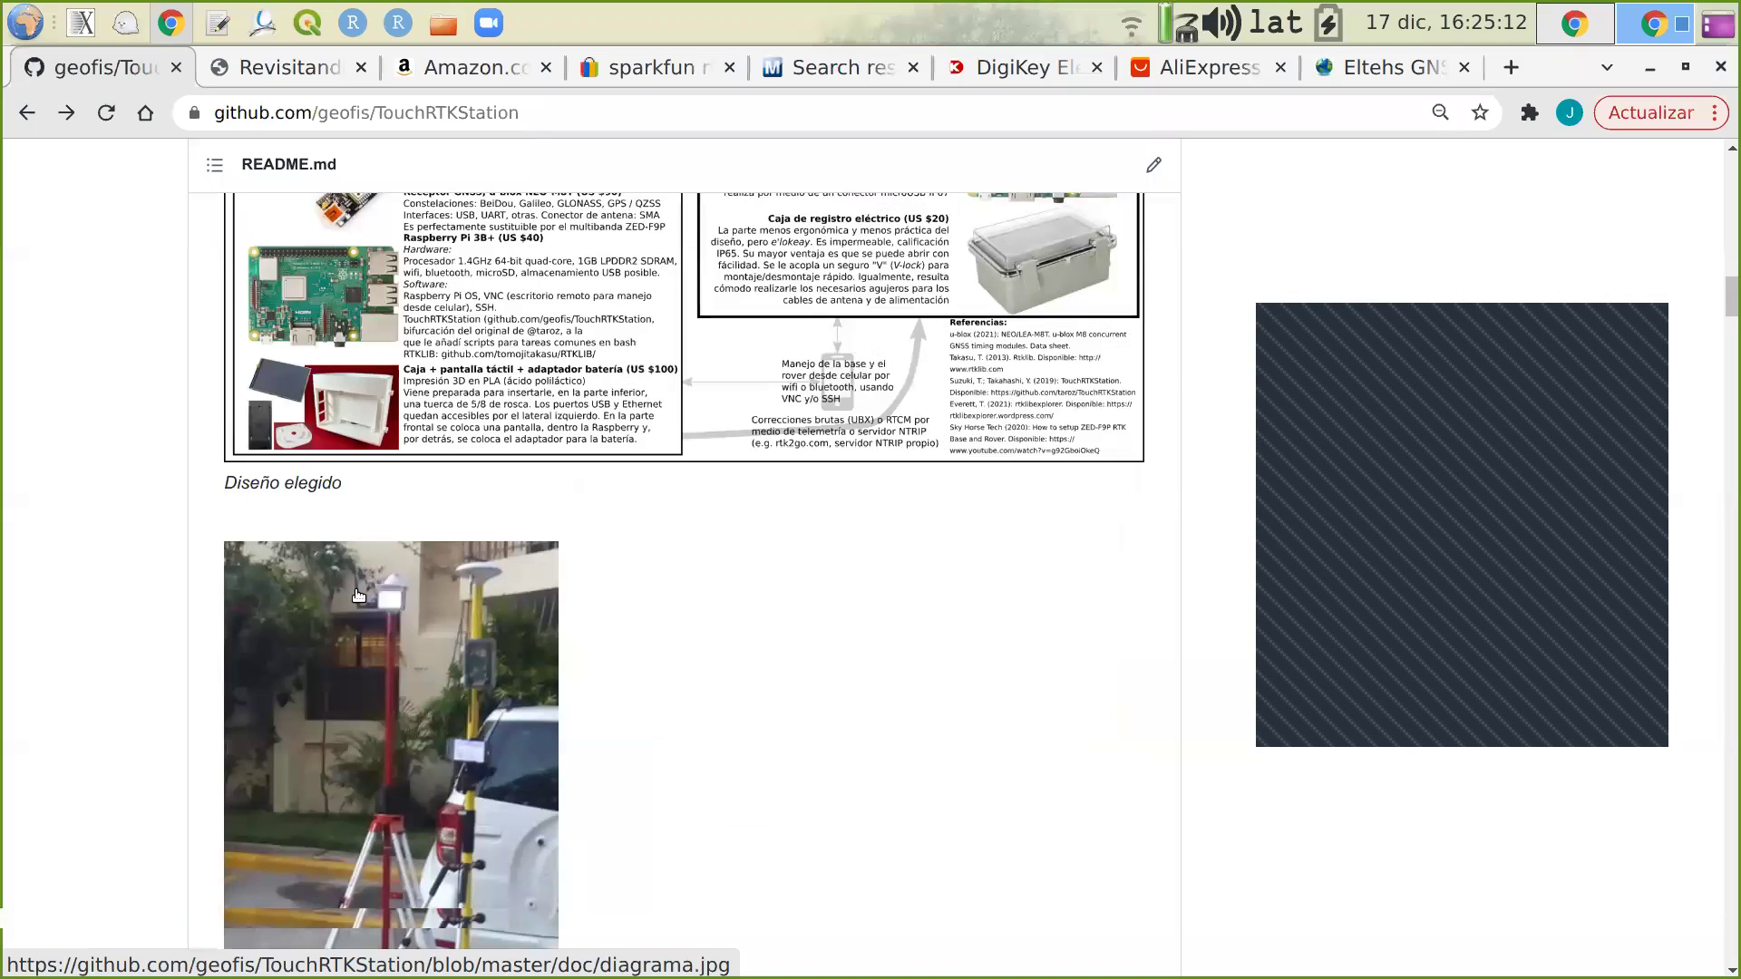
scroll(358, 595, "up", 6)
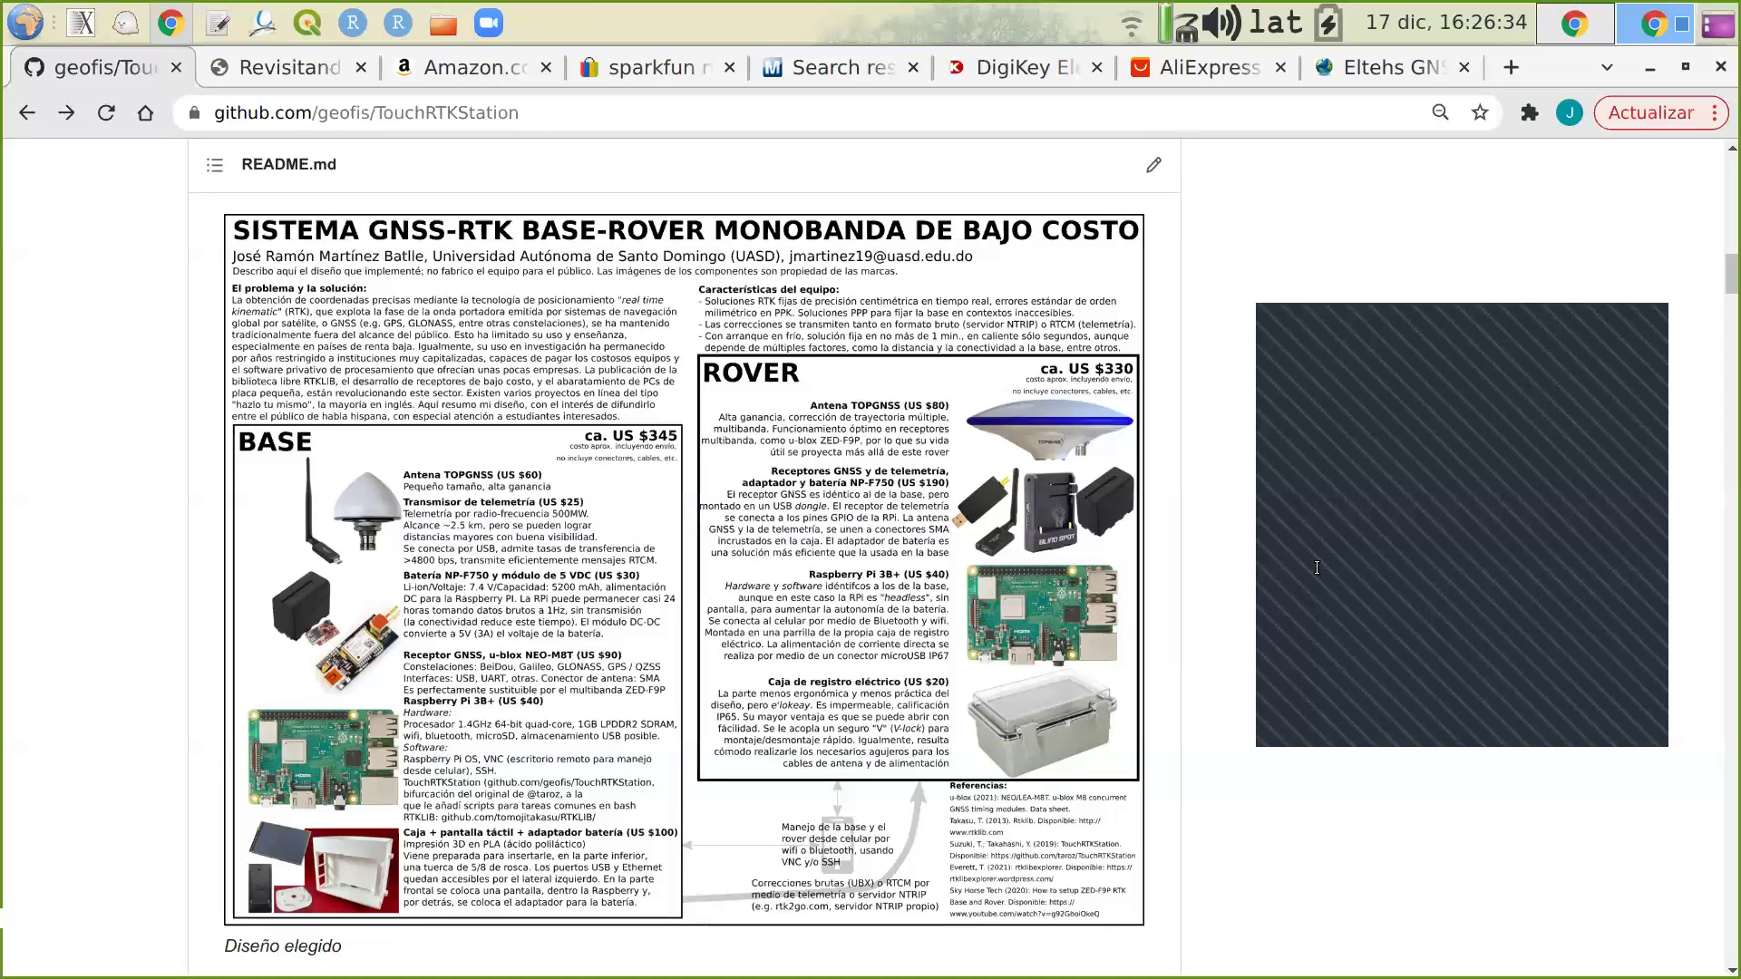
left_click(258, 74)
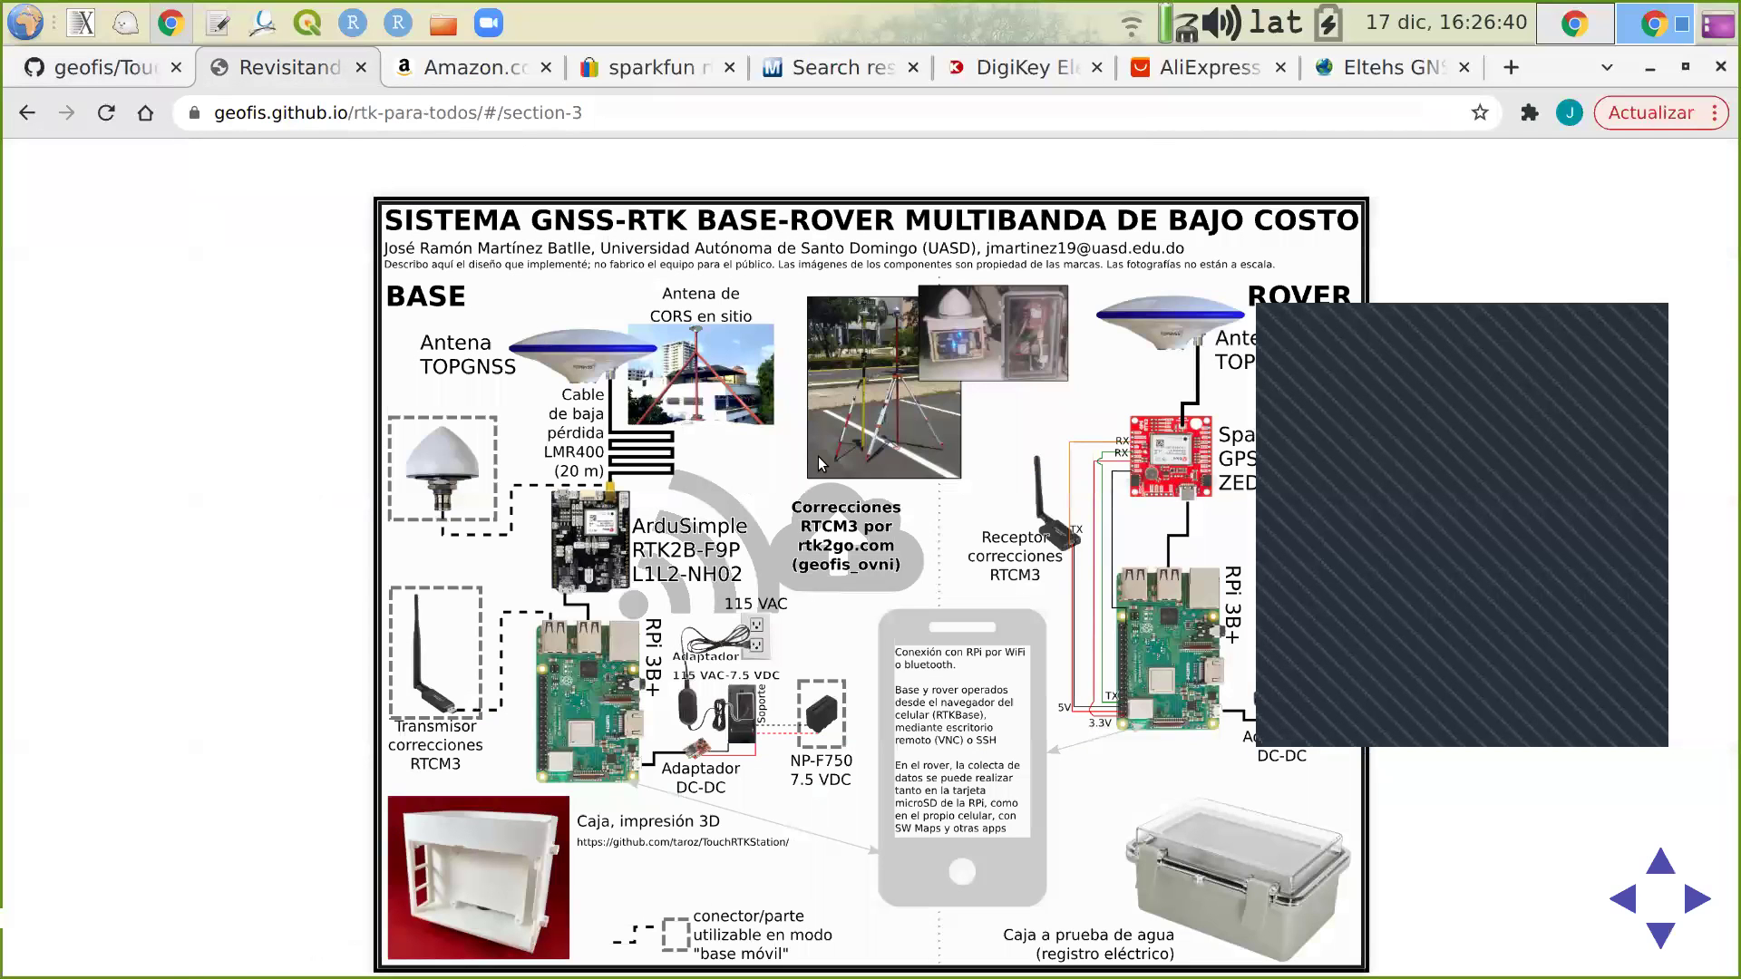
left_click_drag(1521, 368, 1628, 351)
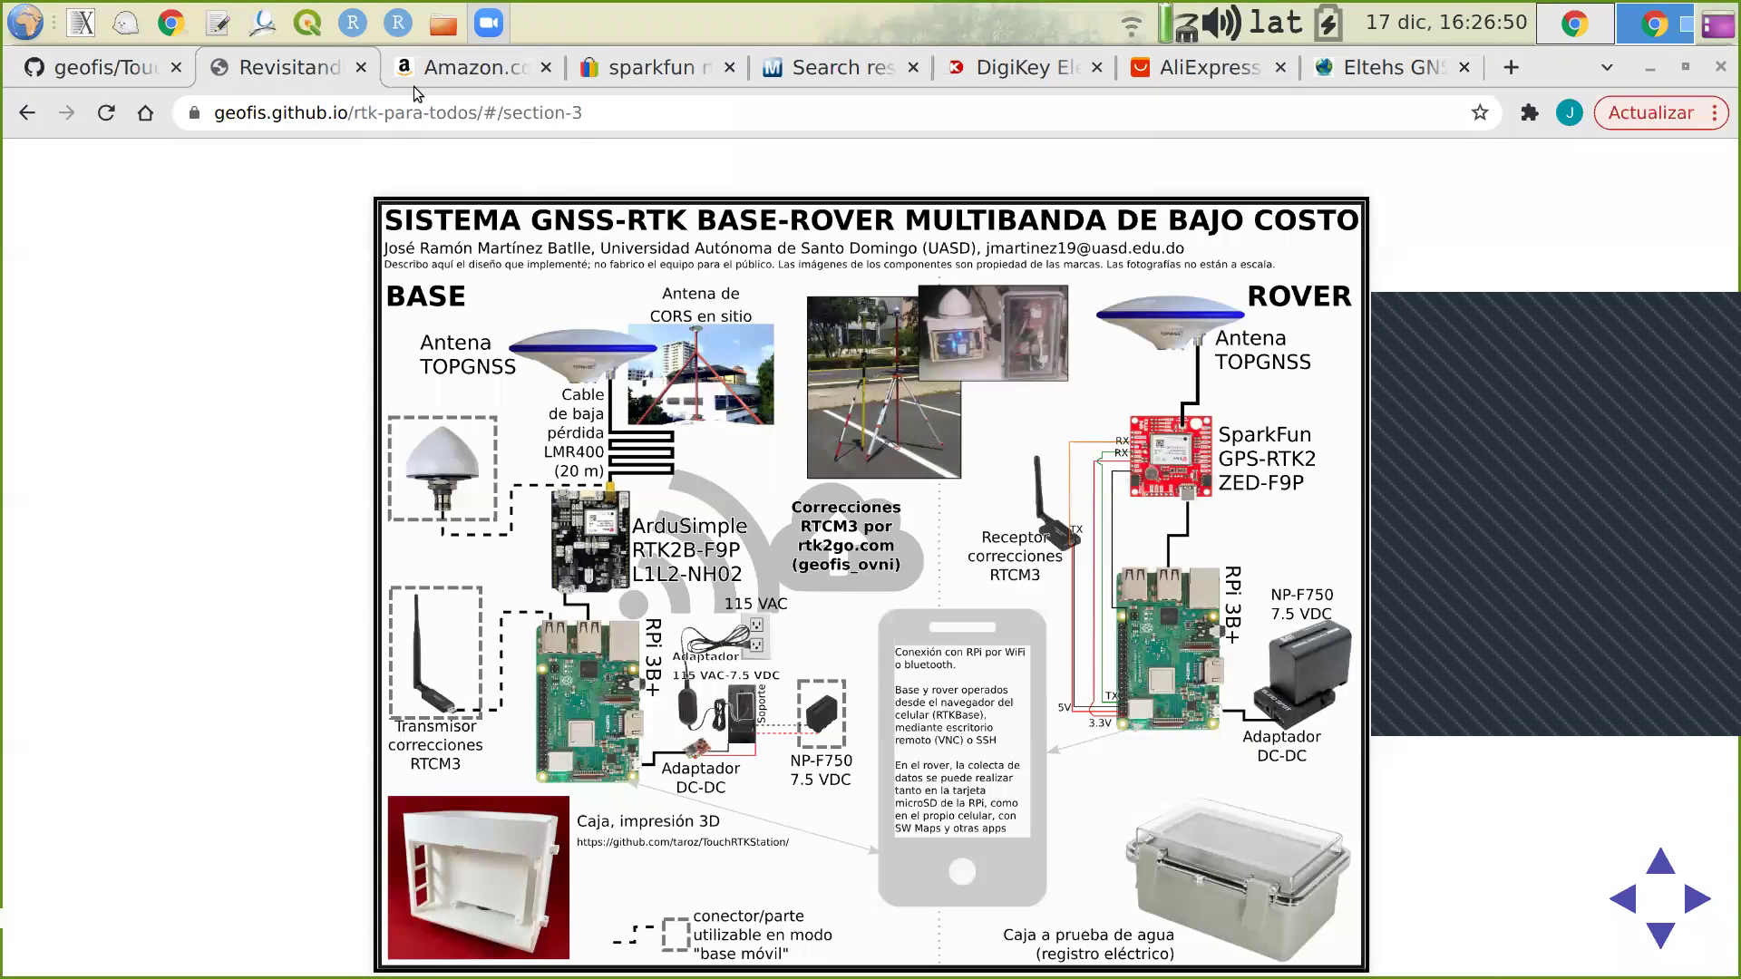
left_click(424, 114)
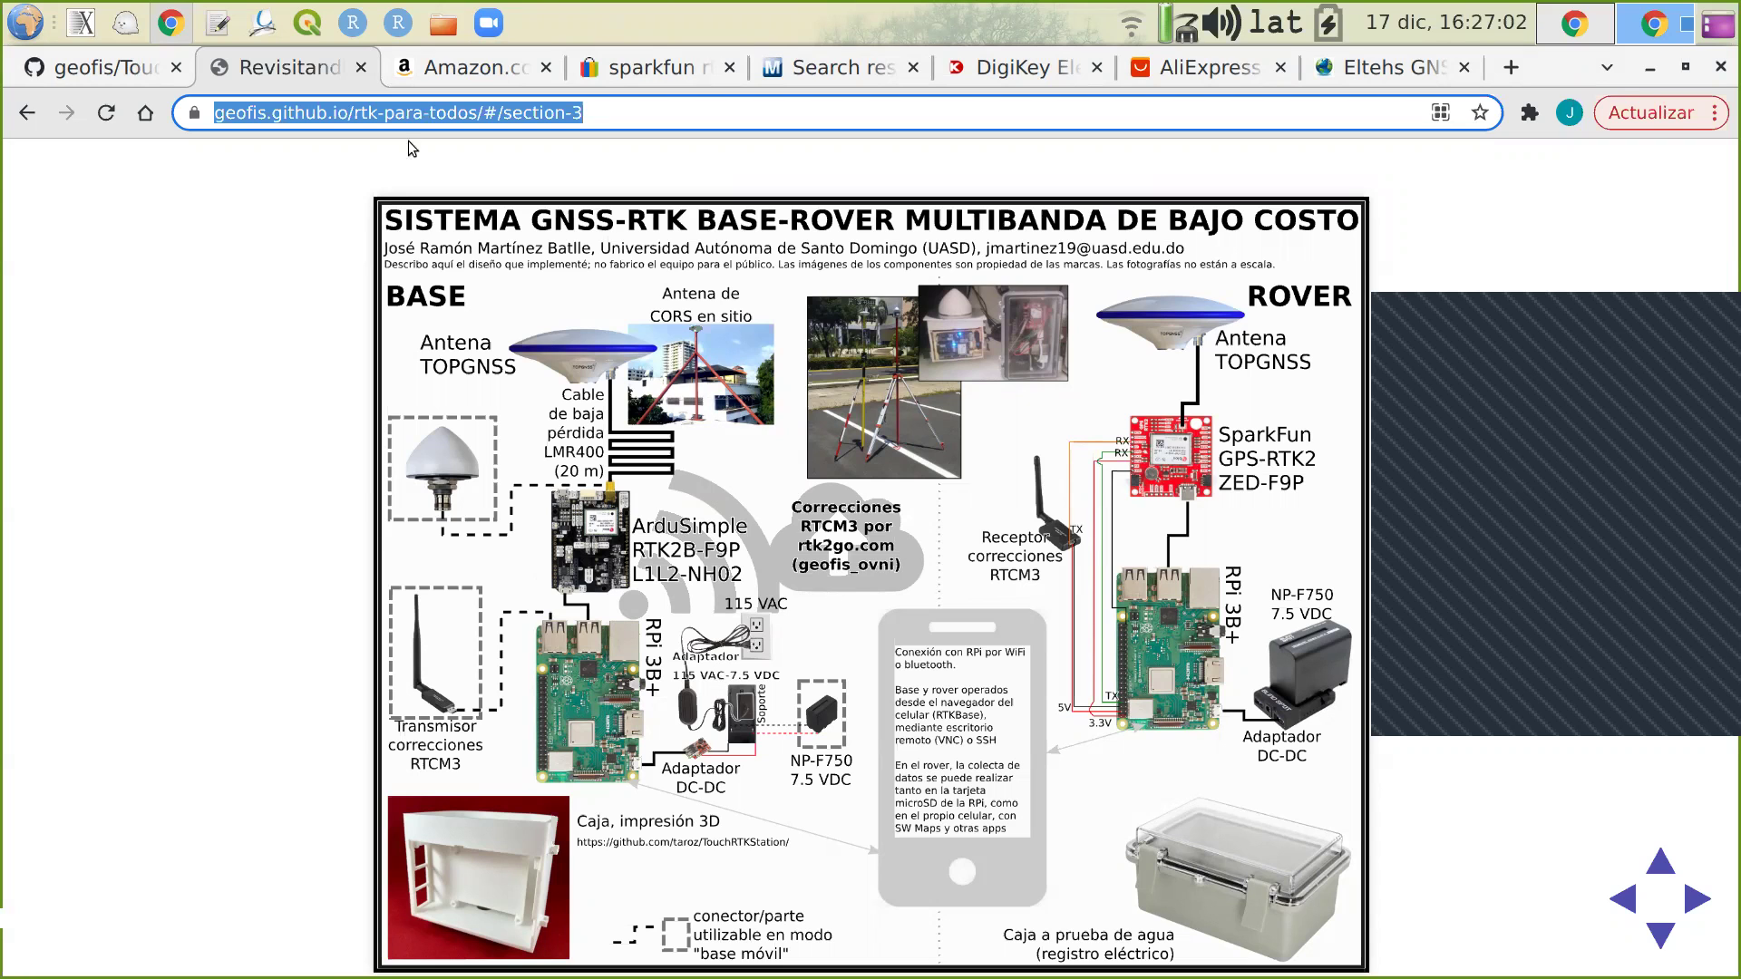
left_click(65, 72)
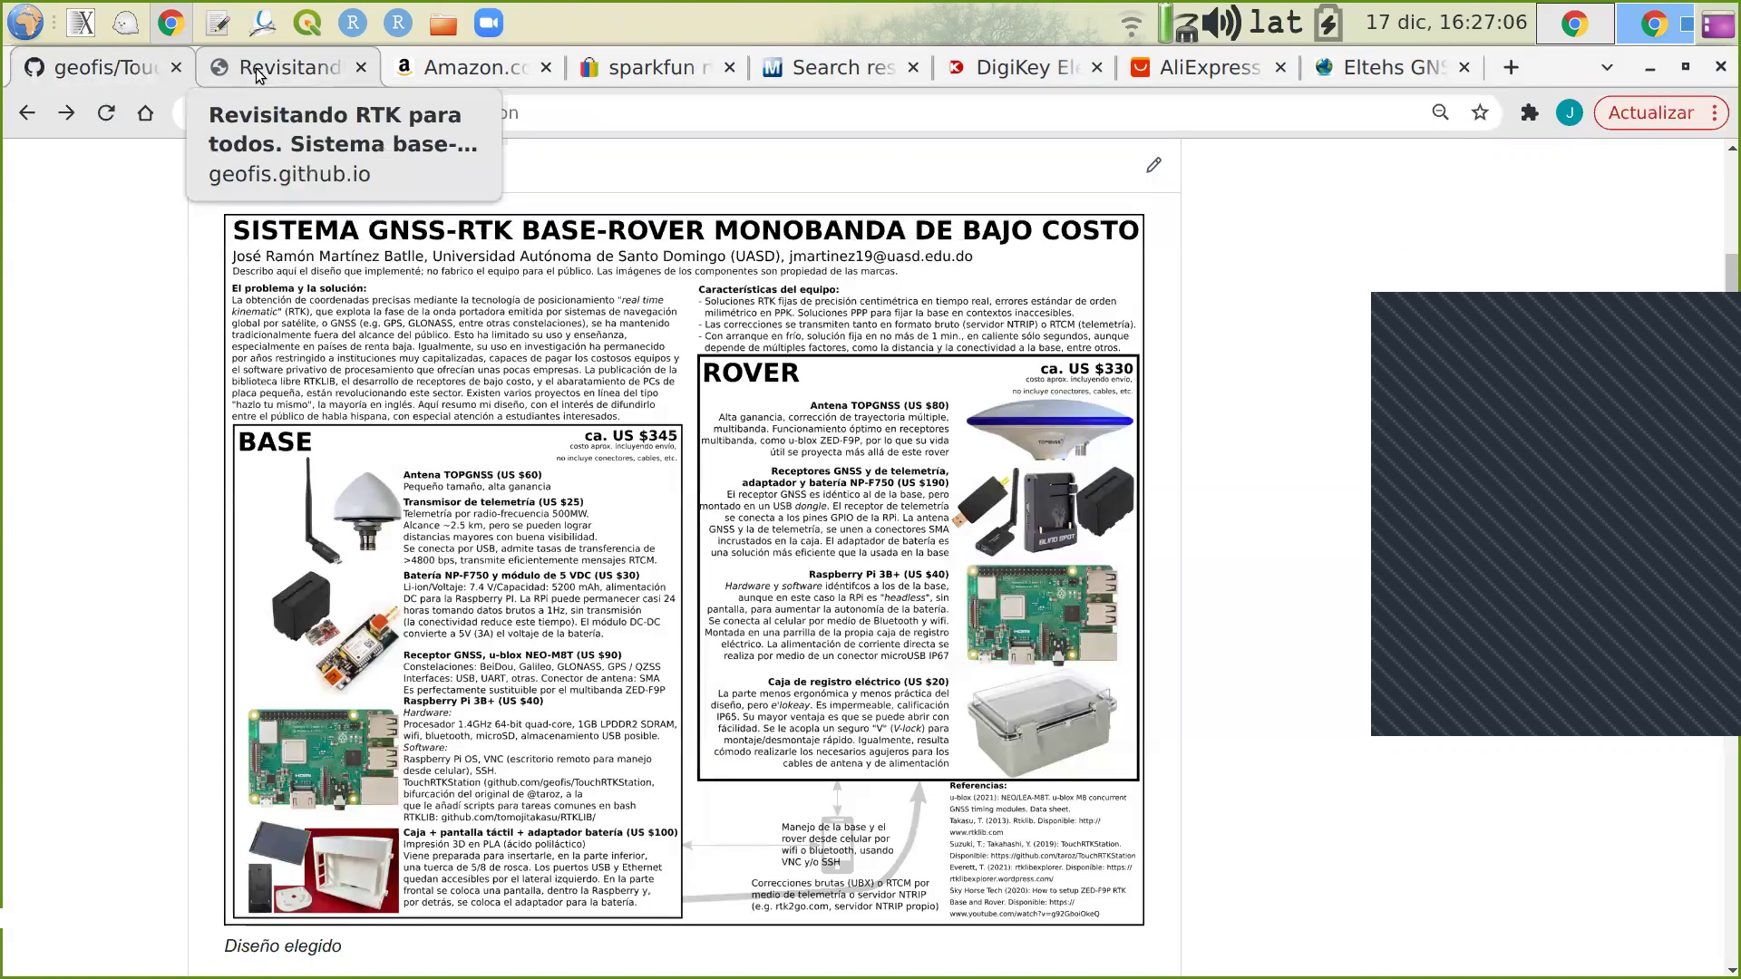
Compare the README's single-band diagram with the 'Revisitando RTK' multiband slide, ending on the slide.
left_click(262, 71)
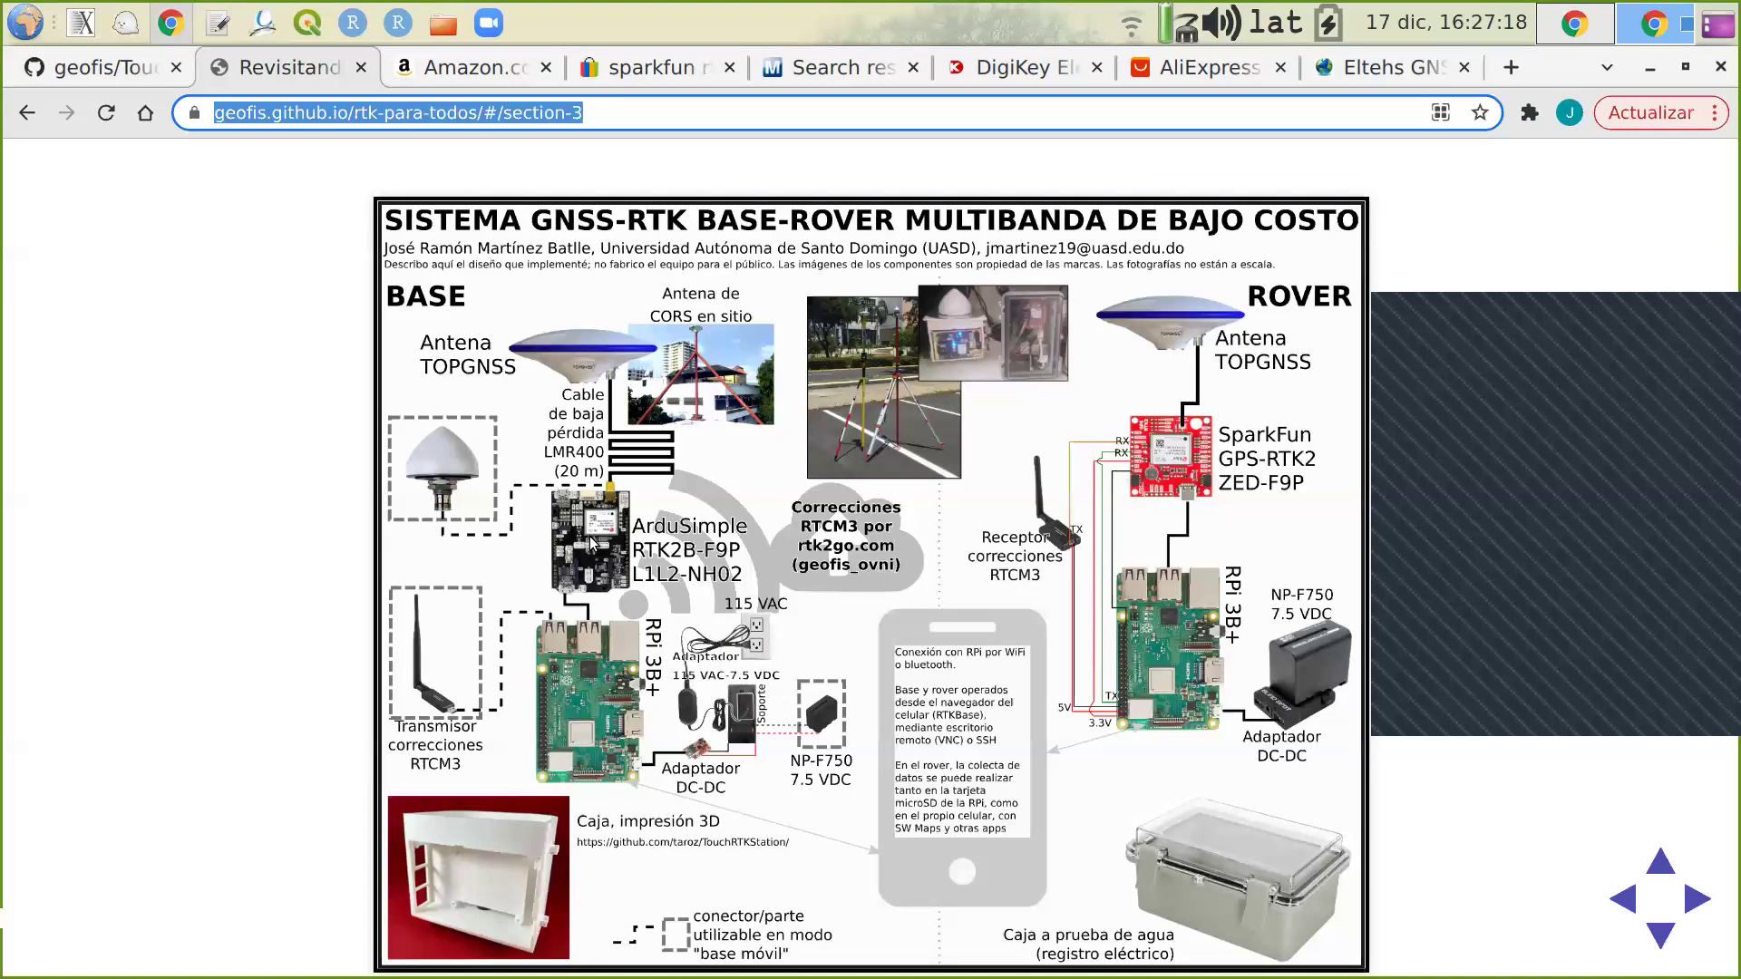
left_click(122, 84)
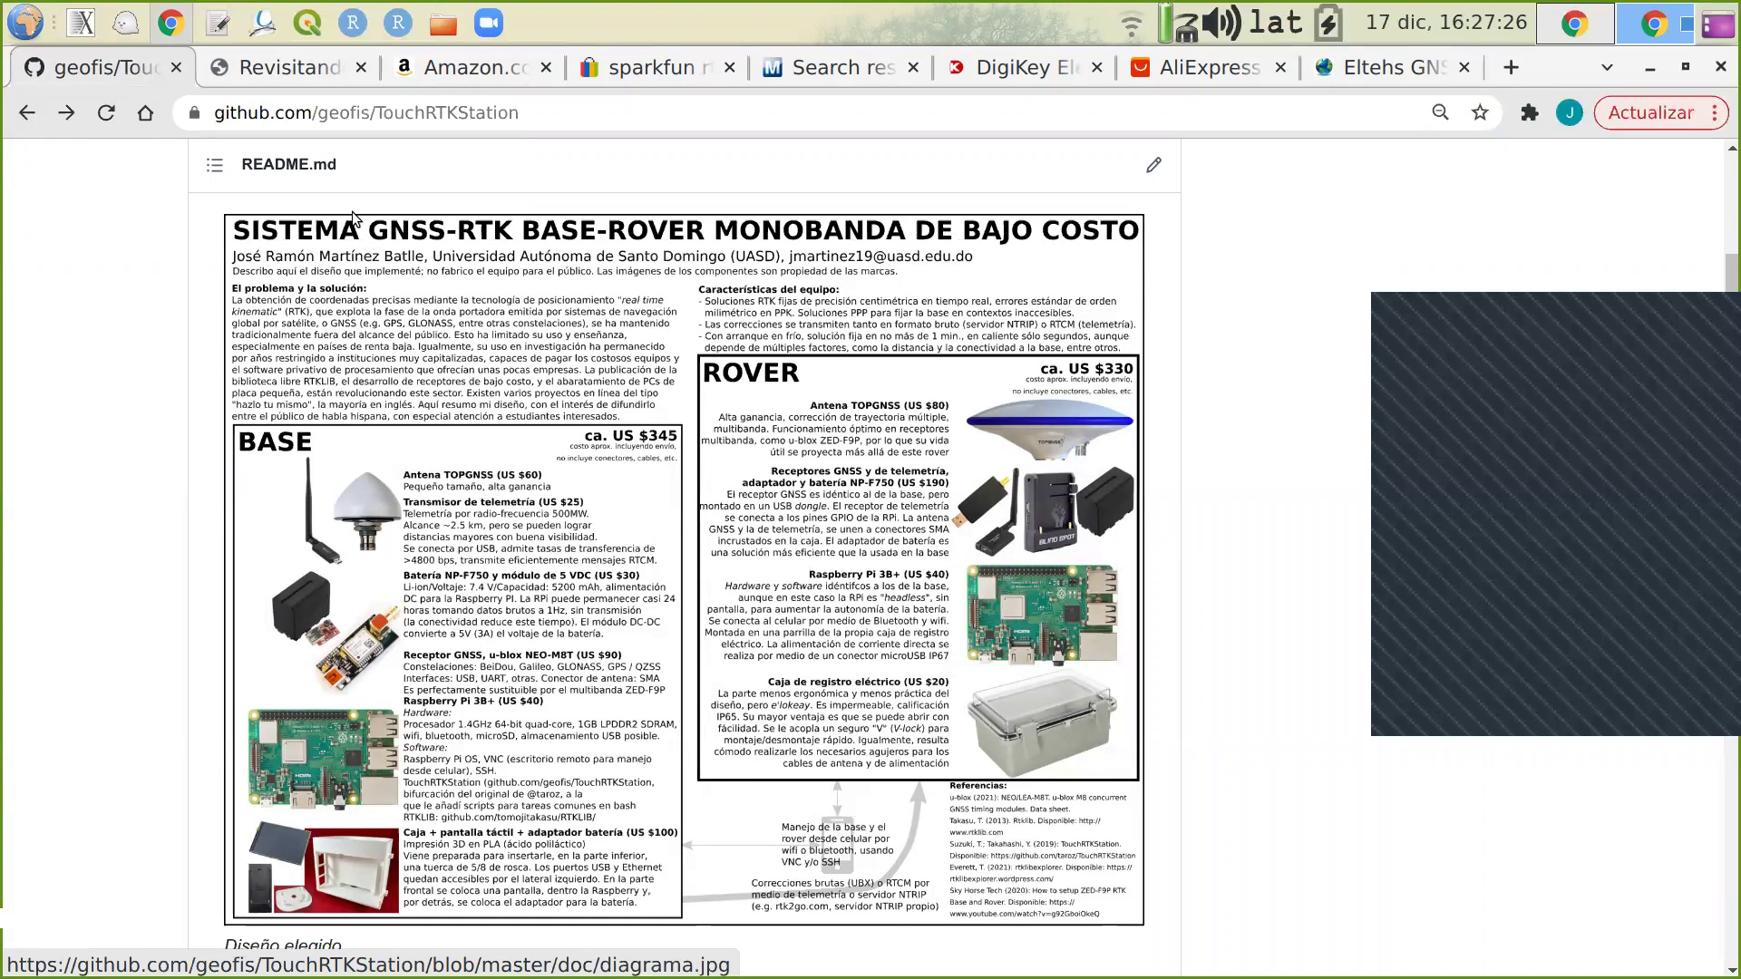
left_click(313, 69)
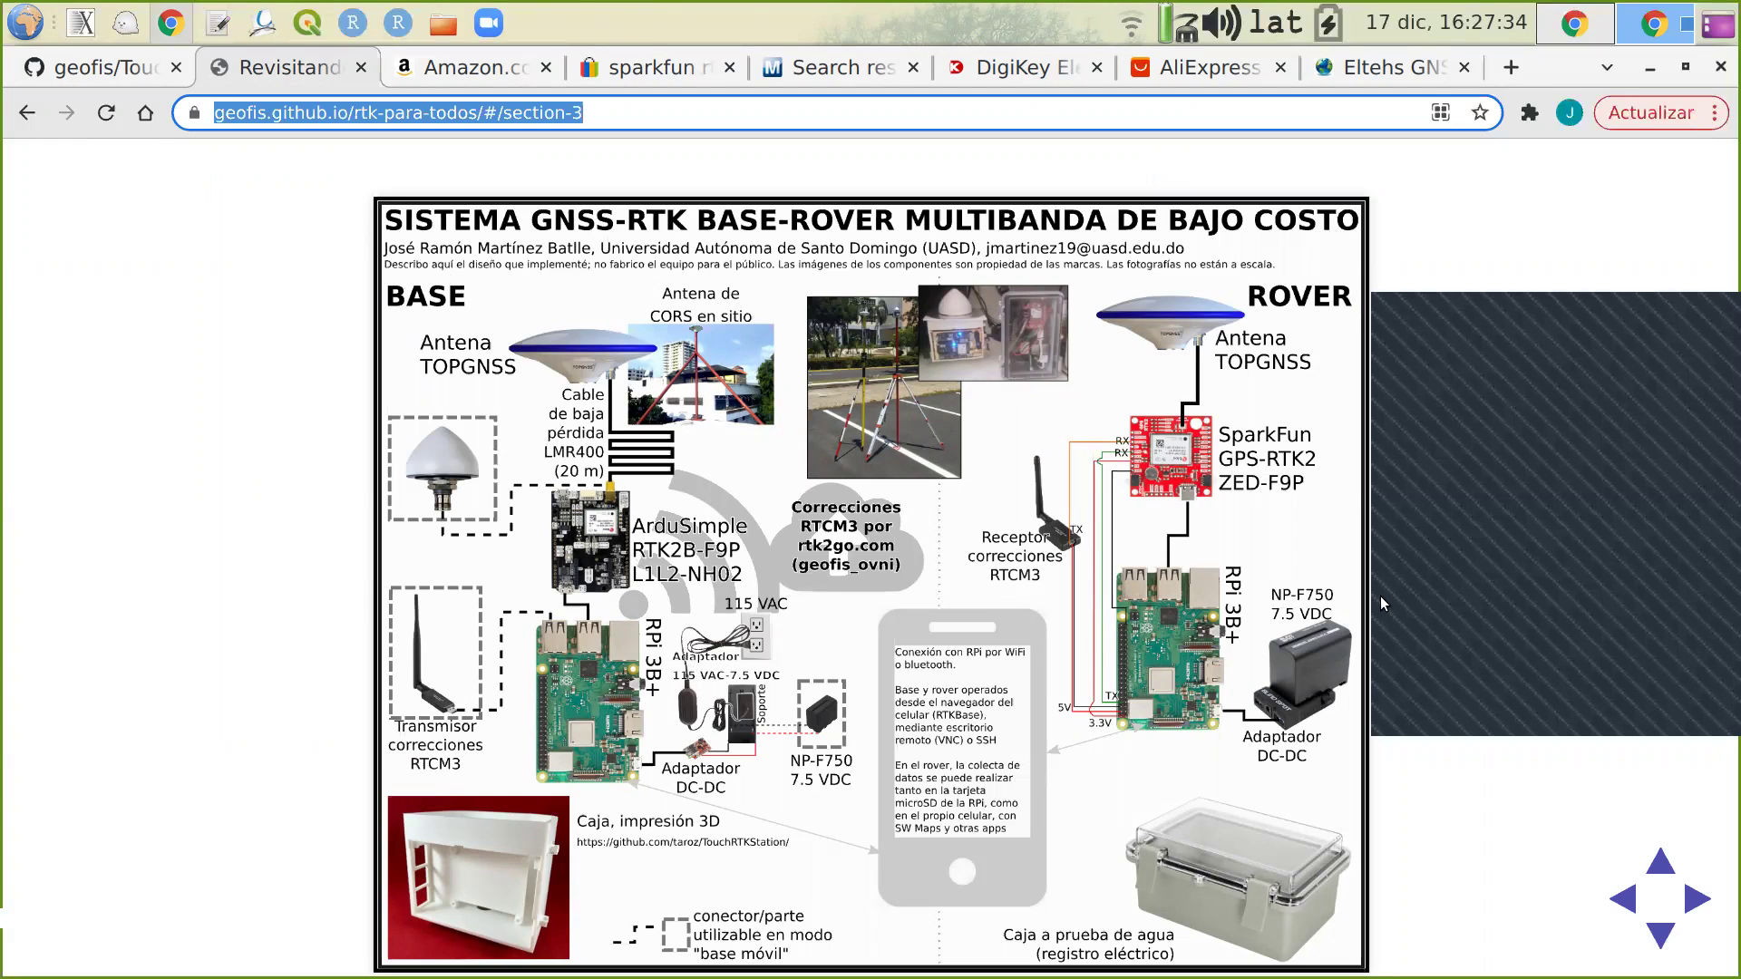
left_click(1534, 649)
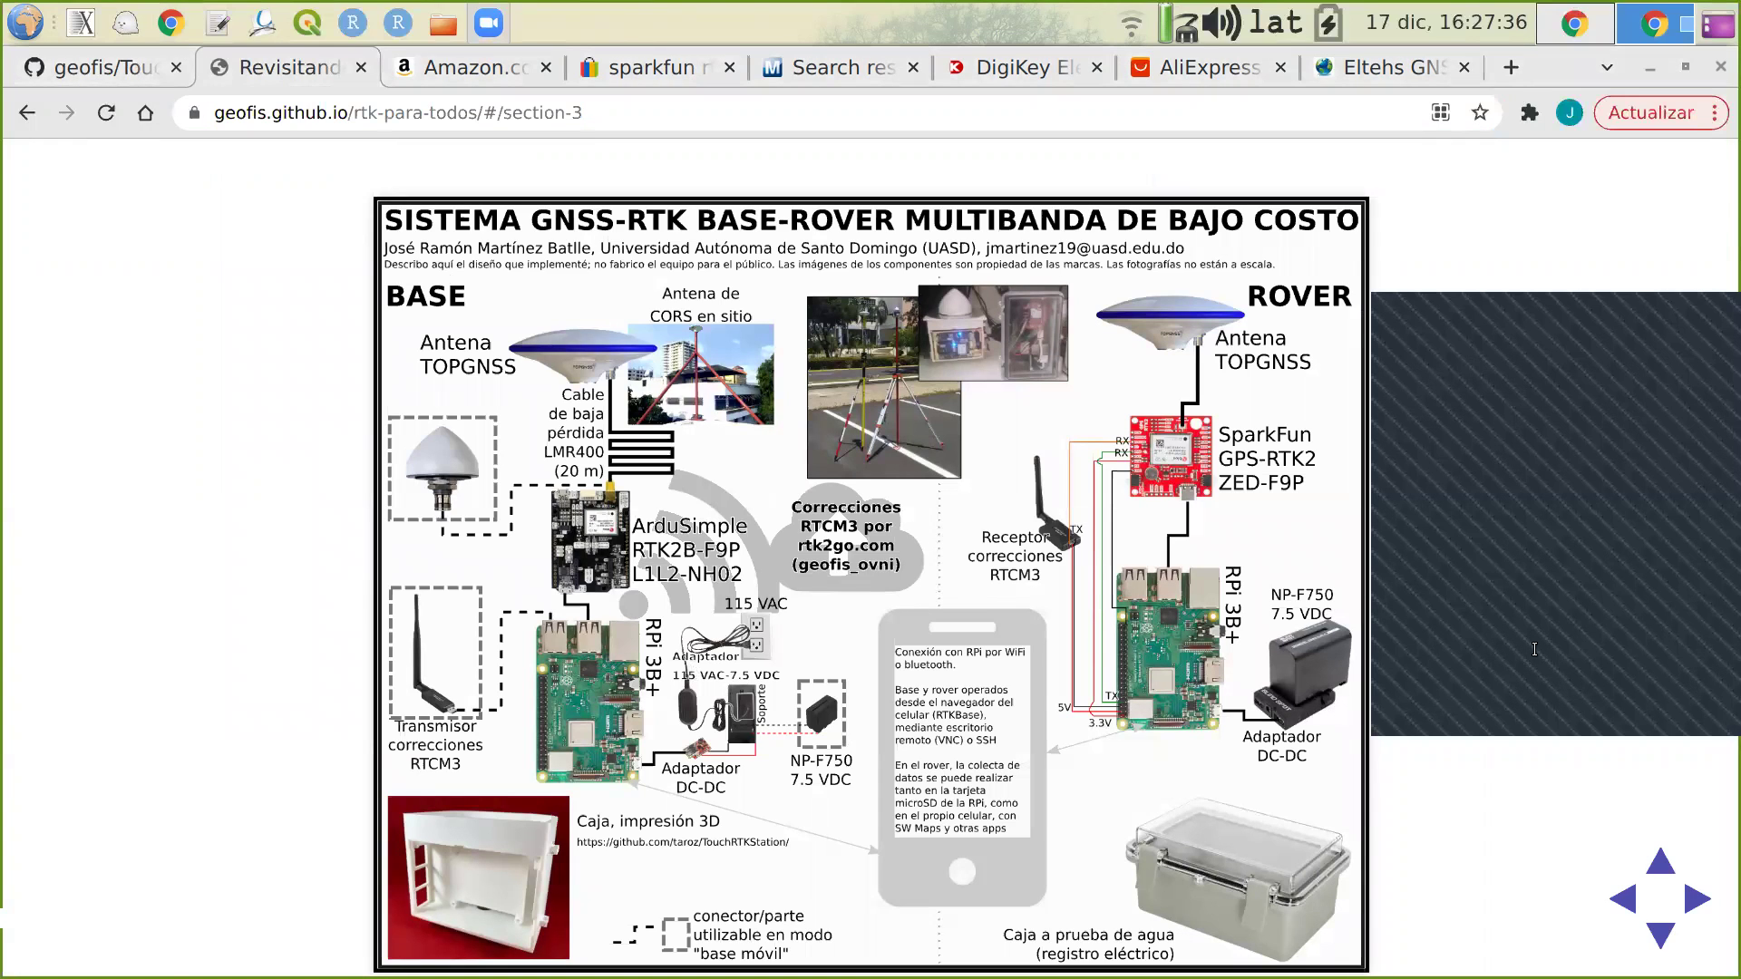